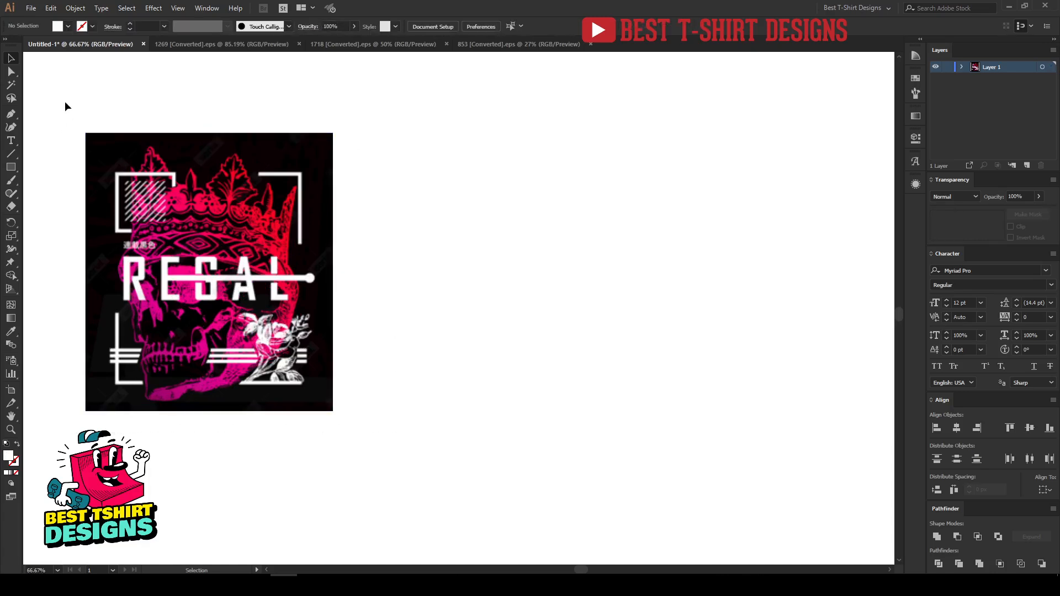
click(463, 397)
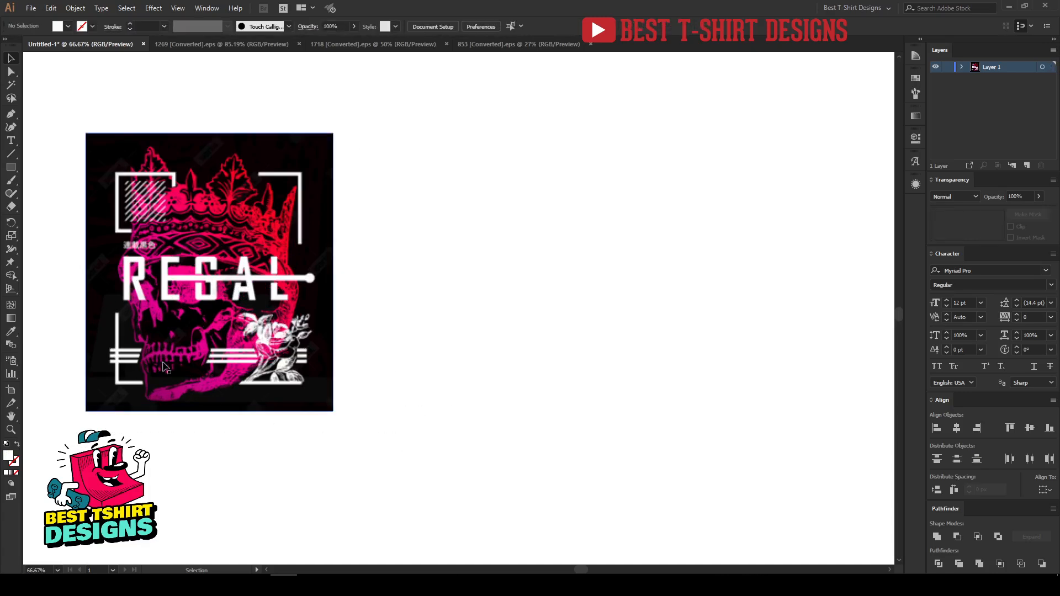
scroll(81, 285, up, 1)
key(ctrl+minus)
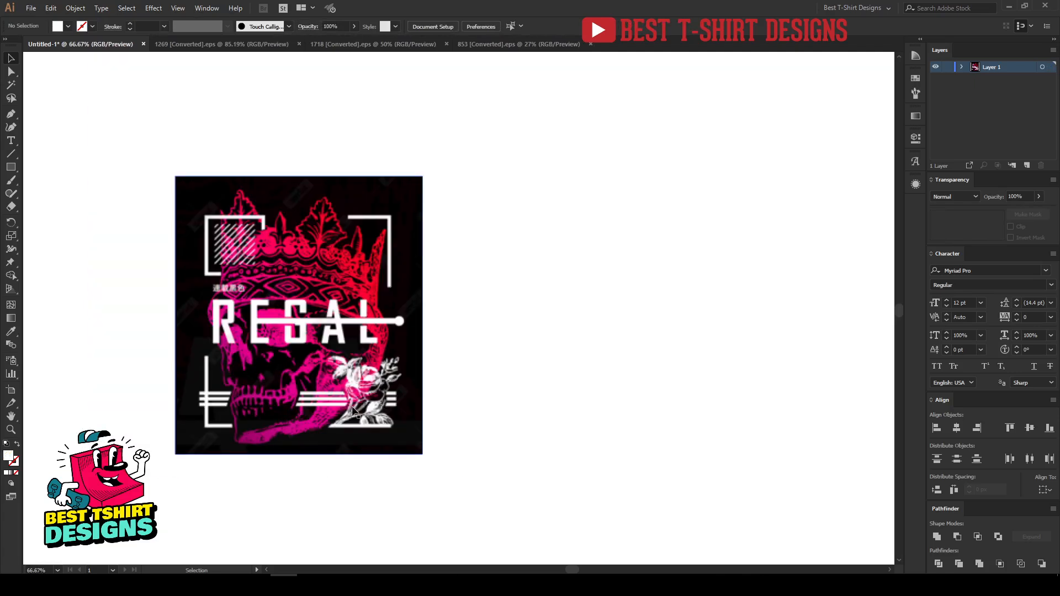
drag(407, 371, 353, 356)
click(409, 420)
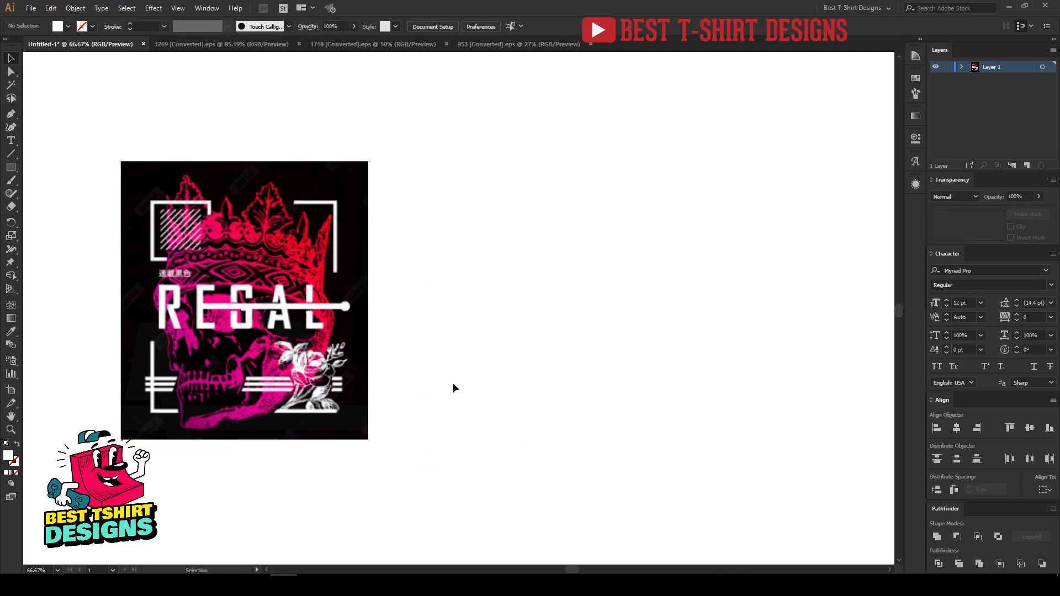
Copy the skull illustration from 1269 [Converted].eps and paste it into the Untitled-1 document.
click(212, 44)
key(a)
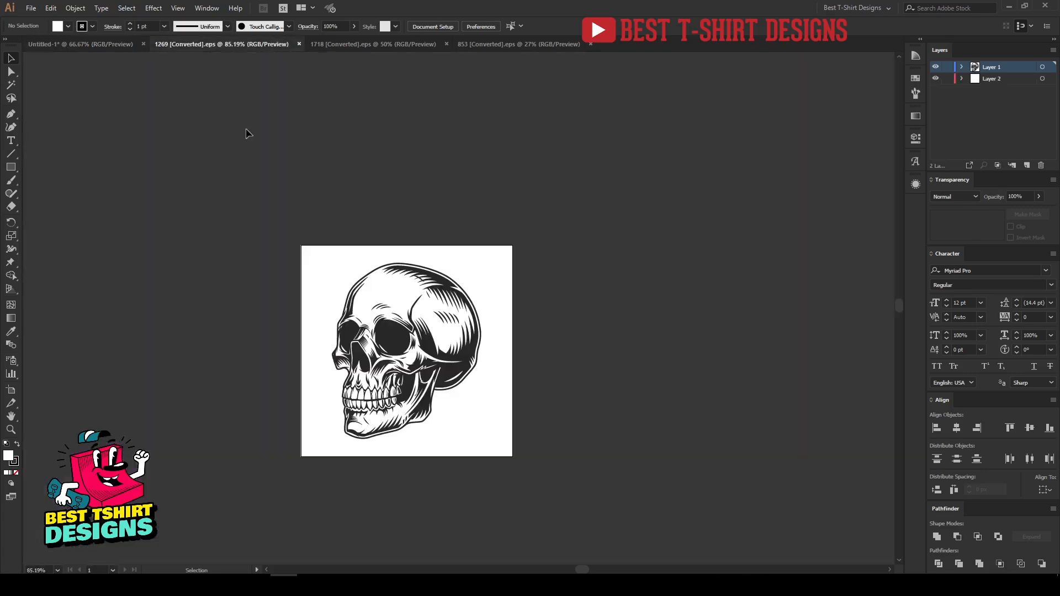
click(407, 334)
key(v)
key(ctrl+c)
click(67, 44)
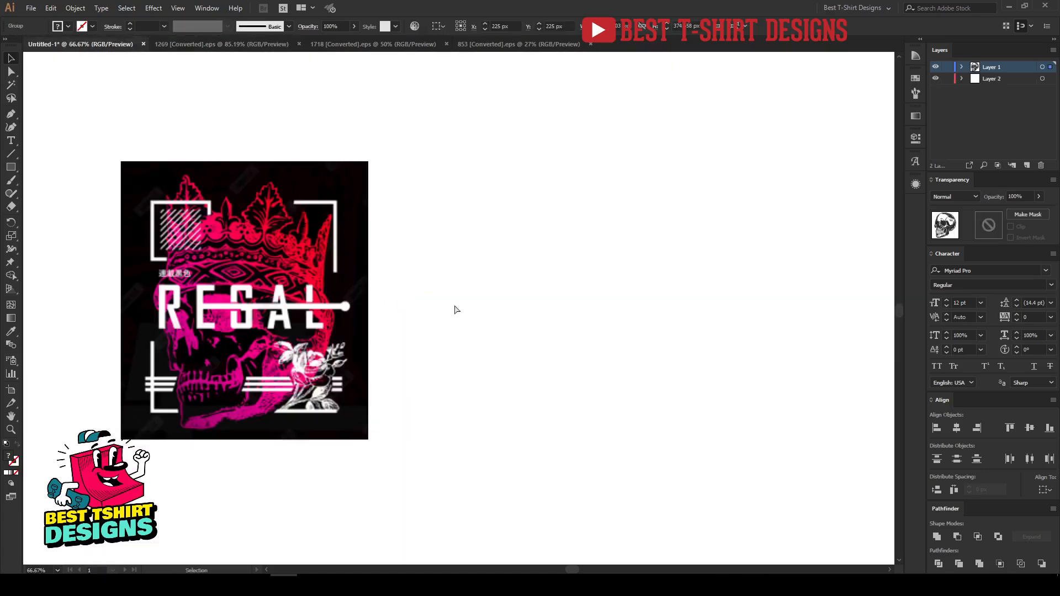
key(ctrl+v)
Copy the crowned skull from 1718 [Converted].eps into Untitled-1 and place it to the right of the plain skull.
click(372, 44)
click(432, 271)
key(a)
key(v)
key(ctrl+c)
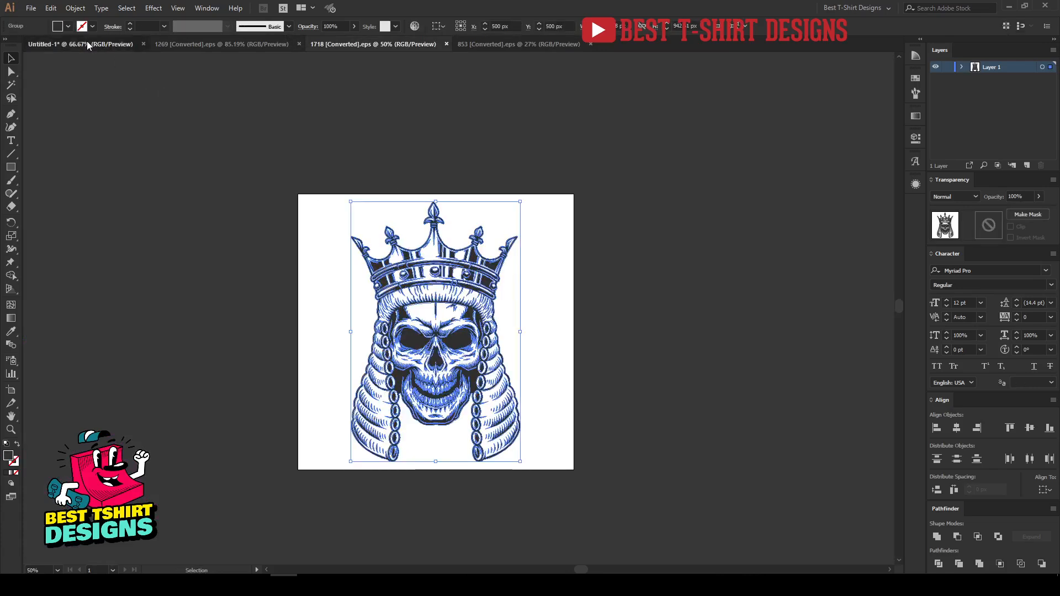
click(88, 44)
key(ctrl+v)
drag(542, 352, 761, 352)
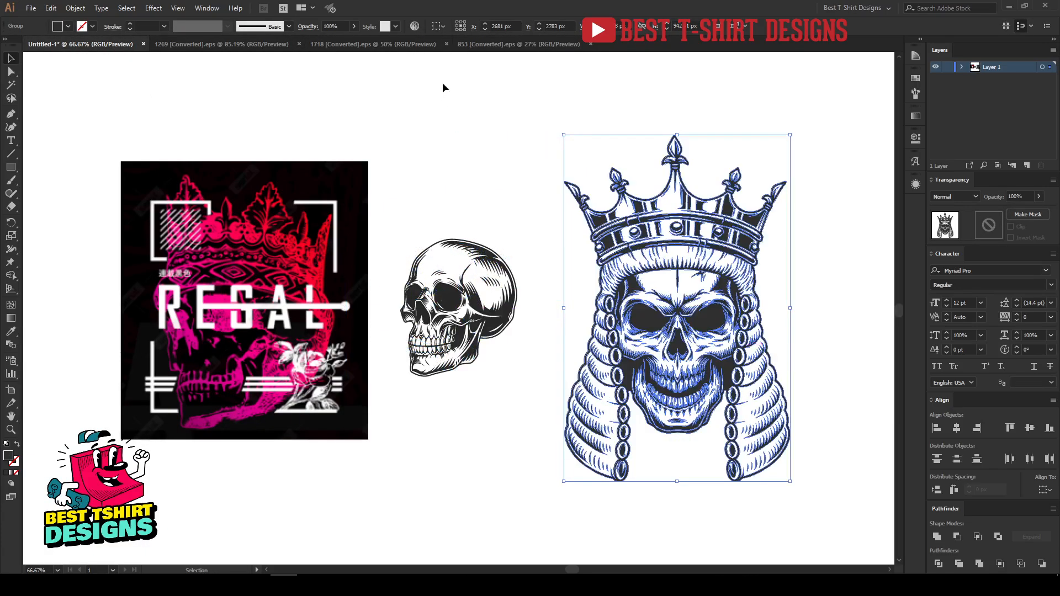
Copy the central flower from 853 [Converted].eps into Untitled-1 and place it to the right of the crowned skull.
click(480, 46)
click(428, 342)
click(430, 344)
key(a)
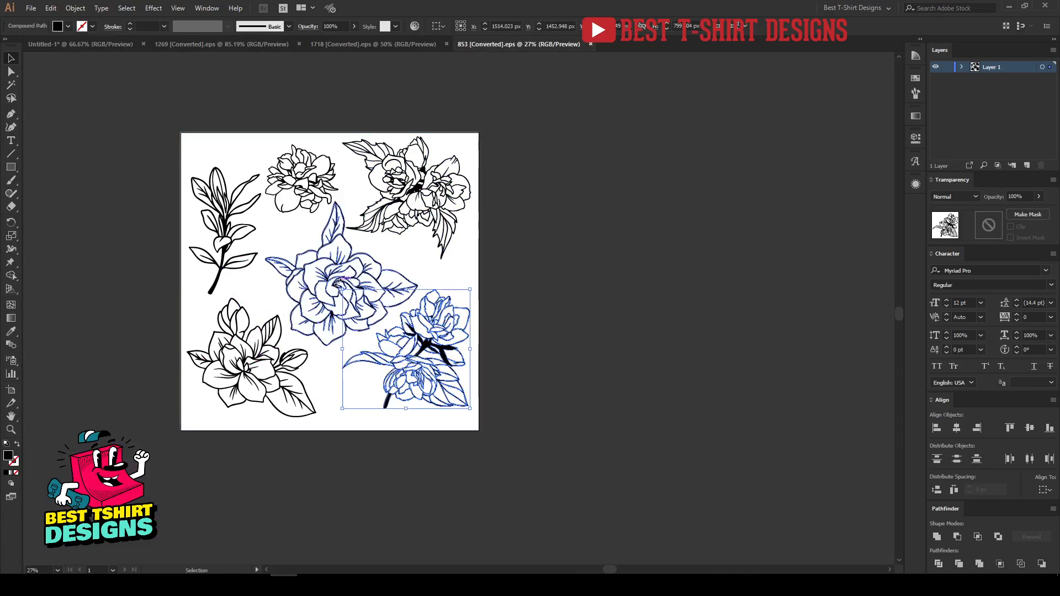
click(333, 274)
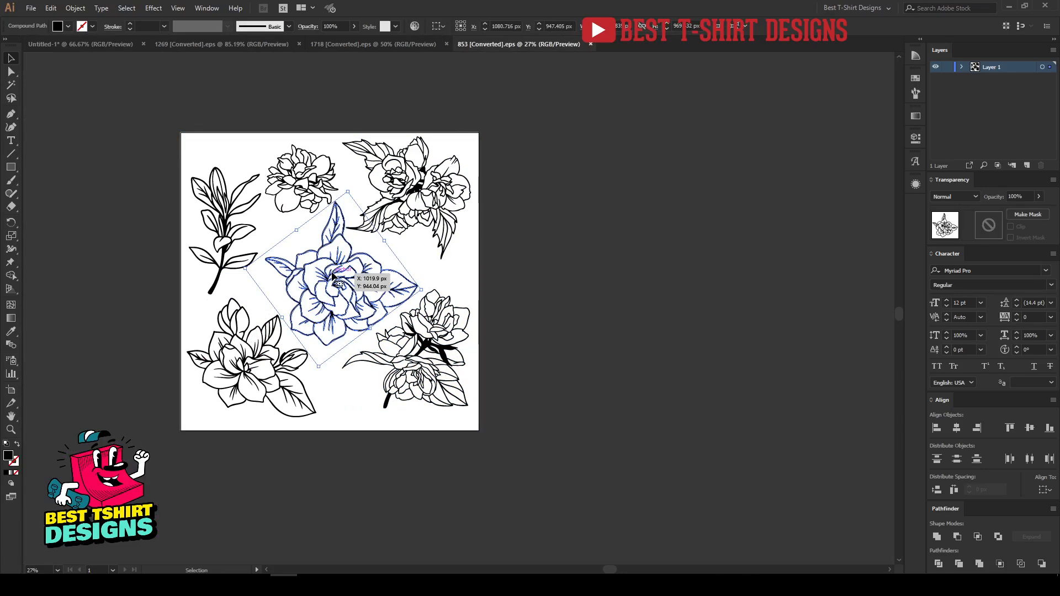
key(ctrl+c)
click(83, 44)
key(ctrl+v)
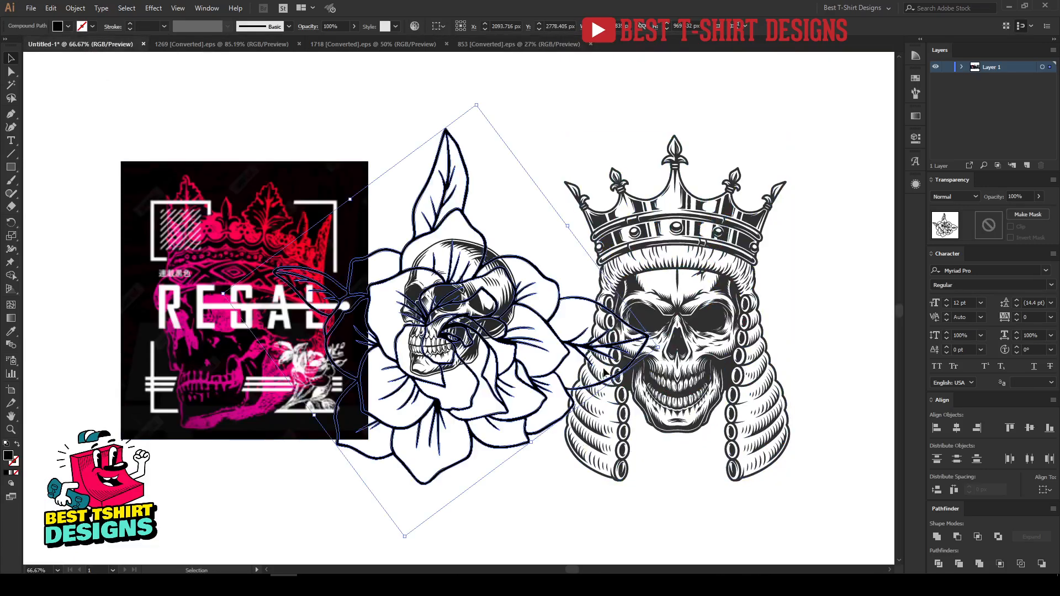
scroll(373, 346, down, 2)
drag(435, 372, 733, 299)
click(635, 413)
scroll(635, 413, up, 1)
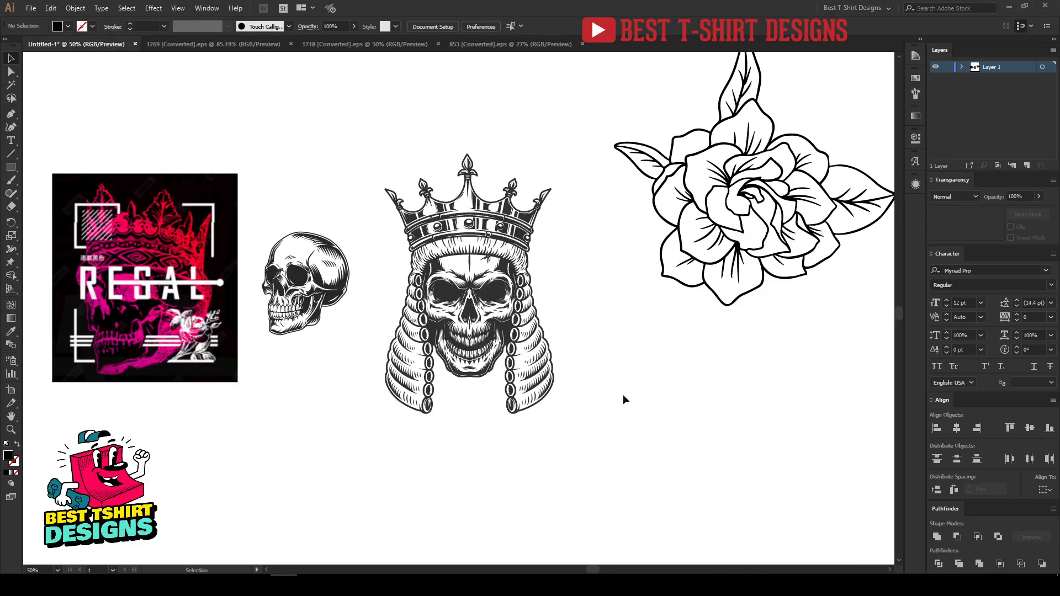
Erase the crowned skull's face and side hair below the crown with one rectangular Eraser area, and deselect the artwork.
click(494, 318)
click(308, 360)
scroll(539, 270, up, 2)
scroll(450, 238, up, 1)
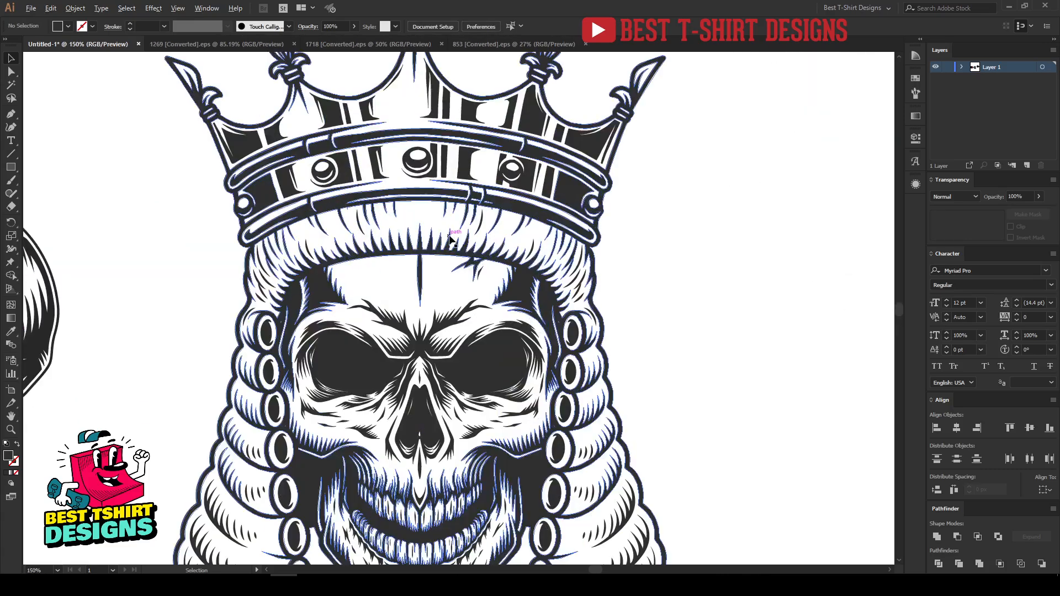
scroll(450, 237, up, 2)
click(323, 198)
scroll(323, 199, up, 1)
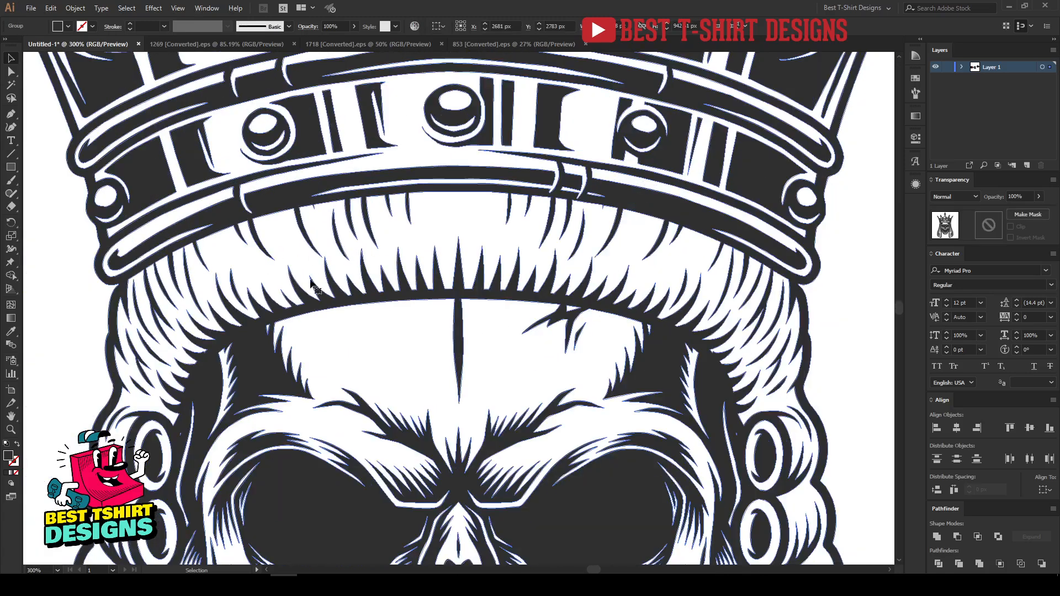
scroll(425, 272, down, 4)
scroll(472, 300, down, 1)
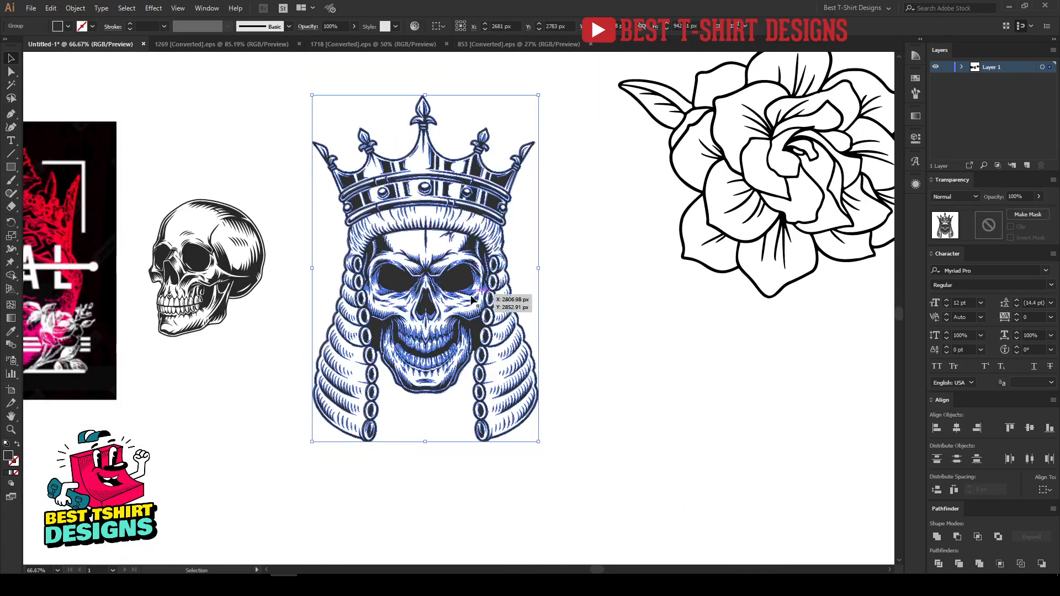
key(shift+e)
mouse_move(615, 485)
mouse_down()
mouse_move(404, 418)
mouse_move(231, 235)
mouse_move(237, 227)
mouse_up()
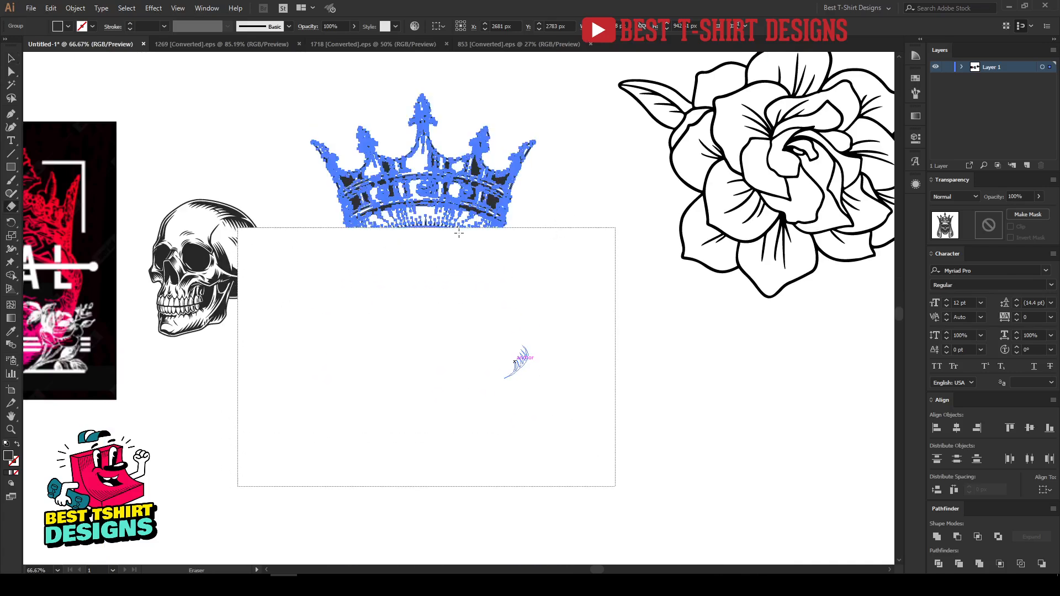
scroll(458, 232, up, 5)
key(v)
click(479, 259)
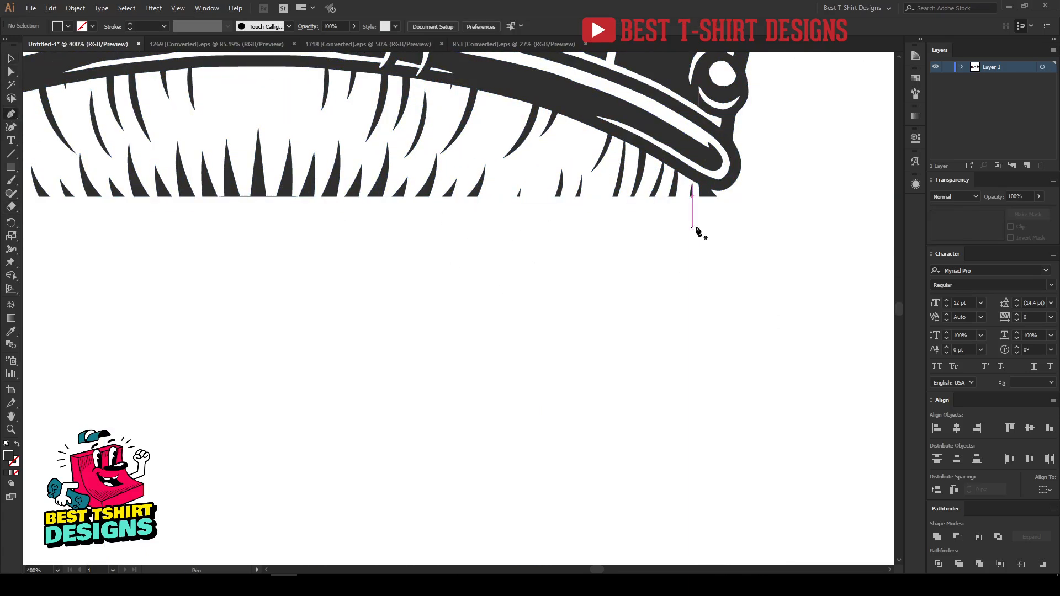
Draw a closed Pen shape that follows the crown's curved lower edge and extends down over the leftover hair strands.
click(714, 190)
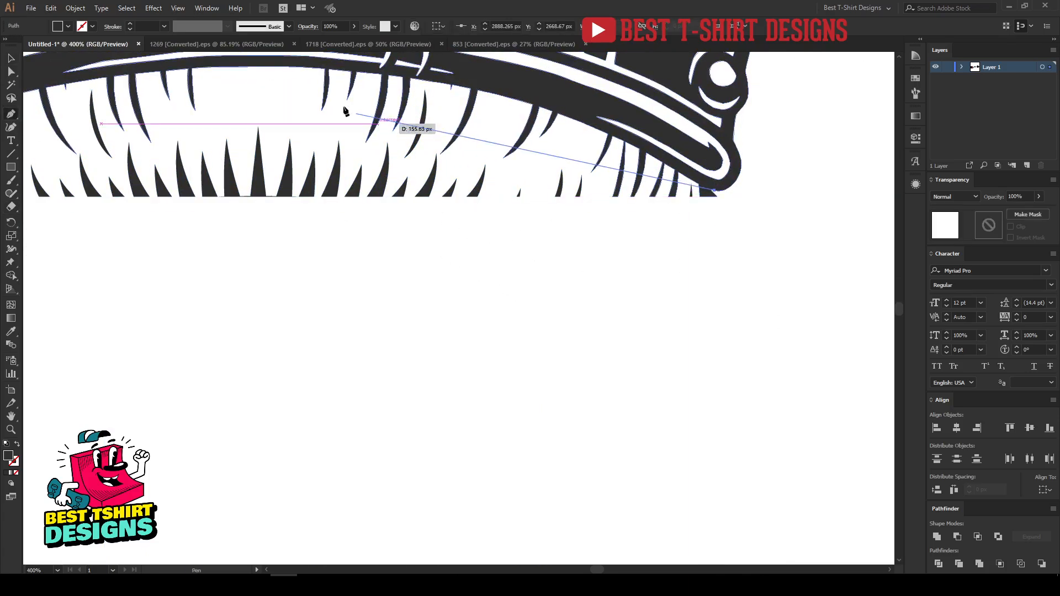
drag(309, 67, 168, 68)
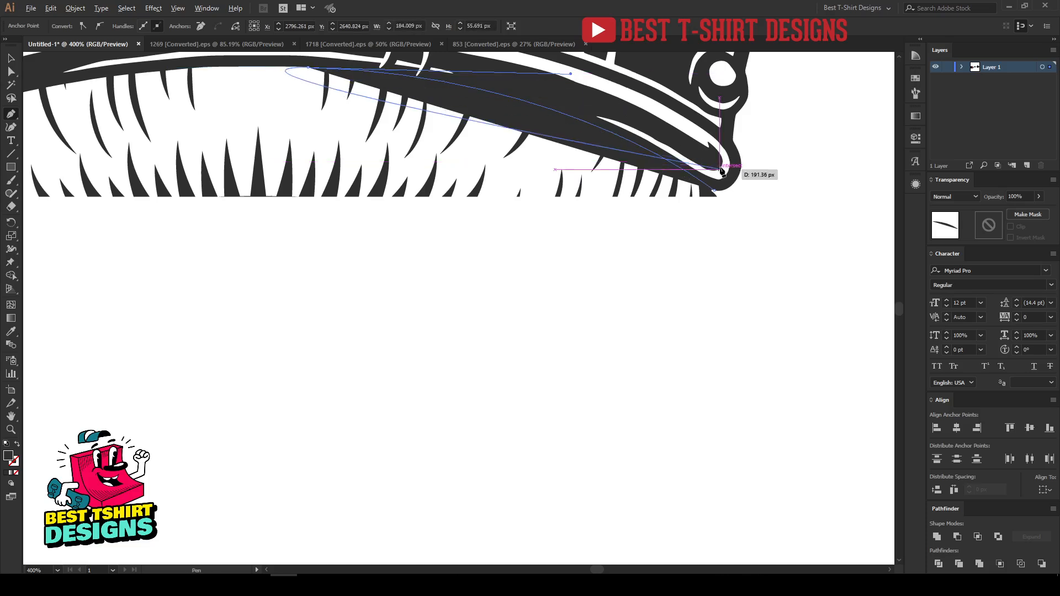
scroll(725, 166, down, 1)
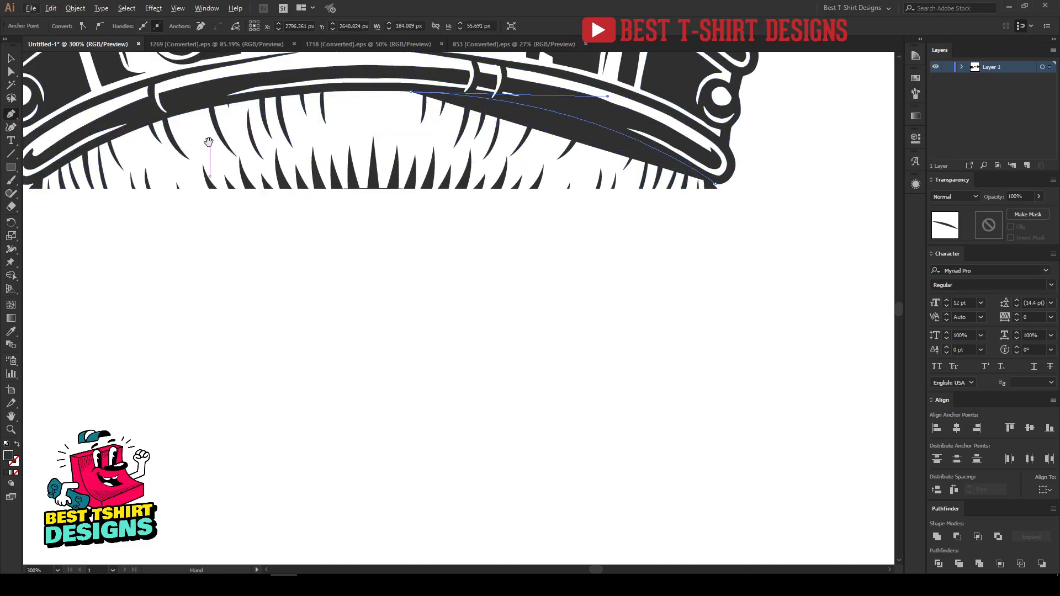
drag(208, 142, 473, 220)
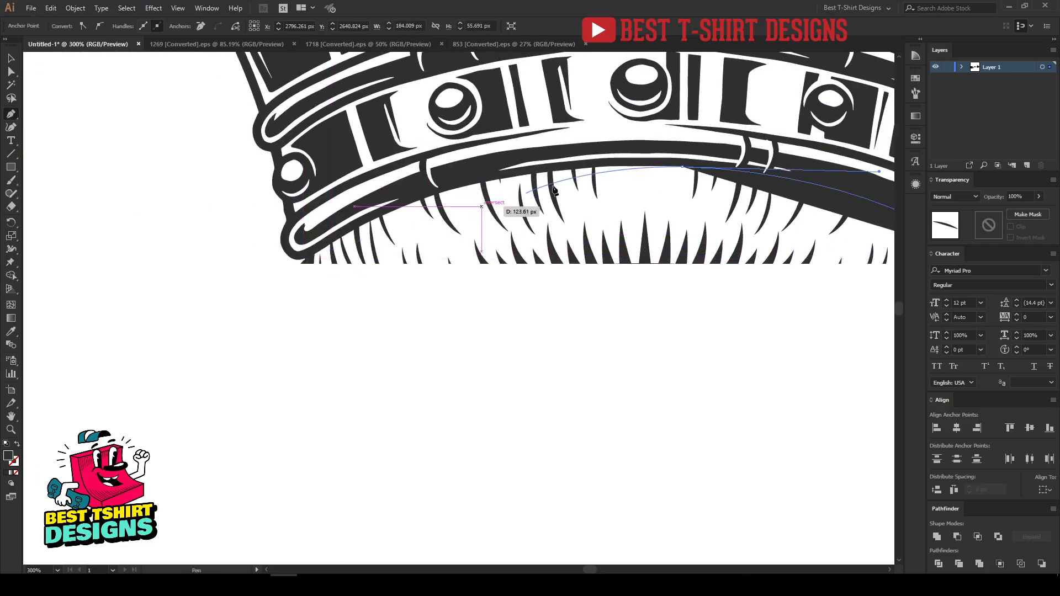
click(683, 167)
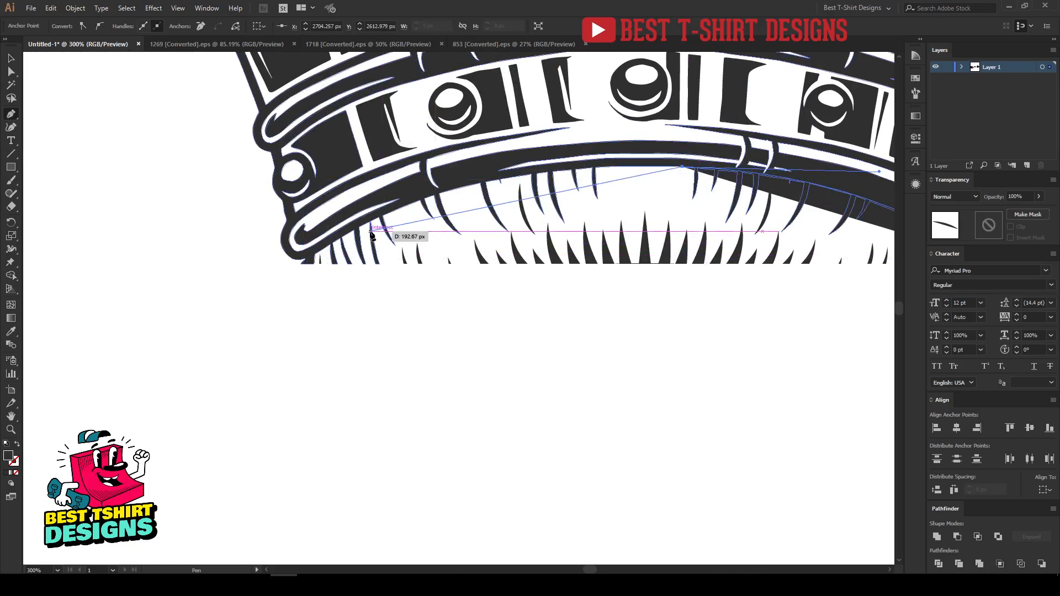
drag(303, 259, 240, 307)
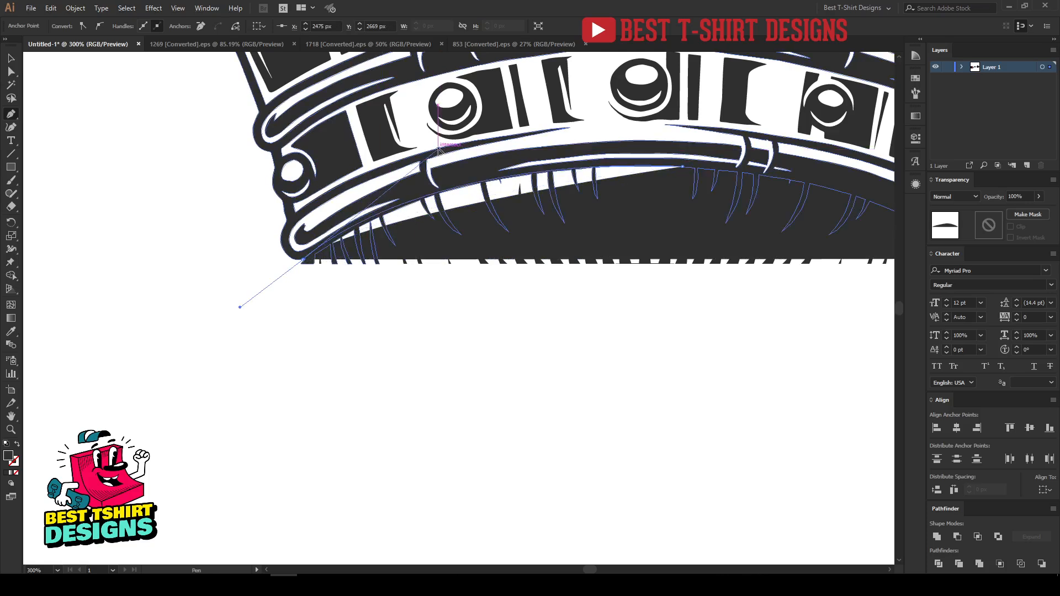
scroll(182, 265, down, 3)
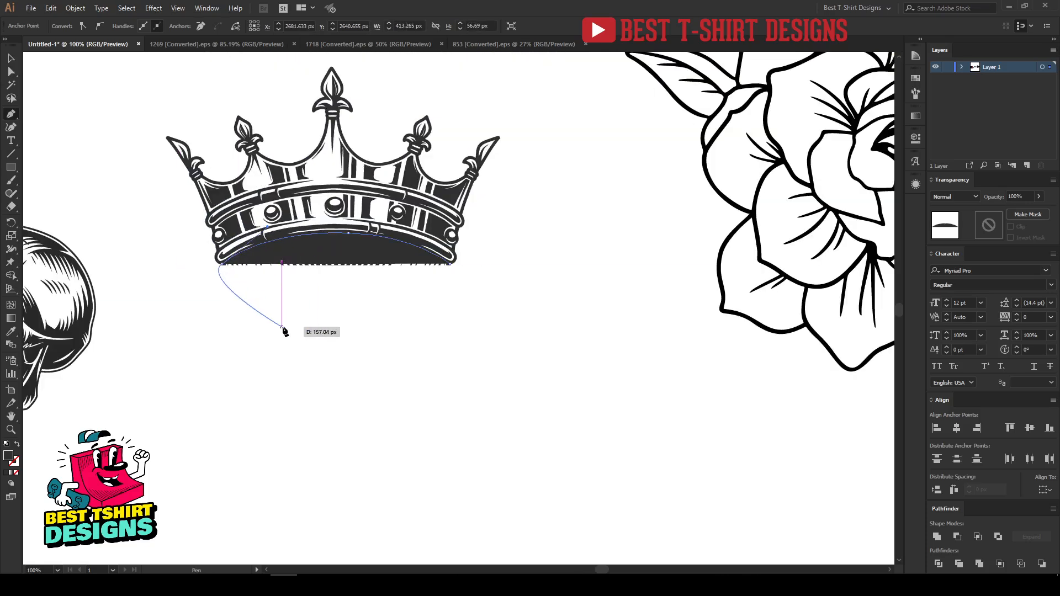
click(282, 327)
click(397, 319)
click(450, 264)
key(v)
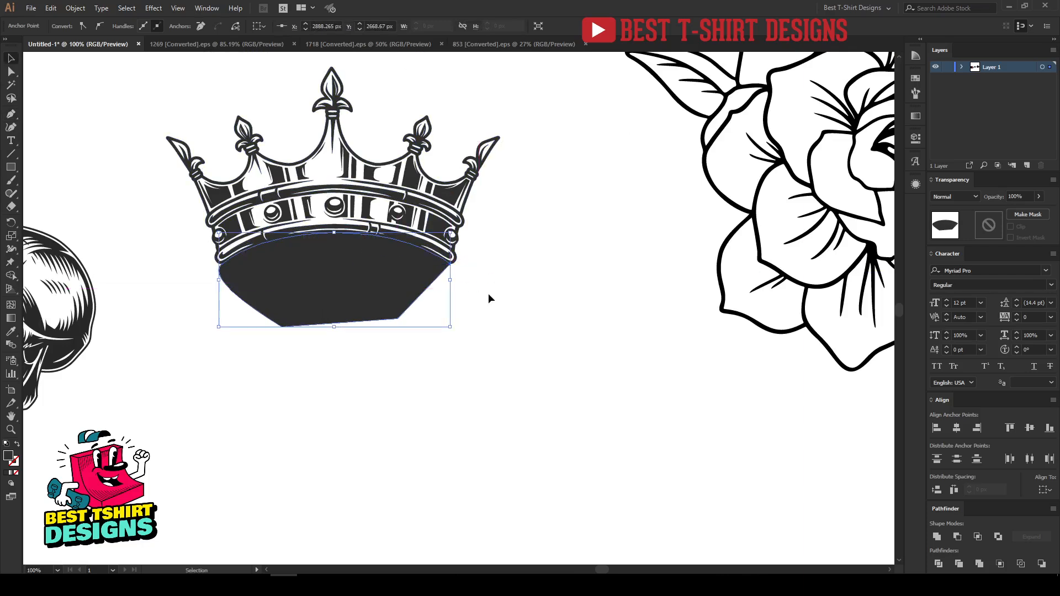
Select the crown with the drawn shape and use Shape Builder to remove the shape and the hair strands under the rim.
click(488, 293)
drag(520, 343, 171, 157)
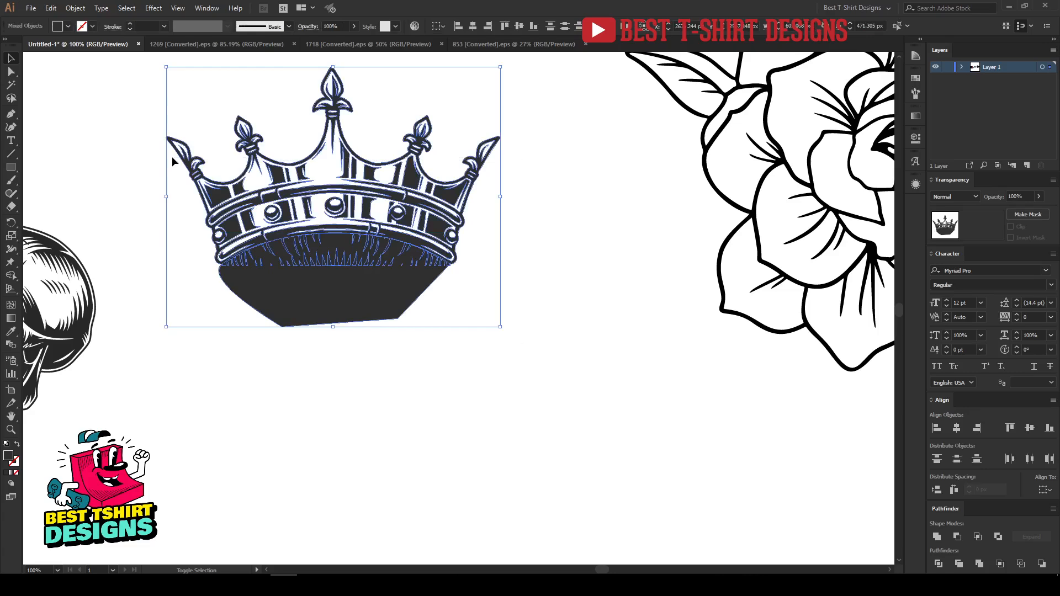
key(shift+m)
scroll(301, 275, up, 2)
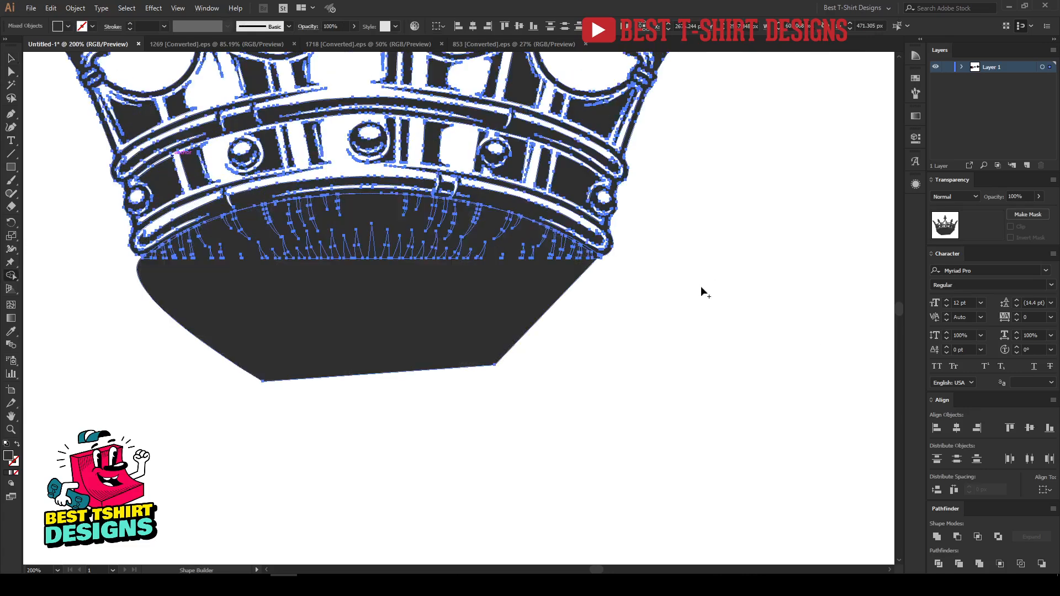
drag(623, 291, 571, 251)
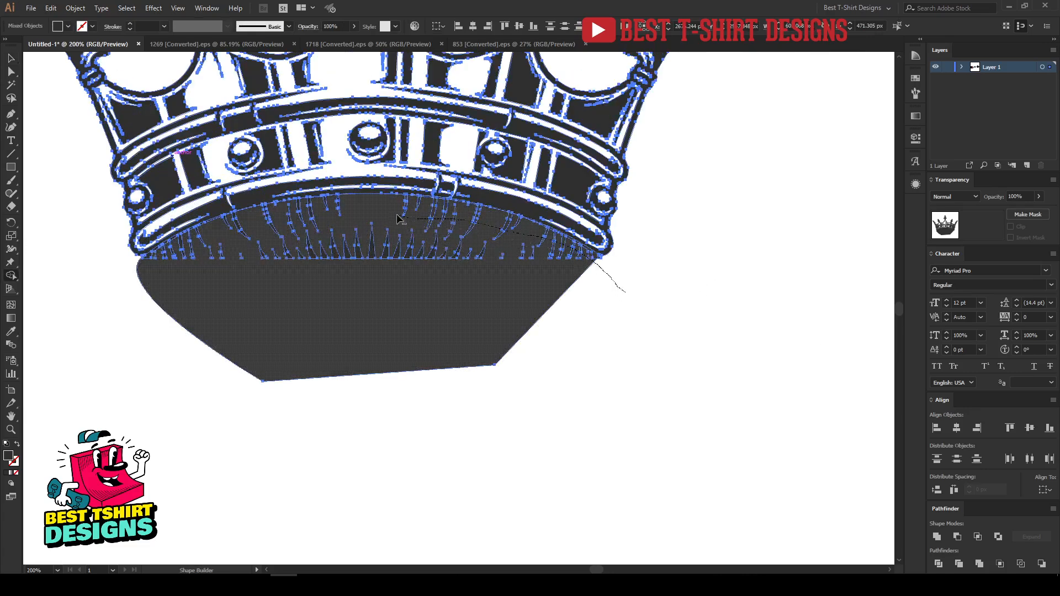
drag(377, 212, 284, 214)
drag(201, 254, 204, 255)
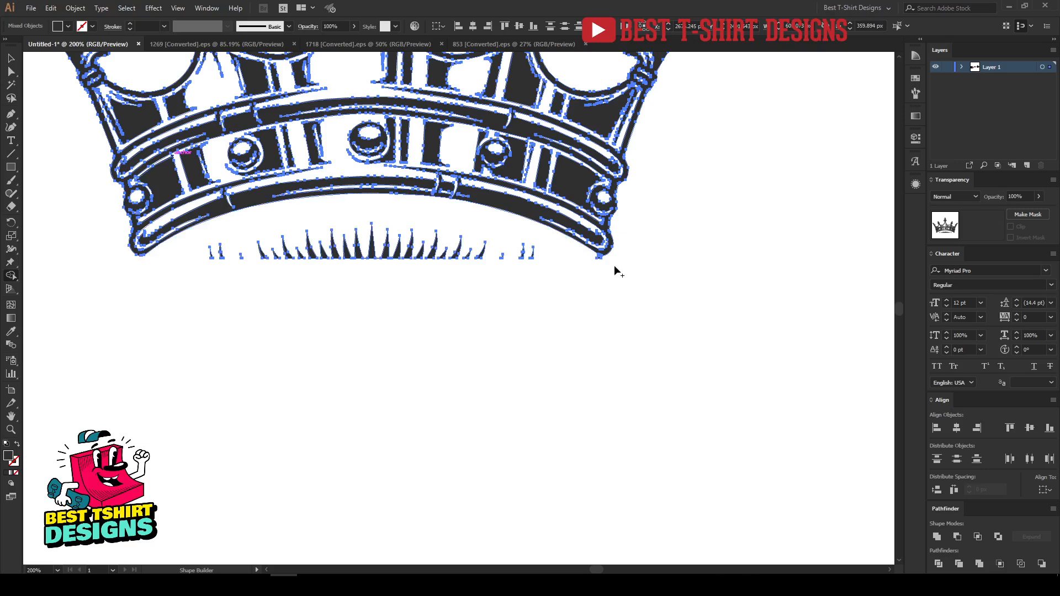
Clear the remaining hair spikes and small fragments beneath the crown's lower rim.
scroll(611, 261, up, 5)
drag(574, 253, 506, 230)
drag(559, 251, 560, 252)
scroll(626, 276, down, 5)
key(v)
mouse_move(565, 321)
mouse_down()
mouse_move(241, 241)
mouse_move(217, 247)
mouse_move(553, 271)
mouse_up()
key(shift+e)
key(v)
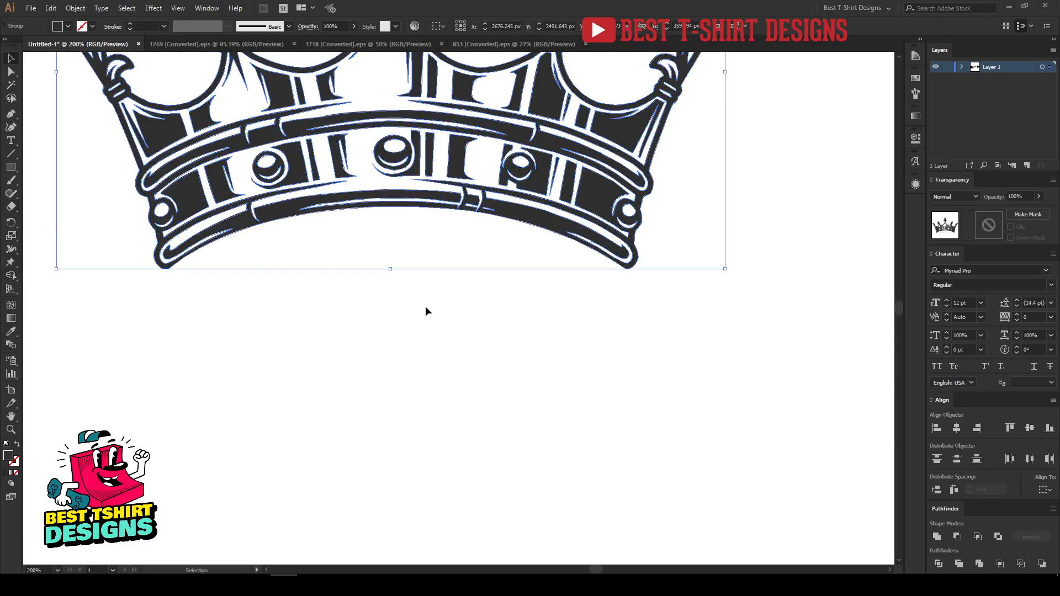
Fill the crown and the flower with the black swatch.
click(425, 305)
scroll(499, 337, down, 3)
drag(559, 362, 362, 163)
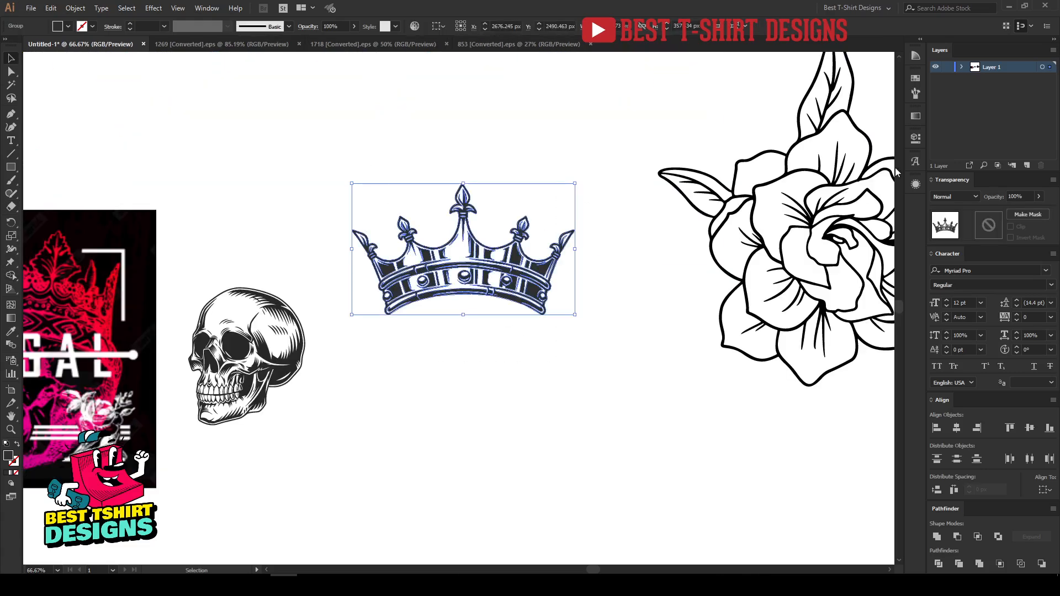
click(917, 81)
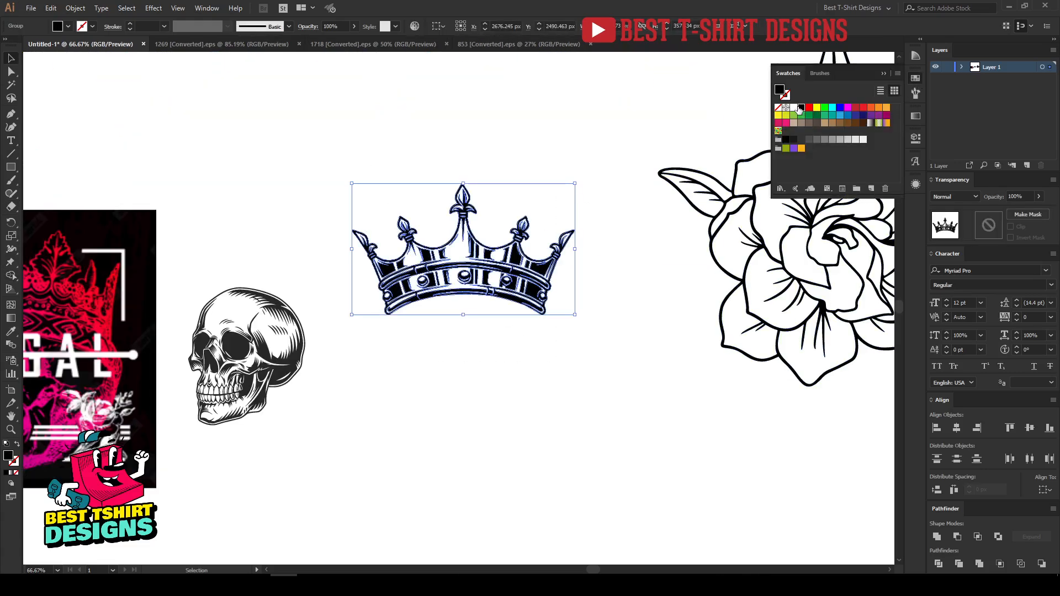
click(712, 243)
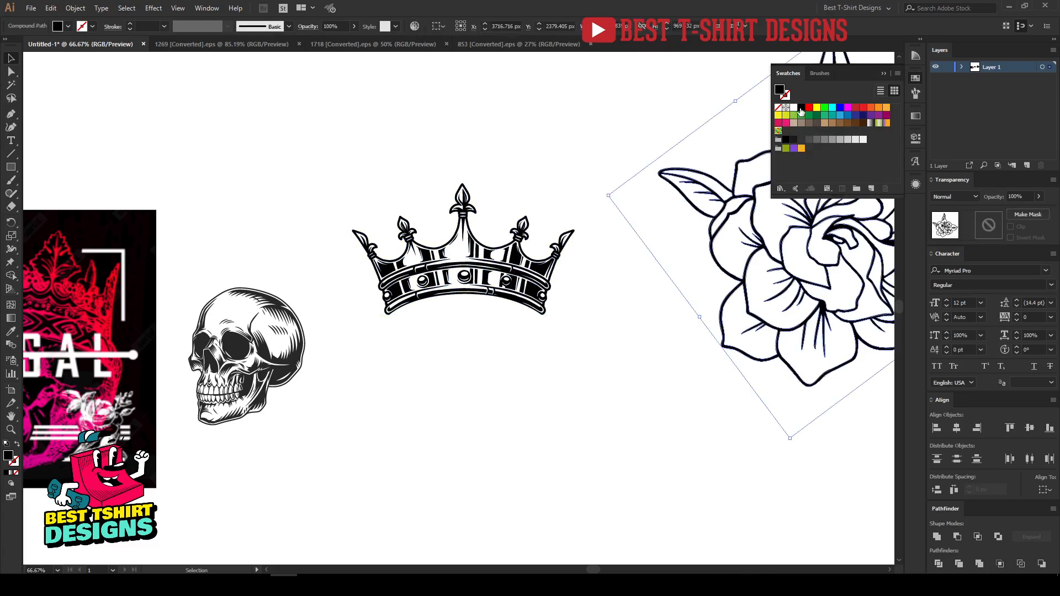
click(485, 413)
Move the plain skull beneath the crown.
drag(253, 396, 413, 446)
scroll(412, 446, up, 1)
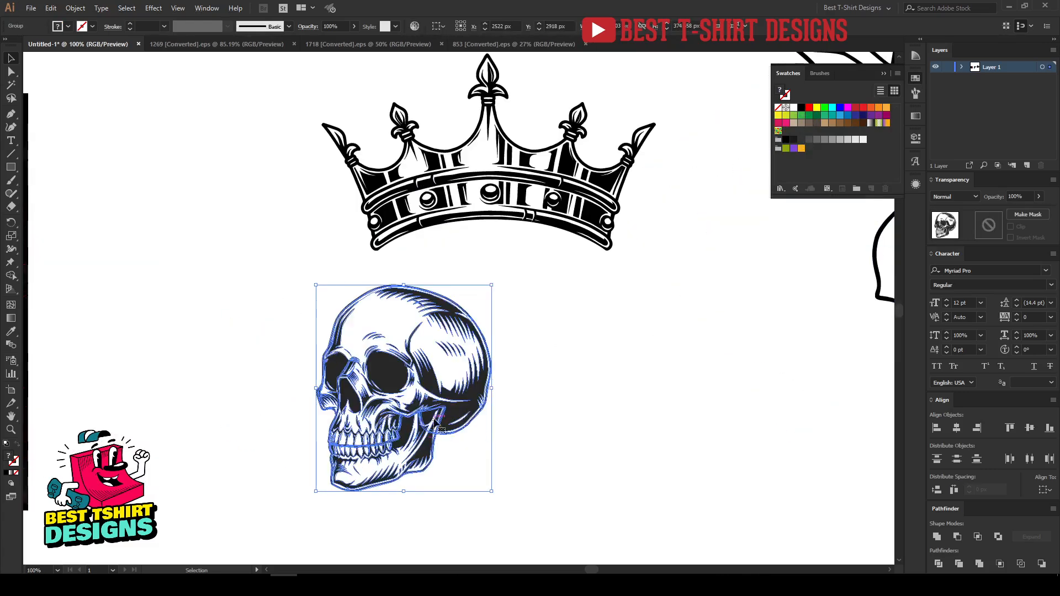
Try filling the whole skull group with black, undo the fill, and deselect the skull.
click(803, 108)
key(a)
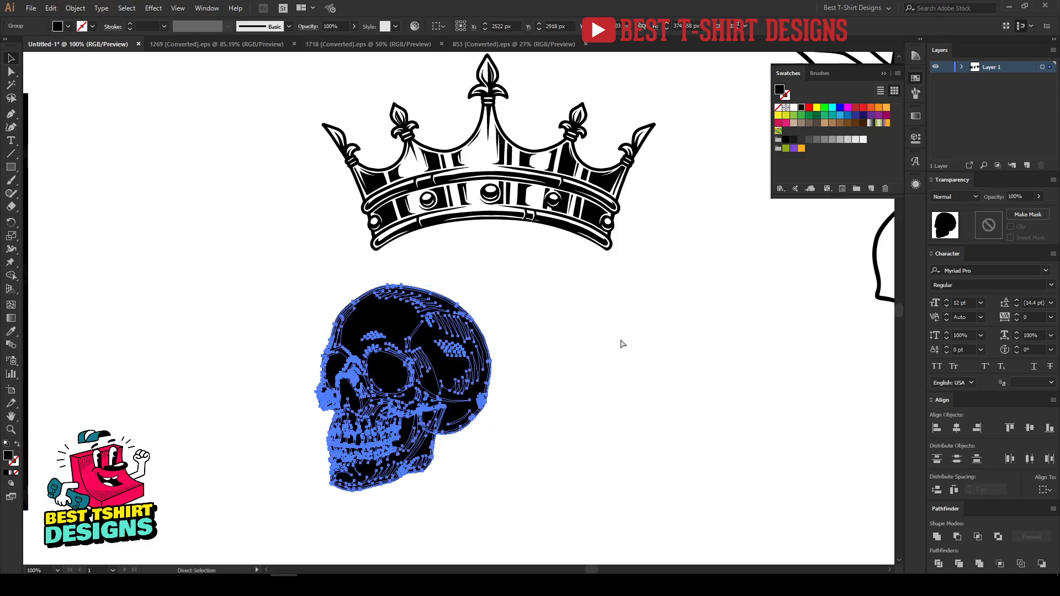
key(ctrl+z)
key(v)
click(434, 476)
scroll(433, 475, up, 2)
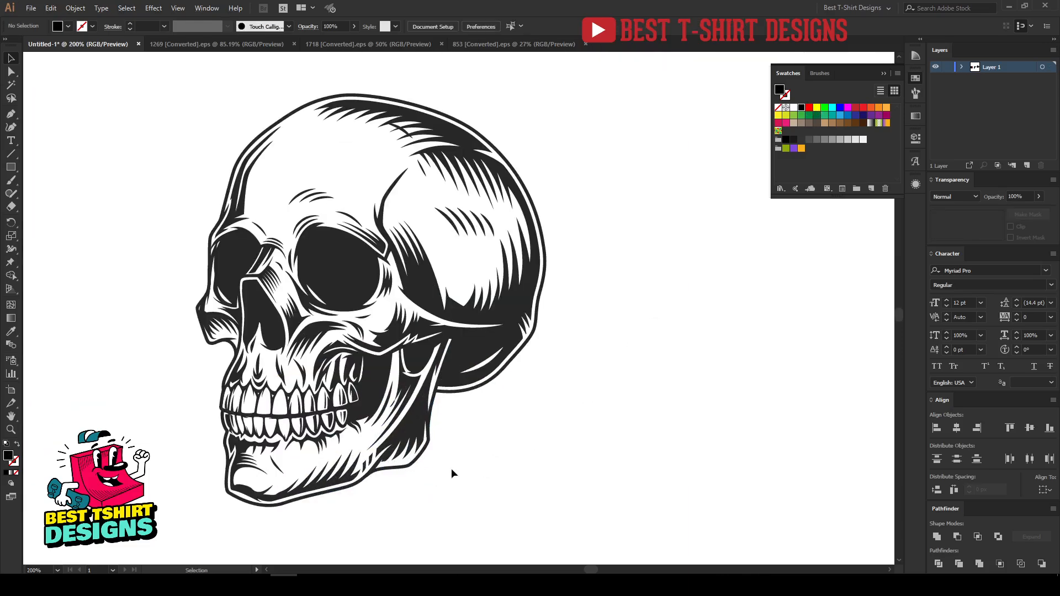
Try deleting the skull's white shapes with a Magic Wand selection, undo the deletion, and deselect the skull.
click(466, 293)
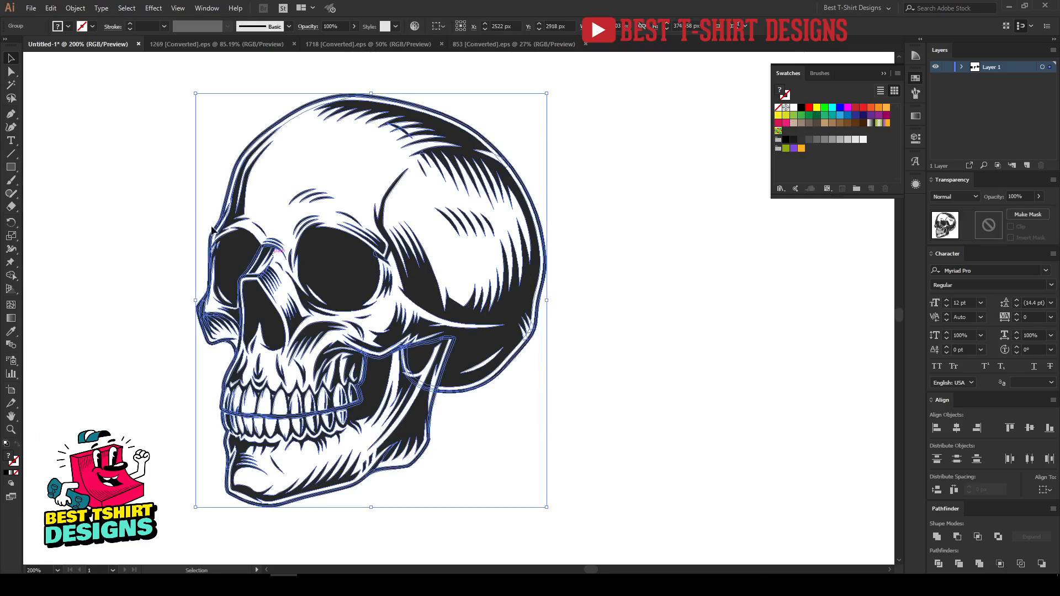
click(12, 85)
click(349, 165)
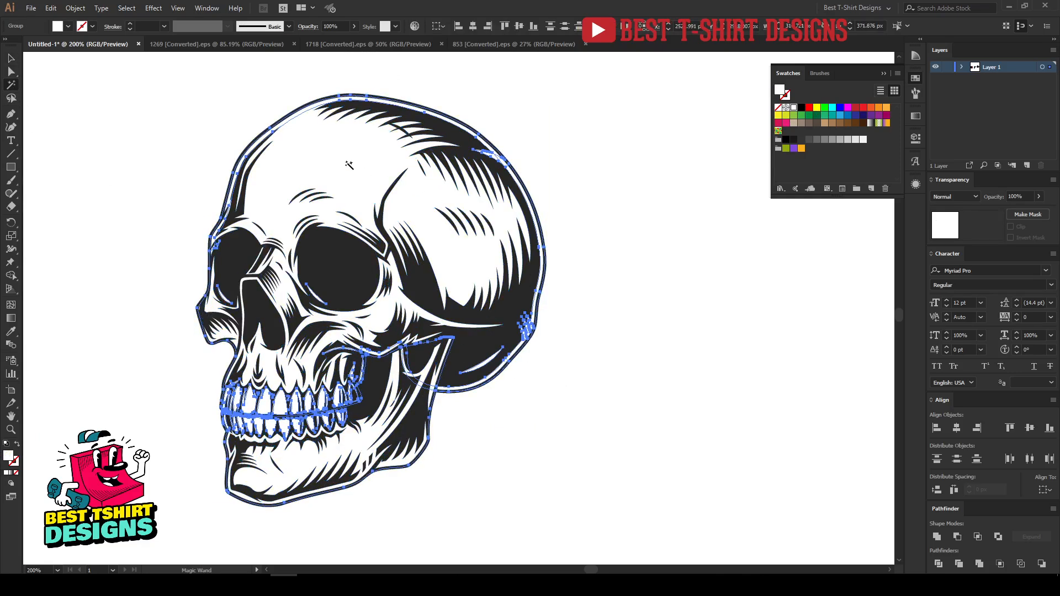
key(Delete)
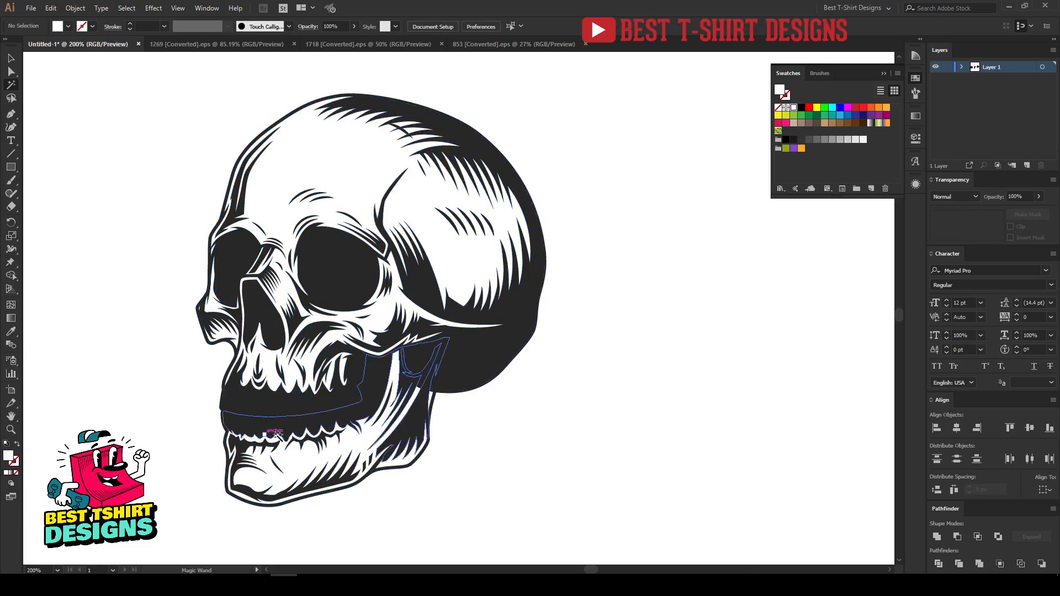
key(v)
key(ctrl+z)
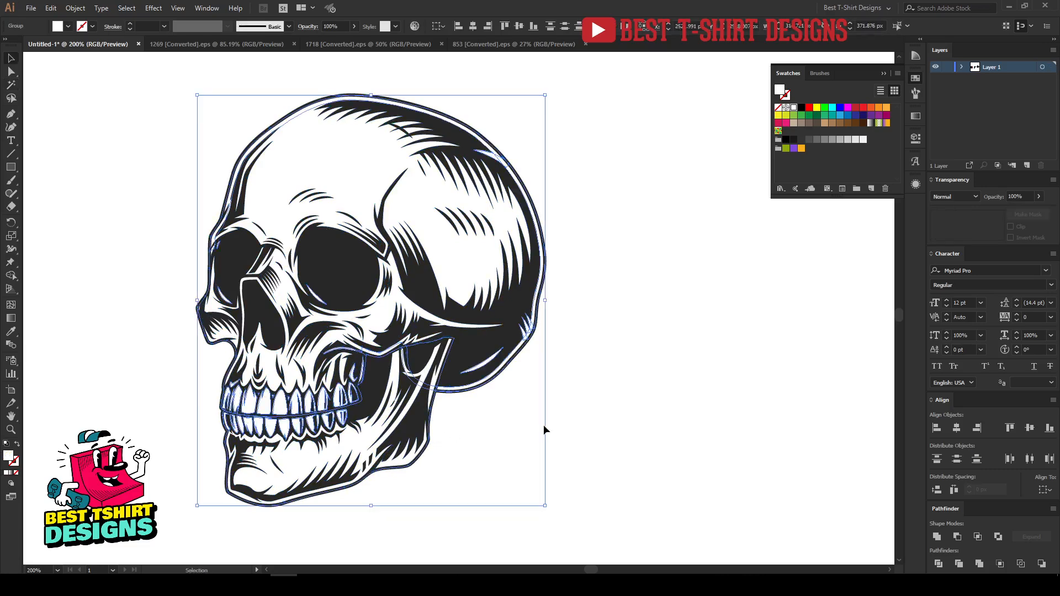
click(543, 425)
Apply Pathfinder Trim to the whole skull and delete all its white shapes with a Magic Wand selection.
drag(563, 480, 145, 186)
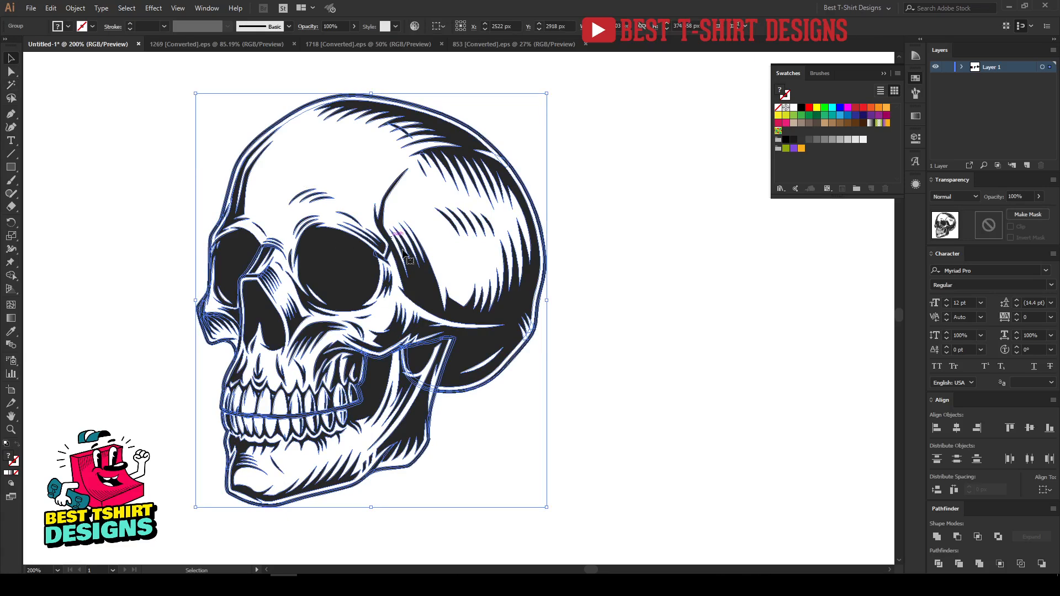
click(959, 563)
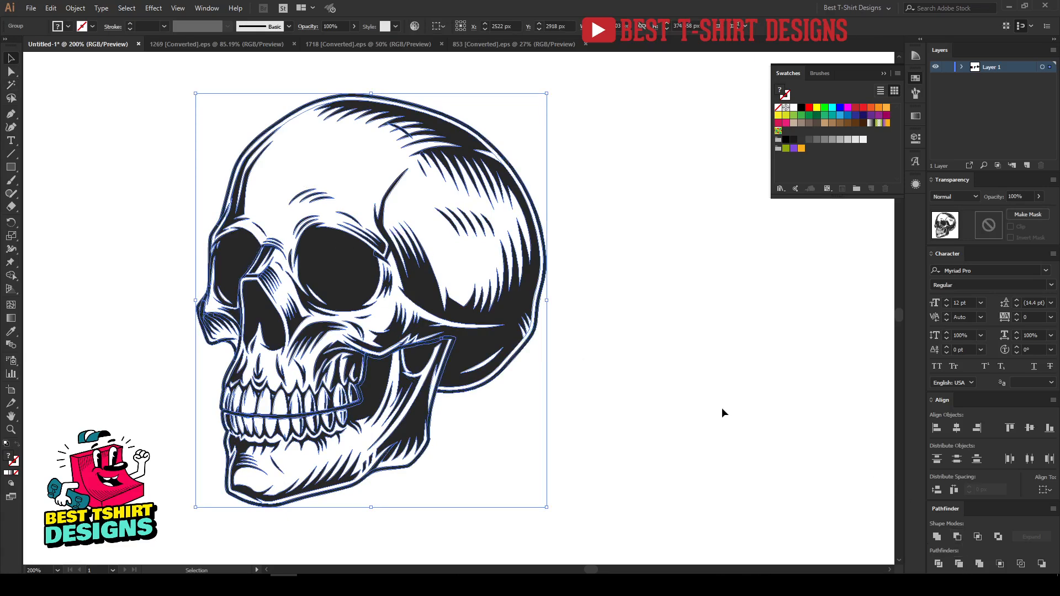
click(11, 86)
click(369, 175)
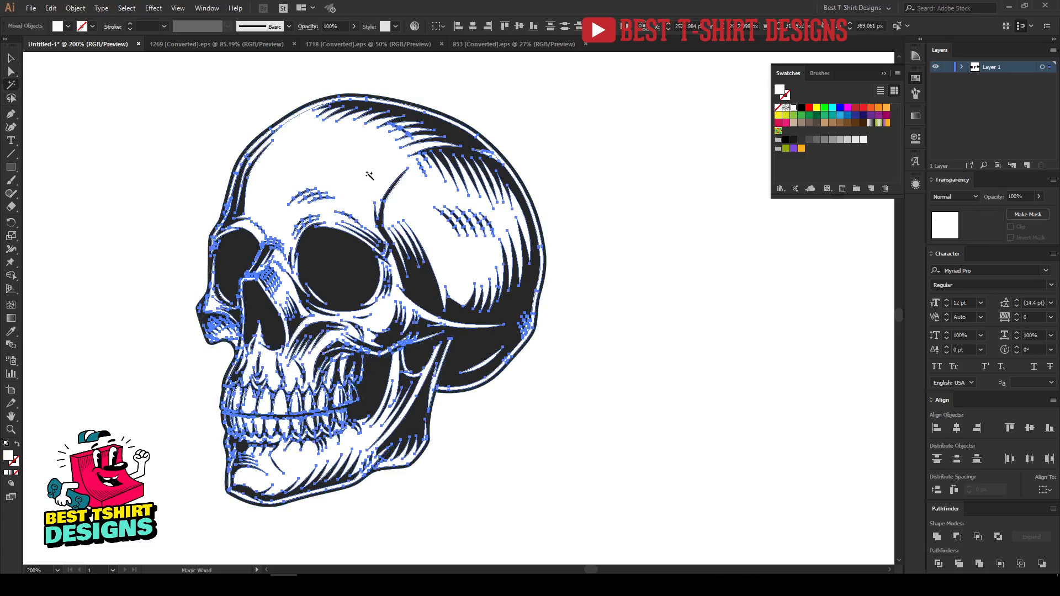
key(Delete)
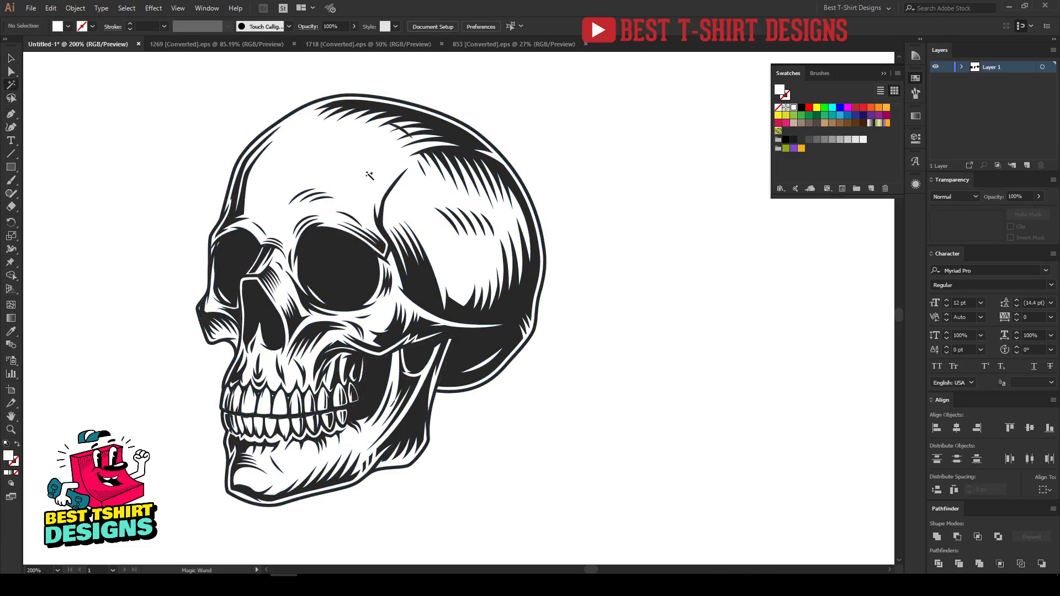
key(v)
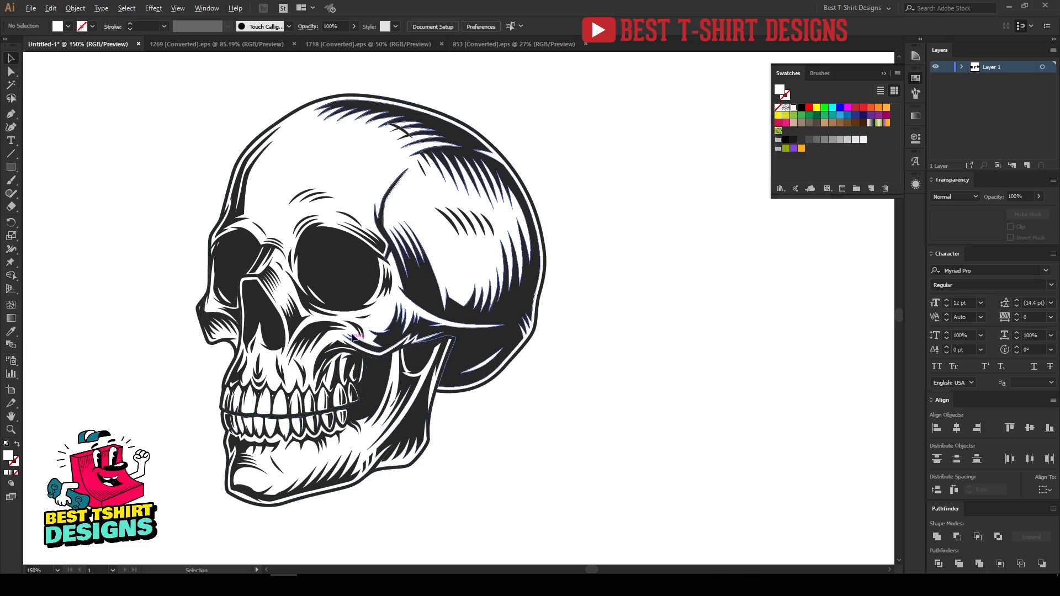
Fill the remaining skull artwork with the black swatch and deselect it.
scroll(352, 337, down, 1)
click(496, 310)
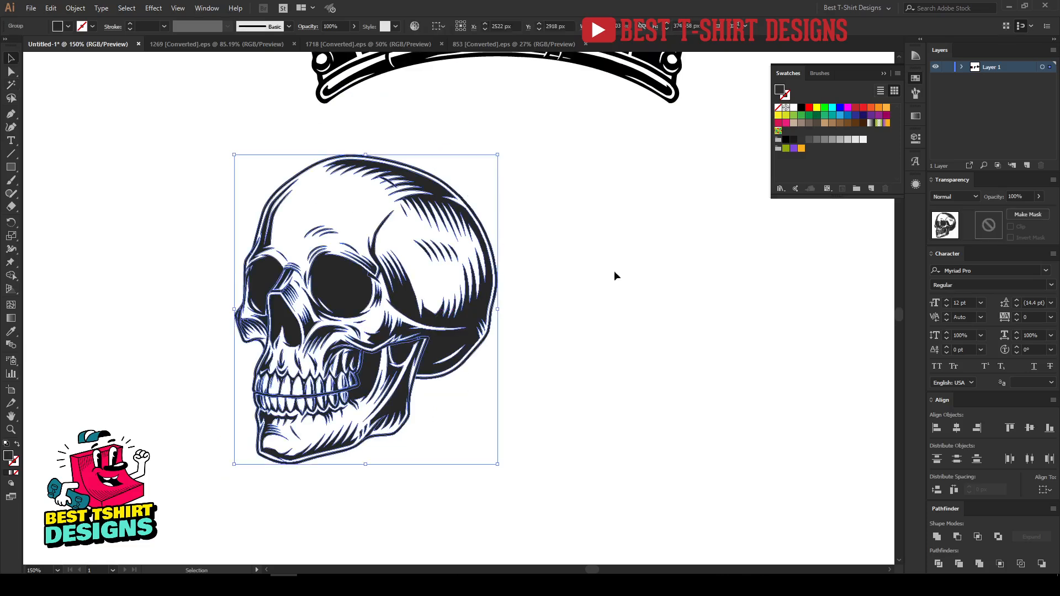
click(801, 108)
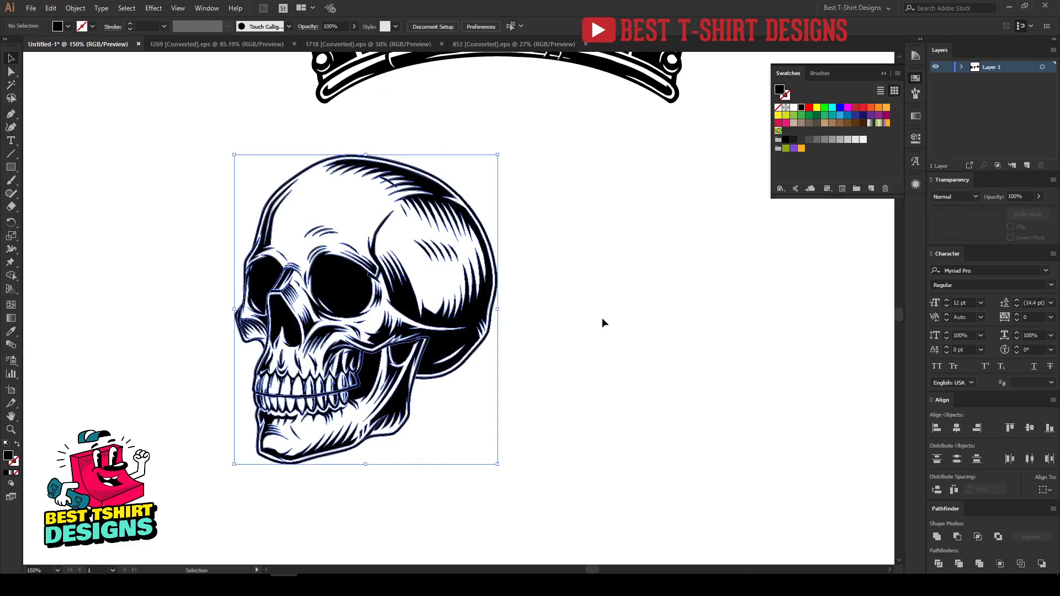
click(602, 317)
Place the crown on top of the skull, tilted clockwise and scaled down to roughly the width of the head.
scroll(519, 353, down, 3)
scroll(535, 304, up, 1)
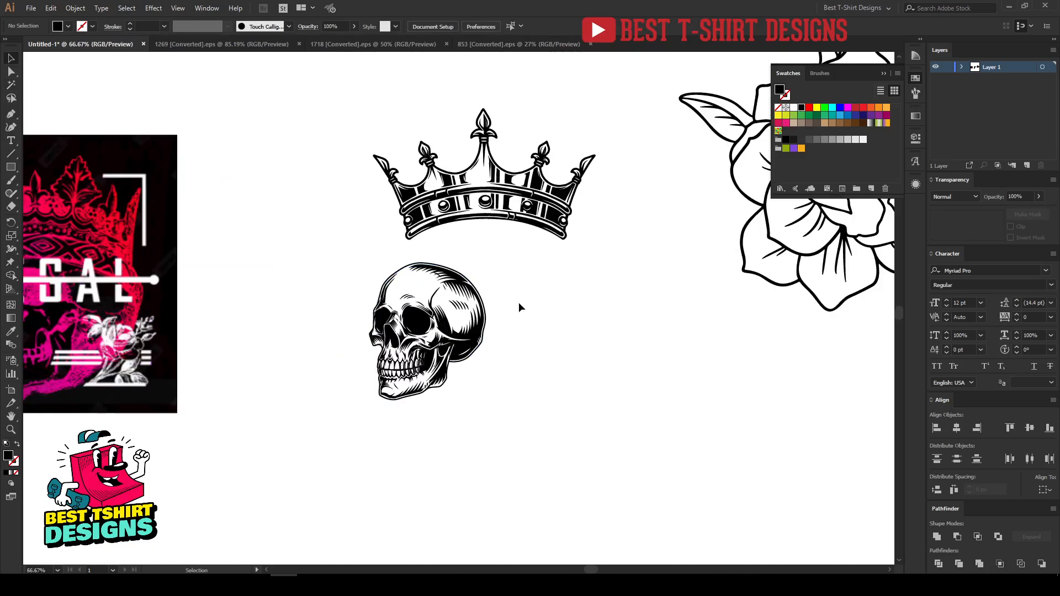
click(482, 222)
drag(513, 223, 477, 275)
scroll(478, 275, up, 2)
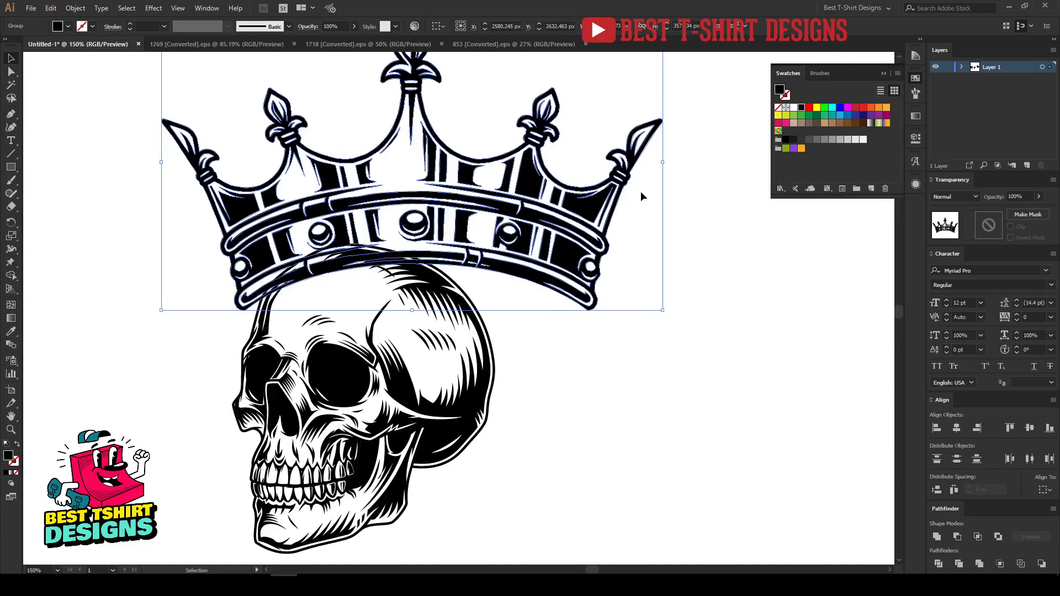
drag(668, 164, 590, 212)
drag(487, 237, 488, 293)
drag(591, 266, 555, 261)
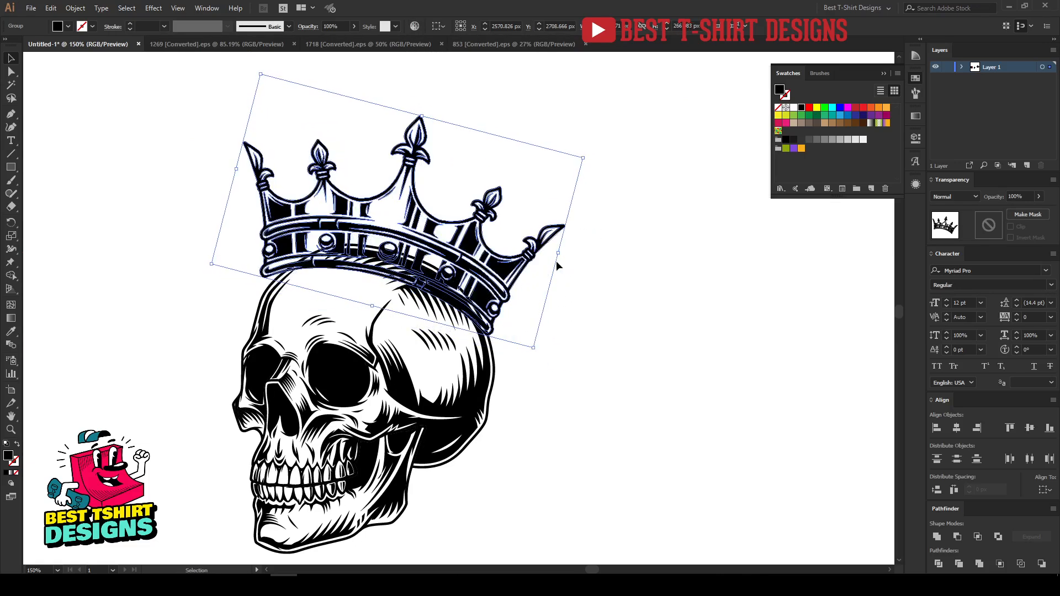
drag(507, 287, 489, 324)
Fine-tune the crown's size from both sides and nudge it upward so its lower rim fits the skull's outline.
scroll(430, 322, up, 1)
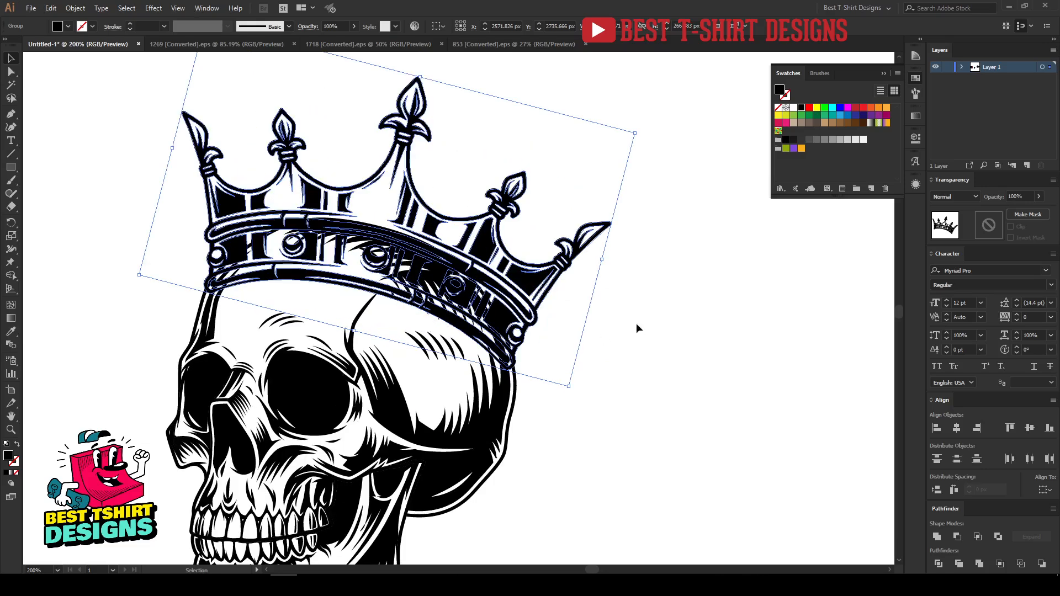
drag(603, 259, 617, 264)
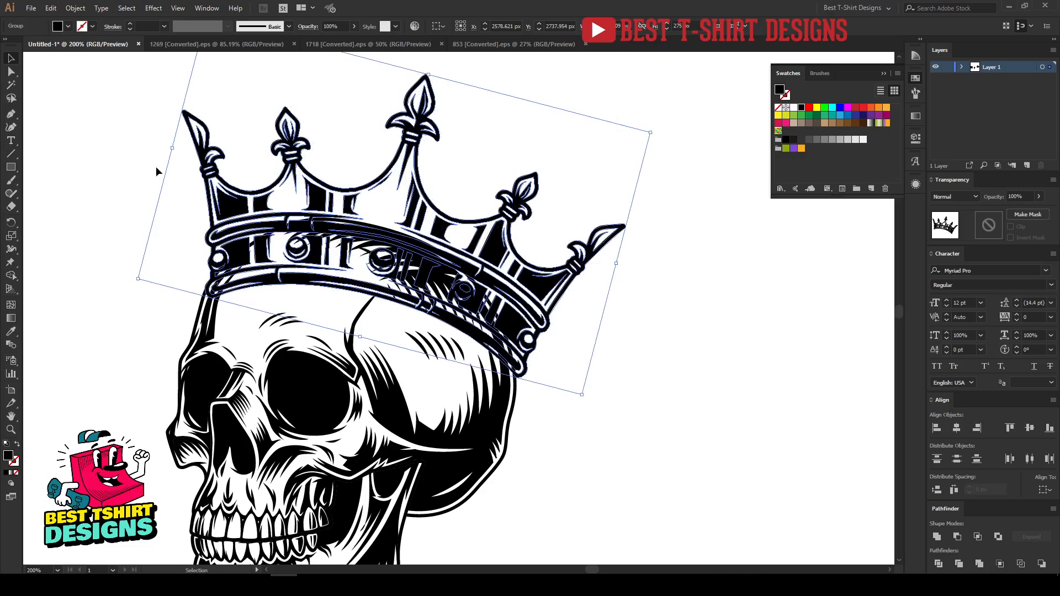
drag(171, 151, 162, 149)
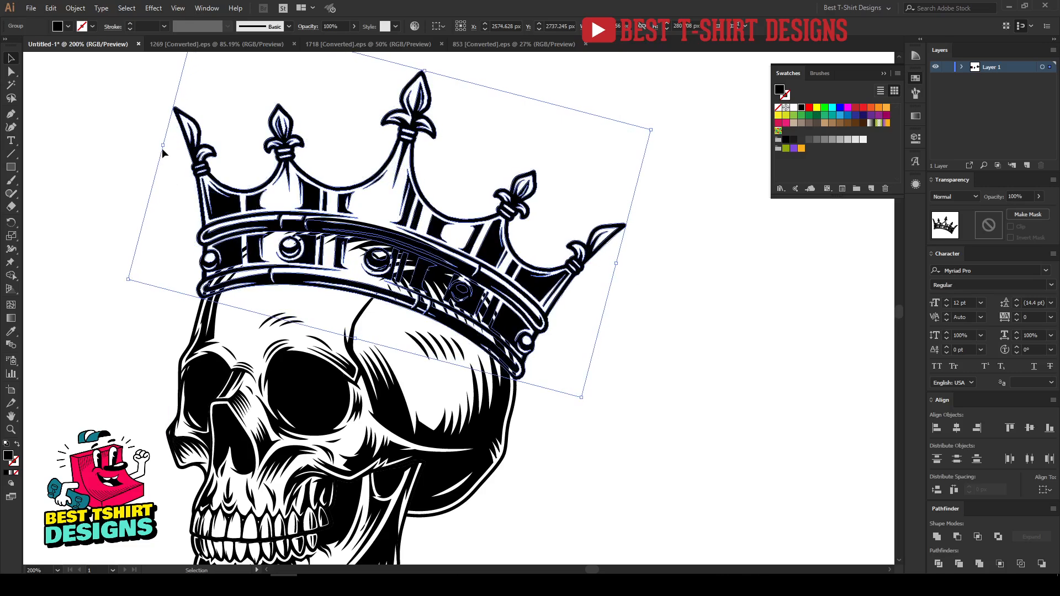
key(shift+Up)
key(shift+Up)
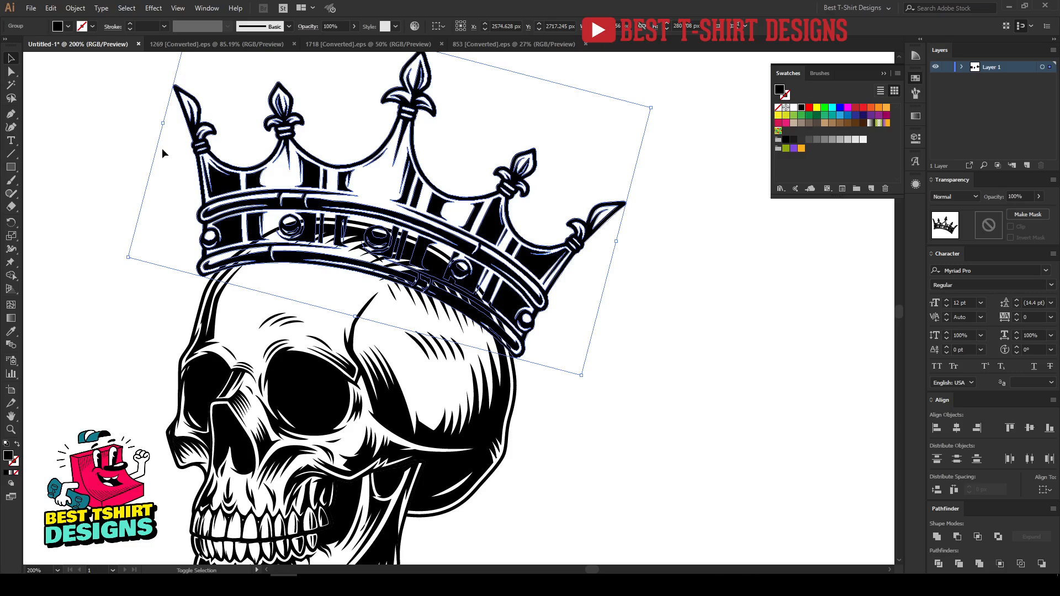
drag(617, 242, 611, 240)
drag(163, 123, 182, 136)
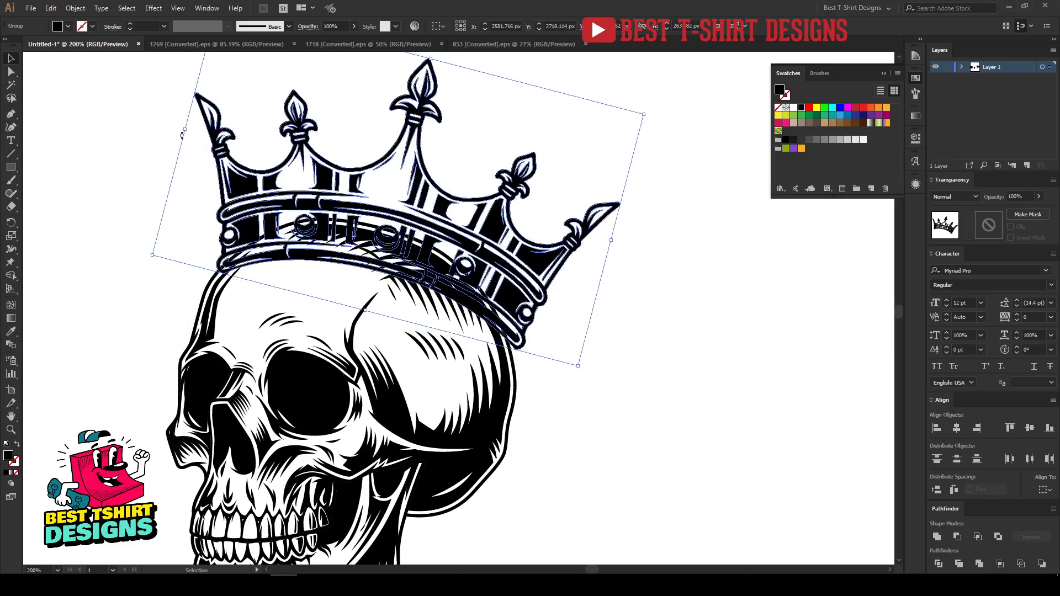
Make the crown slightly smaller from its right side to match the back of the skull, and deselect it.
click(98, 263)
scroll(386, 221, down, 1)
scroll(476, 256, up, 1)
click(478, 241)
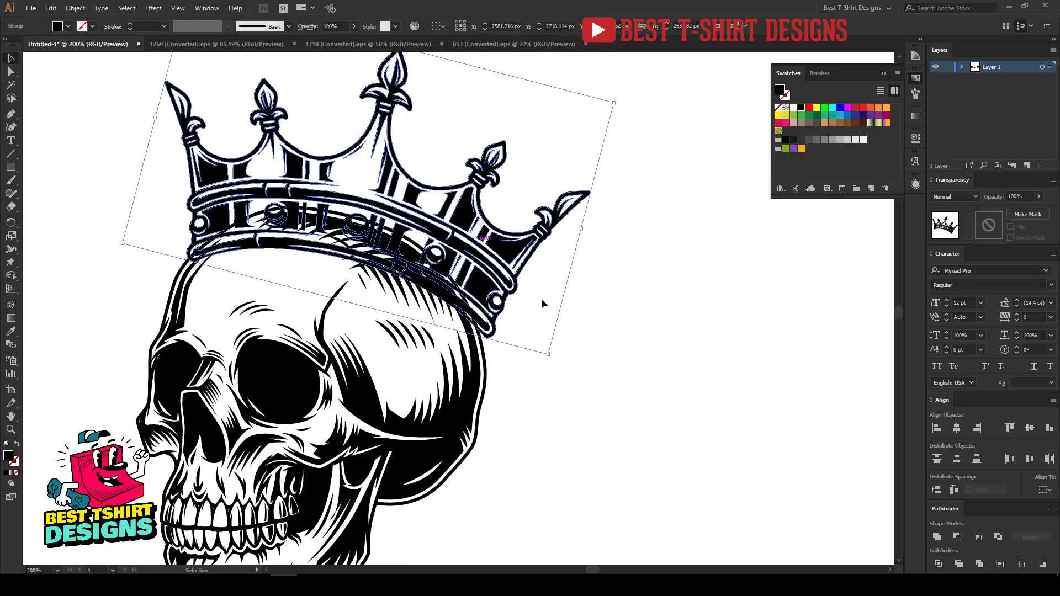
drag(581, 230, 570, 228)
click(573, 350)
Add an opacity mask to the skull, with Clip turned off and the mask active for editing.
scroll(563, 347, down, 2)
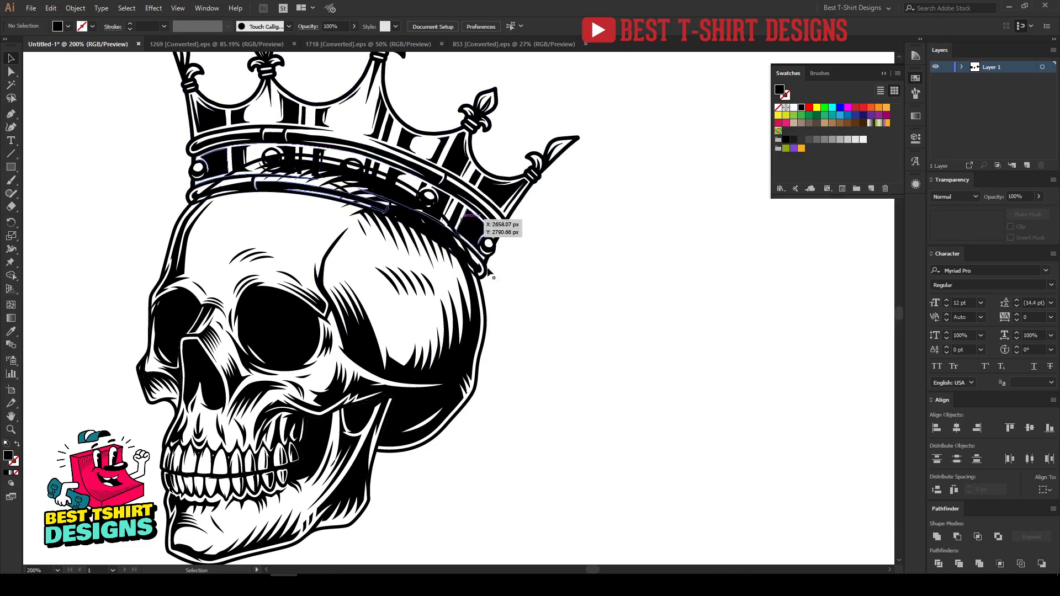
scroll(319, 138, up, 1)
scroll(209, 254, up, 1)
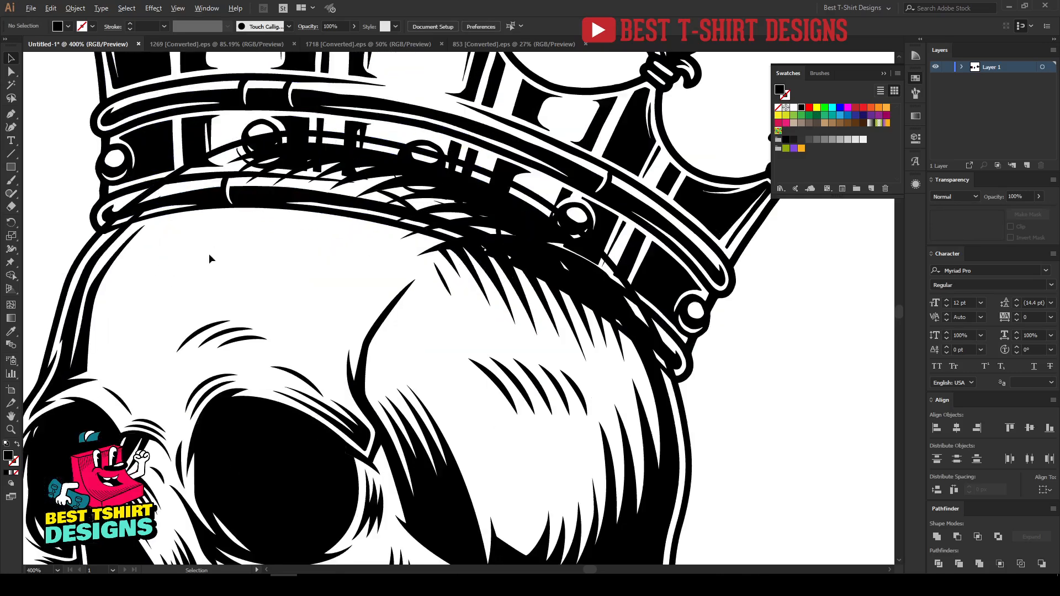
click(375, 330)
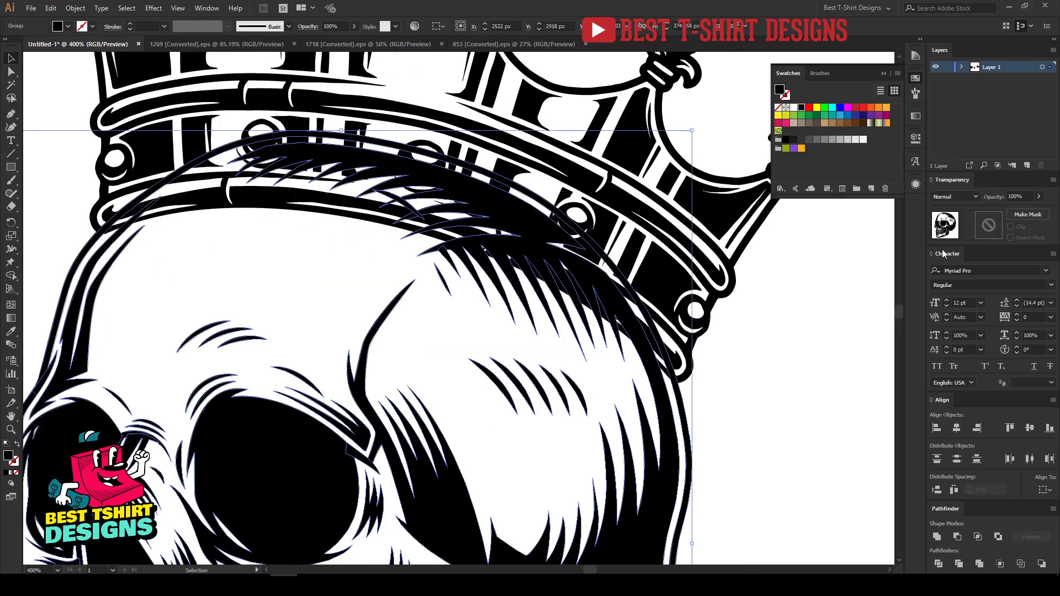
click(985, 225)
click(1010, 227)
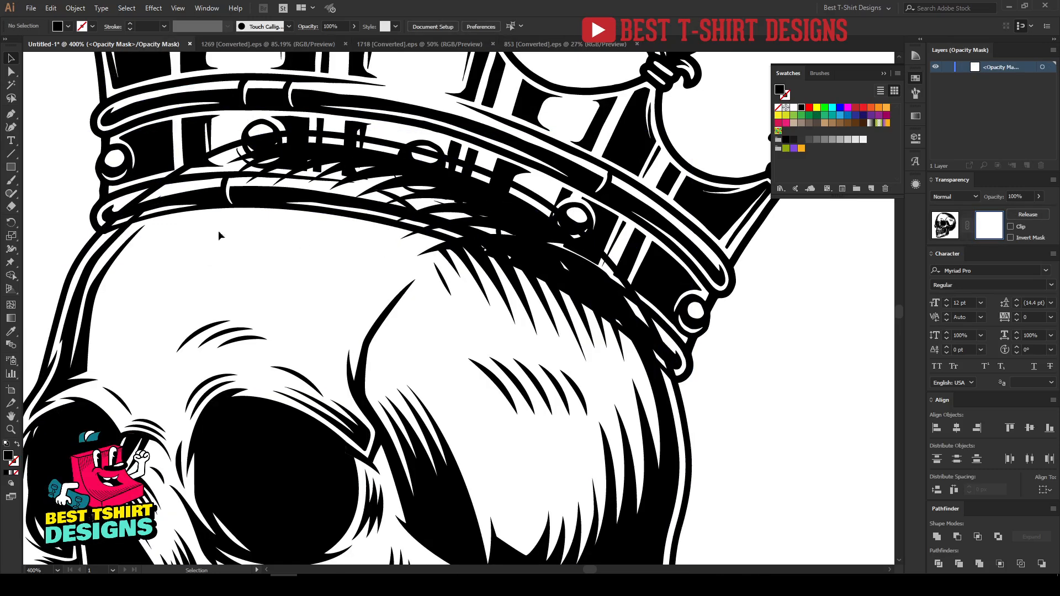
Start a black Pen path in the mask, tracing the crown's lower rim from its left end towards the middle.
scroll(159, 232, up, 2)
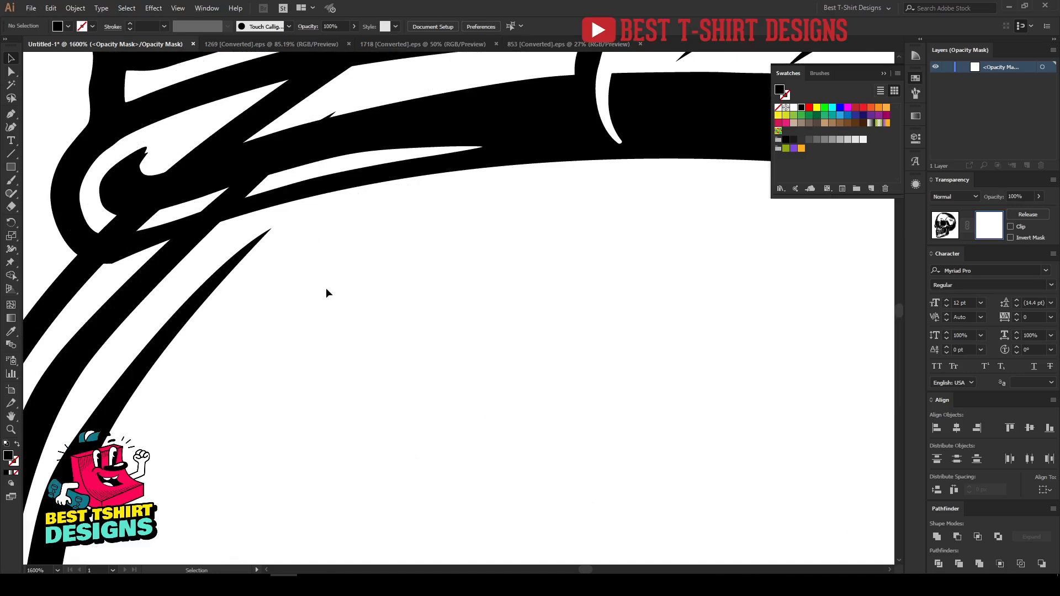
key(n)
click(10, 115)
click(77, 231)
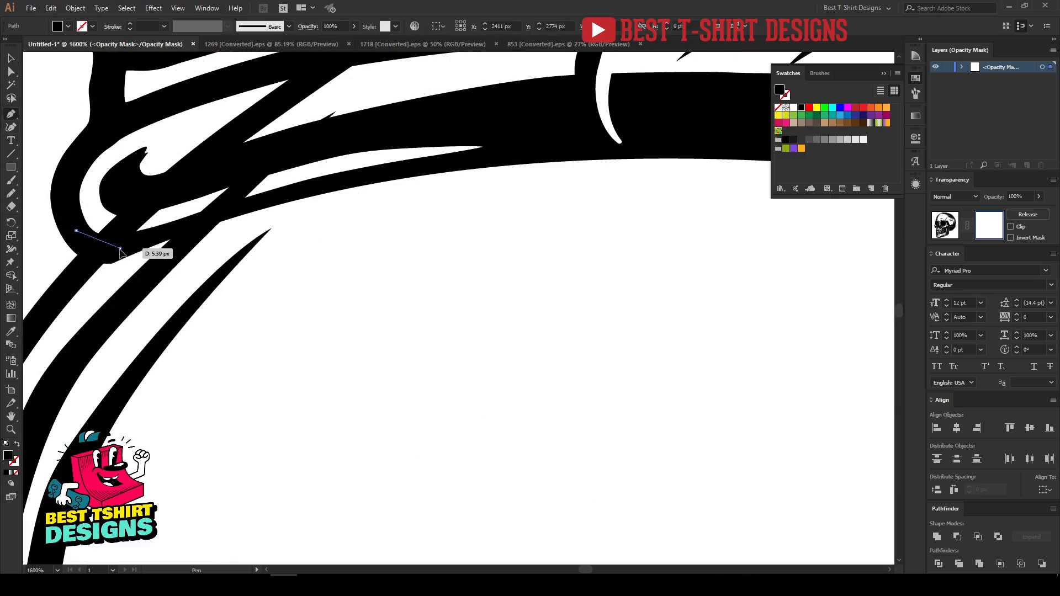
click(120, 247)
click(358, 186)
click(429, 168)
click(500, 150)
click(559, 153)
Continue the mask path along the middle of the crown's lower rim, over the skull's hatching.
drag(562, 153, 202, 275)
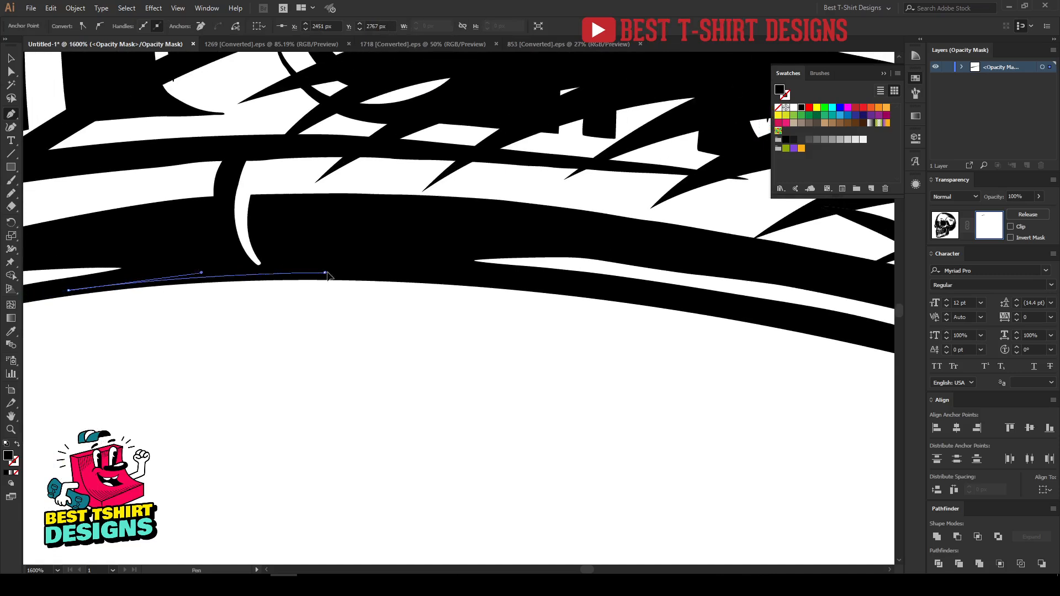
click(518, 284)
drag(602, 296, 101, 222)
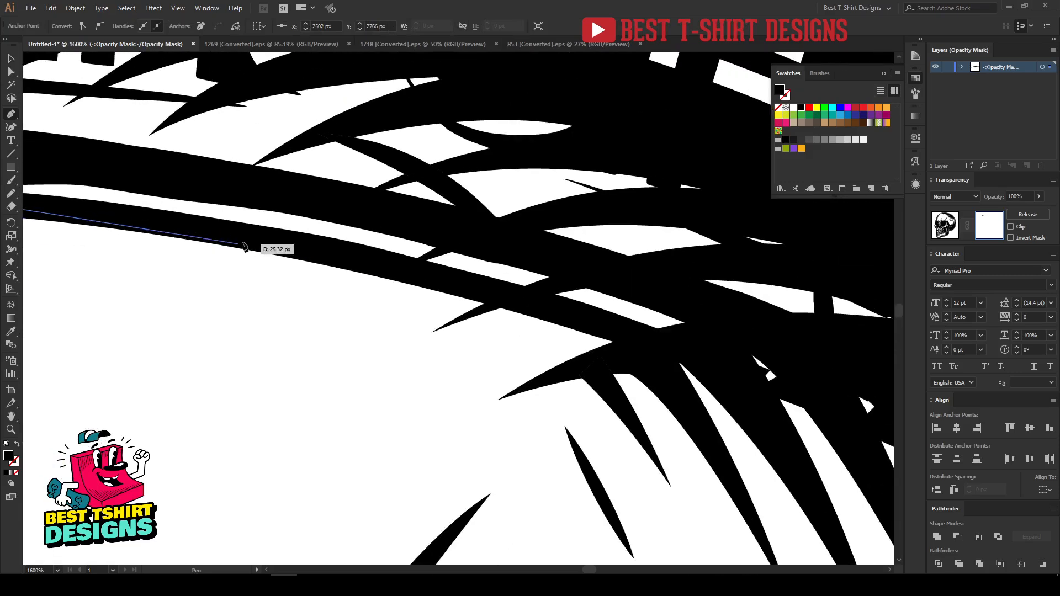
click(273, 243)
click(636, 340)
drag(634, 340, 322, 259)
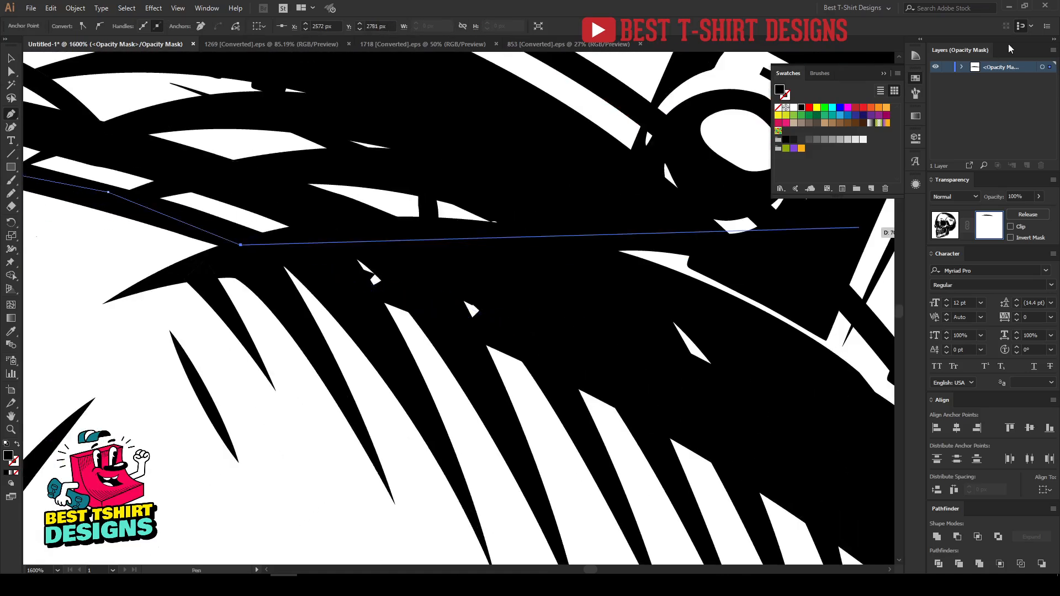
click(418, 306)
drag(567, 358, 348, 222)
Trace the mask path down the right part of the crown's lower rim to its rounded end.
click(417, 272)
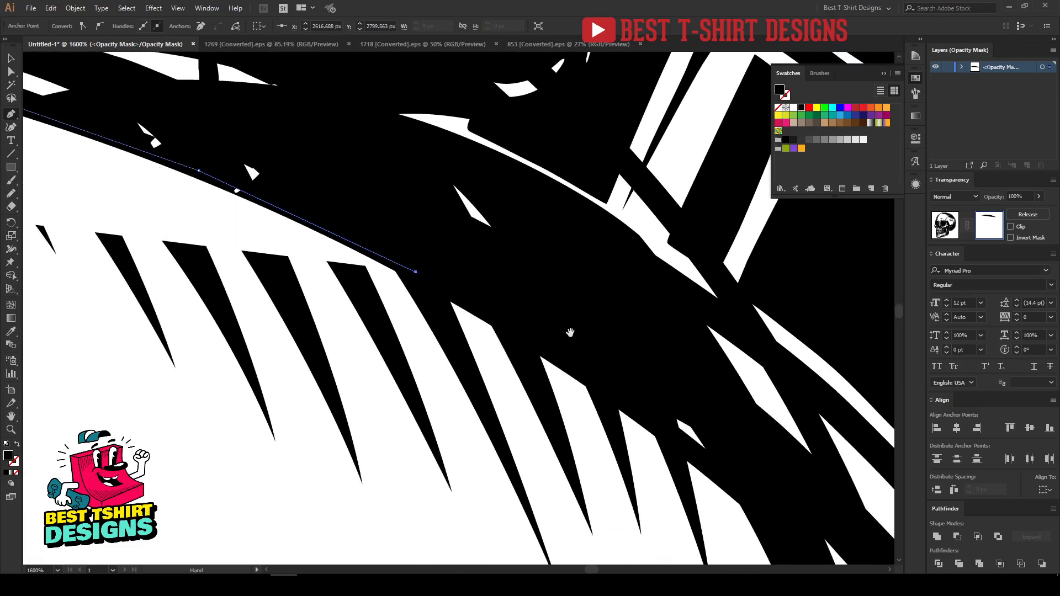
drag(569, 331, 315, 199)
click(439, 318)
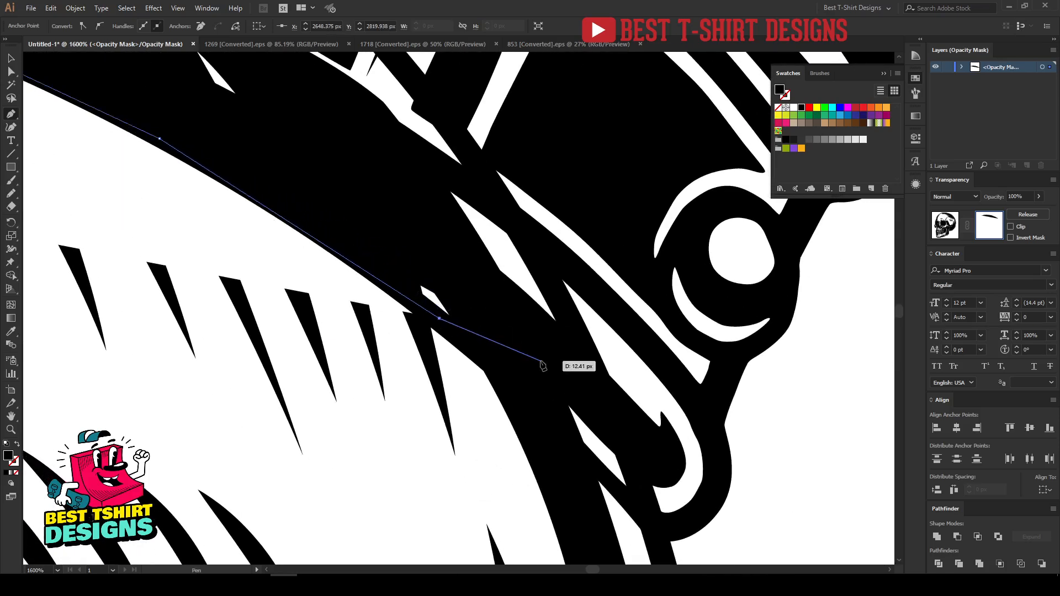
click(554, 429)
click(610, 484)
click(657, 524)
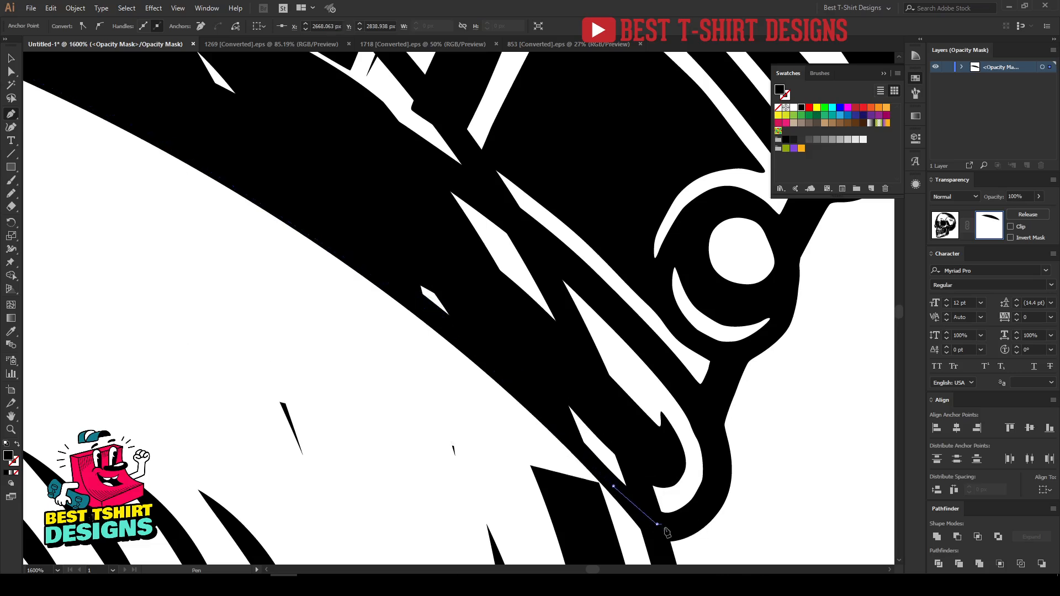
Carry the mask path around the crown's right side, across its peaks and down the left side, and close it at the starting point.
scroll(639, 442, down, 5)
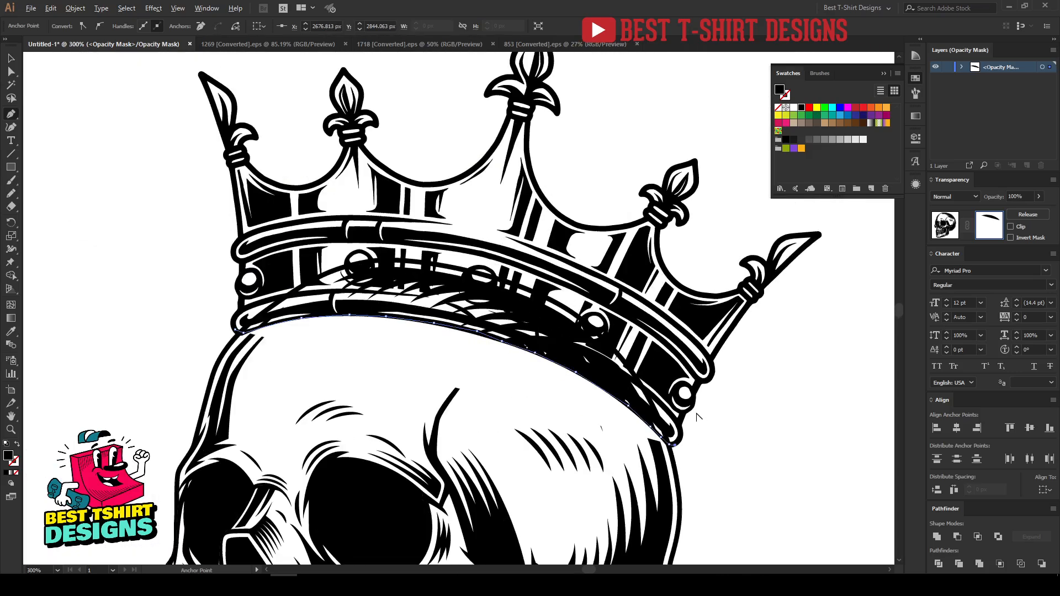
click(746, 421)
click(646, 217)
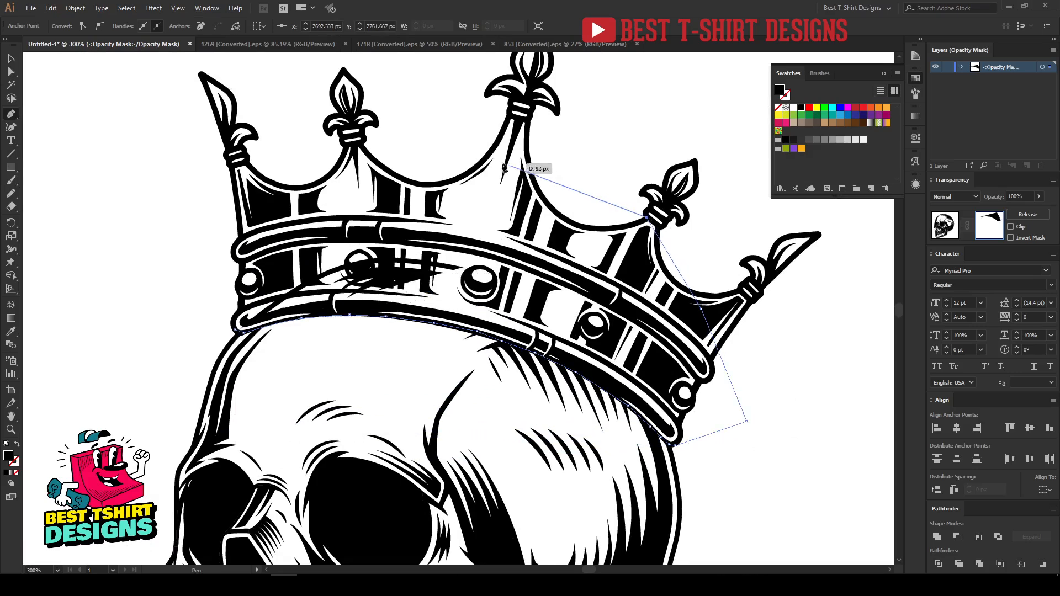
click(498, 162)
click(348, 155)
click(253, 210)
click(227, 291)
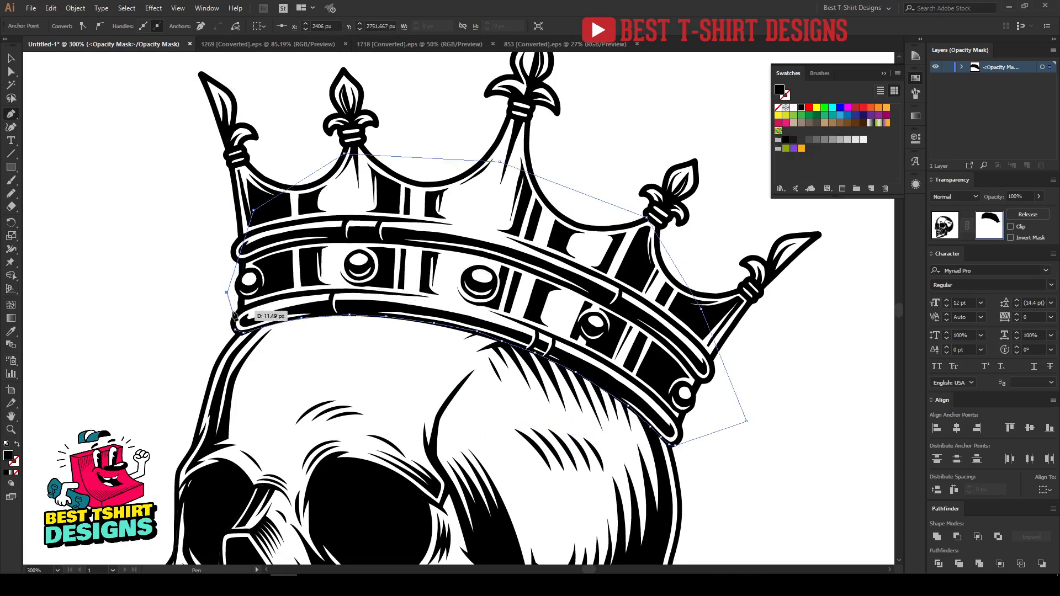
click(236, 330)
click(243, 333)
key(v)
click(186, 270)
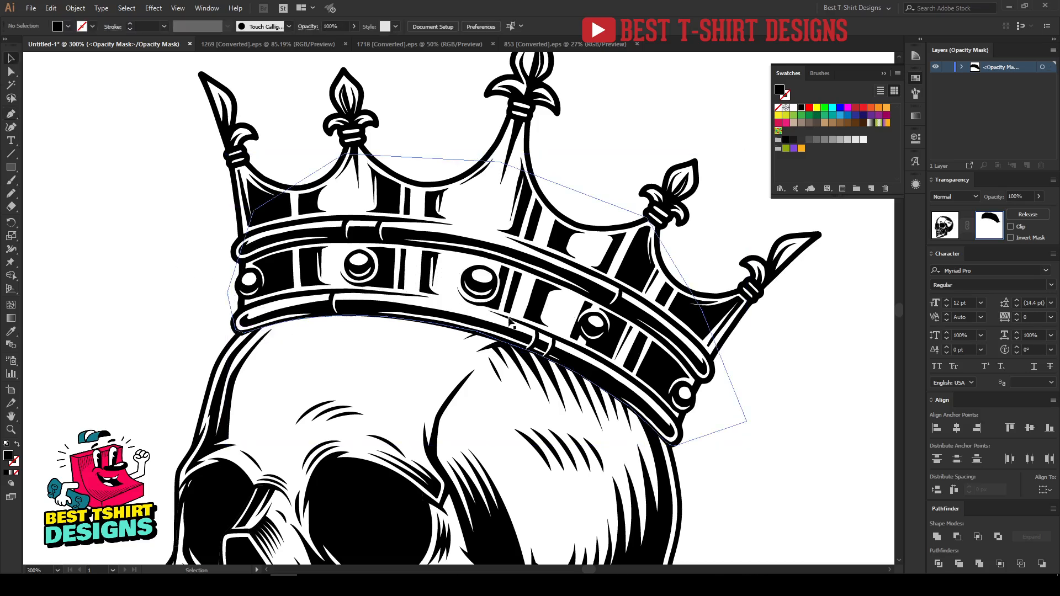
Fill the mask shape with red and inspect how much of the skull shows through the crown's band.
click(503, 292)
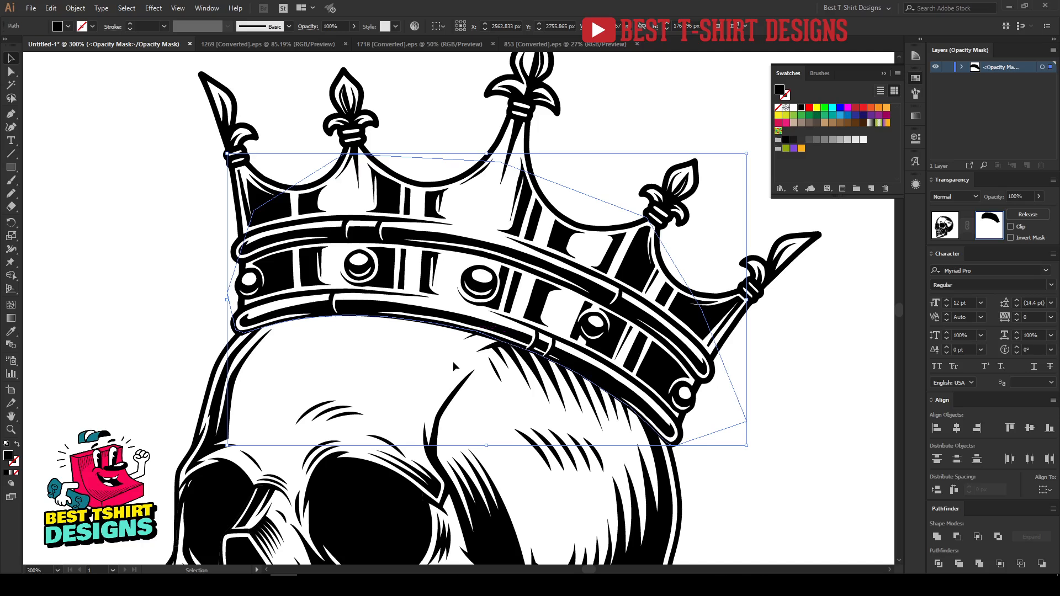
click(809, 108)
click(619, 141)
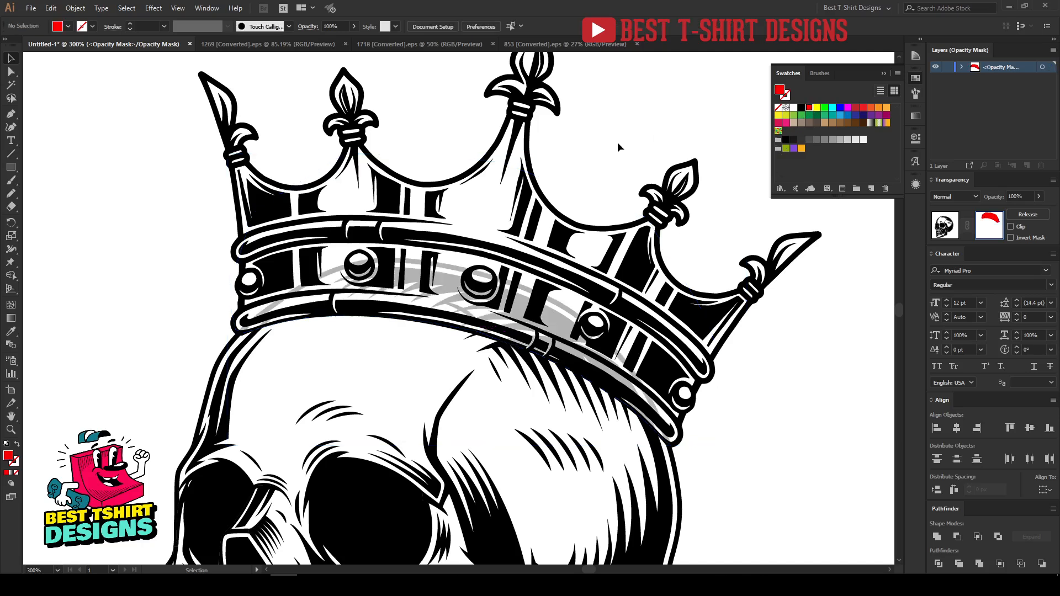
scroll(571, 334, up, 3)
scroll(571, 334, down, 2)
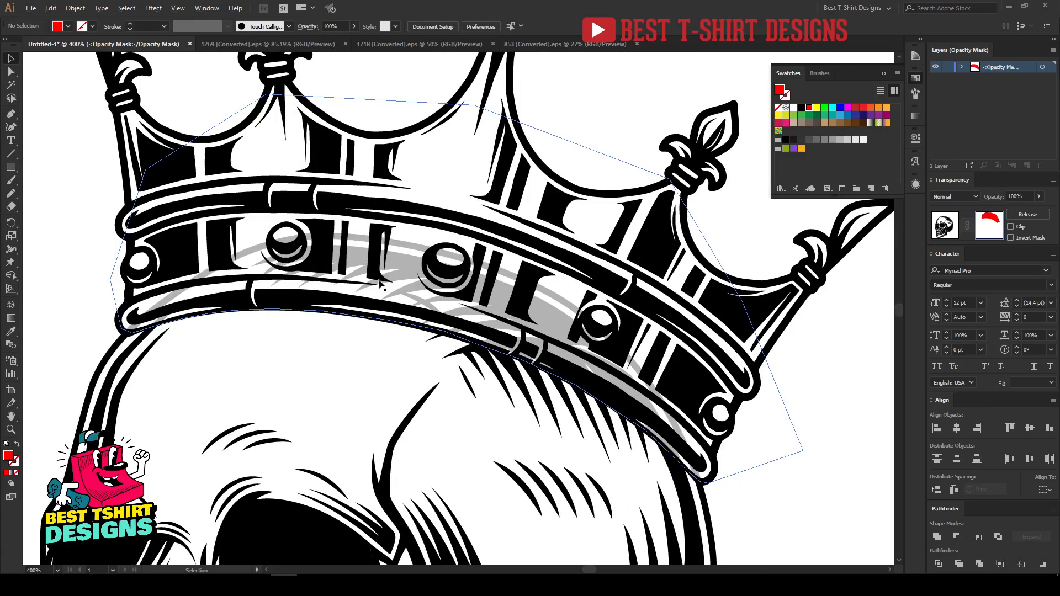
Fill the mask shape with black and check the colour 000000 in the Color Picker.
click(472, 282)
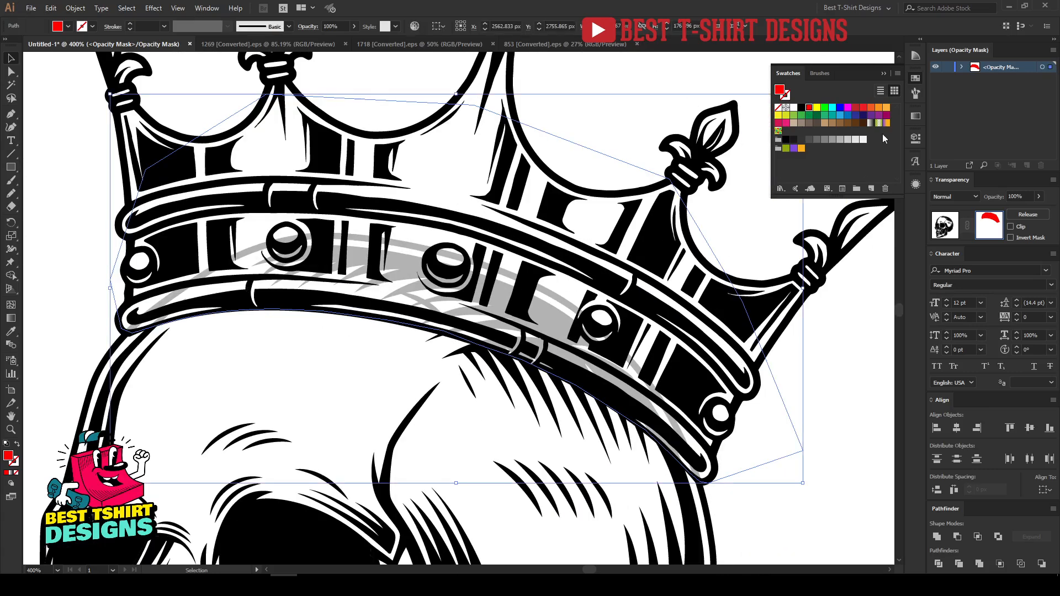
click(801, 107)
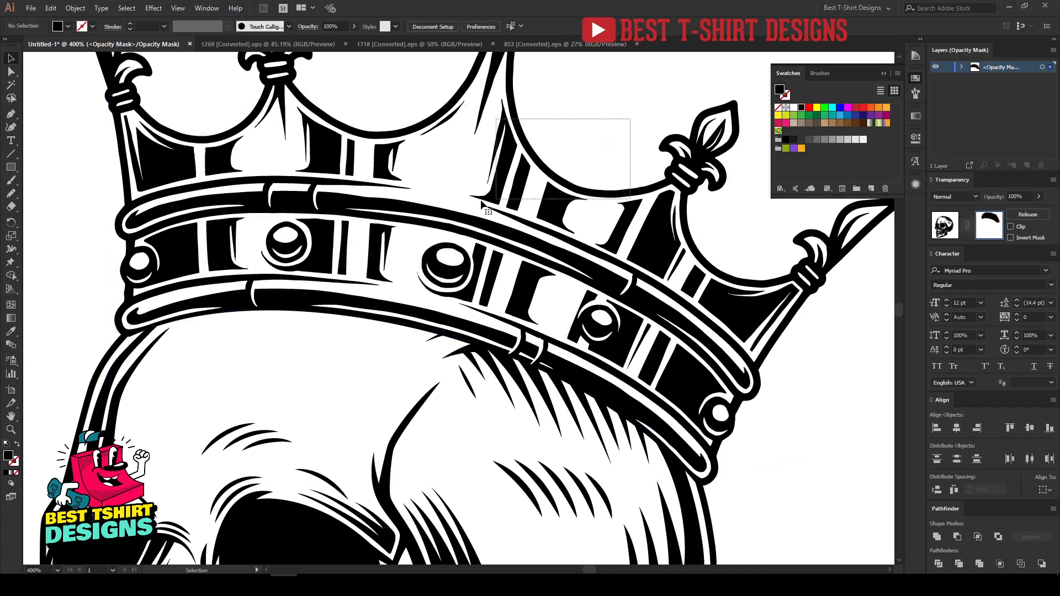
click(619, 90)
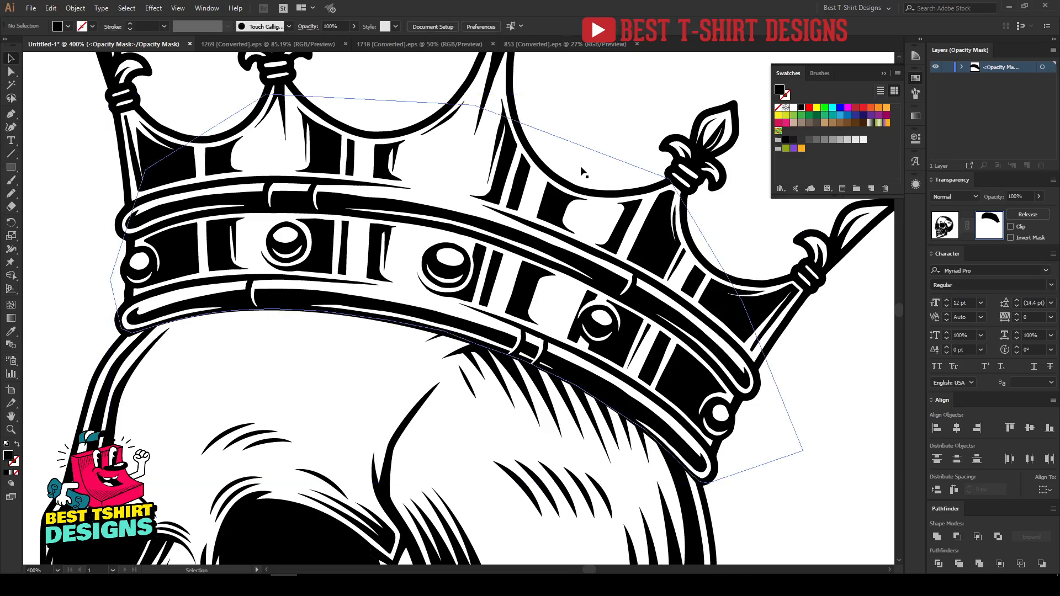
click(581, 165)
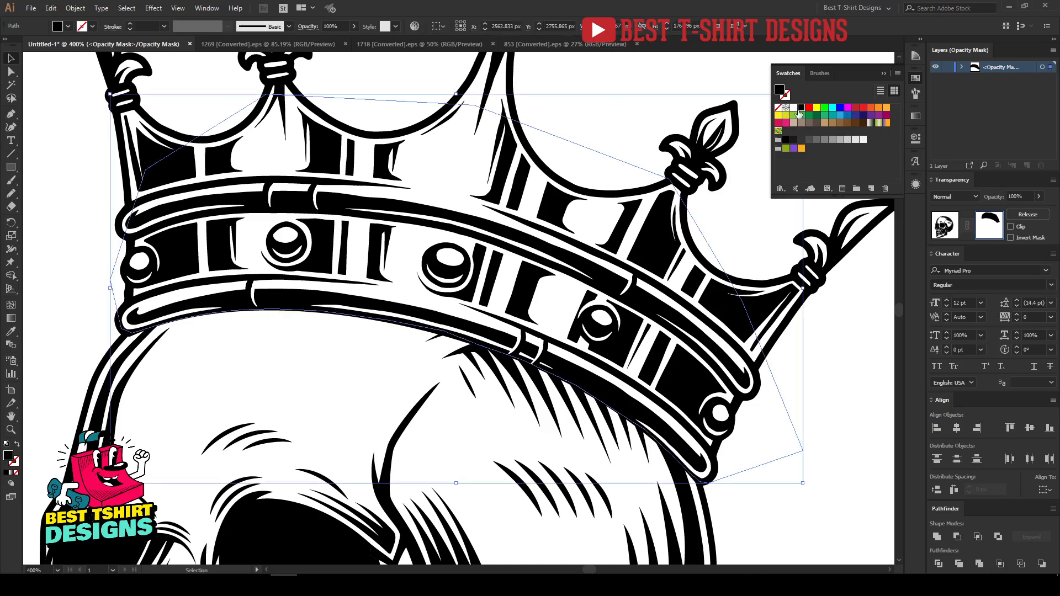
double_click(9, 458)
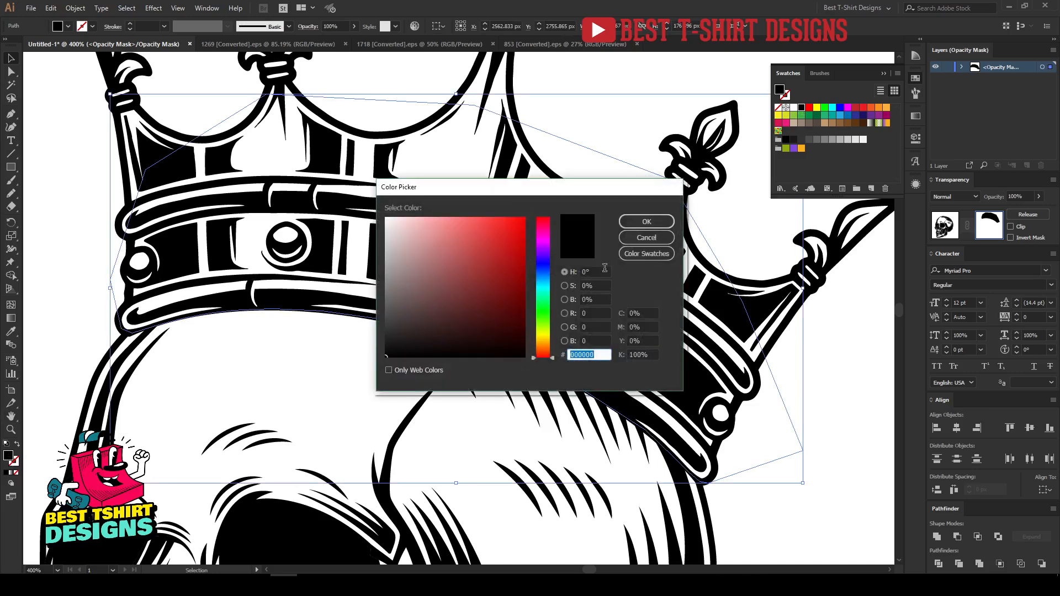
click(647, 222)
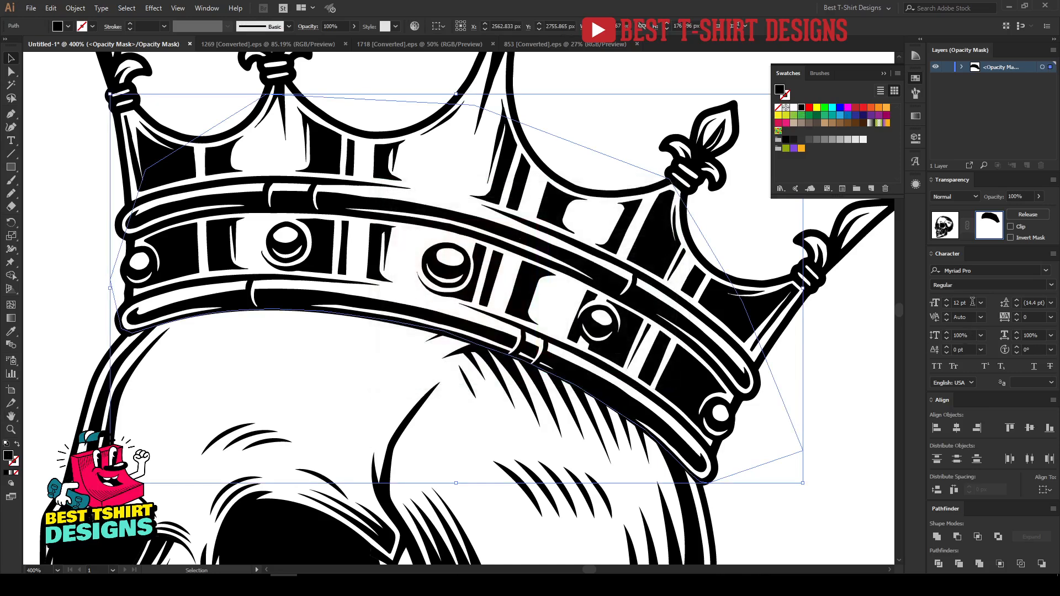
Leave mask editing for the artwork and select the skull and crown together.
click(944, 226)
scroll(476, 235, down, 4)
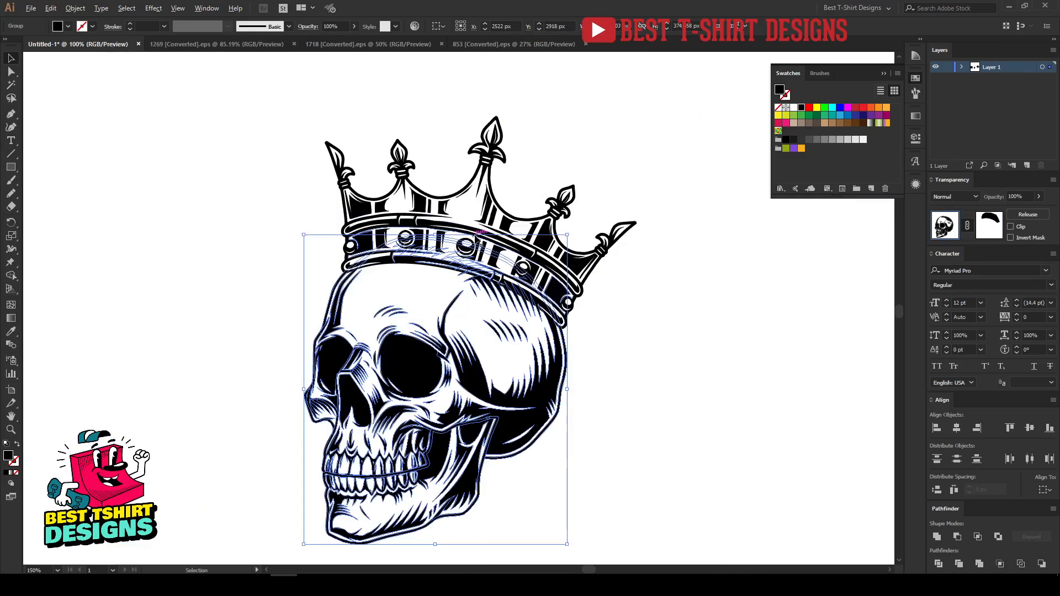
click(620, 349)
drag(574, 458, 309, 157)
key(a)
key(v)
scroll(362, 250, down, 4)
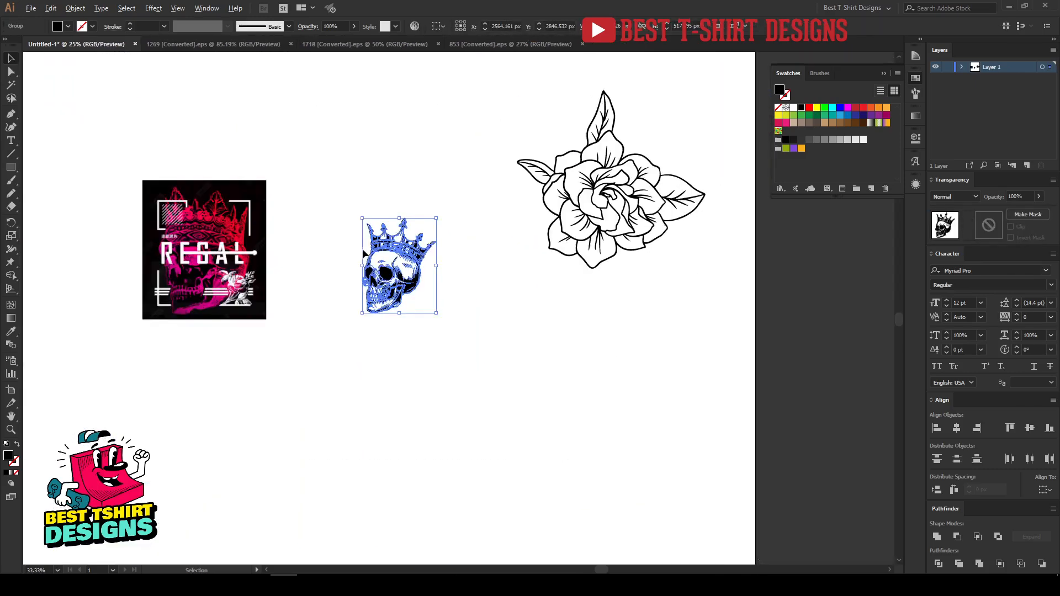
Move the flower lower and farther away from the crowned skull, and deselect it.
scroll(536, 309, up, 2)
click(504, 327)
drag(542, 284, 574, 333)
scroll(404, 371, up, 2)
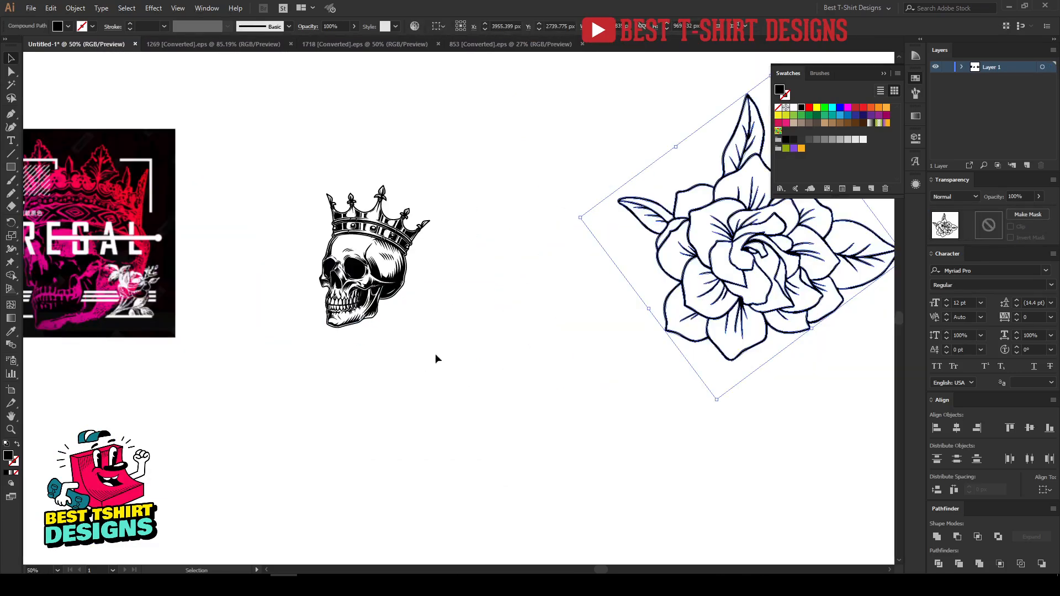
click(450, 352)
Draw a black rectangle about 427 by 487 px over the crowned skull.
drag(428, 356, 496, 356)
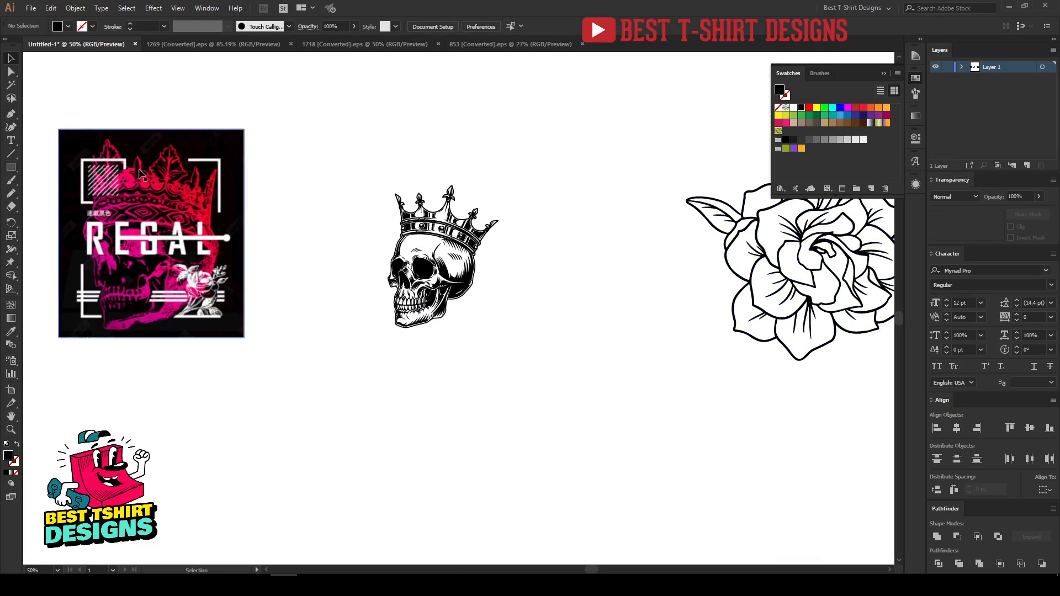
scroll(78, 238, up, 1)
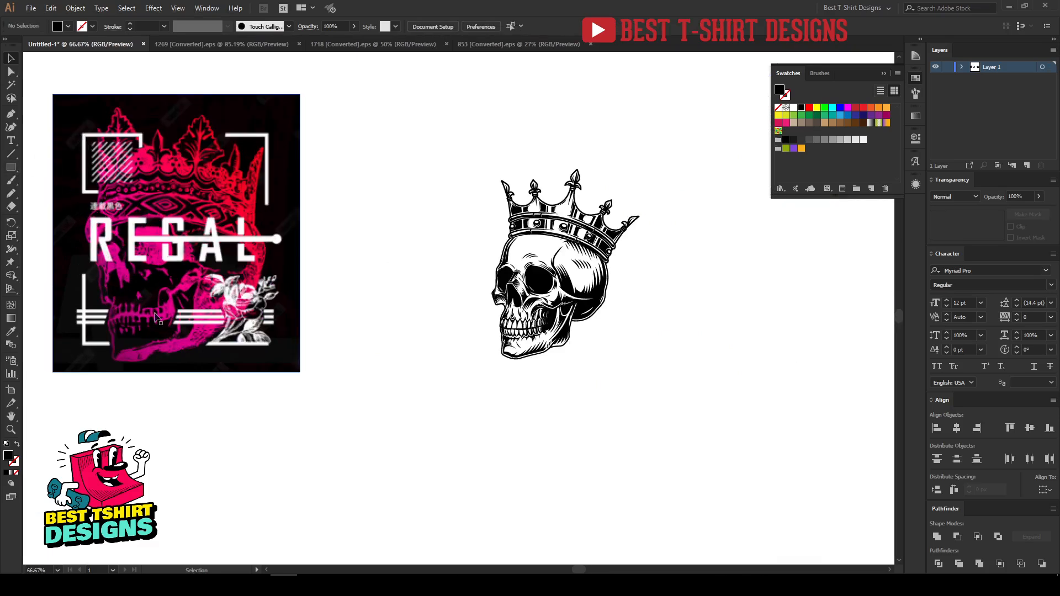
click(13, 166)
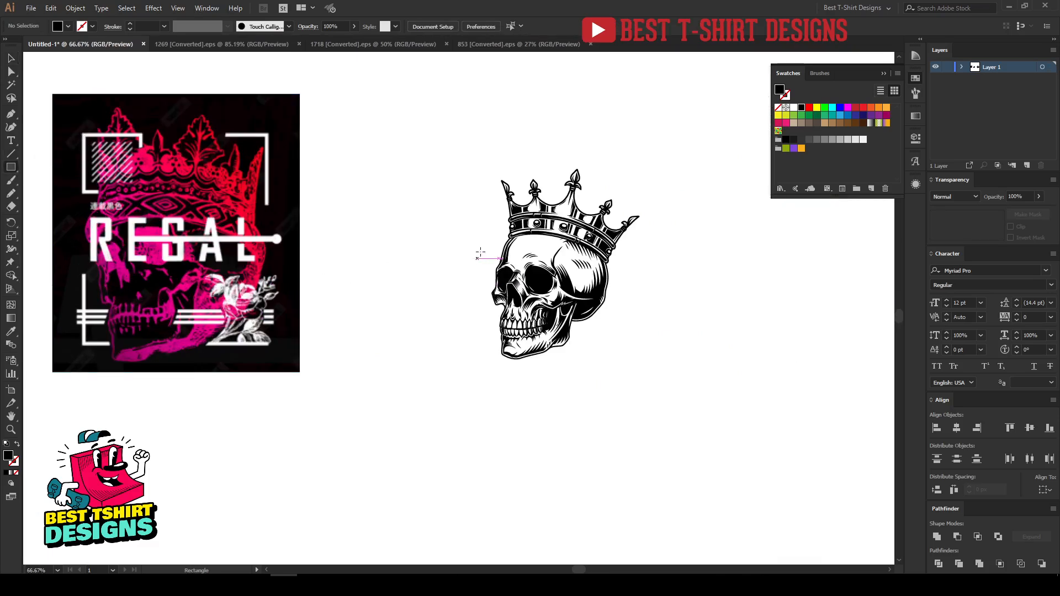
mouse_move(472, 169)
mouse_down()
mouse_move(622, 359)
mouse_move(635, 356)
mouse_move(629, 348)
mouse_up()
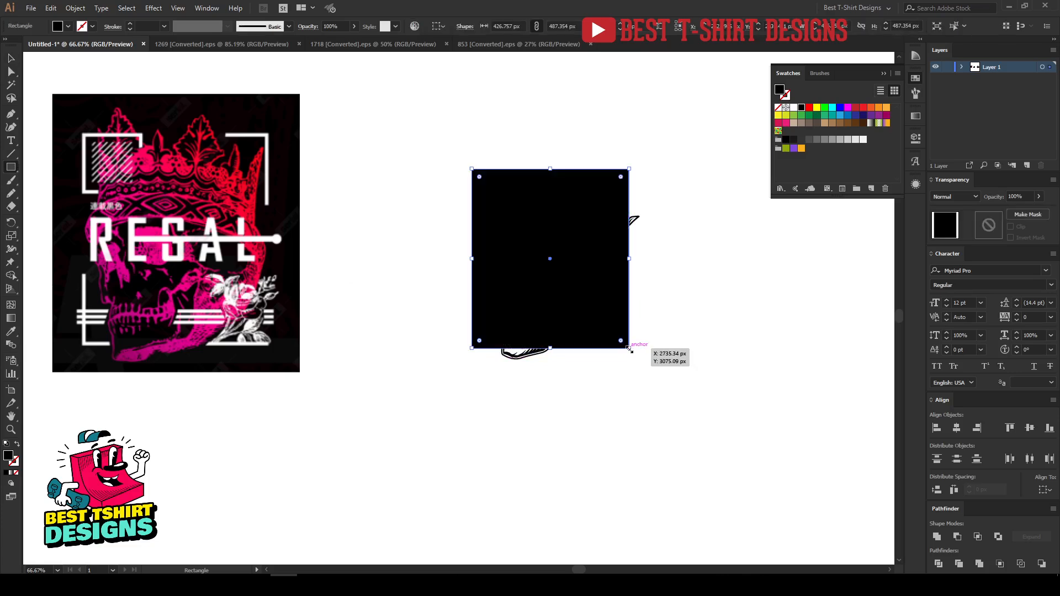
Shift the rectangle slightly to the right and extend its lower edge to a height of about 490 px.
key(v)
scroll(623, 354, up, 1)
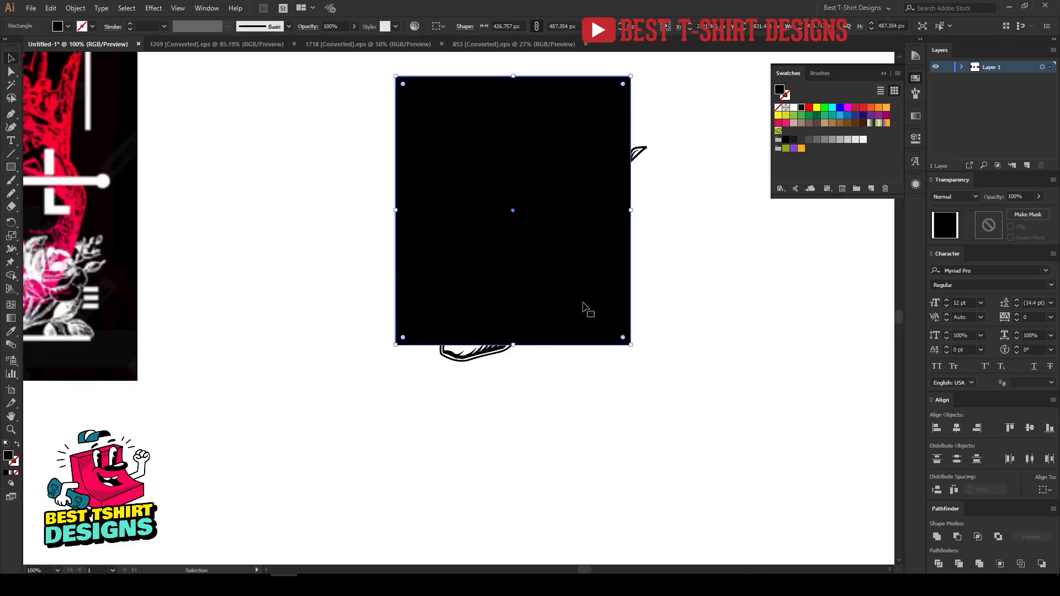
drag(586, 307, 592, 307)
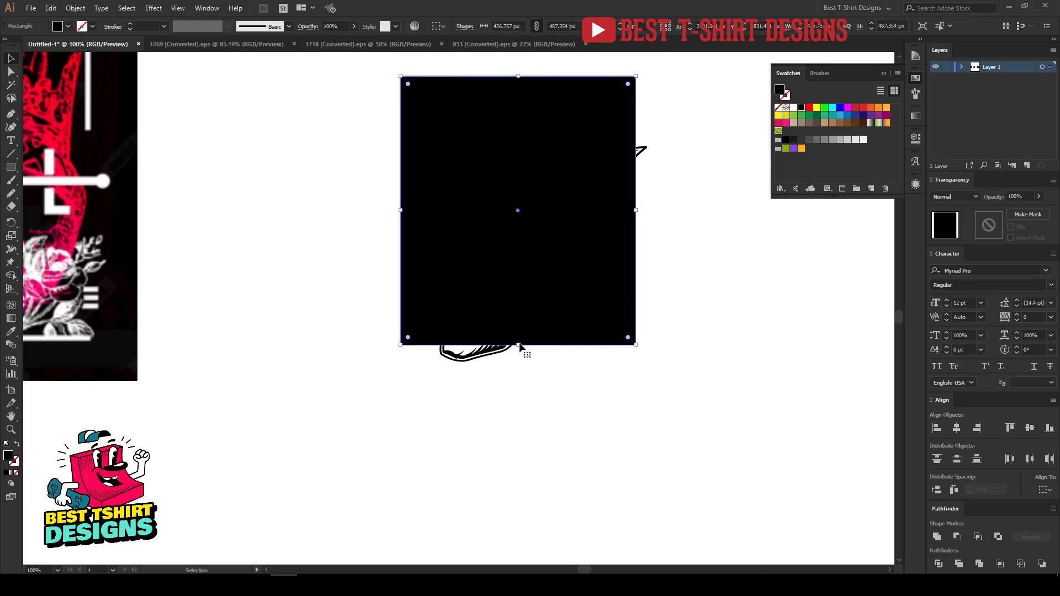
drag(518, 345, 519, 349)
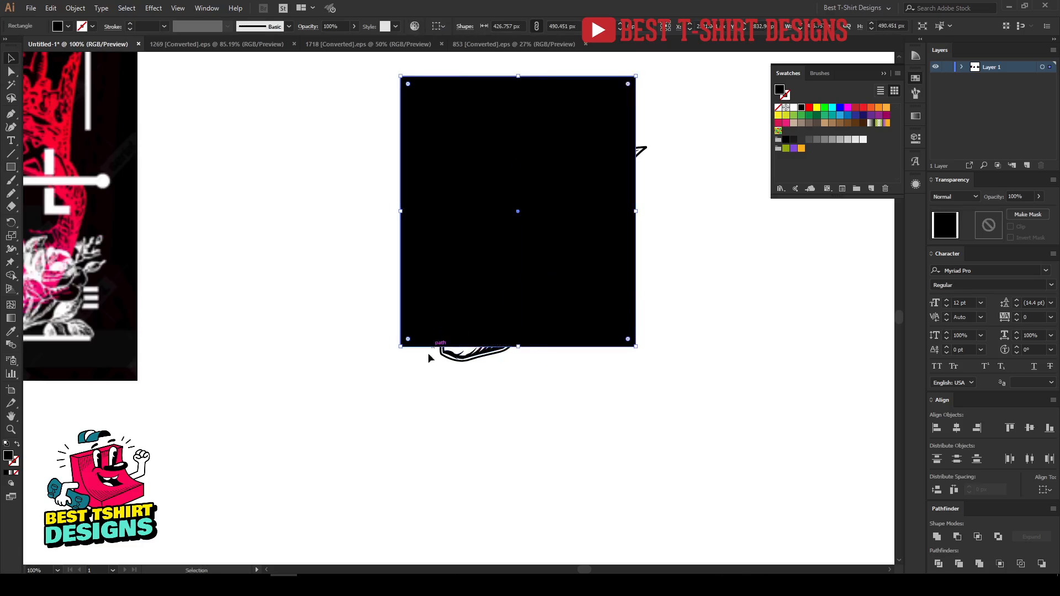
Swap the rectangle's fill and stroke to turn it into a black outline without fill.
scroll(485, 387, up, 2)
scroll(560, 401, up, 1)
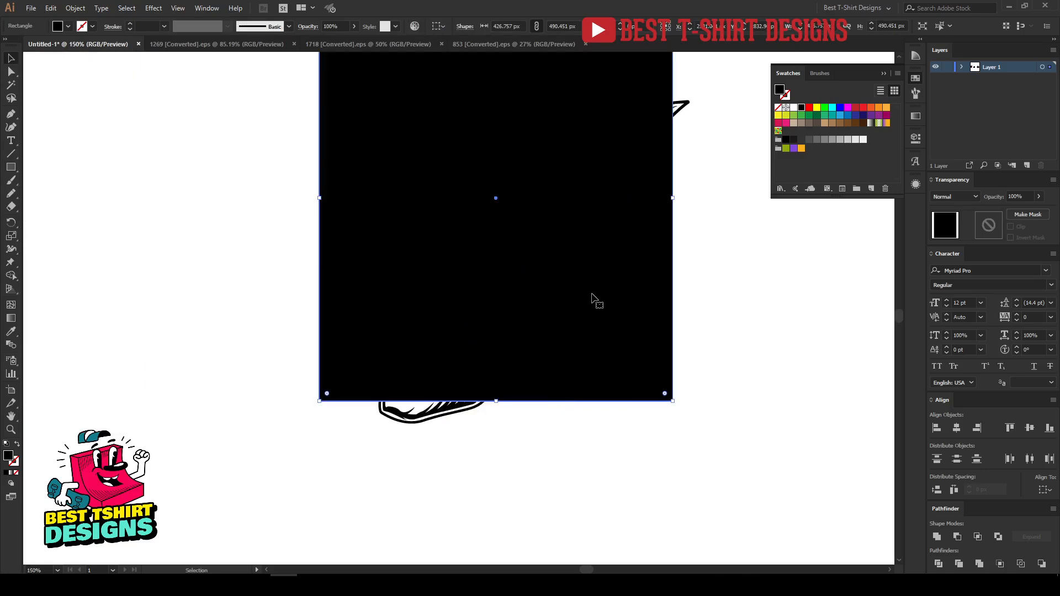
scroll(601, 315, up, 2)
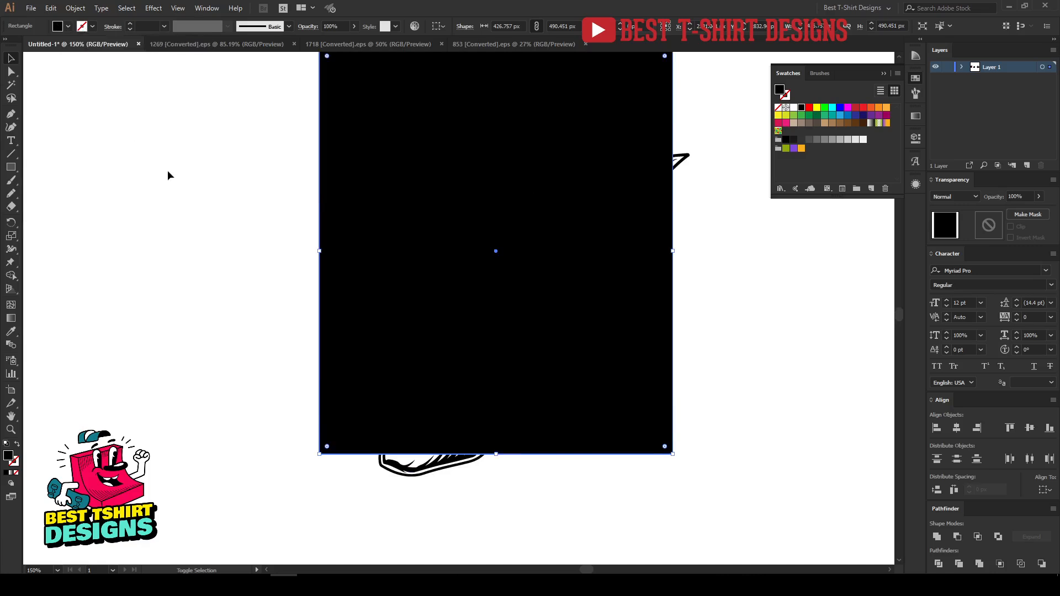
key(shift+x)
scroll(168, 170, up, 3)
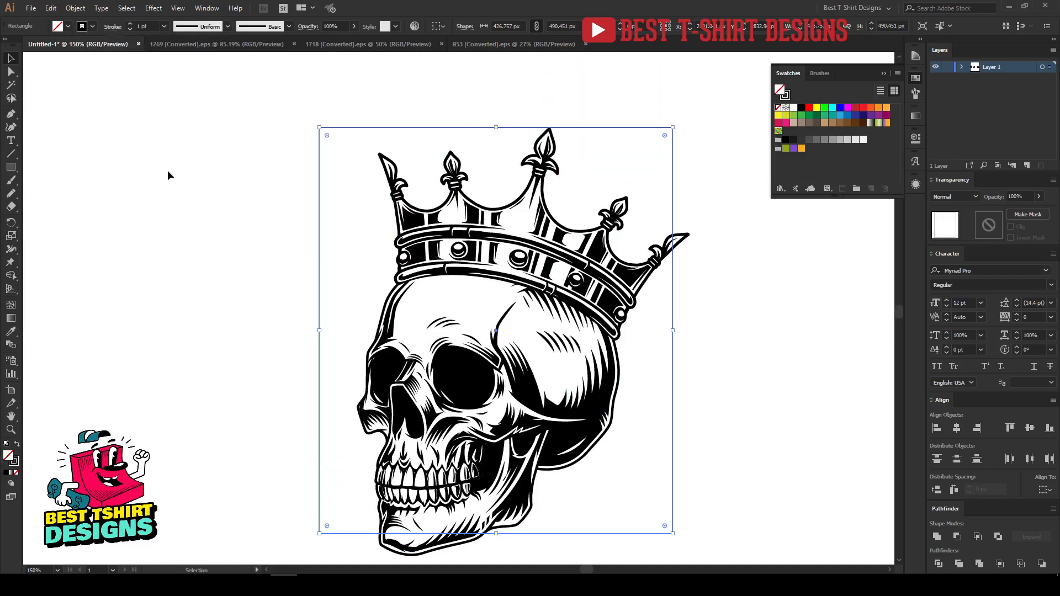
Try a bright green fill with a 30 pt black stroke on the rectangle, swapping fill and stroke back and forth.
click(67, 28)
click(67, 48)
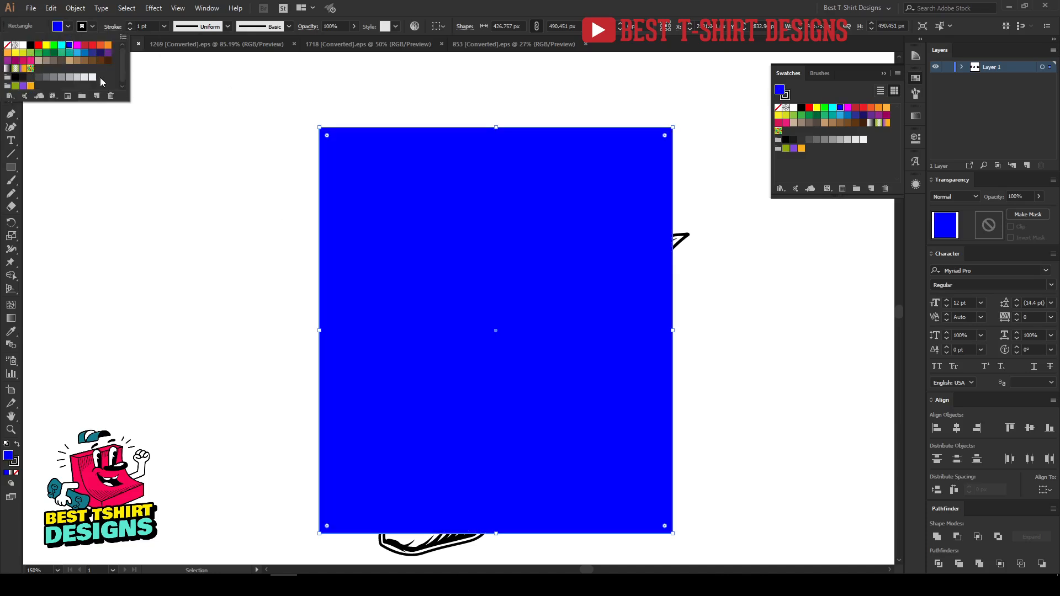
click(55, 47)
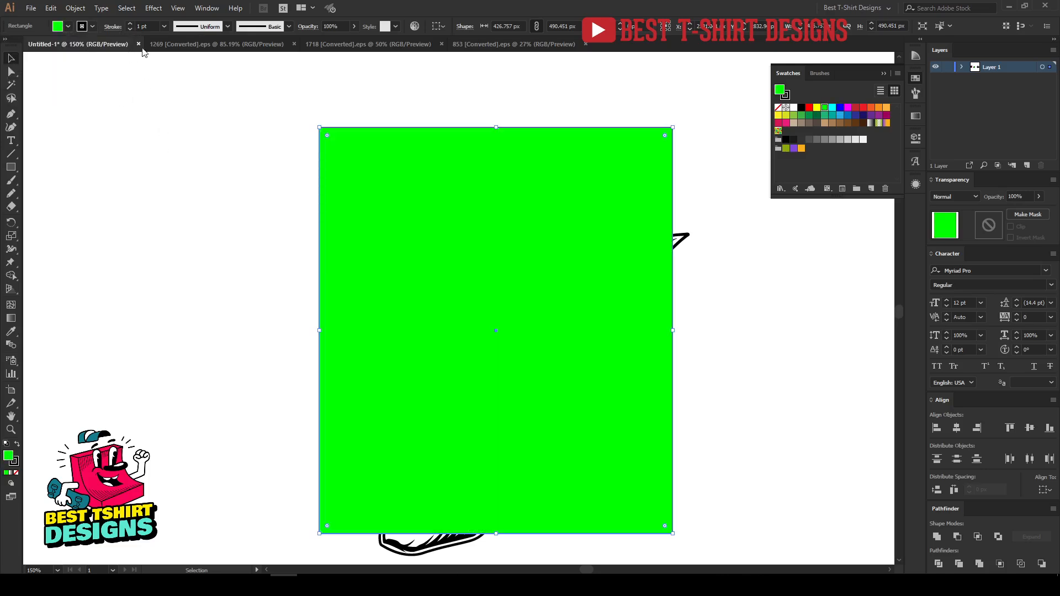
text(30)
key(Return)
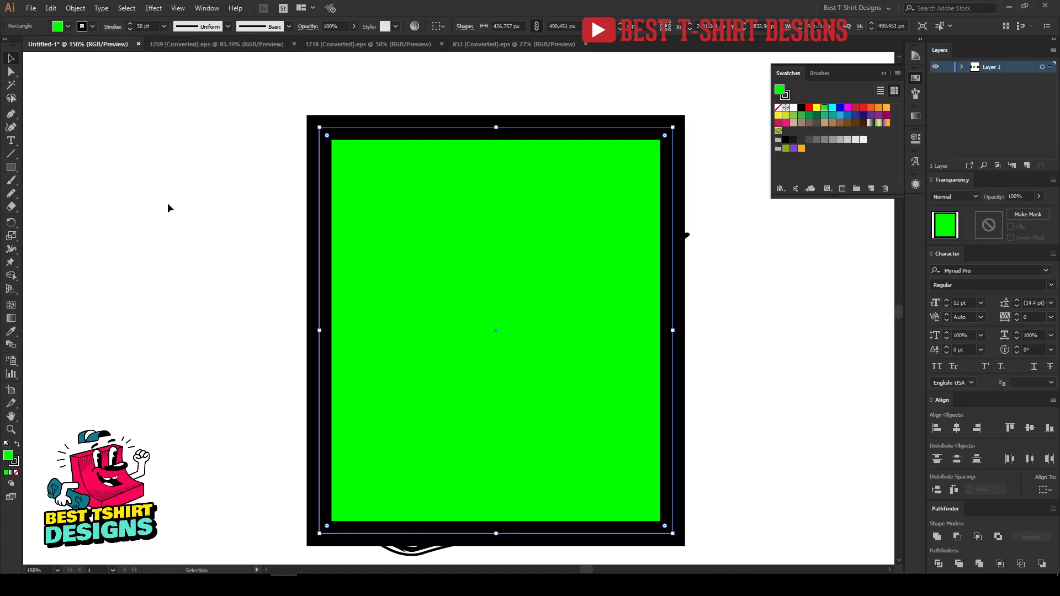
key(shift+x)
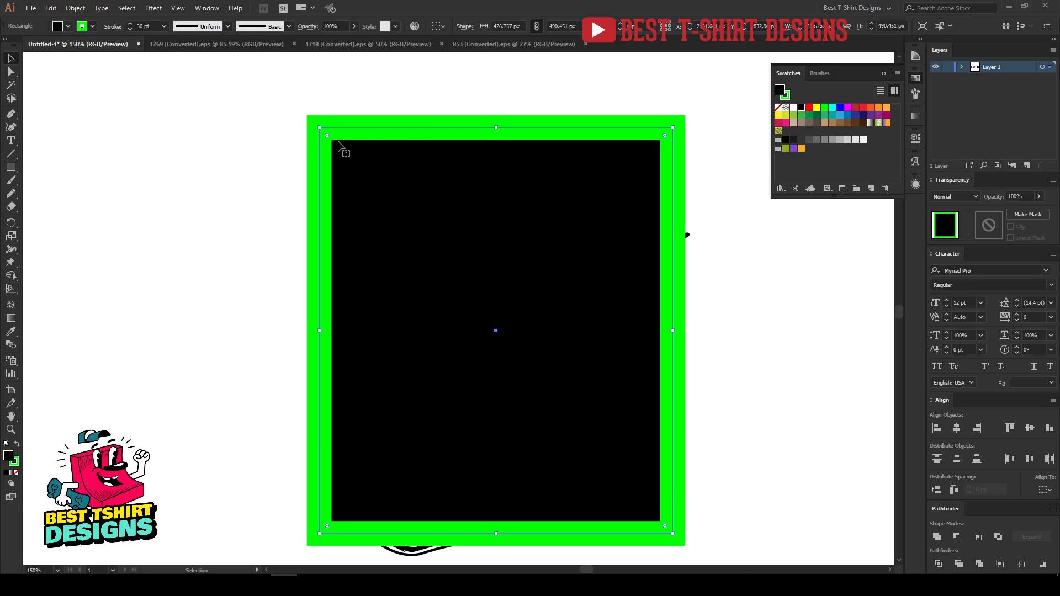
key(shift+x)
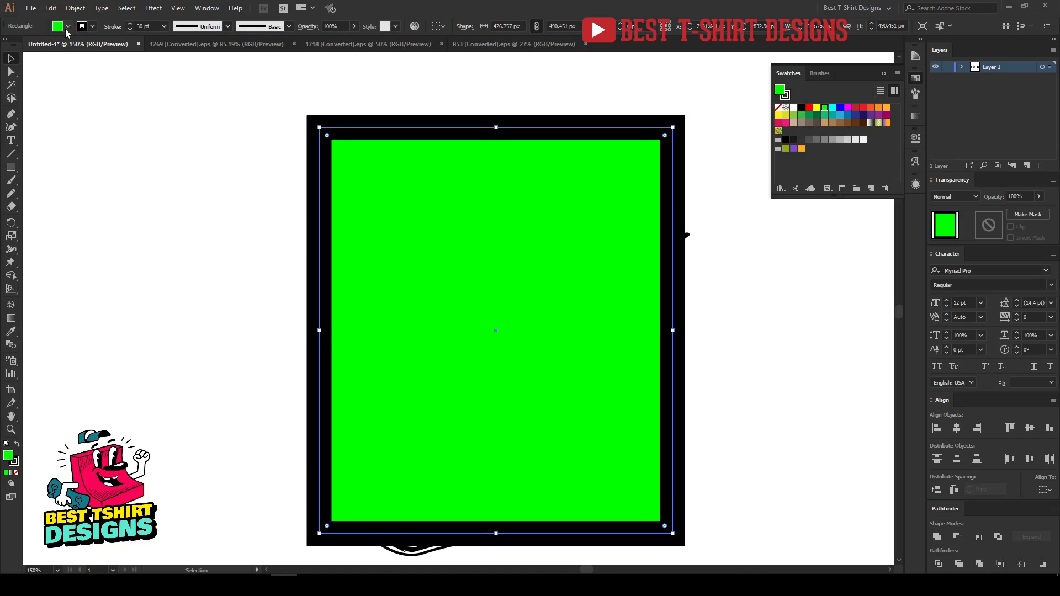
Set the rectangle's fill to none and swap its fill and stroke back and forth.
click(68, 26)
click(7, 45)
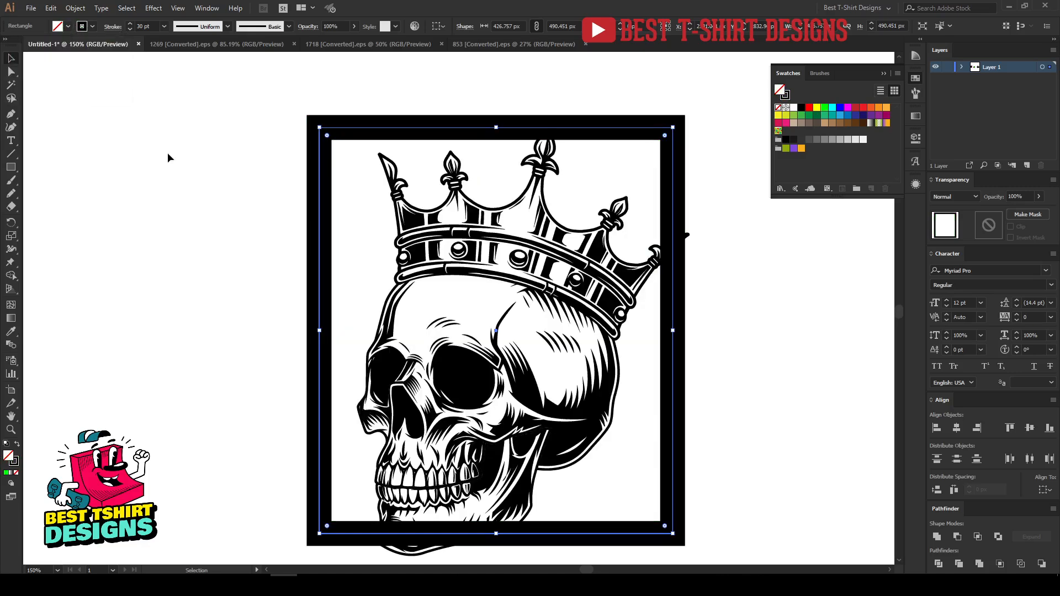
key(shift+x)
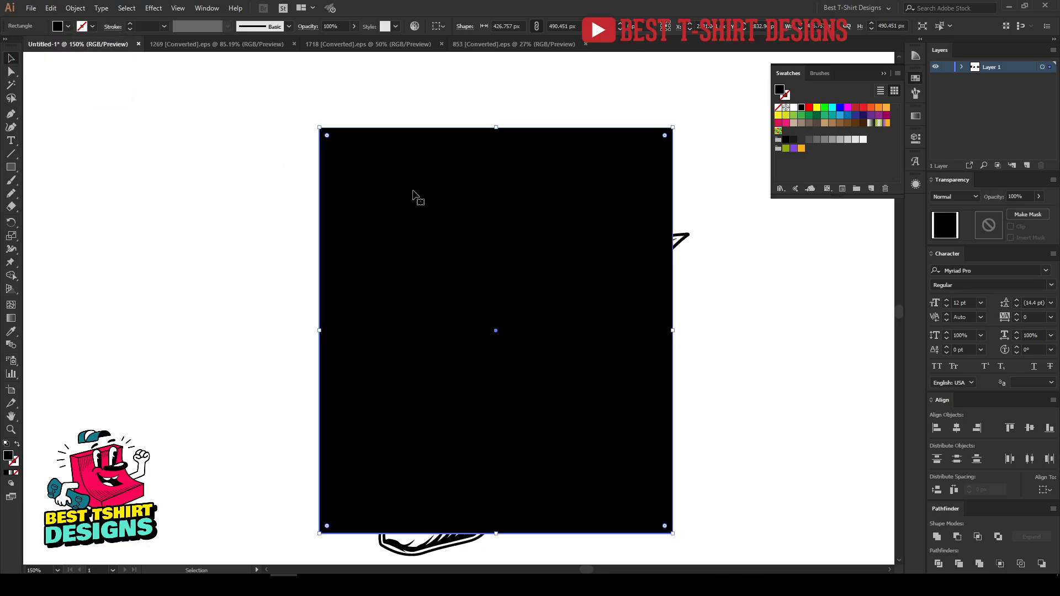
key(shift+x)
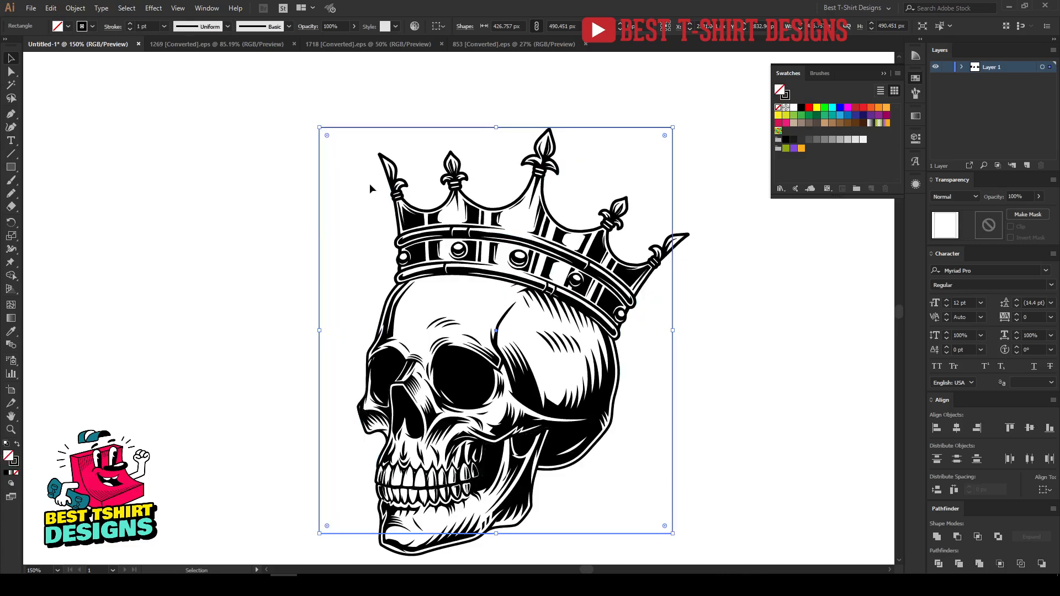
Set the rectangle outline's stroke weight to 15 pt.
scroll(147, 27, up, 19)
scroll(147, 27, down, 4)
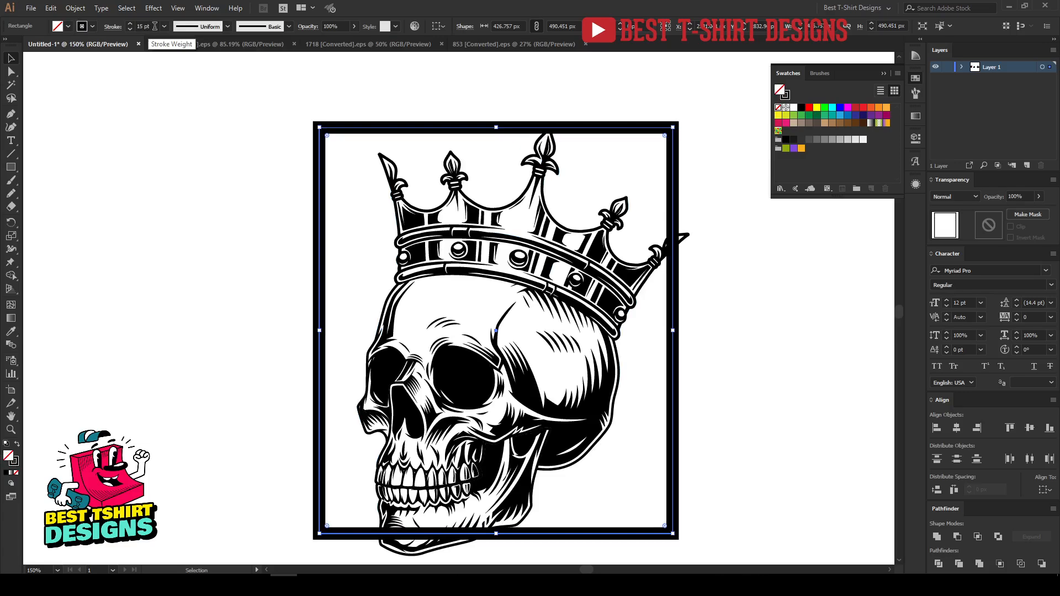
Reduce the rectangle outline's stroke weight to 10 pt.
scroll(155, 27, down, 5)
click(164, 107)
drag(440, 234, 369, 210)
Enlarge the crowned skull proportionally from its center to about 540 px high, so the crown's tip crosses the frame's upper edge.
click(503, 232)
scroll(452, 154, up, 1)
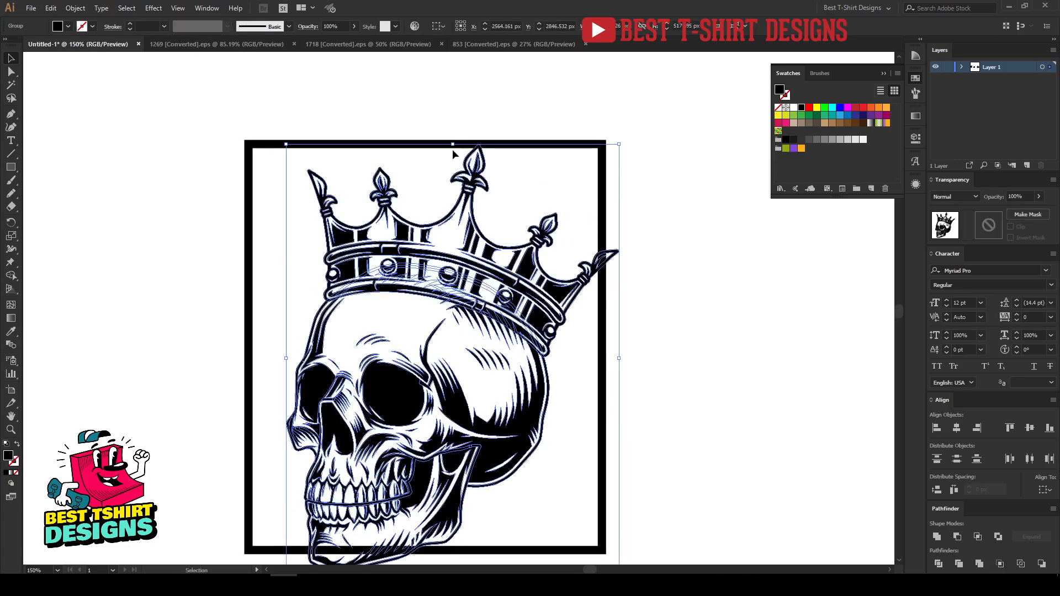
drag(452, 143, 454, 127)
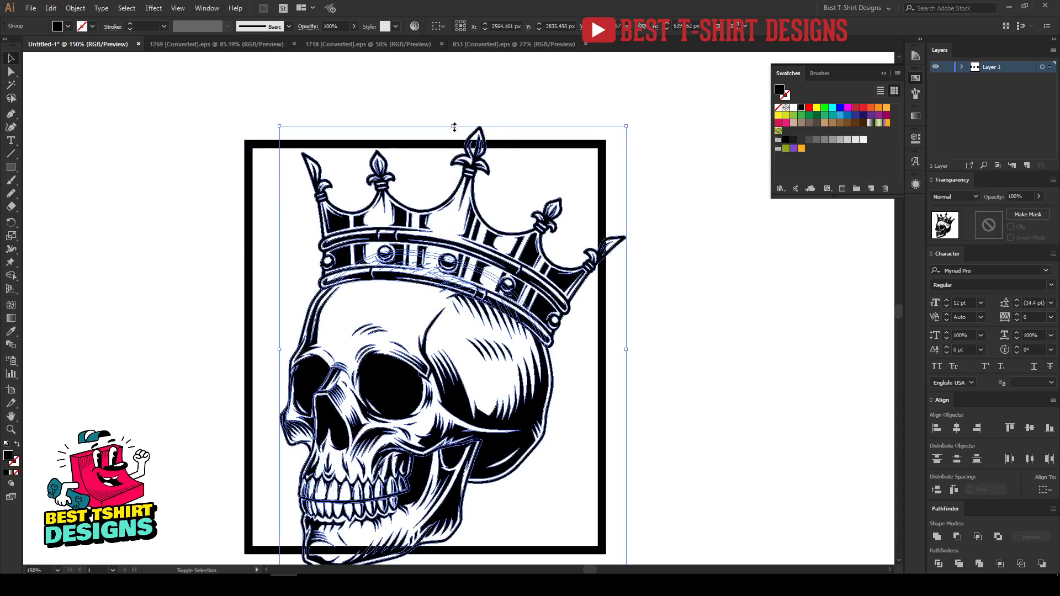
Nudge the crowned skull about 6 px to the left within the frame.
key(shift+Left)
key(shift+Left)
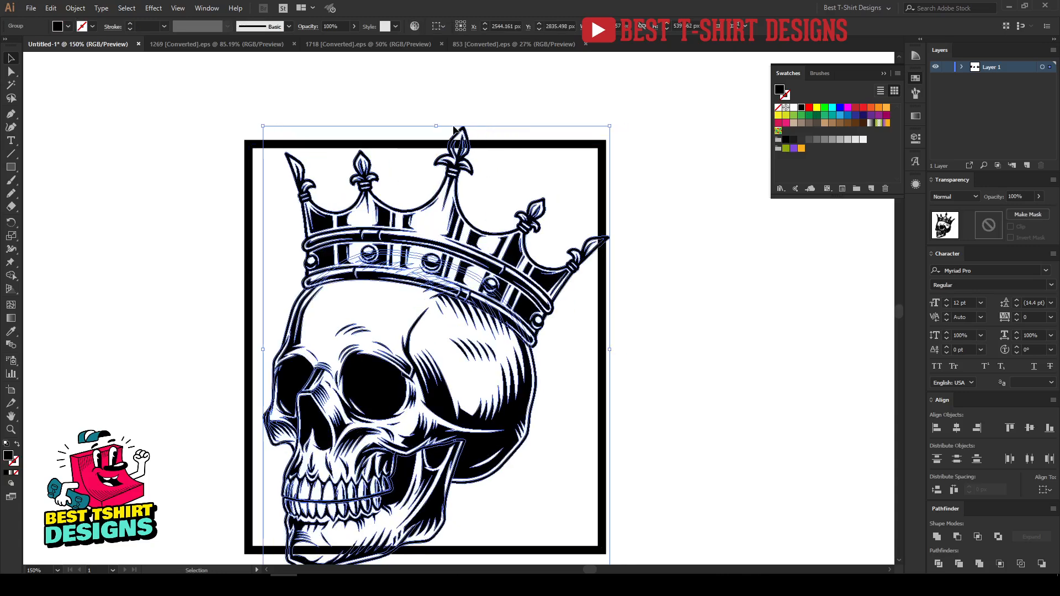
key(shift+Right)
key(shift+Right)
key(Left)
key(Left)
key(Left)
key(Left)
key(Left)
key(Left)
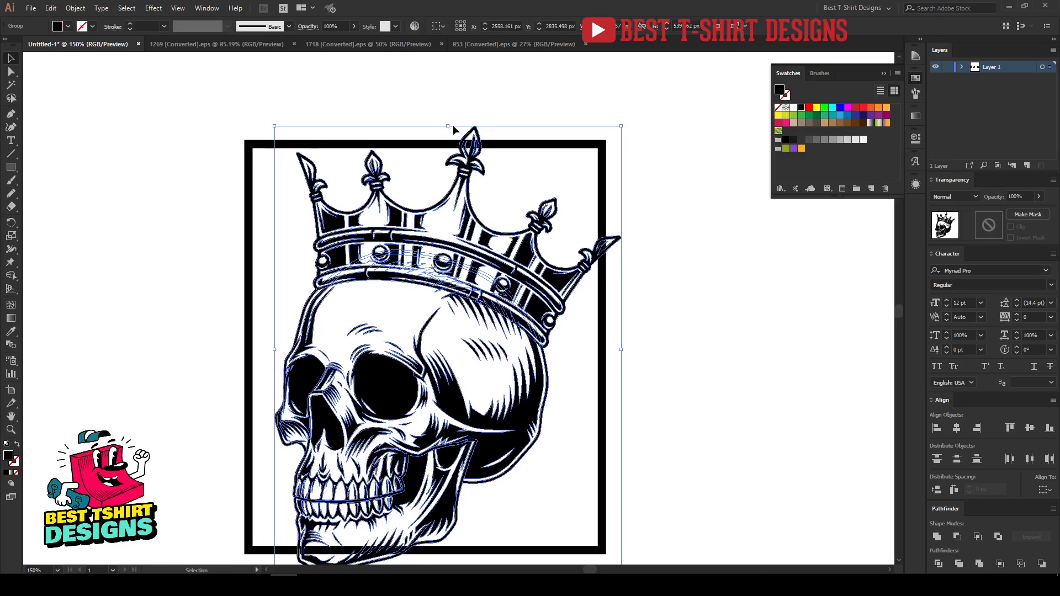
scroll(453, 130, down, 3)
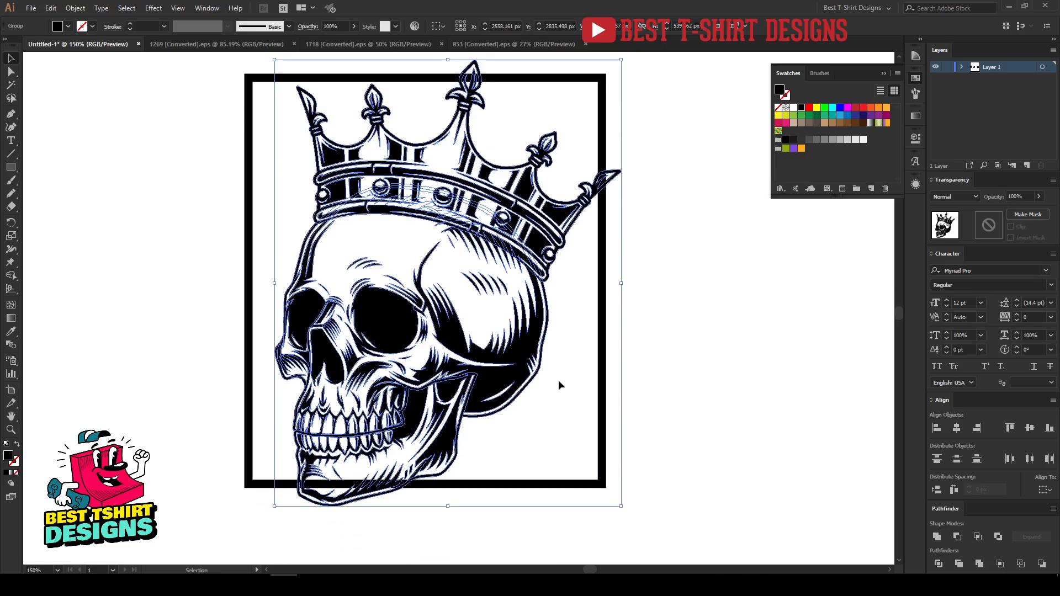
Expand the rectangular frame's stroke into a filled shape.
click(558, 385)
scroll(558, 380, up, 1)
click(603, 345)
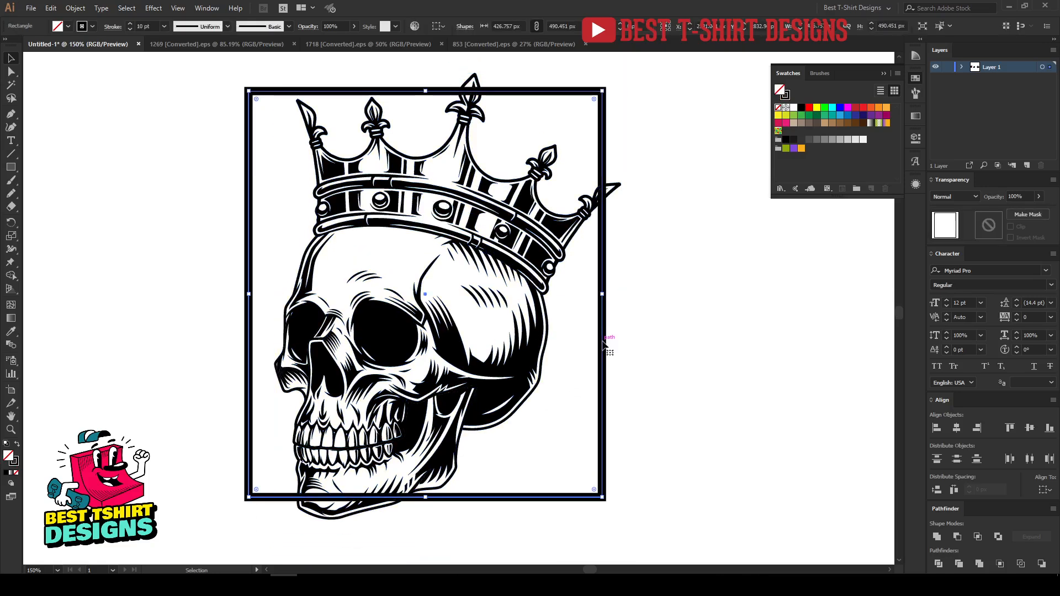
click(565, 288)
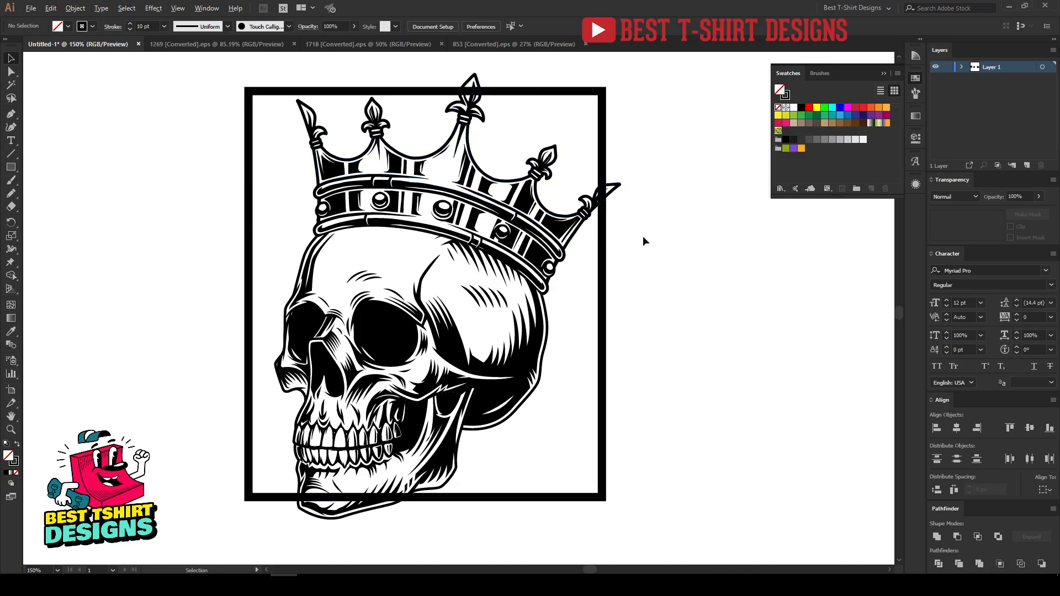
click(602, 243)
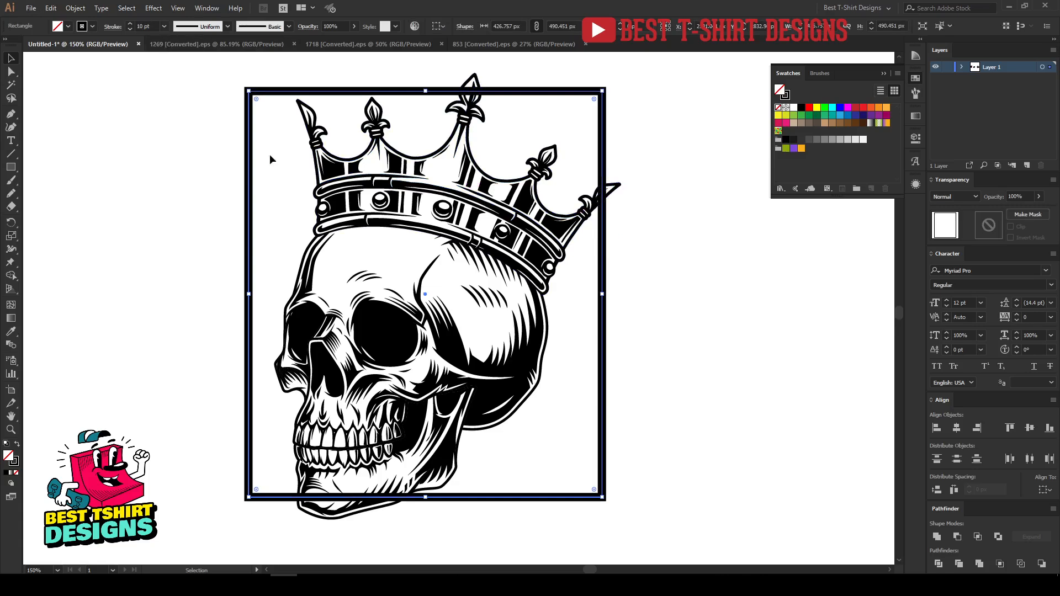
click(75, 8)
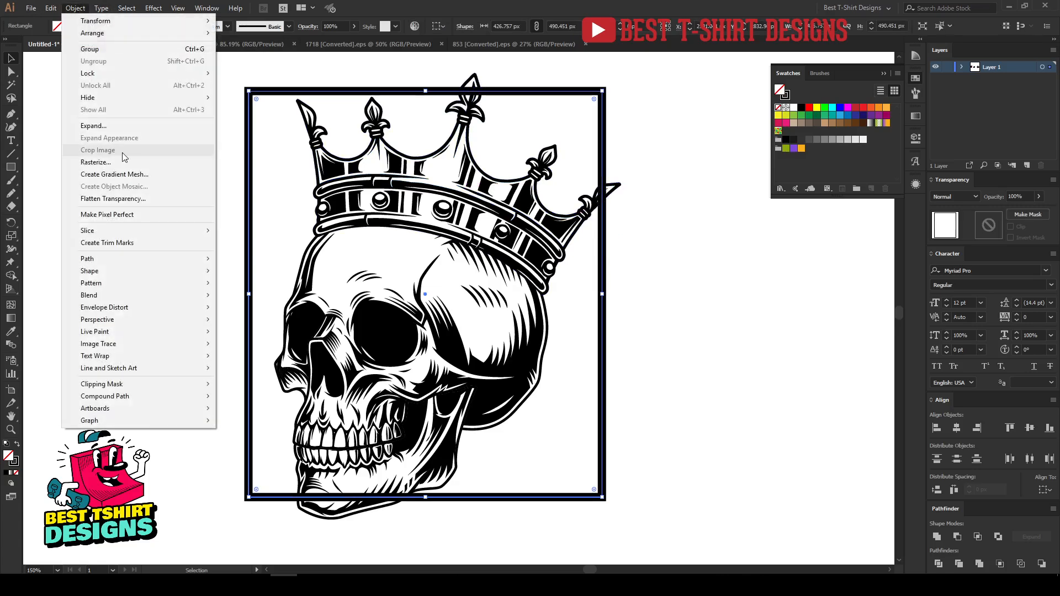
click(108, 126)
click(515, 354)
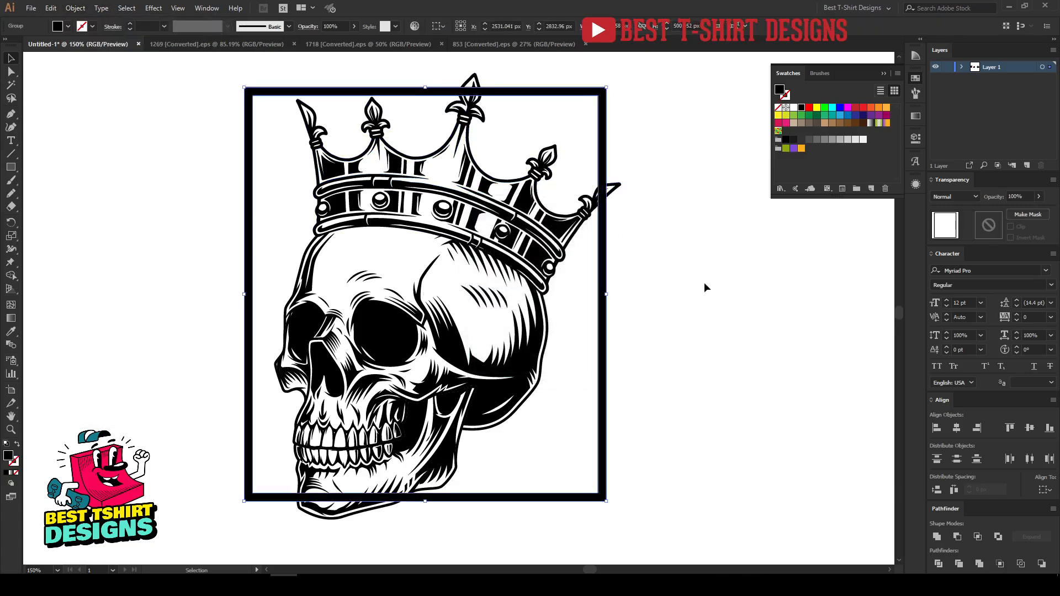
click(688, 293)
Offset the expanded frame's path by 3 px with miter joins and a miter limit of 4.
click(600, 327)
key(ctrl+alt+o)
drag(526, 232, 390, 233)
click(311, 312)
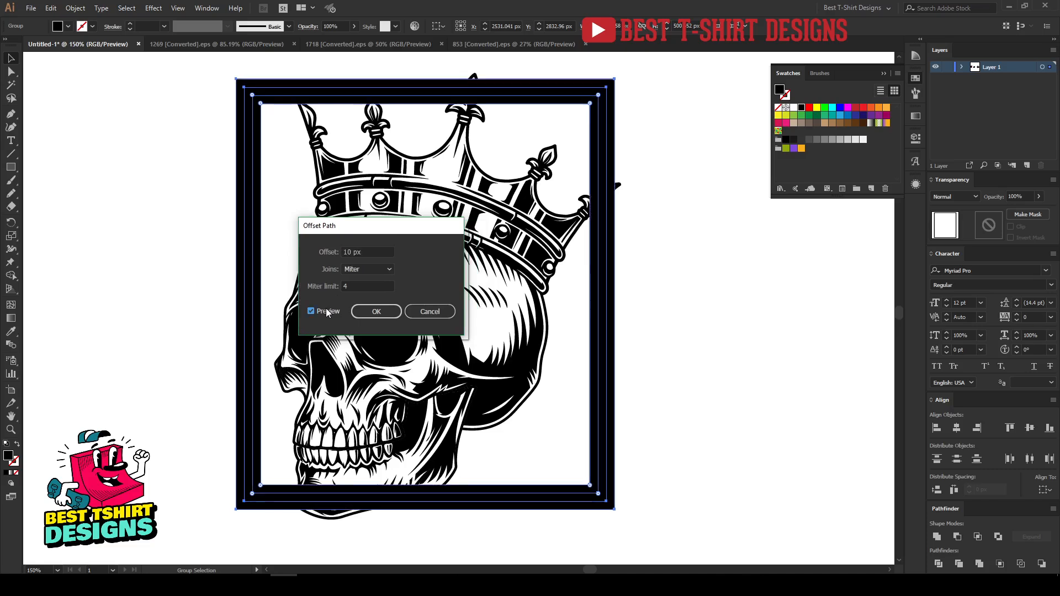
click(362, 250)
key(Down)
key(Down)
key(Down)
key(Down)
key(Down)
key(Down)
key(Down)
key(Down)
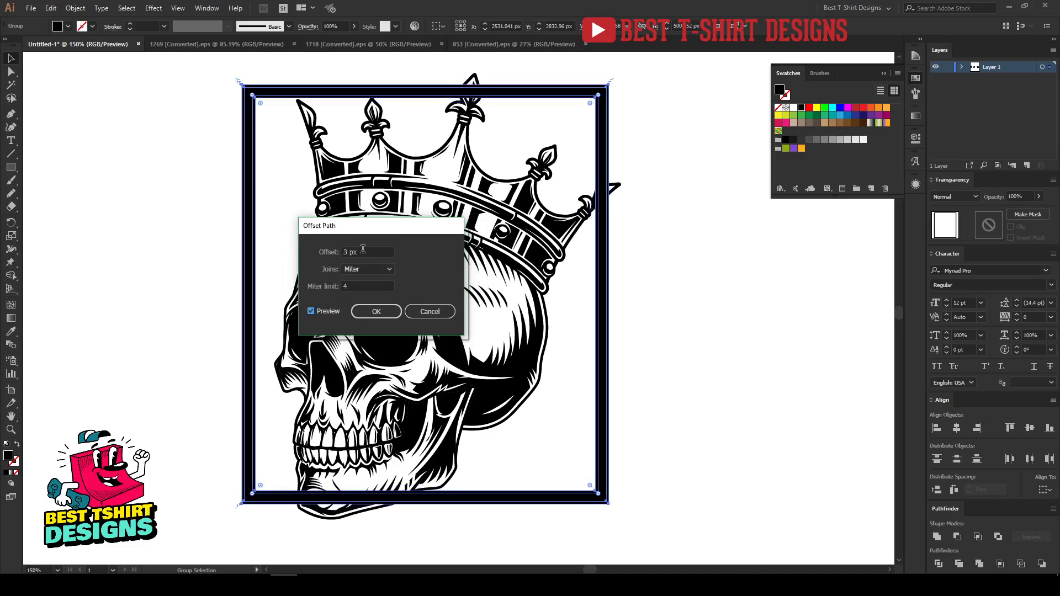
key(Up)
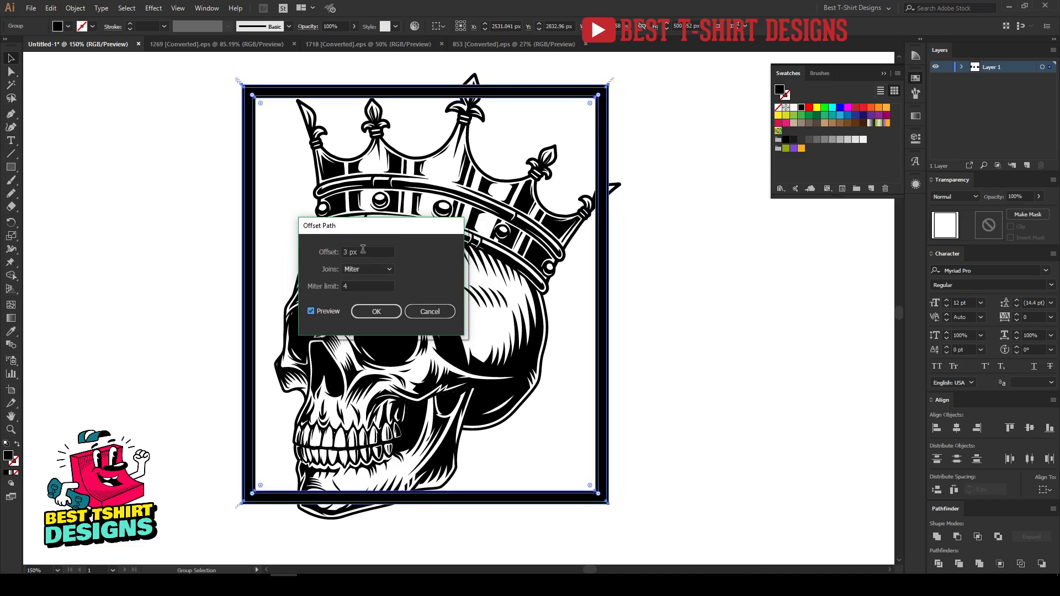
click(370, 312)
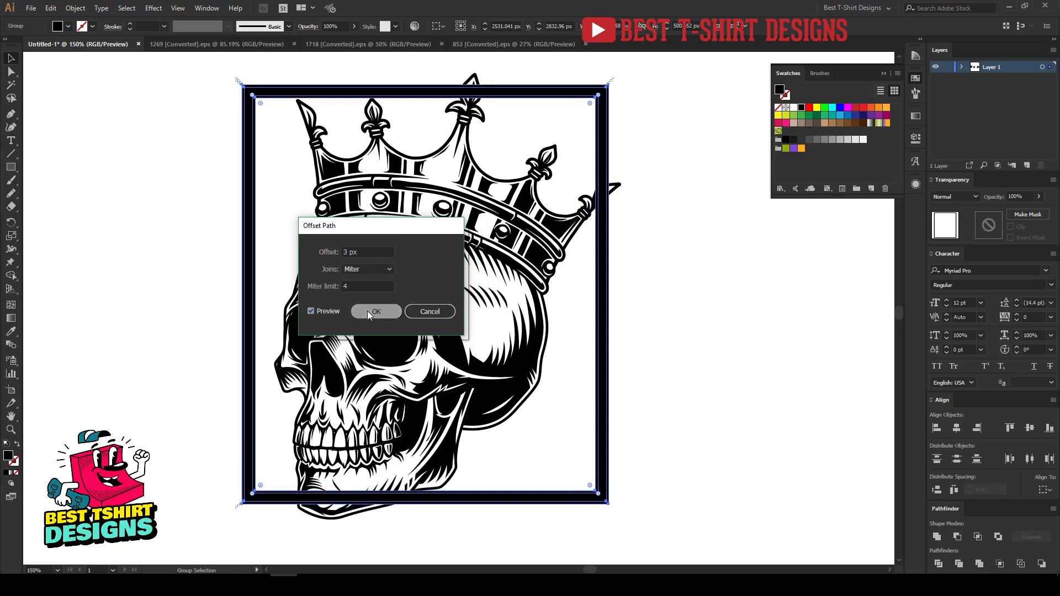
Cut the offset frame and paste it in place into a new opacity mask on the crowned skull, with clipping off.
click(748, 338)
click(540, 243)
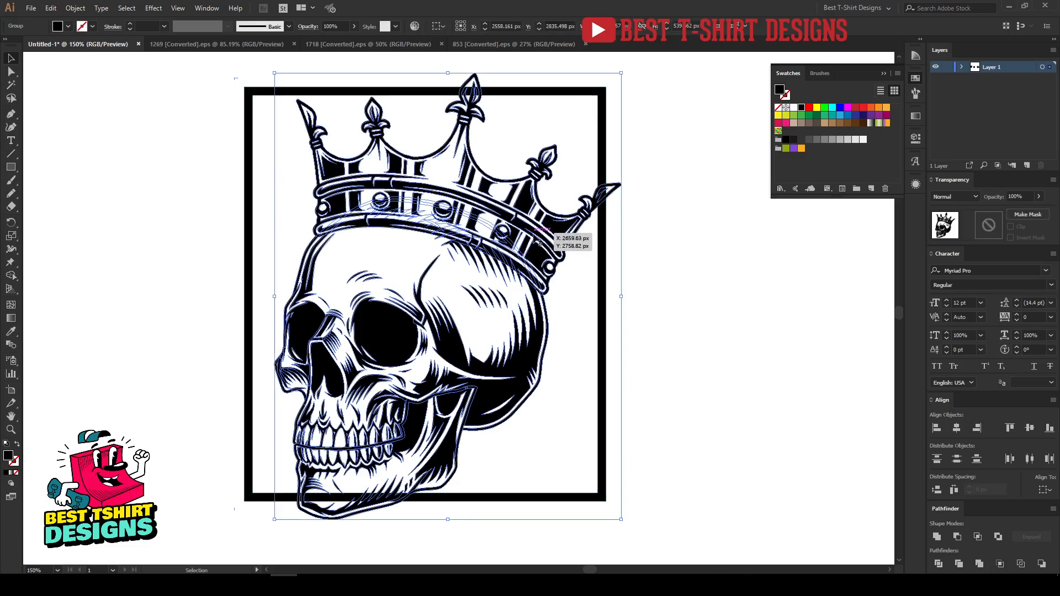
click(988, 226)
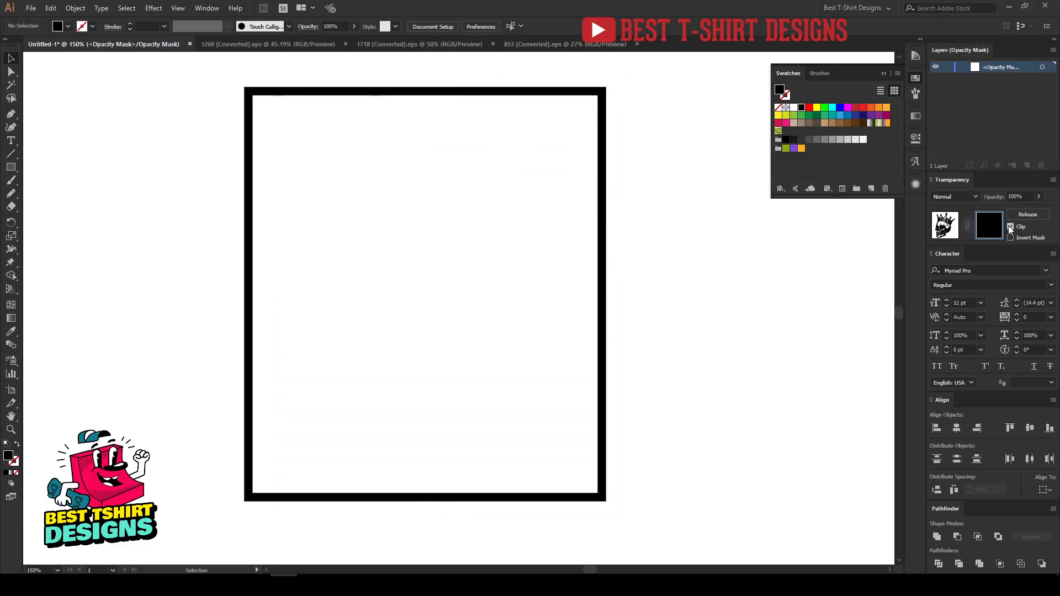
key(ctrl+f)
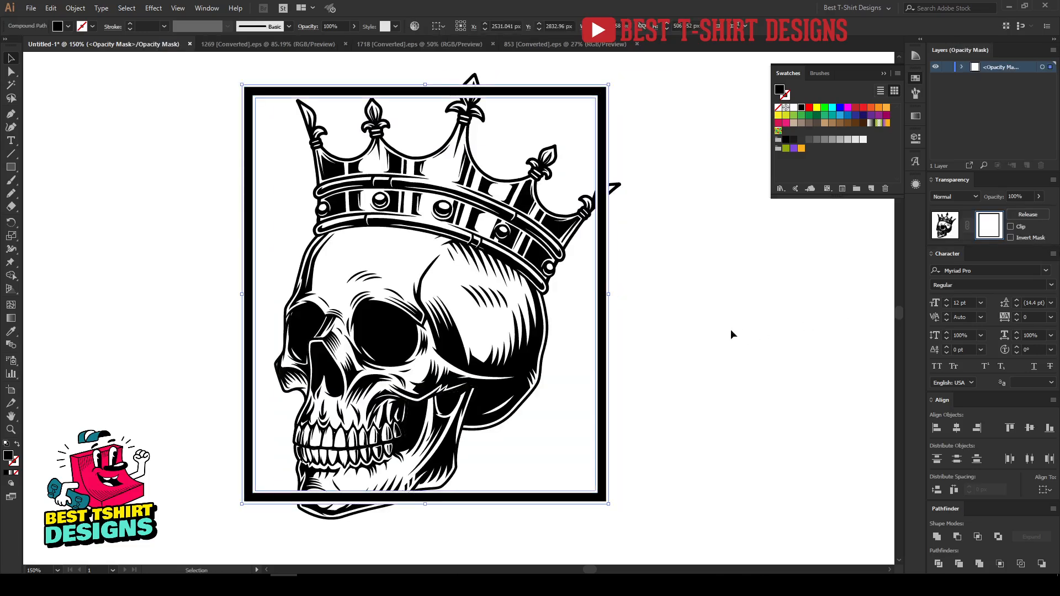
click(706, 310)
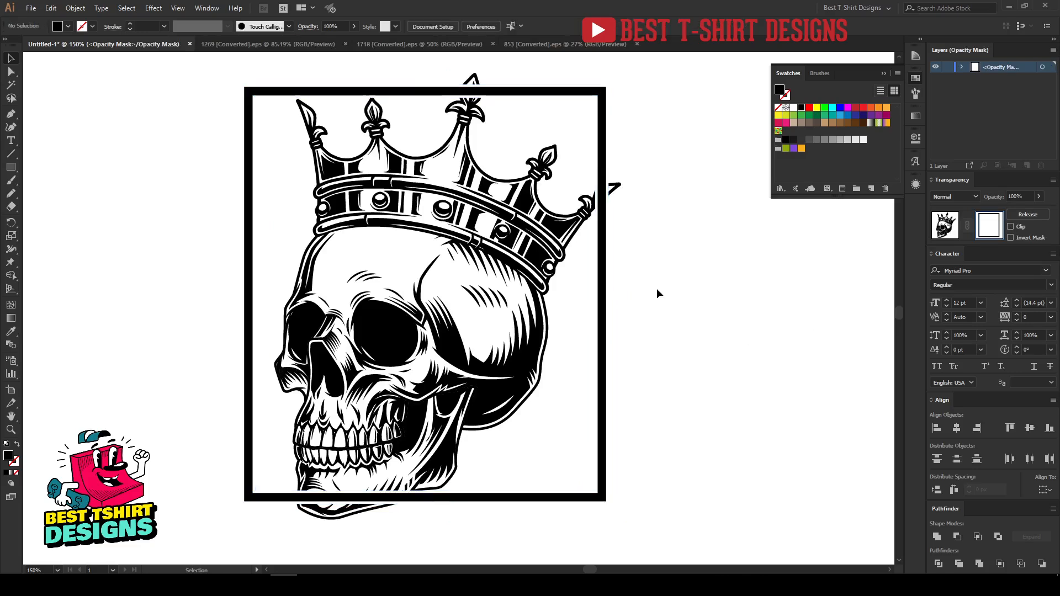
Erase rectangular sections of the mask frame beneath the jaw and across the crown's tallest point.
drag(606, 290, 590, 263)
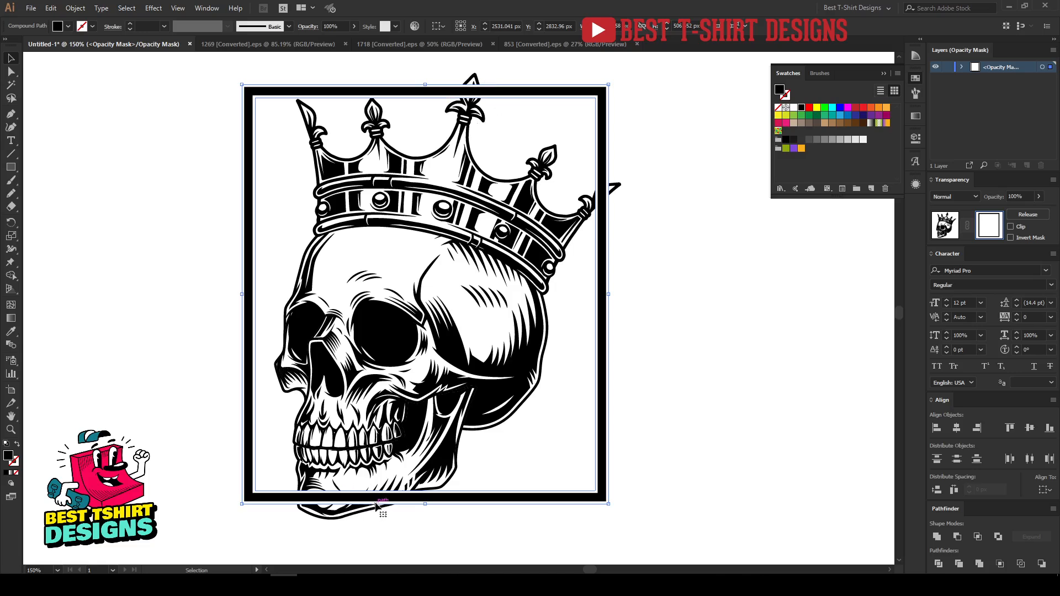
key(shift+e)
drag(467, 541, 319, 465)
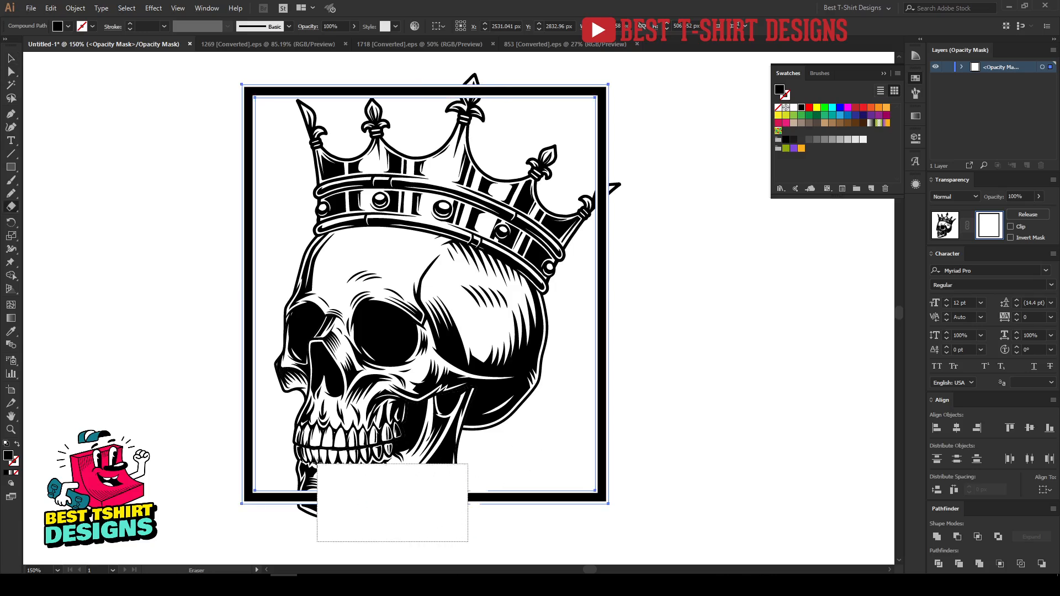
scroll(430, 374, up, 2)
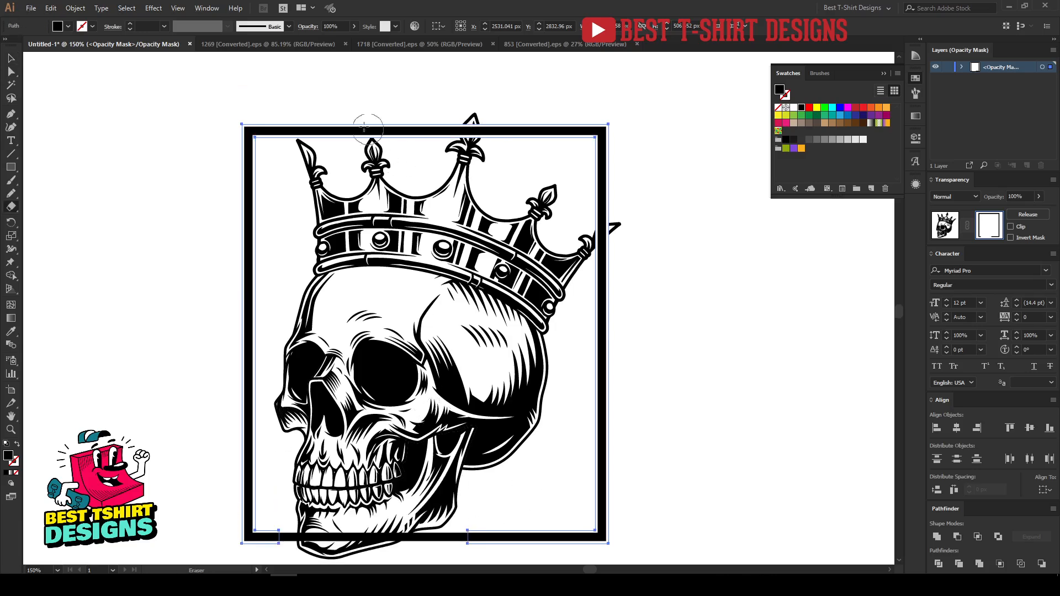
drag(281, 93, 503, 195)
key(v)
click(504, 196)
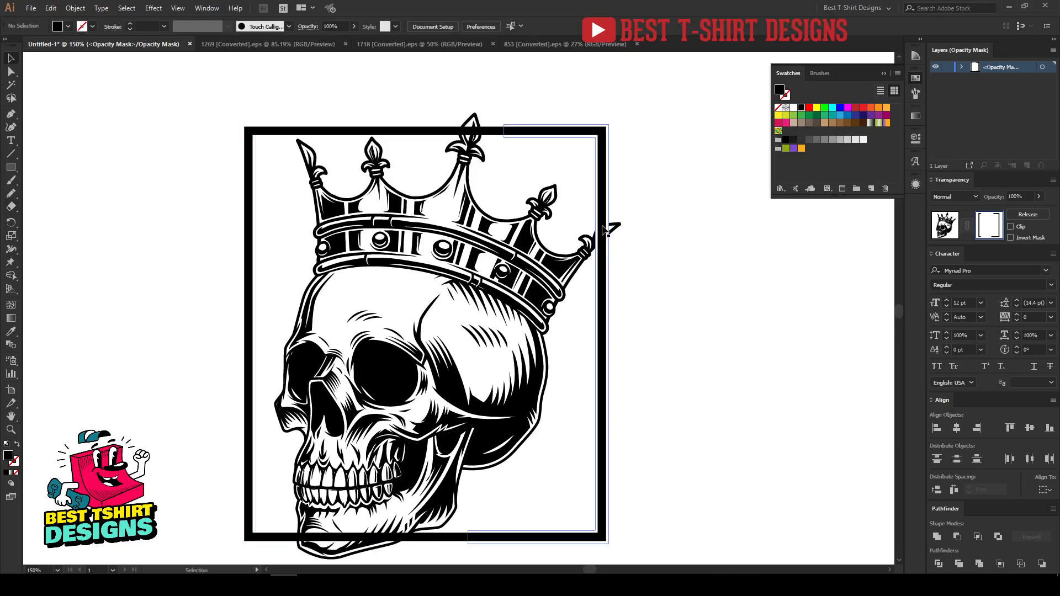
Delete the left piece of the mask frame, keeping the right piece, and exit the skull's opacity mask.
drag(262, 191, 148, 160)
click(147, 160)
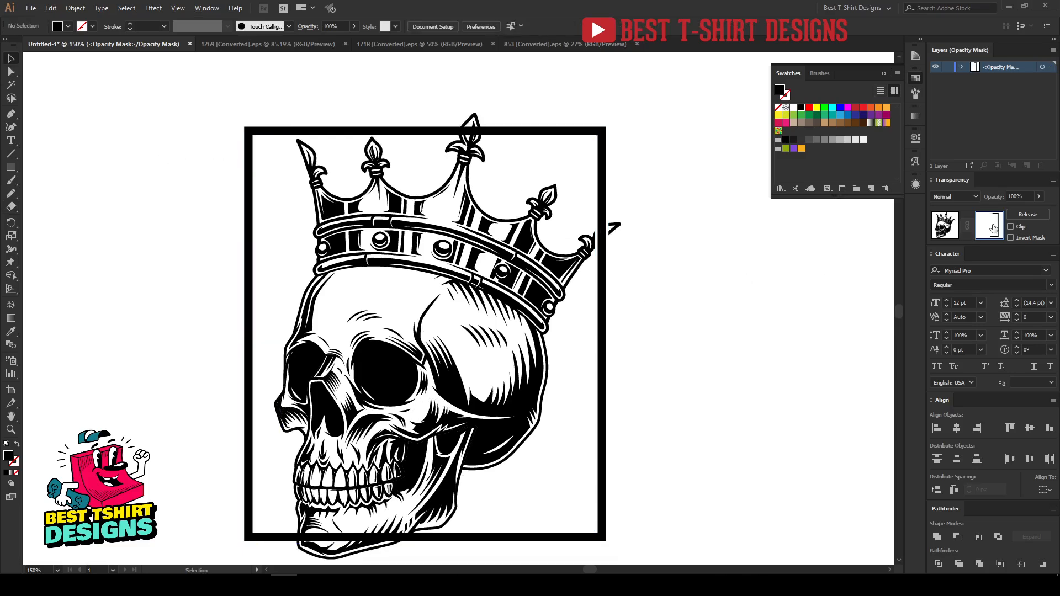
drag(577, 337, 749, 409)
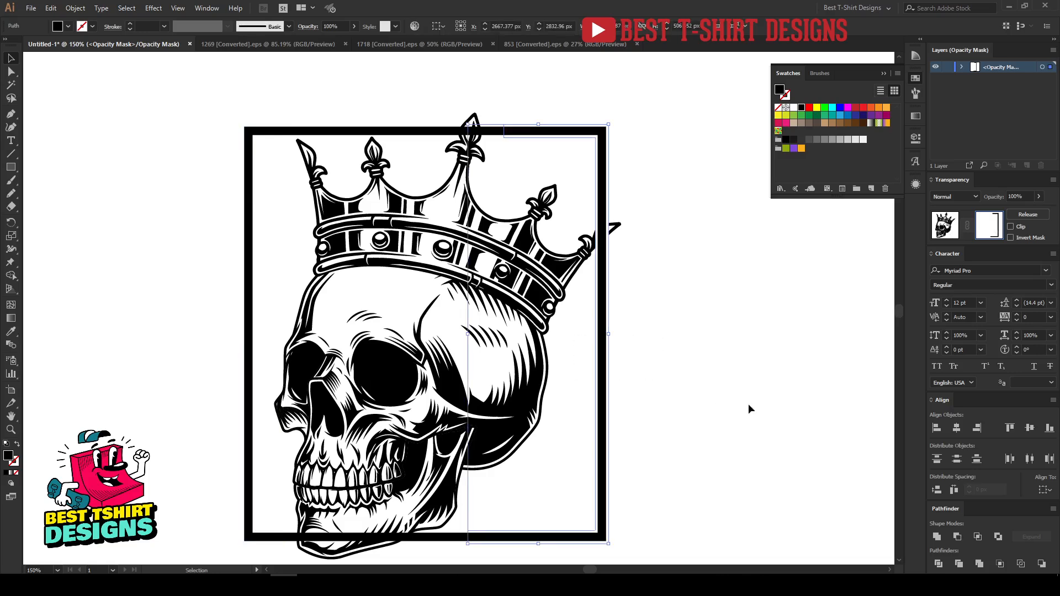
click(943, 225)
click(690, 336)
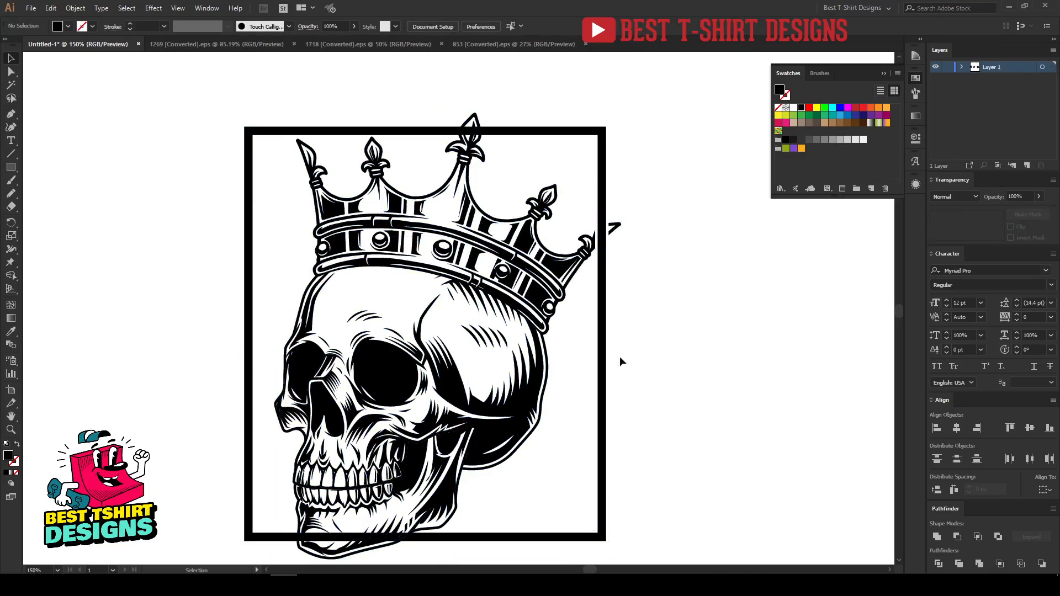
Offset the crowned skull's paths outward and cut the resulting offset copy.
click(522, 376)
key(ctrl+alt+o)
click(380, 311)
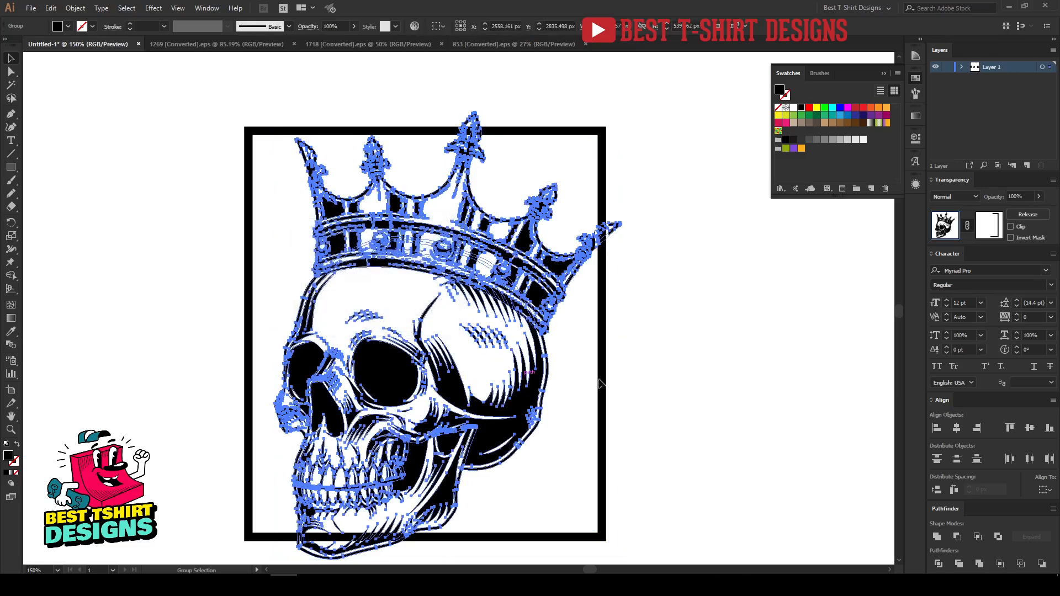
click(639, 385)
key(v)
Paste the skull's offset shapes in place into an unclipped opacity mask on the frame and unite them into one silhouette.
click(607, 361)
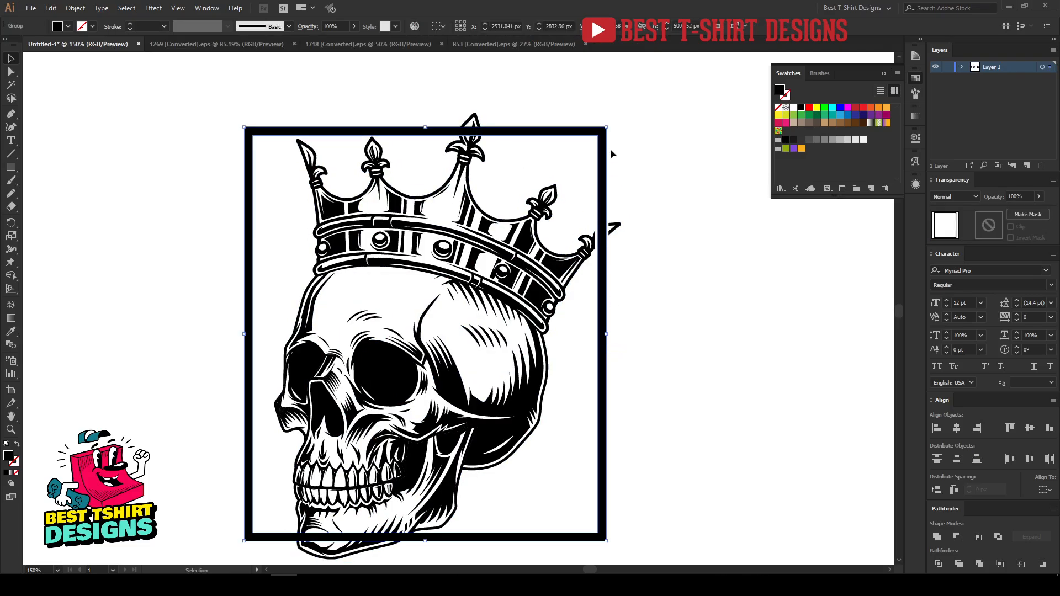
double_click(987, 228)
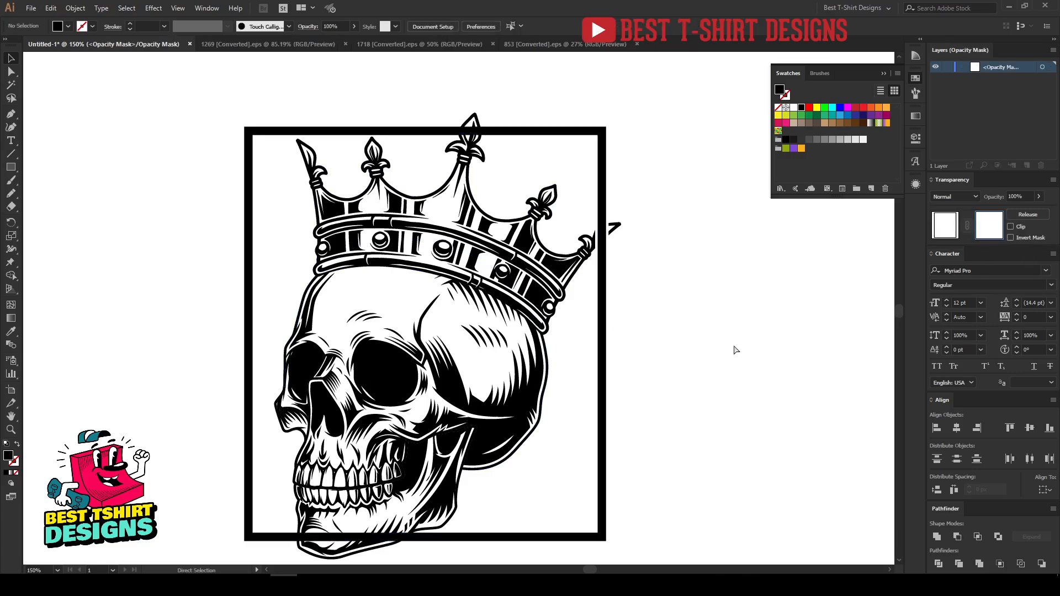
key(ctrl+f)
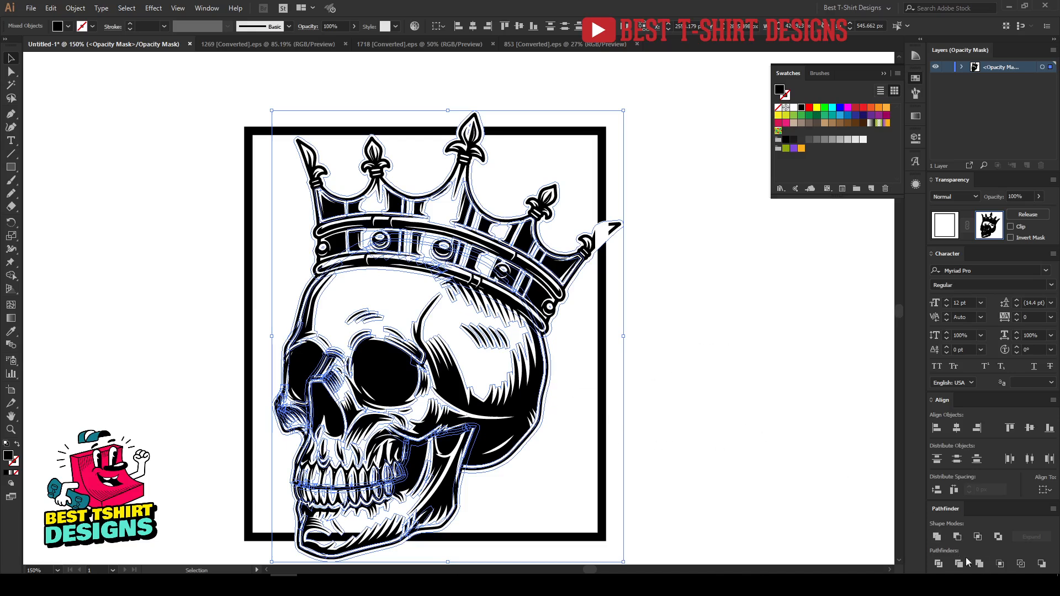
click(937, 537)
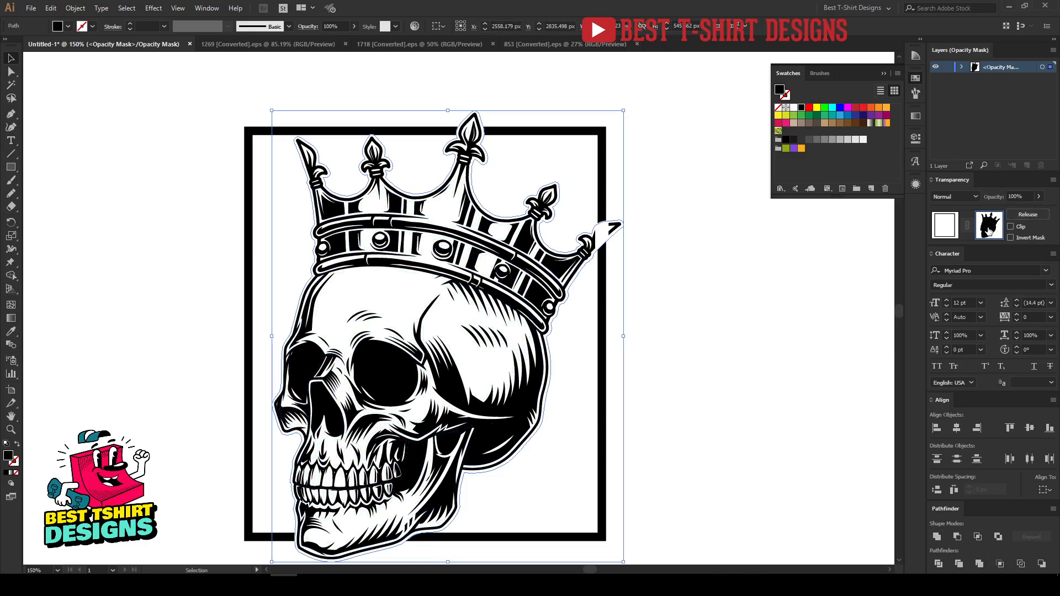
click(750, 367)
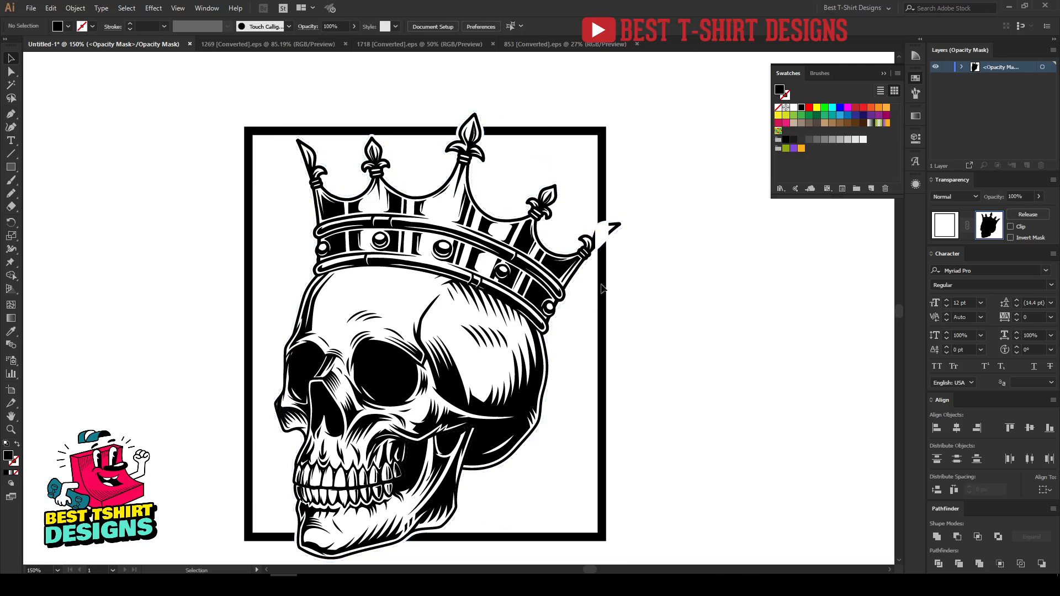
Erase the mask silhouette around the crown's right tip and across the skull's middle, leaving the crown and jaw parts.
drag(648, 299, 560, 203)
key(shift+e)
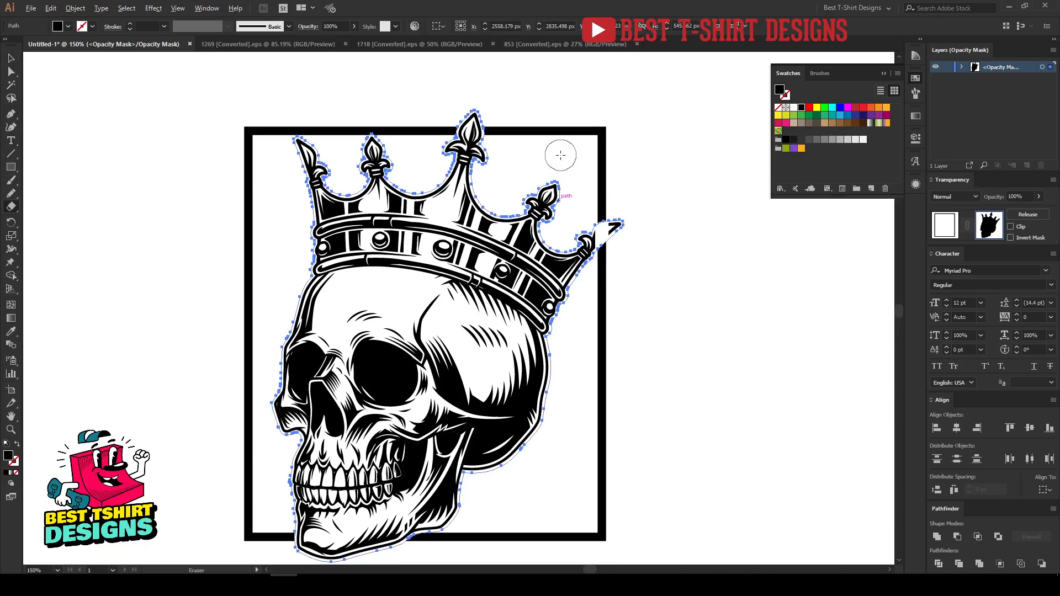
drag(560, 155, 661, 346)
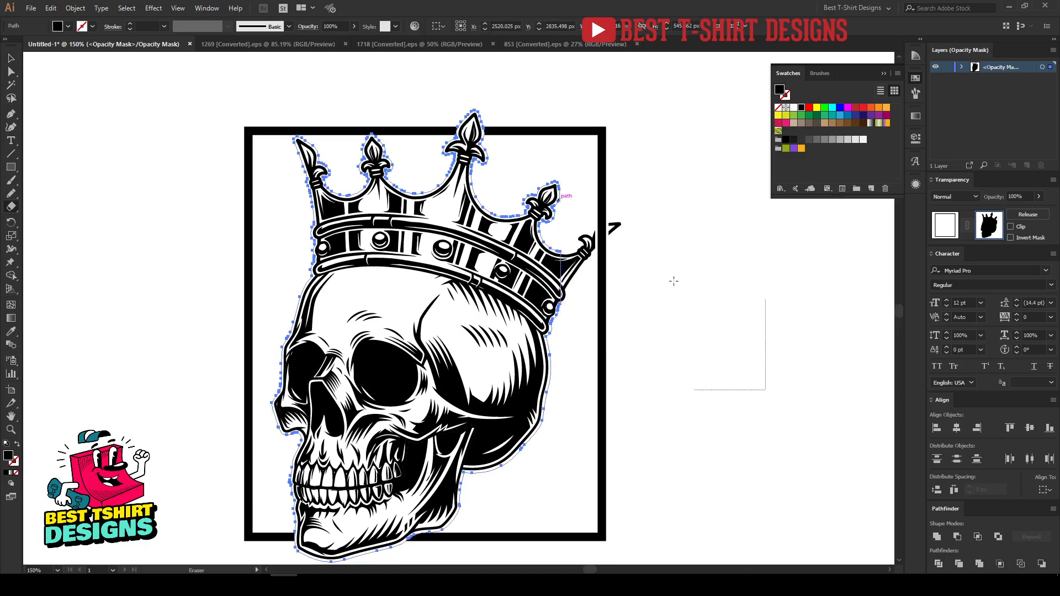
mouse_move(724, 445)
mouse_down()
mouse_move(320, 253)
mouse_move(264, 254)
mouse_up()
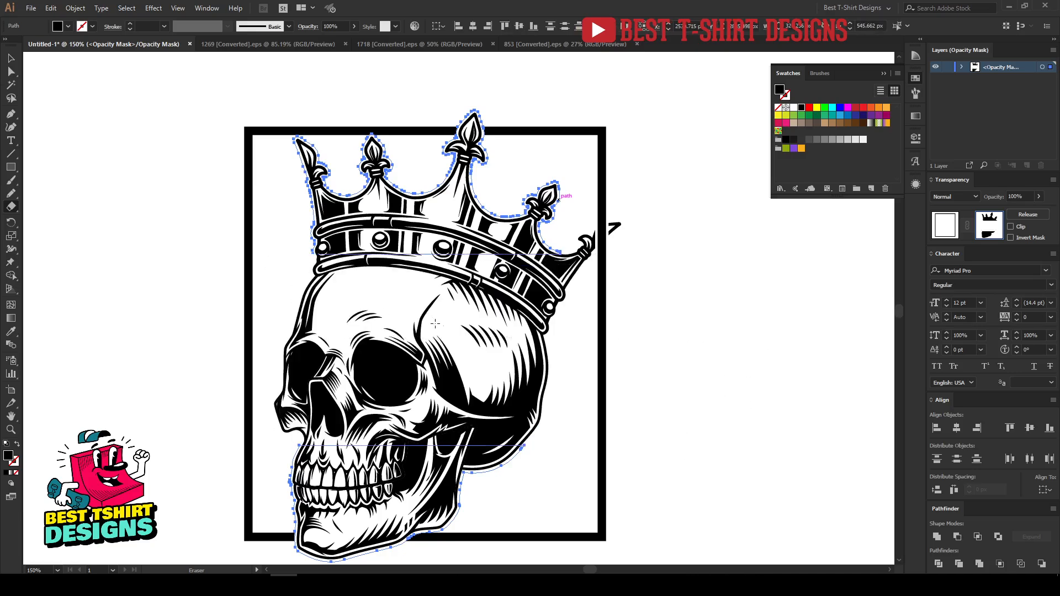
key(v)
click(710, 320)
scroll(458, 246, down, 1)
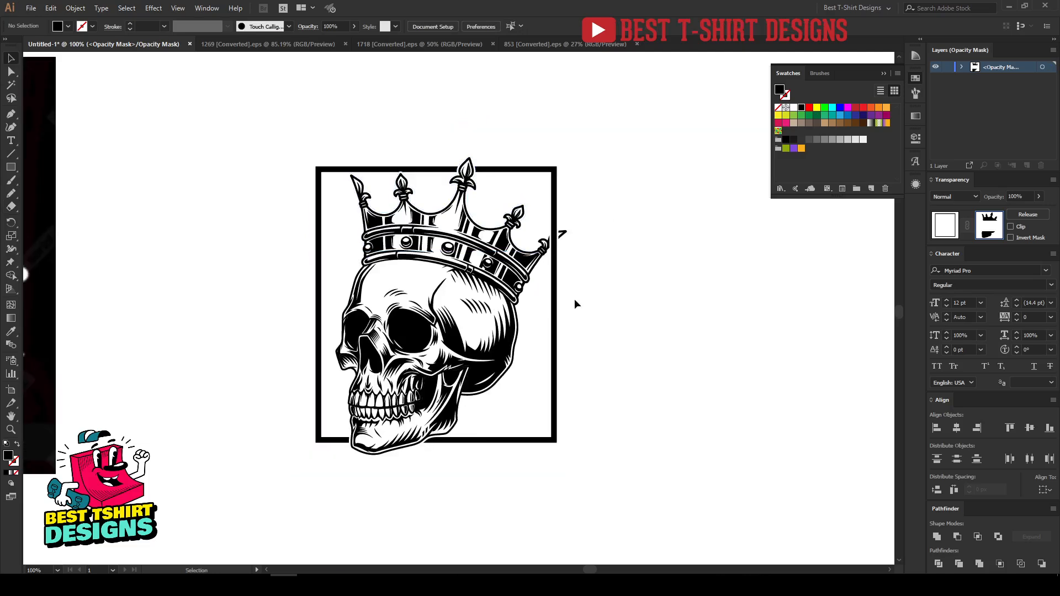
Exit the frame's opacity mask and return to editing the artwork.
scroll(549, 250, up, 3)
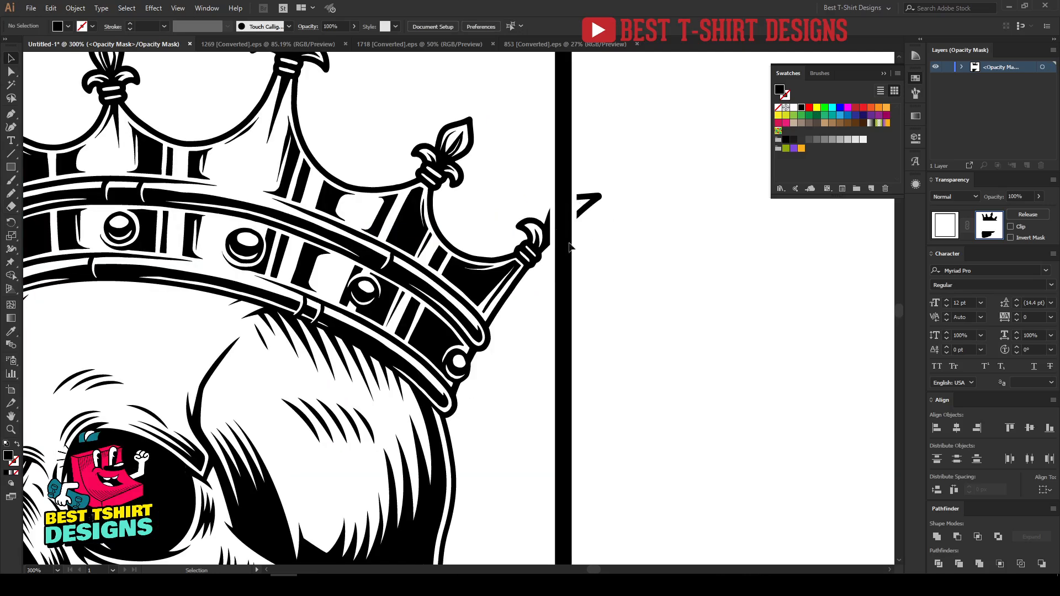
scroll(574, 237, down, 3)
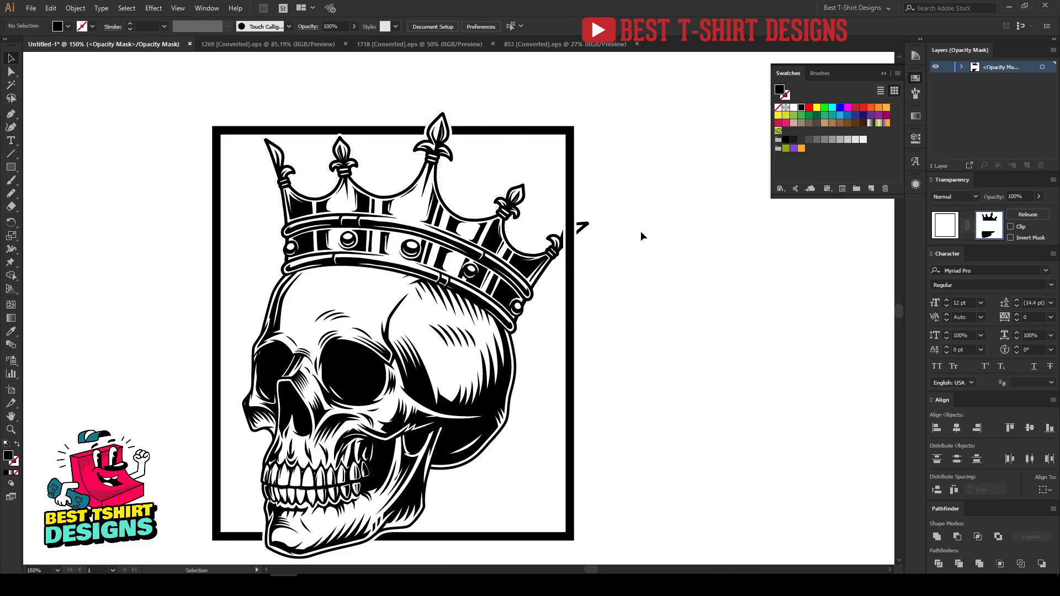
click(948, 232)
key(ctrl+minus)
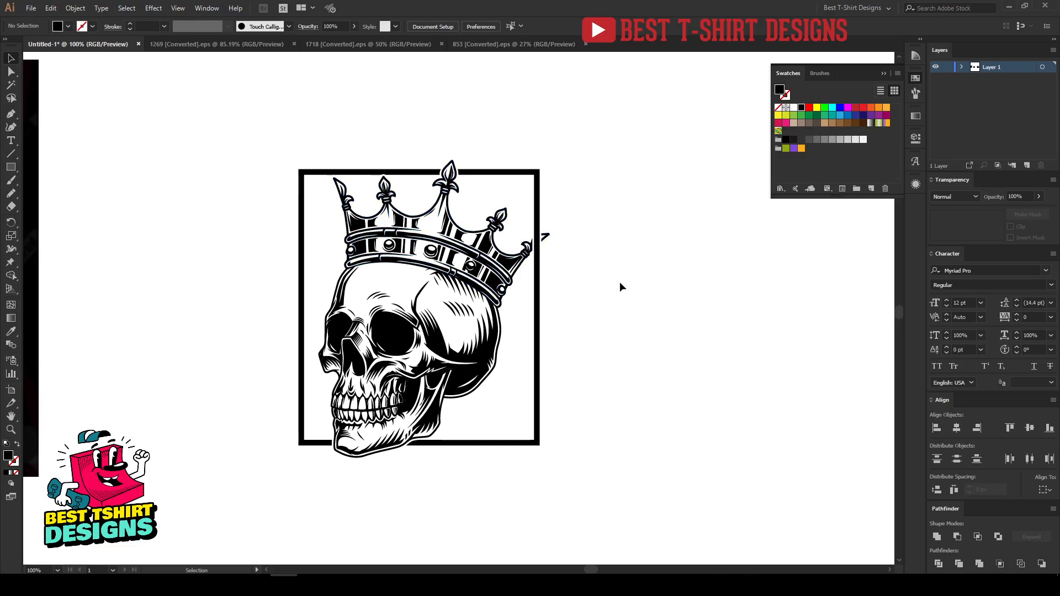
Draw a square of about 118.5 px with no fill and a 10 pt black stroke in the frame's upper-left corner.
scroll(581, 307, down, 1)
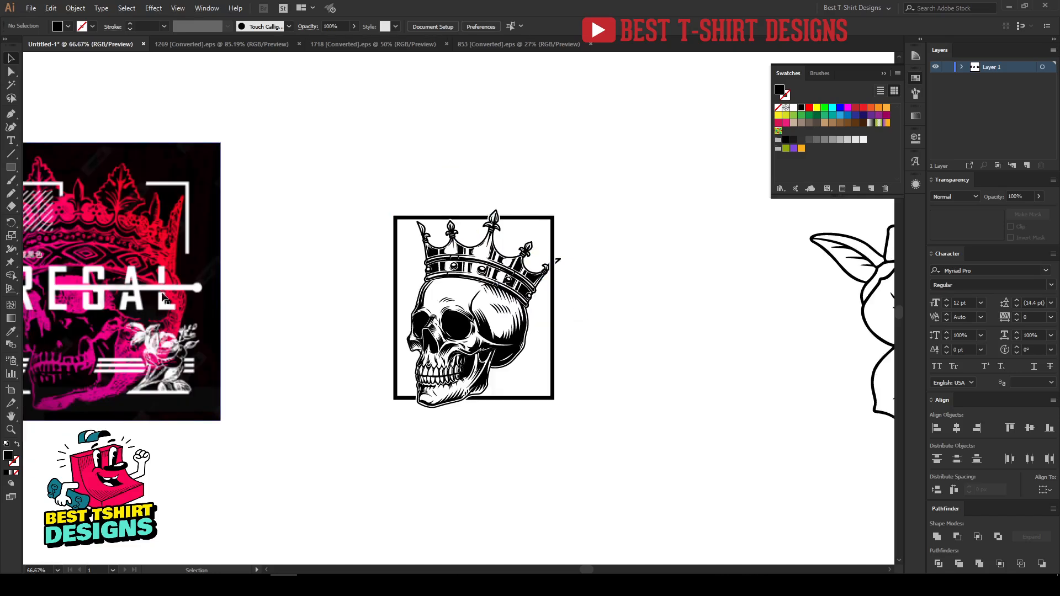
scroll(307, 306, down, 1)
scroll(140, 331, up, 1)
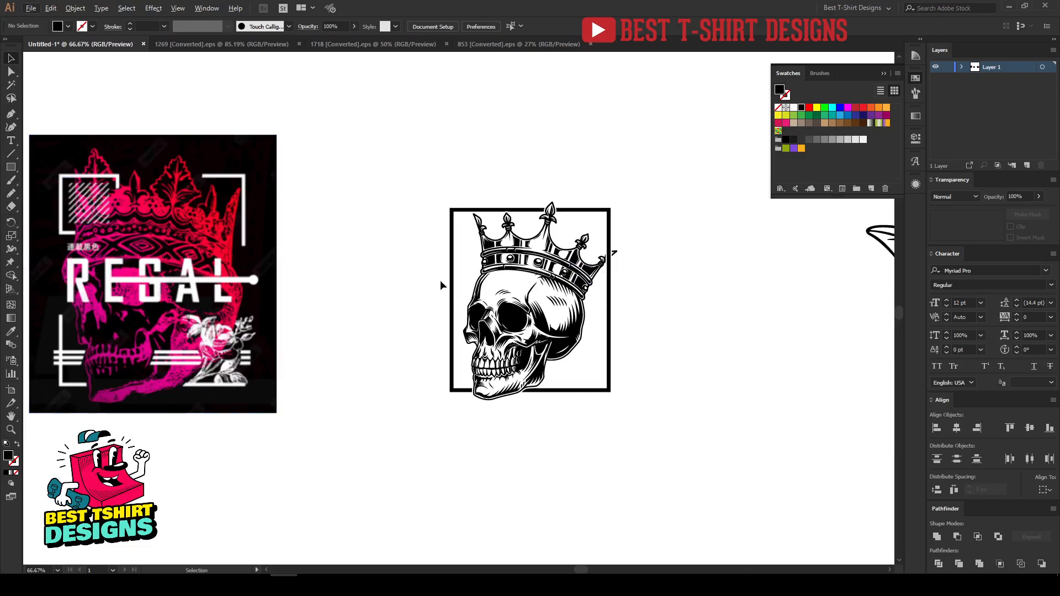
scroll(585, 309, up, 2)
scroll(173, 260, up, 1)
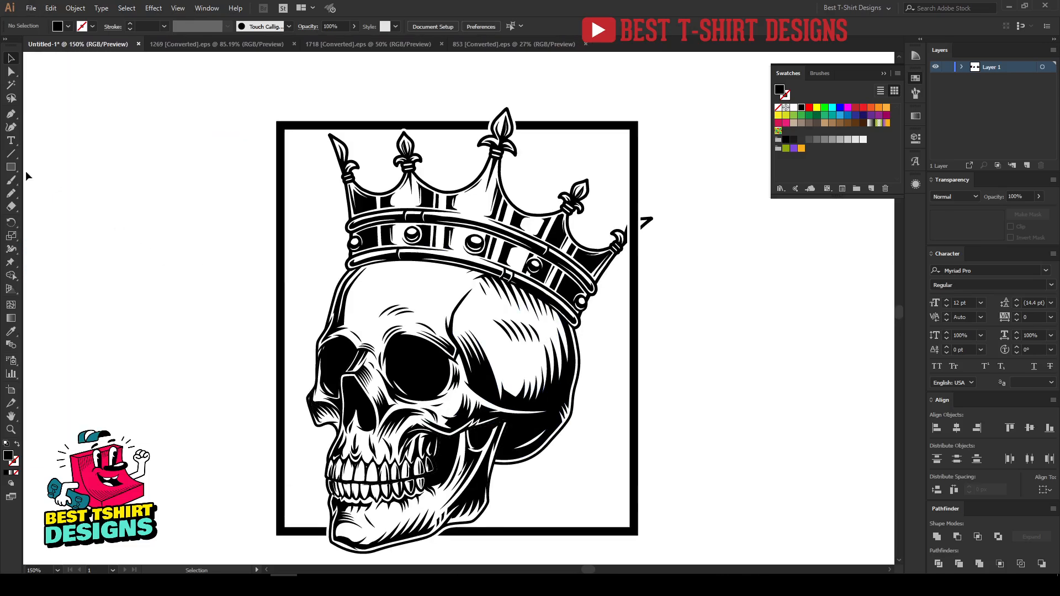
key(shift+x)
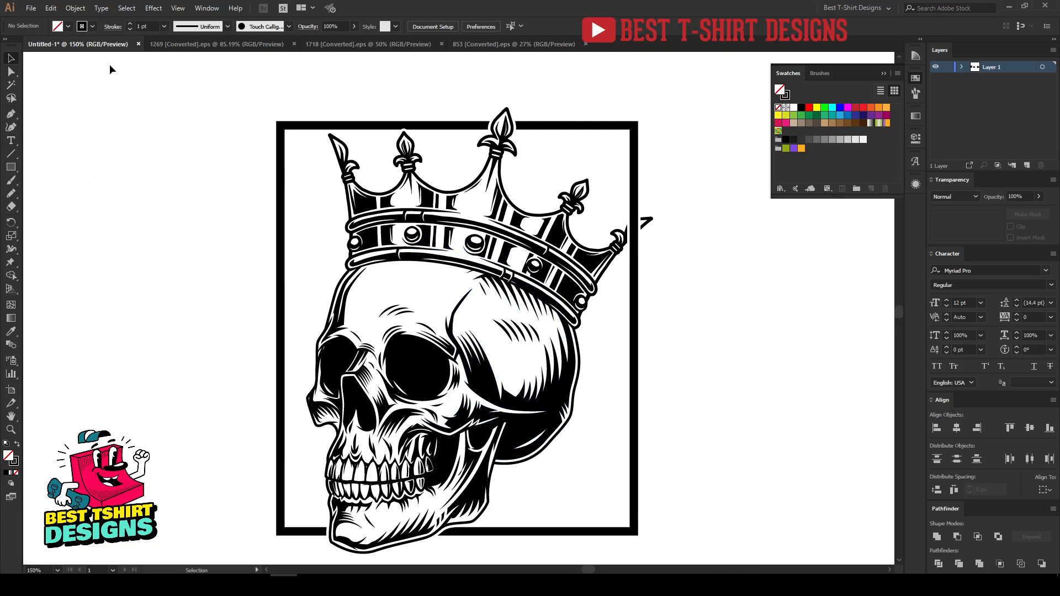
click(11, 166)
mouse_move(281, 127)
mouse_down()
mouse_move(339, 169)
mouse_move(379, 223)
mouse_up()
key(v)
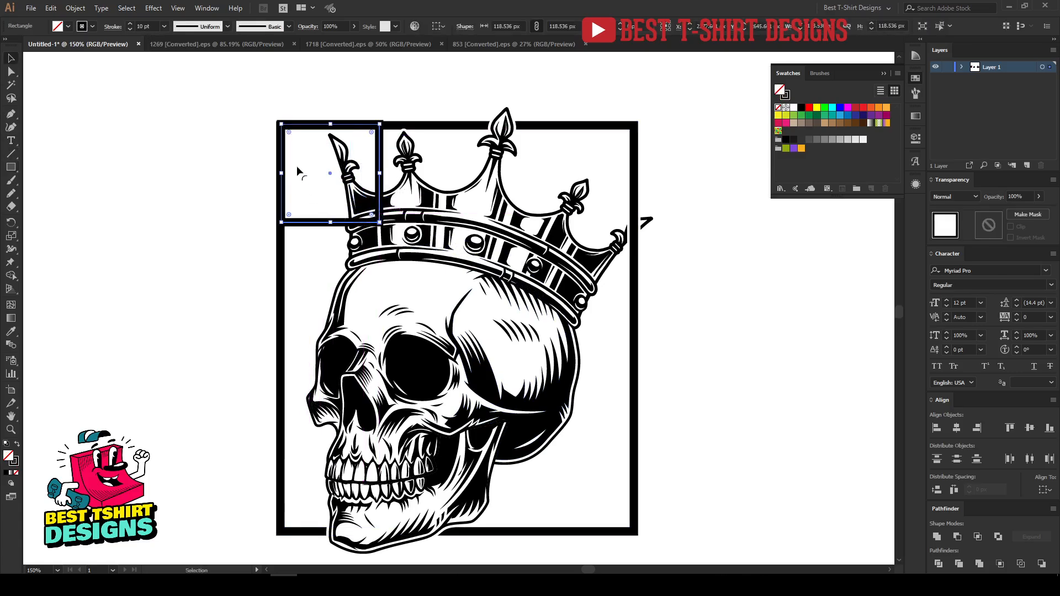
Expand the small corner square's fill and stroke into outlined shapes.
scroll(296, 137, up, 1)
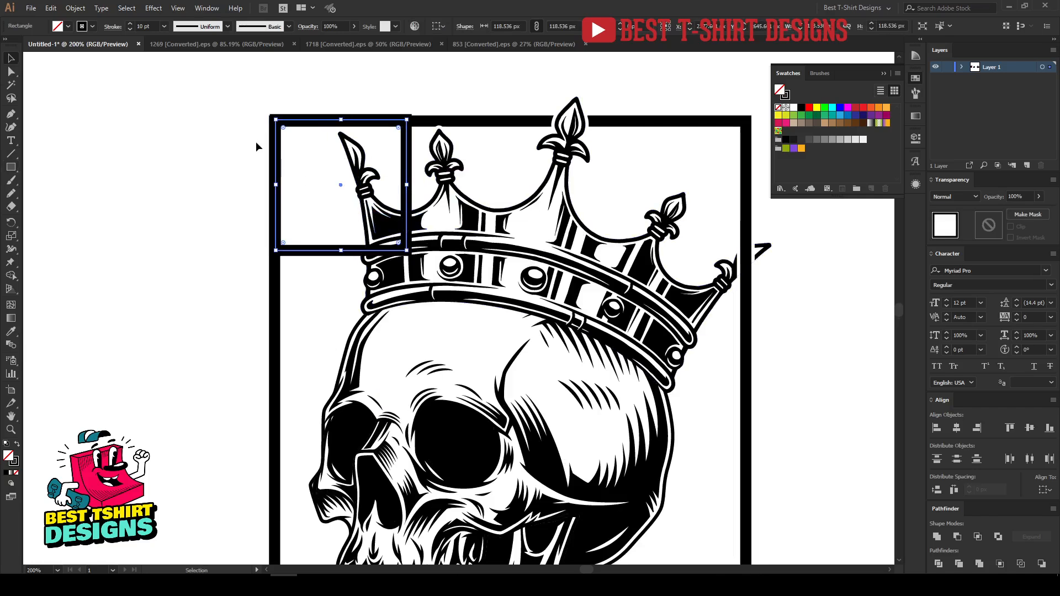
click(62, 11)
click(105, 127)
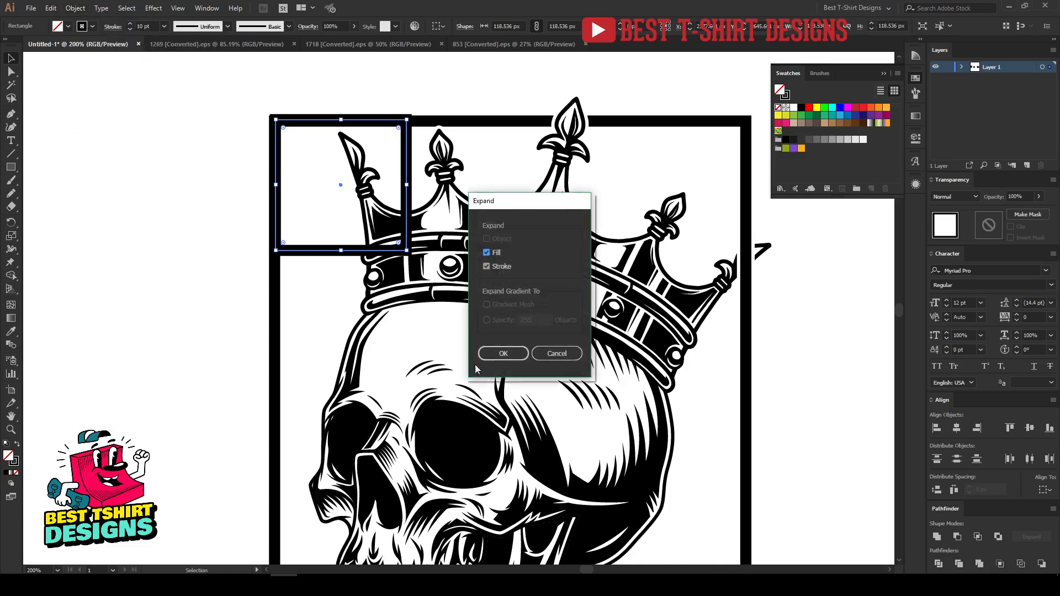
click(513, 352)
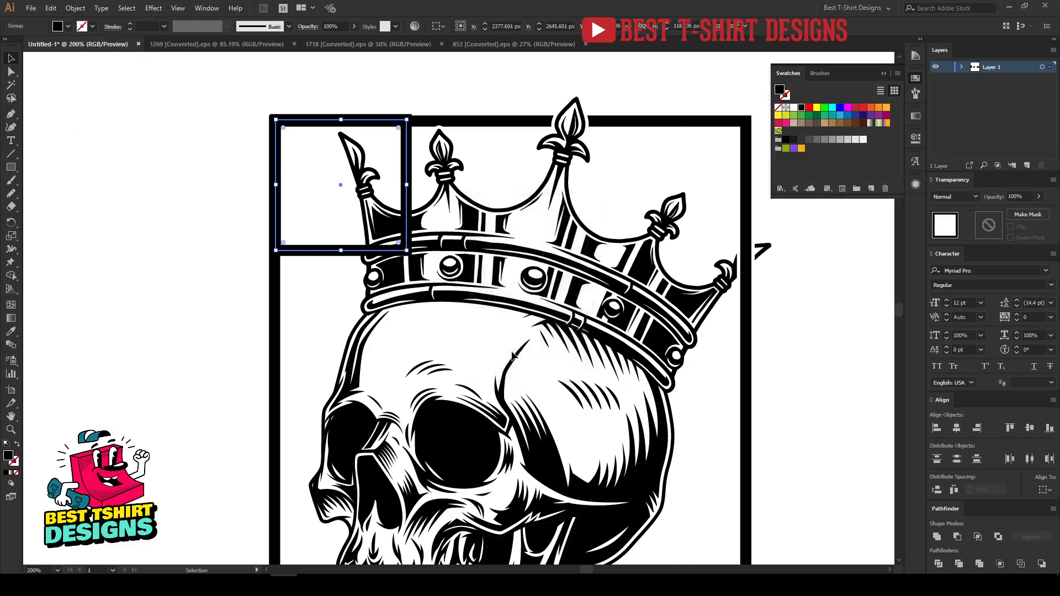
Align the small square to the left and top edges of the large frame, using the frame as the key object.
shift+click(484, 121)
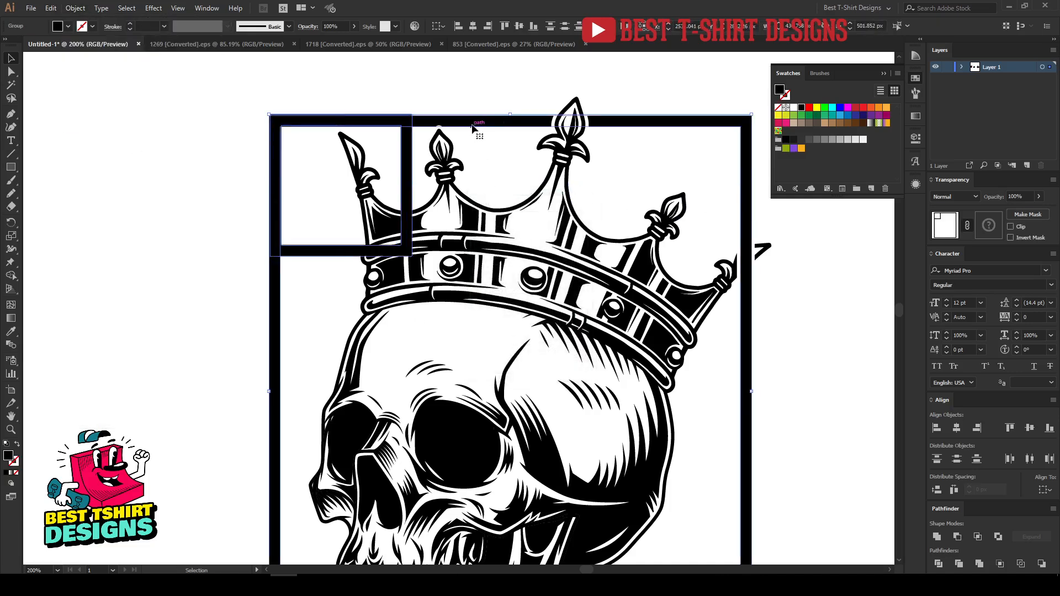
click(477, 120)
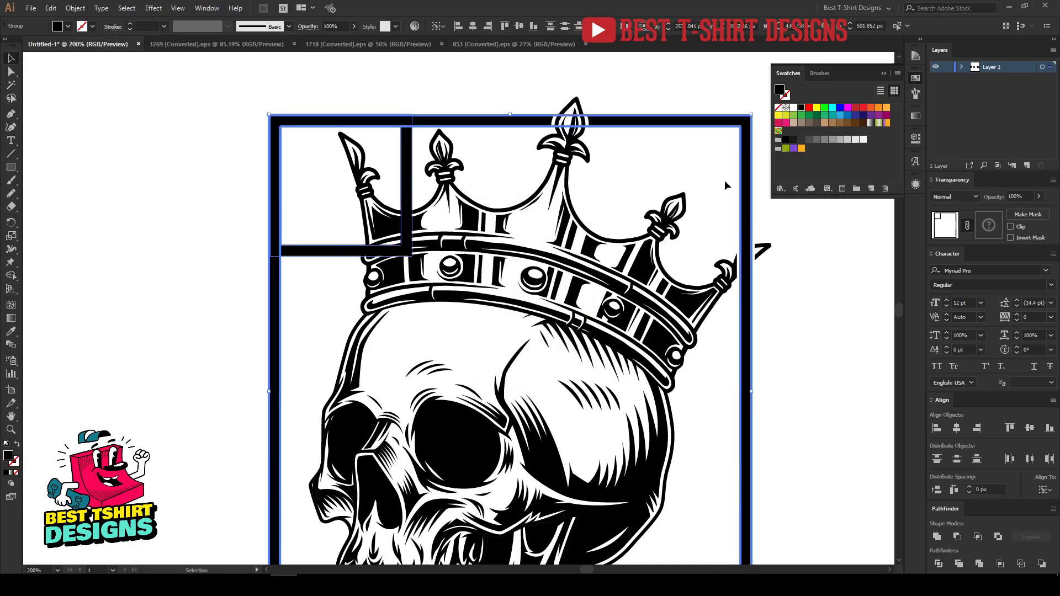
click(458, 28)
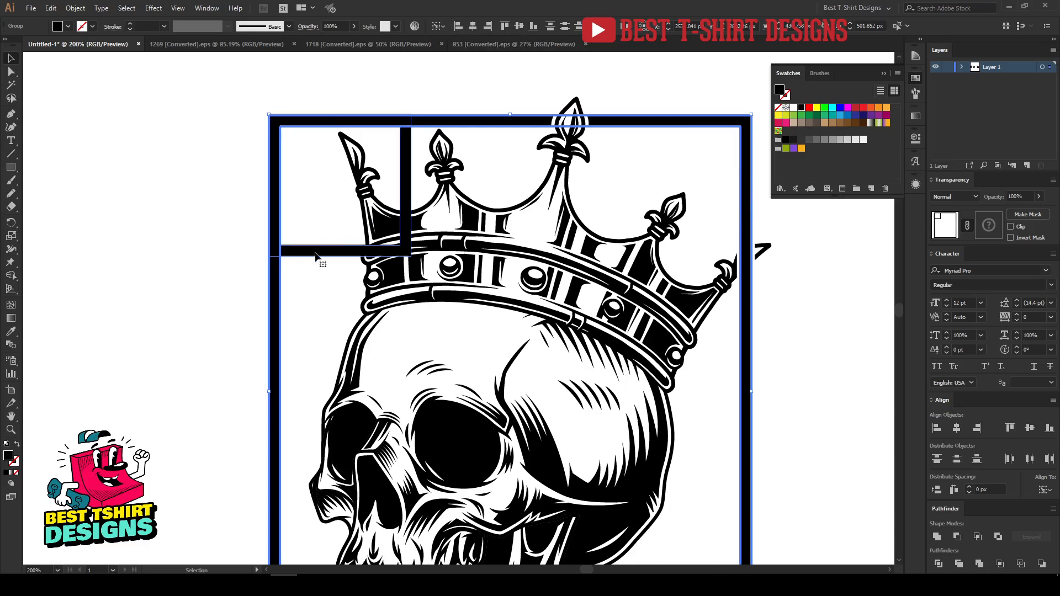
click(504, 27)
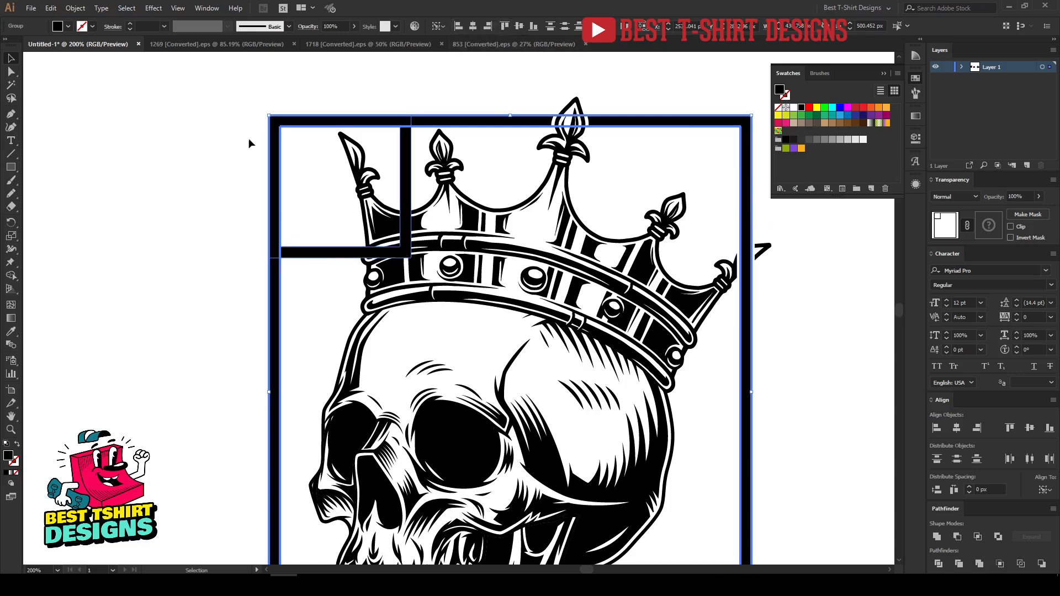
click(513, 147)
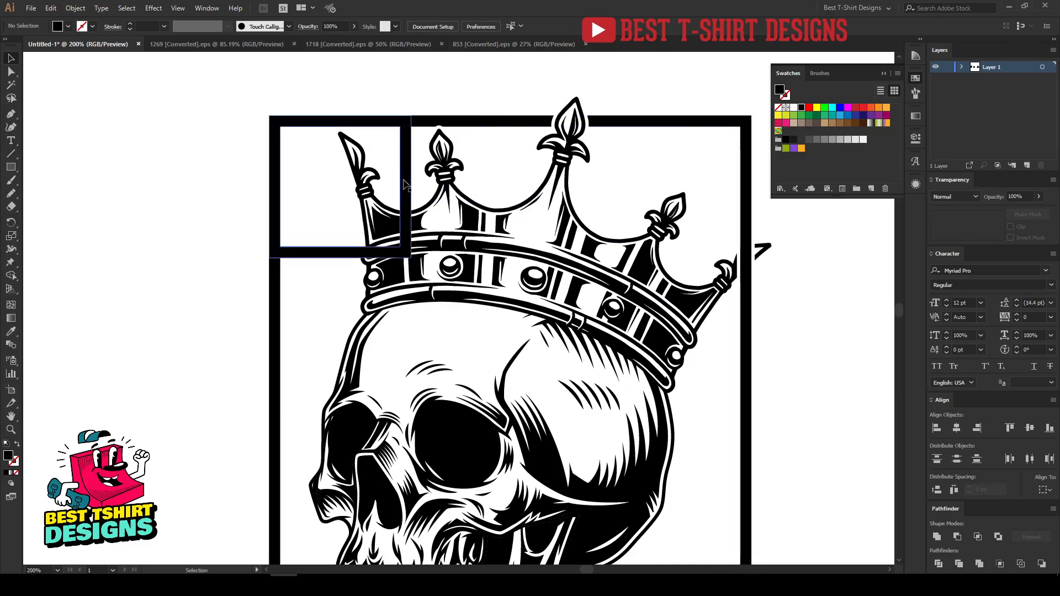
Erase the large frame's upper-left corner around the small square, leaving a gap on both sides of it.
click(454, 127)
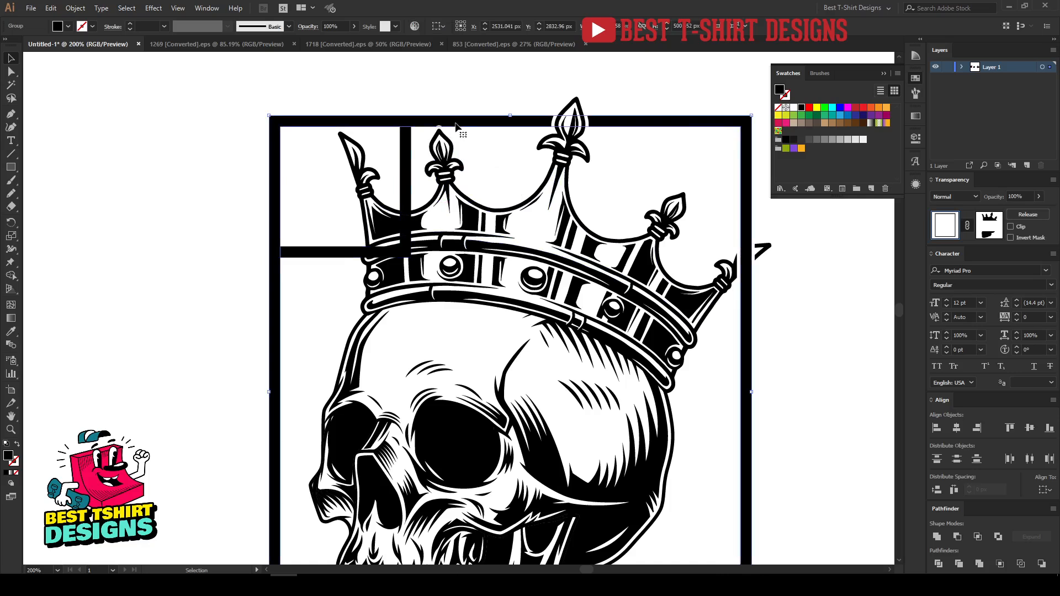
key(shift+e)
drag(248, 93, 422, 197)
drag(227, 100, 407, 260)
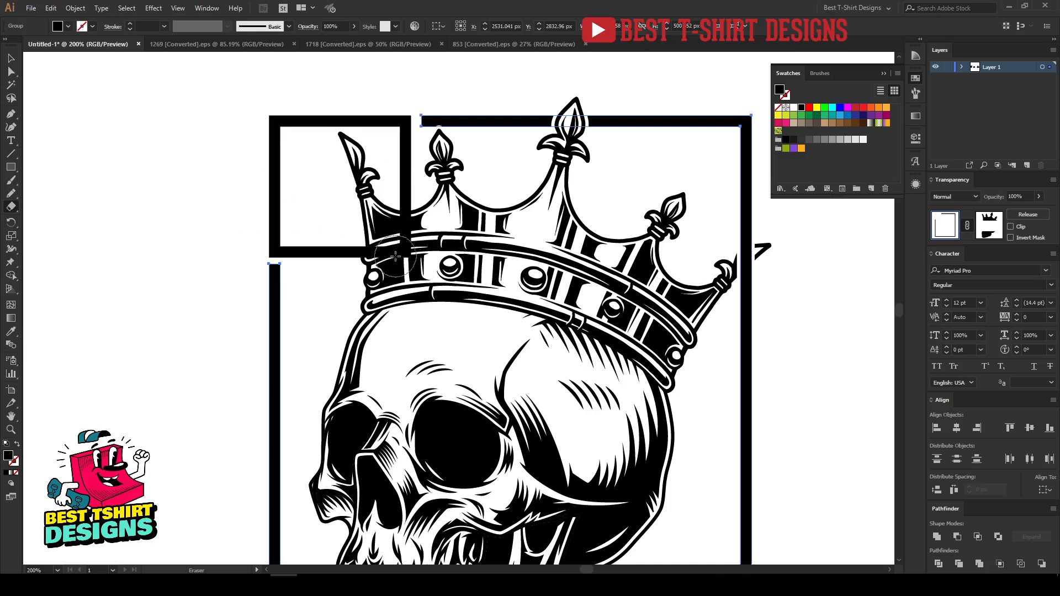
drag(247, 238, 298, 268)
key(v)
click(220, 218)
Compare the framed skull with the REGAL reference design.
scroll(342, 192, down, 3)
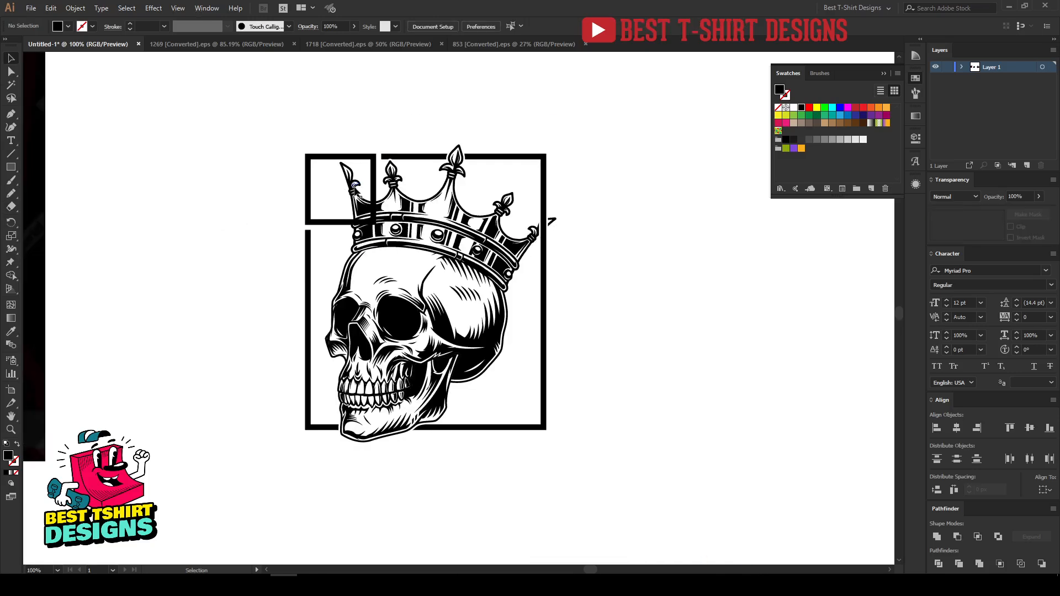
drag(276, 255, 315, 255)
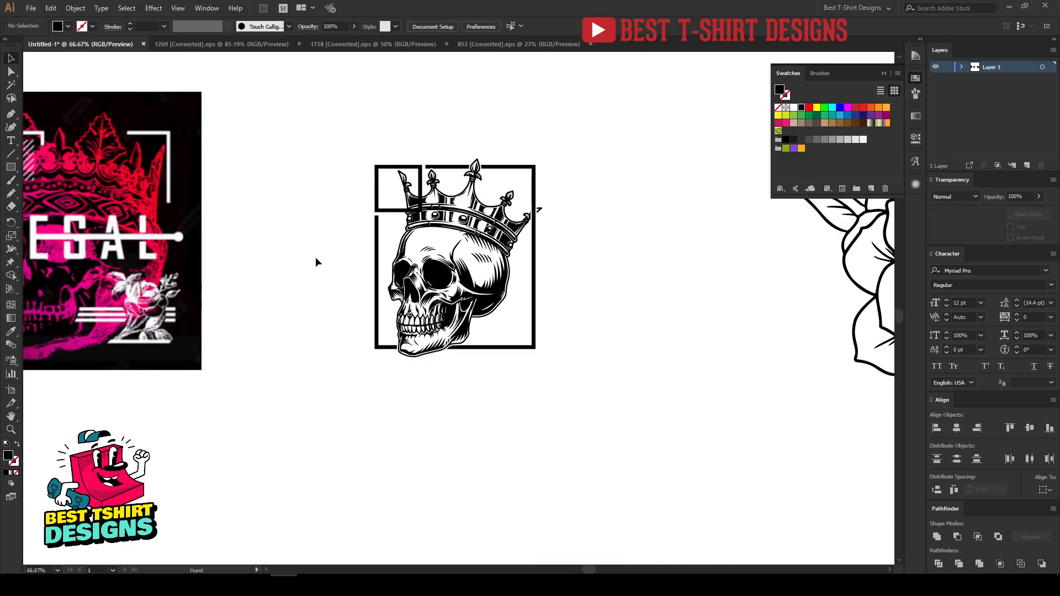
drag(255, 232, 321, 241)
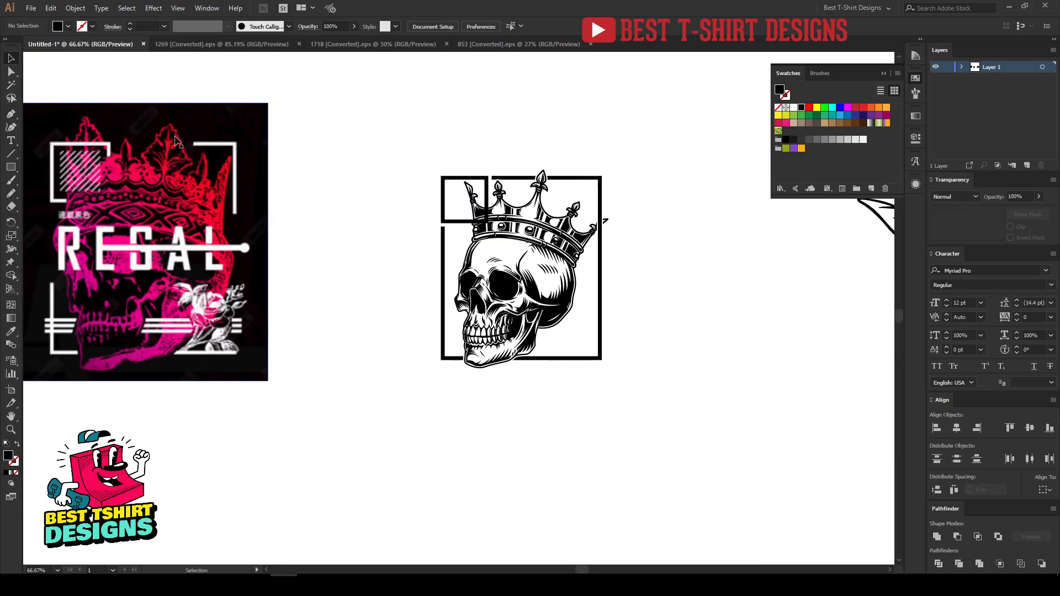
scroll(561, 289, up, 1)
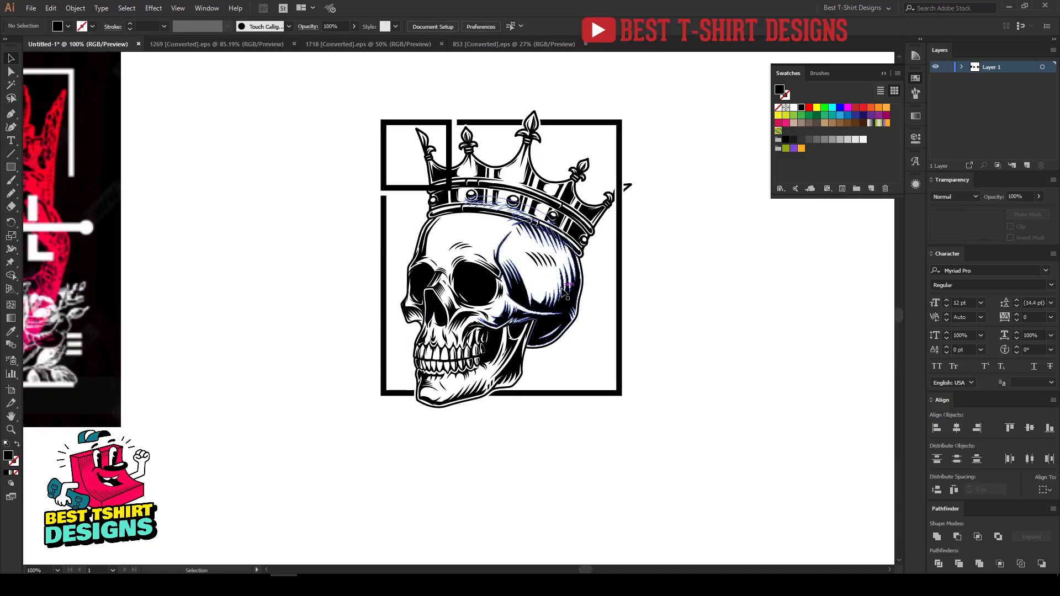
drag(614, 280, 557, 295)
scroll(545, 346, up, 1)
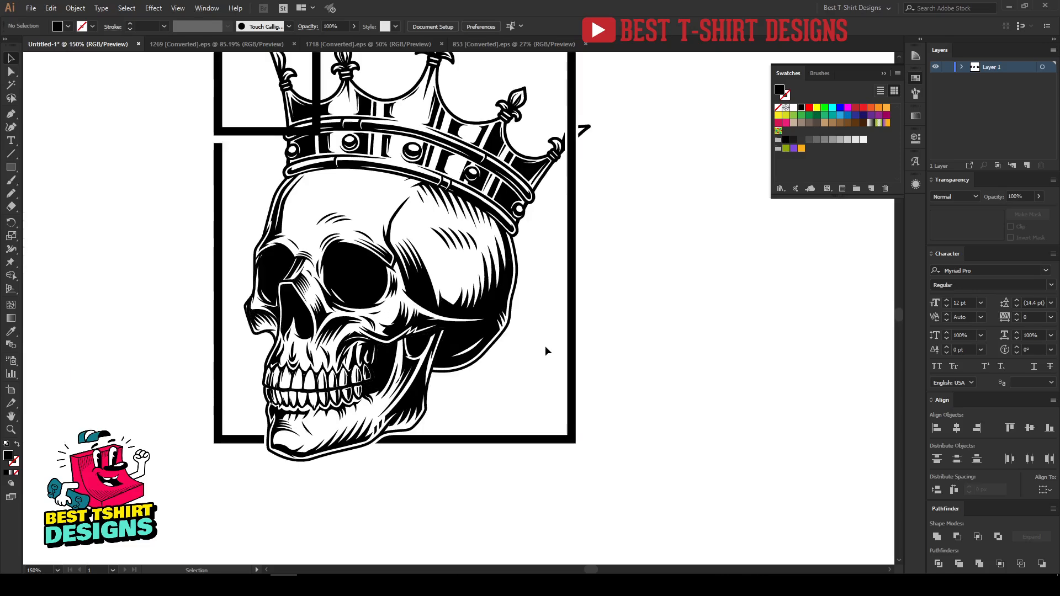
scroll(545, 345, up, 1)
scroll(650, 378, down, 1)
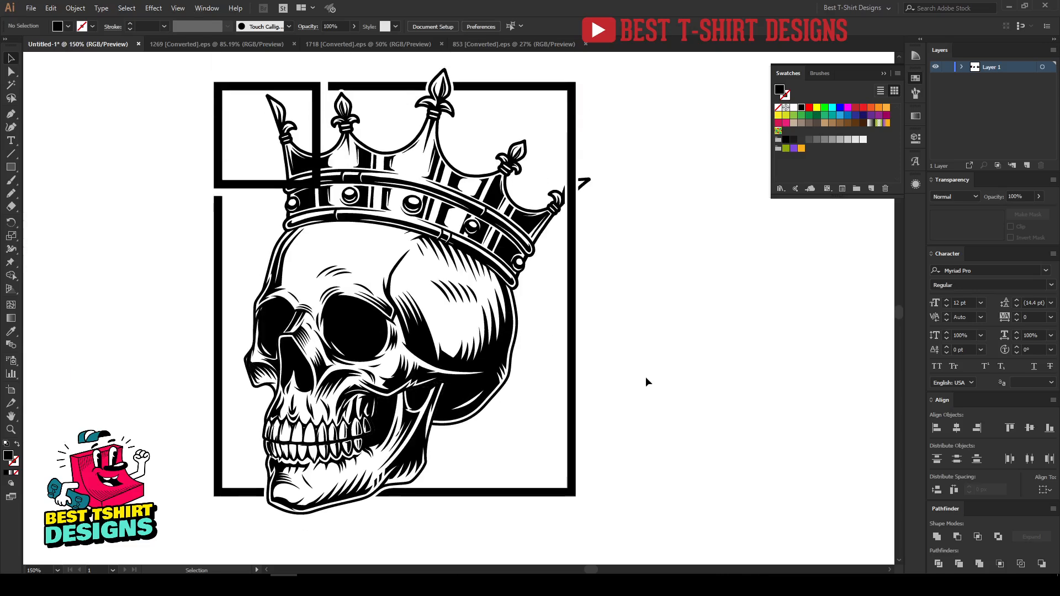
Draw a diagonal line in the empty area left of the frame and give it a 3 pt black stroke.
scroll(170, 320, up, 2)
drag(133, 257, 296, 369)
scroll(364, 310, up, 1)
scroll(364, 310, up, 1)
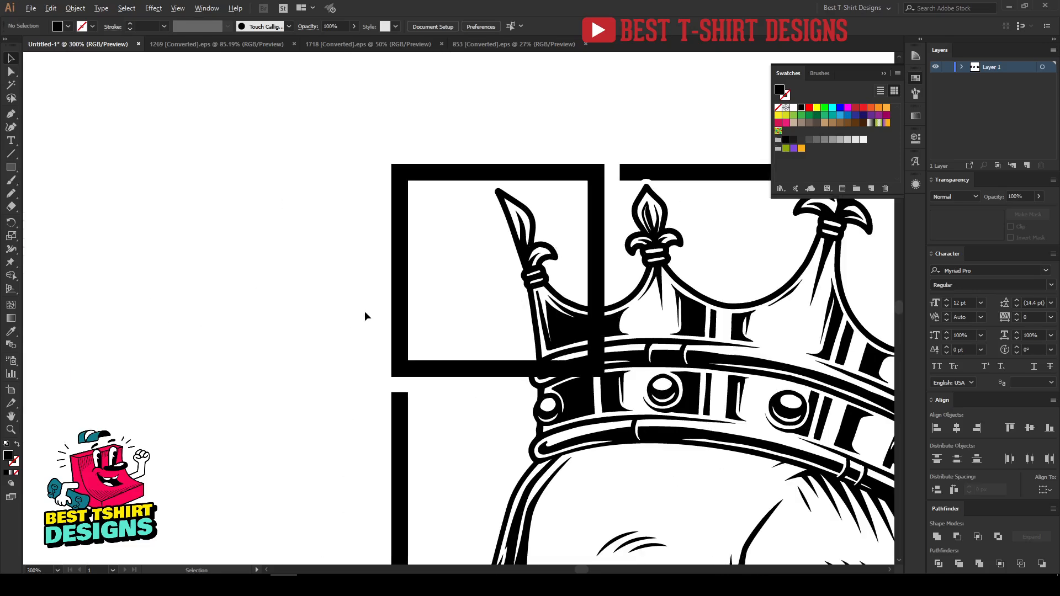
click(10, 153)
drag(205, 198, 89, 312)
key(v)
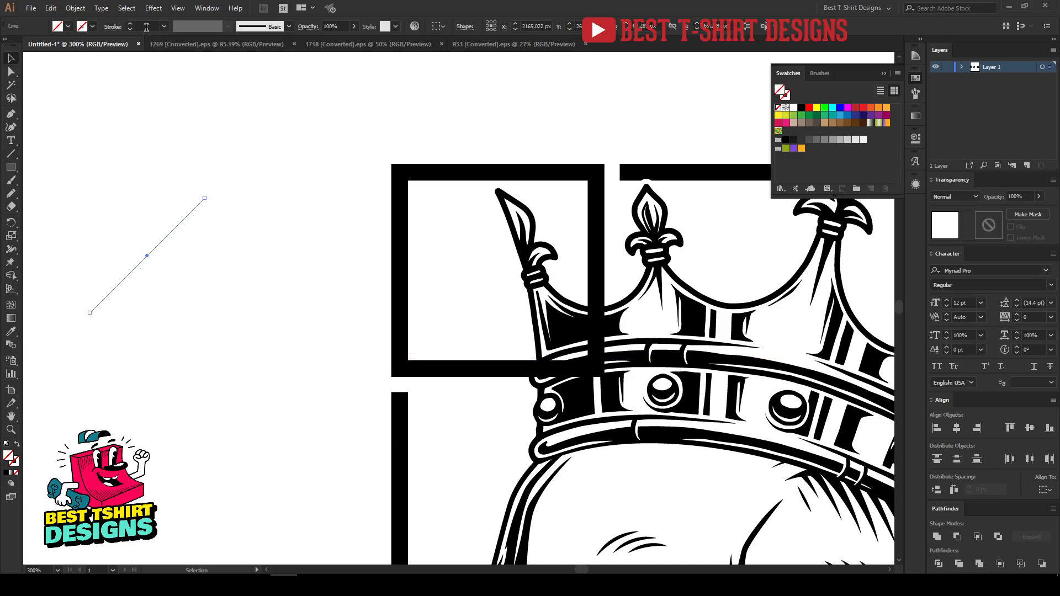
scroll(146, 27, up, 1)
scroll(147, 27, down, 6)
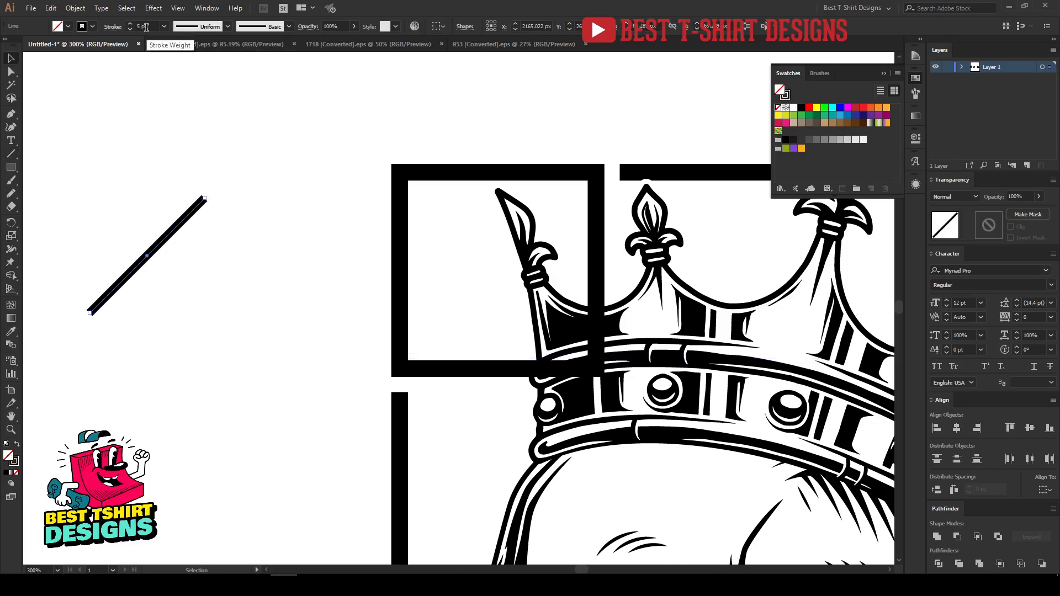
scroll(149, 28, down, 1)
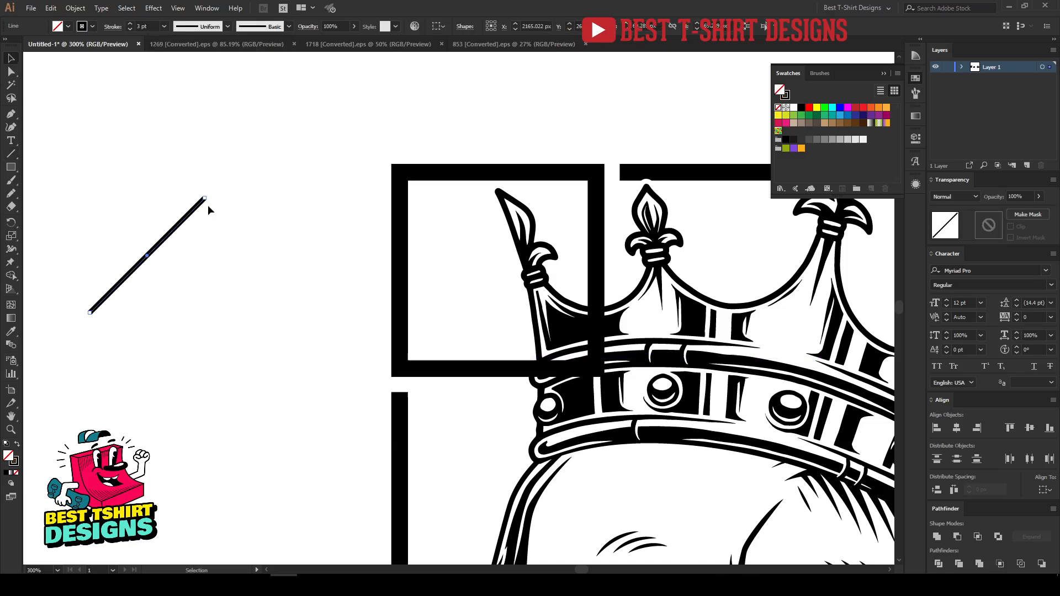
Rotate the diagonal line to a steeper slant and lengthen it.
drag(207, 197, 191, 186)
click(198, 256)
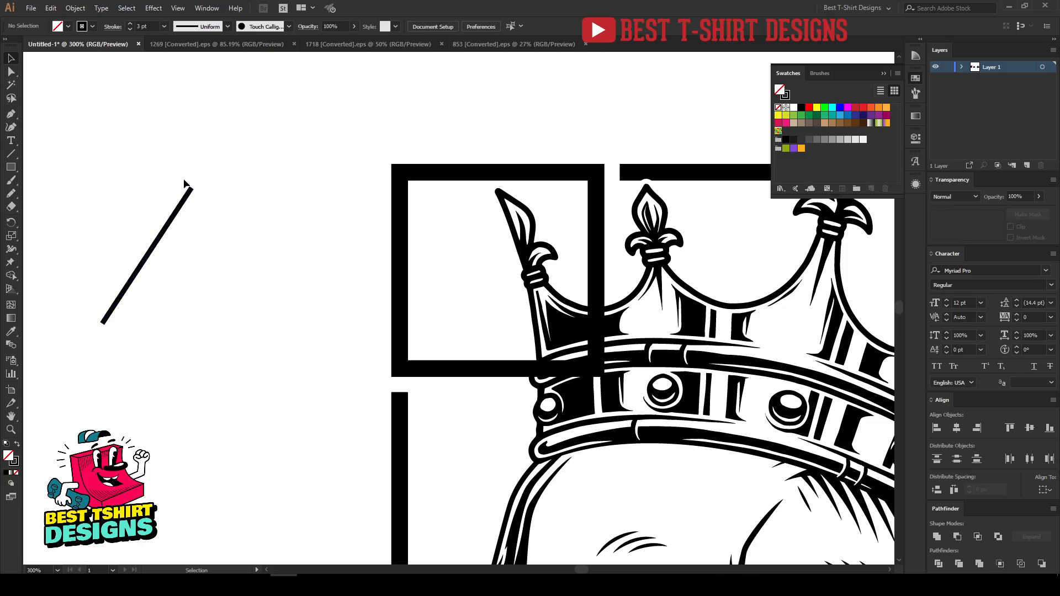
click(191, 189)
drag(193, 190, 204, 135)
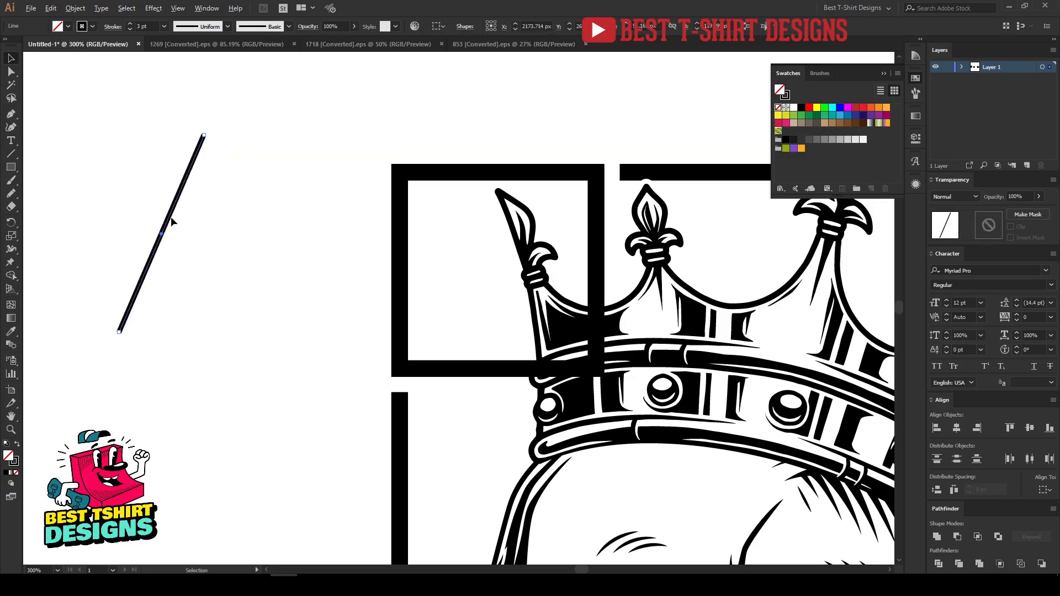
Duplicate the slanted line sideways and repeat the copy at equal spacing to make a row of nine parallel lines.
drag(170, 221, 196, 221)
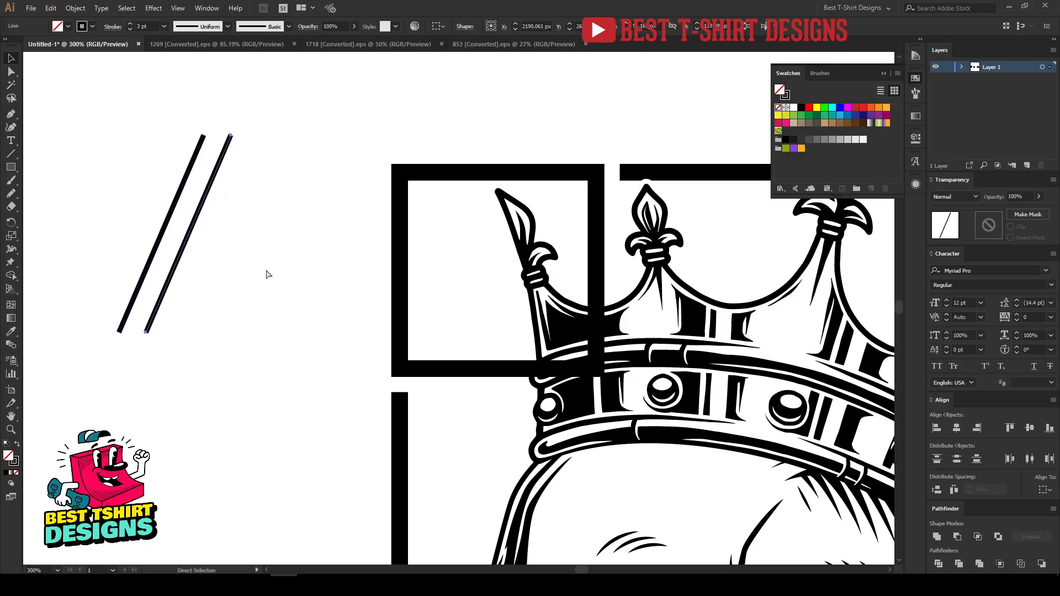
key(ctrl+d)
key(ctrl+d)
key(ctrl+d)
key(ctrl+d)
key(ctrl+d)
key(ctrl+d)
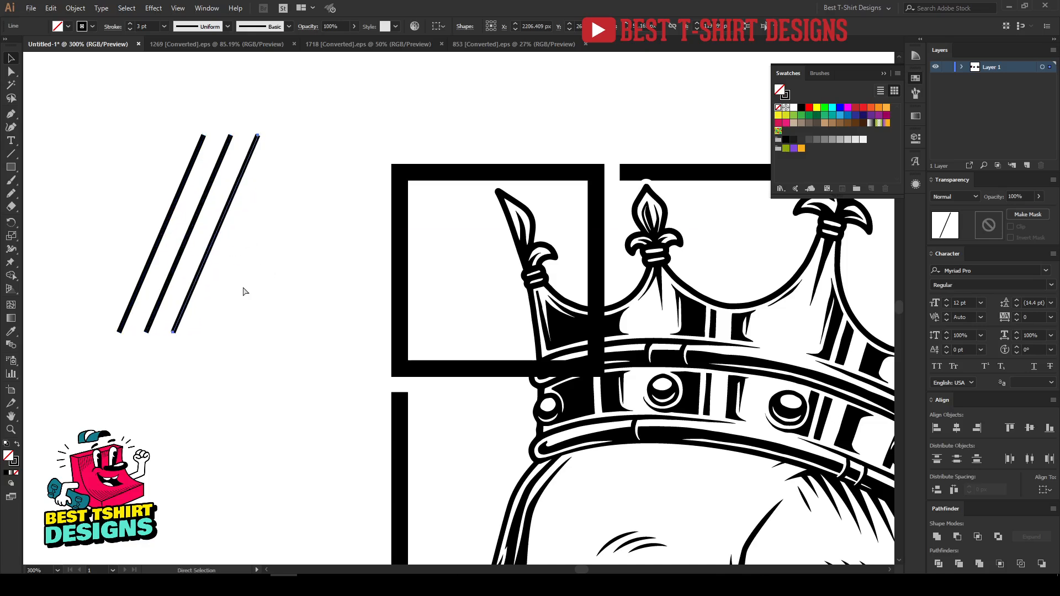
key(ctrl+d)
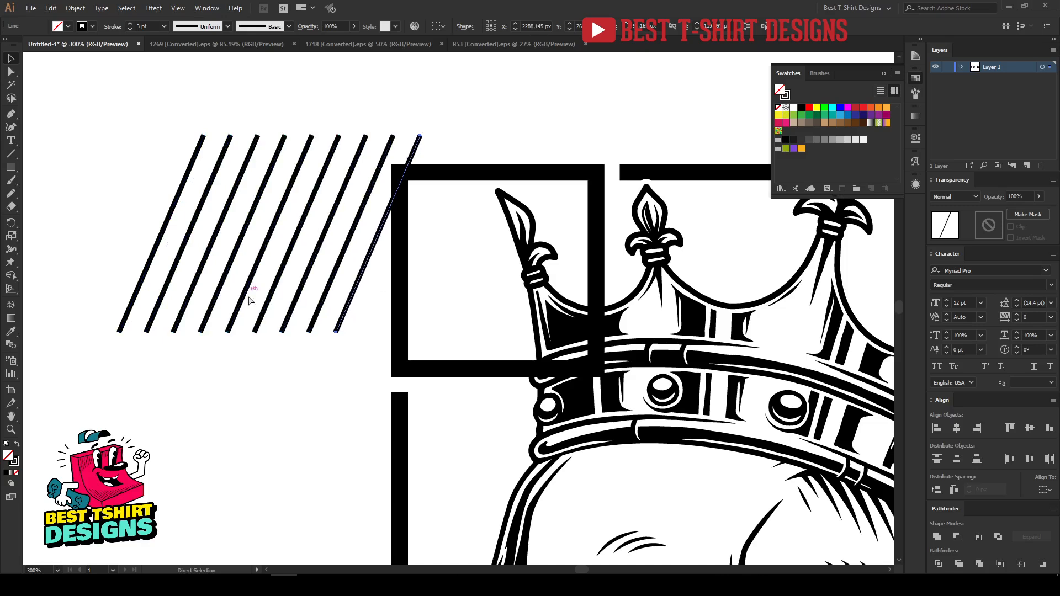
Select all nine slanted lines and move them left, clear of the frame.
drag(359, 373, 115, 231)
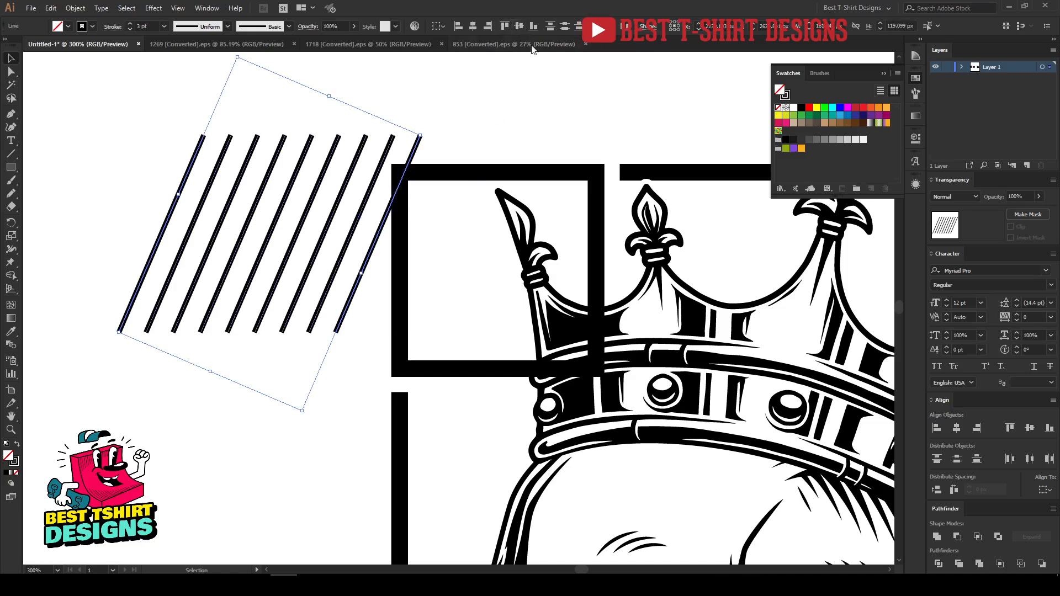
drag(349, 250, 268, 243)
click(285, 277)
Draw a square over the slanted lines and clip the lines to it with a clipping mask.
click(11, 167)
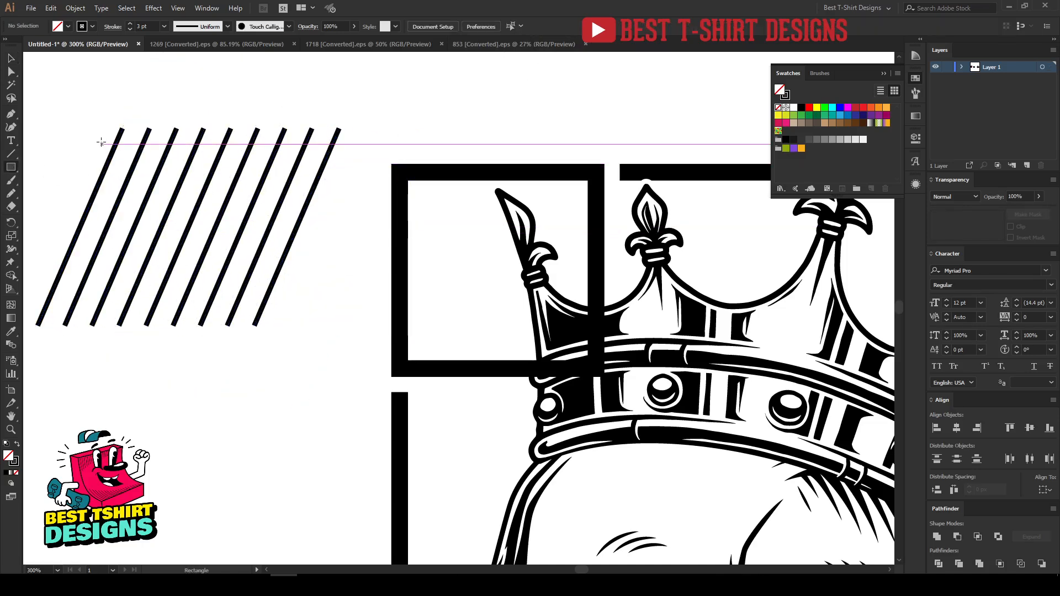
drag(101, 142, 273, 310)
key(v)
drag(81, 95, 291, 293)
right_click(276, 260)
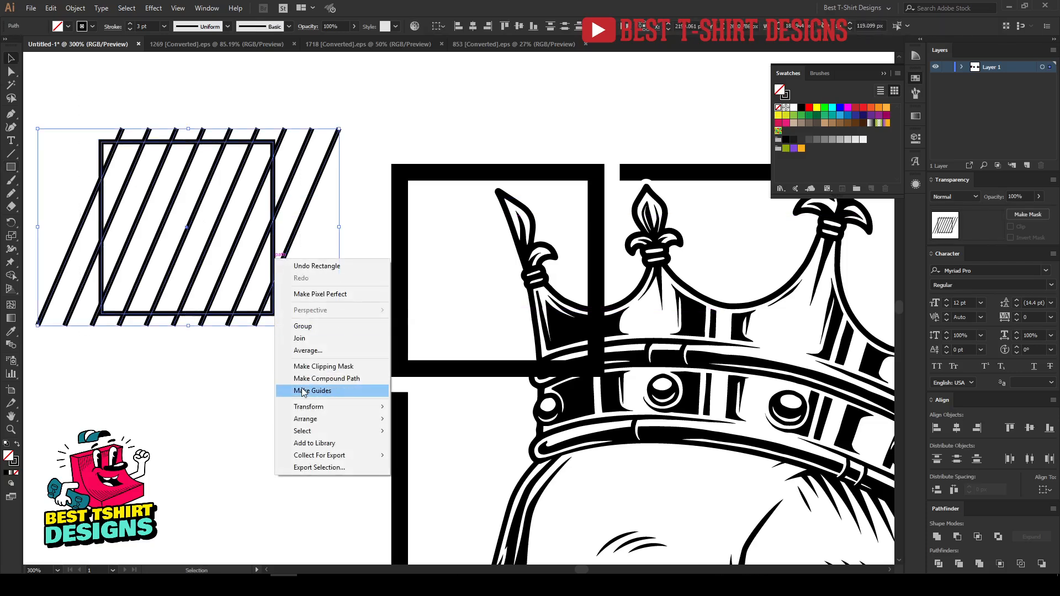
click(320, 366)
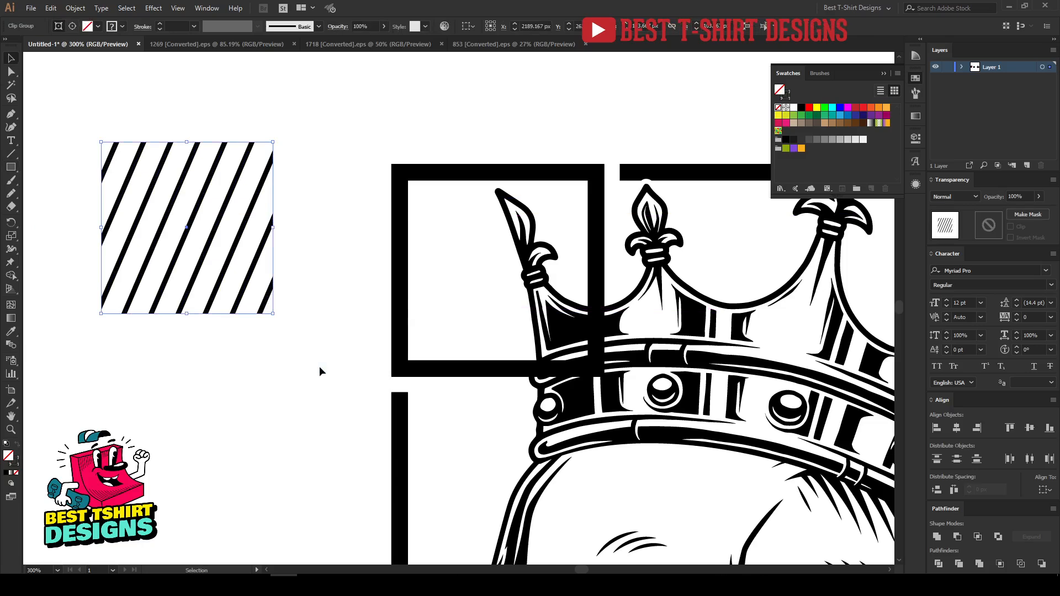
click(319, 366)
Move the clipped hatch lines into the small corner square and centre them vertically on its frame.
drag(201, 271, 510, 321)
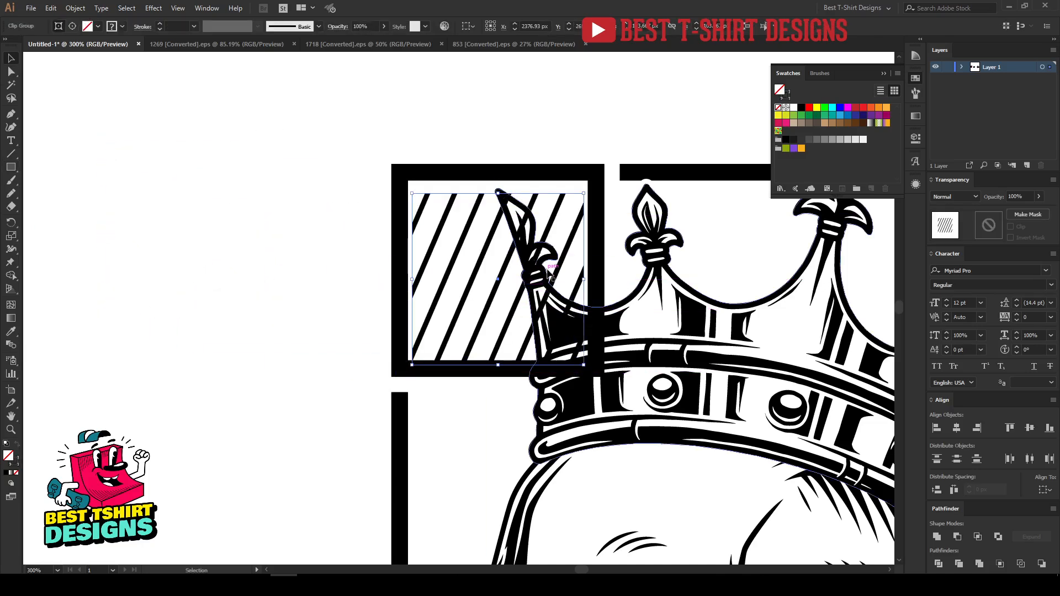
shift+click(597, 215)
click(597, 216)
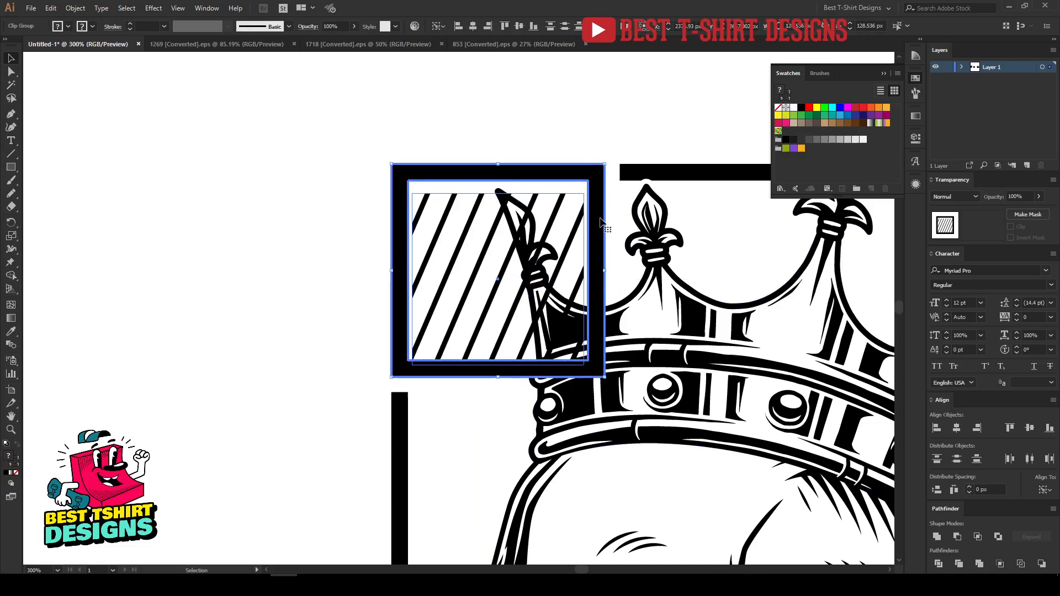
click(520, 26)
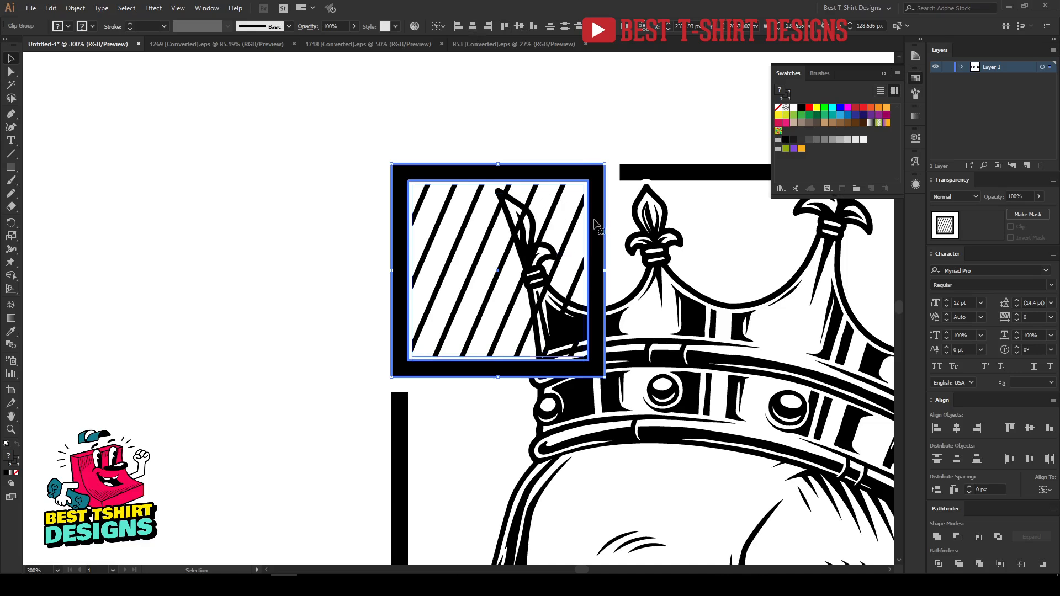
click(585, 132)
Scale the hatch group down slightly from its centre to leave an even margin inside the corner square.
click(554, 204)
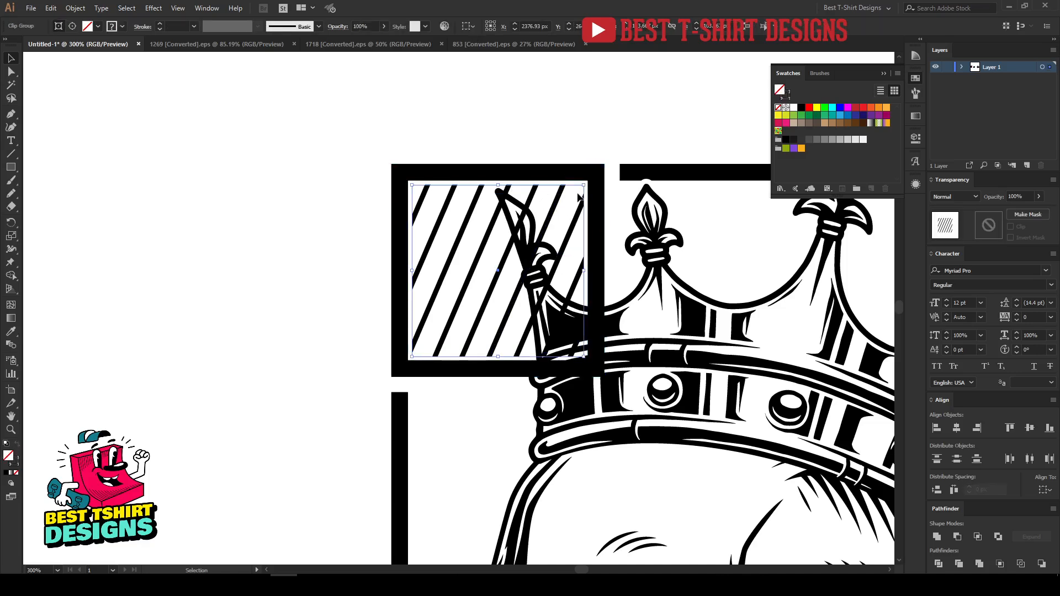
drag(583, 185, 576, 192)
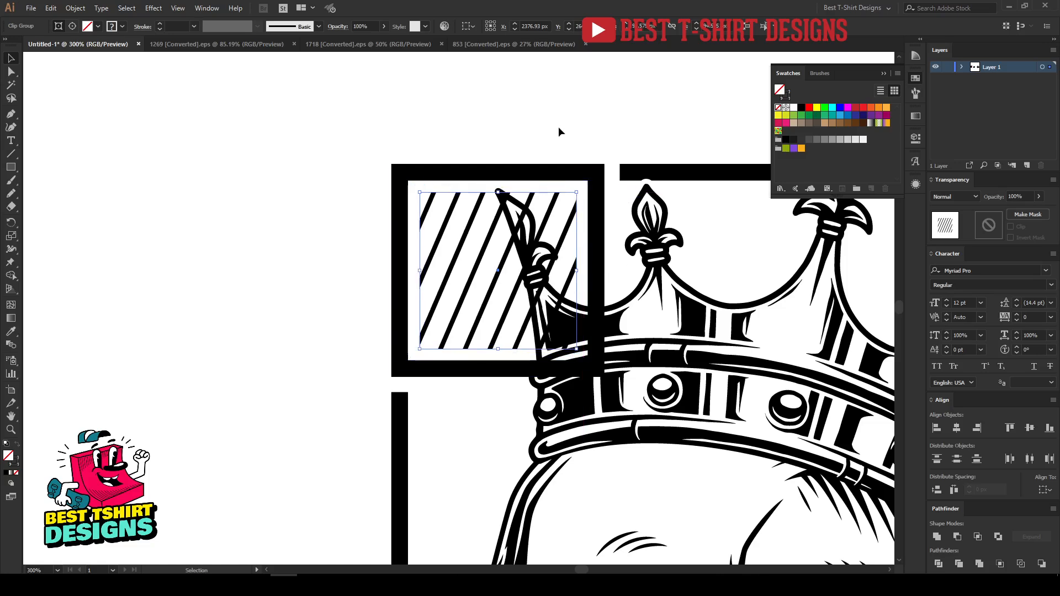
click(558, 126)
Give the small corner square frame an opacity mask with clipping turned off.
scroll(253, 169, down, 2)
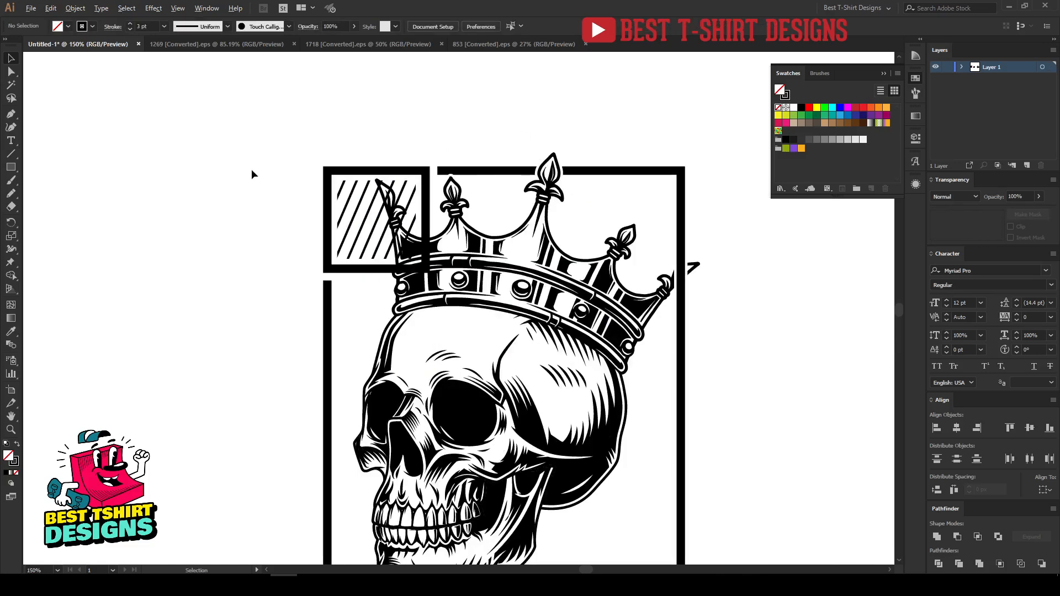
scroll(381, 214, up, 2)
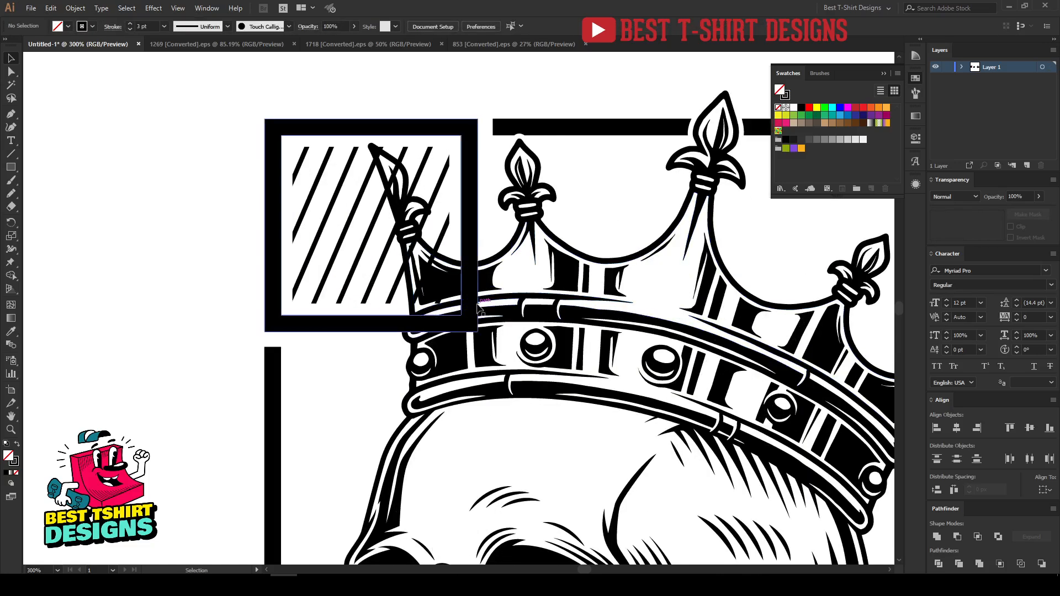
click(474, 219)
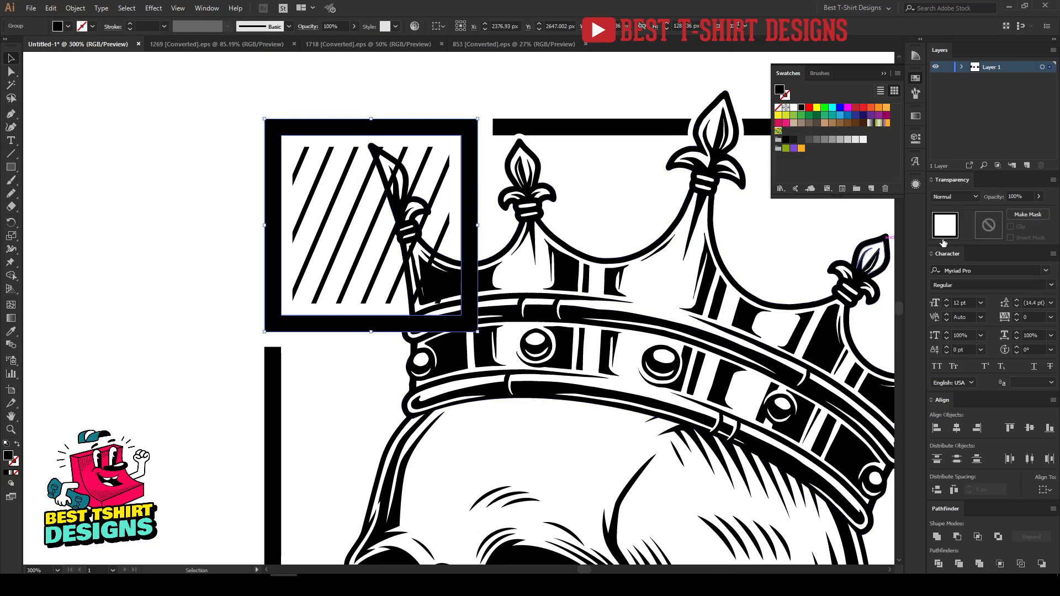
click(985, 225)
click(1010, 226)
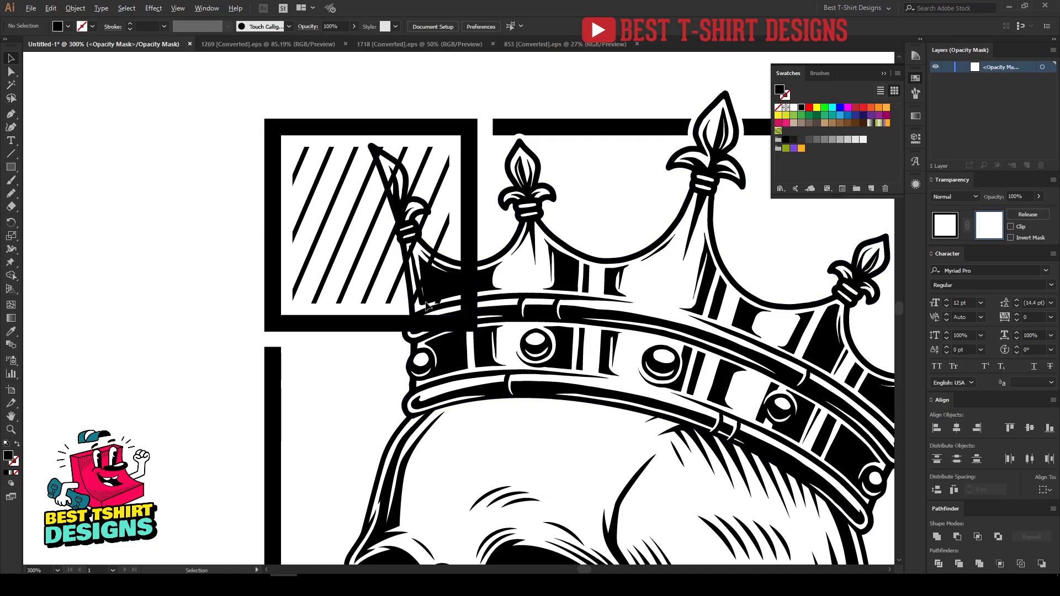
Draw freehand black shapes in the corner square's opacity mask to hide the frame over the crown's band, and exit the mask.
scroll(409, 308, up, 2)
scroll(409, 308, up, 1)
scroll(406, 366, up, 1)
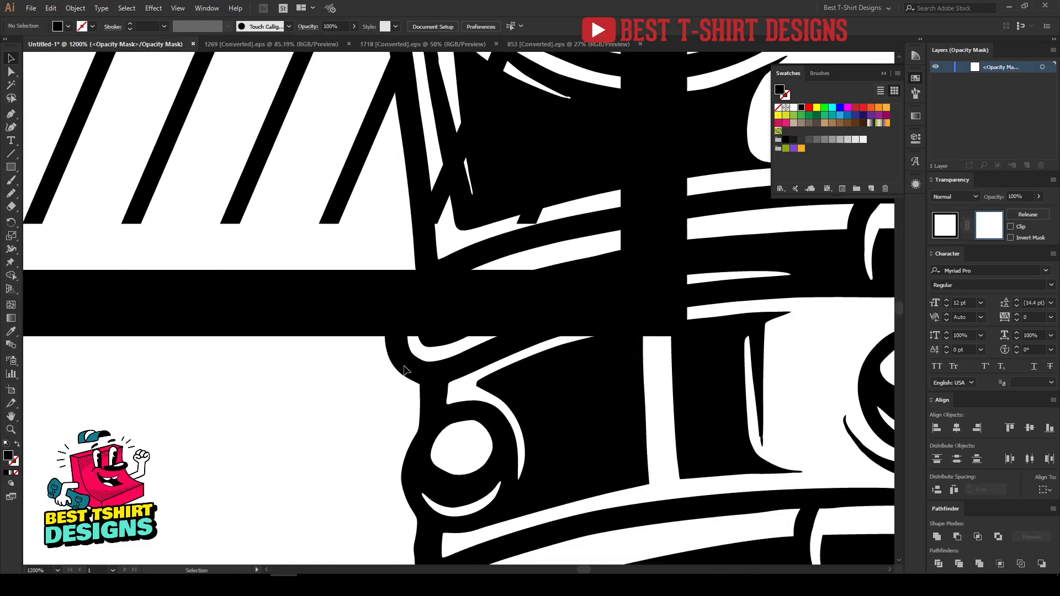
key(n)
mouse_move(434, 374)
mouse_down()
mouse_move(405, 357)
mouse_move(414, 303)
mouse_move(513, 271)
mouse_move(467, 267)
mouse_move(532, 384)
mouse_move(734, 199)
mouse_move(509, 241)
mouse_up()
key(space)
drag(535, 357, 442, 593)
mouse_move(589, 458)
mouse_down()
mouse_move(619, 351)
mouse_move(615, 311)
mouse_move(490, 304)
mouse_move(519, 465)
mouse_up()
scroll(531, 449, down, 1)
scroll(476, 370, up, 7)
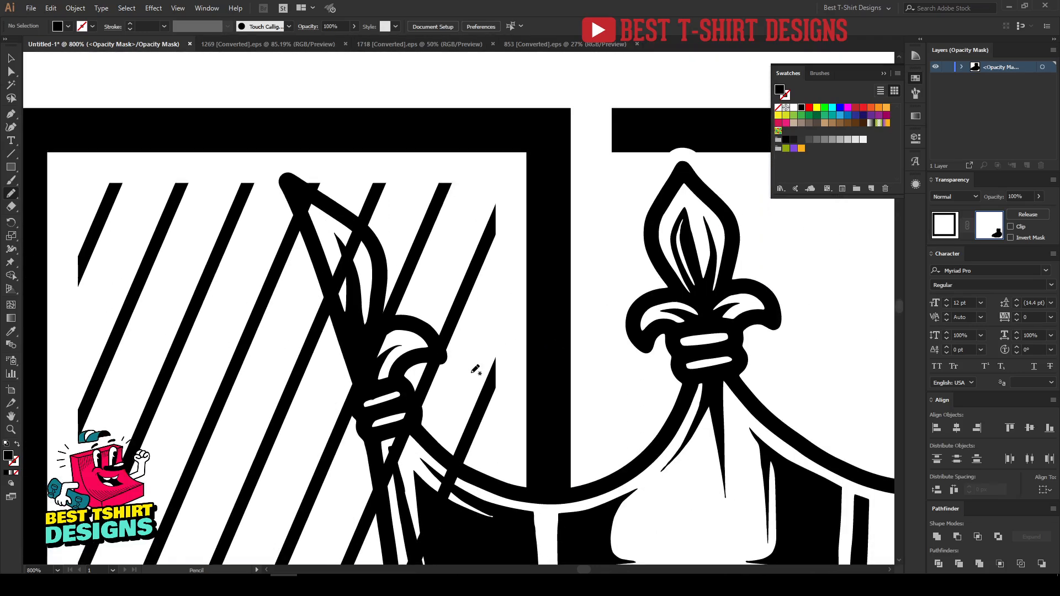
scroll(434, 244, down, 4)
scroll(434, 244, up, 6)
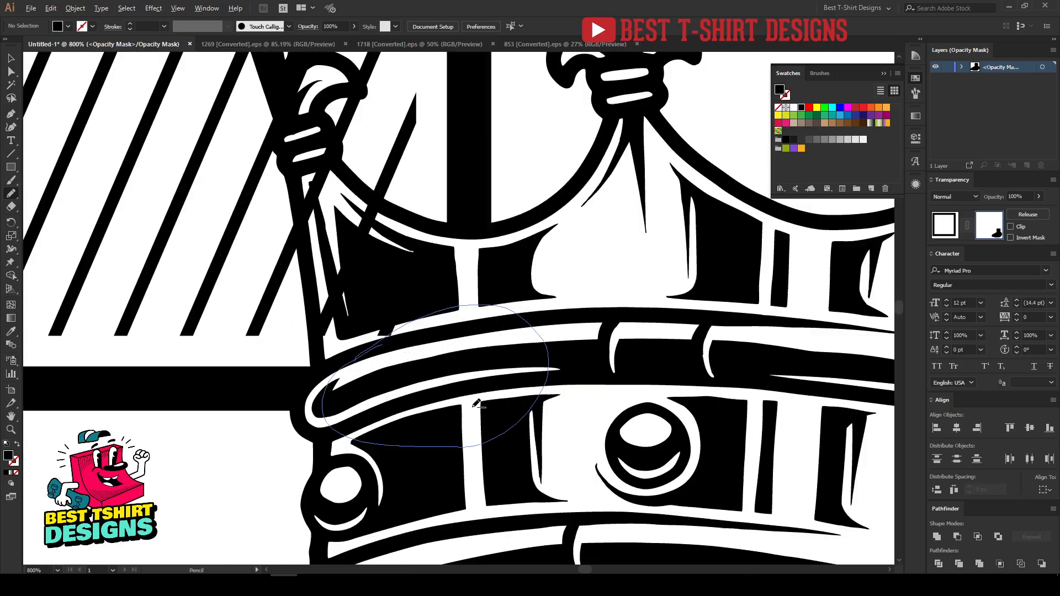
scroll(431, 331, down, 3)
key(v)
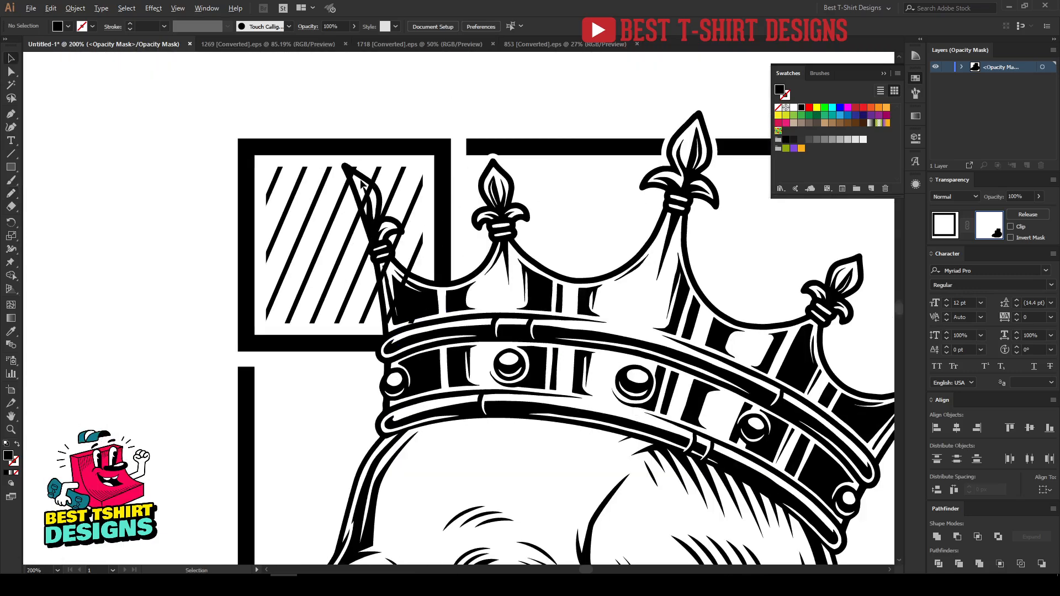
scroll(362, 184, down, 3)
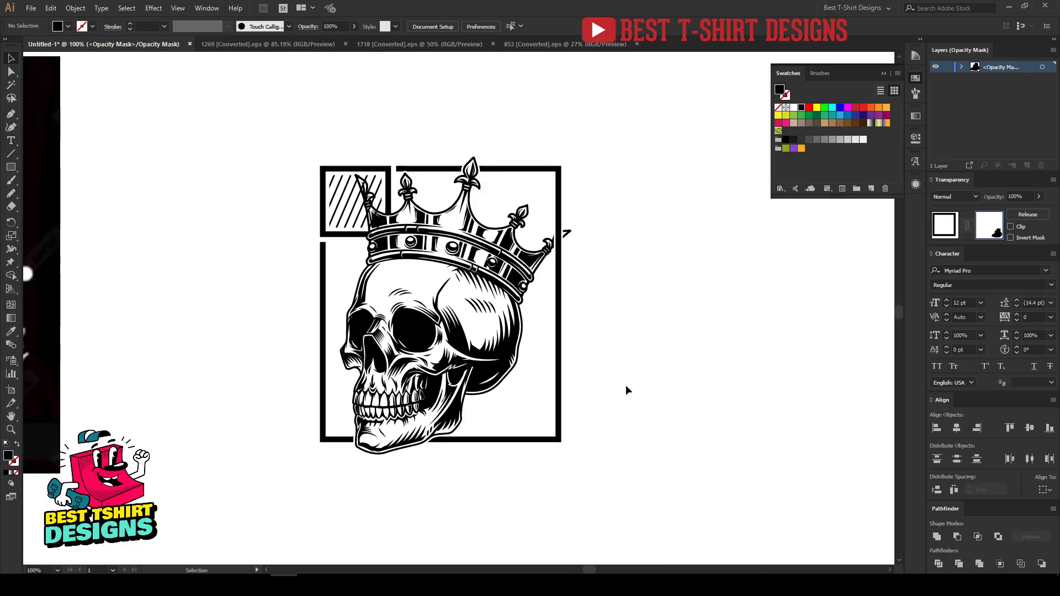
click(943, 230)
Copy the crown-shaped path from the large frame's opacity mask and return to the artwork.
click(558, 337)
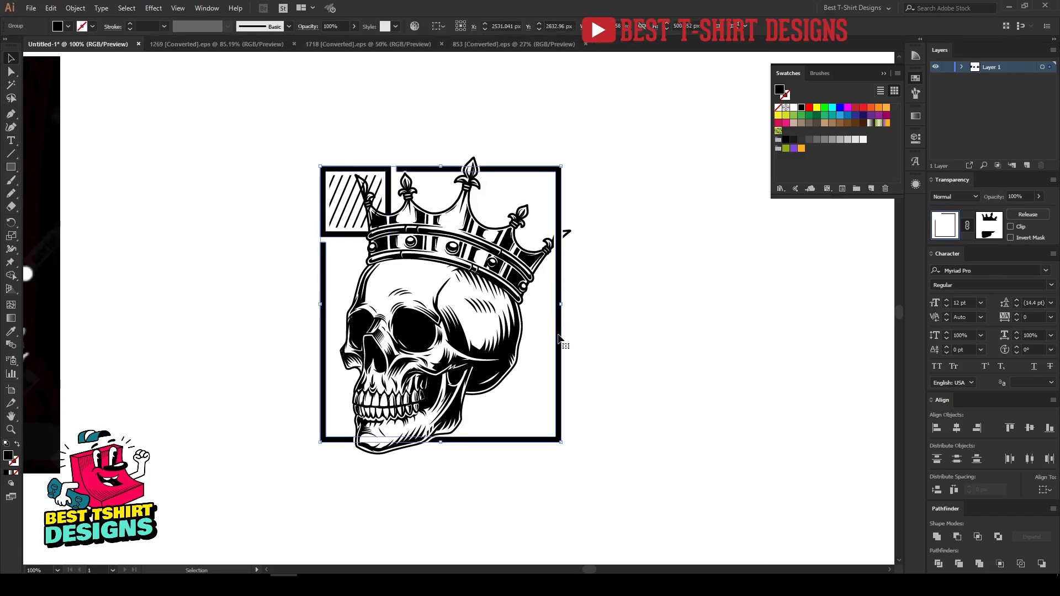
click(989, 229)
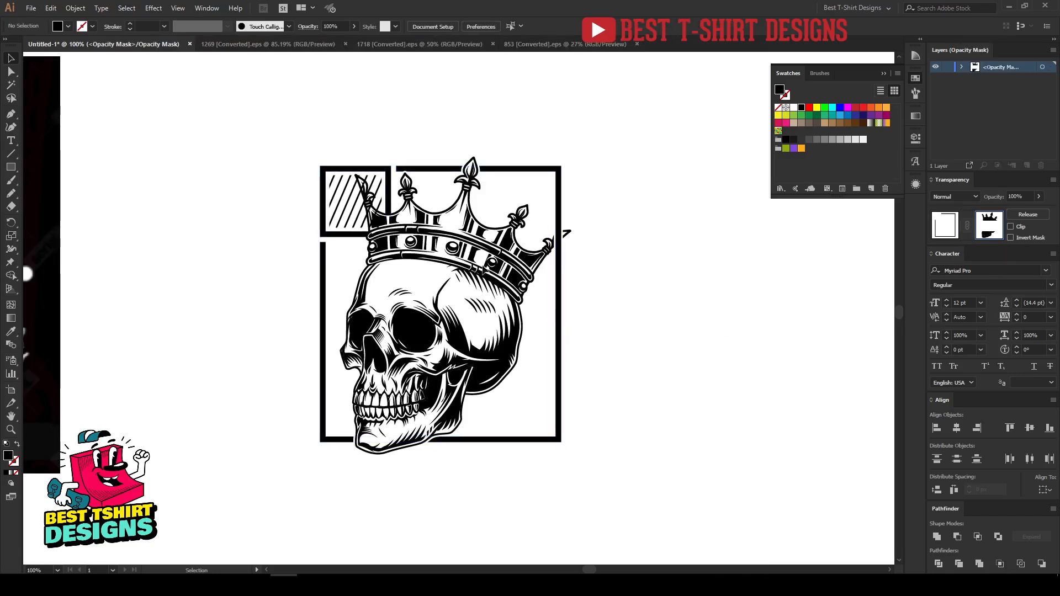
click(419, 211)
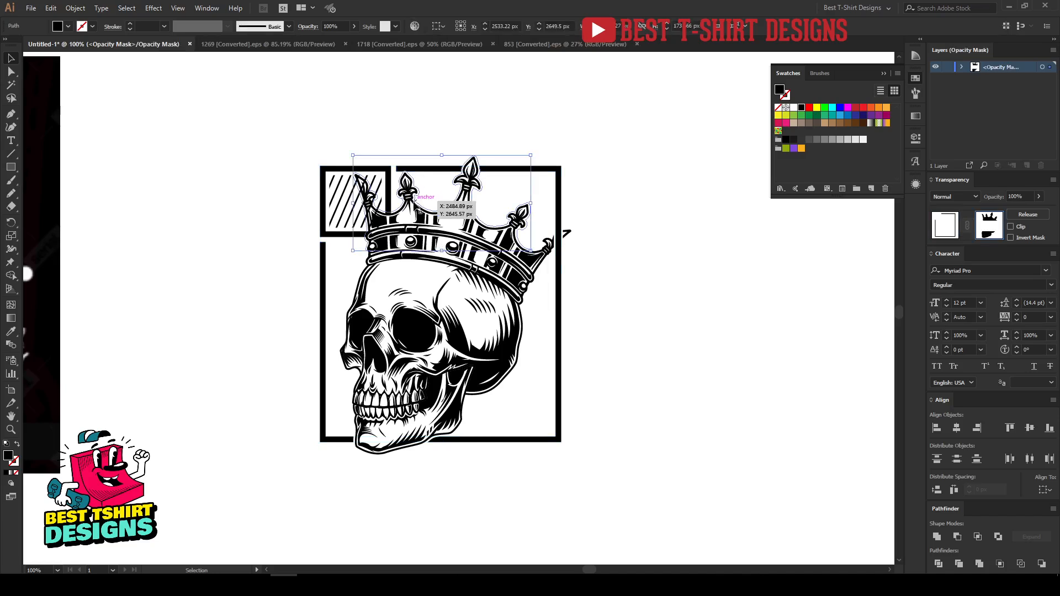
click(946, 230)
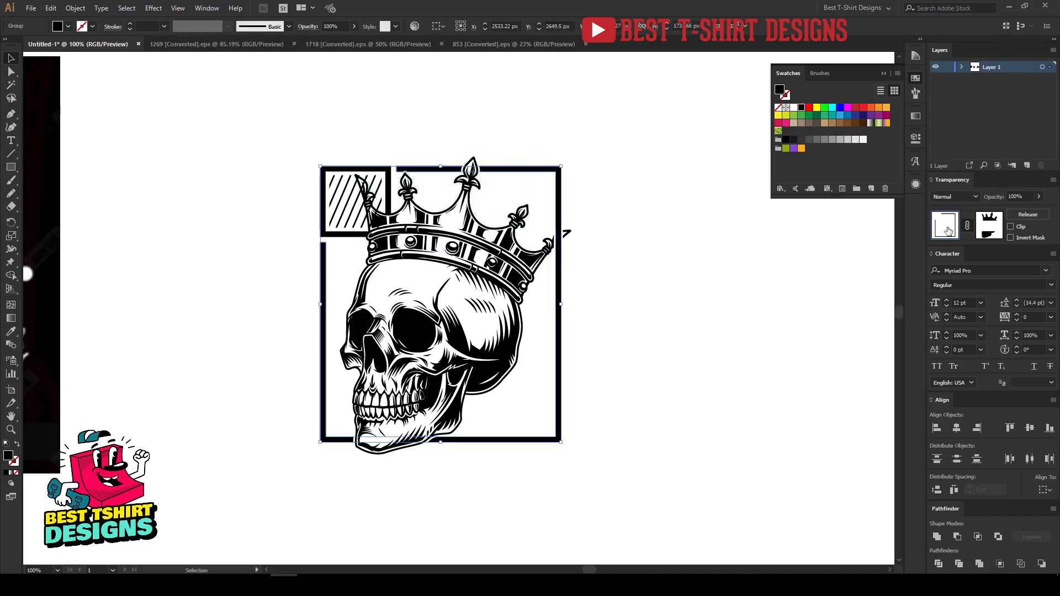
Paste the crown-shaped path in place into the corner square's opacity mask and leave mask editing.
click(346, 234)
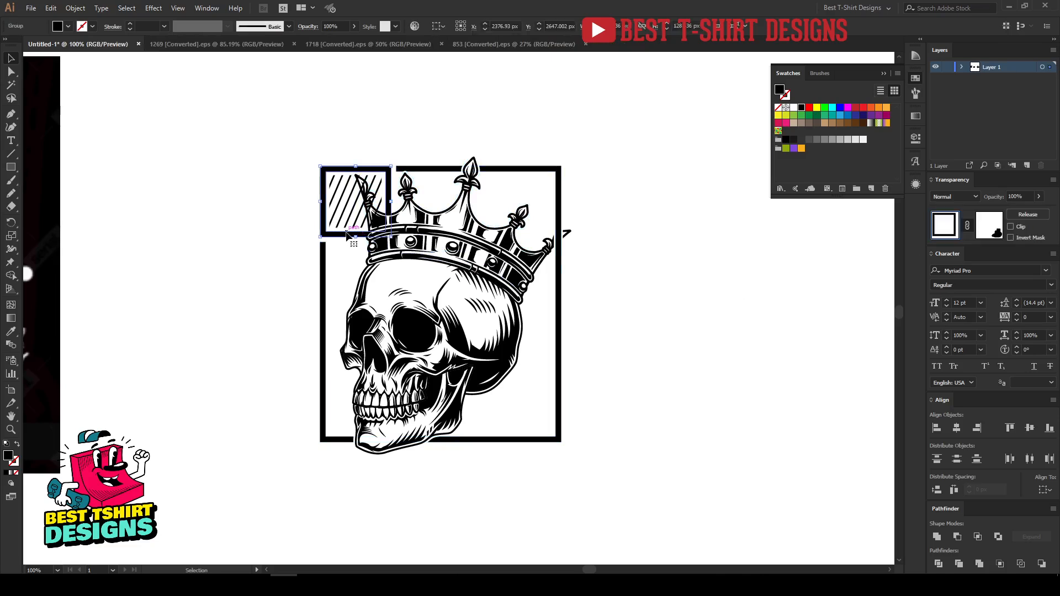
click(991, 228)
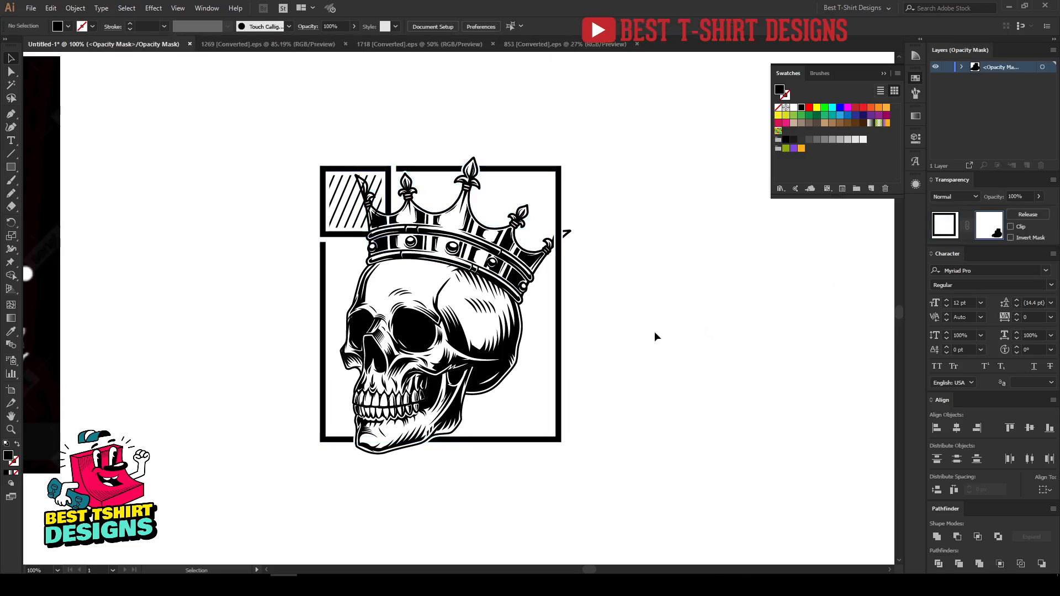
key(ctrl+f)
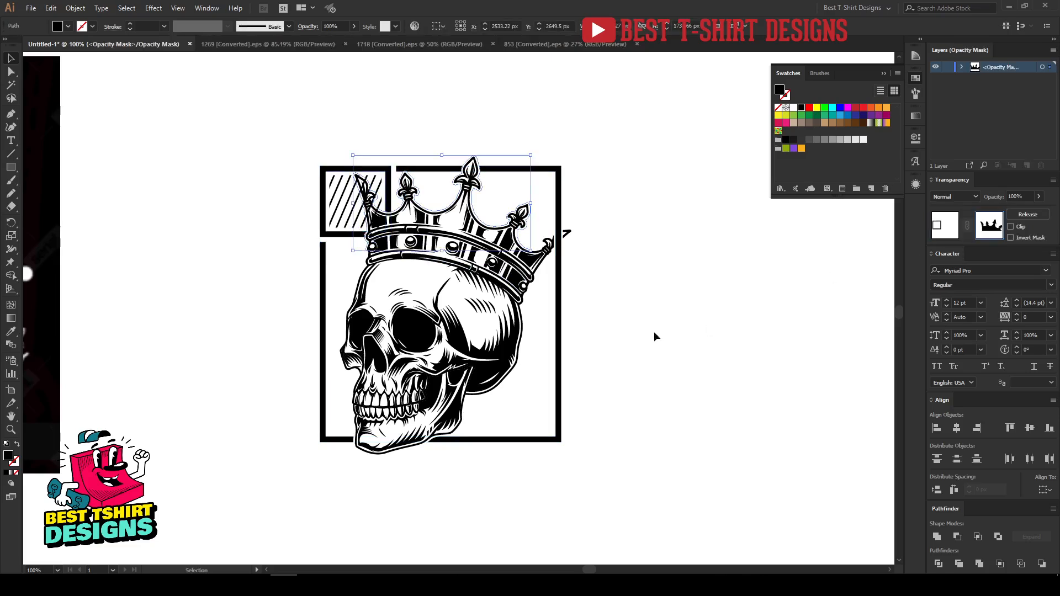
click(654, 332)
scroll(396, 232, up, 2)
scroll(396, 233, up, 3)
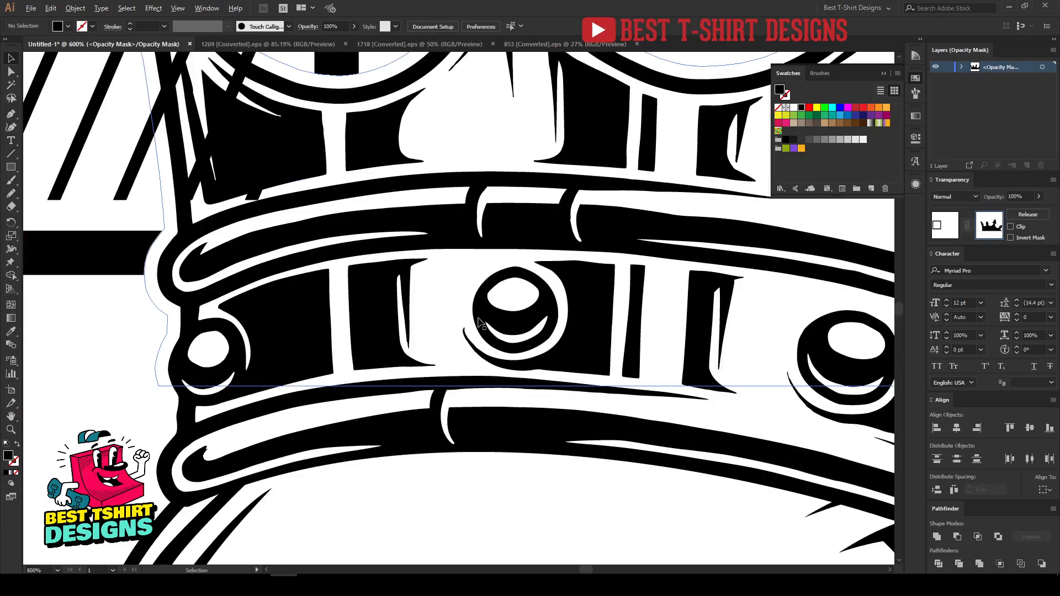
scroll(478, 320, down, 3)
scroll(436, 216, up, 2)
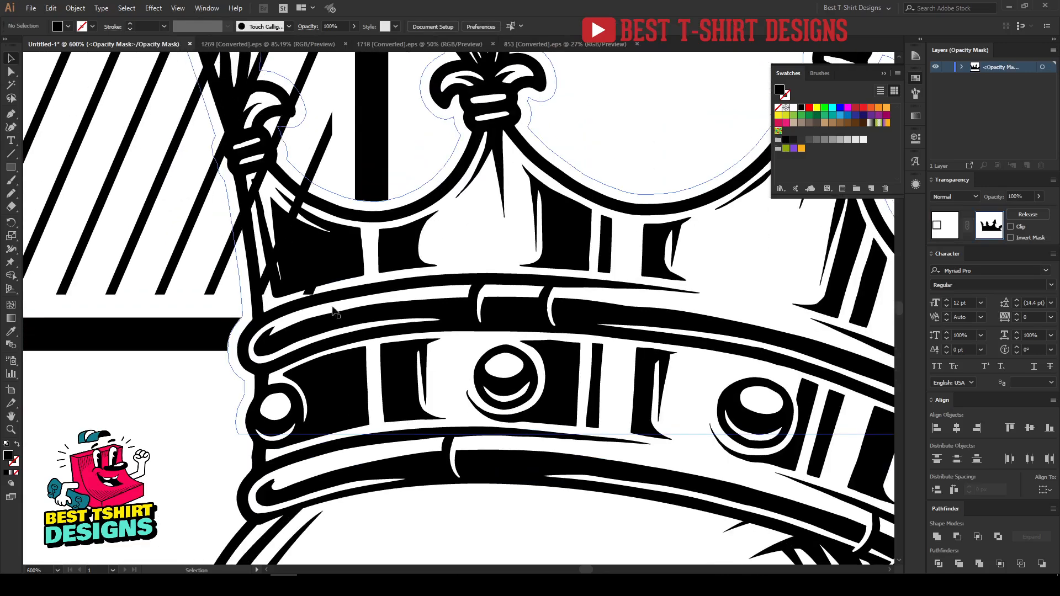
scroll(327, 312, down, 5)
click(934, 232)
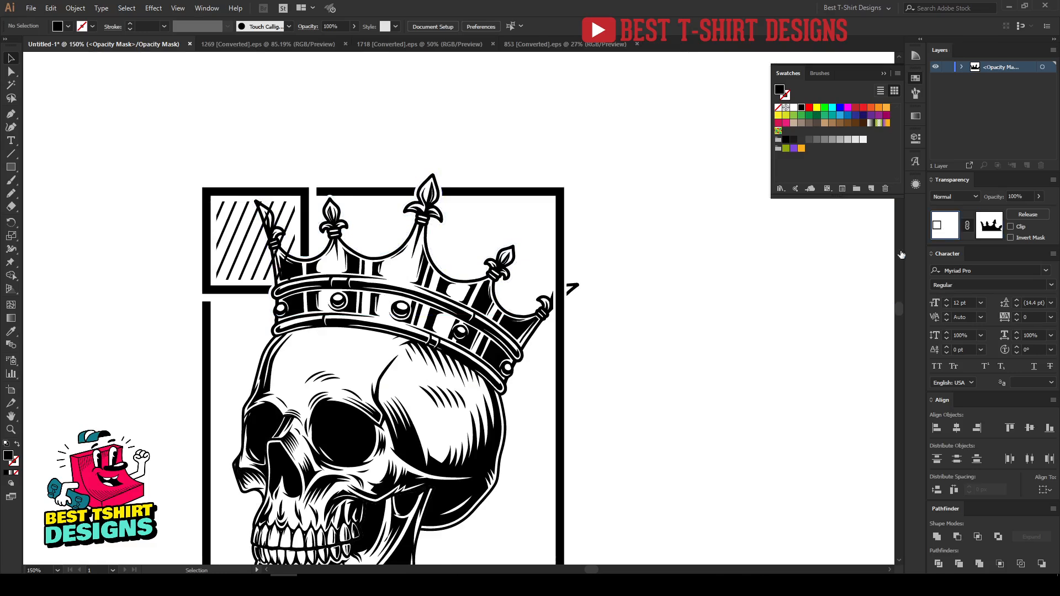
Draw a horizontal line across the skull's teeth, extending past both sides of the frame, with a 10 pt black stroke.
scroll(505, 248, down, 1)
scroll(617, 336, down, 1)
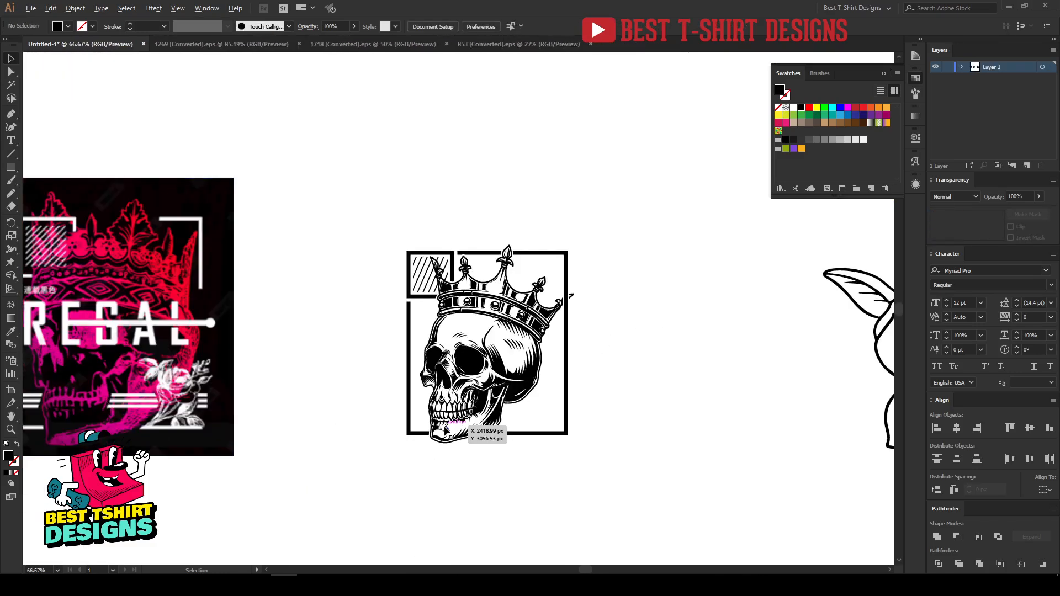
scroll(507, 436, up, 2)
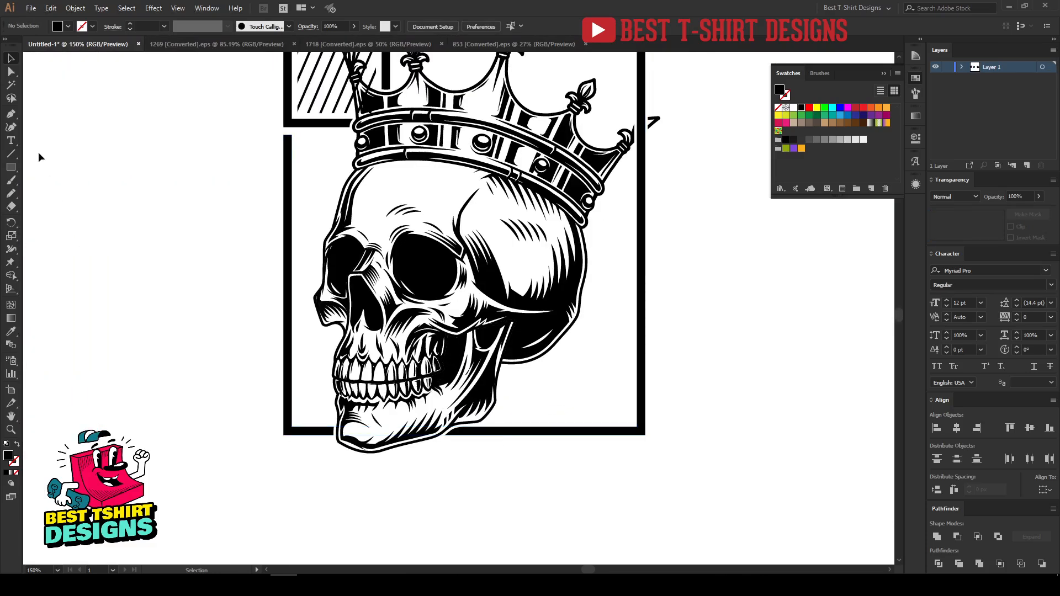
click(14, 154)
drag(255, 368, 660, 368)
key(v)
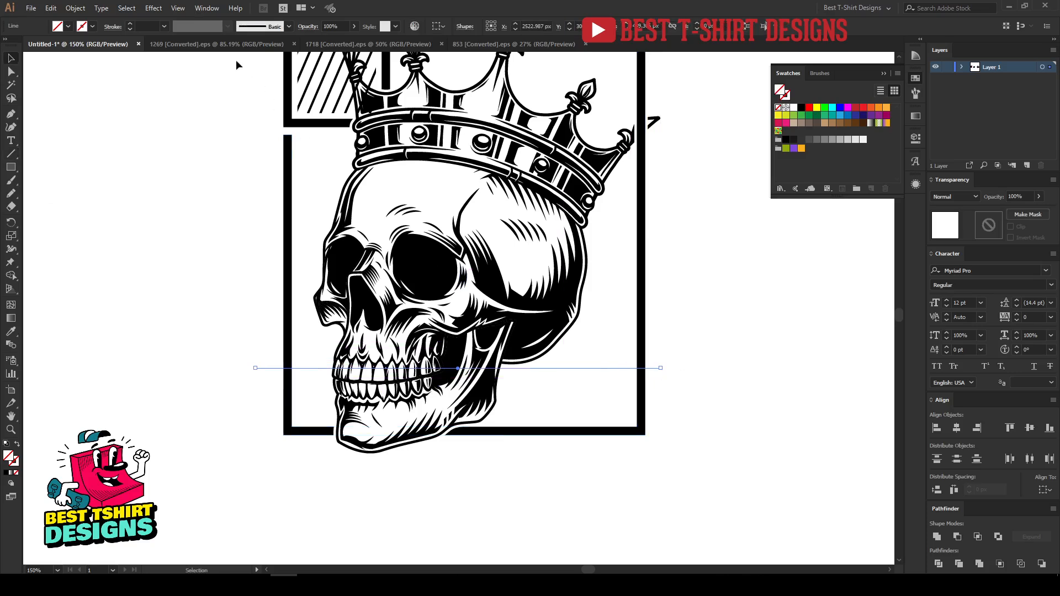
scroll(151, 28, up, 14)
scroll(152, 28, down, 1)
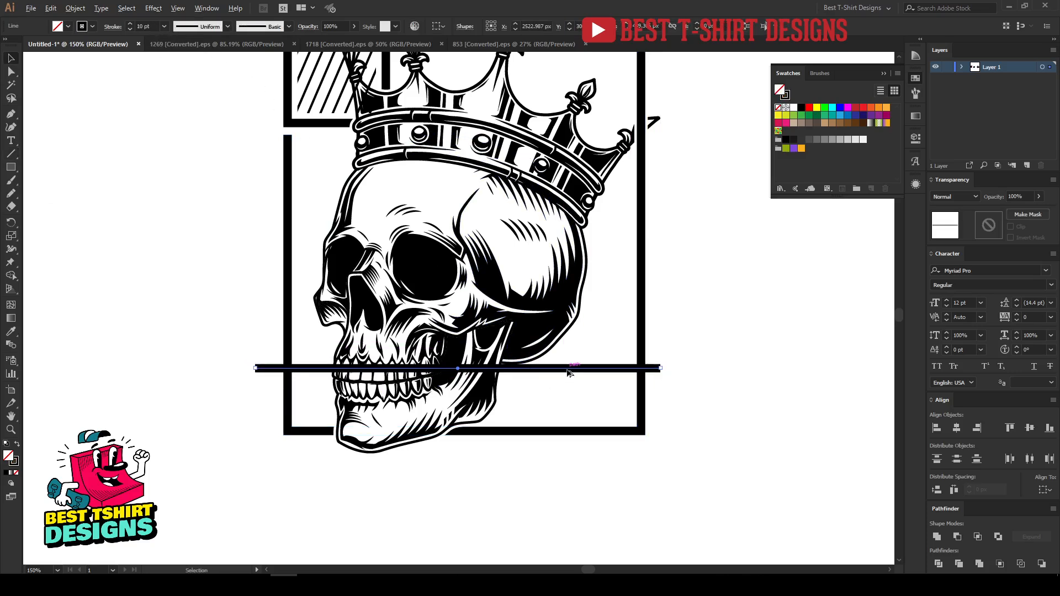
Duplicate the horizontal line just below itself and repeat the copy to make three evenly spaced lines.
drag(568, 376, 569, 383)
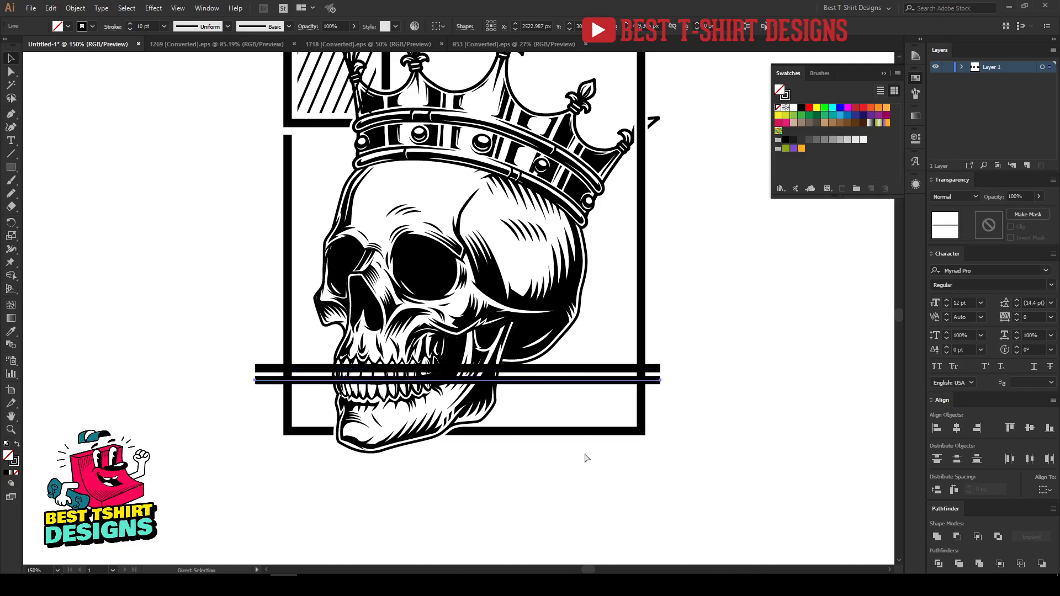
key(ctrl+d)
click(603, 345)
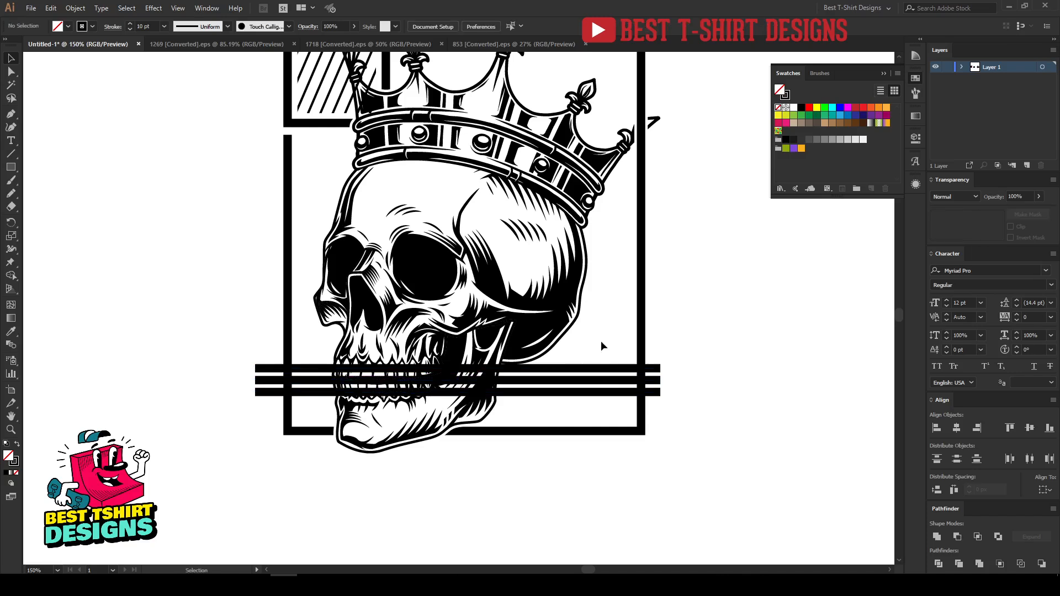
drag(661, 387, 652, 408)
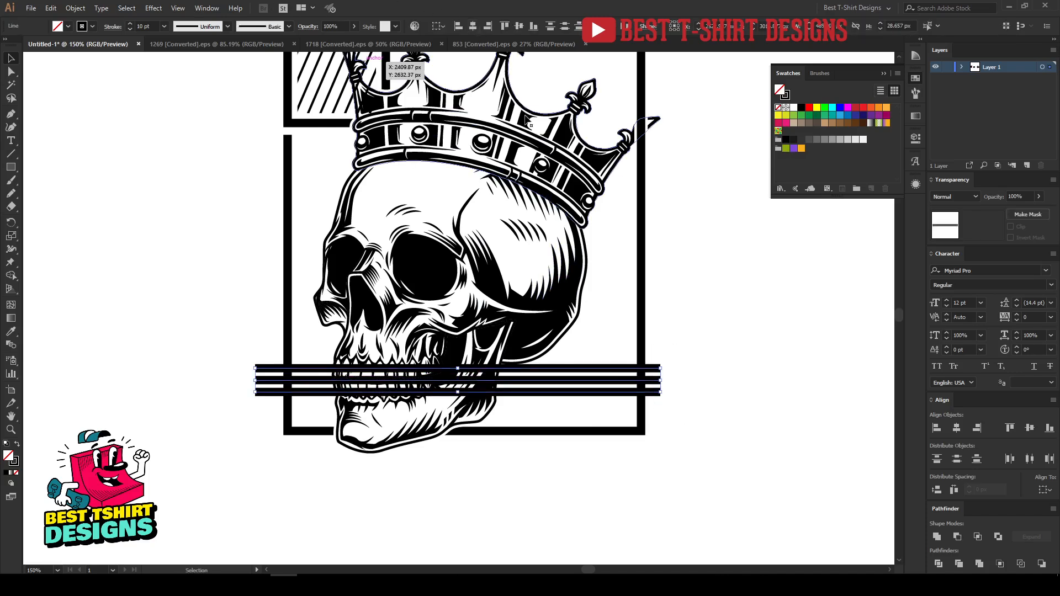
click(699, 264)
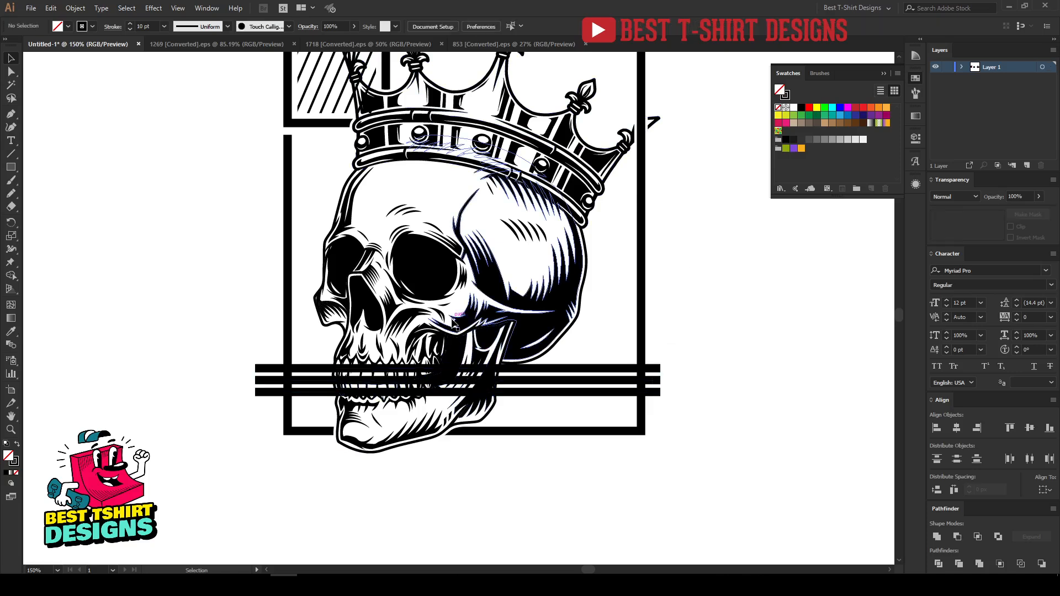
Move the three horizontal lines up together so they cross the skull's upper teeth.
drag(665, 413, 651, 341)
key(Up)
key(Up)
key(Up)
key(Up)
key(Up)
key(Up)
key(Up)
key(Up)
key(Up)
key(Up)
key(Up)
key(Up)
key(Up)
key(Up)
key(Up)
key(Up)
key(Up)
key(Up)
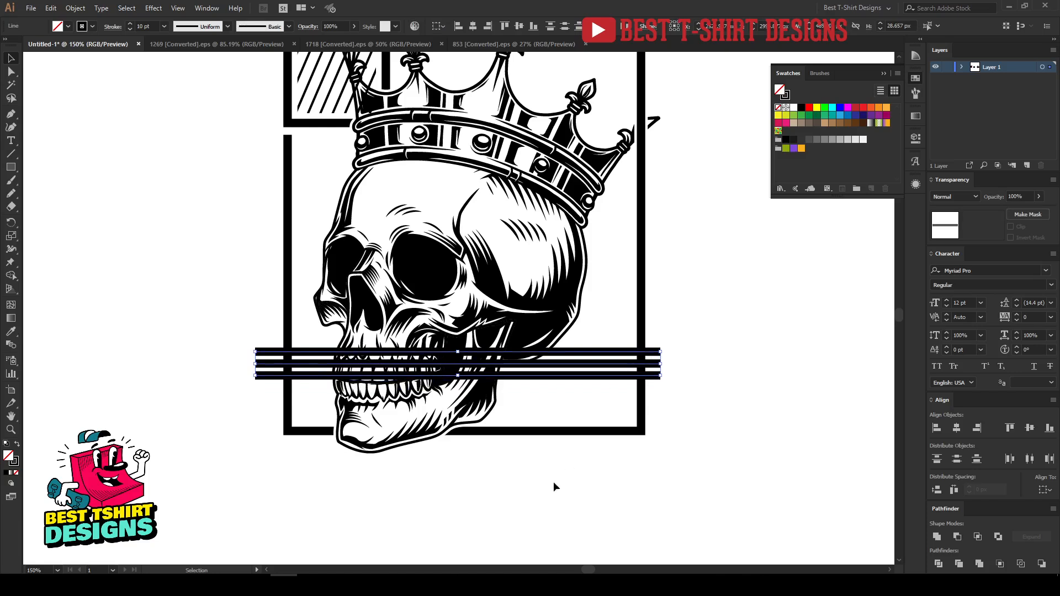
click(540, 403)
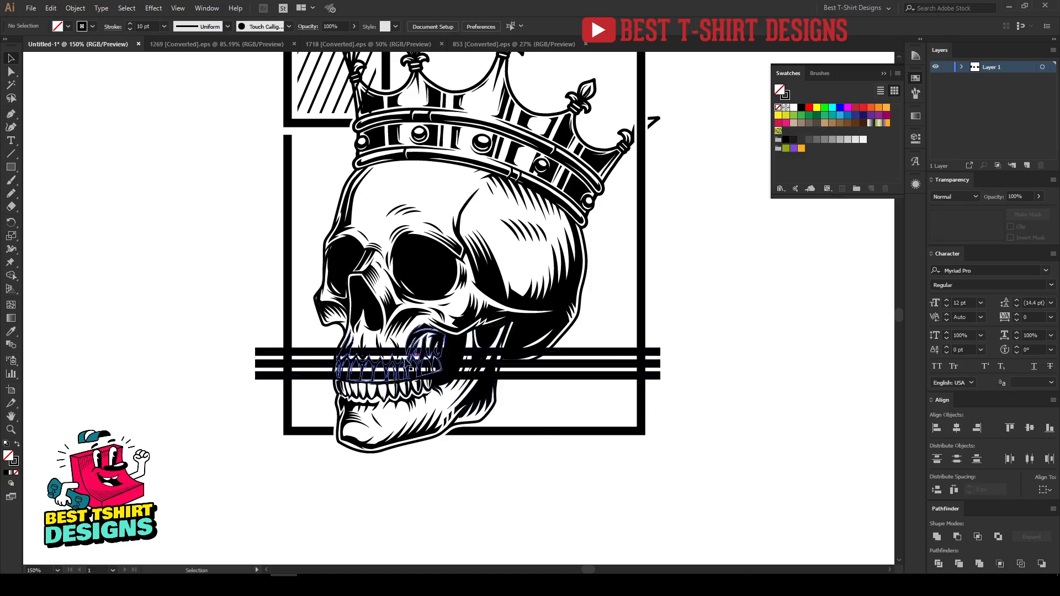
Add an opacity mask to the three horizontal lines, with clipping turned off.
drag(659, 381, 657, 398)
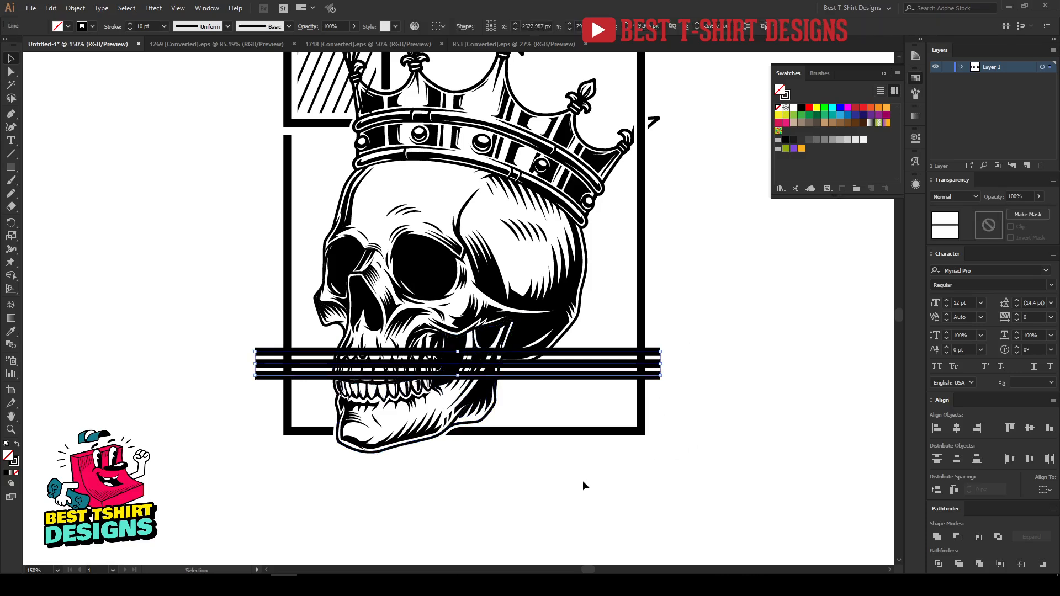
click(988, 225)
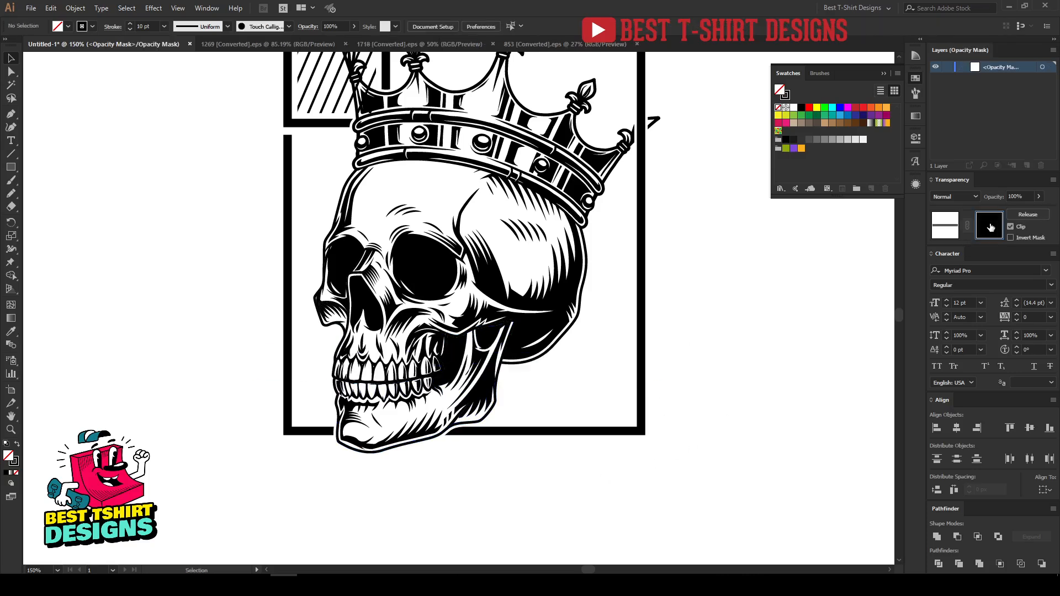
scroll(419, 375, up, 4)
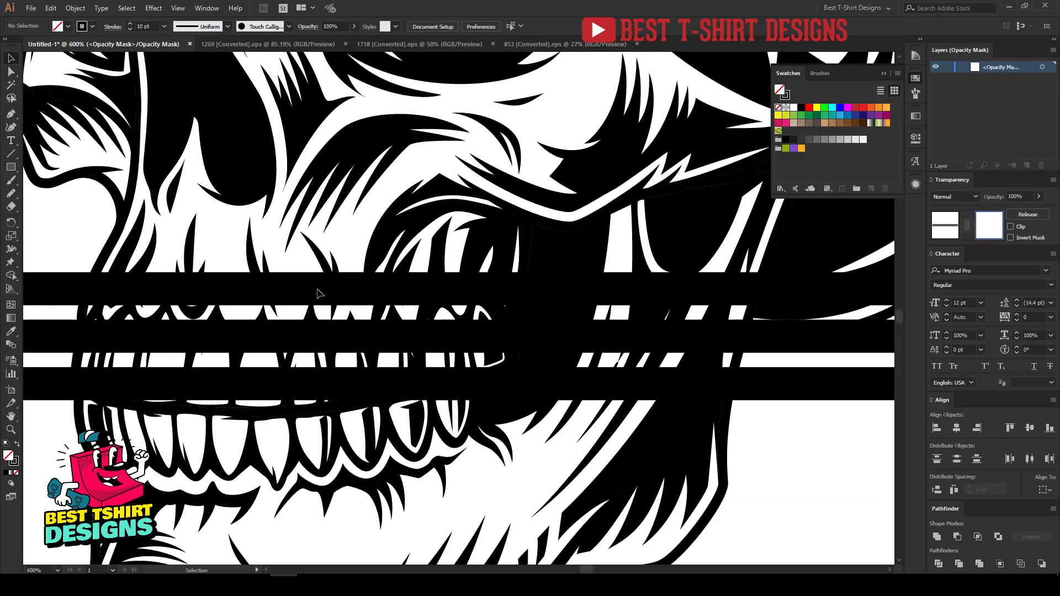
Draw freehand black-filled, strokeless Pencil shapes in the mask to hide the lines over the upper teeth, and leave mask editing.
key(n)
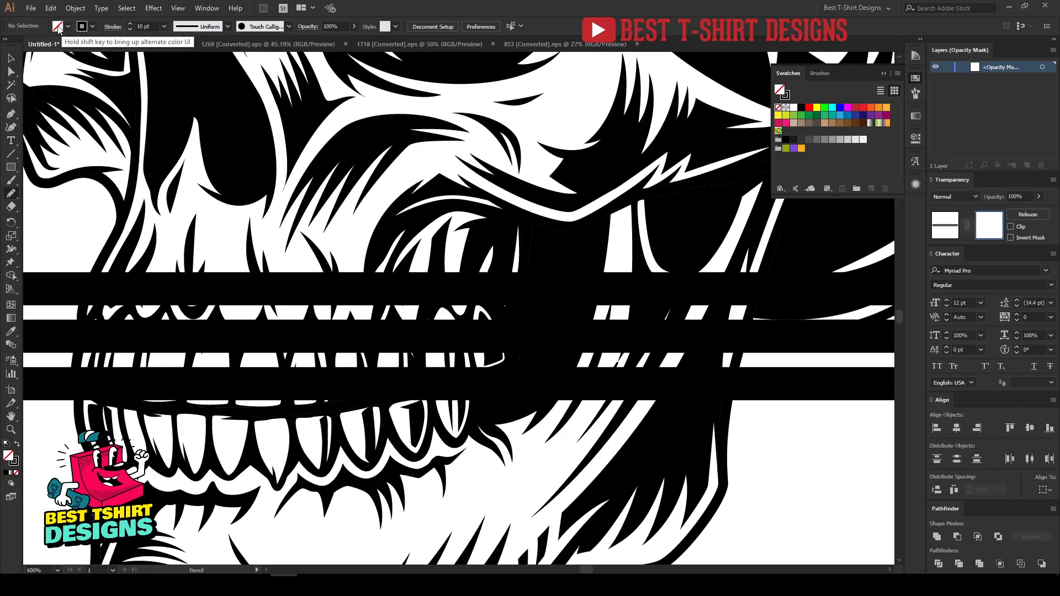
key(shift+x)
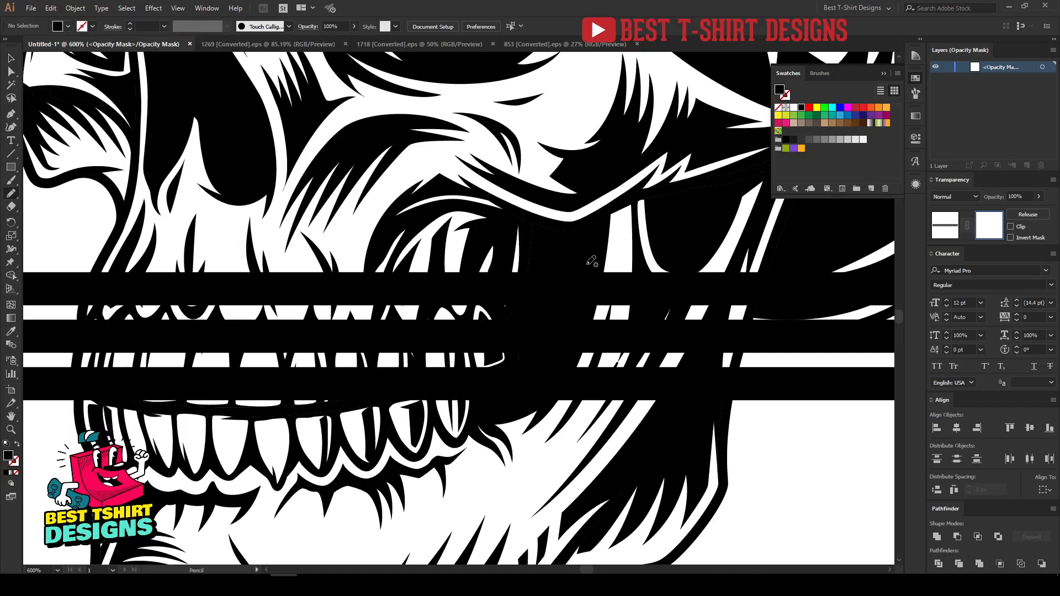
mouse_move(565, 243)
mouse_down()
mouse_move(564, 320)
mouse_move(529, 392)
mouse_move(367, 428)
mouse_move(303, 243)
mouse_move(582, 242)
mouse_up()
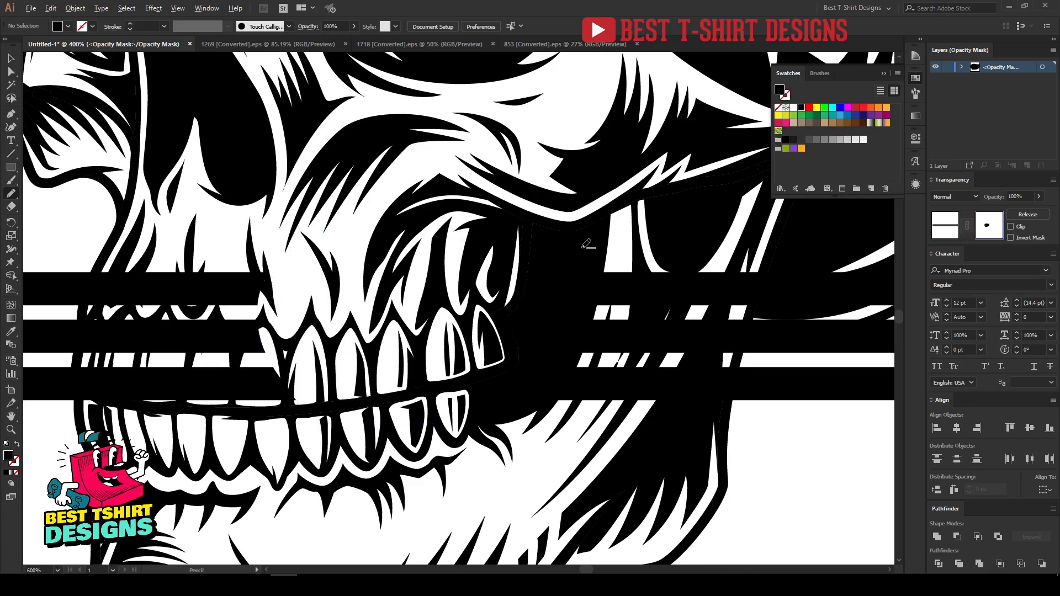
scroll(582, 248, down, 1)
scroll(231, 332, up, 3)
mouse_move(365, 118)
mouse_down()
mouse_move(313, 133)
mouse_move(286, 174)
mouse_move(268, 296)
mouse_move(269, 412)
mouse_move(409, 453)
mouse_move(658, 450)
mouse_move(773, 356)
mouse_move(721, 194)
mouse_move(620, 106)
mouse_move(390, 96)
mouse_move(365, 118)
mouse_up()
scroll(260, 180, down, 4)
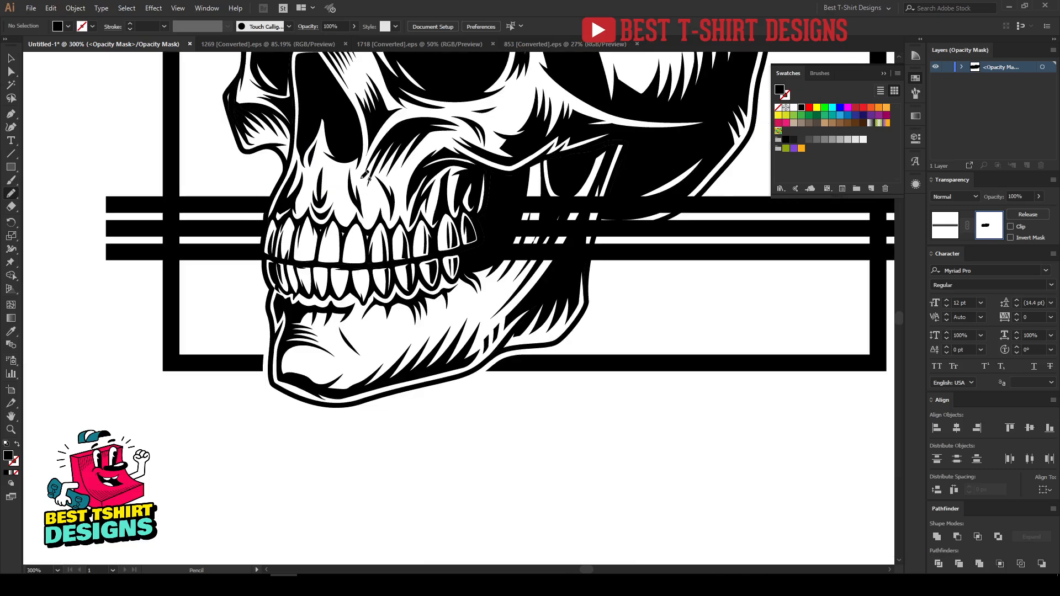
scroll(392, 257, down, 1)
key(v)
scroll(446, 433, down, 1)
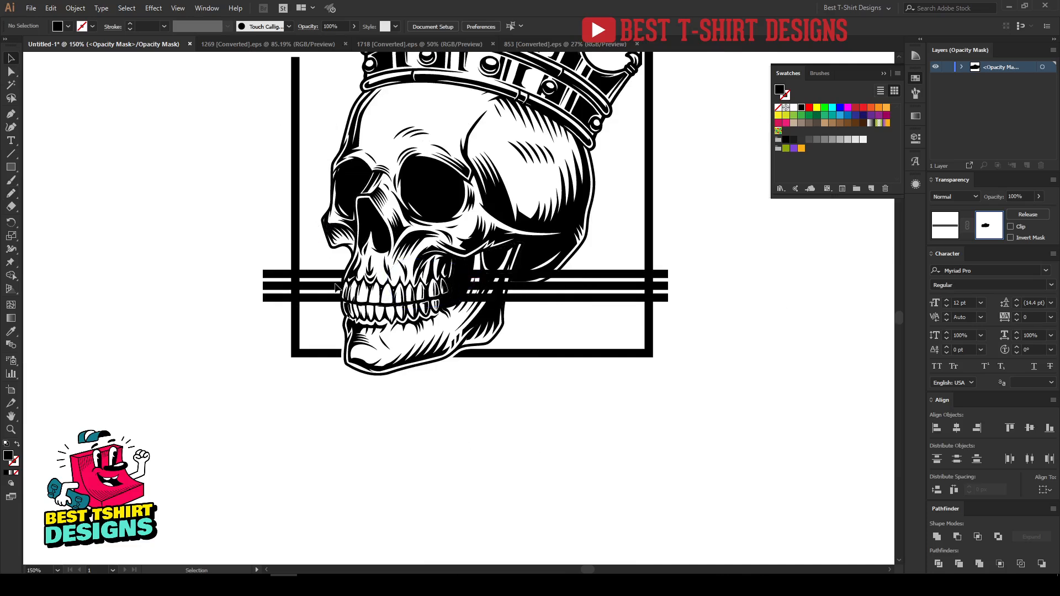
click(945, 225)
key(ctrl+1)
click(611, 428)
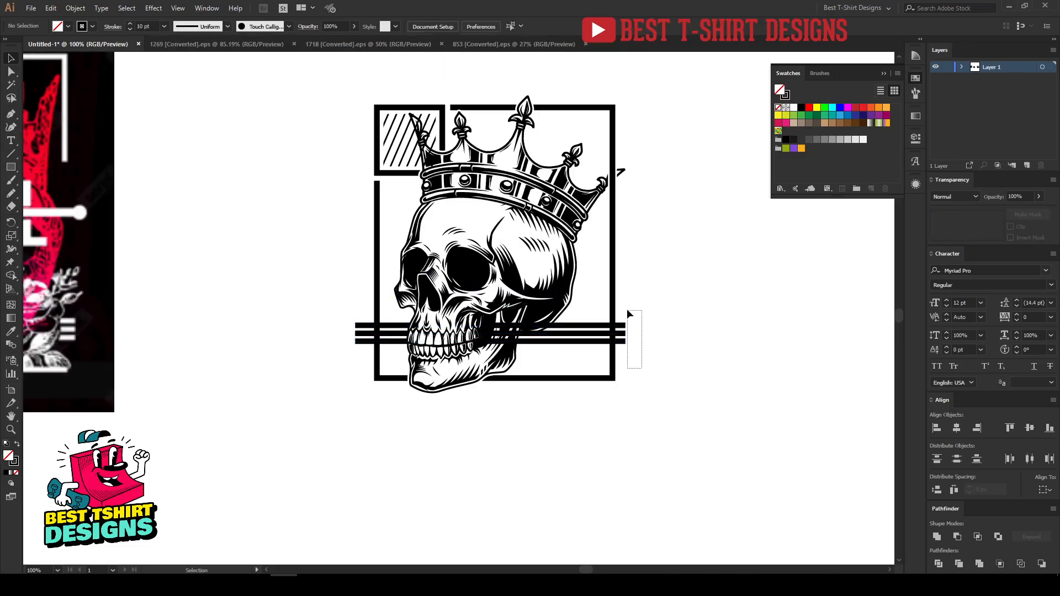
Center the three horizontal lines horizontally on the large frame, using the frame as the key object.
drag(620, 289, 621, 289)
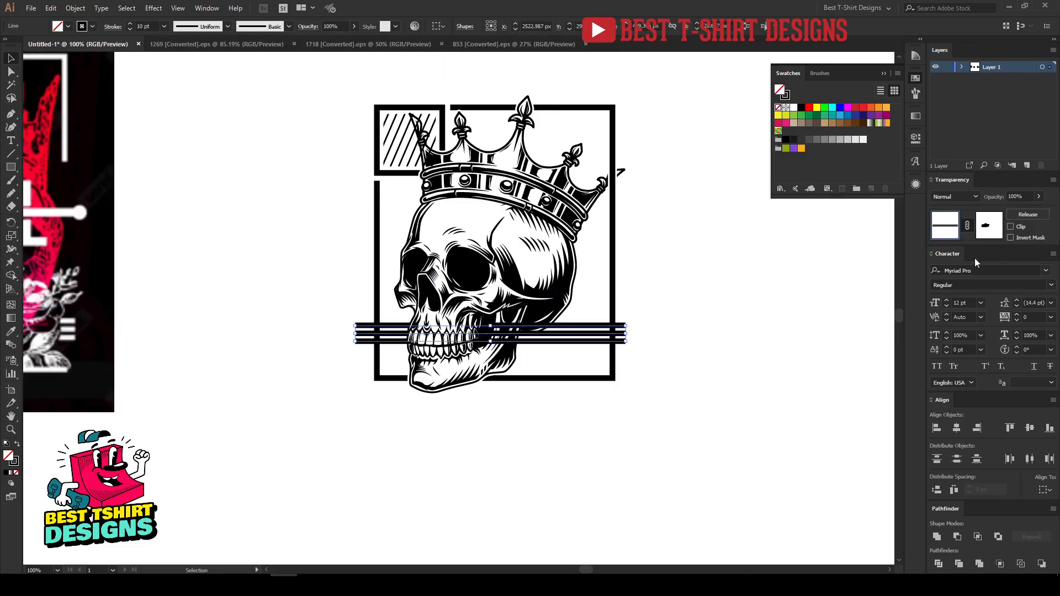
shift+click(614, 264)
shift+click(614, 265)
click(614, 265)
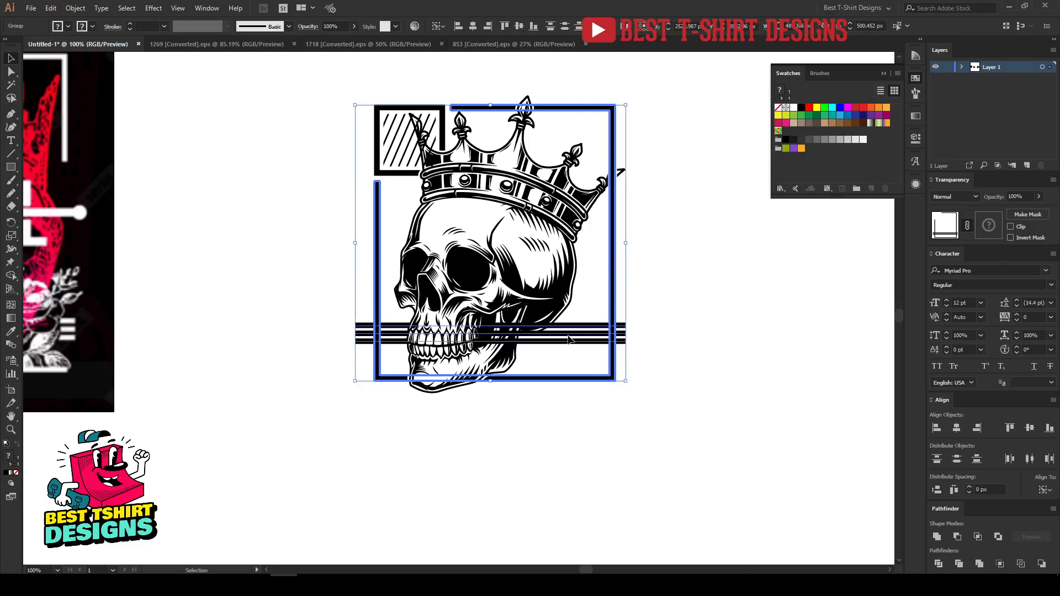
click(474, 25)
click(681, 269)
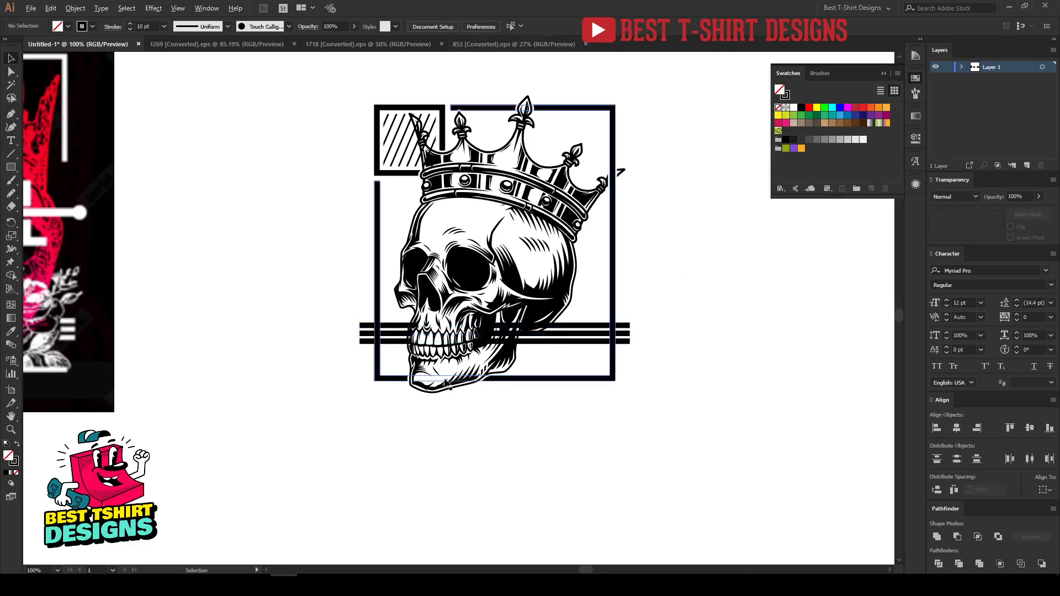
Nudge the shapes in the lines' opacity mask left to match the skull's jaw edge, and return to the artwork.
key(ctrl+plus)
click(704, 292)
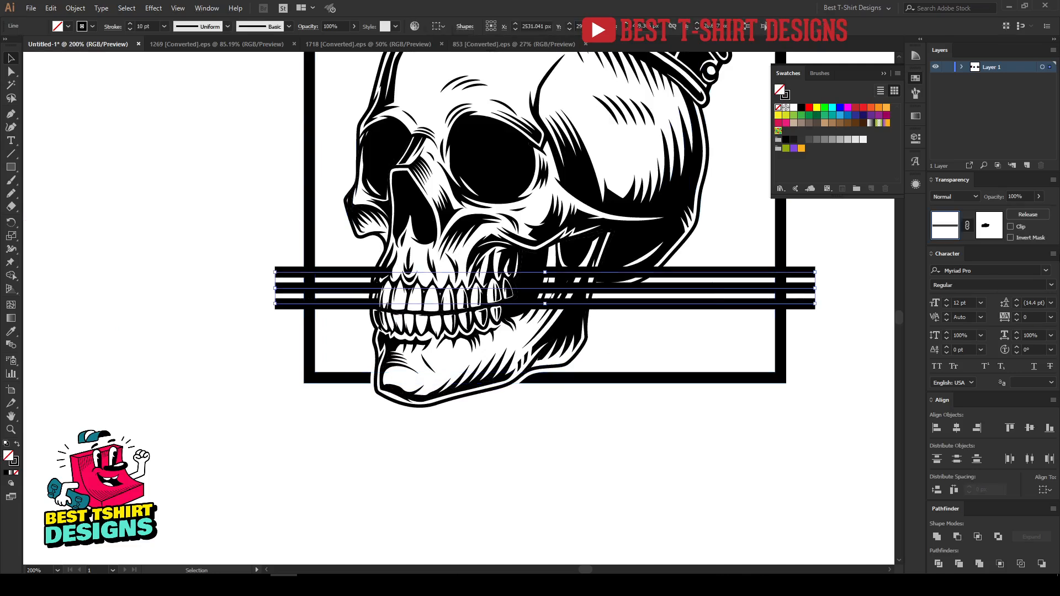
click(995, 227)
key(ctrl+a)
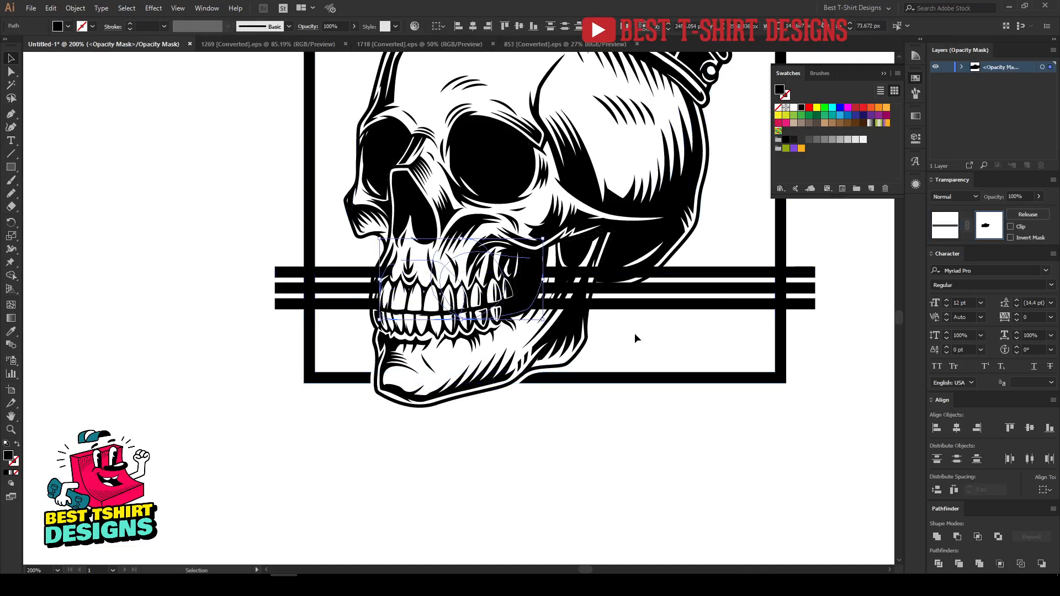
scroll(403, 324, up, 3)
key(Left)
key(Left)
key(Left)
key(Left)
key(Left)
key(Left)
key(Left)
key(Left)
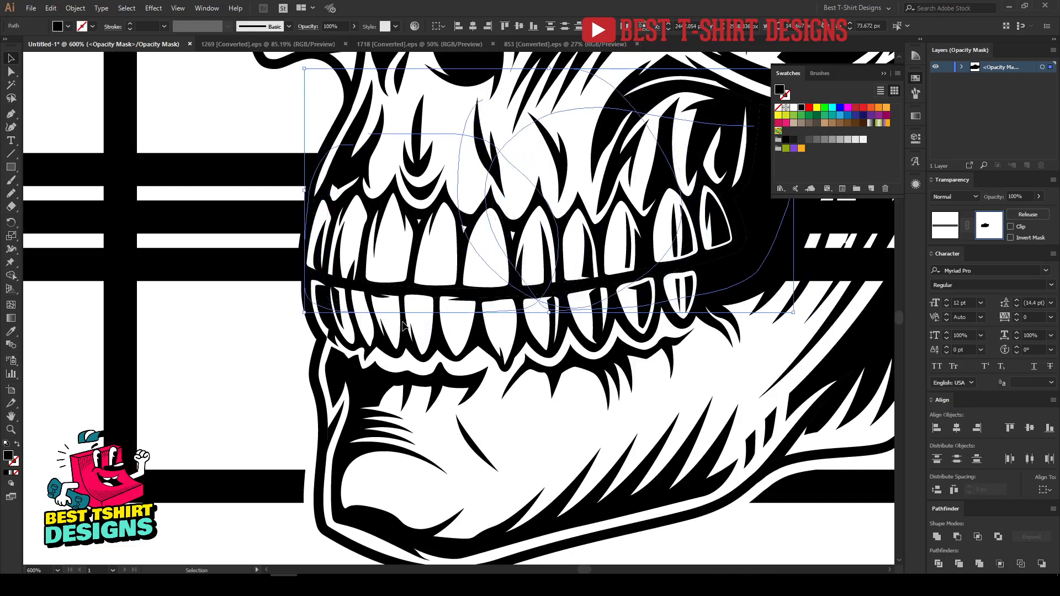
scroll(399, 327, down, 3)
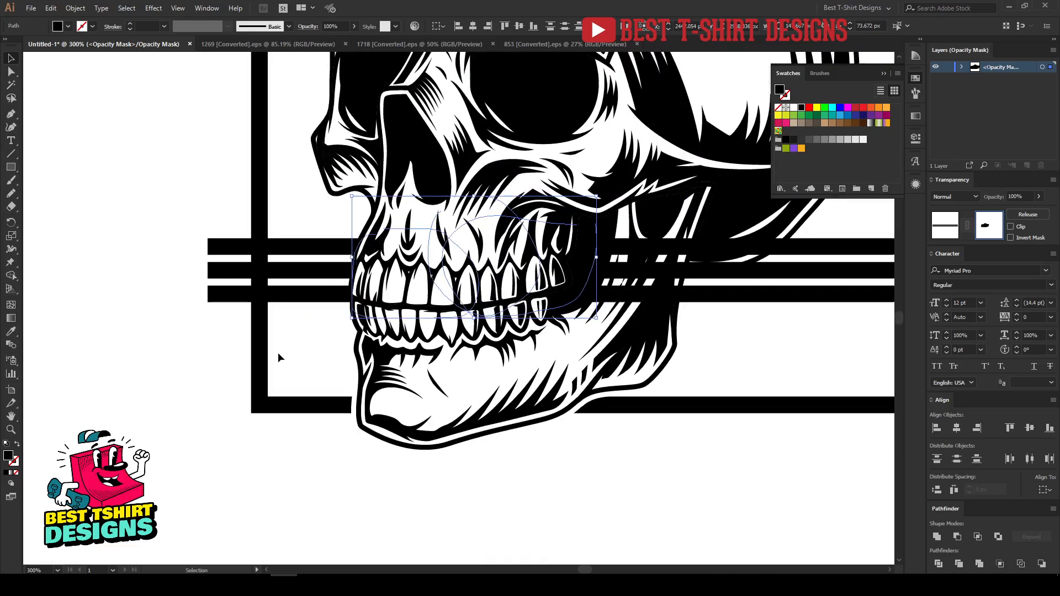
click(277, 353)
scroll(332, 351, down, 2)
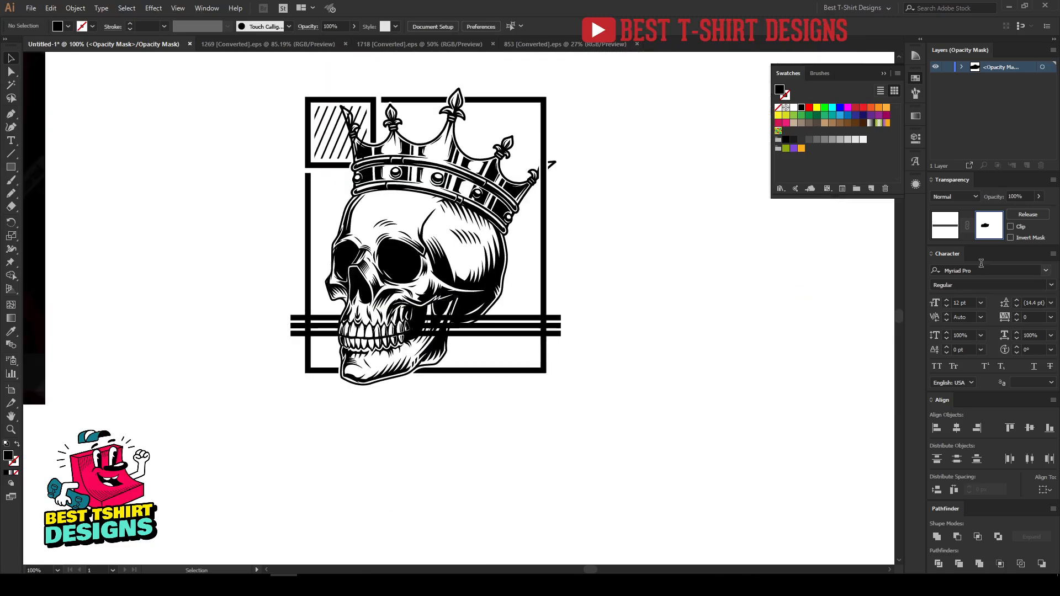
click(944, 227)
click(601, 397)
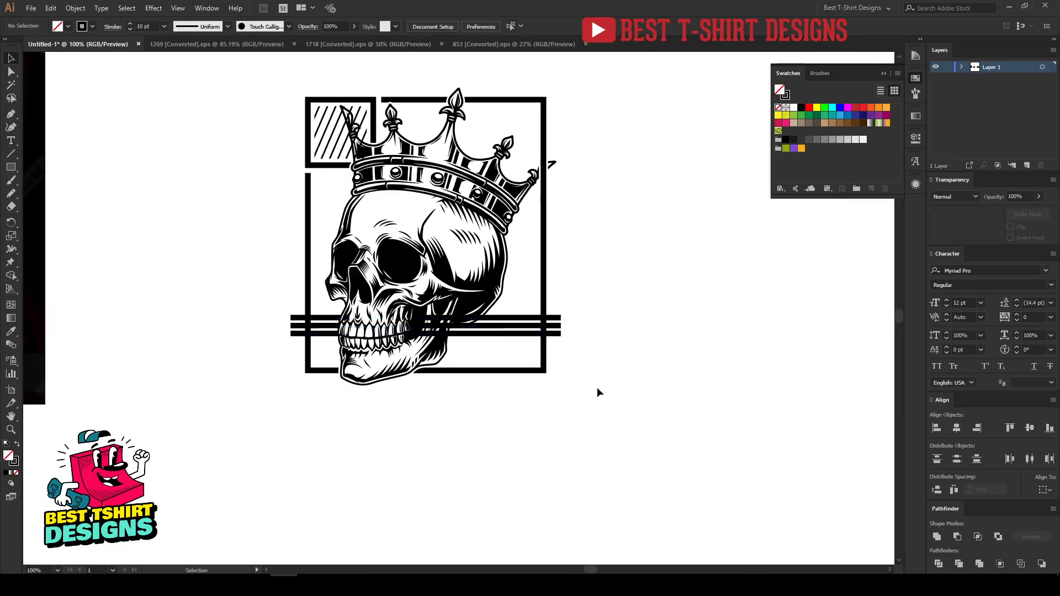
Scale down and rotate the flower outline and place it just beside the crowned skull.
scroll(597, 388, up, 1)
scroll(340, 419, down, 3)
click(624, 399)
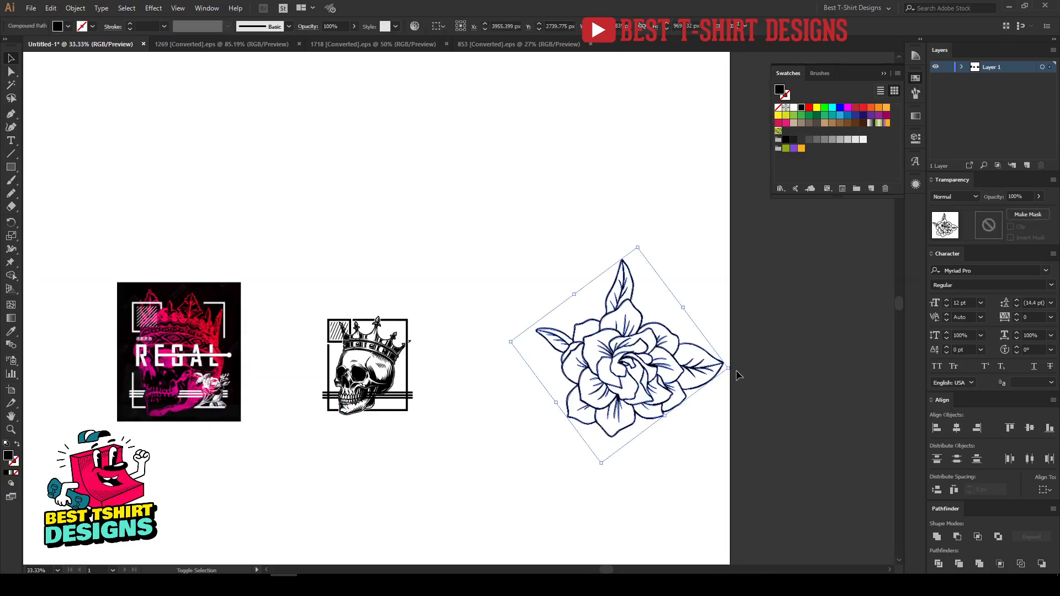
drag(733, 370, 728, 318)
drag(702, 354, 483, 385)
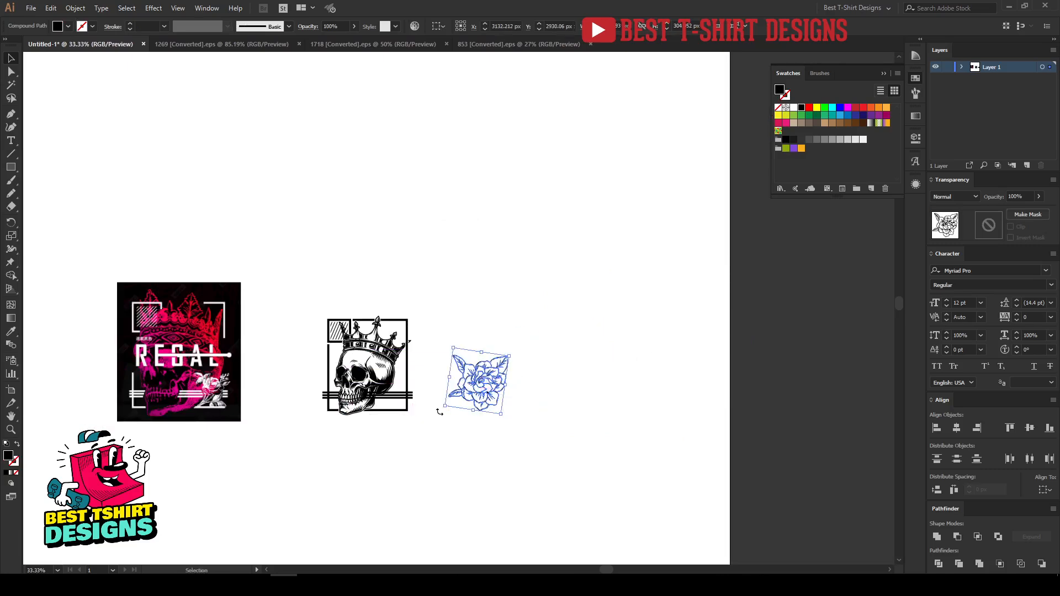
click(368, 470)
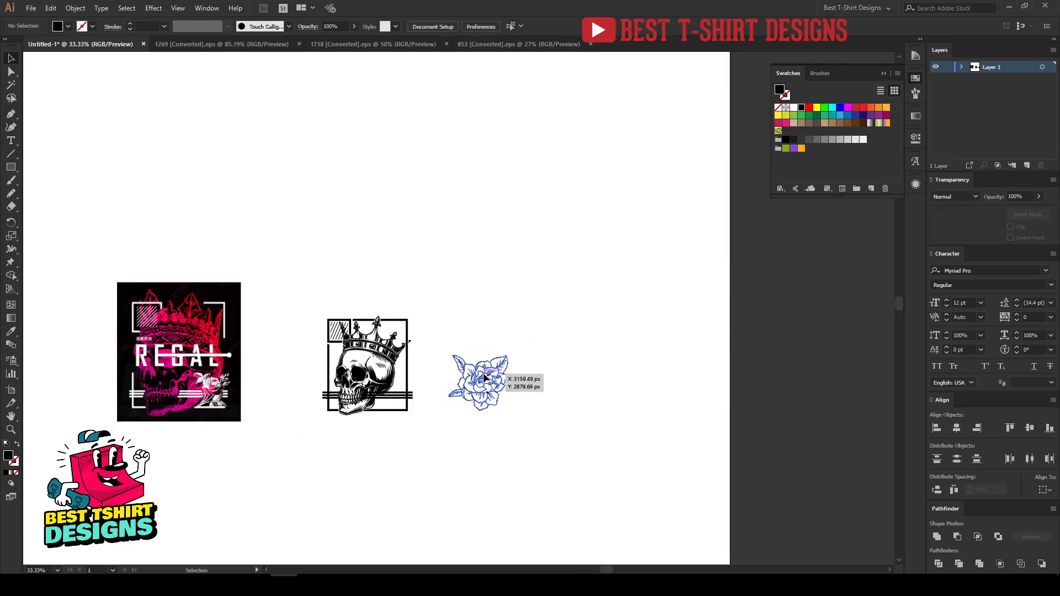
Move the flower outline off the artboard onto the empty canvas.
drag(482, 380, 679, 306)
click(671, 378)
scroll(395, 321, up, 3)
click(611, 350)
scroll(303, 353, down, 3)
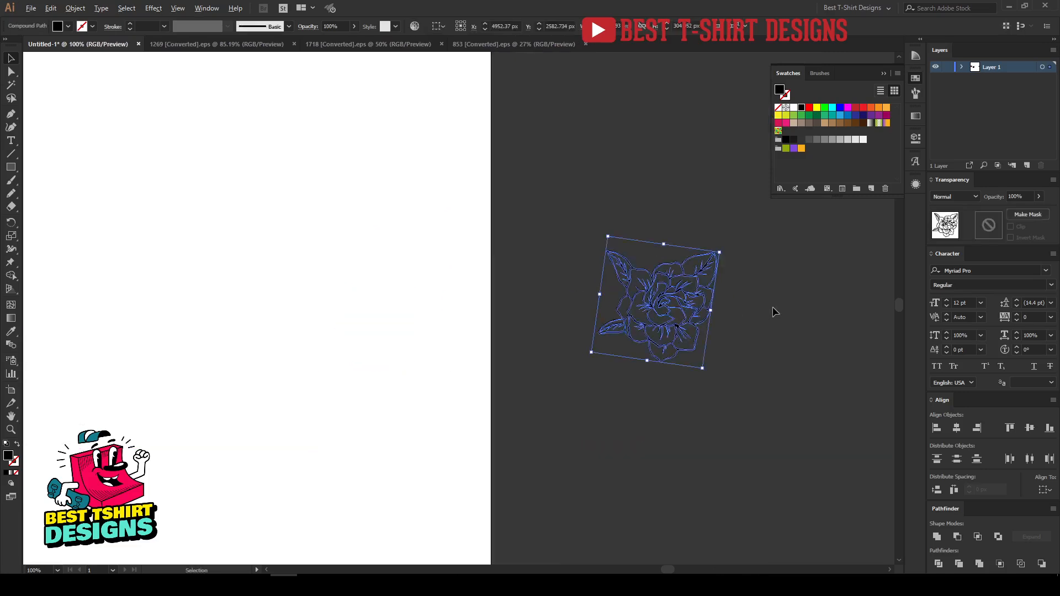
Draw a white, strokeless rectangle about 491 by 409 px around the flower and send it to the back.
scroll(773, 309, up, 3)
click(773, 312)
key(m)
drag(305, 127, 711, 465)
click(794, 108)
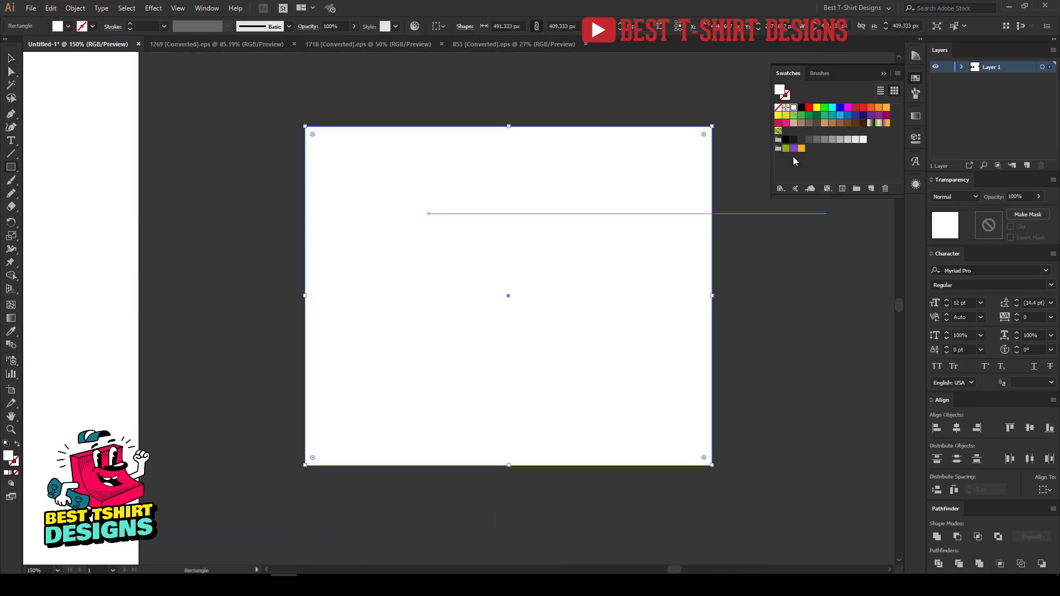
key(ctrl+shift+bracketleft)
Divide the white rectangle with the flower outline using Pathfinder.
key(v)
drag(766, 381, 298, 215)
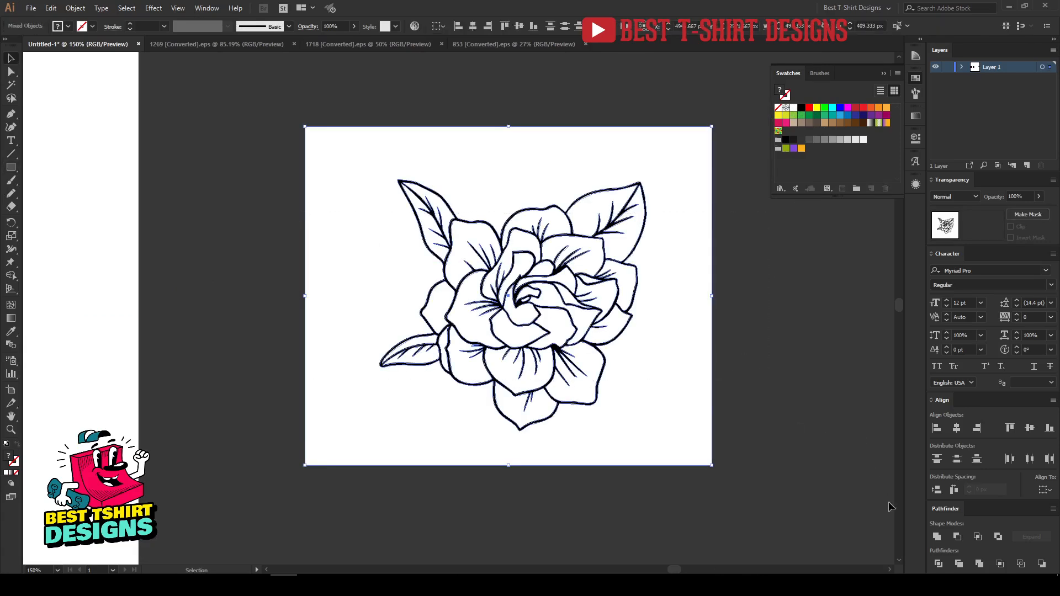
click(938, 564)
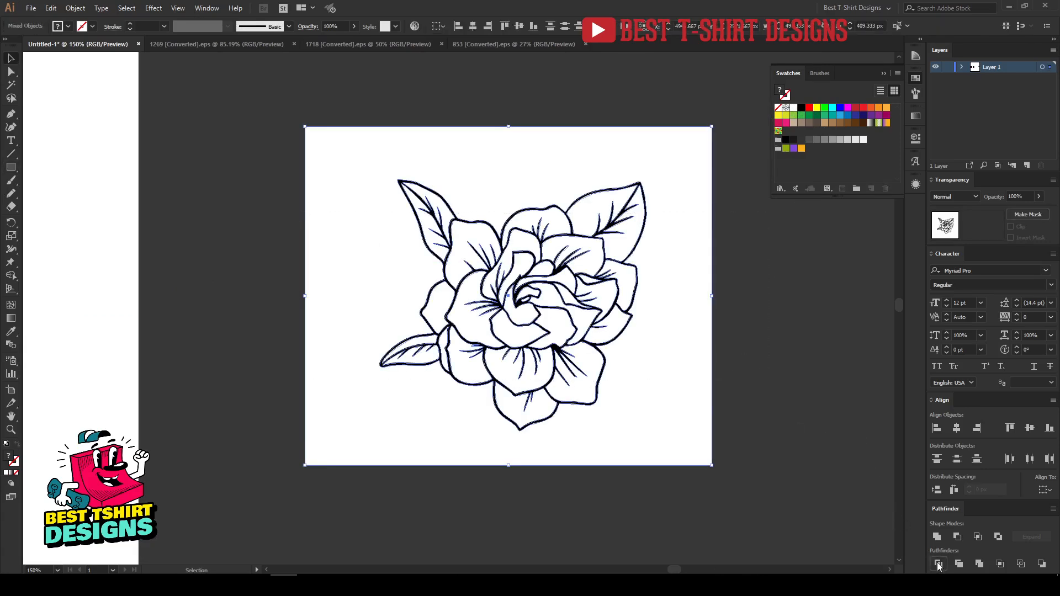
click(755, 383)
Ungroup the divided flower artwork and delete the white area surrounding the flower.
right_click(655, 359)
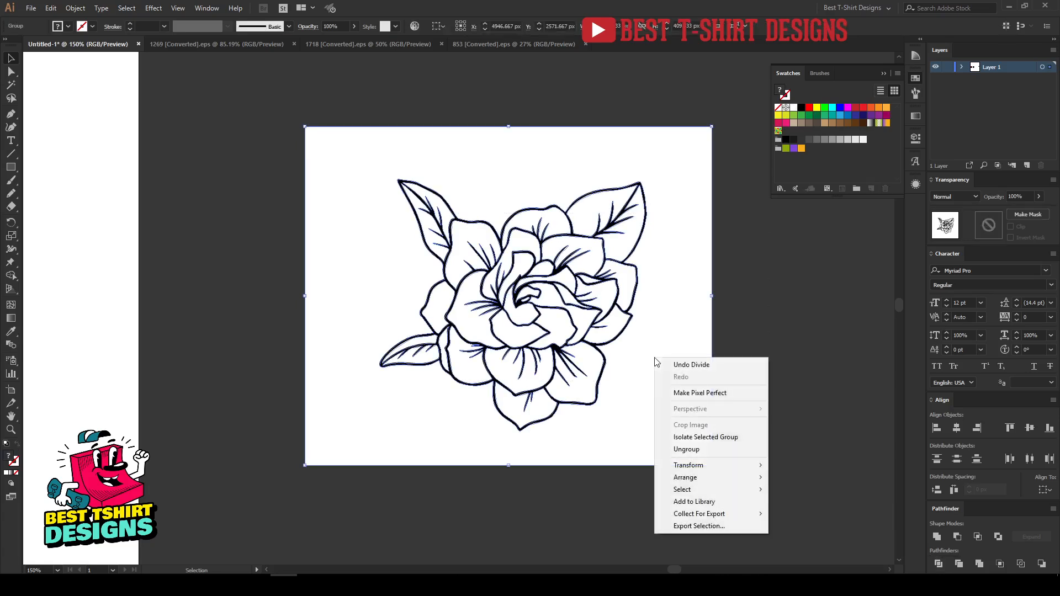
click(694, 448)
click(658, 386)
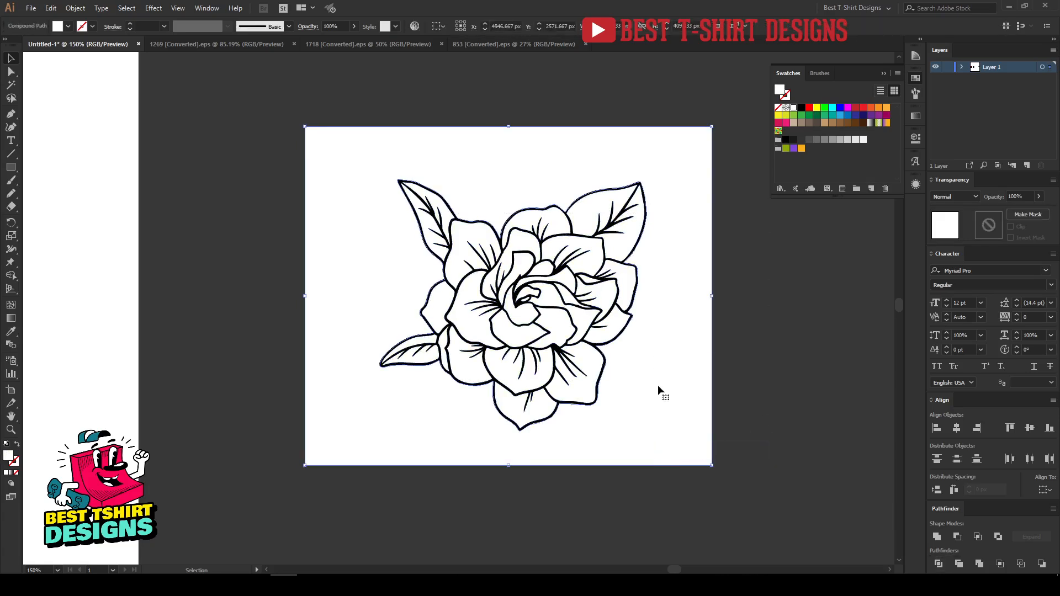
key(Delete)
scroll(605, 354, up, 3)
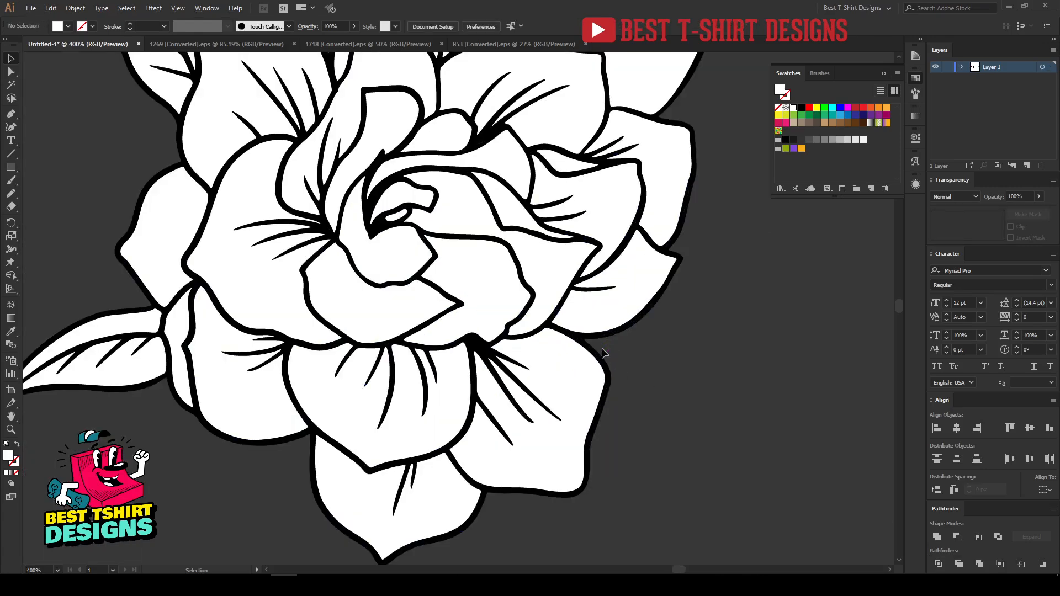
scroll(617, 377, down, 2)
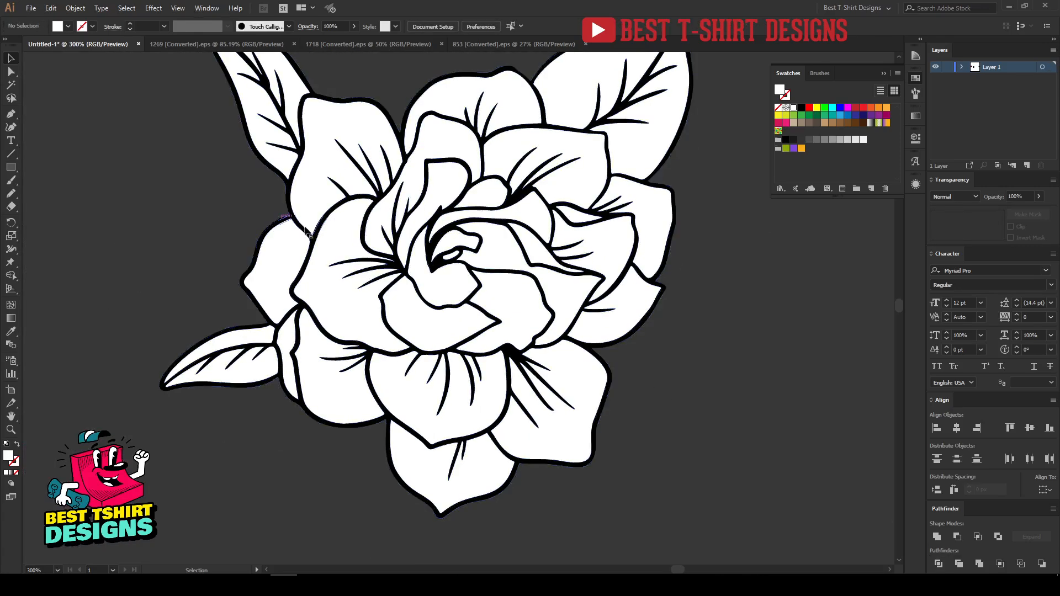
click(11, 86)
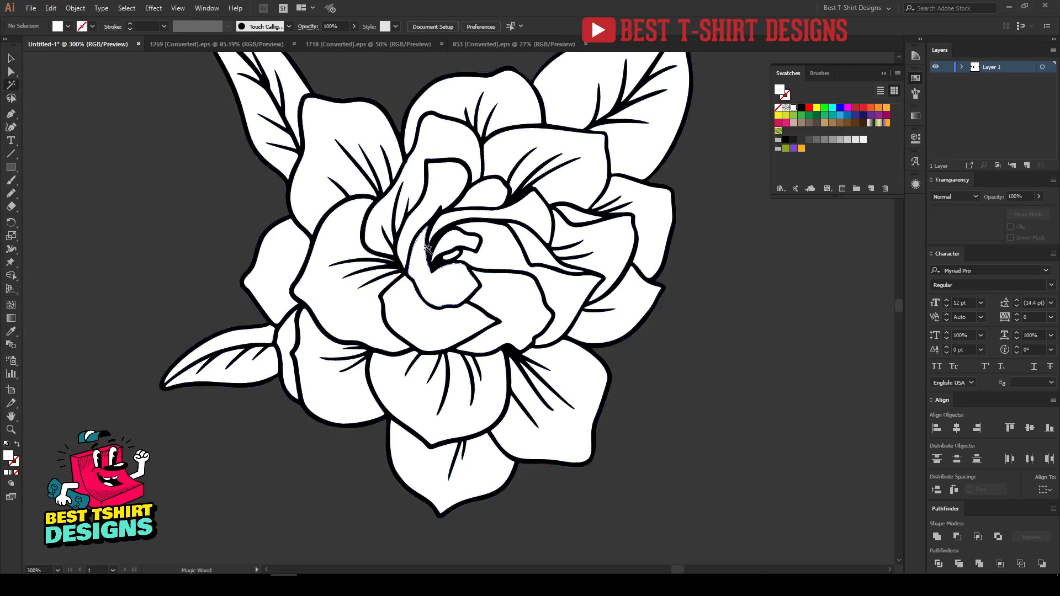
scroll(452, 252, up, 2)
scroll(452, 252, down, 3)
key(v)
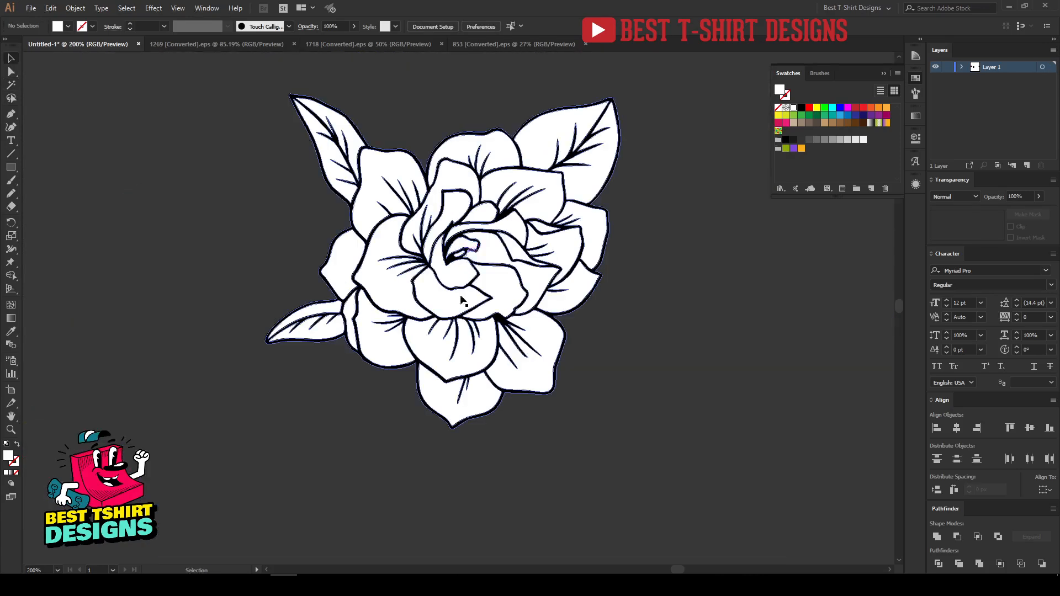
scroll(469, 265, down, 3)
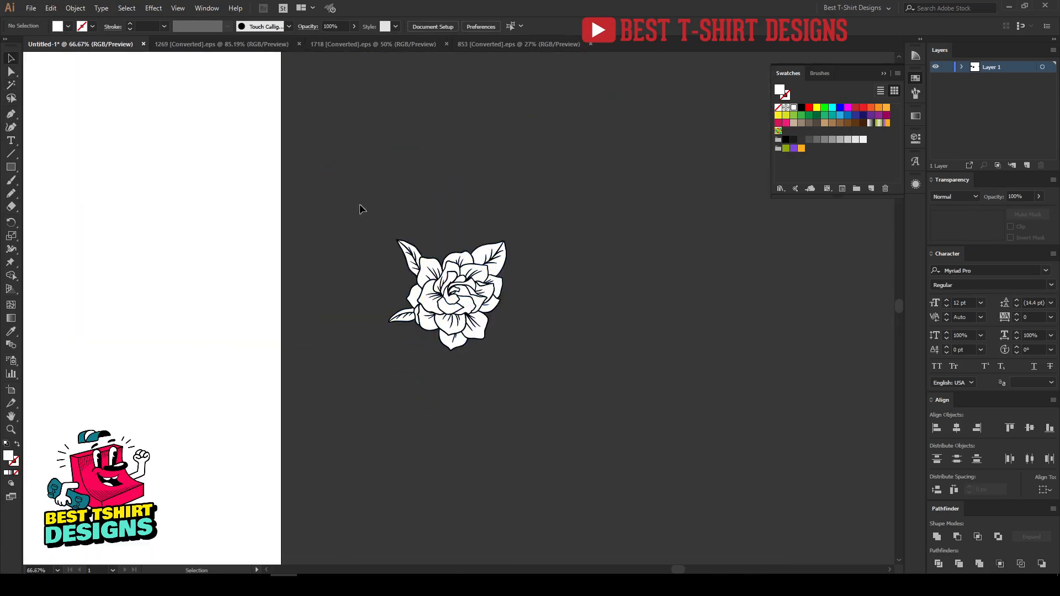
click(11, 86)
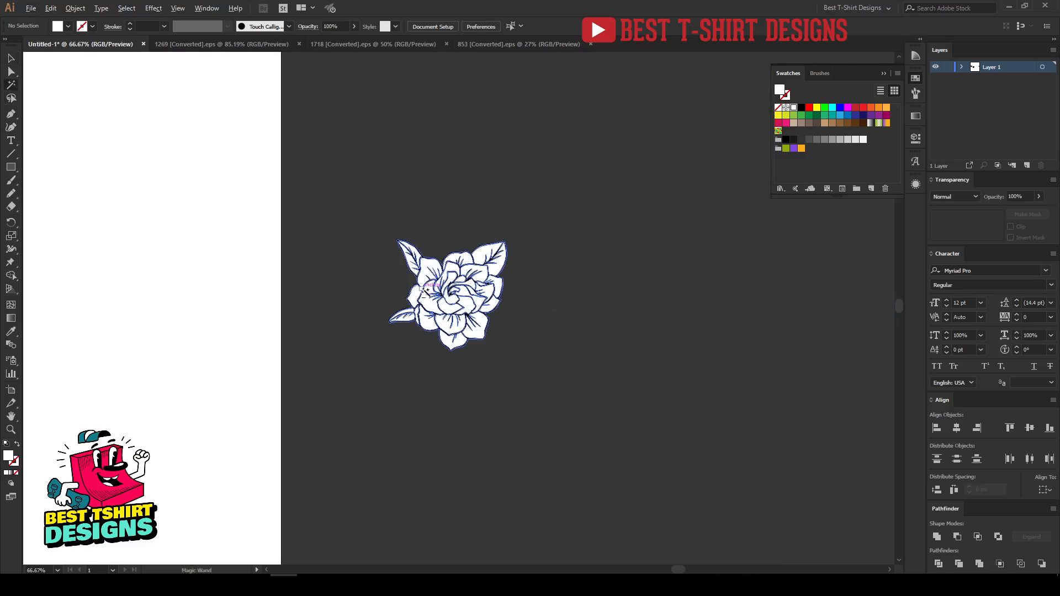
scroll(430, 283, up, 5)
click(628, 363)
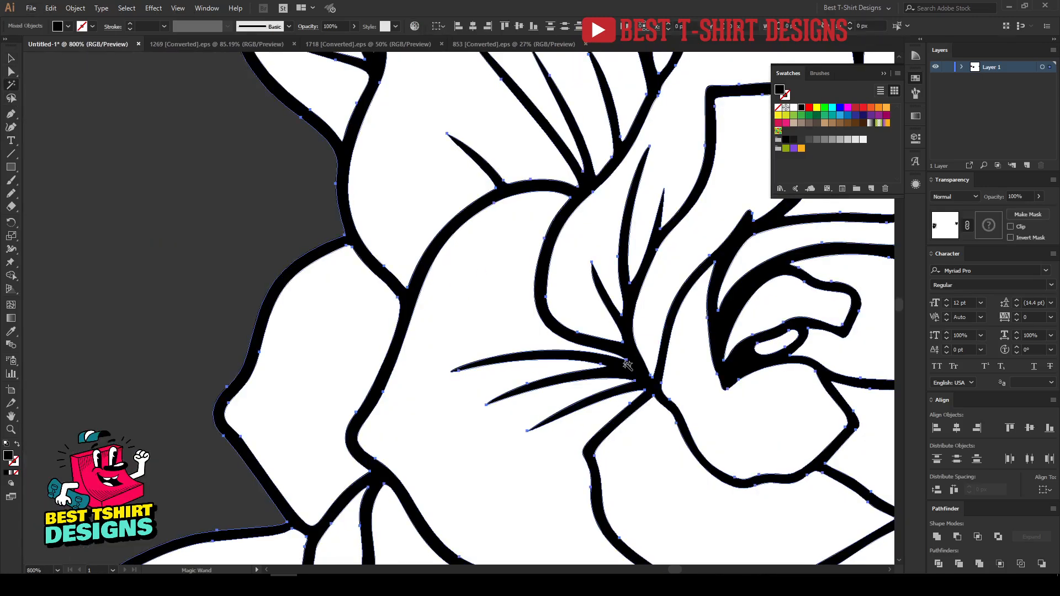
scroll(467, 287, down, 5)
scroll(507, 279, down, 2)
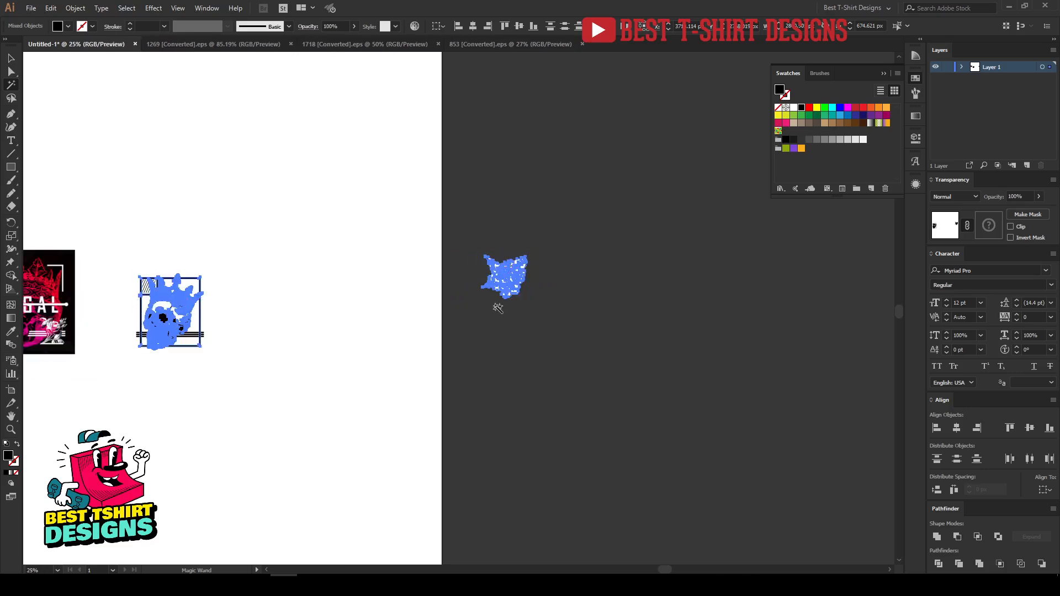
Select the whole flower, group its artwork and open the group in isolation mode.
scroll(546, 288, up, 3)
key(v)
drag(342, 180, 585, 371)
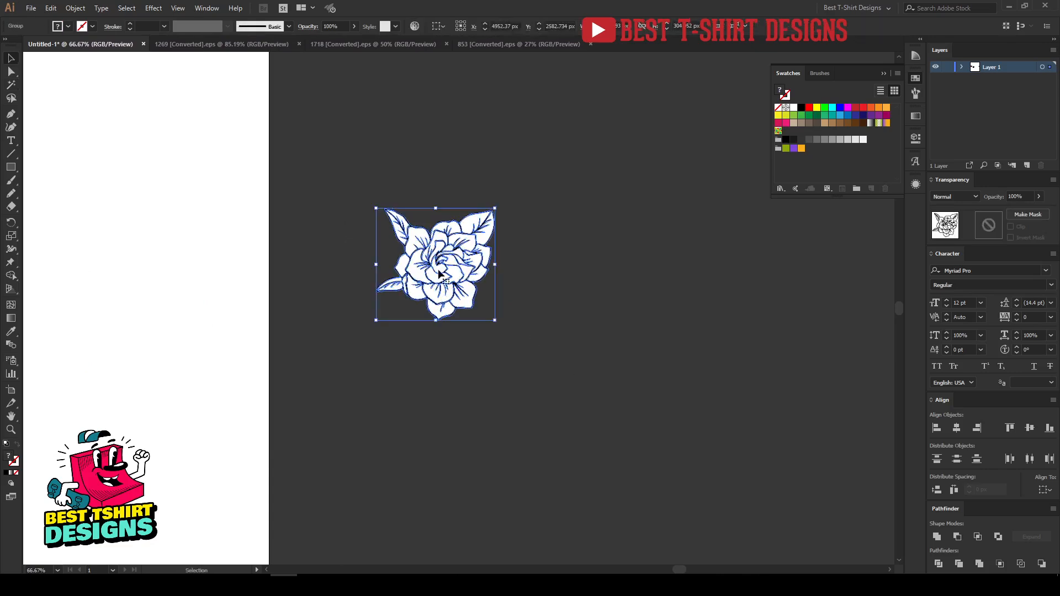
double_click(460, 279)
scroll(567, 326, down, 2)
scroll(568, 330, down, 1)
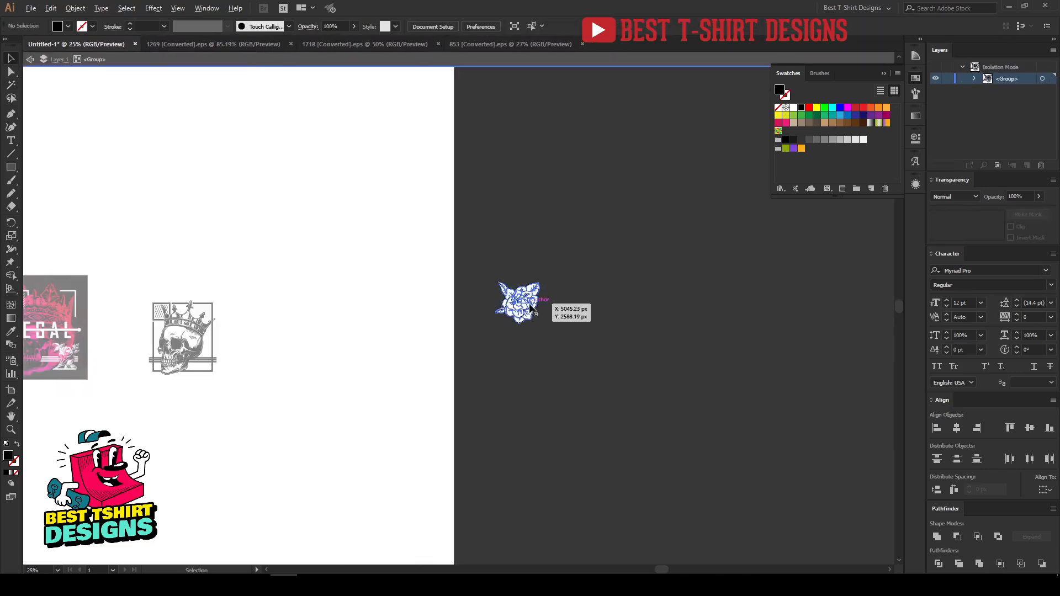
Select all black linework in the isolated flower with the Magic Wand, delete it and exit isolation mode.
scroll(529, 305, up, 6)
click(11, 85)
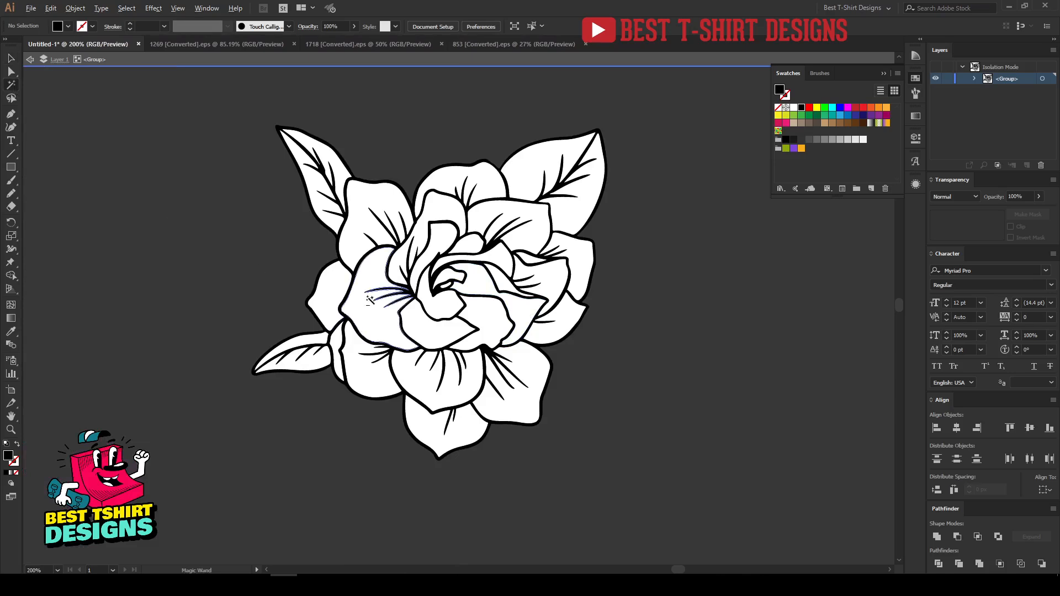
scroll(487, 249, up, 4)
click(486, 249)
scroll(497, 298, down, 9)
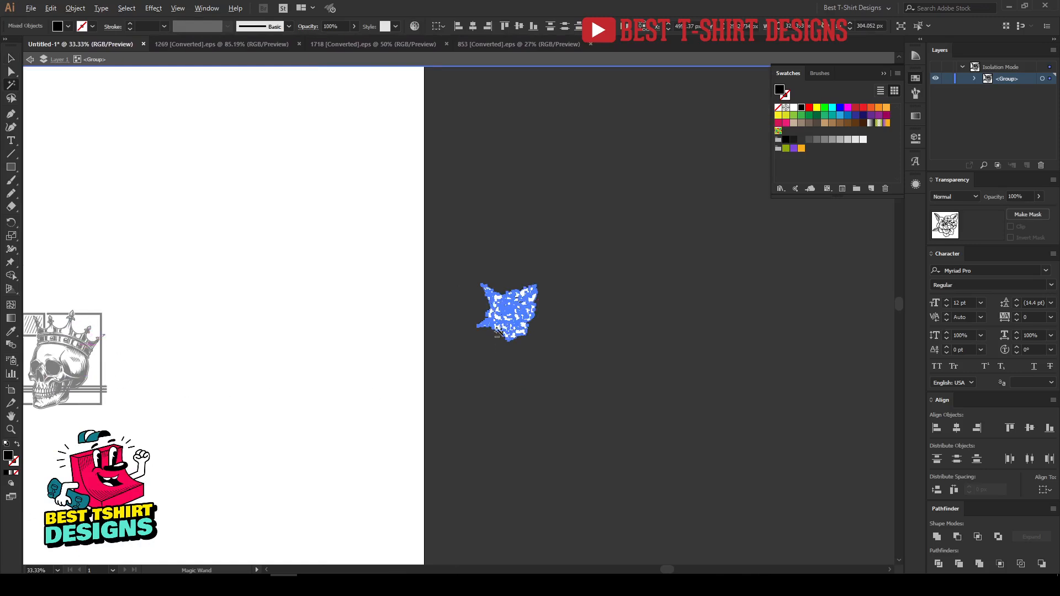
scroll(505, 309, up, 5)
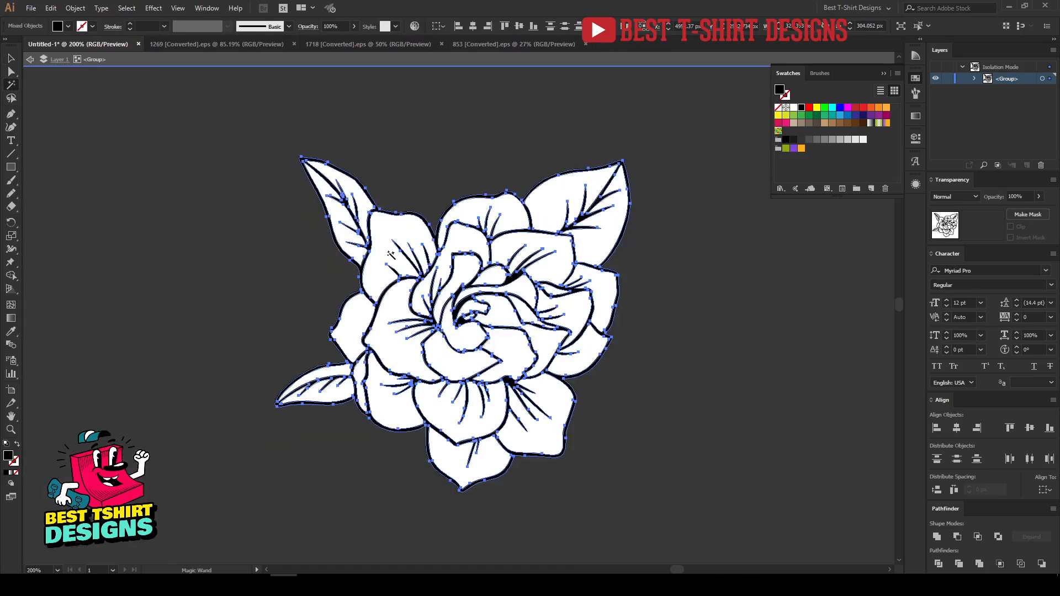
key(ctrl+shift+a)
key(v)
double_click(722, 371)
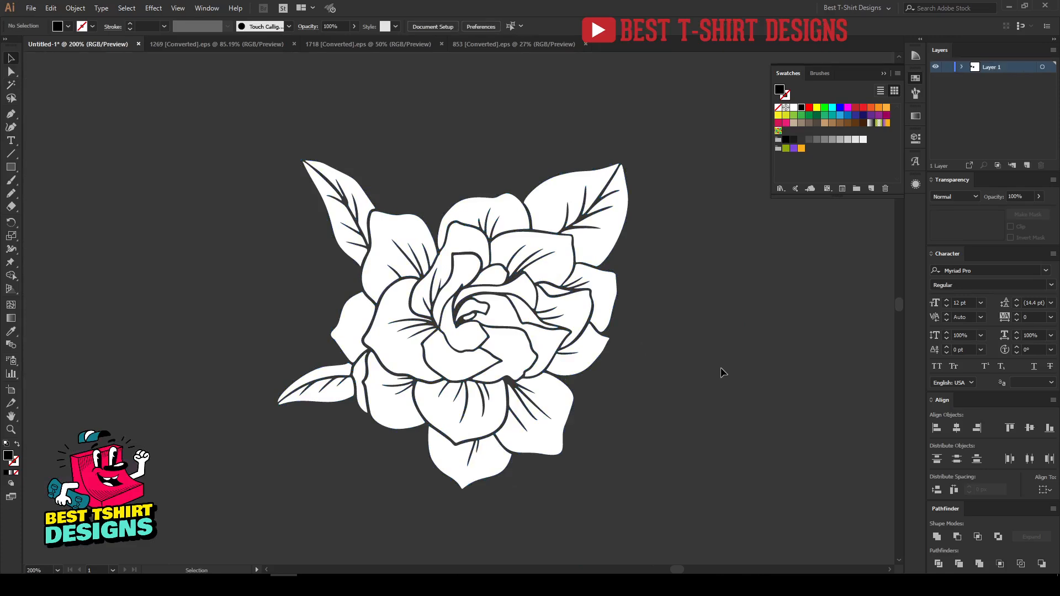
Bring the white flower onto the artboard, scale it down and place it over the frame's lower-right corner beside the jaw.
scroll(722, 372, down, 1)
scroll(602, 414, up, 6)
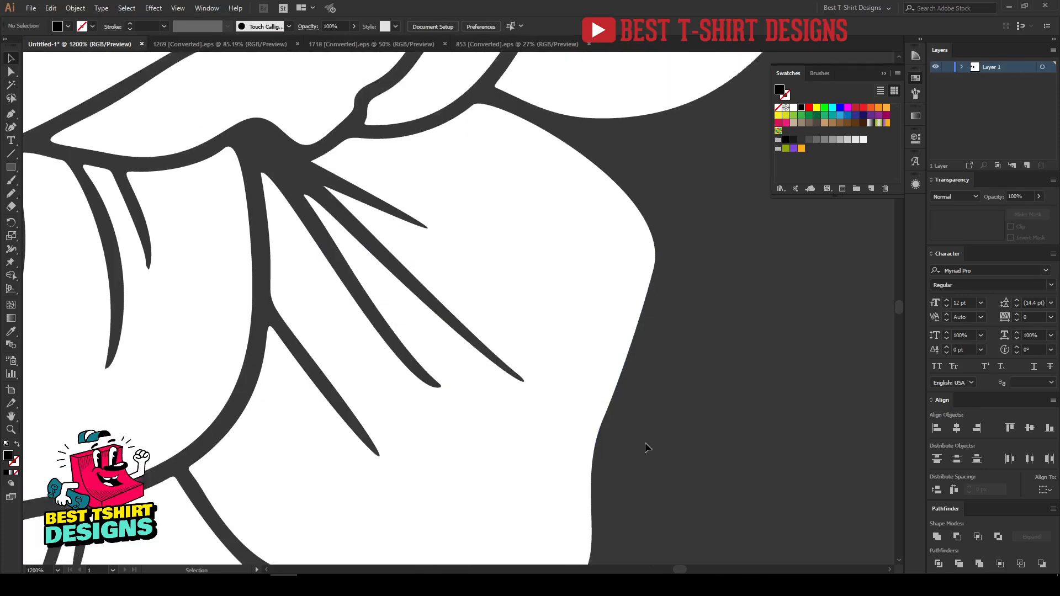
scroll(646, 444, down, 6)
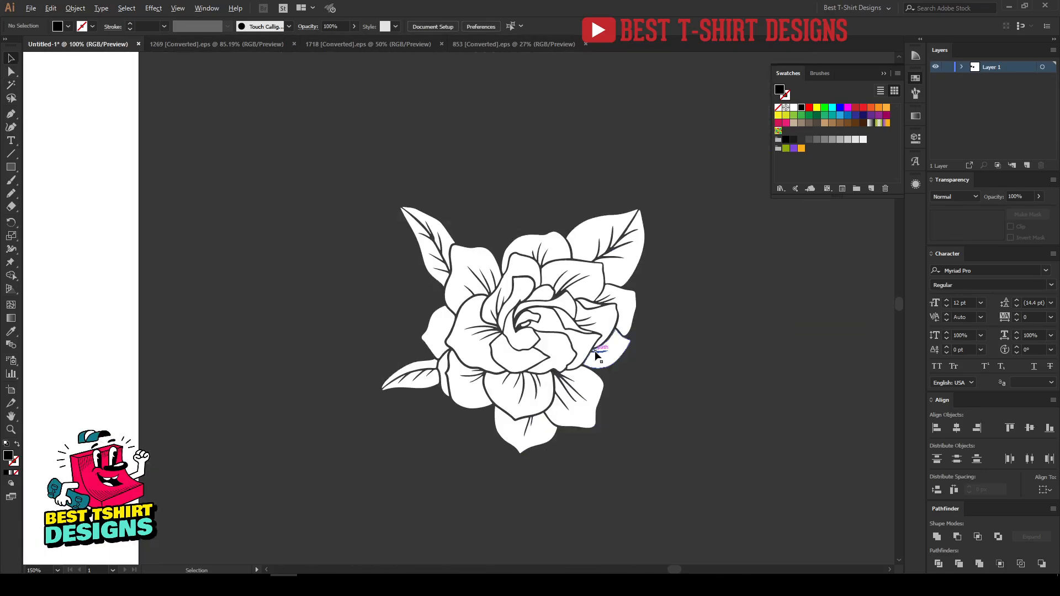
scroll(597, 356, down, 2)
click(580, 353)
drag(581, 354, 234, 373)
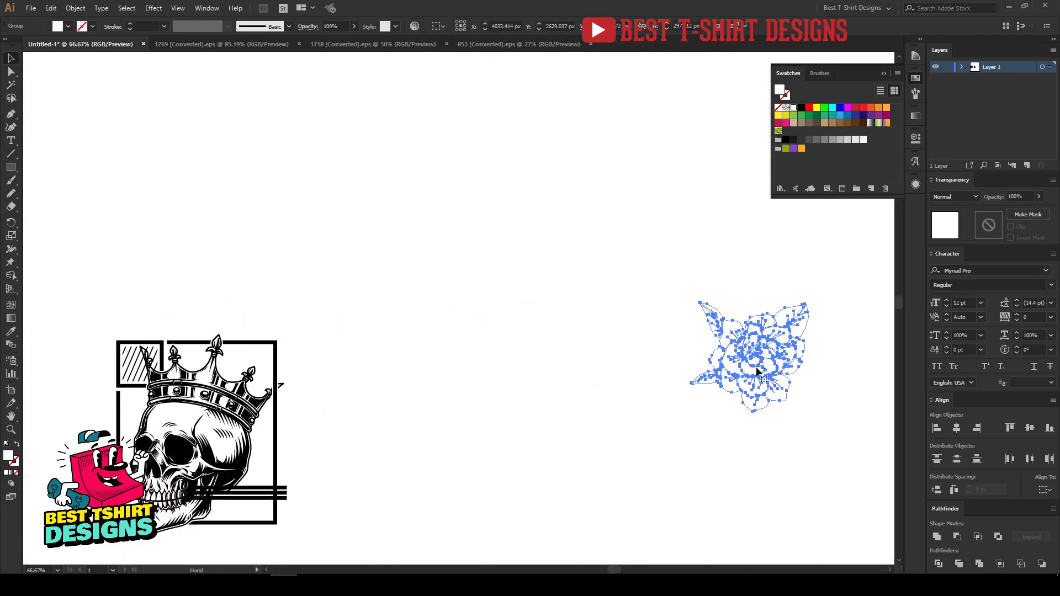
drag(711, 391, 344, 507)
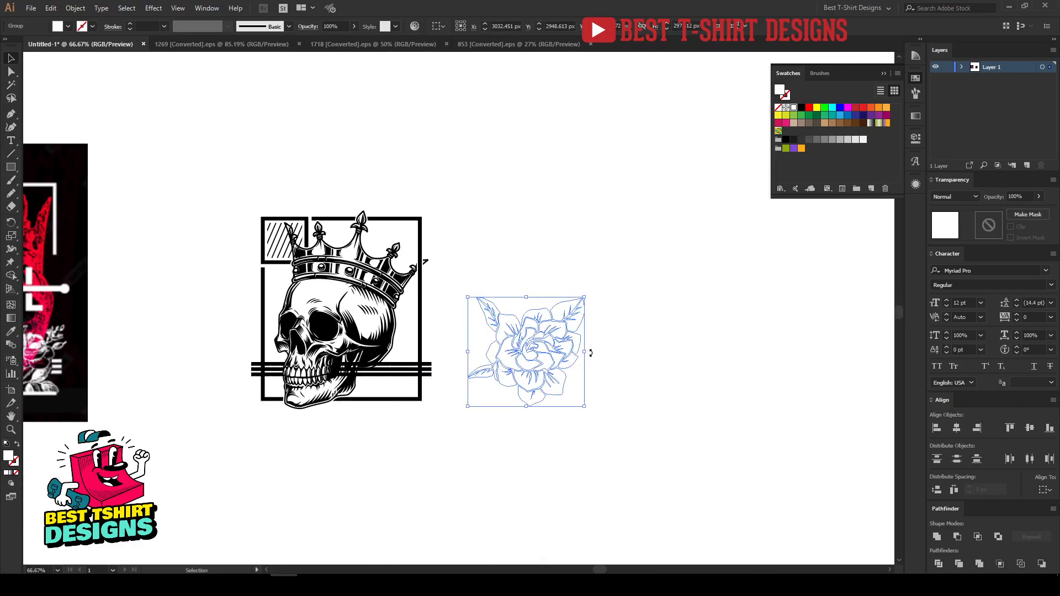
drag(586, 353, 404, 375)
scroll(313, 372, up, 2)
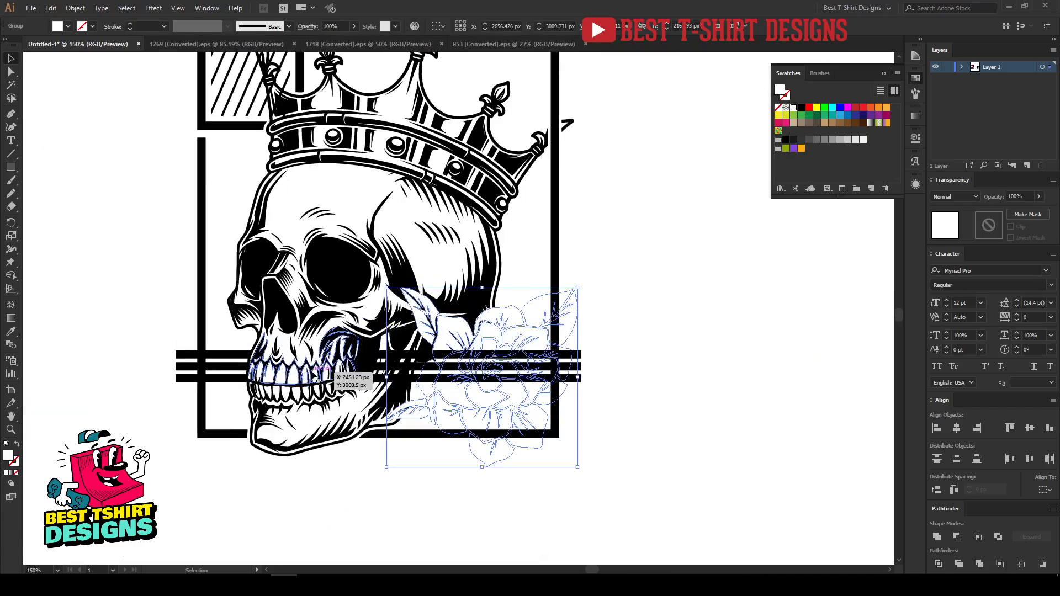
Nudge the flower about 22 px toward the jaw and 4 px upward.
key(shift+Left)
key(shift+Left)
key(Up)
key(Up)
key(Up)
key(Up)
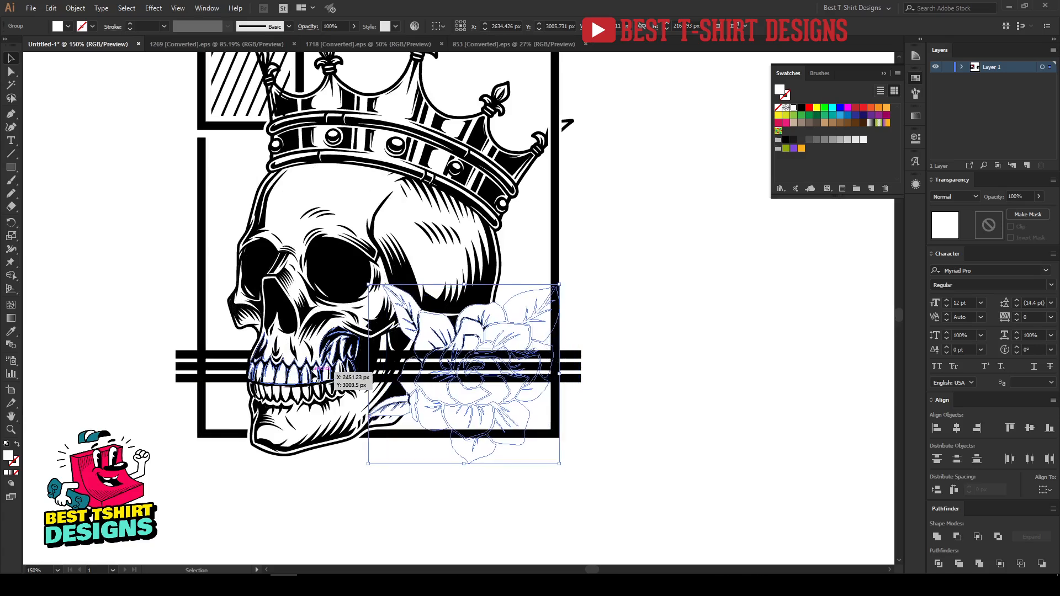
key(a)
key(v)
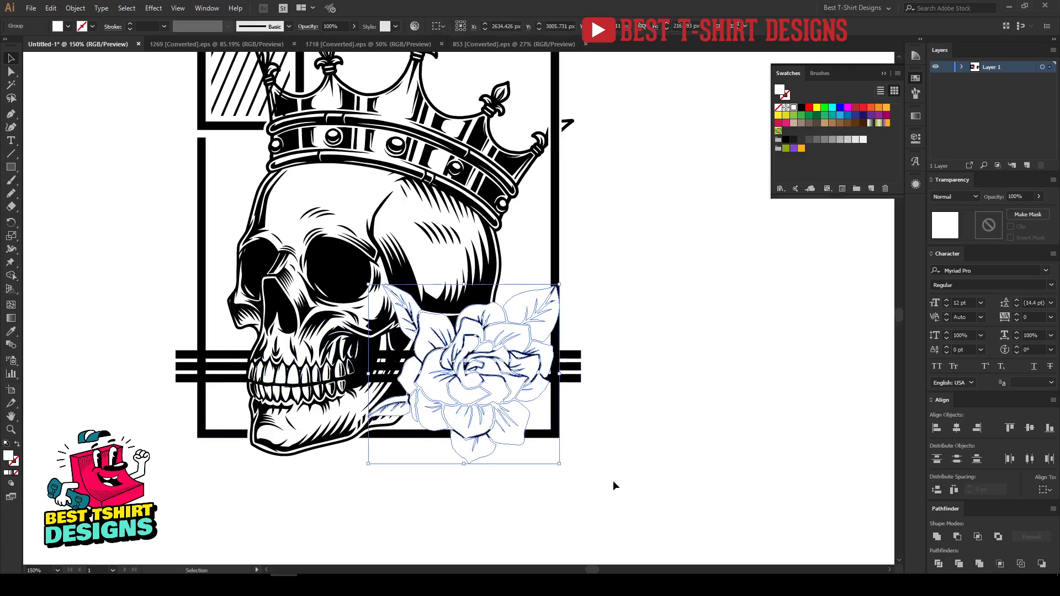
Fine-tune the flower's position by moving it 6 px up and 4 px to the right.
click(631, 441)
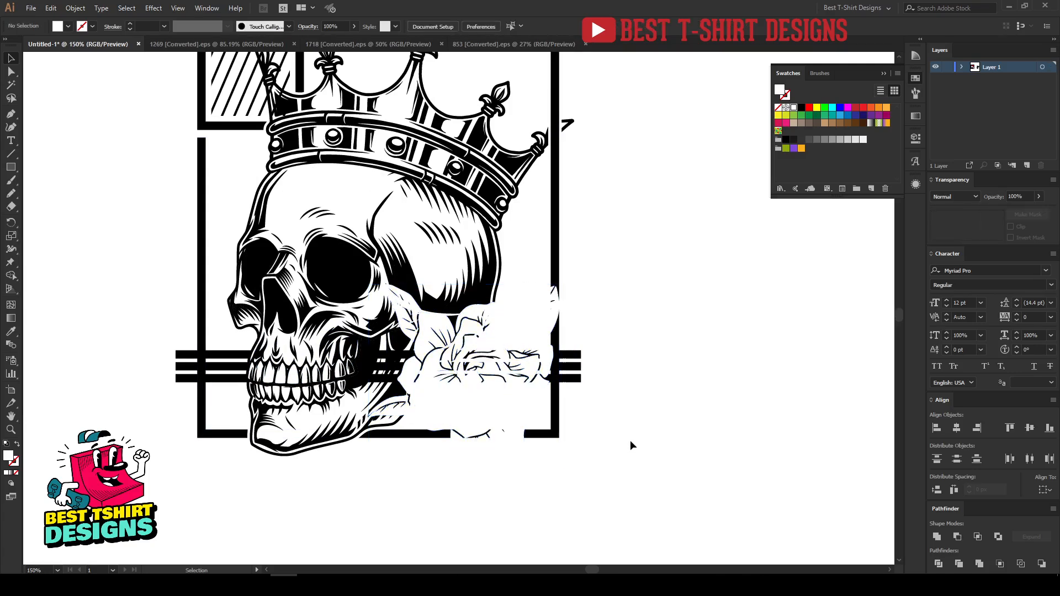
click(476, 384)
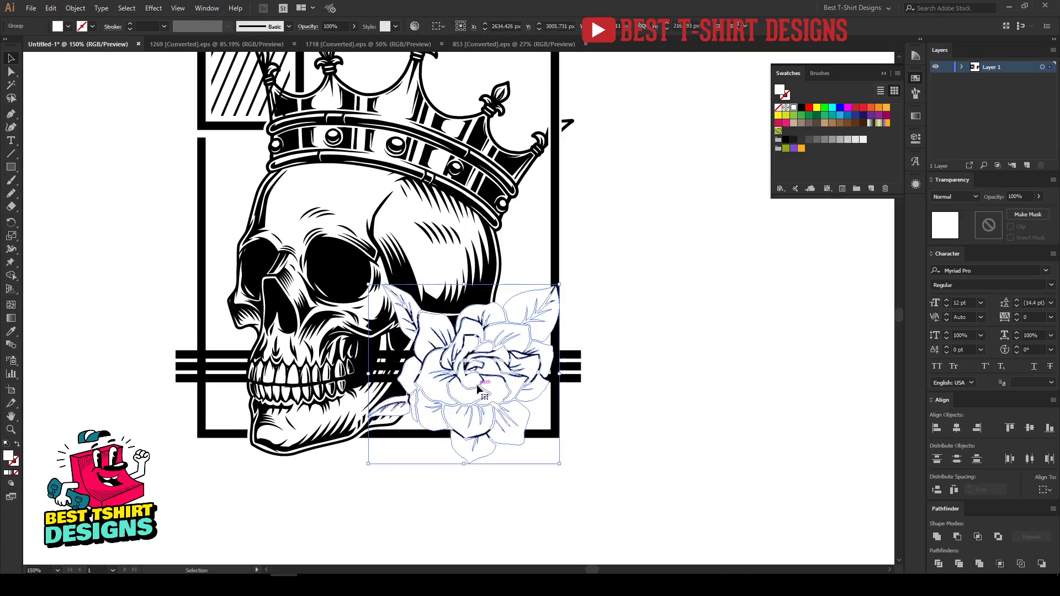
scroll(476, 384, up, 1)
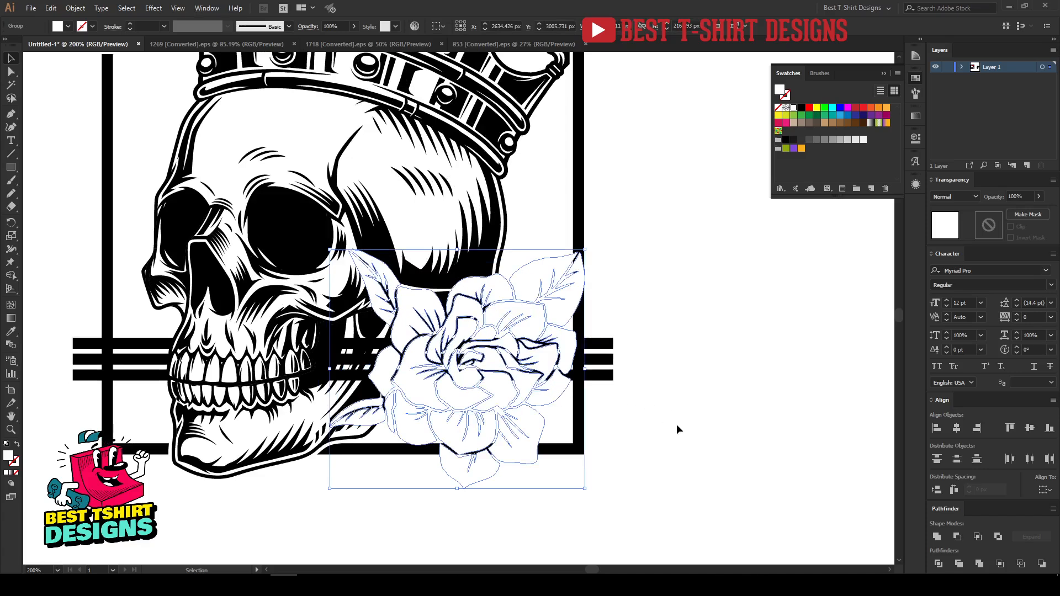
key(Up)
key(Up)
key(Up)
key(Up)
key(Up)
key(Up)
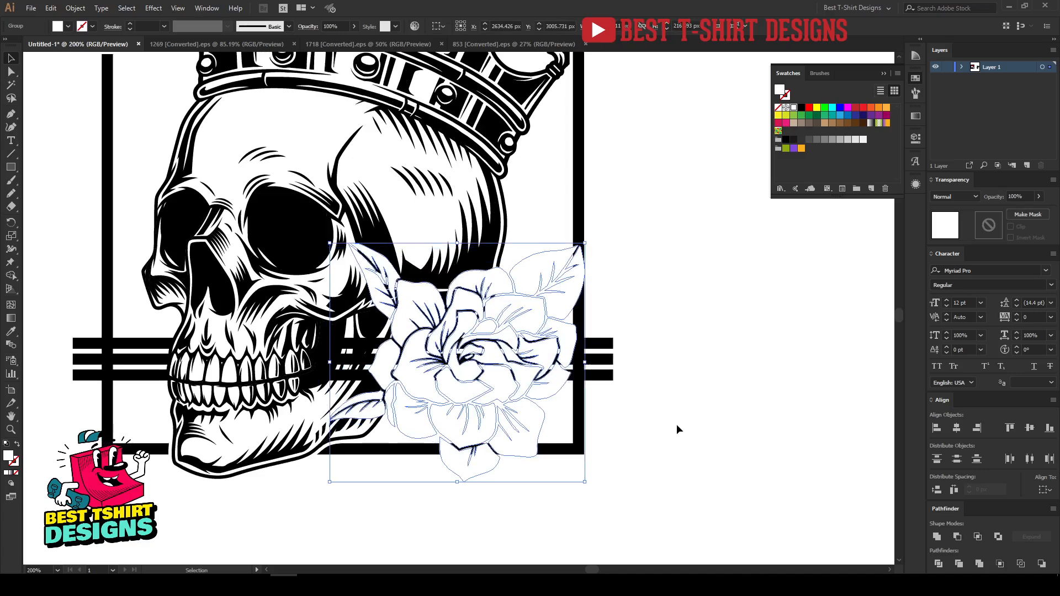
key(Right)
key(Right)
key(Right)
key(Right)
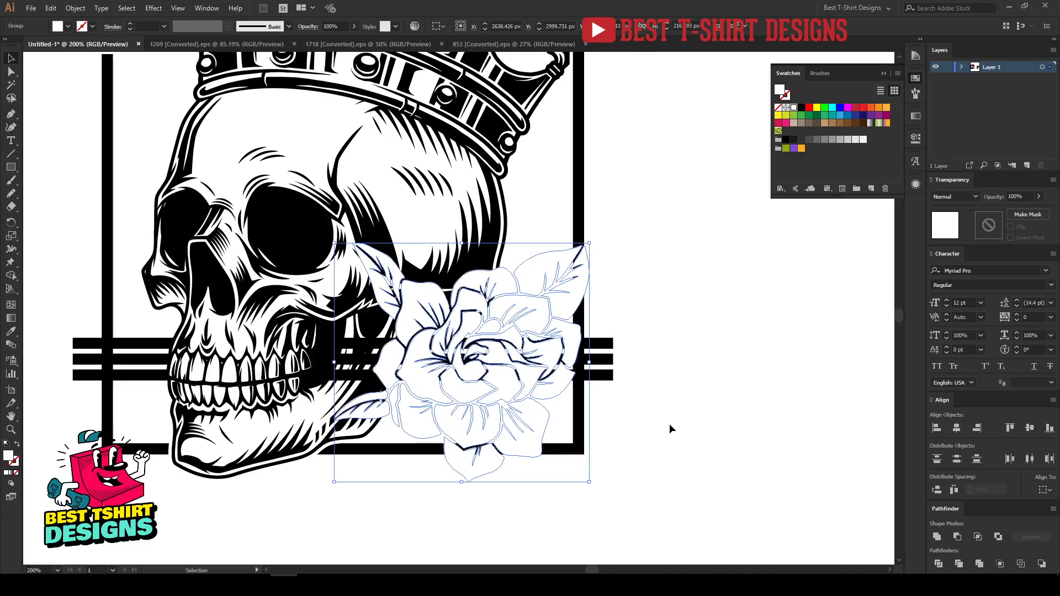
Offset the flower's paths by 3 px with miter joins and cut the offset shape to the clipboard.
key(ctrl+alt+o)
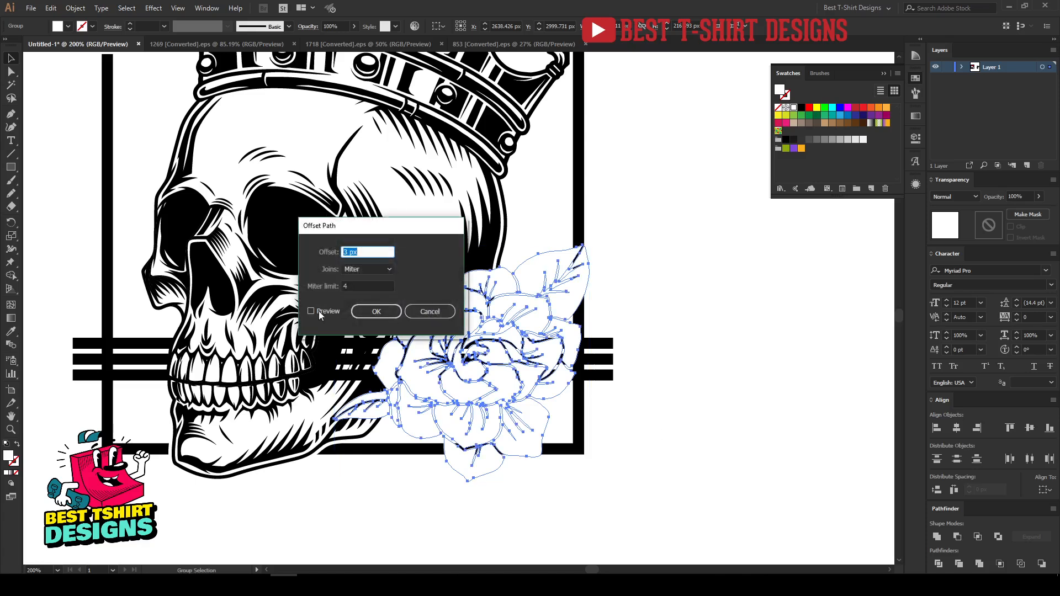
click(319, 312)
click(376, 311)
click(666, 407)
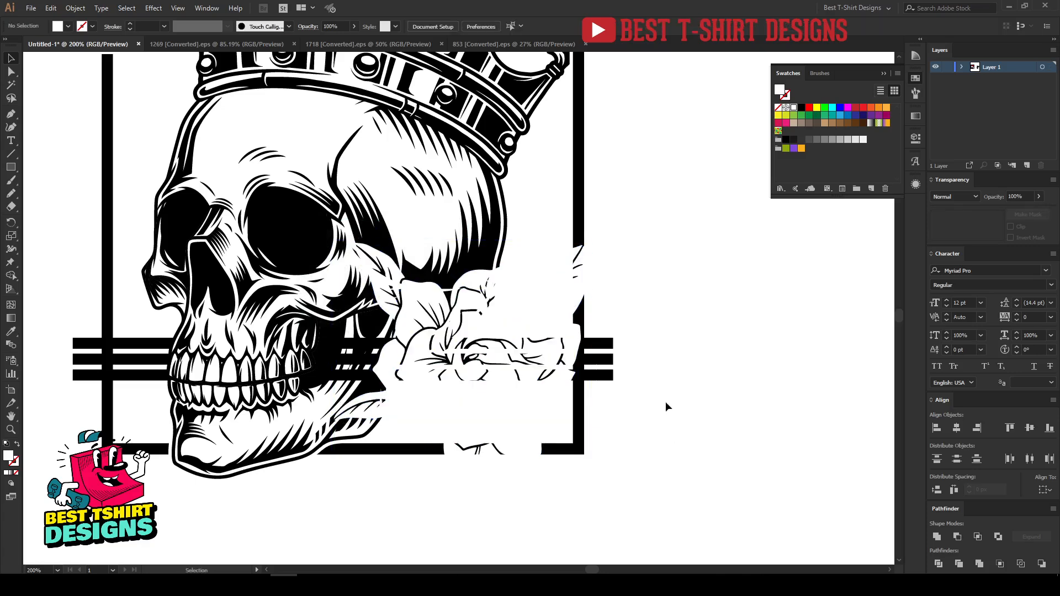
Paste the offset flower shape in place into the square frame's opacity mask, fill it black and leave the mask.
click(582, 420)
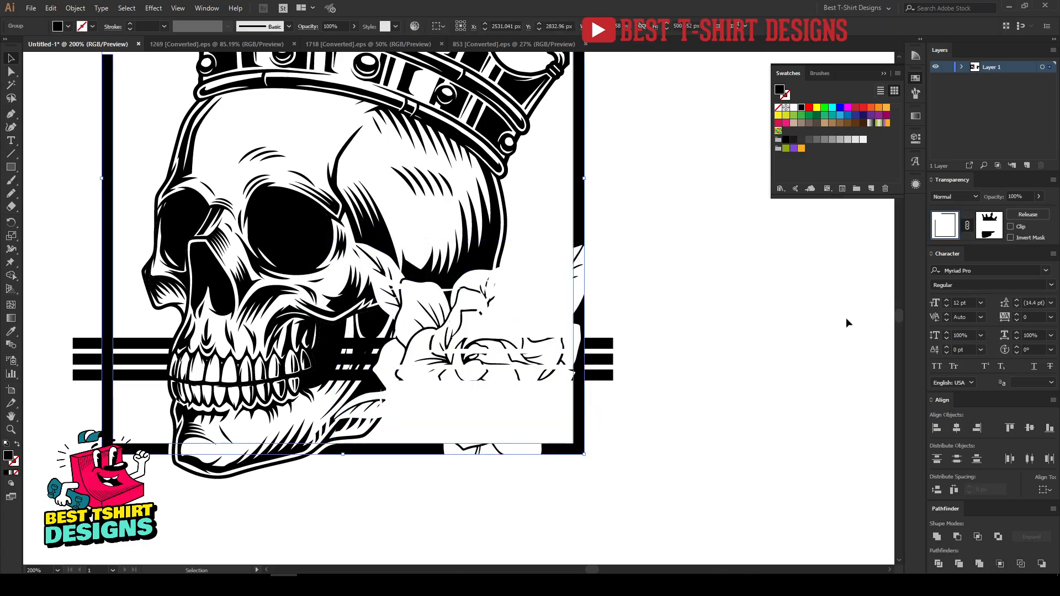
click(981, 230)
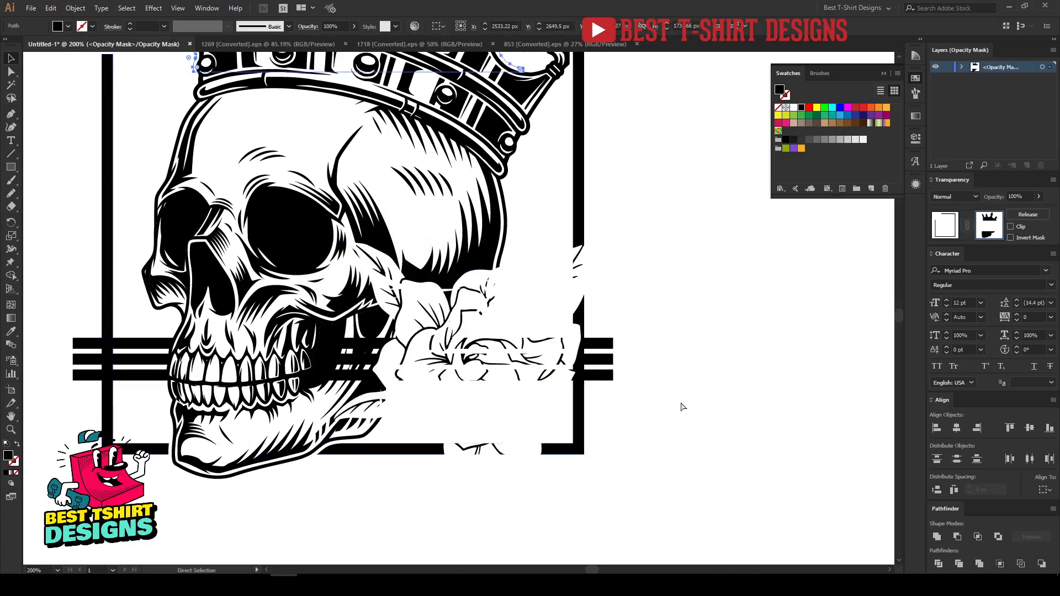
key(ctrl+f)
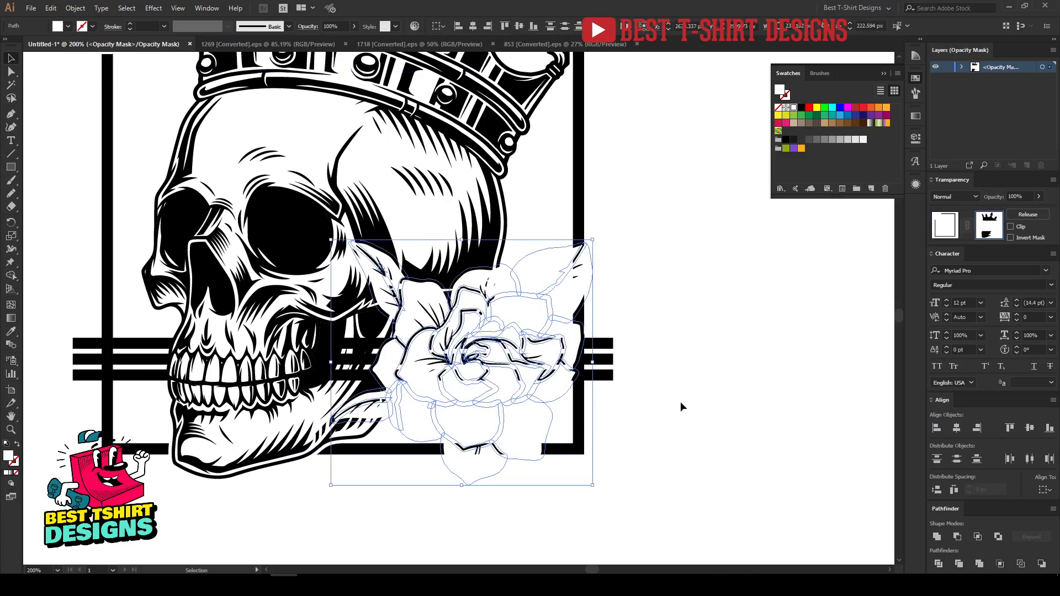
click(801, 108)
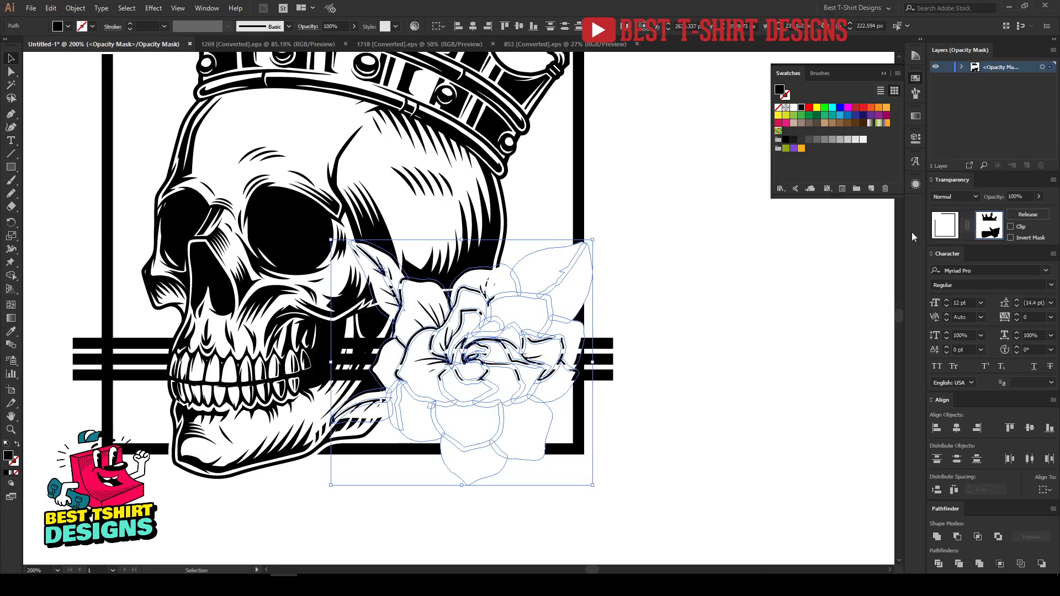
click(945, 226)
Add the black offset flower shape in place to the opacity mask of the horizontal jaw lines.
click(607, 360)
click(986, 225)
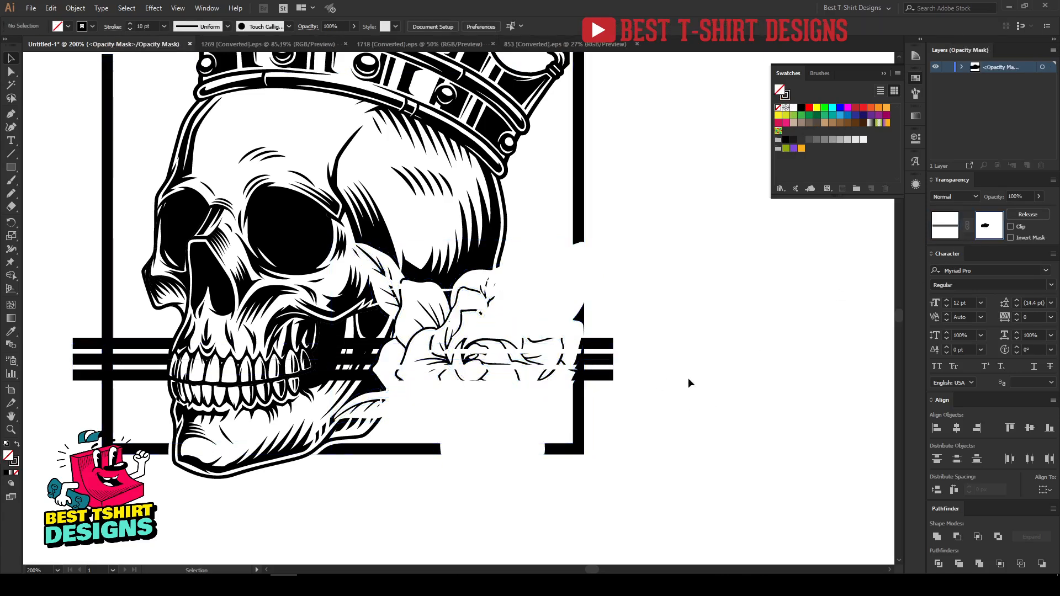
key(ctrl+a)
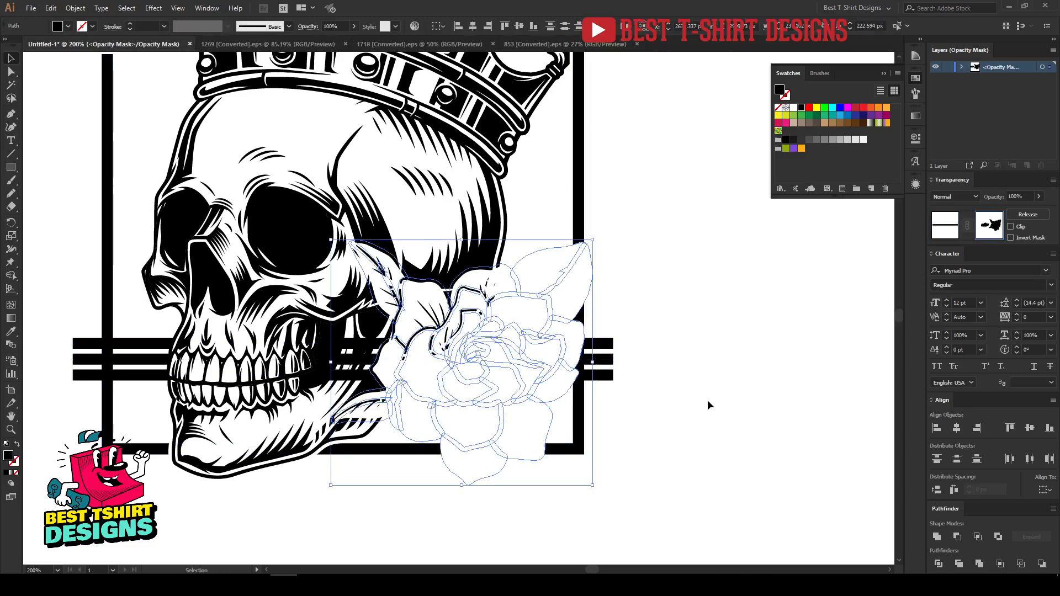
Draw a black freehand Pencil shape over the gaps near the flower's centre in the jaw lines' mask, and finish mask editing.
scroll(511, 353, up, 2)
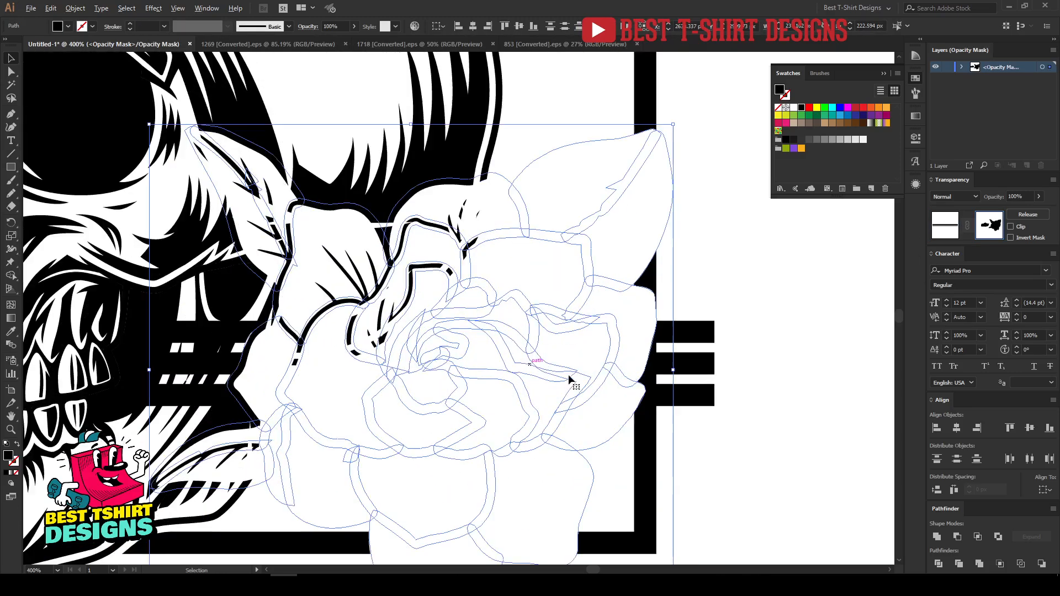
click(766, 429)
key(n)
mouse_move(422, 442)
mouse_down()
mouse_move(517, 361)
mouse_move(501, 302)
mouse_move(436, 281)
mouse_move(373, 288)
mouse_move(314, 311)
mouse_move(288, 336)
mouse_move(281, 374)
mouse_move(422, 439)
mouse_up()
scroll(402, 383, down, 1)
key(v)
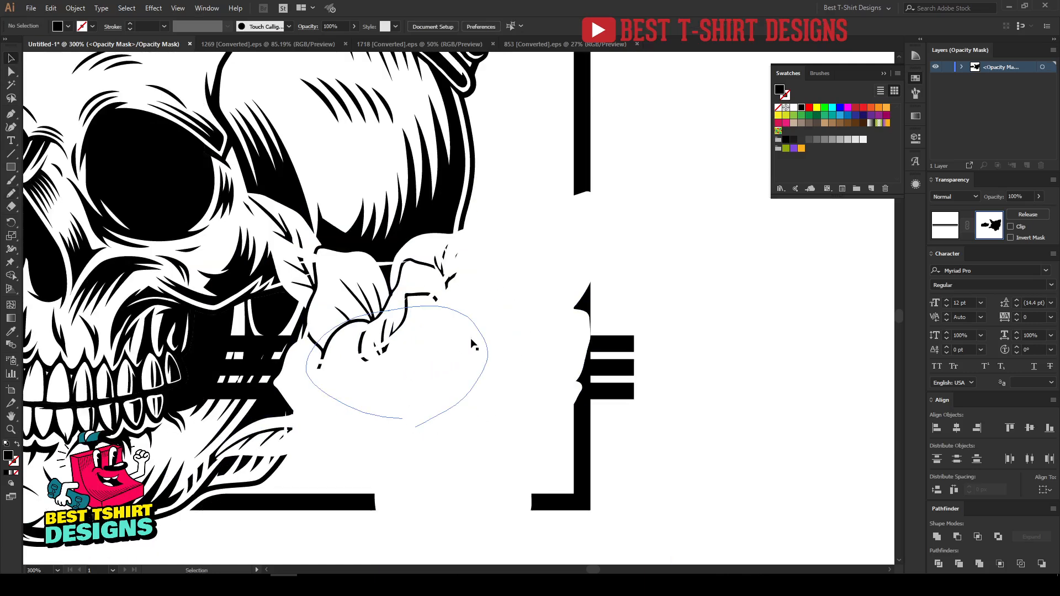
click(945, 225)
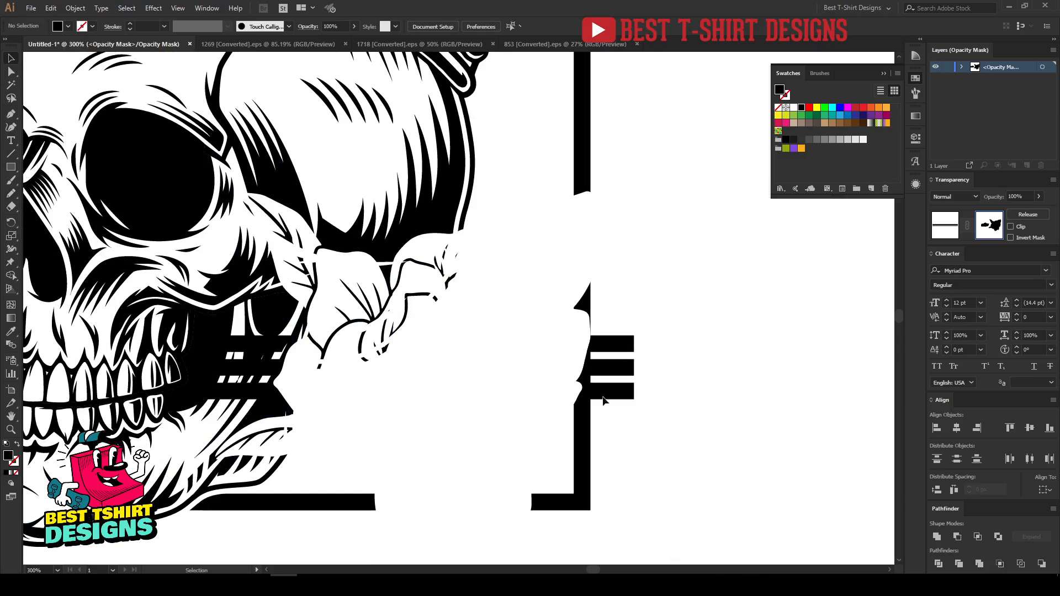
Draw a black 95 px square beside the reference artwork and place a copy directly below it.
key(ctrl+1)
scroll(613, 424, down, 1)
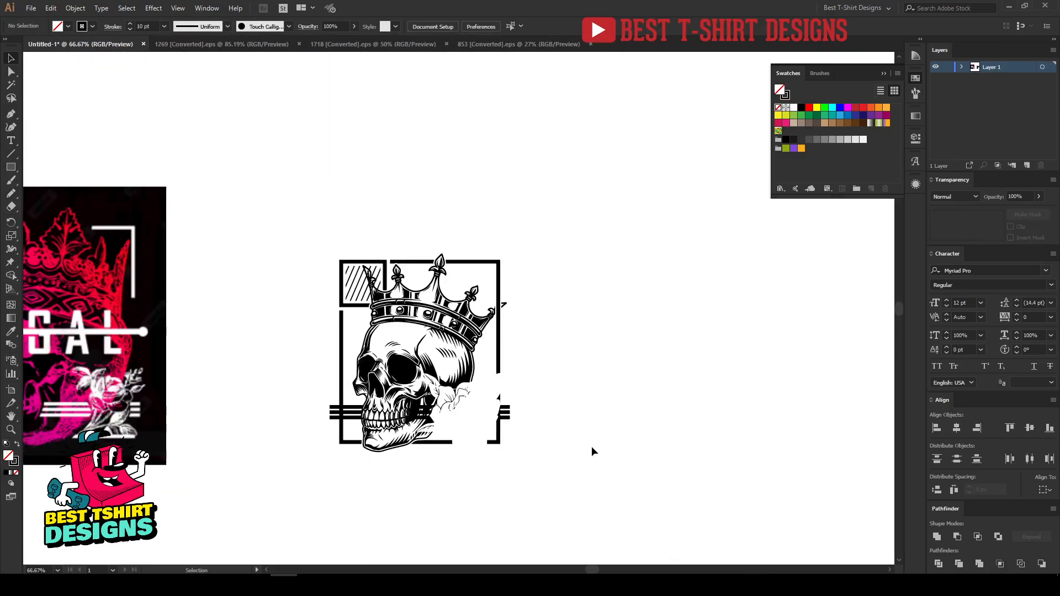
drag(527, 493, 553, 469)
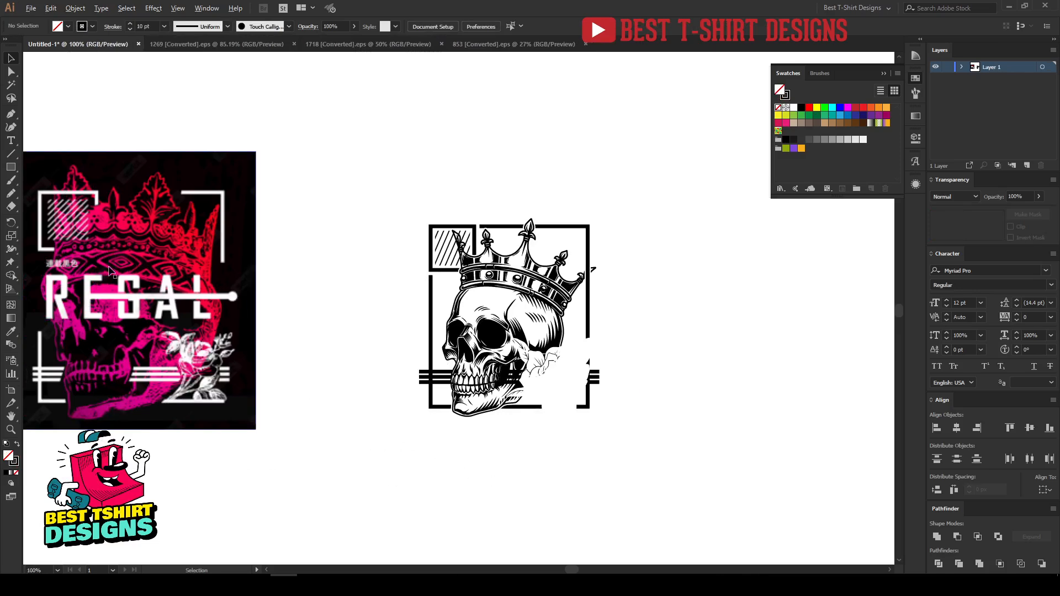
scroll(107, 265, up, 1)
click(11, 167)
mouse_move(360, 227)
mouse_down()
mouse_move(414, 282)
mouse_move(416, 191)
mouse_move(412, 252)
mouse_up()
key(shift+x)
Fill the upper square with red sampled from the reference crown and the lower one with magenta sampled from the reference skull.
click(400, 176)
key(i)
click(259, 248)
key(v)
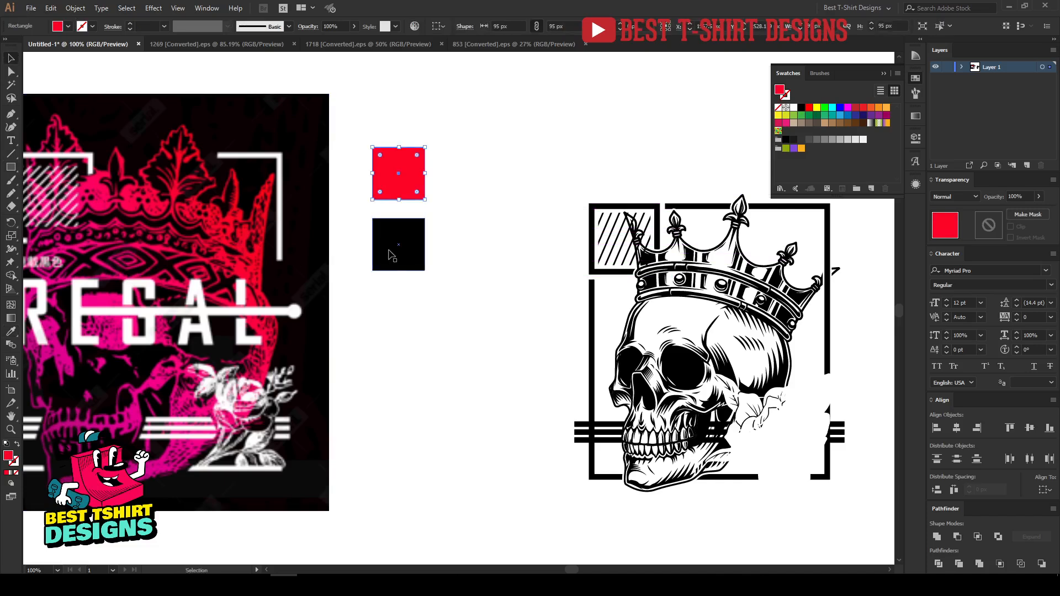
click(389, 254)
key(i)
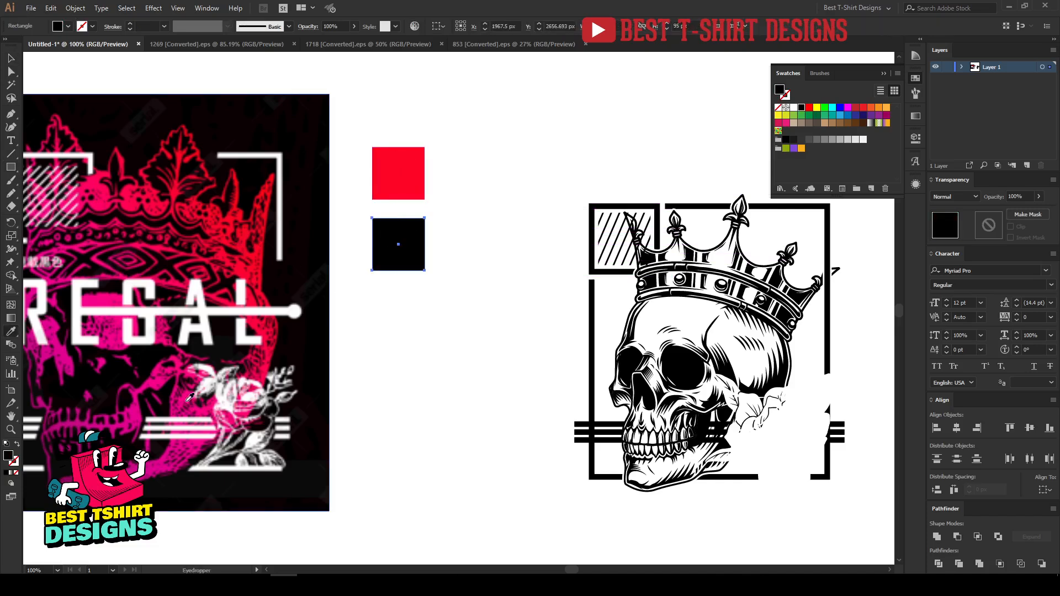
click(186, 395)
key(v)
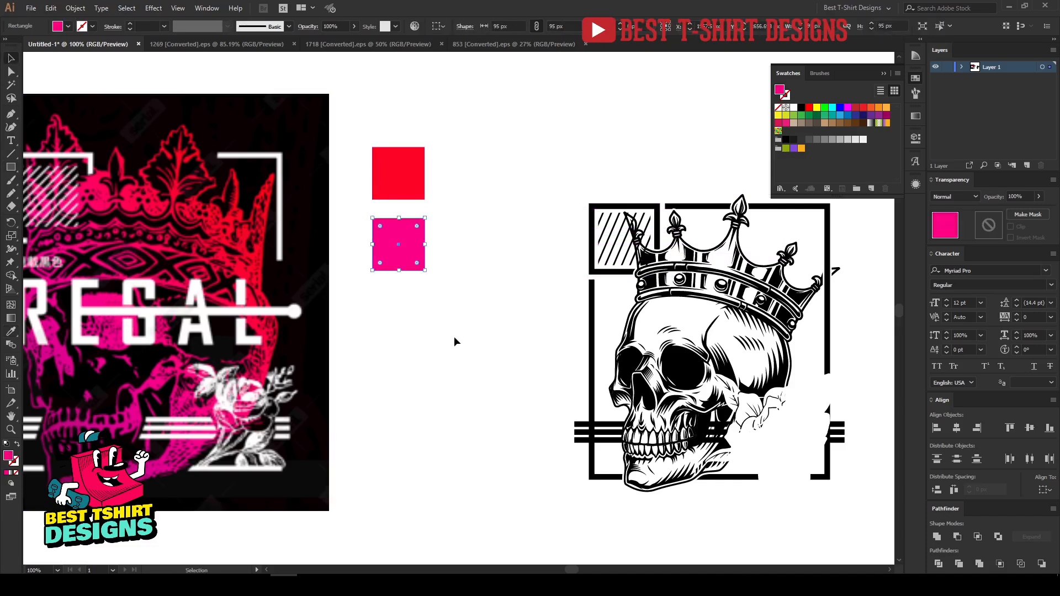
click(440, 296)
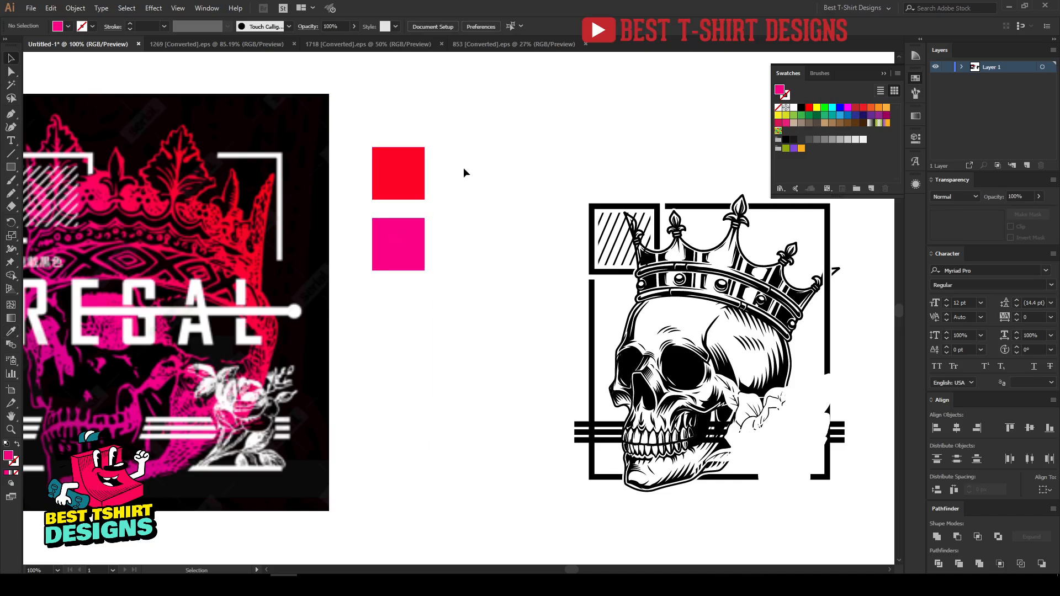
Recolour the lower square with the pink swatch and the upper square with the pure red swatch.
click(408, 251)
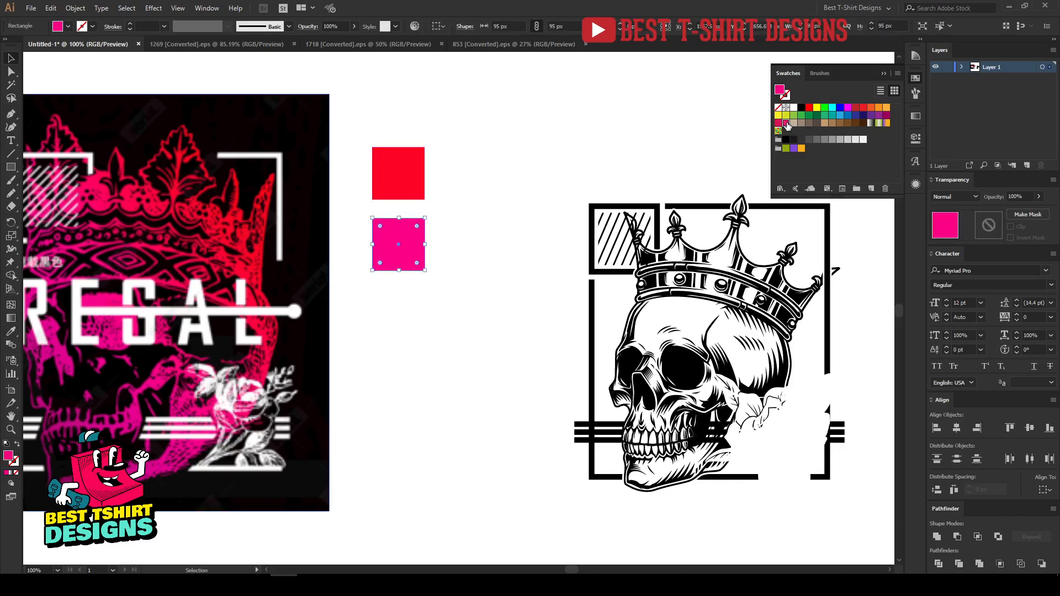
click(419, 171)
click(809, 112)
click(499, 301)
Expand the fill and stroke of the whole skull, crown, frame and flower artwork.
drag(507, 315, 354, 331)
drag(346, 172, 697, 525)
click(75, 8)
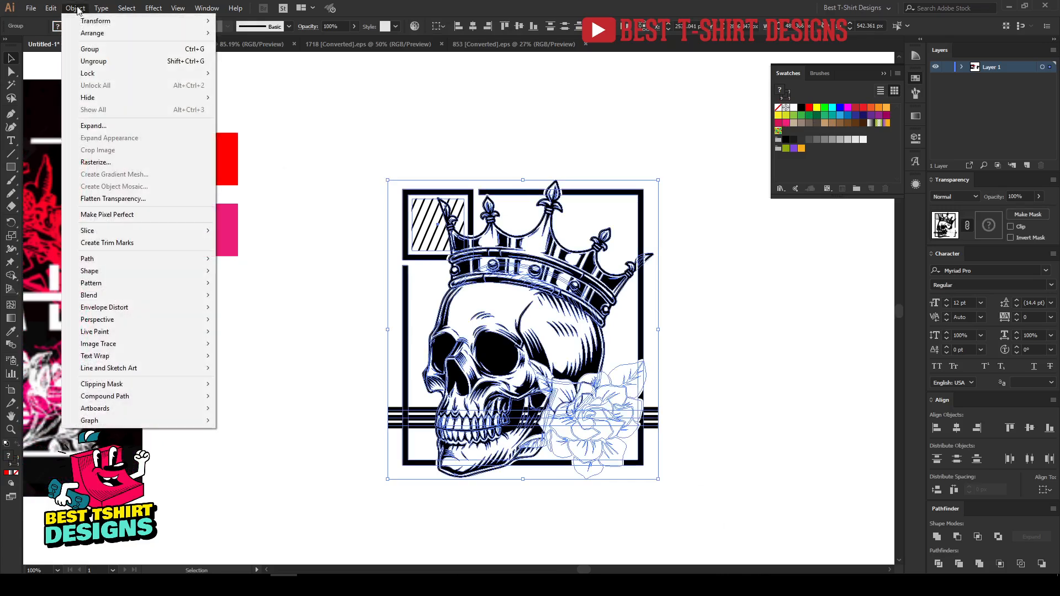
click(93, 125)
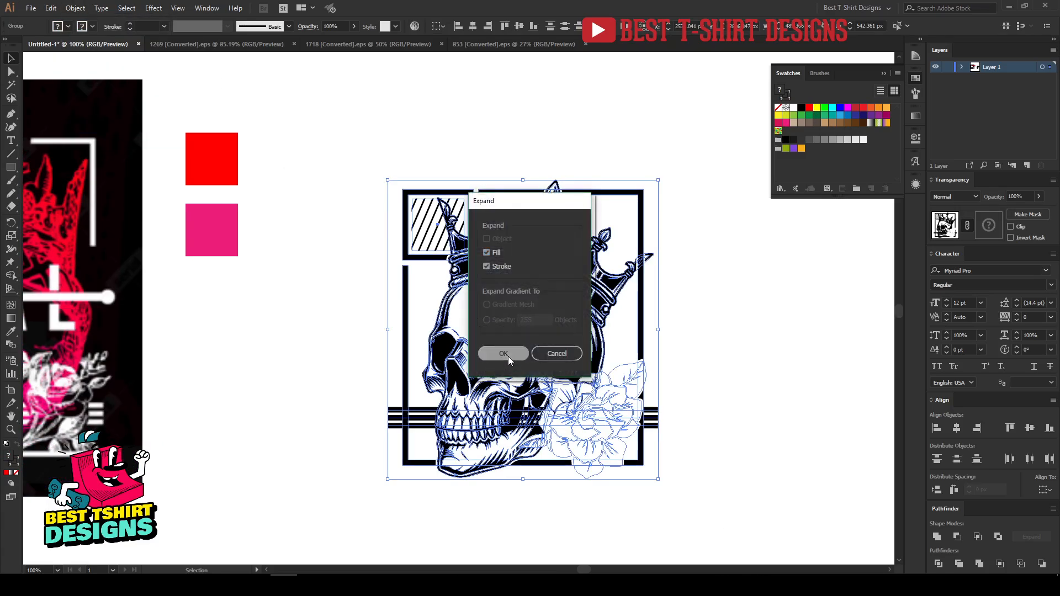
click(503, 353)
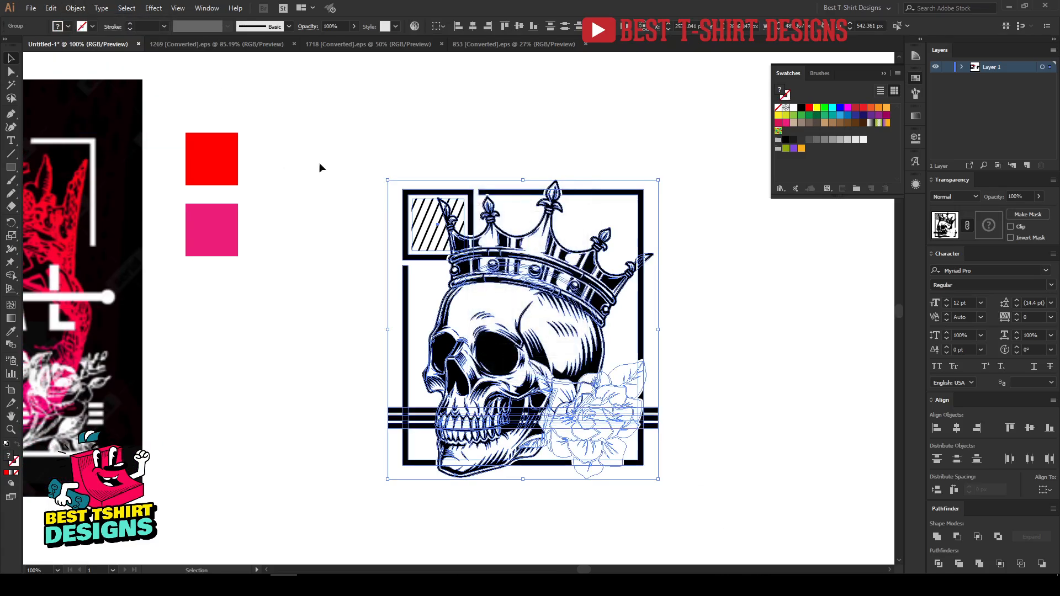
click(313, 133)
Apply a linear gradient fill to the crowned skull group.
scroll(661, 436, up, 1)
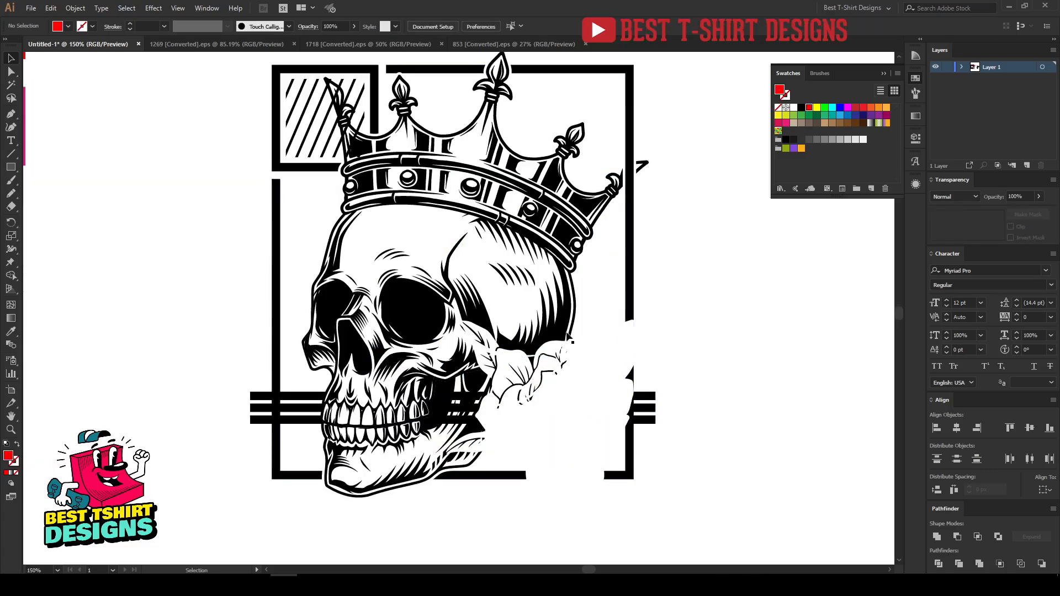
click(559, 329)
scroll(558, 329, up, 2)
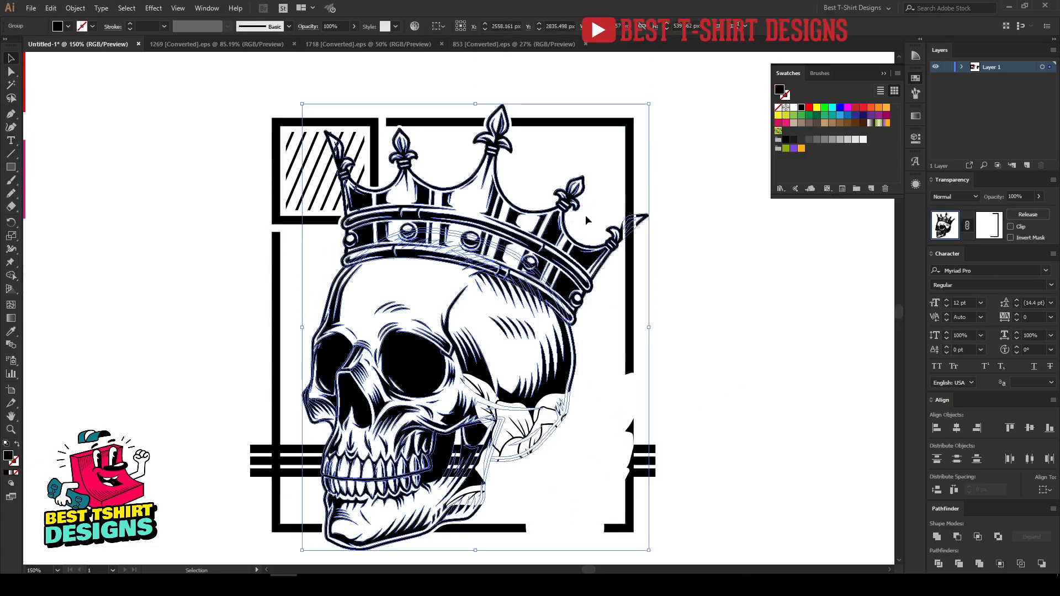
click(916, 116)
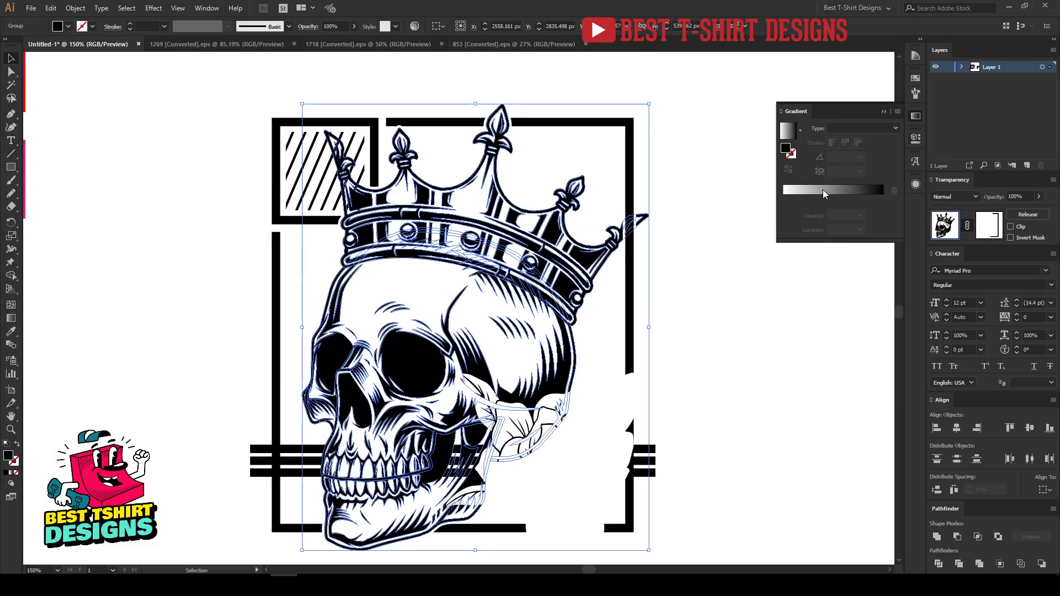
click(822, 190)
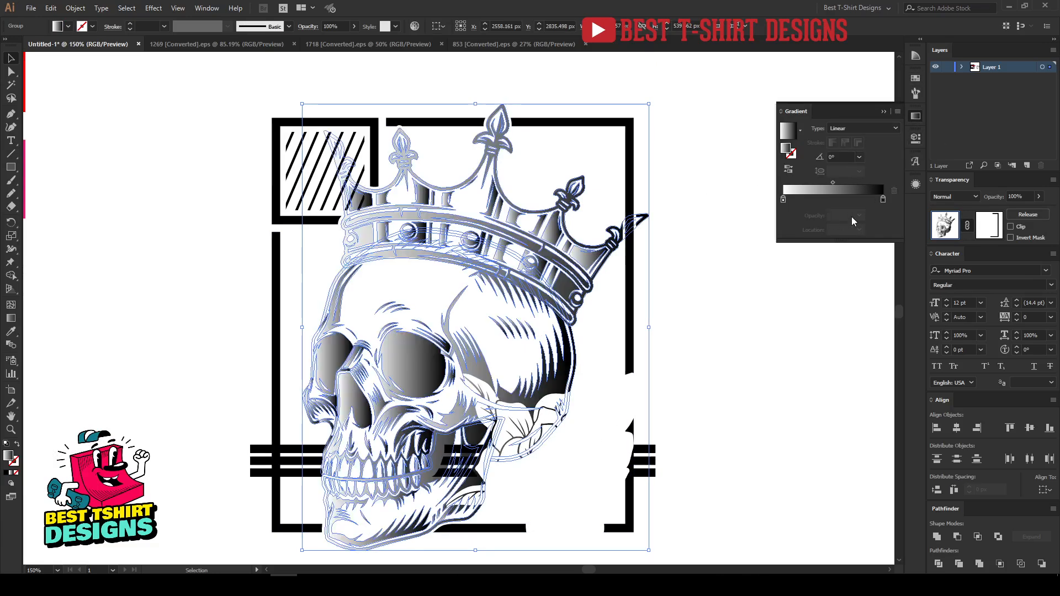
Set the skull gradient's start colour to red and its end colour to pink.
double_click(782, 200)
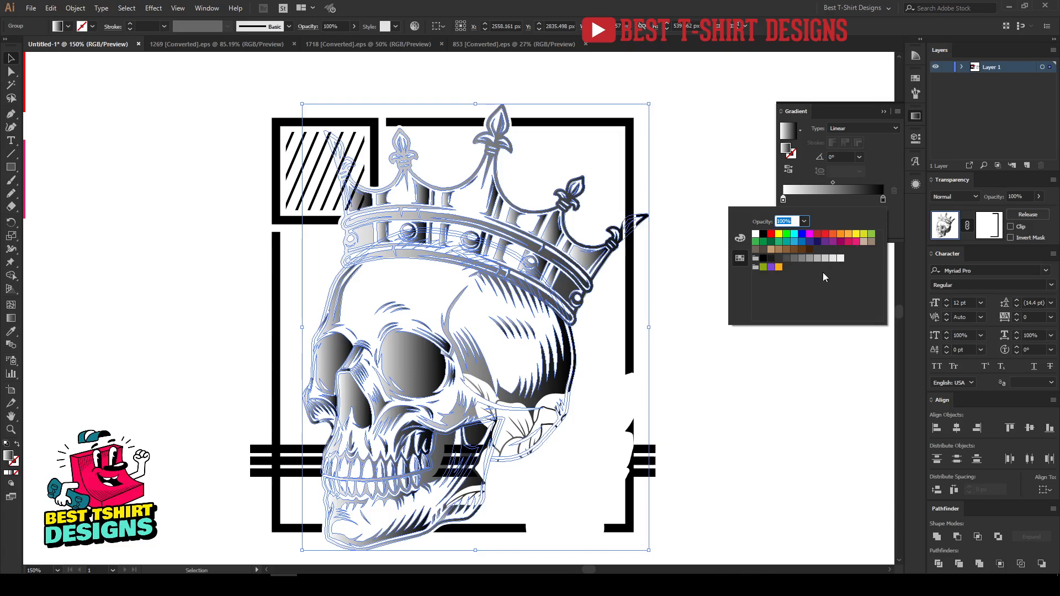
click(826, 235)
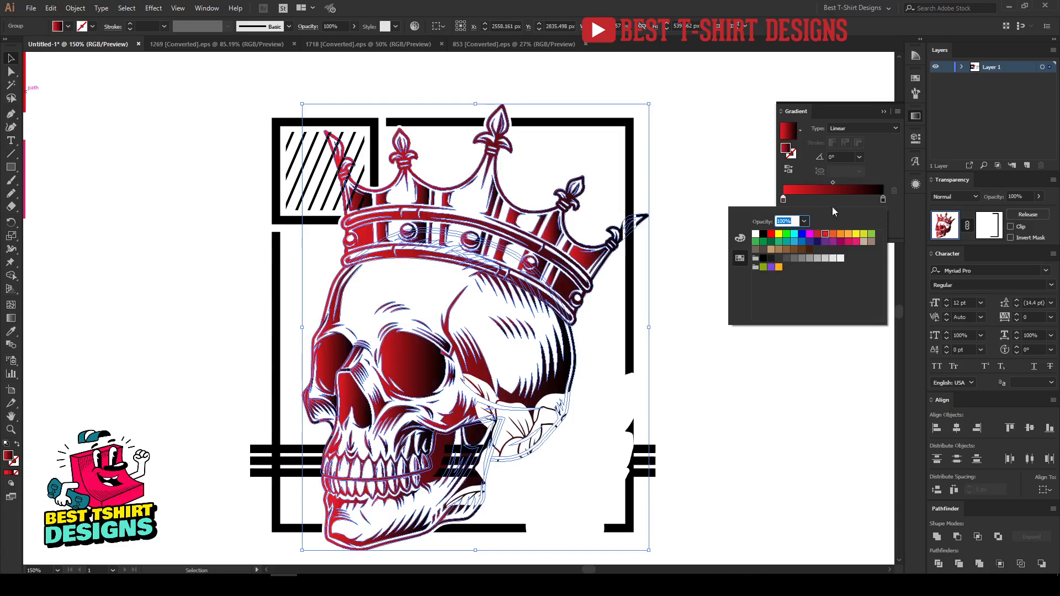
click(883, 202)
double_click(883, 201)
click(856, 243)
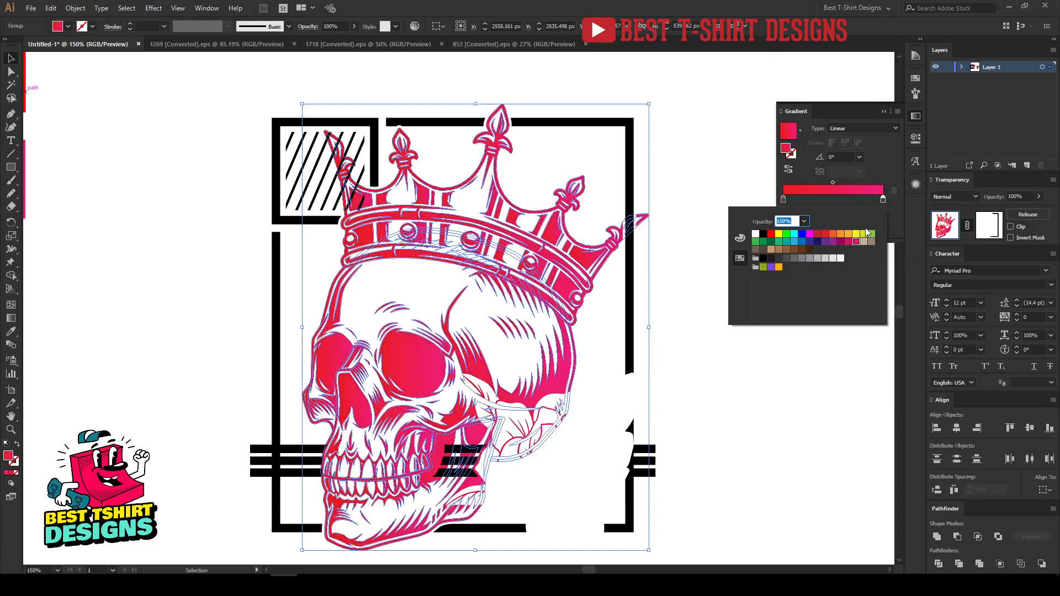
click(883, 200)
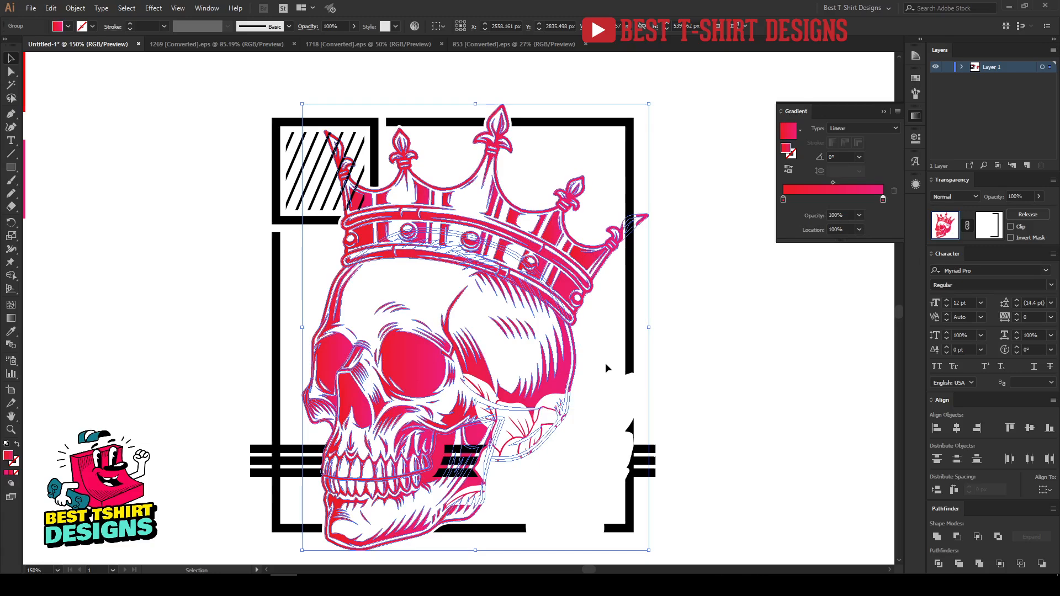
Run the gradient diagonally from the crown's right tip down to the skull's left cheek, at about -142.6°.
key(g)
drag(299, 403, 528, 269)
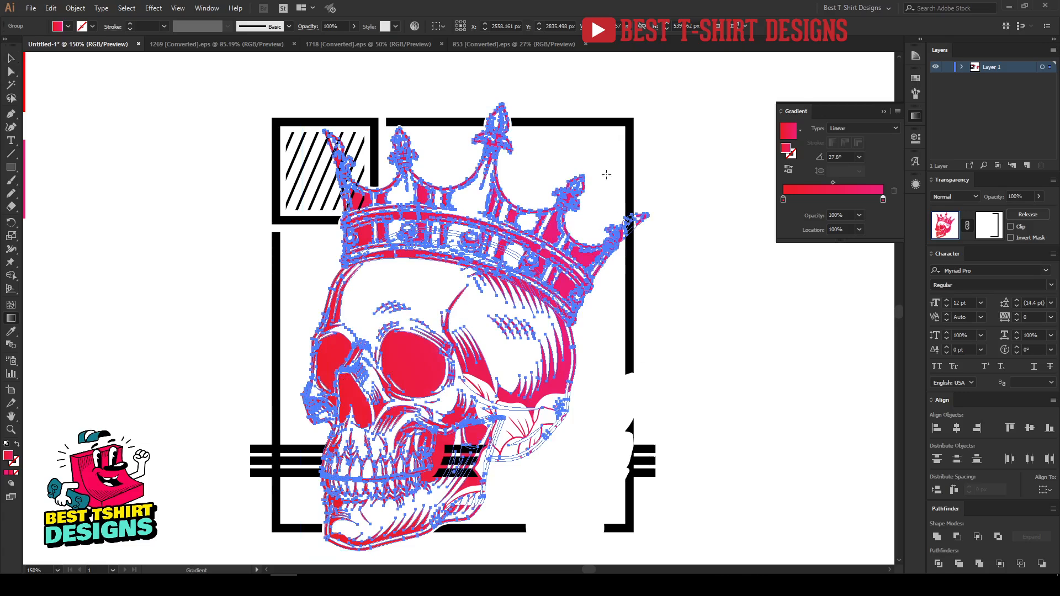
drag(604, 195, 294, 430)
drag(605, 202, 319, 420)
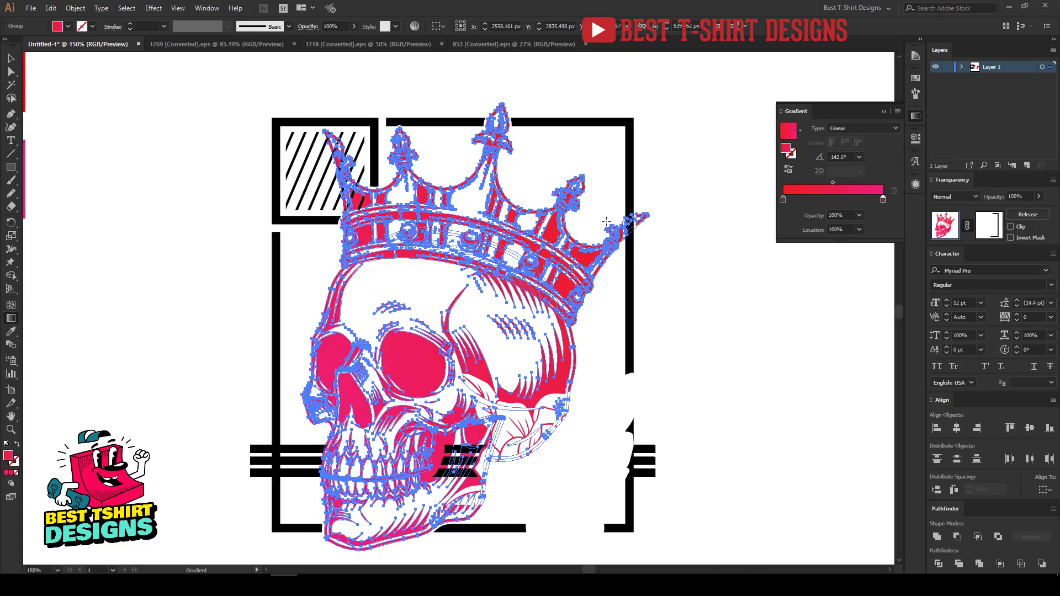
Redirect the red-to-pink linear gradient diagonally across the crowned skull, at an angle of about -34.3°.
drag(301, 302, 538, 418)
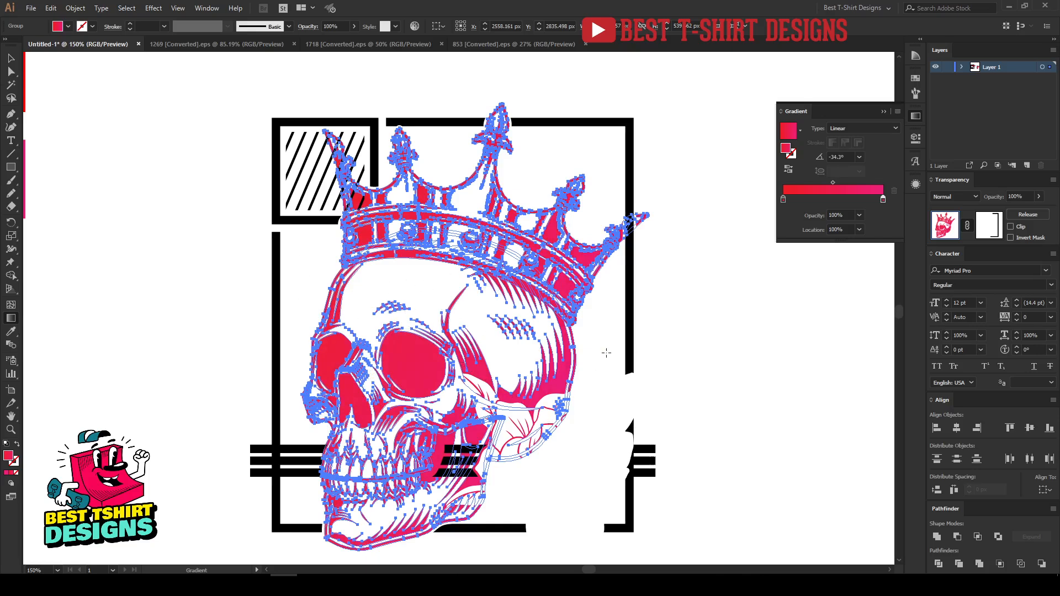
key(v)
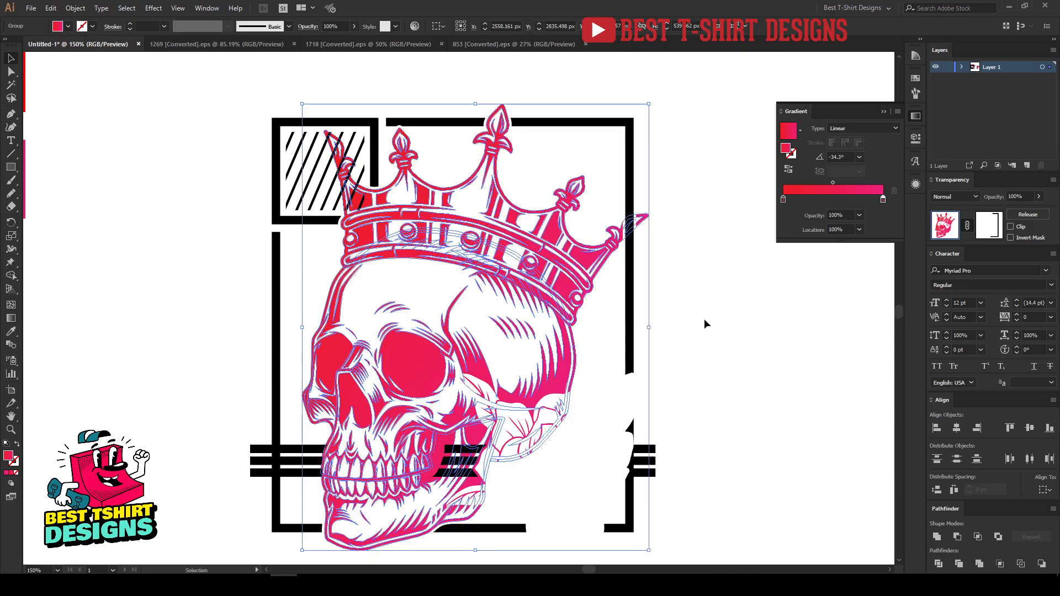
click(705, 319)
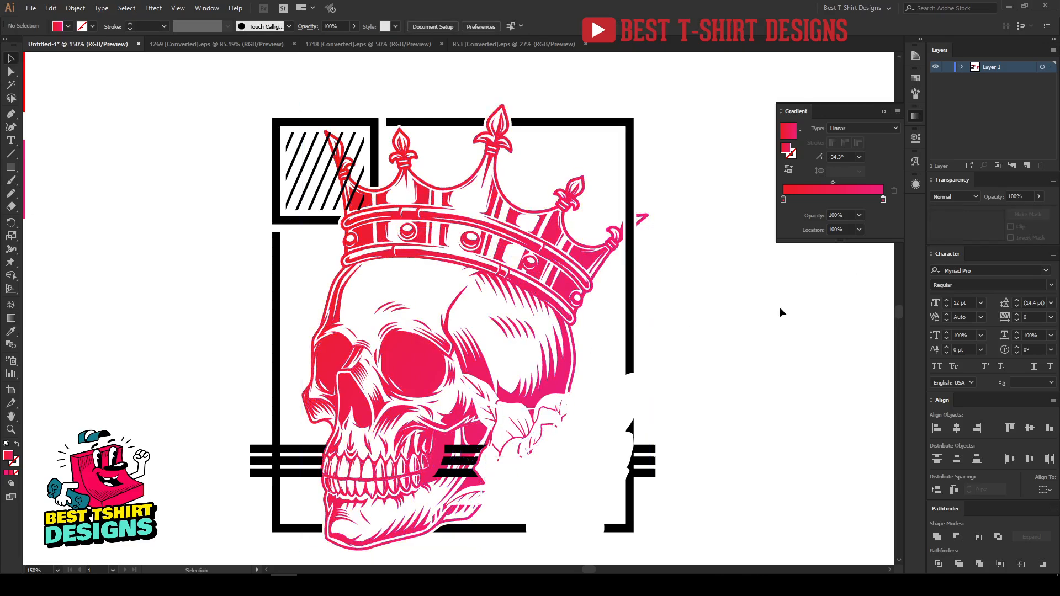
Change the fill of the three horizontal bars and the large rectangular frame to white.
scroll(684, 348, down, 2)
click(650, 394)
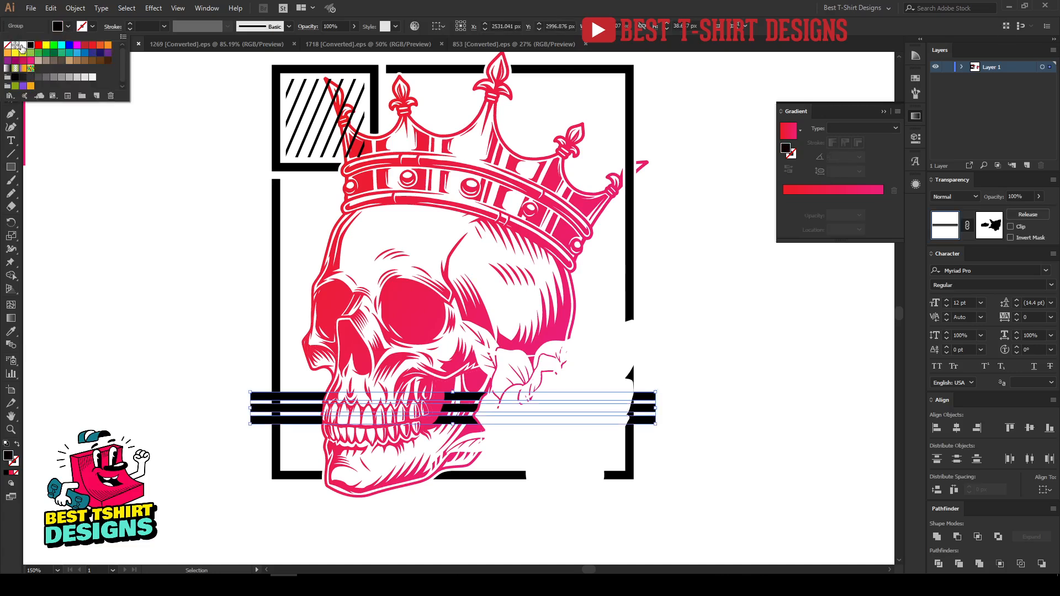
click(21, 46)
click(276, 246)
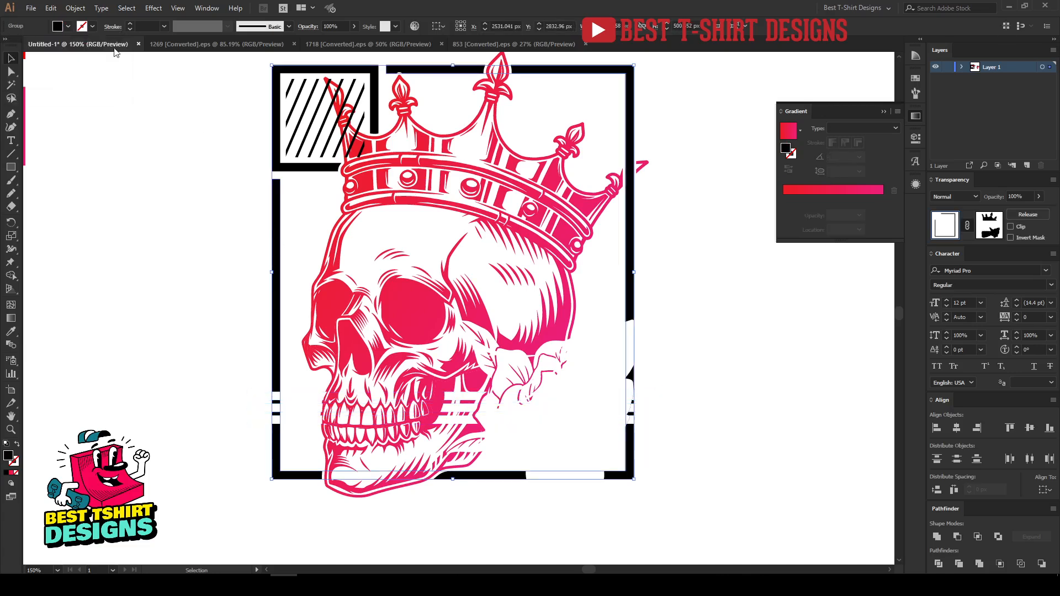
click(68, 27)
click(25, 47)
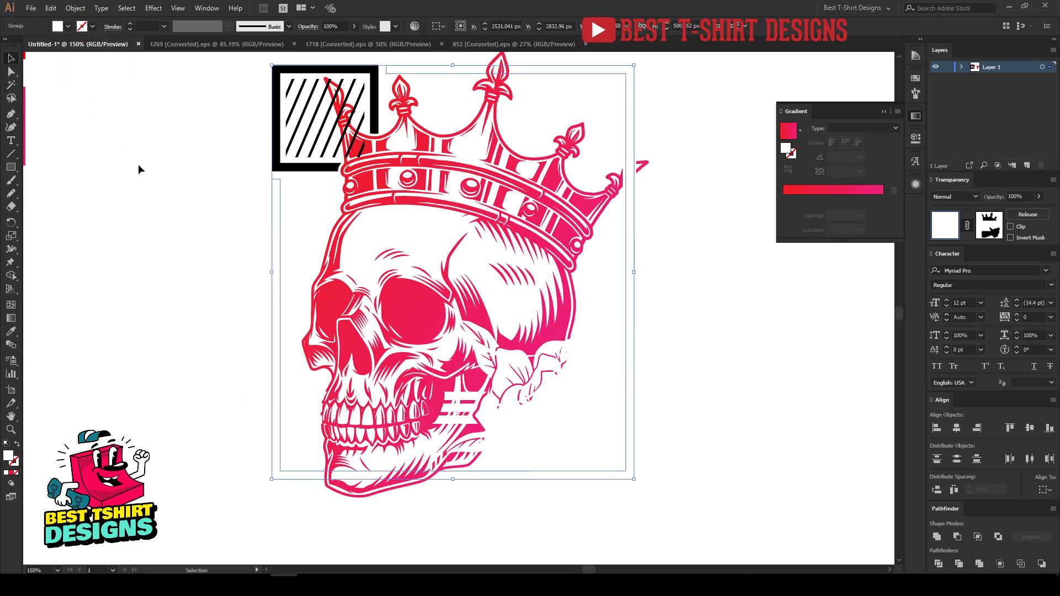
Change the fill of the small square outline around the diagonal stripes to white.
click(286, 169)
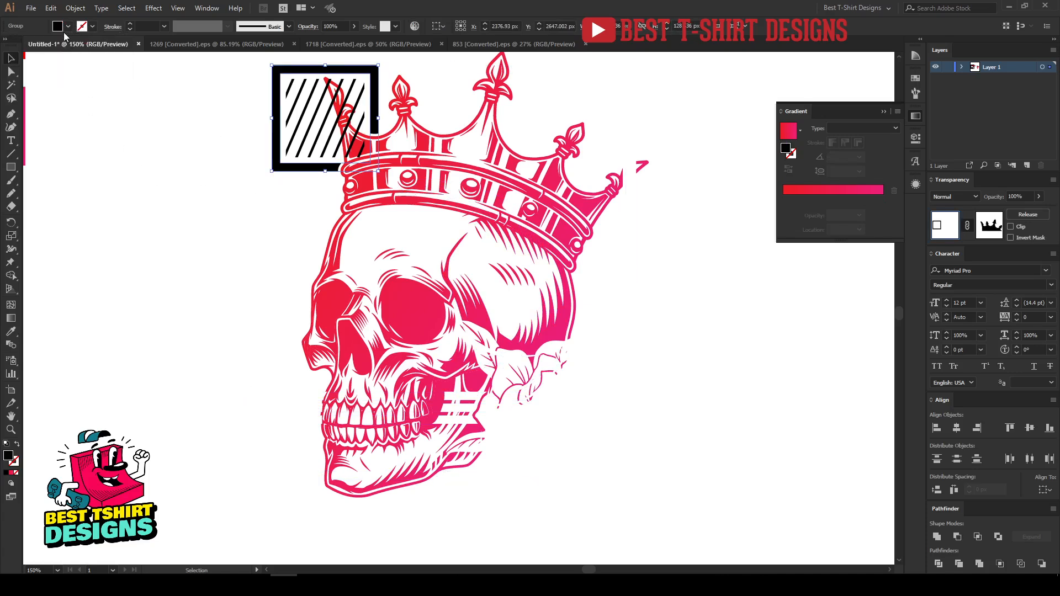
click(57, 26)
click(23, 46)
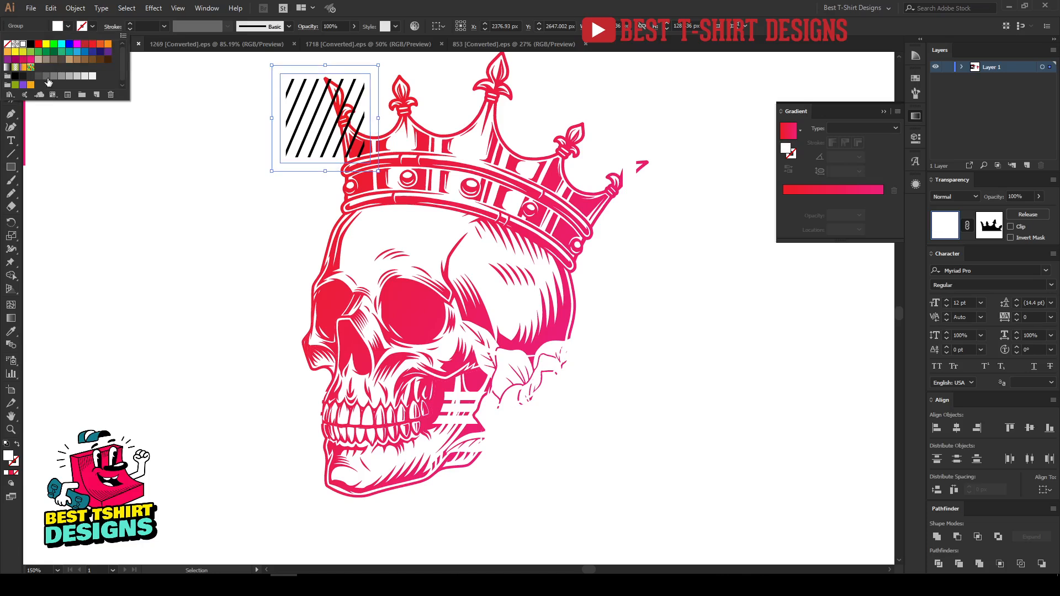
Try recolouring the diagonal stripes by giving the whole clip group a red fill, and undo it.
click(295, 128)
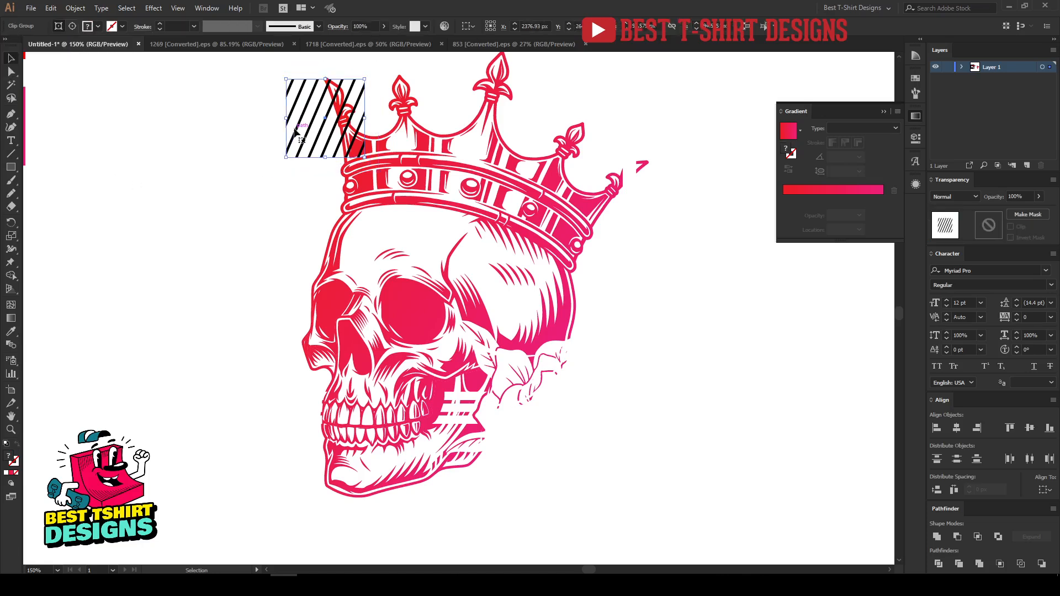
click(89, 26)
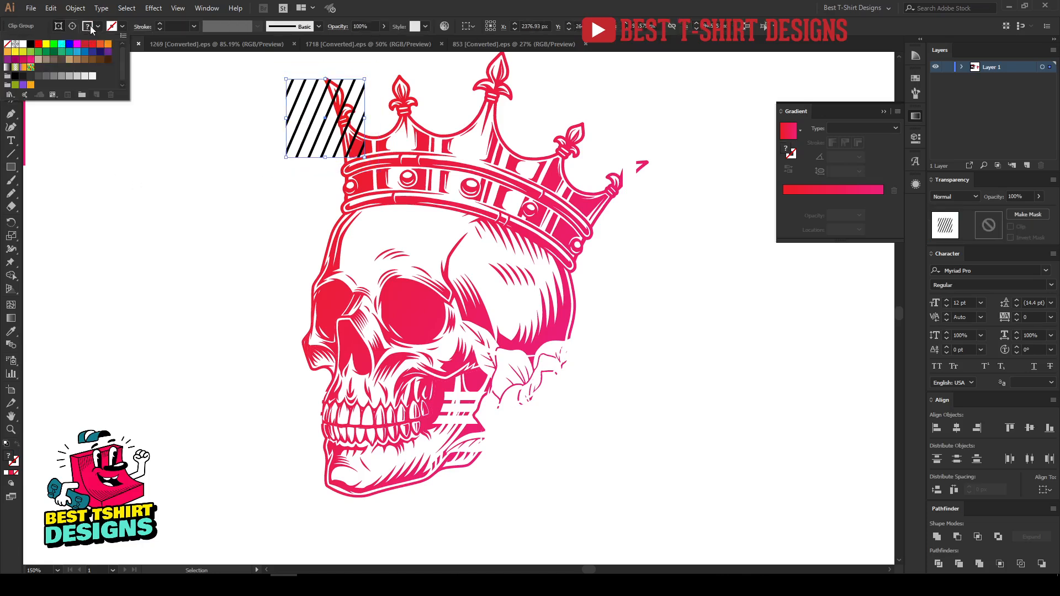
click(38, 44)
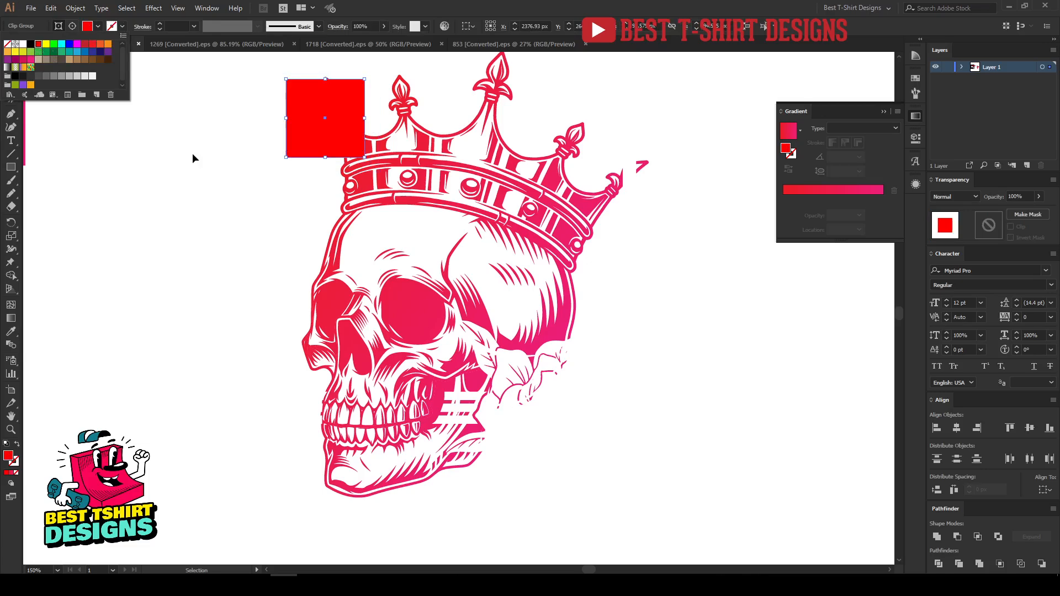
key(Escape)
key(ctrl+z)
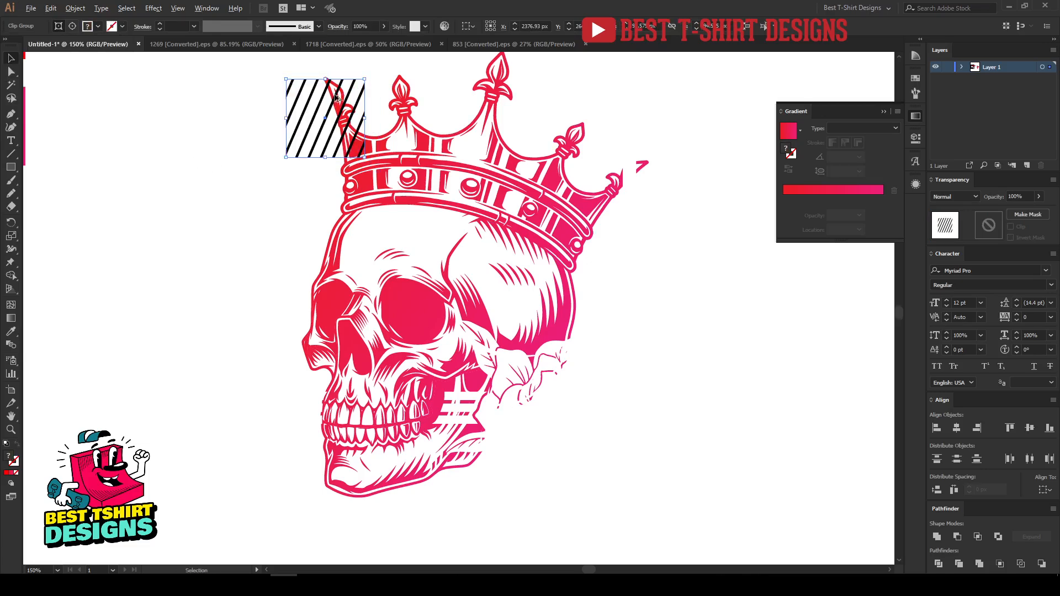
Isolate the clip group of diagonal stripes for editing.
scroll(337, 72, up, 3)
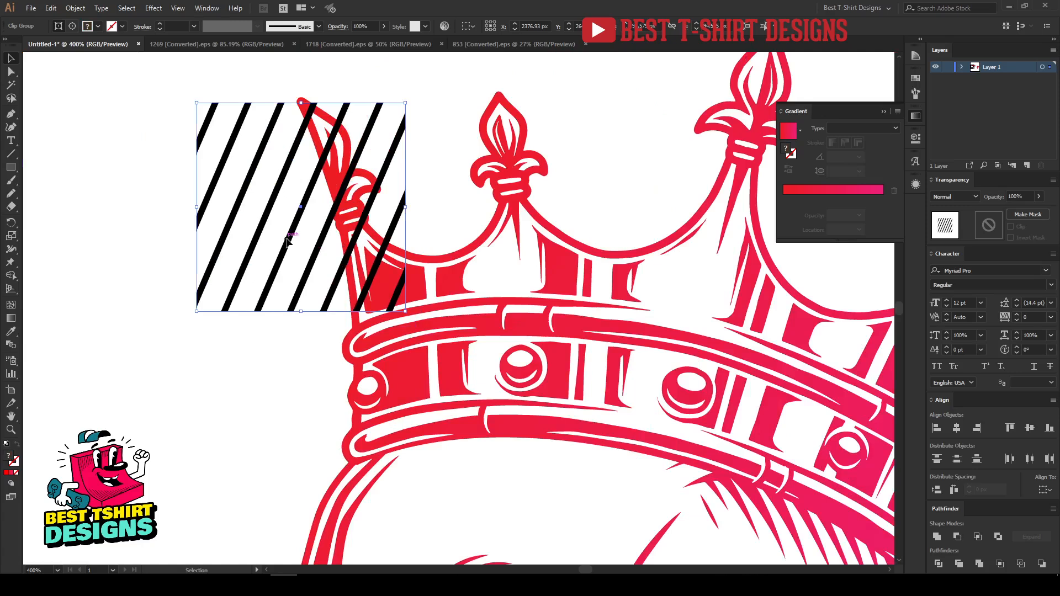
double_click(286, 240)
Try filling the clip group's clipping rectangle with red, and undo it.
click(224, 104)
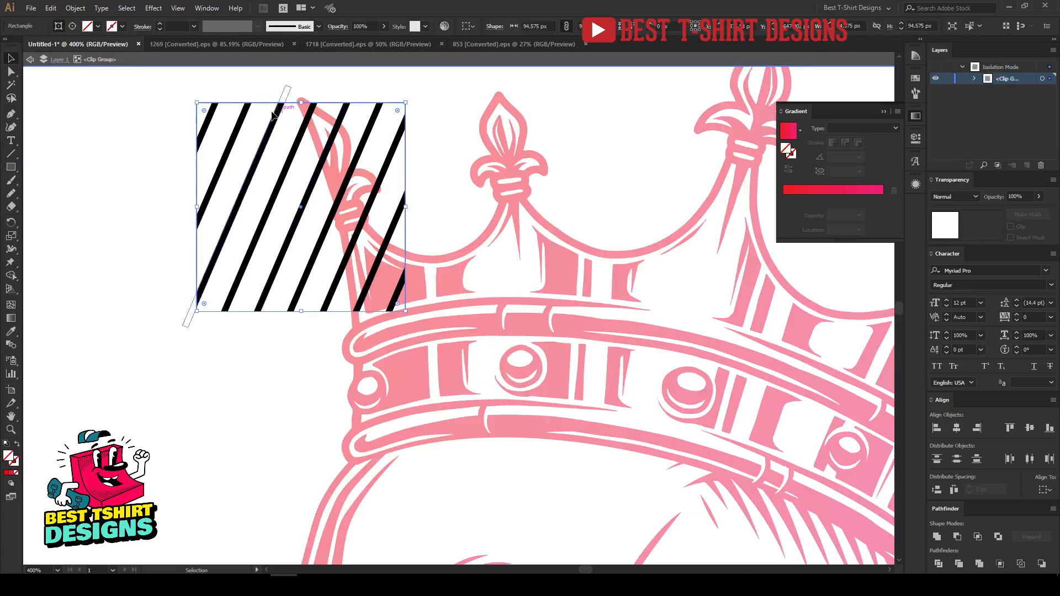
click(98, 26)
click(92, 46)
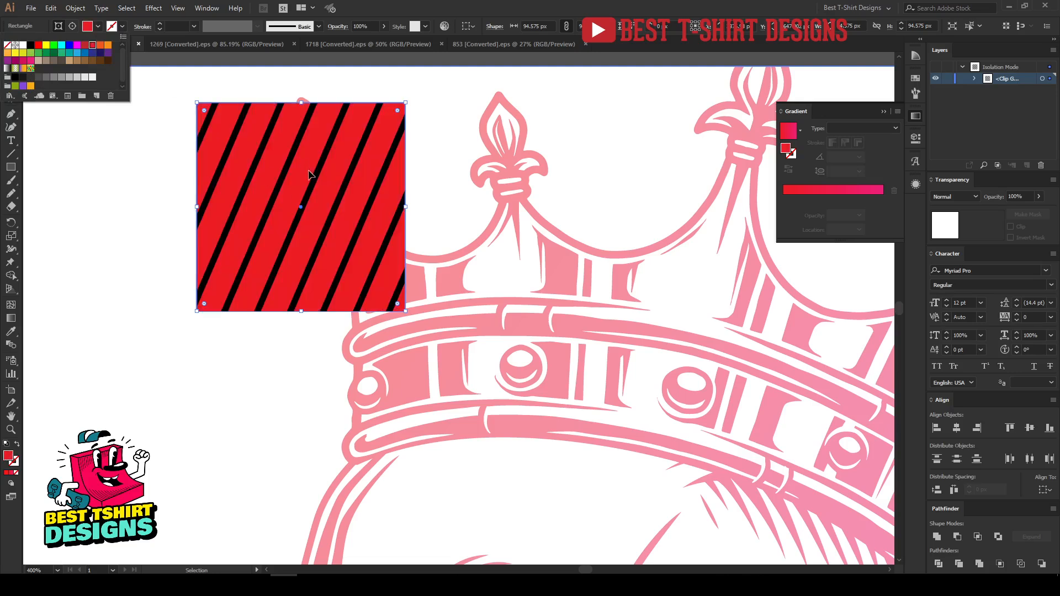
click(299, 171)
key(ctrl+z)
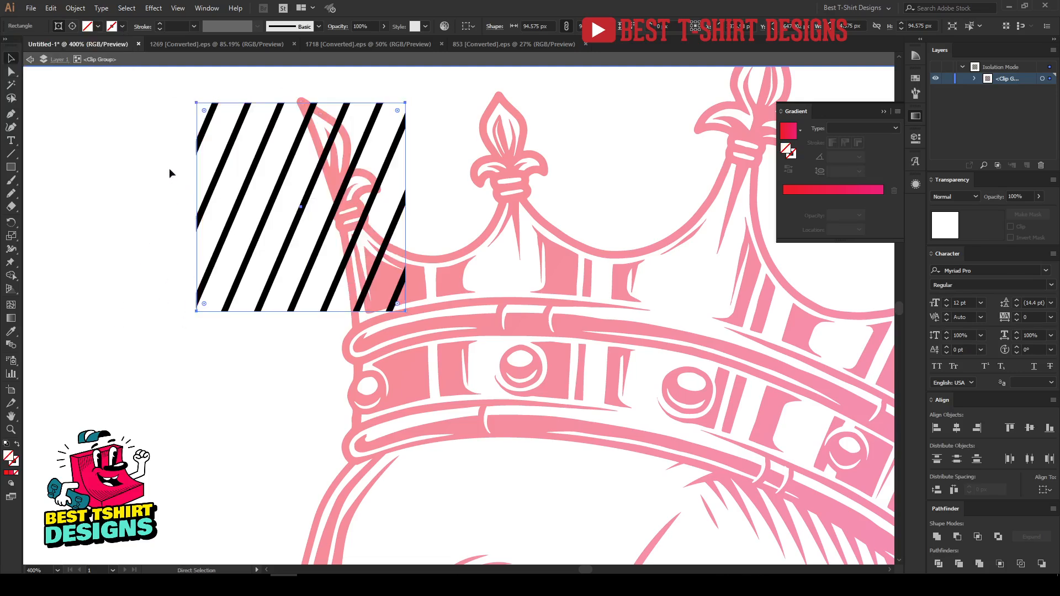
Try selecting all the diagonal stripes that share the same fill colour as one selected stripe.
click(269, 200)
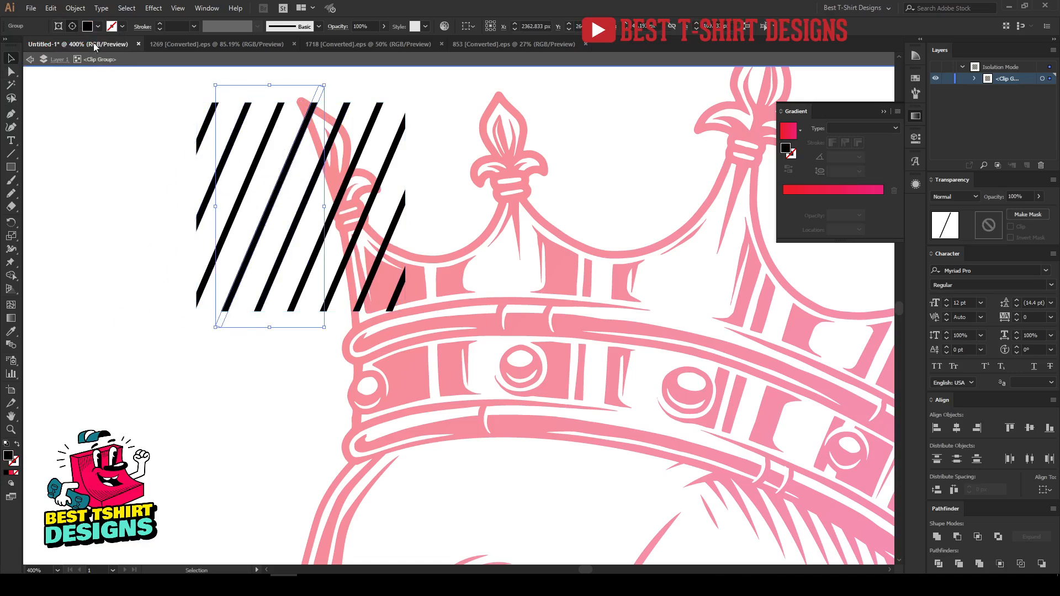
click(126, 8)
mouse_move(156, 113)
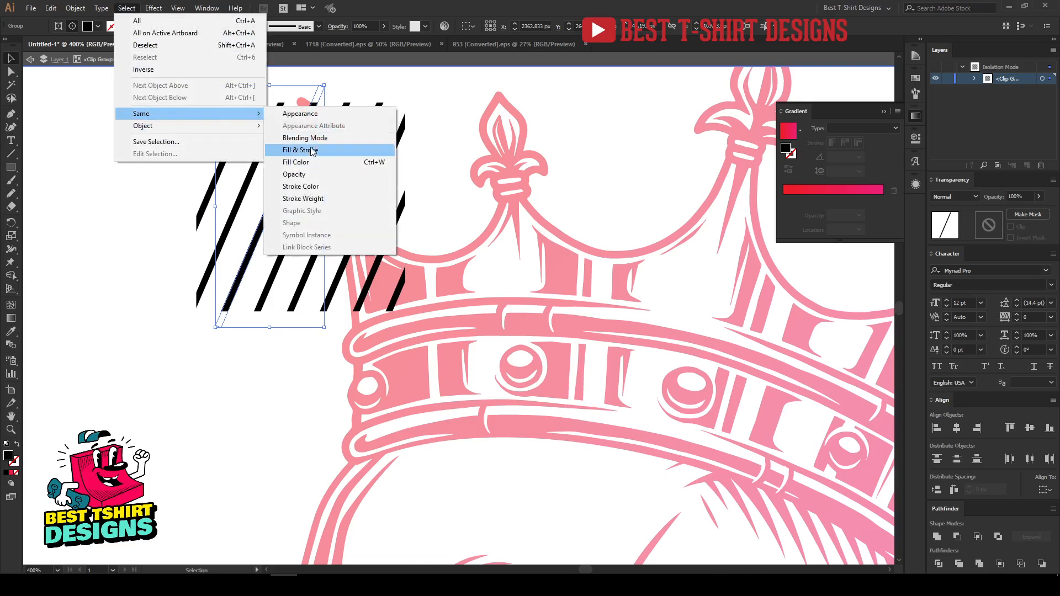
click(330, 163)
click(60, 134)
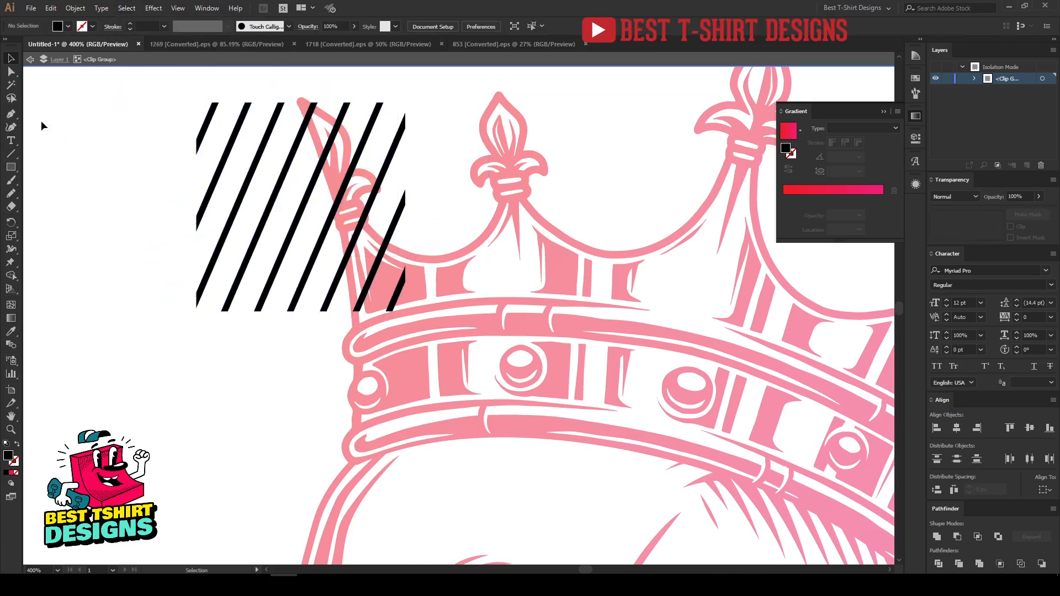
Select all black diagonal stripes with the Magic Wand, fill them white, and exit isolation mode.
click(11, 85)
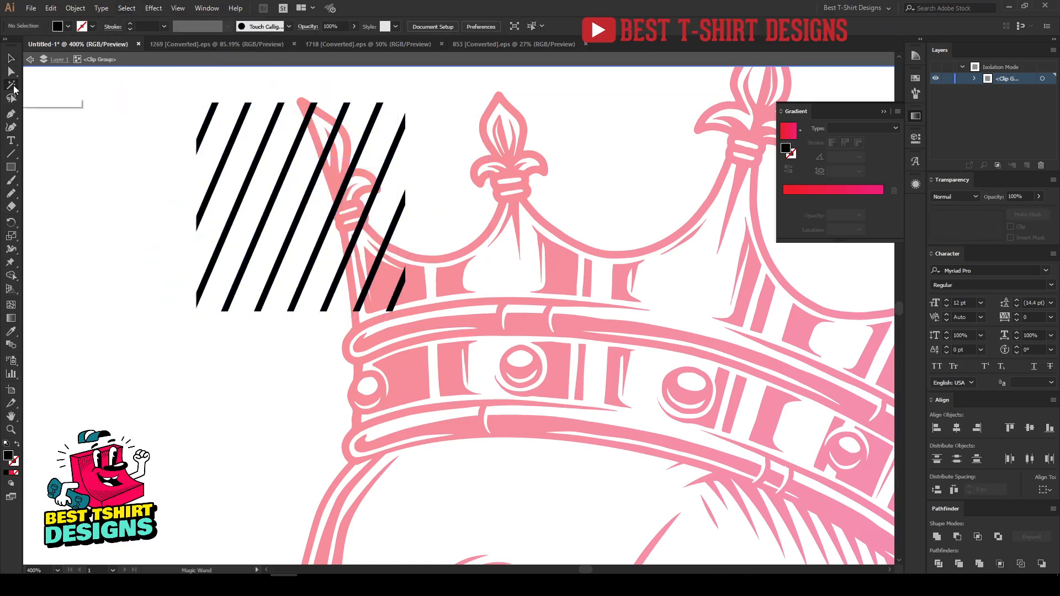
click(281, 187)
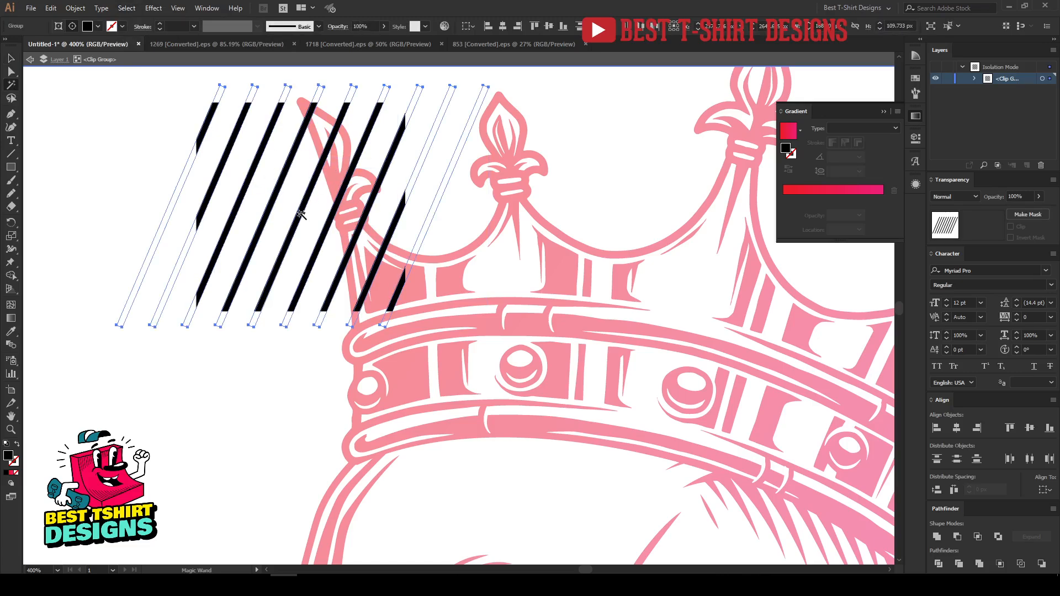
click(917, 78)
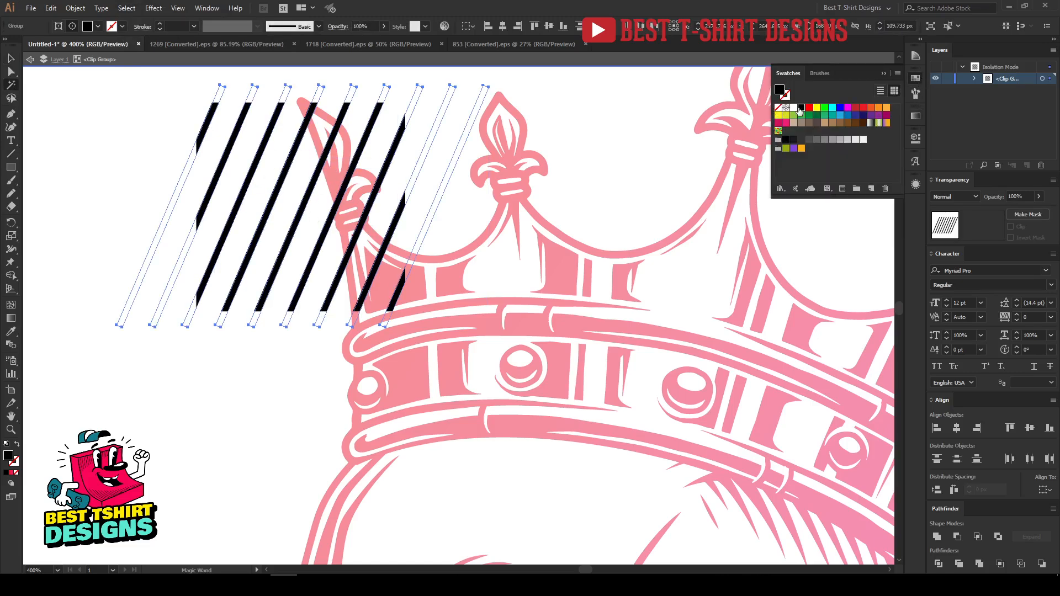
click(794, 108)
click(915, 78)
key(v)
click(657, 169)
scroll(308, 203, down, 3)
double_click(438, 174)
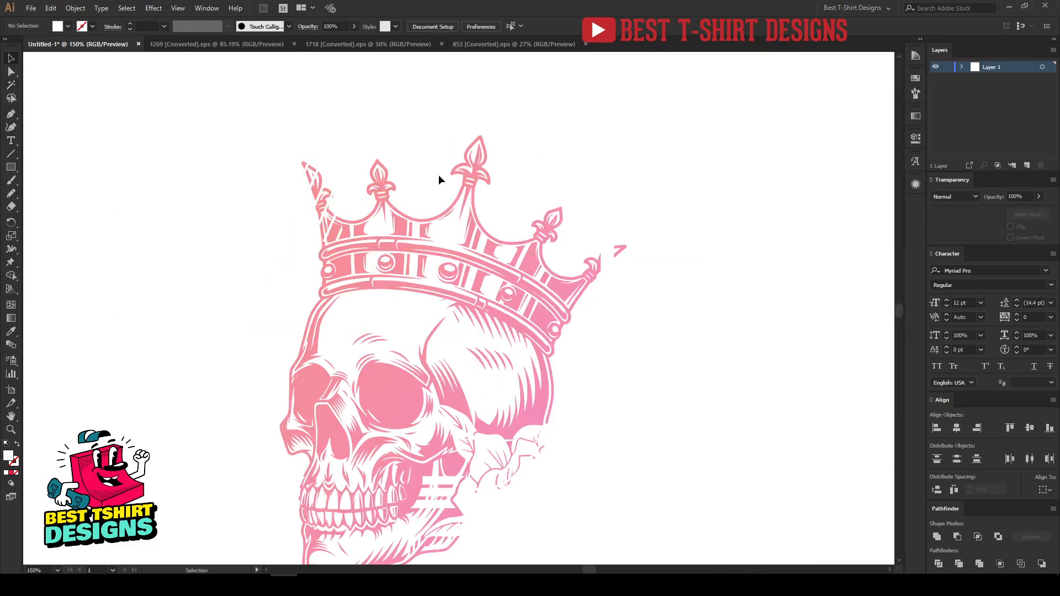
Draw a black background square about 716 px wide around the artwork and place it behind the design.
scroll(439, 175, down, 1)
drag(115, 137, 714, 507)
click(912, 80)
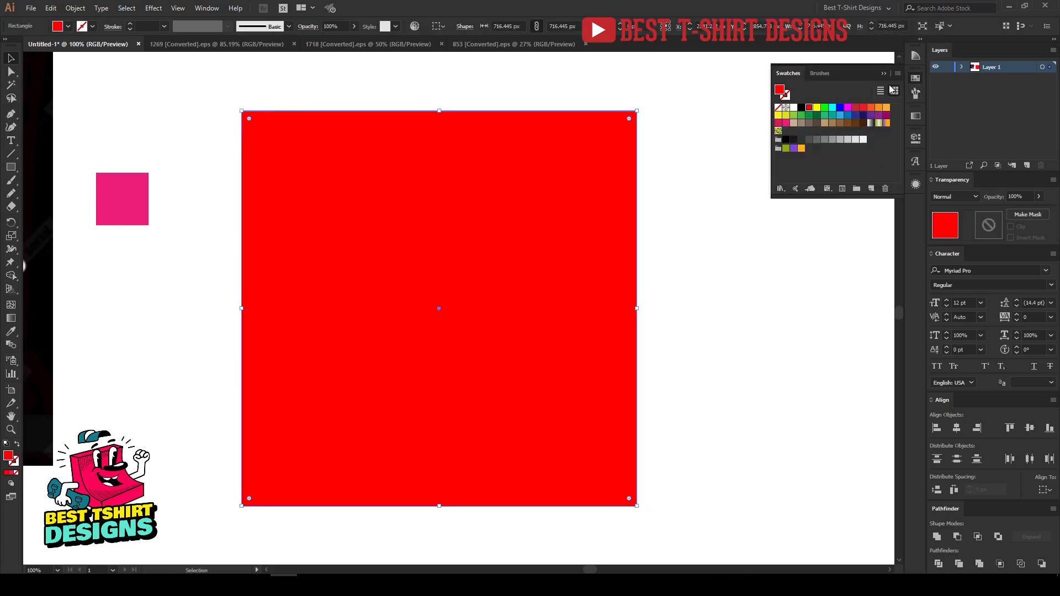
click(802, 108)
click(915, 78)
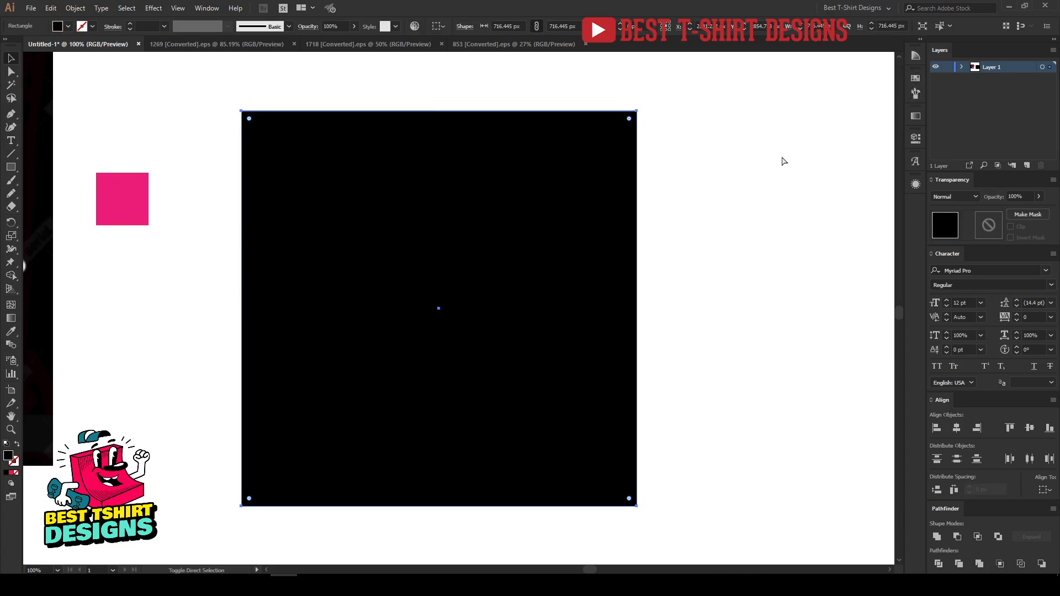
key(ctrl+v)
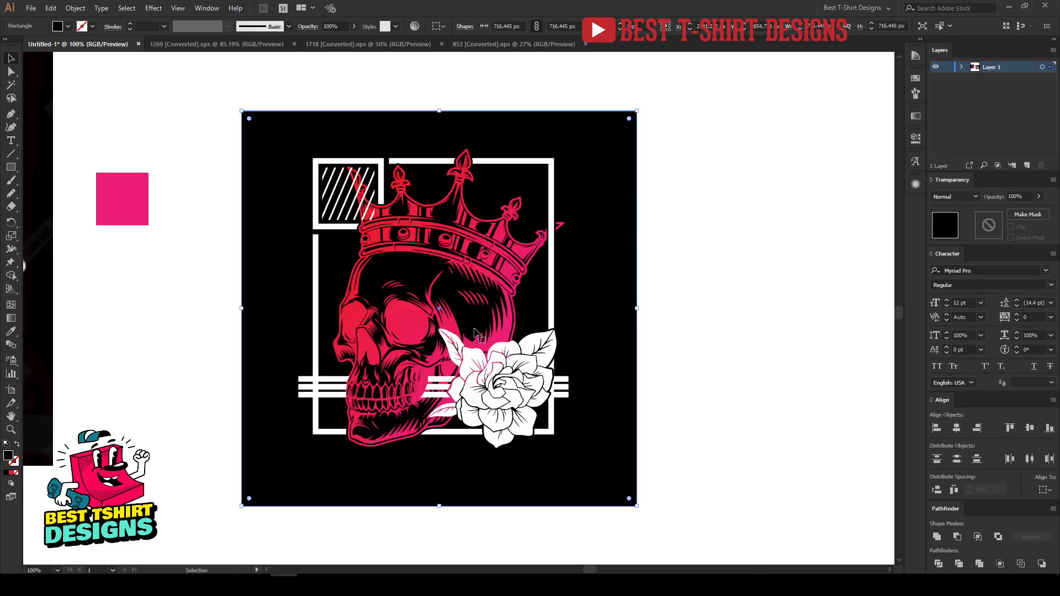
click(693, 376)
Examine the skull, crown, rose and frame details against the black background.
scroll(524, 454, up, 1)
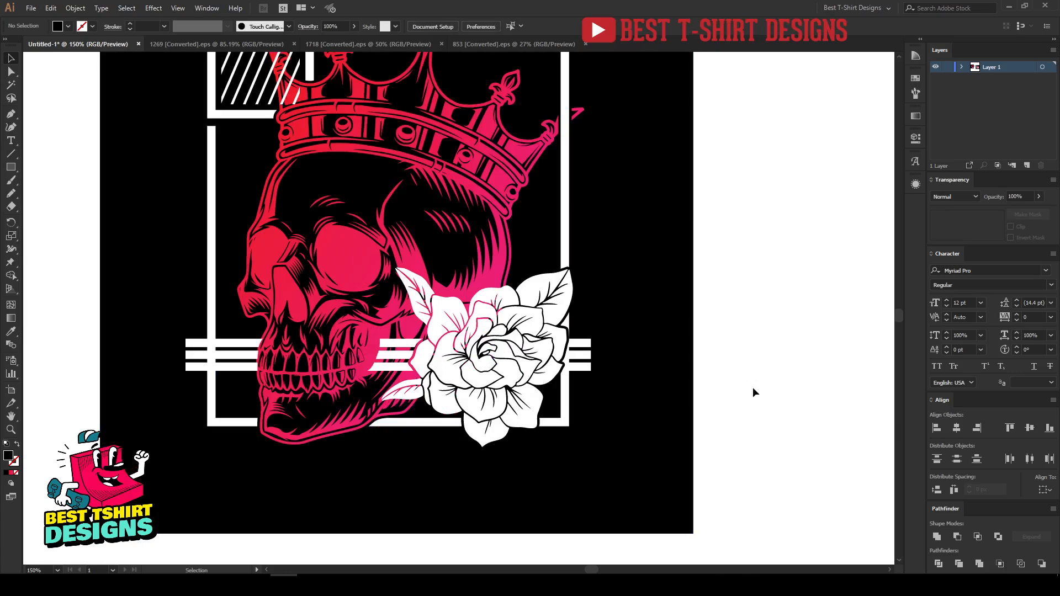
scroll(551, 392, down, 1)
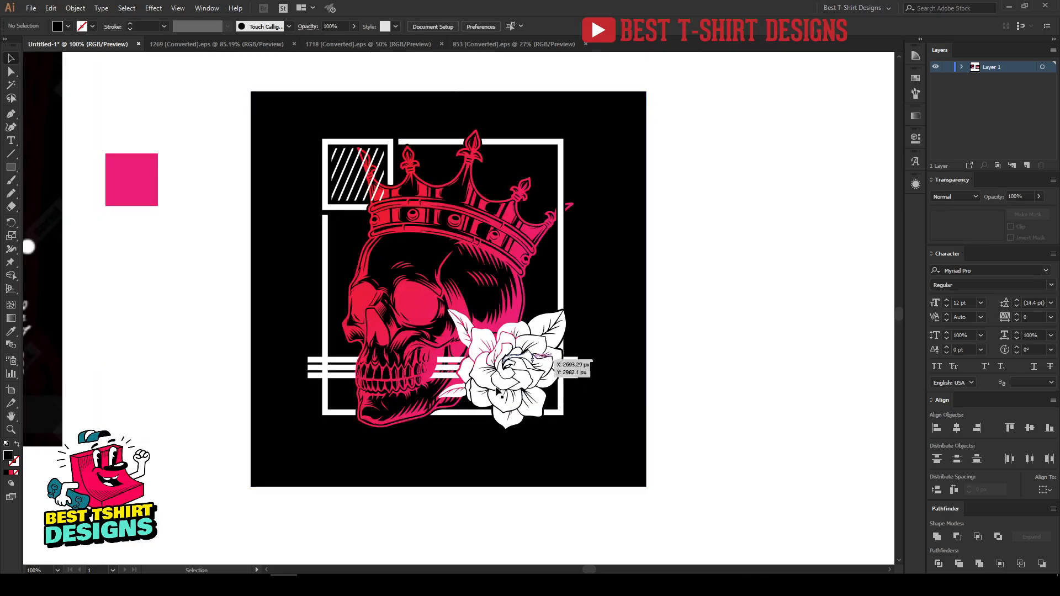
scroll(403, 229, up, 1)
scroll(438, 229, up, 1)
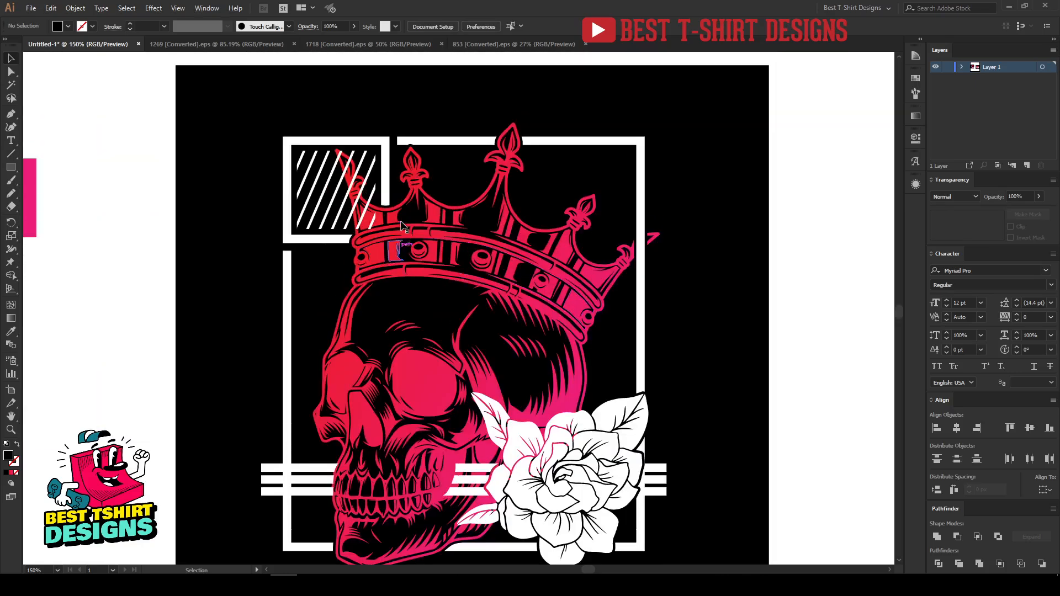
scroll(474, 295, down, 1)
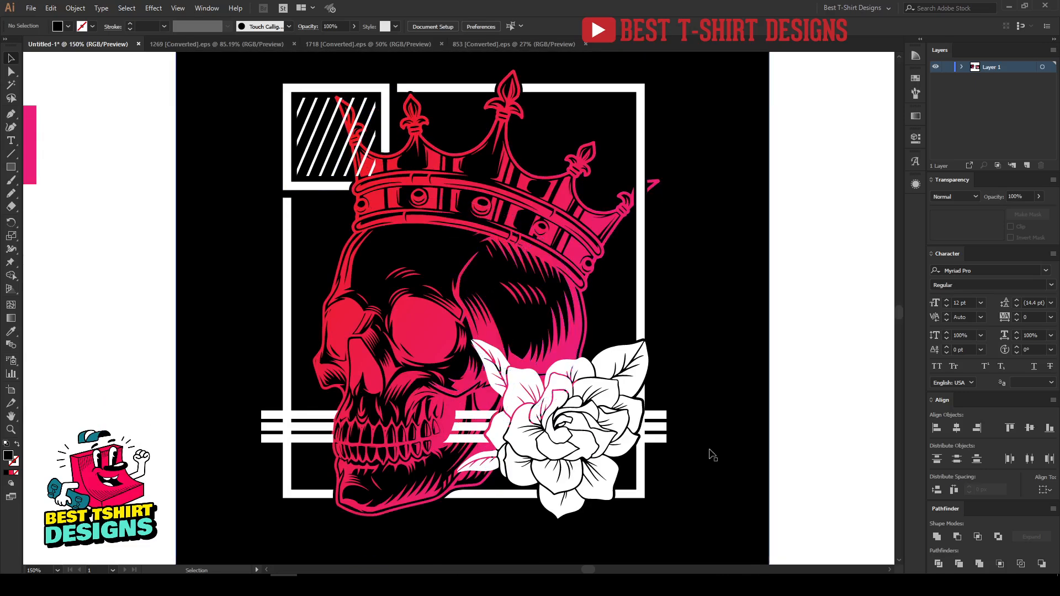
scroll(707, 455, up, 1)
drag(763, 407, 736, 393)
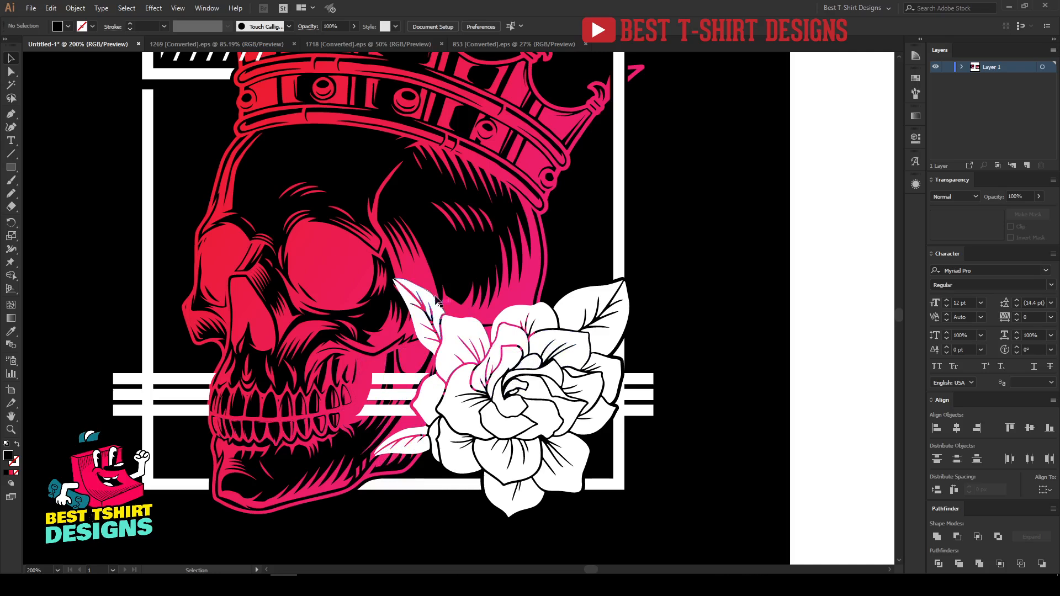
In the horizontal bars' opacity mask, select only the rose-shaped path, and return to editing the artwork.
click(635, 408)
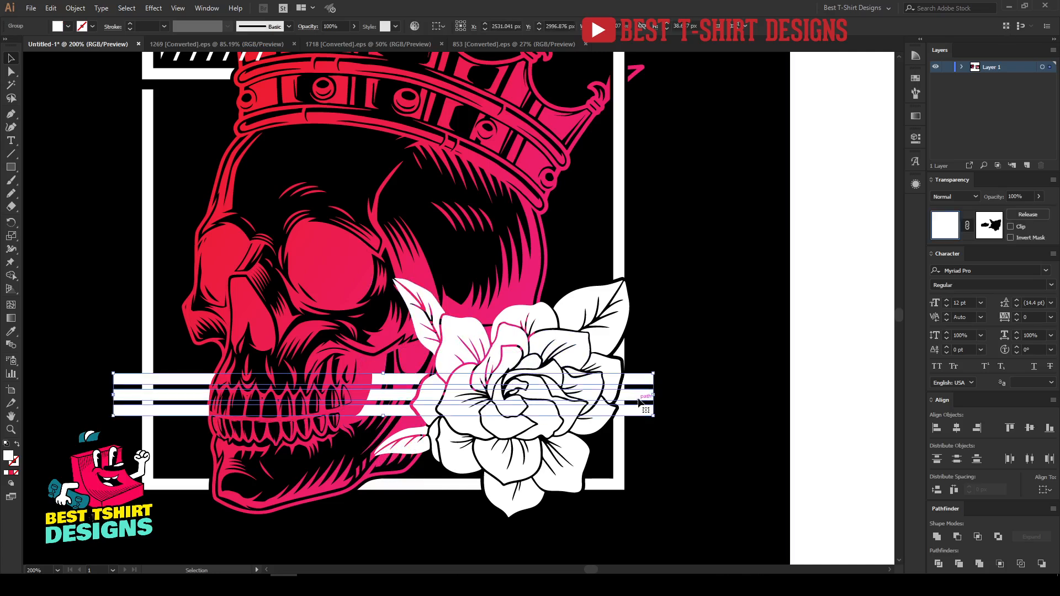
click(989, 225)
click(502, 371)
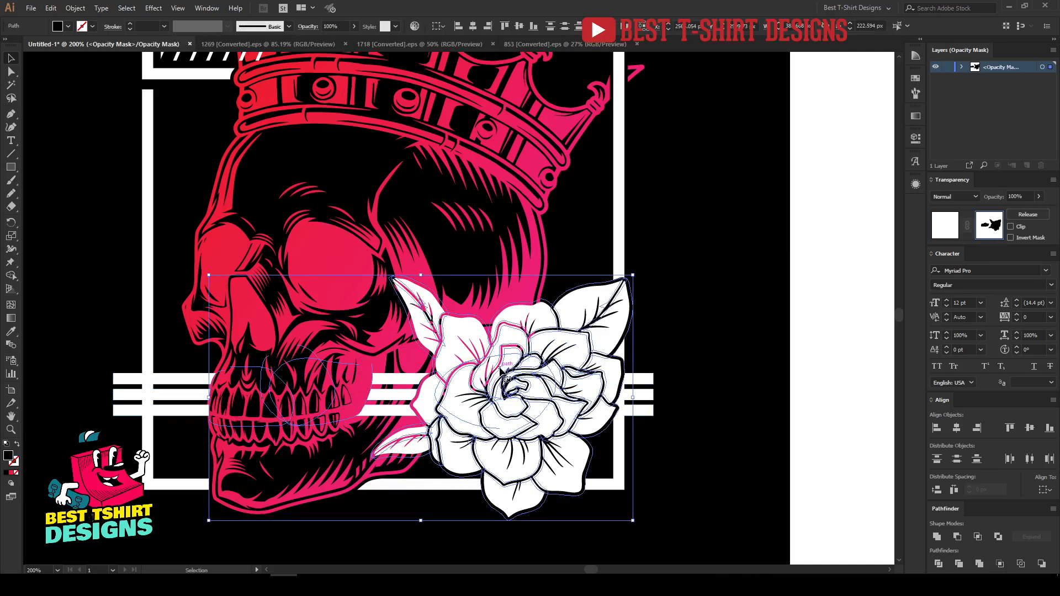
drag(161, 335, 351, 451)
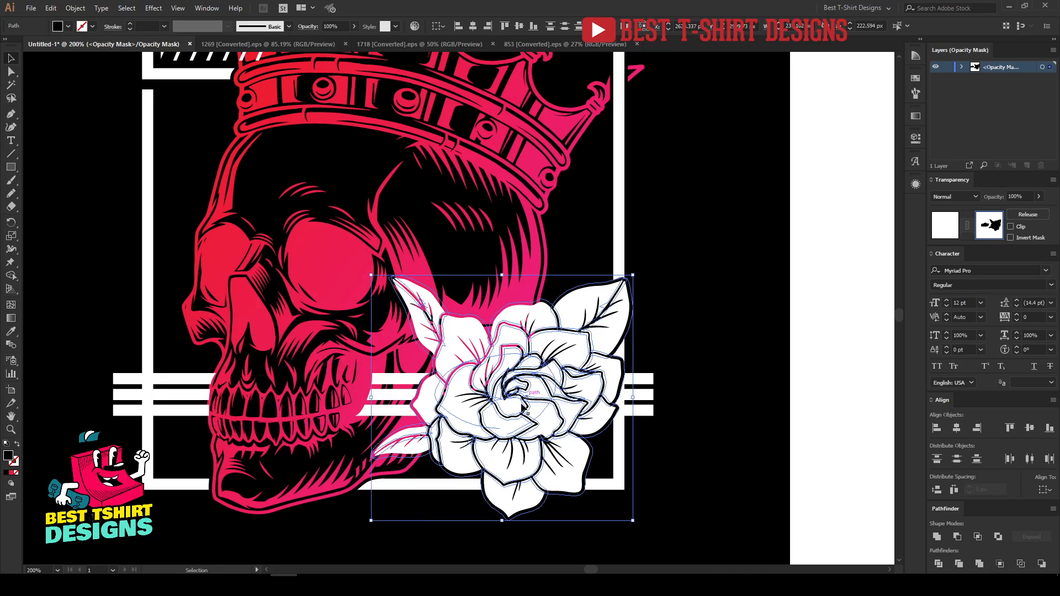
click(945, 225)
Paste the copied rose-shaped path in place into the opacity mask of the skull and crown group, and return to editing the artwork.
click(531, 270)
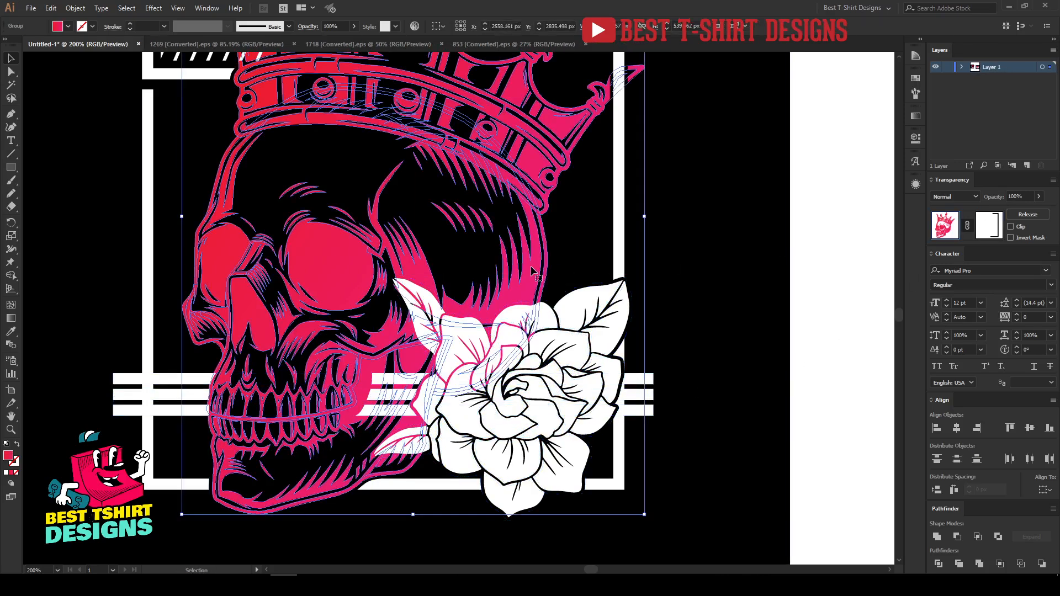
click(986, 227)
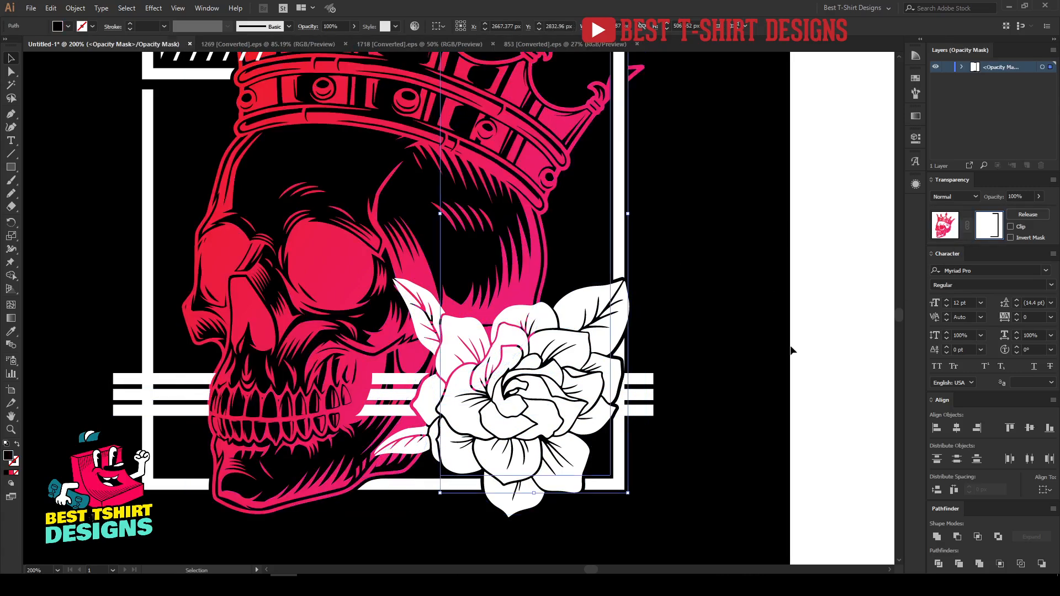
key(ctrl+f)
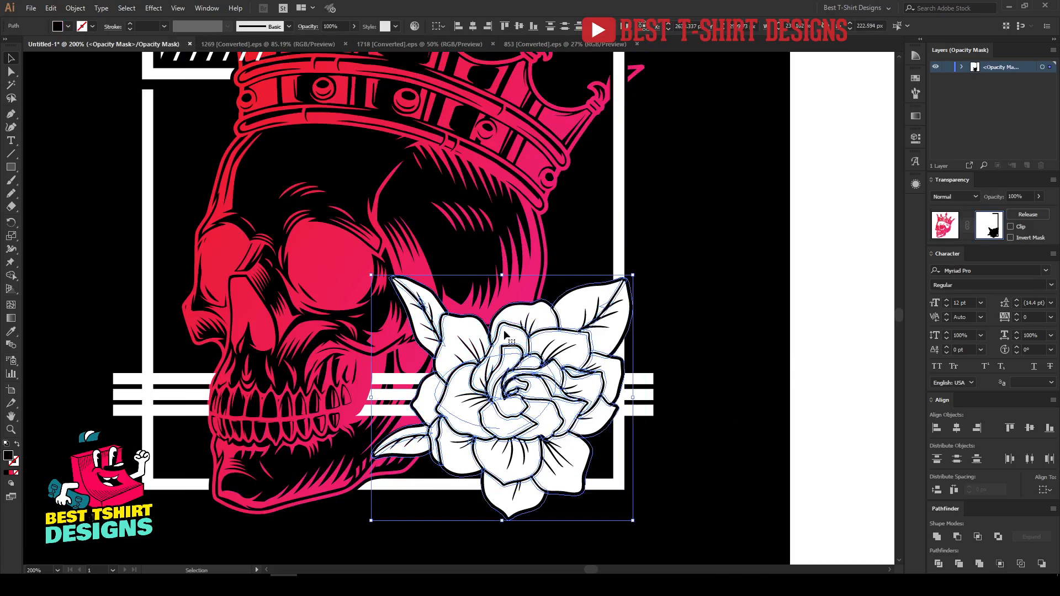
click(696, 418)
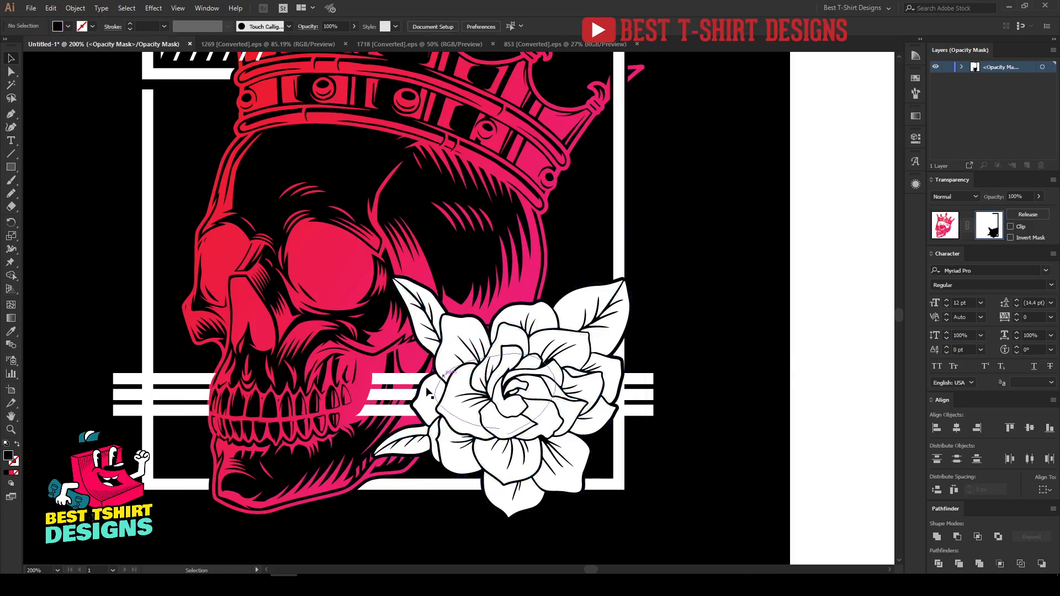
click(942, 229)
click(799, 350)
In the horizontal bars' opacity mask, erase the curved mask edge over the cheek so the three bars extend toward the back teeth.
scroll(394, 404, up, 3)
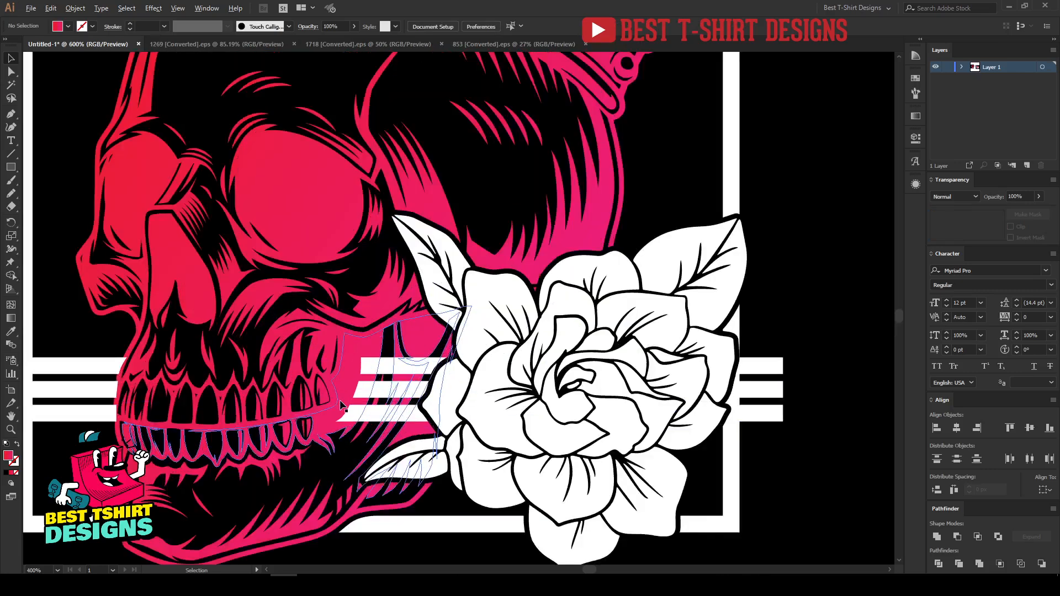
scroll(342, 406, up, 1)
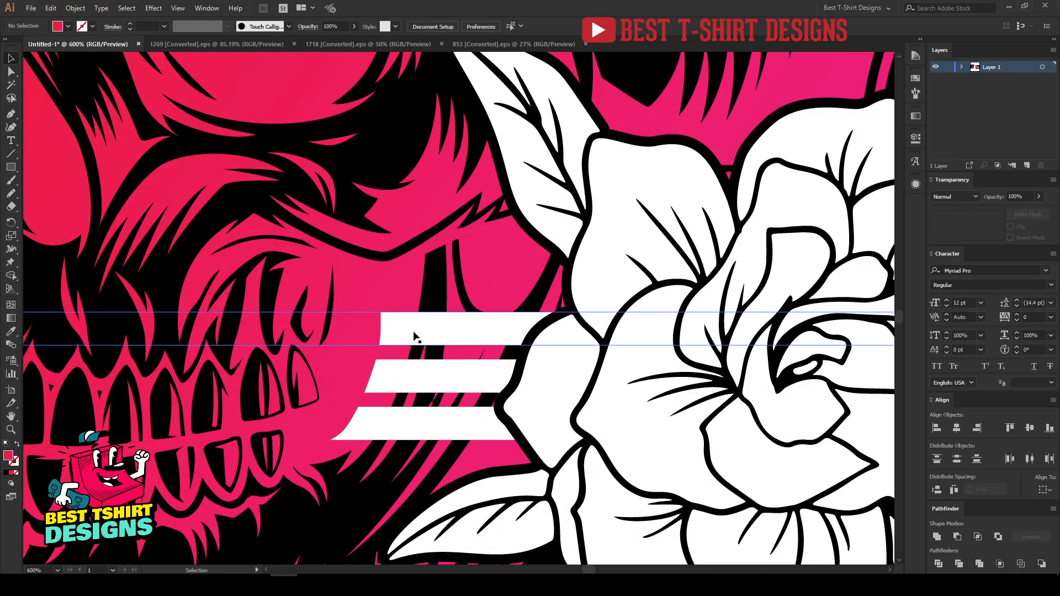
scroll(384, 371, down, 2)
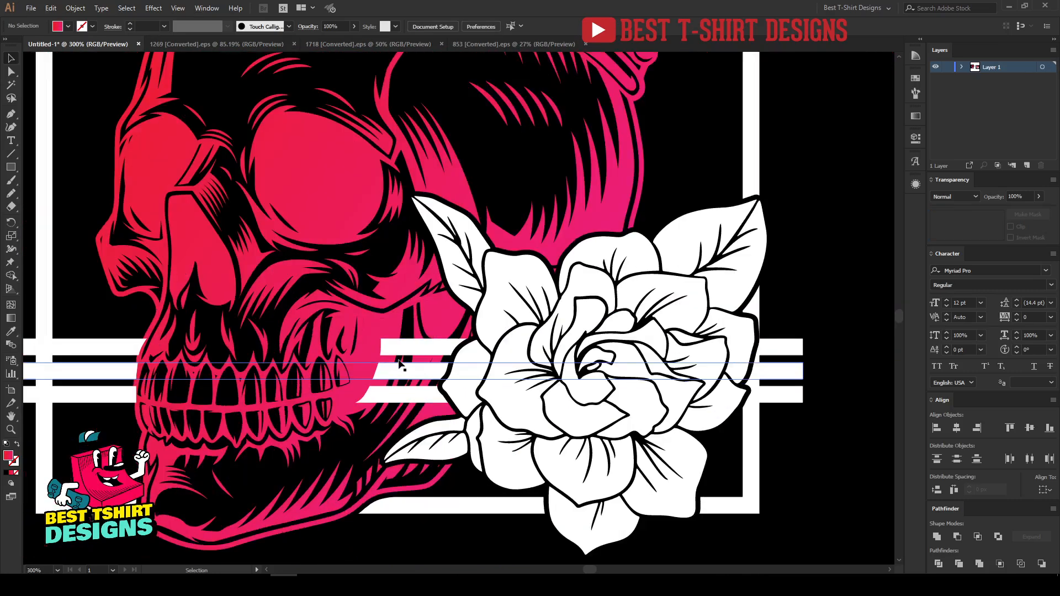
scroll(383, 371, down, 1)
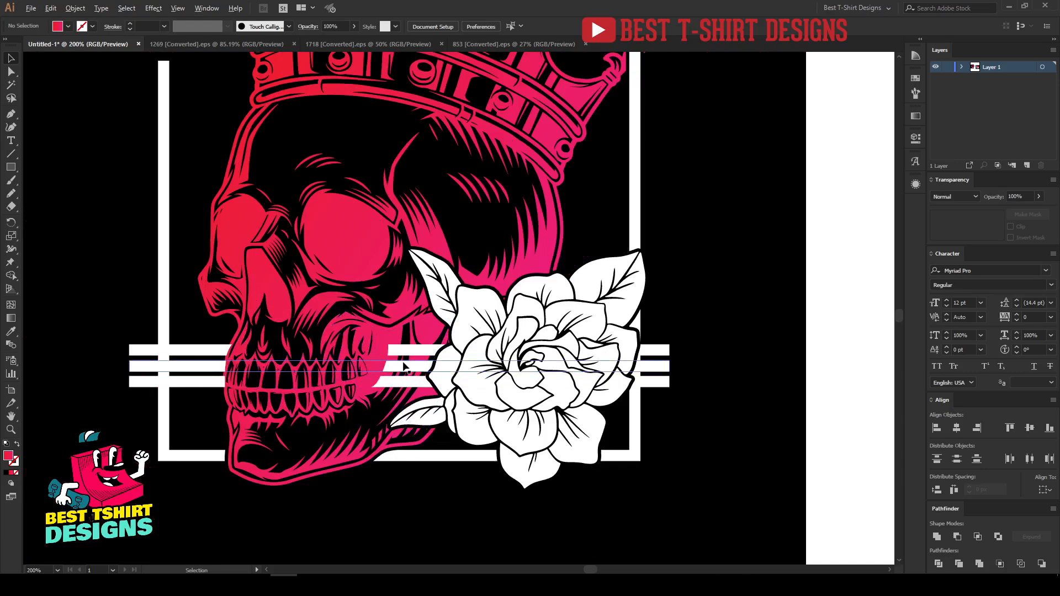
scroll(406, 368, up, 3)
click(399, 327)
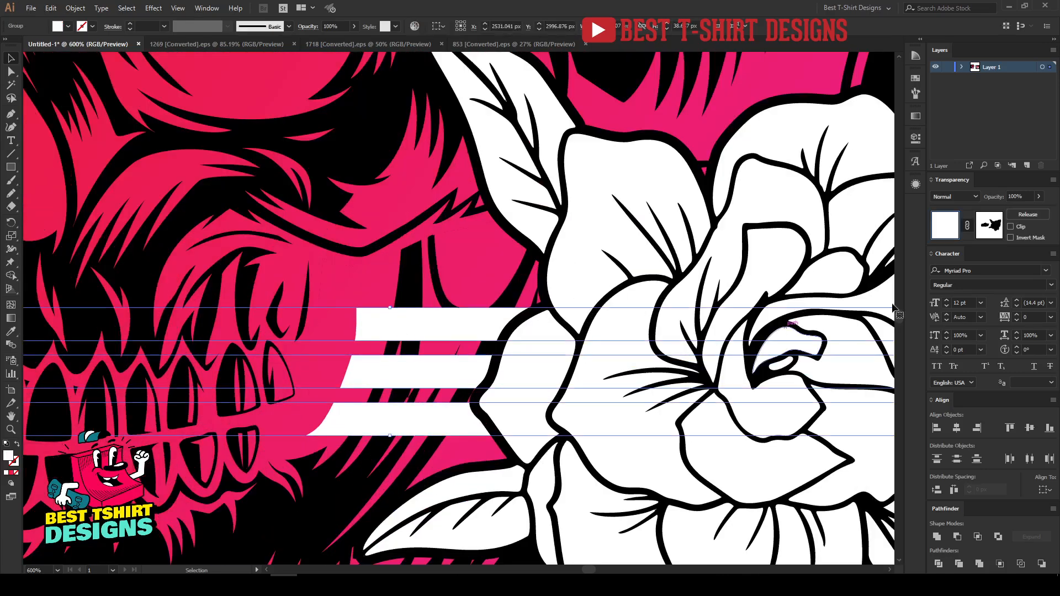
click(988, 224)
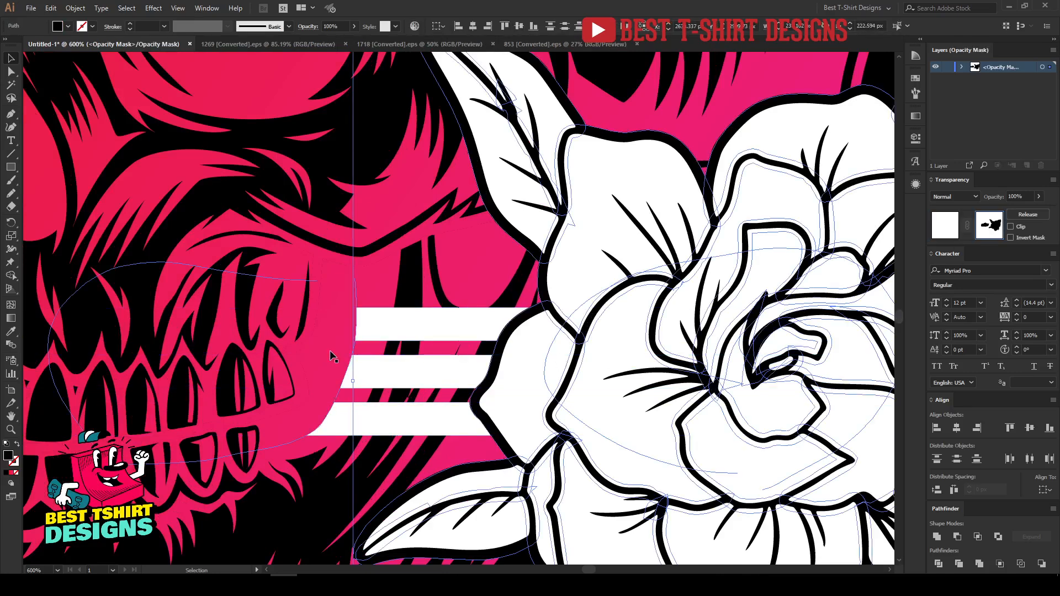
key(shift+e)
drag(396, 261, 259, 492)
key(v)
click(384, 481)
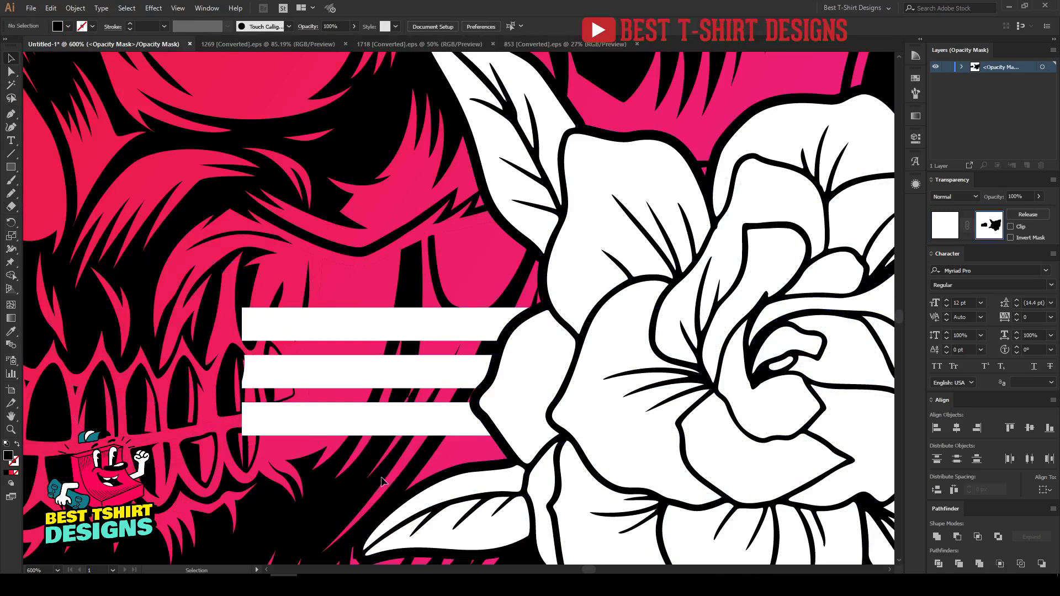
Draw jagged black Pencil shapes in the mask to fray the cheek ends of all three bars, and return to editing the artwork.
key(n)
mouse_move(244, 445)
mouse_down()
mouse_move(297, 445)
mouse_move(282, 440)
mouse_move(313, 435)
mouse_move(295, 427)
mouse_move(325, 421)
mouse_move(308, 417)
mouse_move(332, 402)
mouse_move(228, 401)
mouse_move(244, 463)
mouse_up()
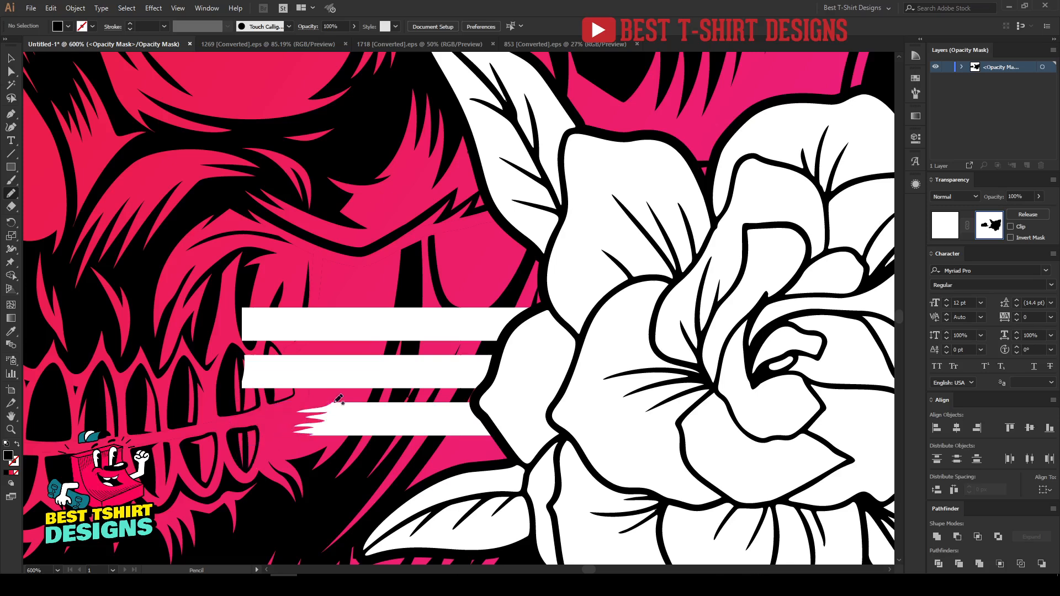
mouse_move(333, 392)
mouse_down()
mouse_move(338, 372)
mouse_move(314, 366)
mouse_move(364, 350)
mouse_move(257, 343)
mouse_move(233, 397)
mouse_move(296, 394)
mouse_up()
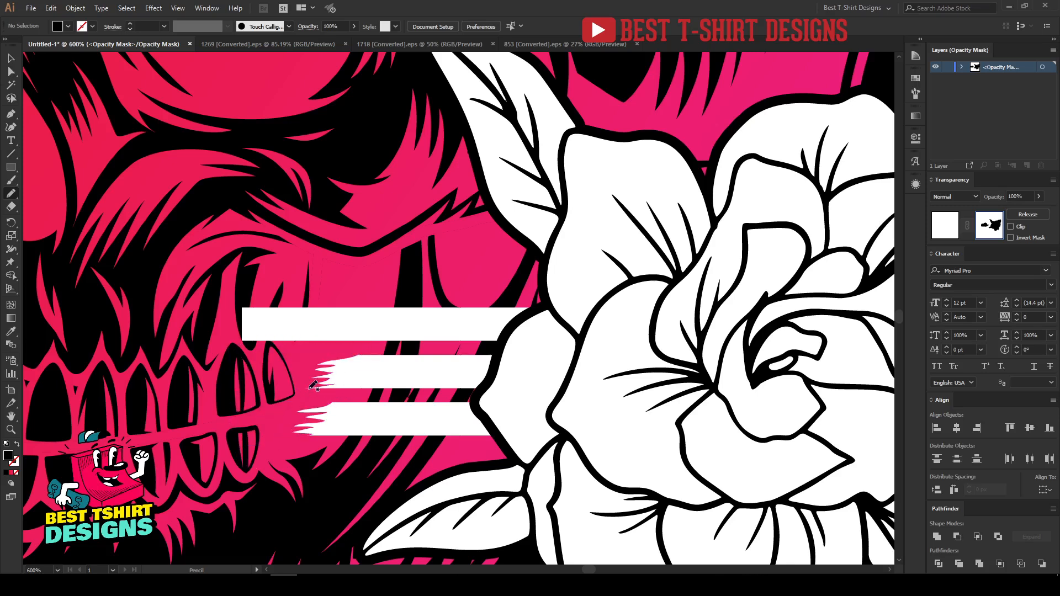
mouse_move(321, 349)
mouse_down()
mouse_move(352, 344)
mouse_move(314, 339)
mouse_move(348, 329)
mouse_move(322, 314)
mouse_move(371, 303)
mouse_move(216, 301)
mouse_move(227, 353)
mouse_move(334, 349)
mouse_up()
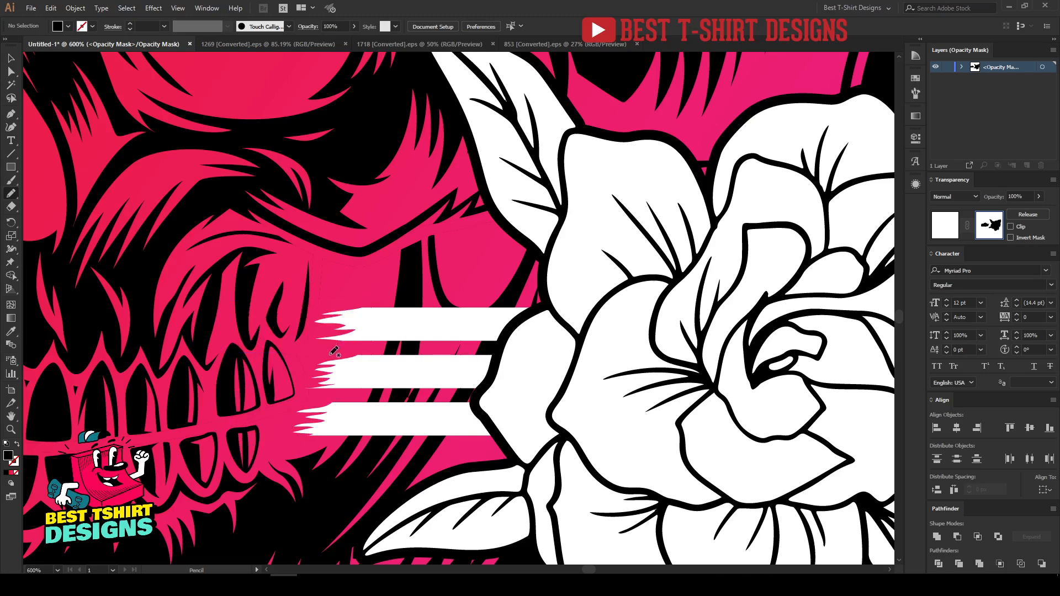
scroll(334, 350, down, 3)
key(v)
scroll(551, 440, down, 1)
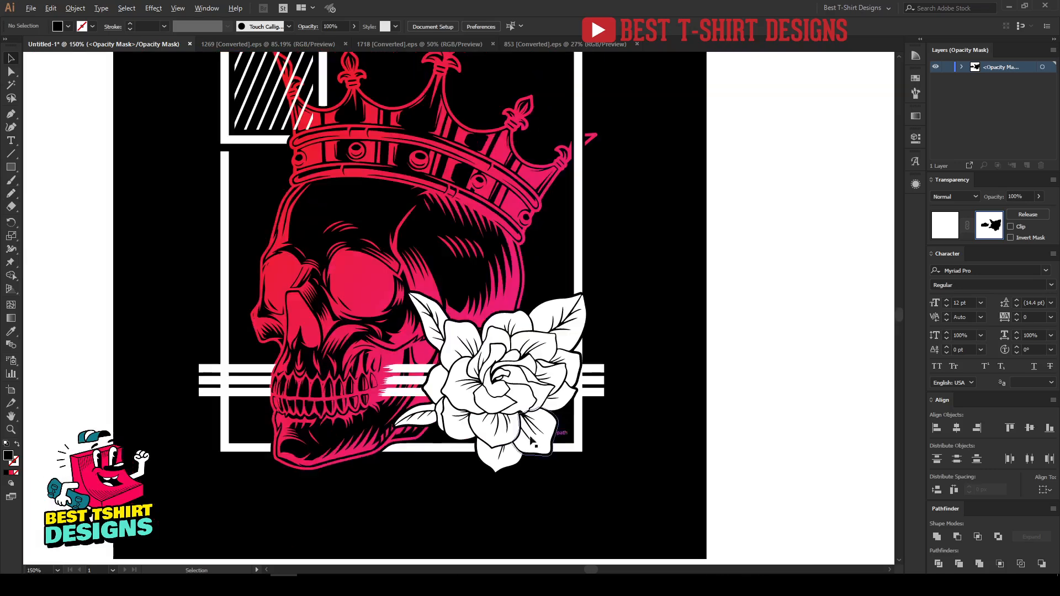
scroll(268, 423, up, 3)
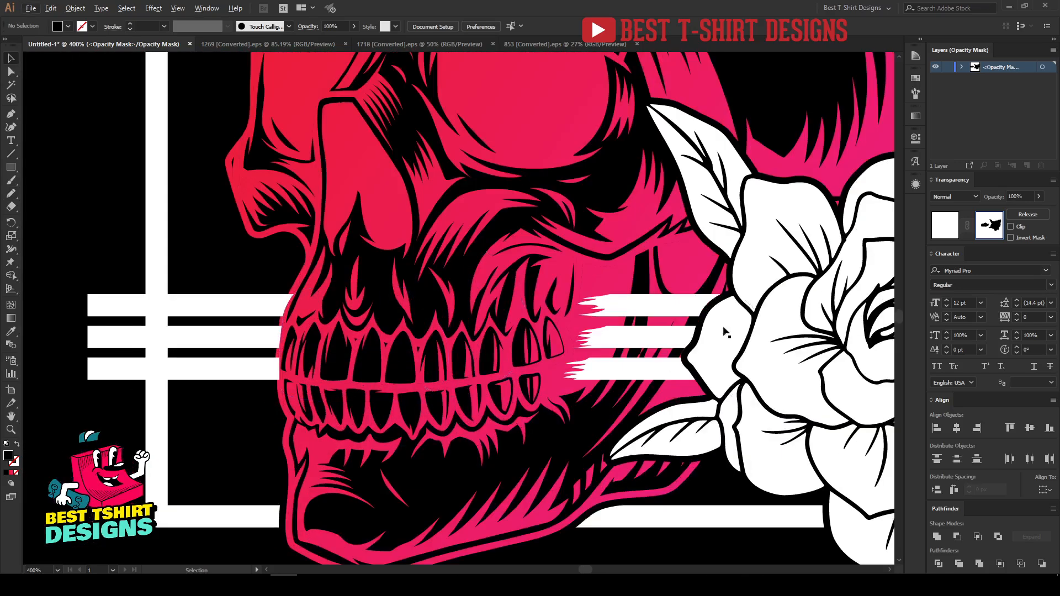
click(945, 224)
scroll(454, 472, down, 2)
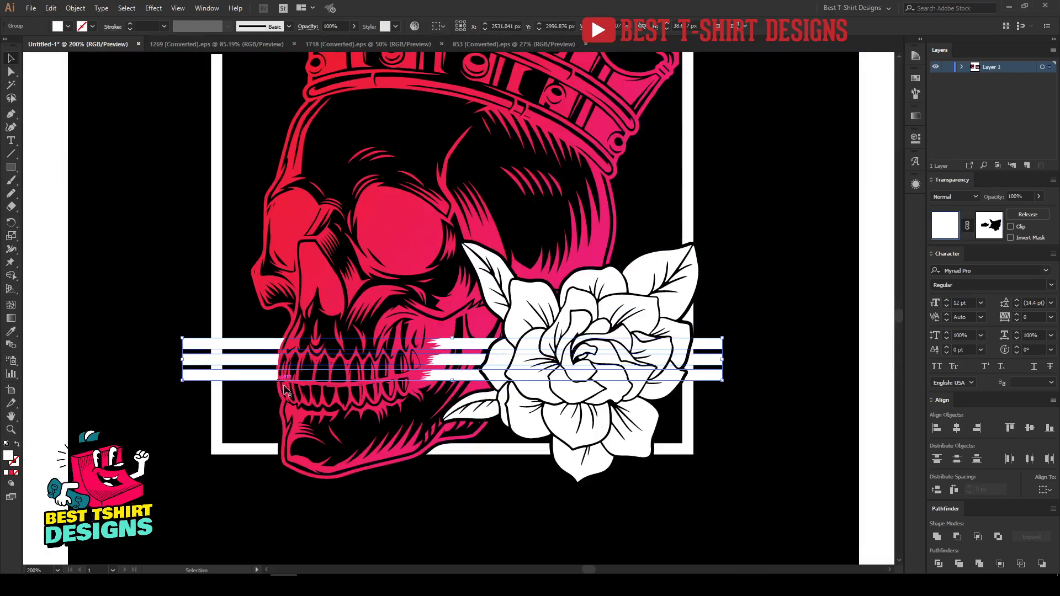
scroll(276, 366, up, 2)
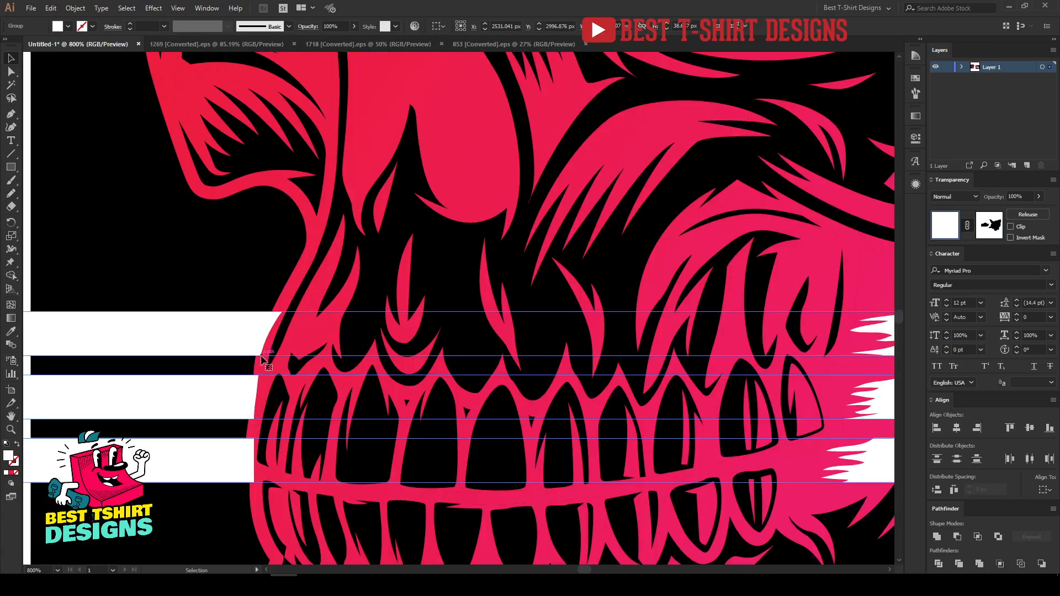
scroll(279, 357, down, 3)
scroll(678, 399, up, 1)
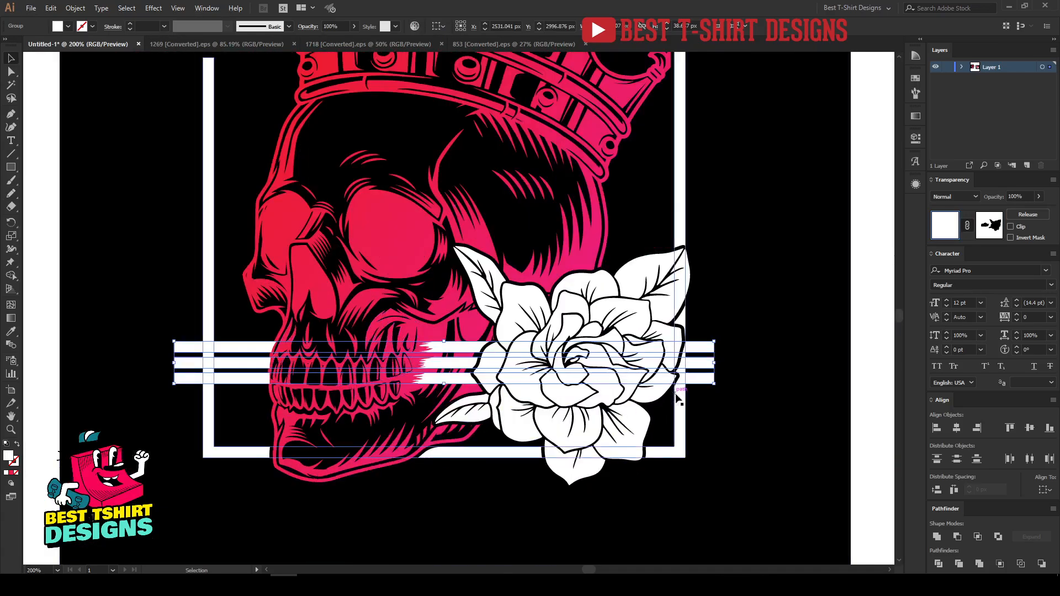
key(Delete)
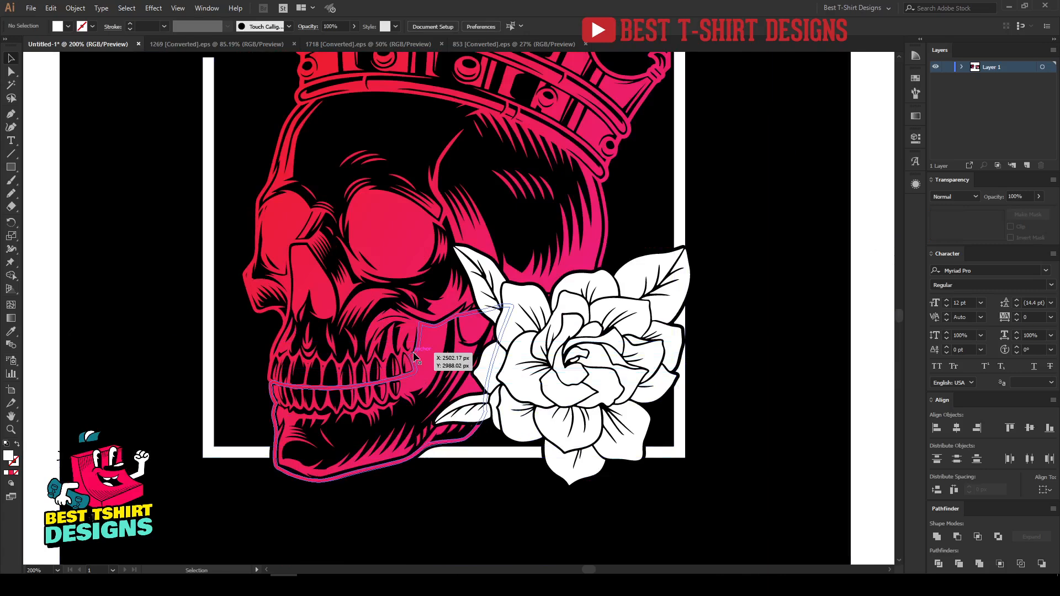
click(414, 356)
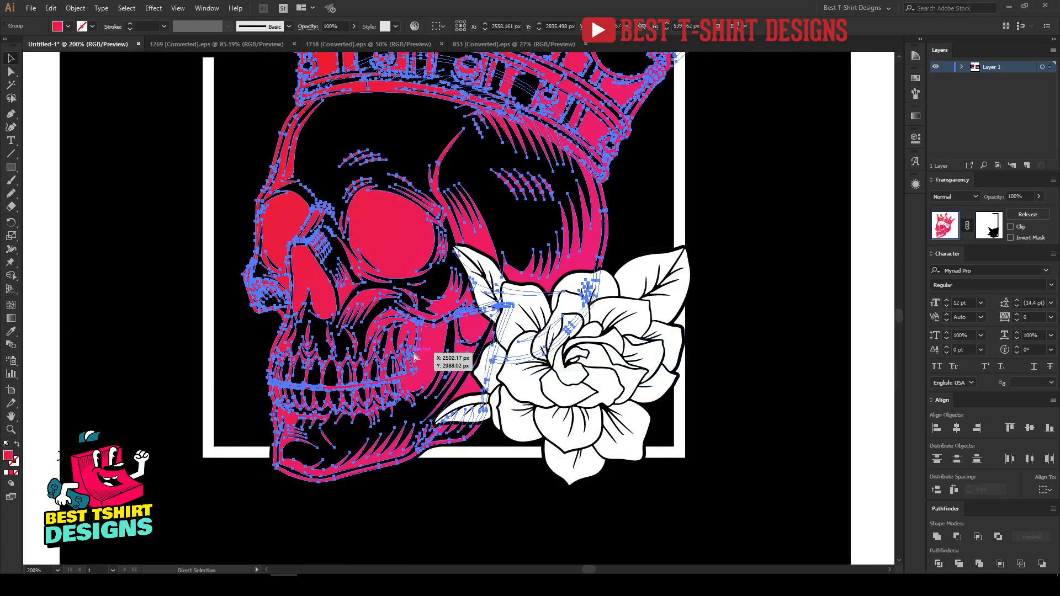
key(ctrl+z)
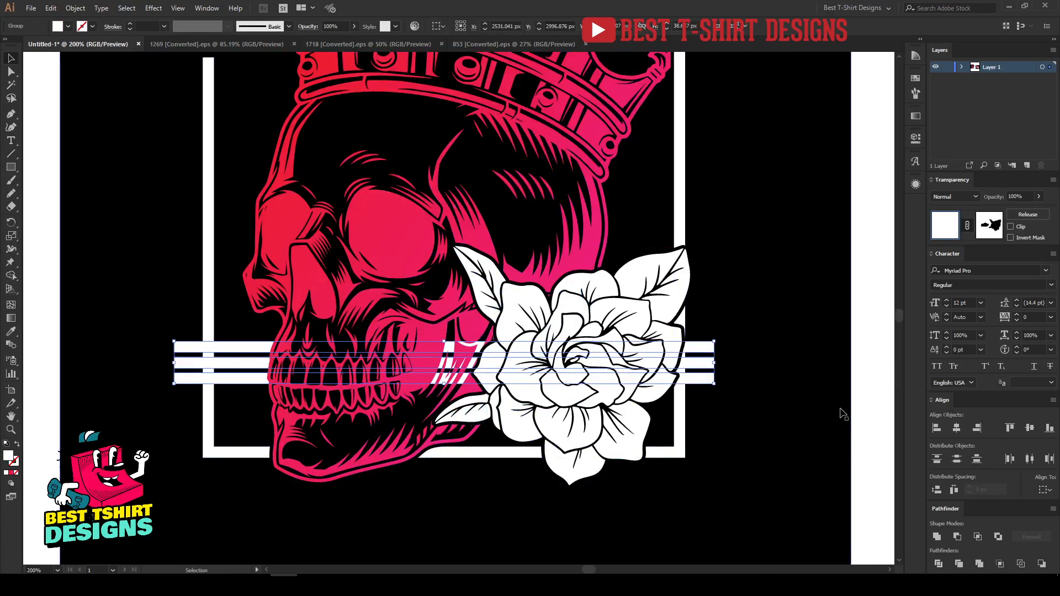
click(863, 411)
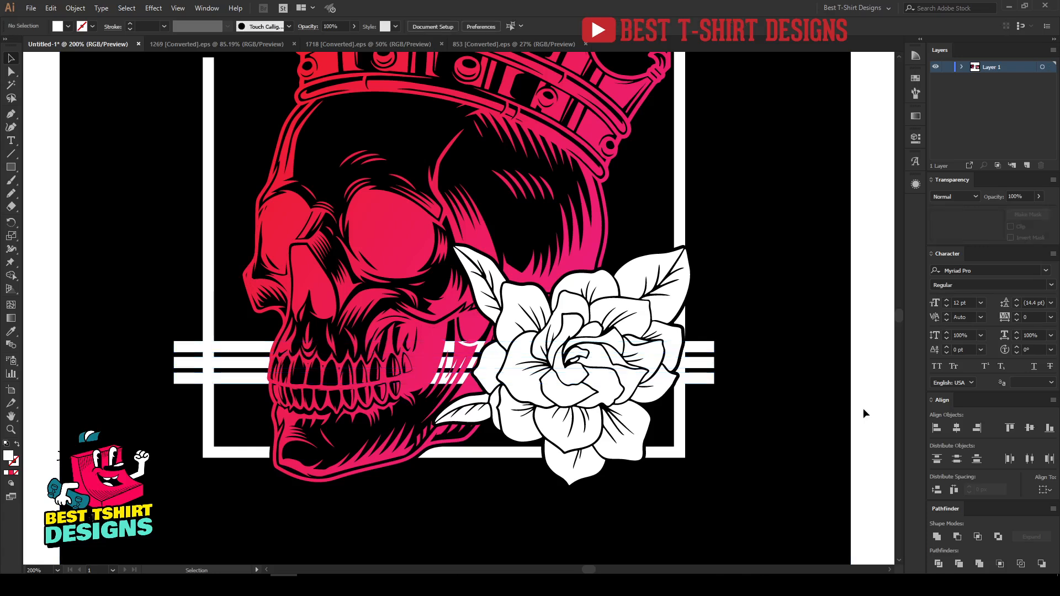
key(a)
key(ctrl+a)
key(v)
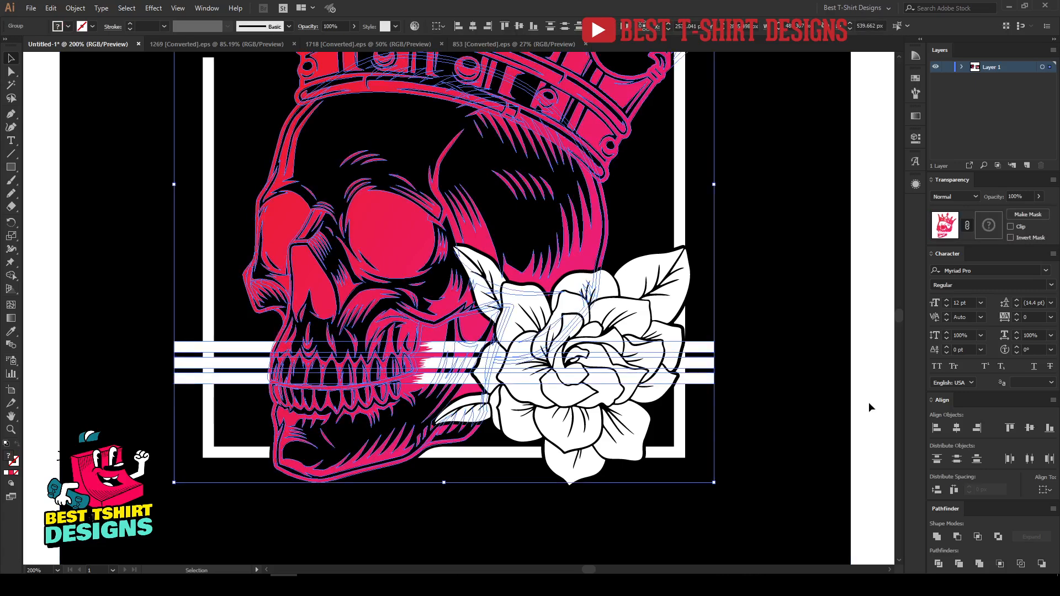
click(868, 402)
Copy the skull group without the crown and paste it in place inside the horizontal bars' opacity mask.
scroll(280, 353, up, 4)
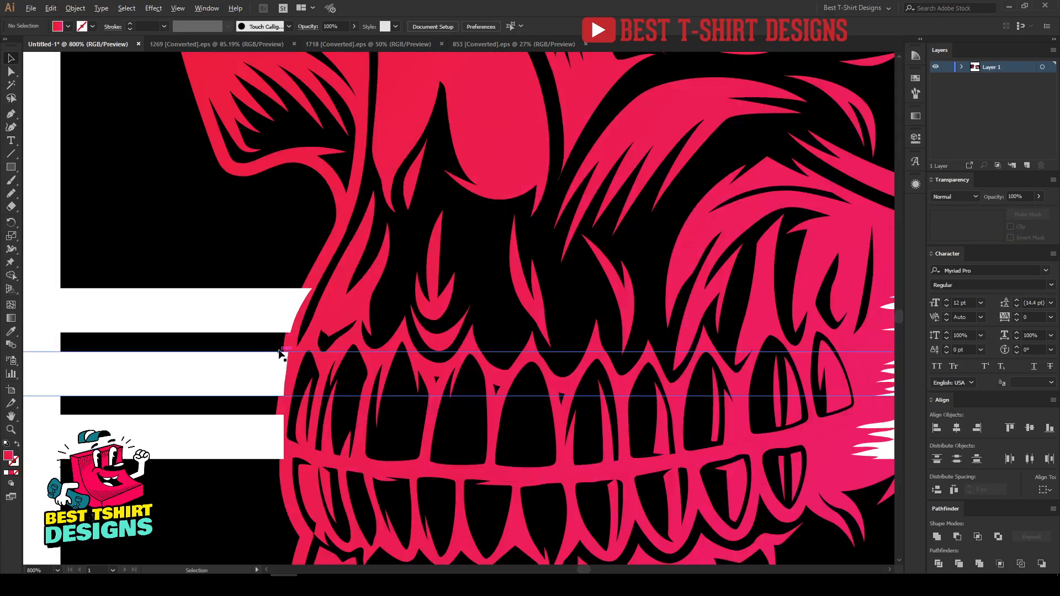
scroll(267, 313, down, 3)
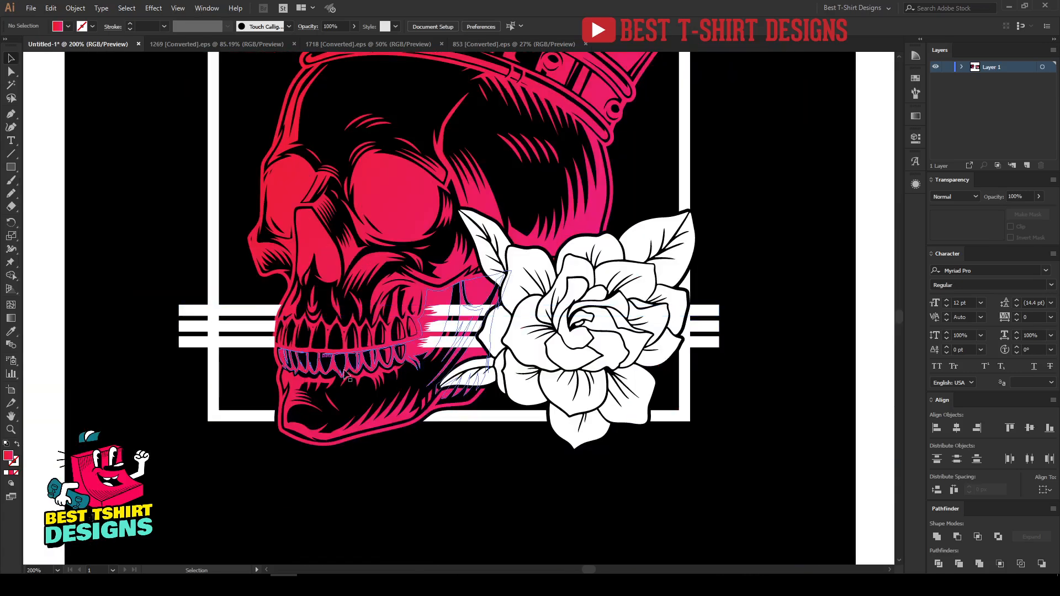
click(395, 226)
double_click(395, 225)
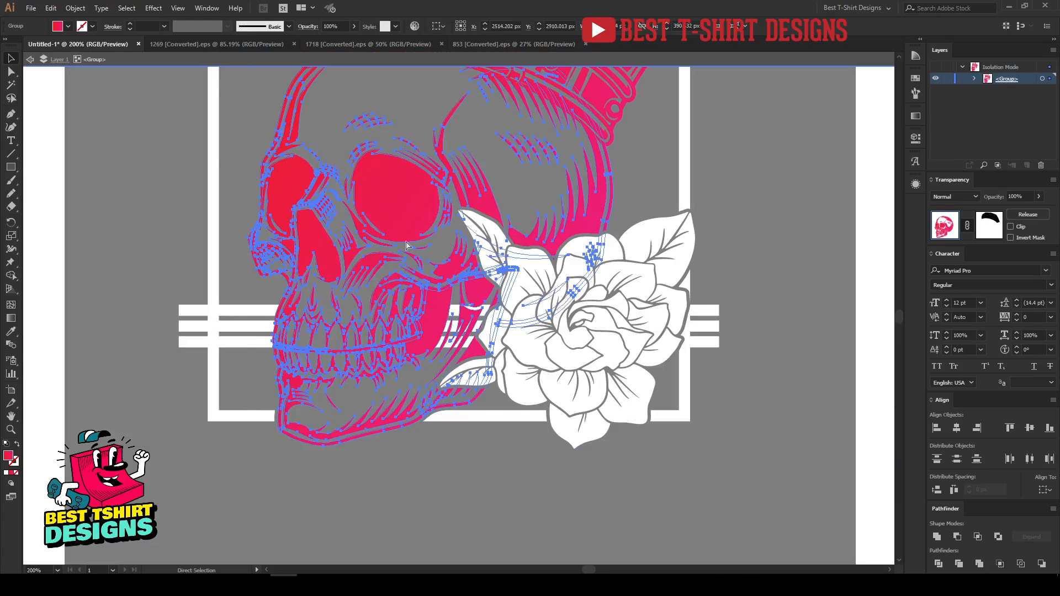
double_click(783, 409)
click(257, 322)
click(985, 224)
key(ctrl+f)
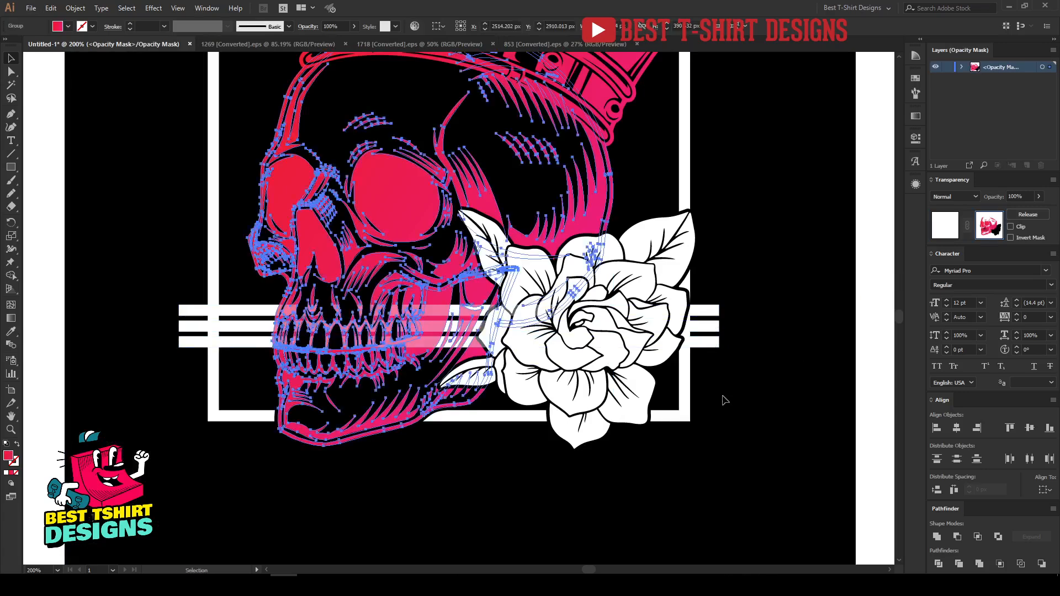
Fill the pasted skull in the mask with black and unite its paths into one solid silhouette.
click(68, 27)
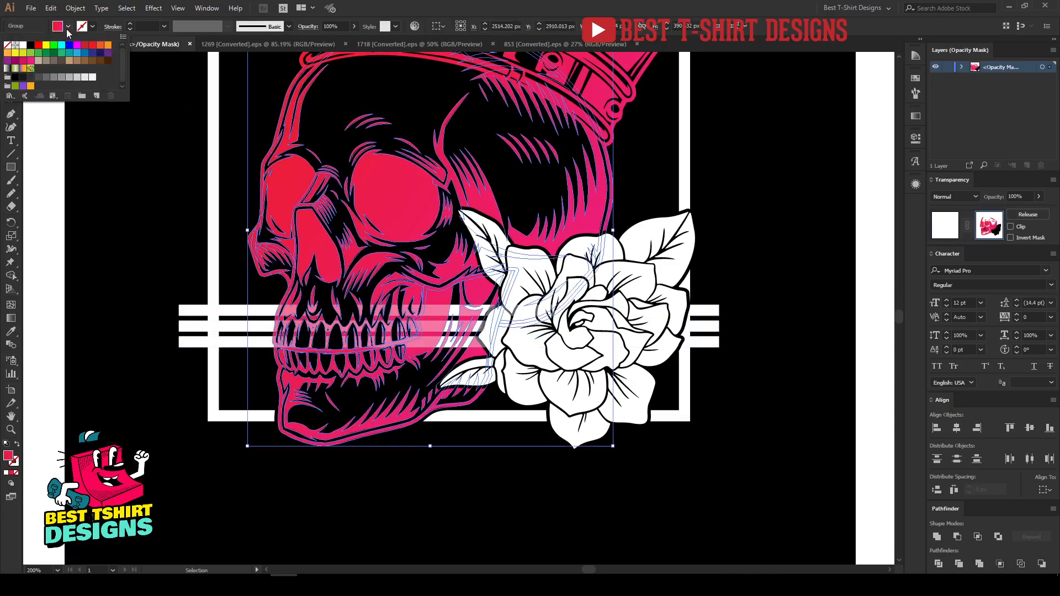
click(30, 45)
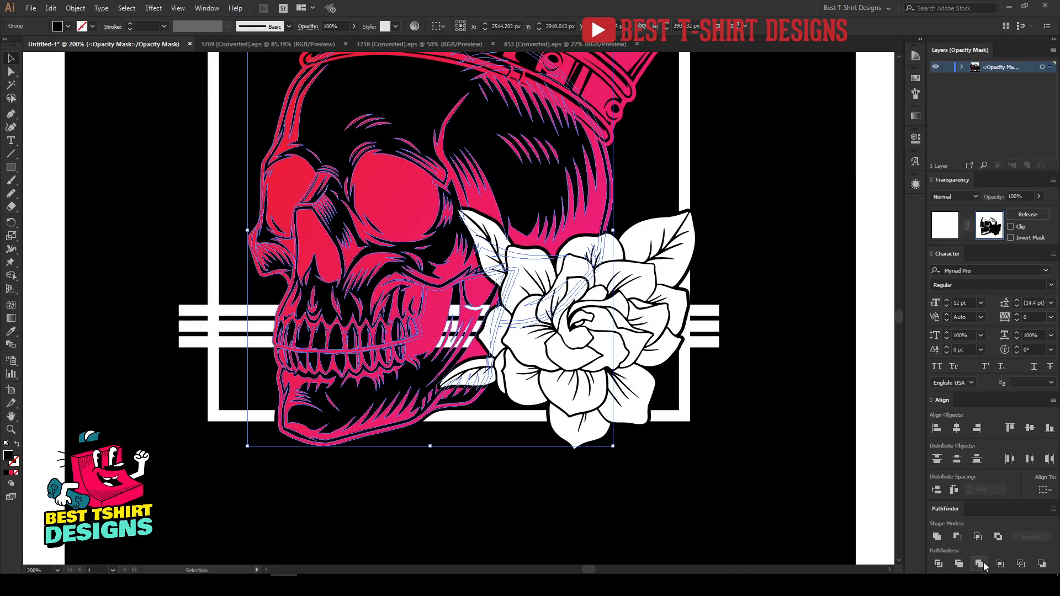
click(936, 536)
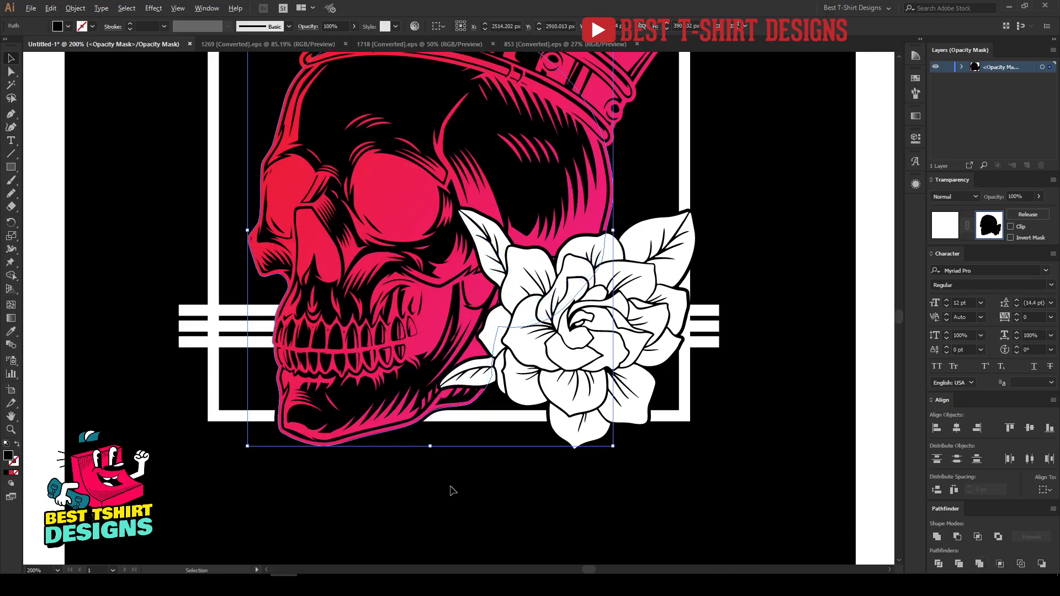
scroll(454, 491, down, 1)
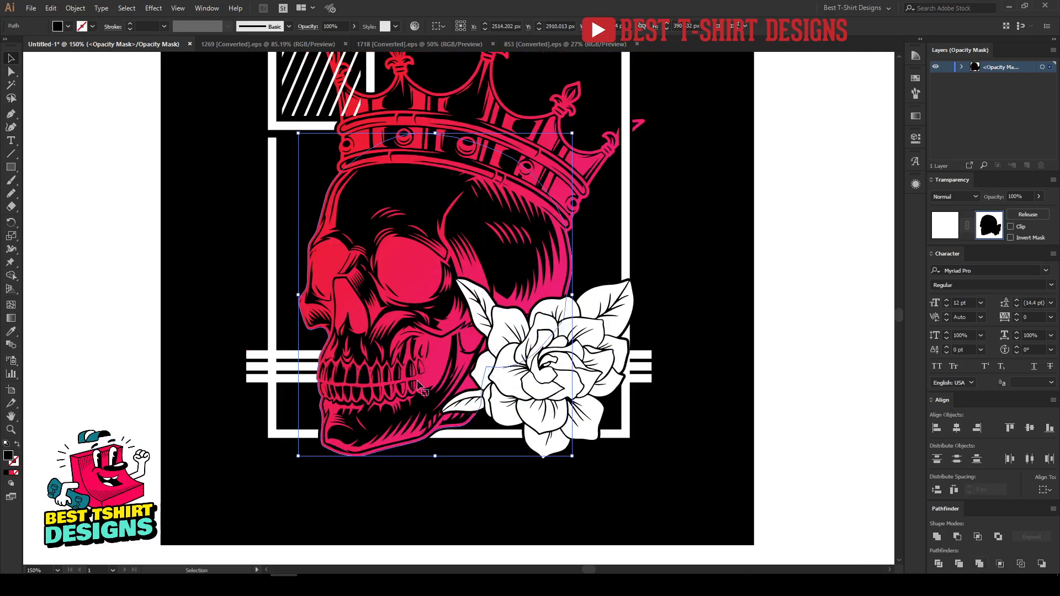
scroll(336, 367, up, 5)
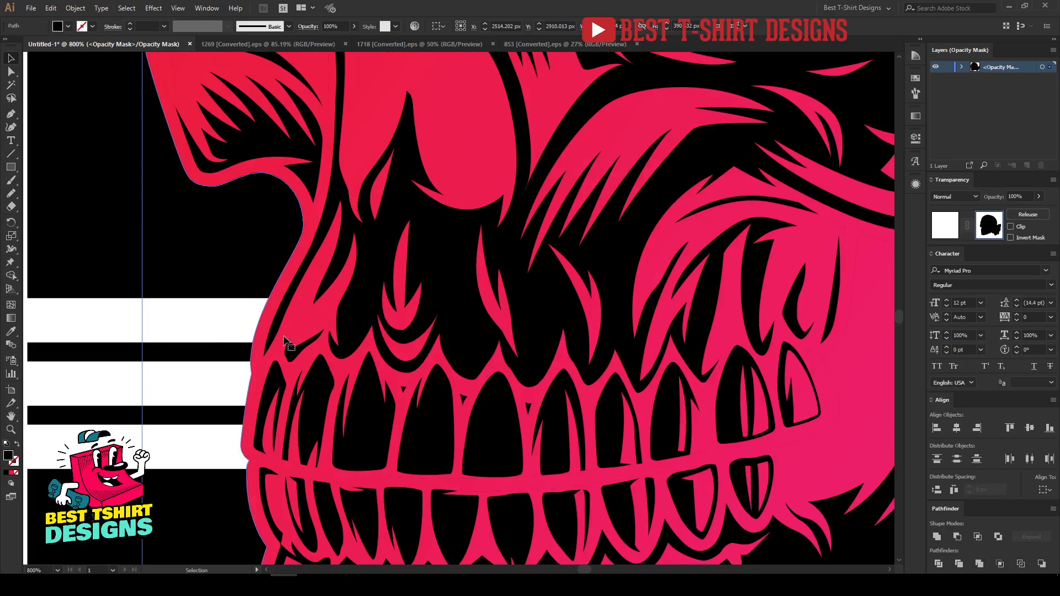
scroll(364, 381, down, 2)
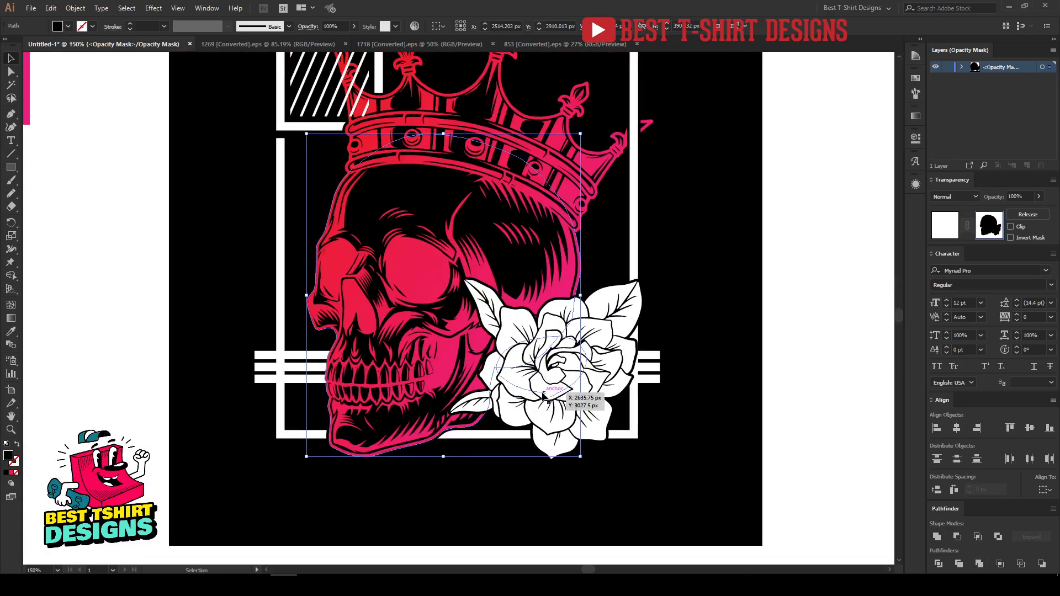
Erase the excess skull silhouette in the mask around the cranium, cheek and jaw, keeping the masked area over the teeth.
key(shift+e)
mouse_move(675, 91)
mouse_down()
mouse_move(433, 497)
mouse_move(379, 541)
mouse_up()
mouse_move(224, 108)
mouse_down()
mouse_move(449, 272)
mouse_move(493, 343)
mouse_up()
drag(516, 525, 216, 390)
key(v)
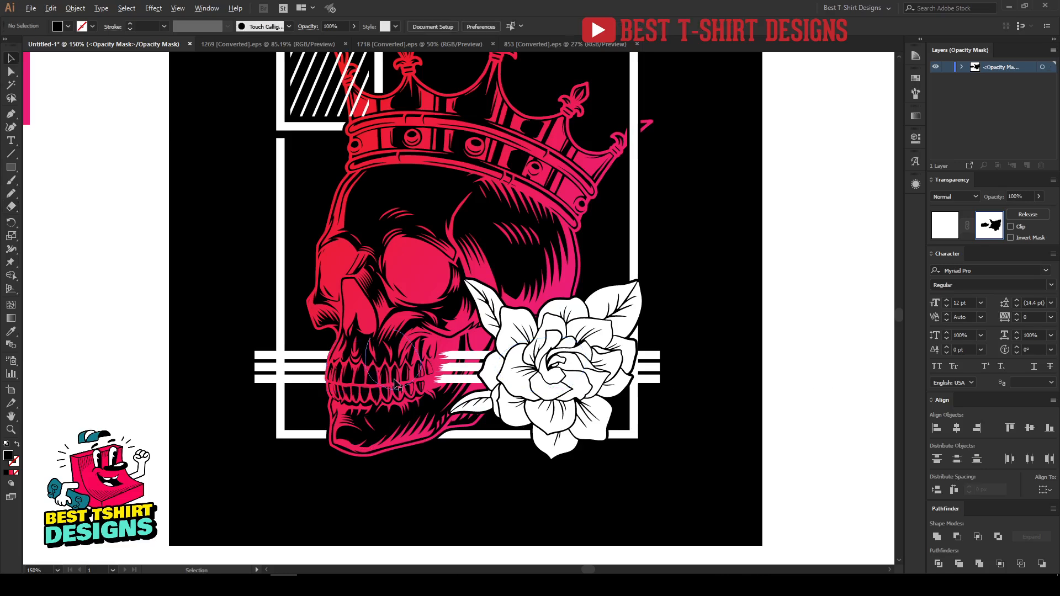
Leave the horizontal bars' opacity mask and return to editing the artwork with nothing in the mask selected.
scroll(426, 384, up, 4)
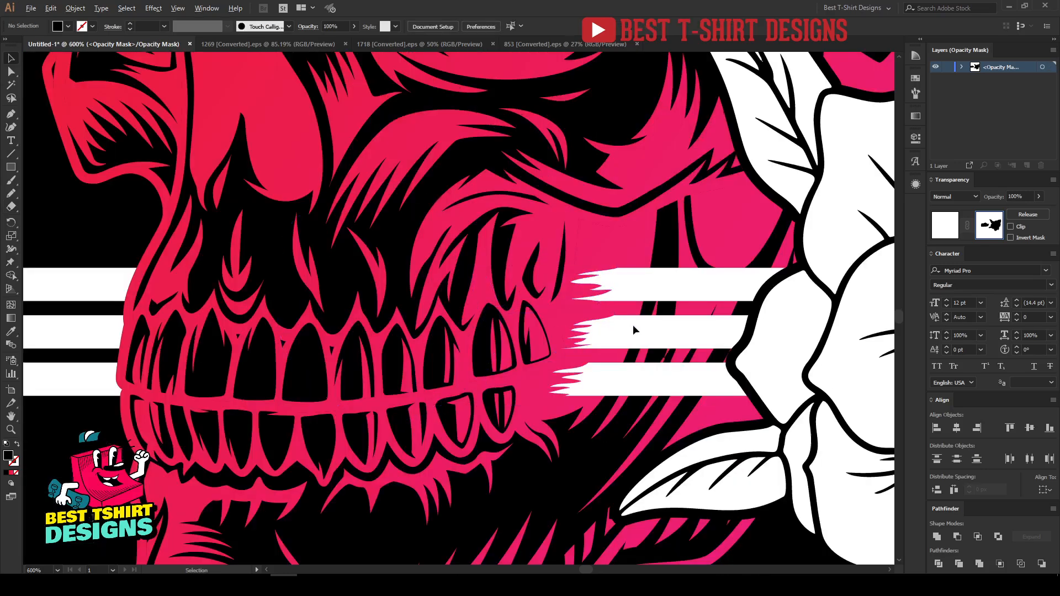
scroll(632, 328, down, 1)
scroll(633, 326, down, 1)
scroll(401, 349, up, 1)
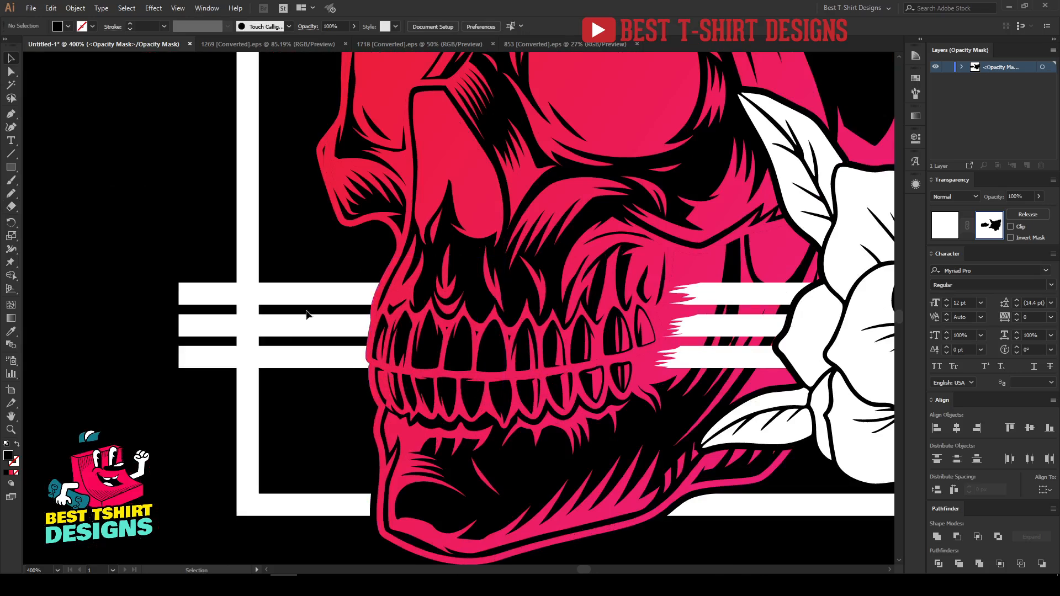
click(944, 225)
scroll(766, 276, down, 1)
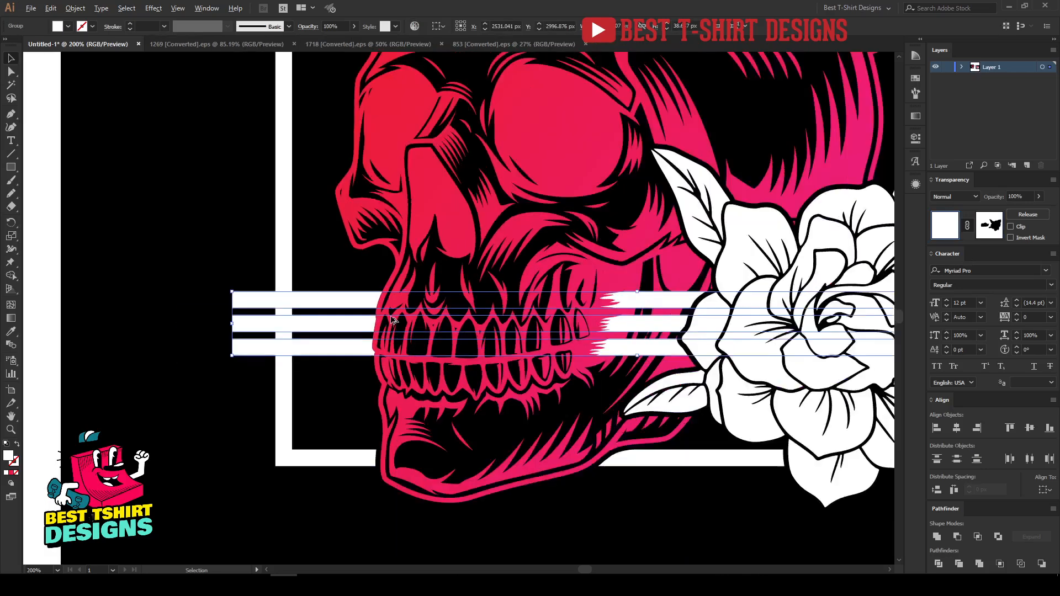
click(651, 502)
Isolate the horizontal bars group and draw a jagged black Pencil shape over the top bar's frayed cheek end.
scroll(555, 327, up, 2)
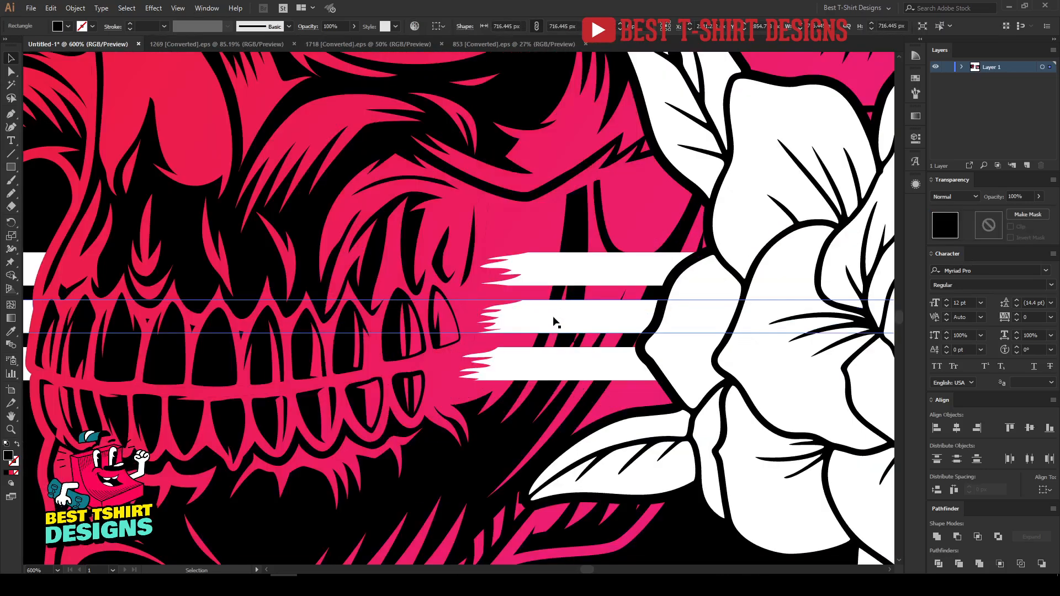
click(553, 321)
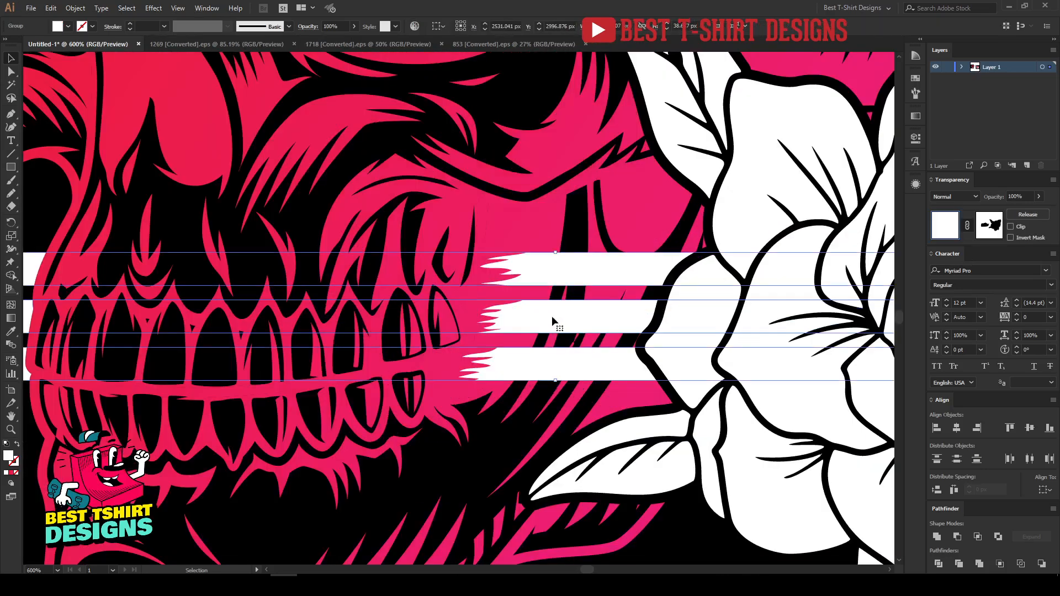
double_click(552, 318)
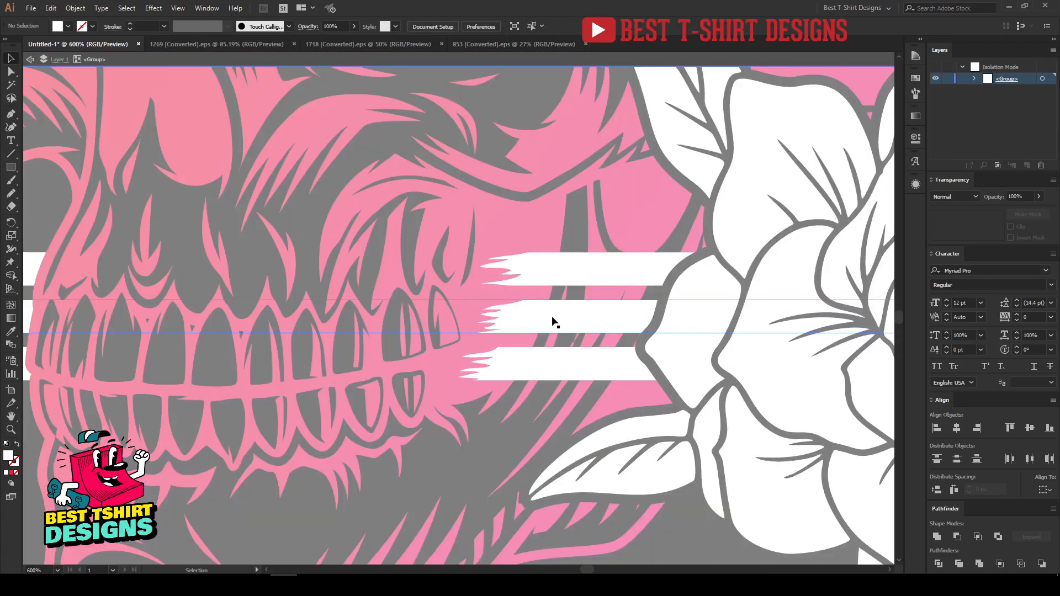
key(n)
scroll(508, 260, up, 1)
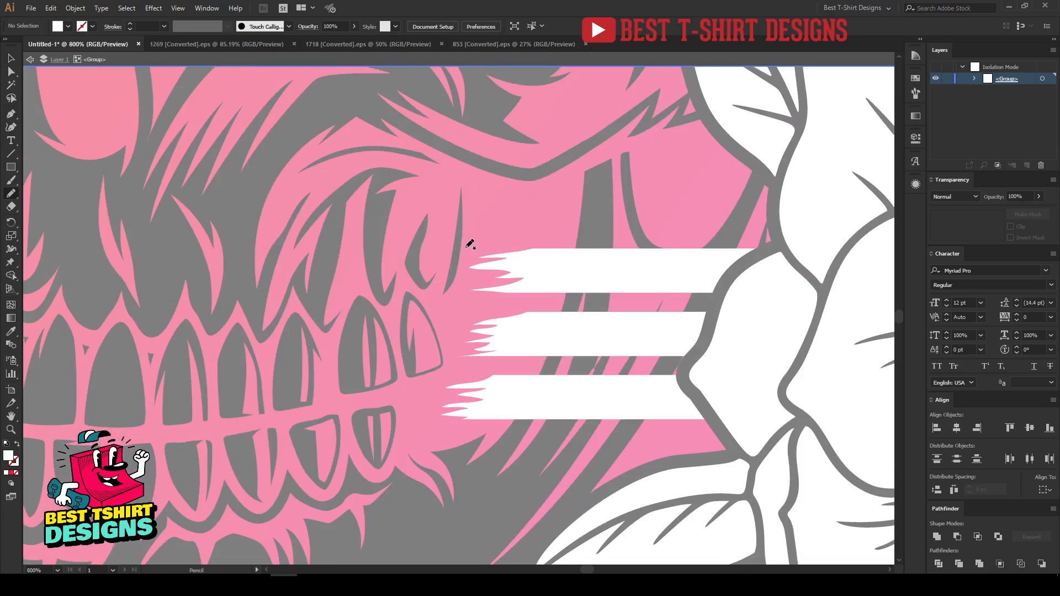
click(69, 27)
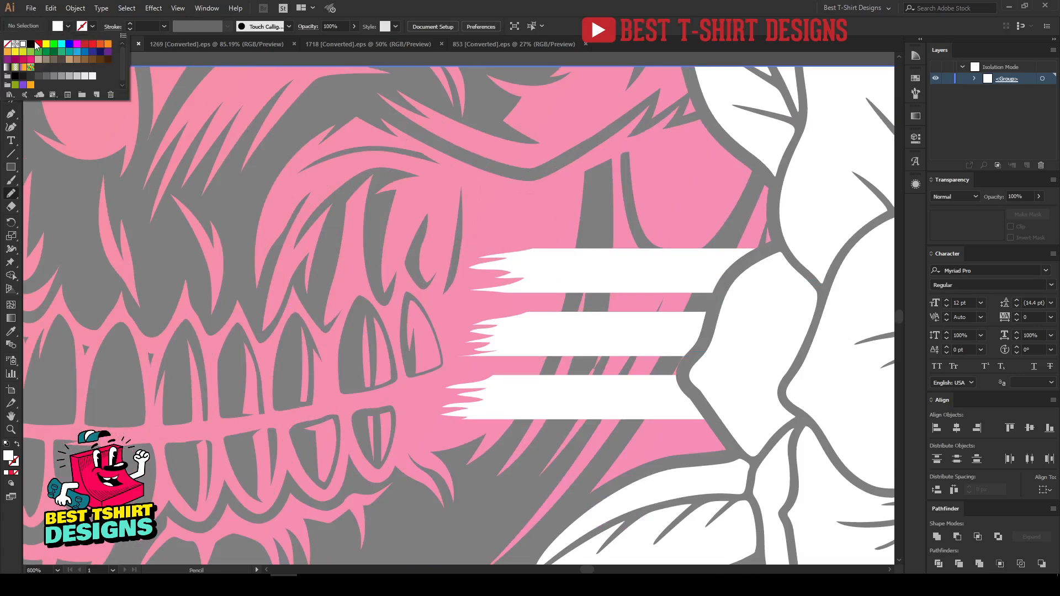
click(30, 43)
scroll(516, 284, up, 1)
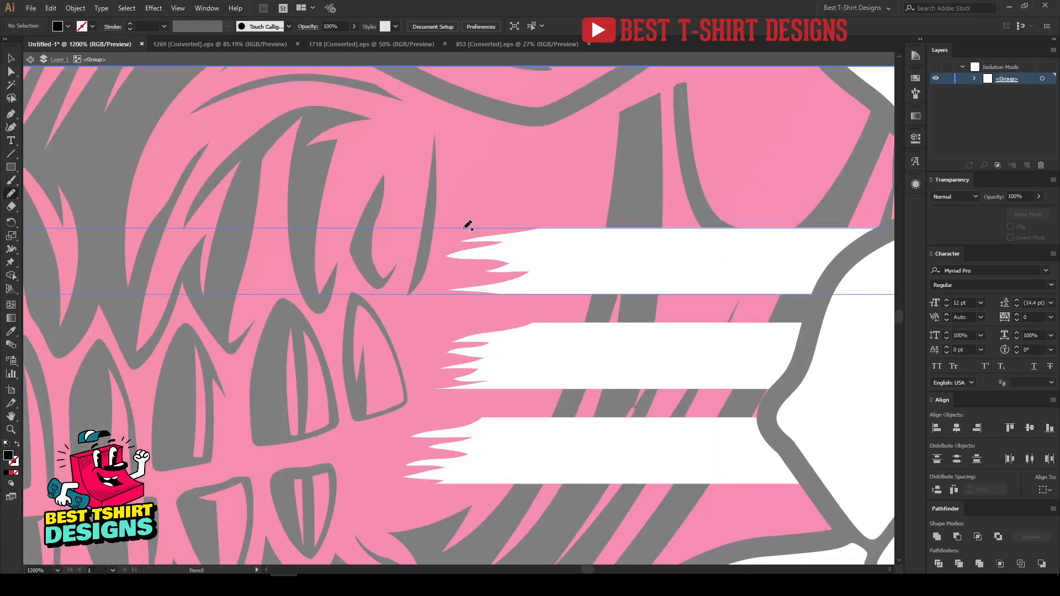
mouse_move(536, 226)
mouse_down()
mouse_move(501, 250)
mouse_move(543, 261)
mouse_move(539, 276)
mouse_move(492, 295)
mouse_up()
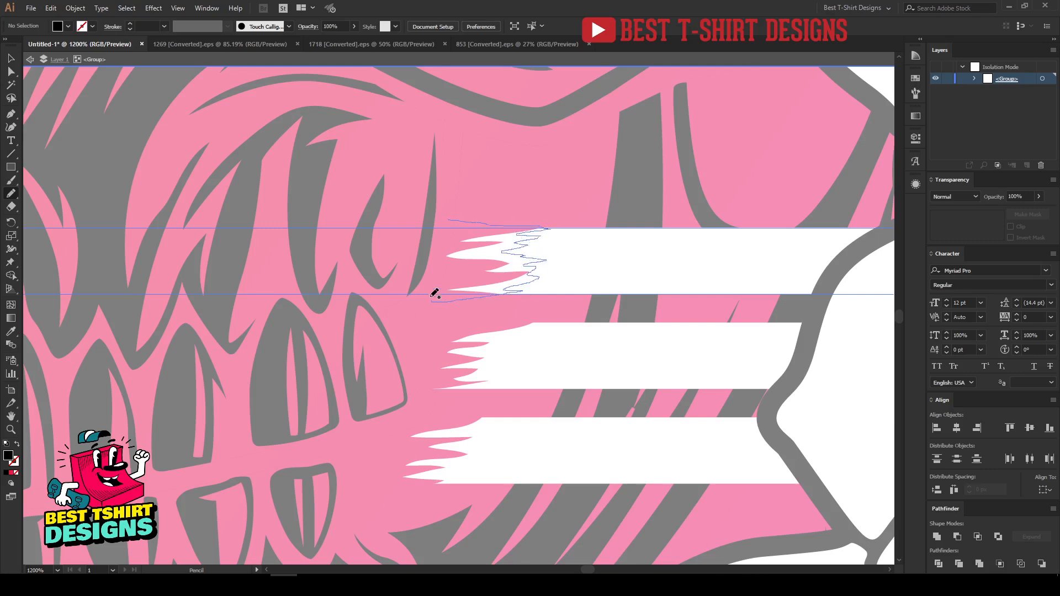
drag(450, 247, 477, 224)
Draw matching jagged black Pencil shapes over the frayed ends of the middle and bottom bars, and leave isolation mode.
mouse_move(446, 323)
mouse_down()
mouse_move(543, 323)
mouse_move(503, 344)
mouse_up()
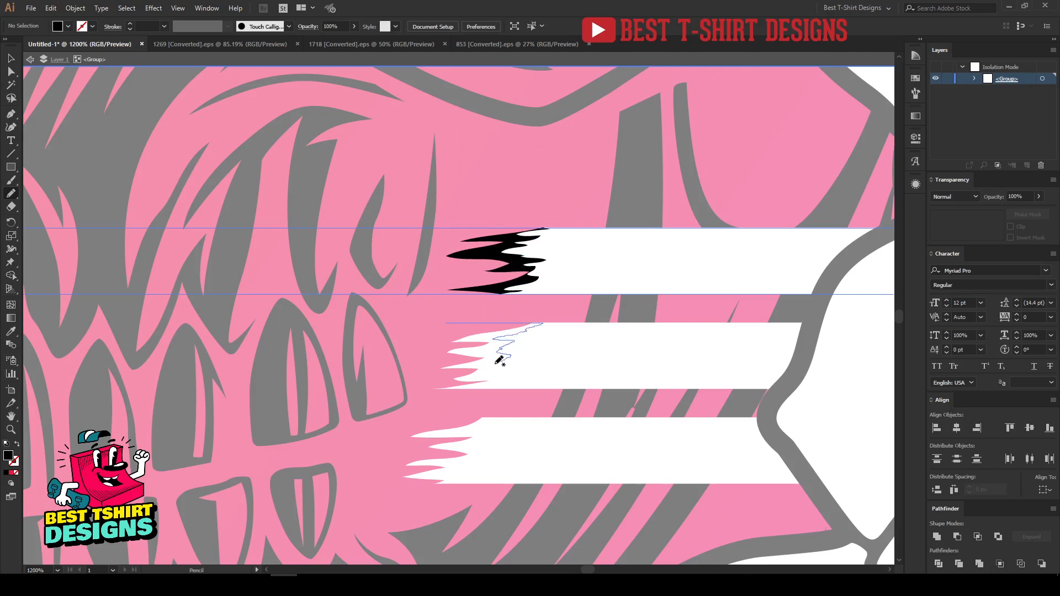
drag(488, 385, 436, 390)
drag(470, 324, 447, 323)
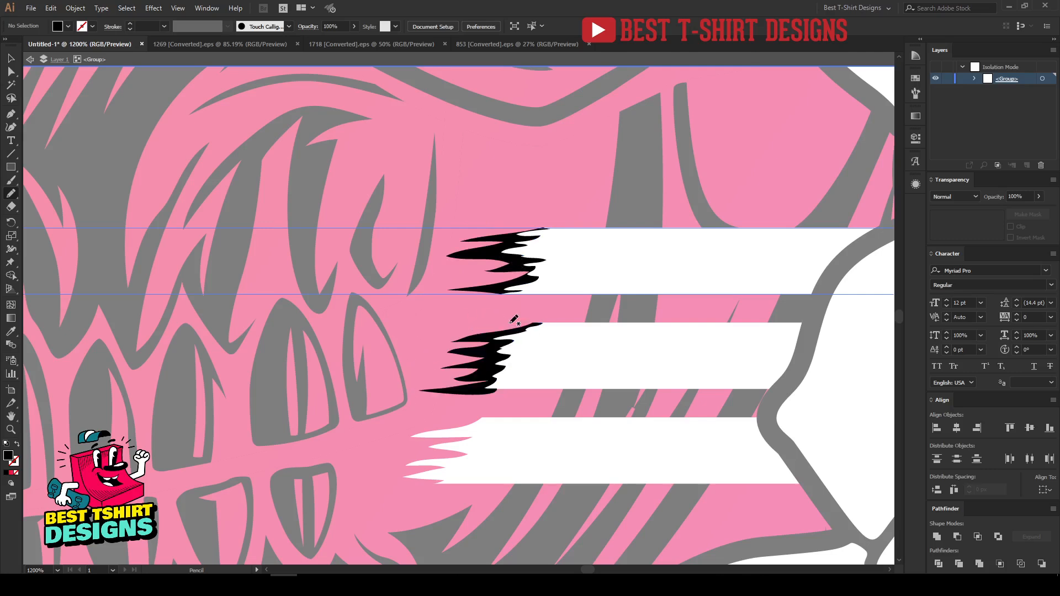
scroll(461, 380, down, 1)
drag(439, 388, 484, 391)
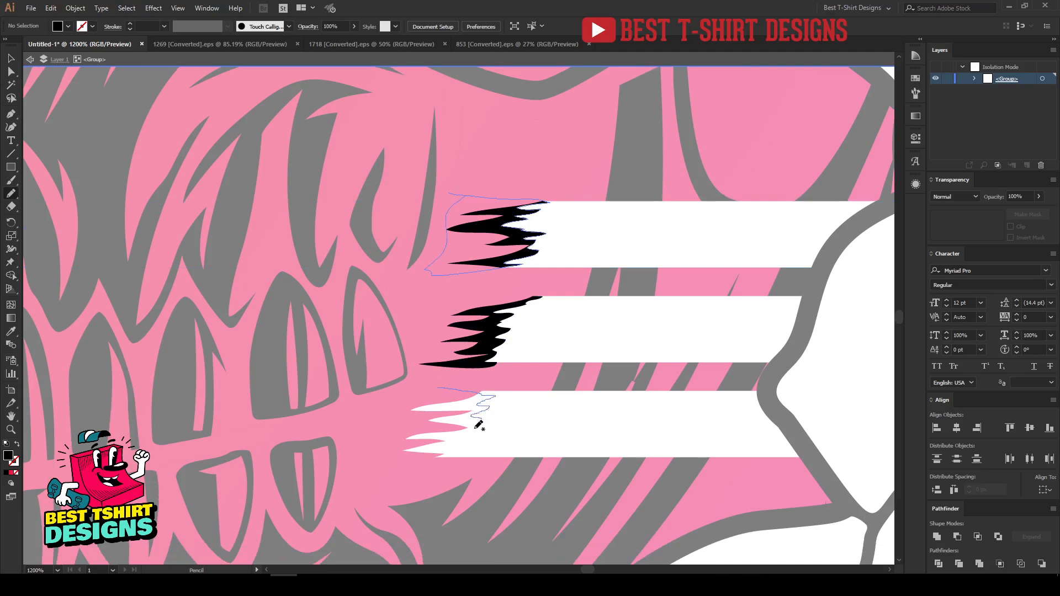
drag(475, 449, 424, 462)
mouse_move(468, 386)
mouse_down()
mouse_move(457, 384)
mouse_move(454, 400)
mouse_up()
scroll(413, 379, down, 4)
key(v)
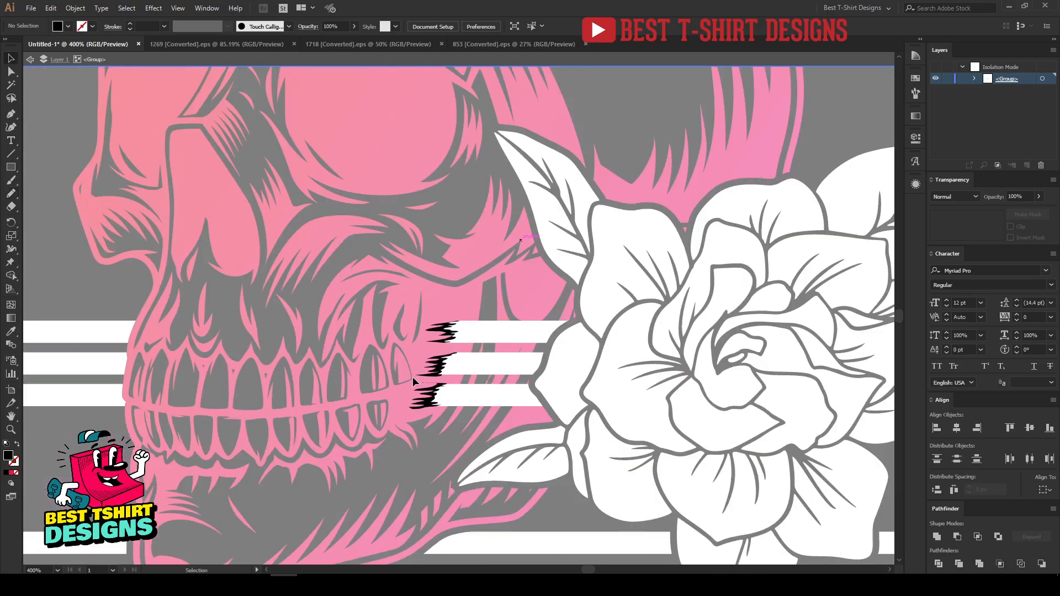
scroll(414, 377, down, 2)
double_click(749, 429)
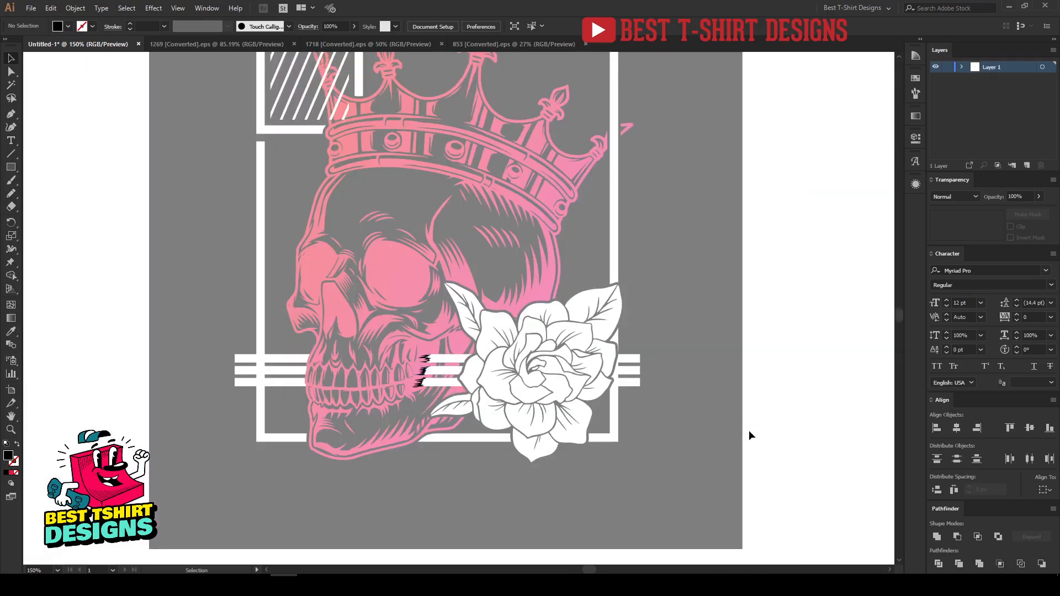
Select the whole skull, rose, frame and bars artwork and scale it down slightly about its centre within the black square.
scroll(401, 403, up, 2)
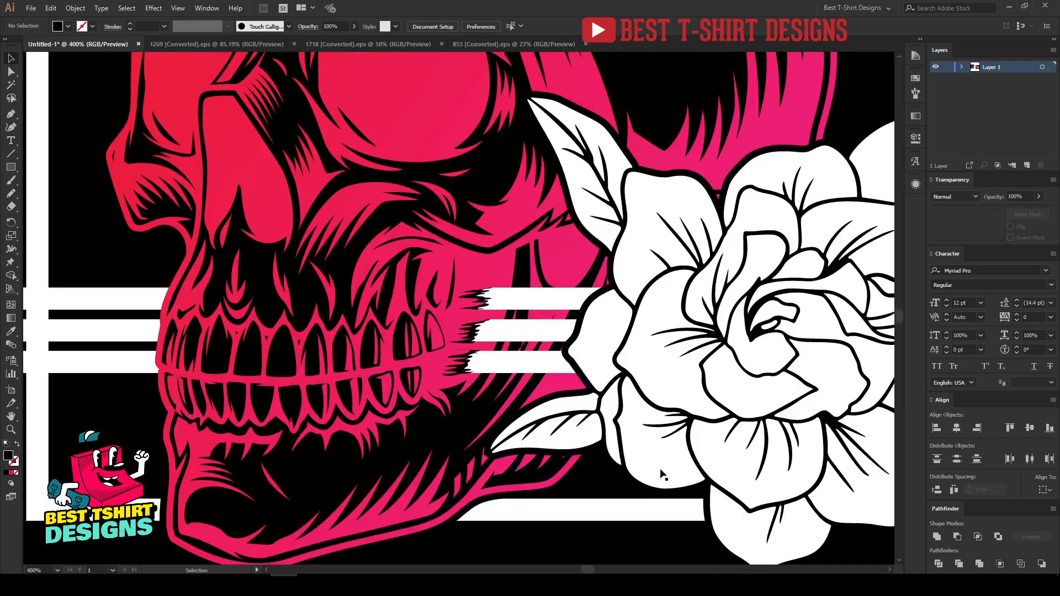
scroll(544, 473, down, 1)
scroll(545, 481, down, 1)
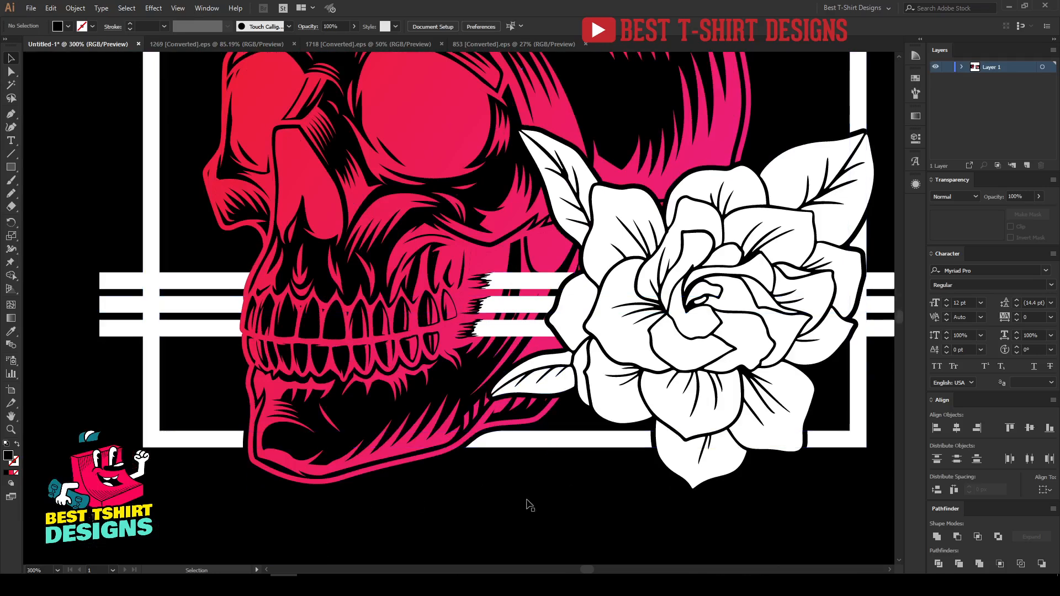
scroll(417, 401, down, 1)
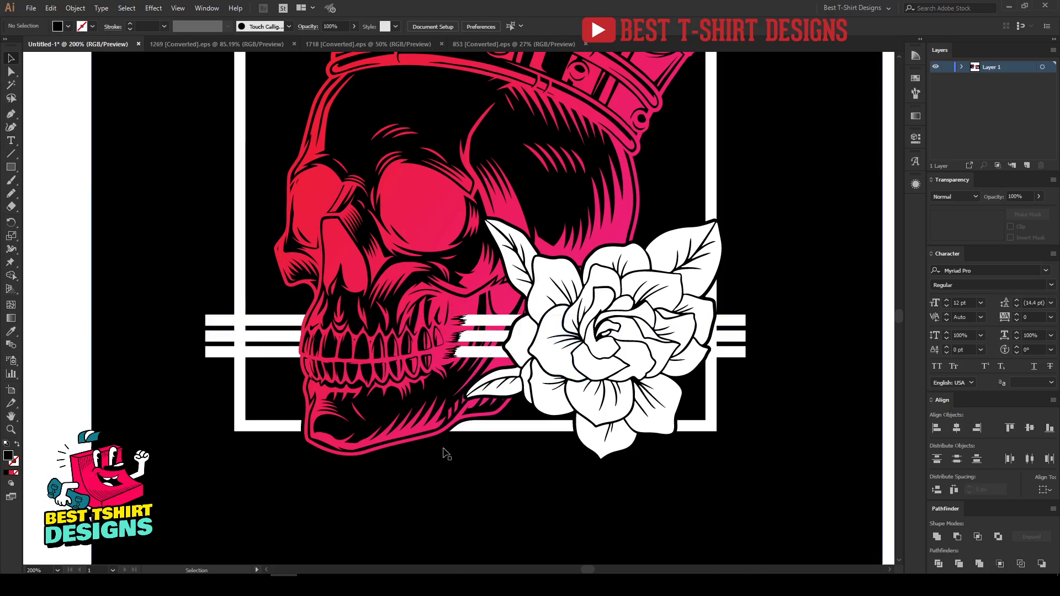
scroll(445, 452, down, 2)
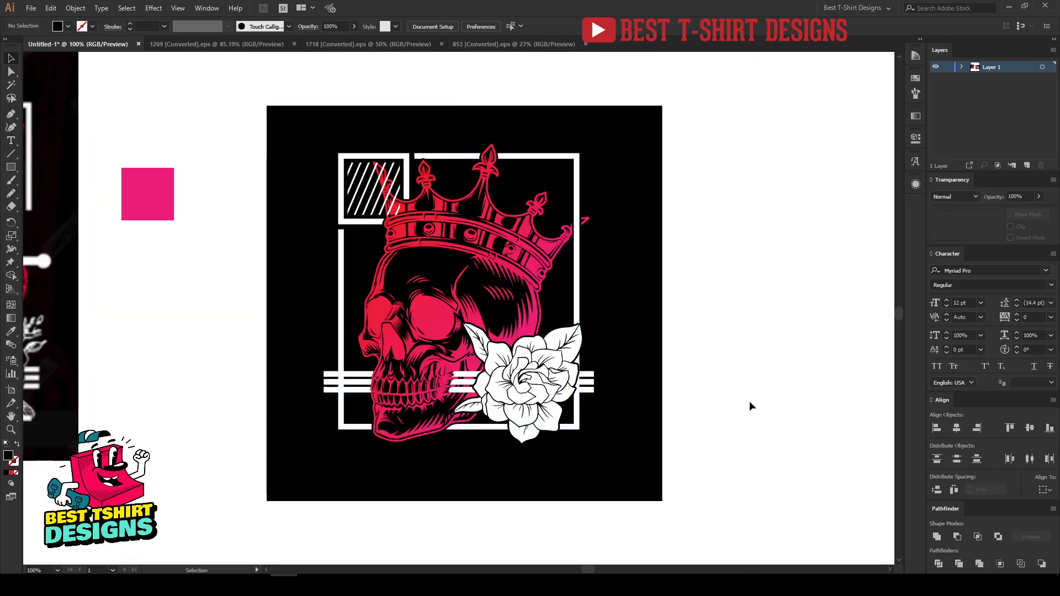
scroll(750, 401, up, 1)
drag(285, 117, 640, 458)
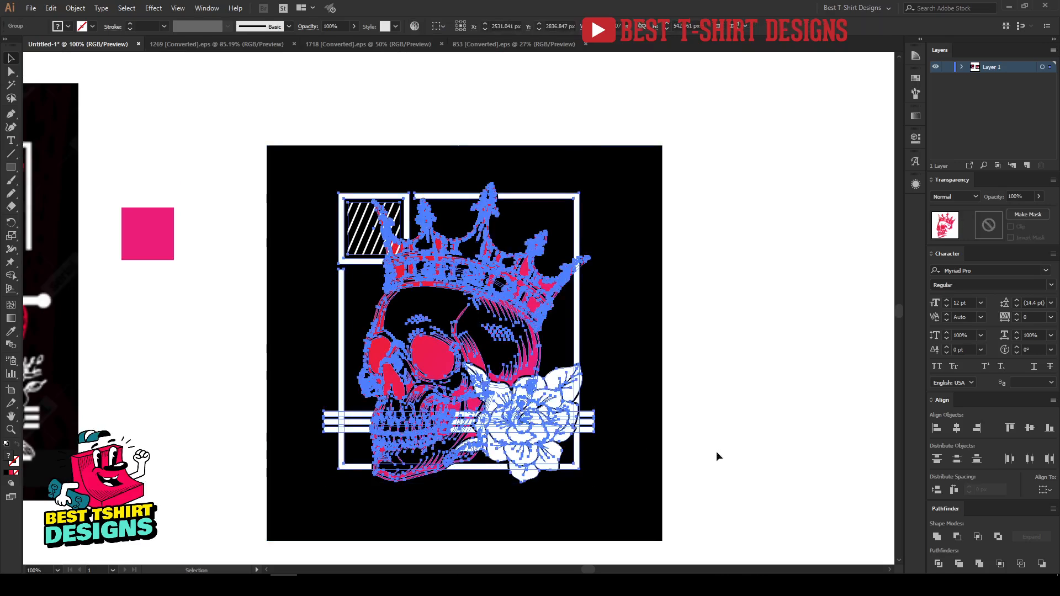
drag(459, 184, 459, 202)
scroll(559, 389, down, 1)
scroll(190, 361, left, 2)
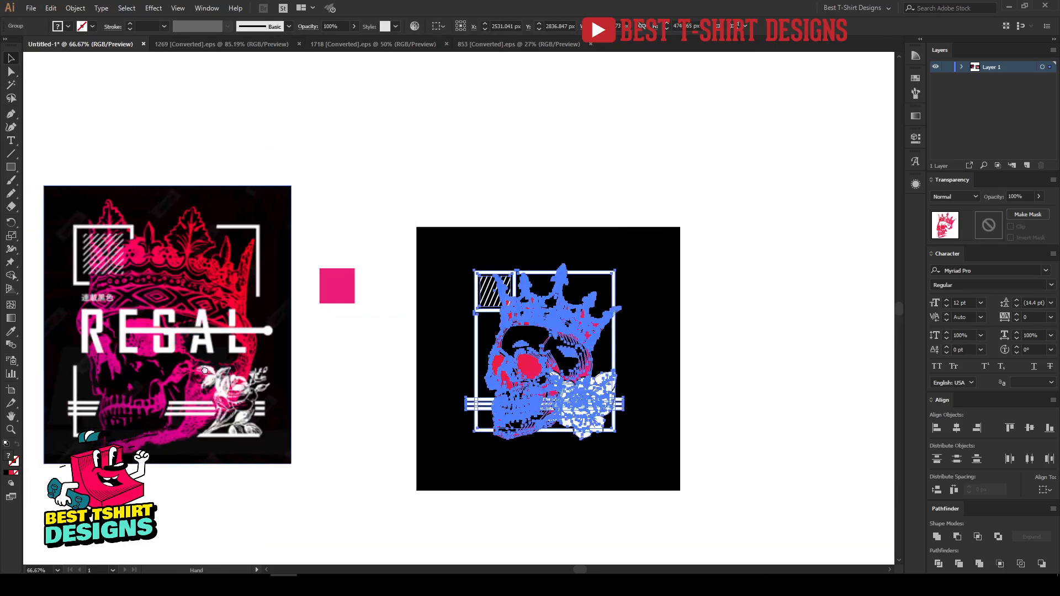
click(653, 385)
Add the text STREETWEAR below the black square and enlarge it to about 97 pt.
scroll(652, 380, up, 1)
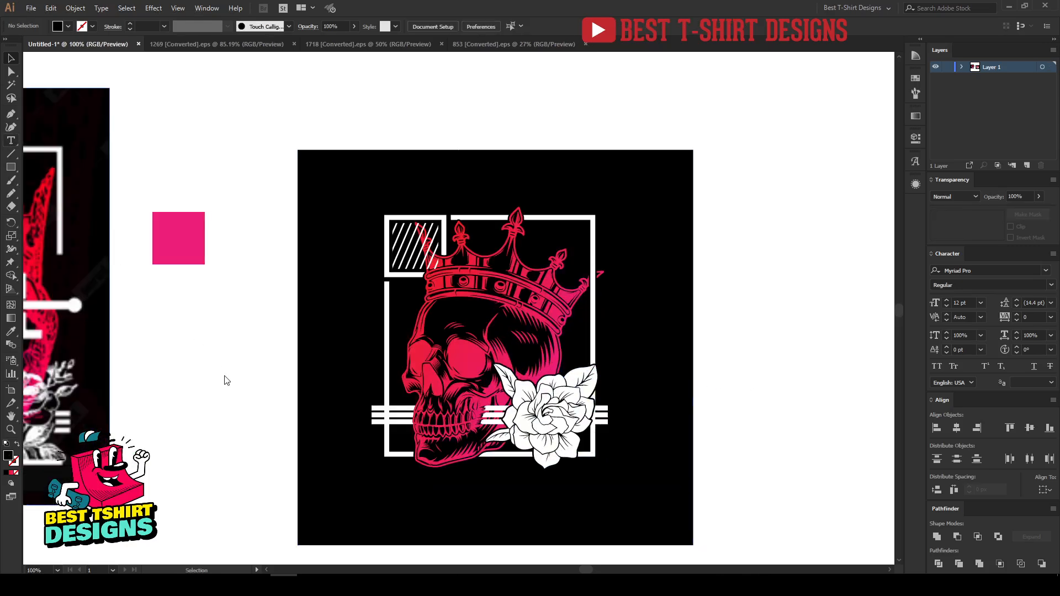
scroll(226, 380, down, 5)
click(276, 429)
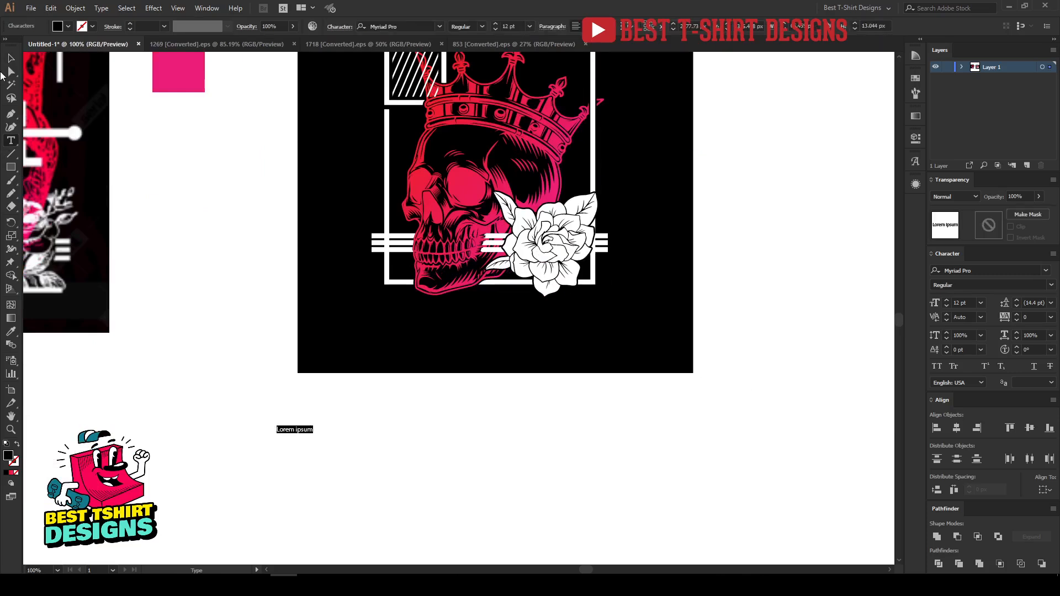
click(10, 58)
click(215, 345)
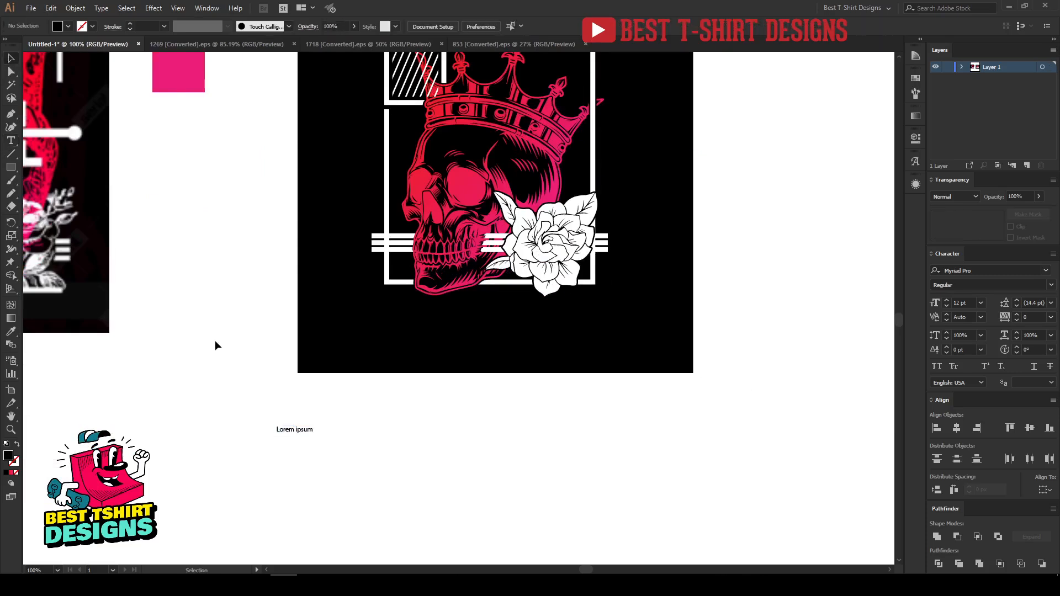
double_click(302, 430)
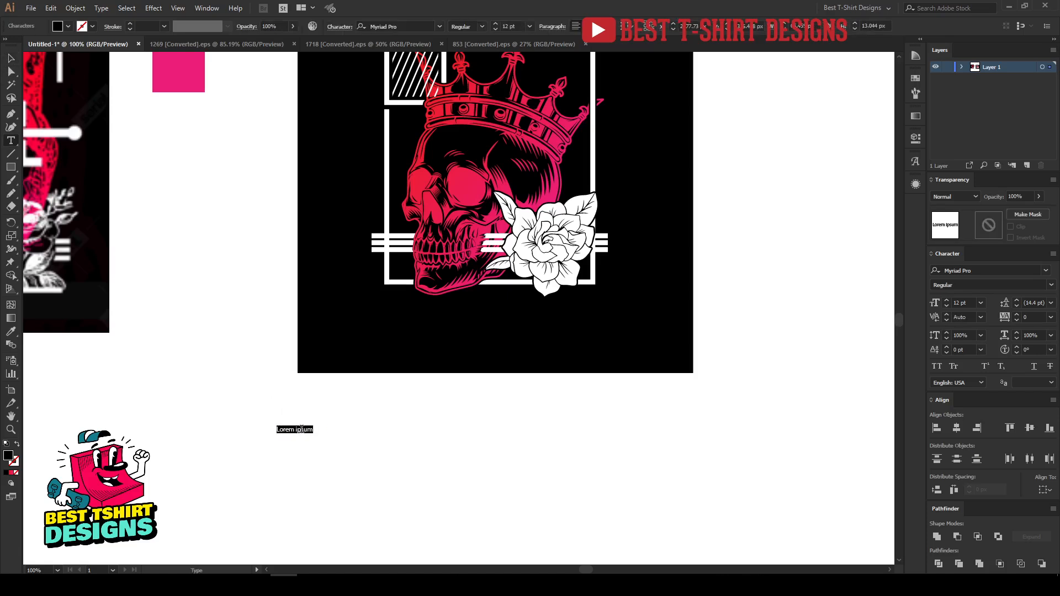
text(STREETWEAR)
click(8, 63)
drag(314, 429, 588, 433)
scroll(587, 433, up, 2)
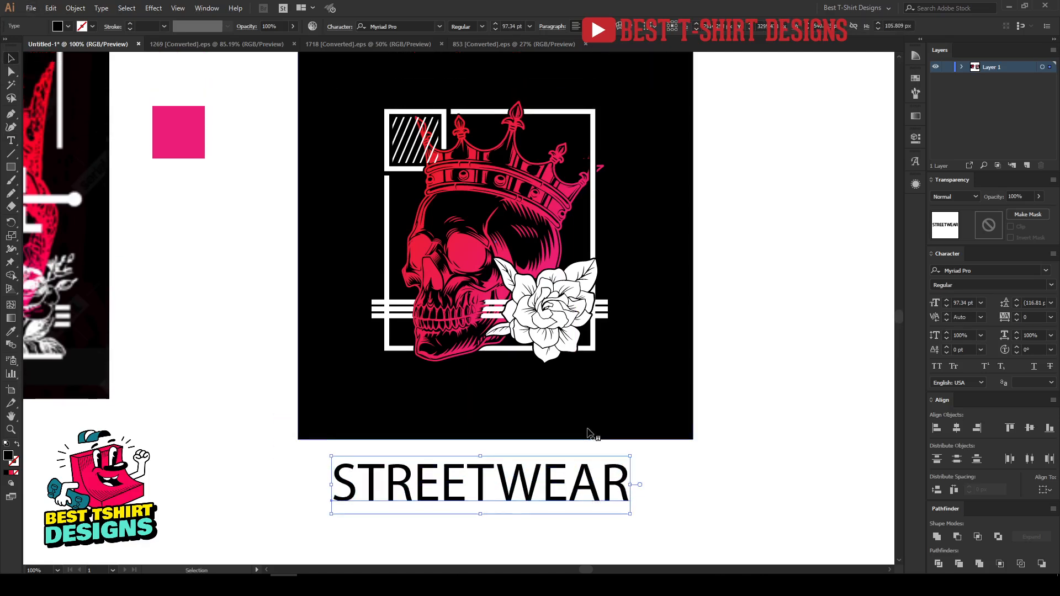
Search the fonts for "old" and apply OLD SPORT 02 ATHLETIC NCV to the STREETWEAR text.
click(410, 26)
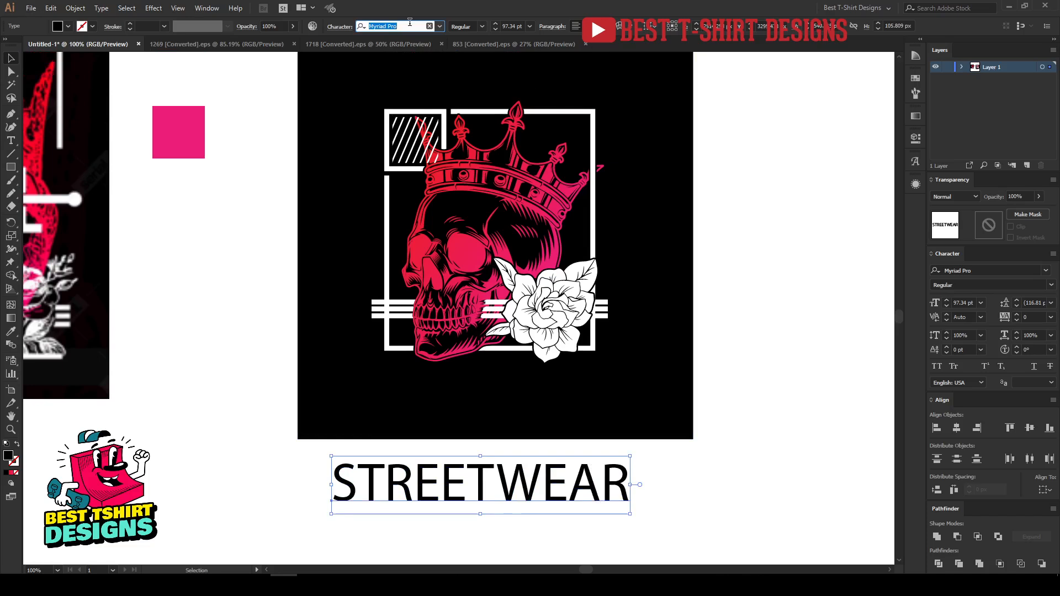
text(c)
text(o)
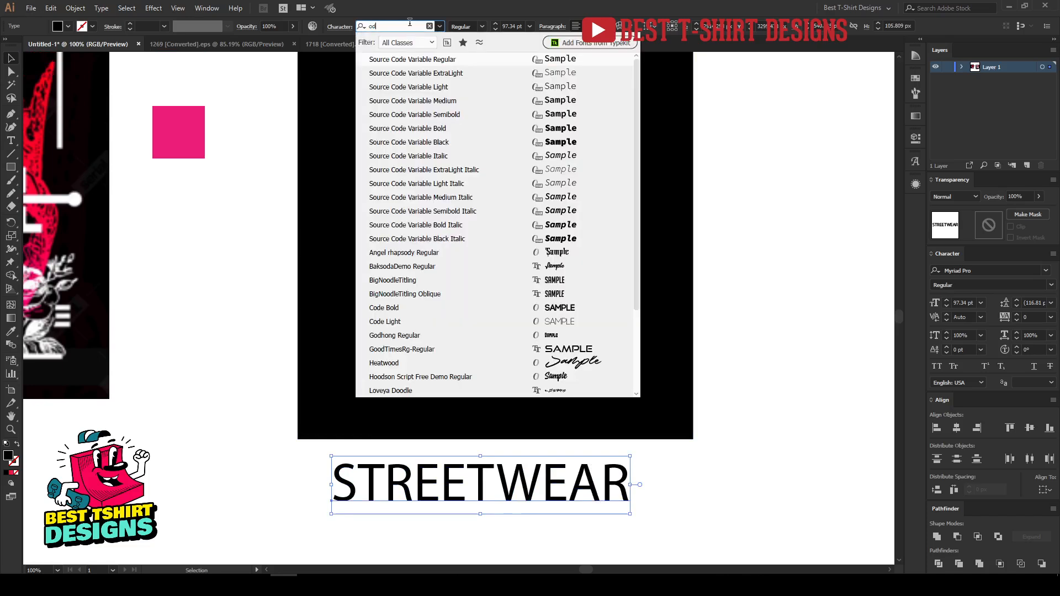
key(BackSpace)
text(l)
click(497, 101)
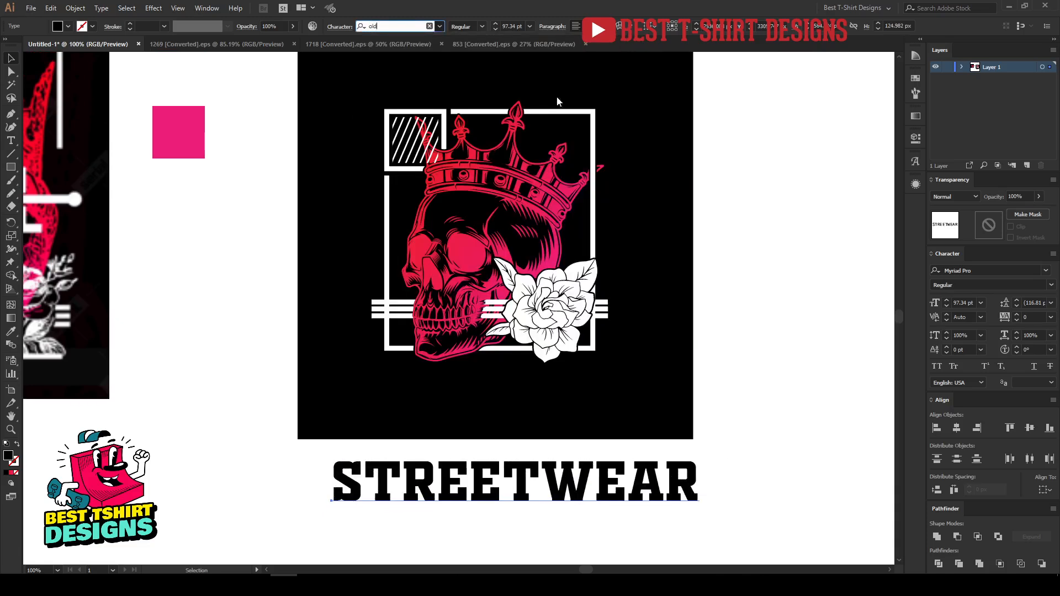
Reduce the STREETWEAR text to about 63 pt across the skull's forehead and convert it to outlines.
drag(698, 485, 589, 204)
scroll(589, 204, up, 1)
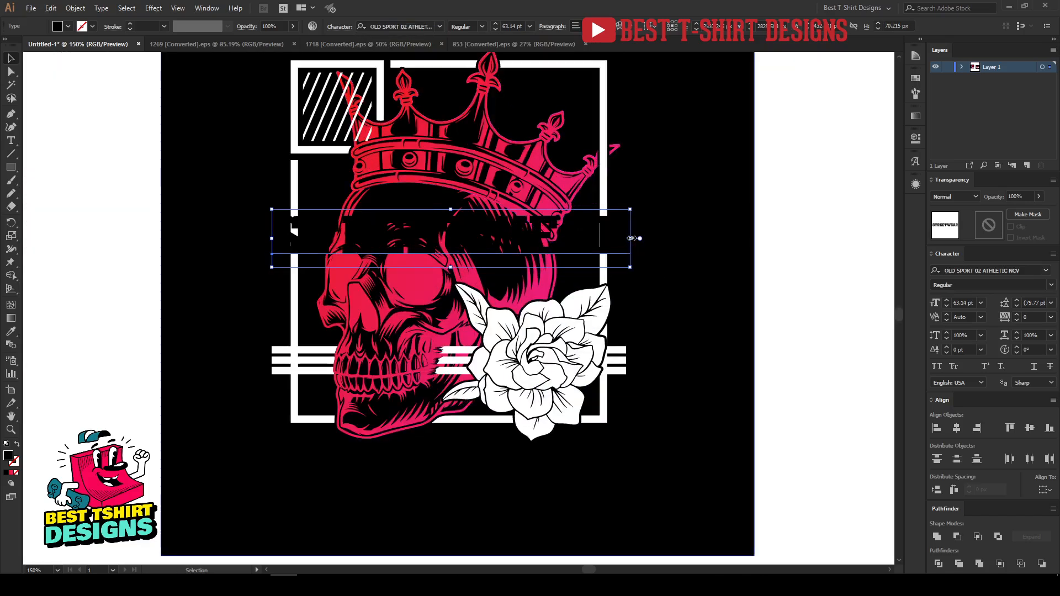
right_click(600, 236)
click(639, 312)
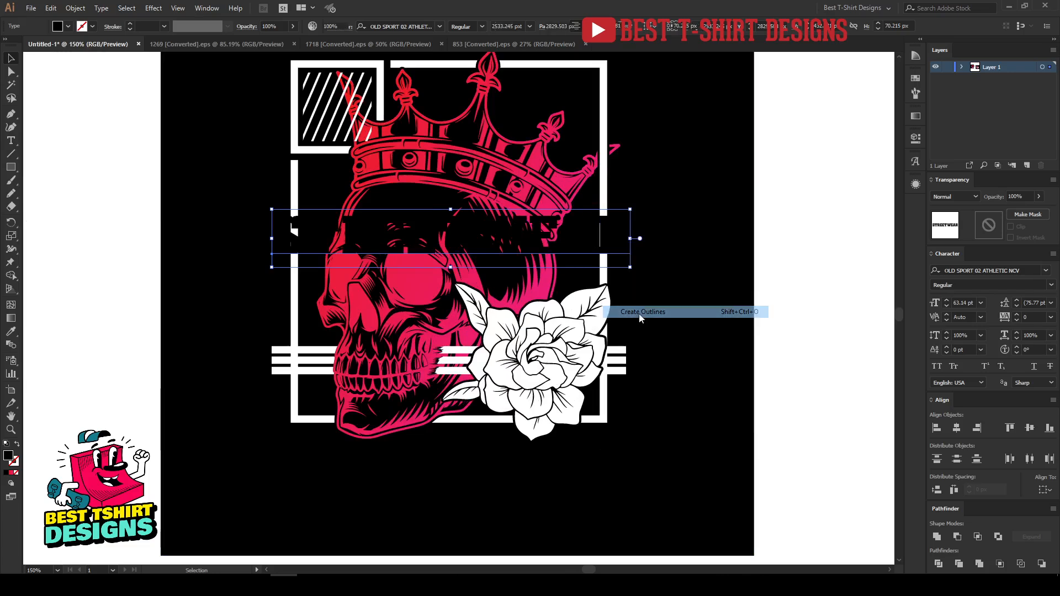
Fit the outlined STREETWEAR lettering to the width of the horizontal bars and give it the rose's white fill.
mouse_move(633, 236)
mouse_down()
mouse_move(607, 238)
mouse_move(627, 237)
mouse_up()
drag(274, 235, 272, 235)
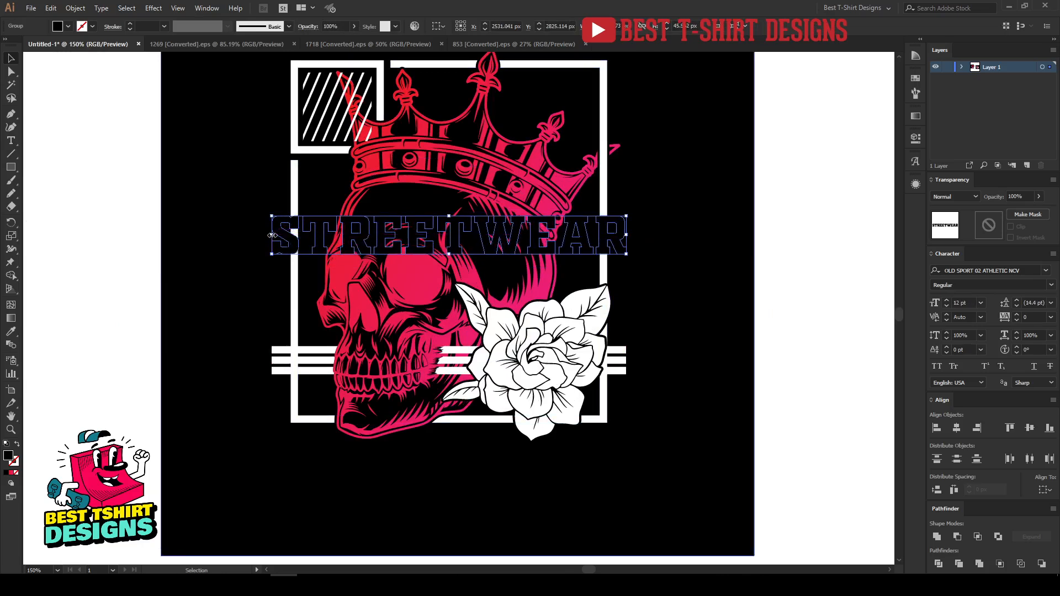
key(i)
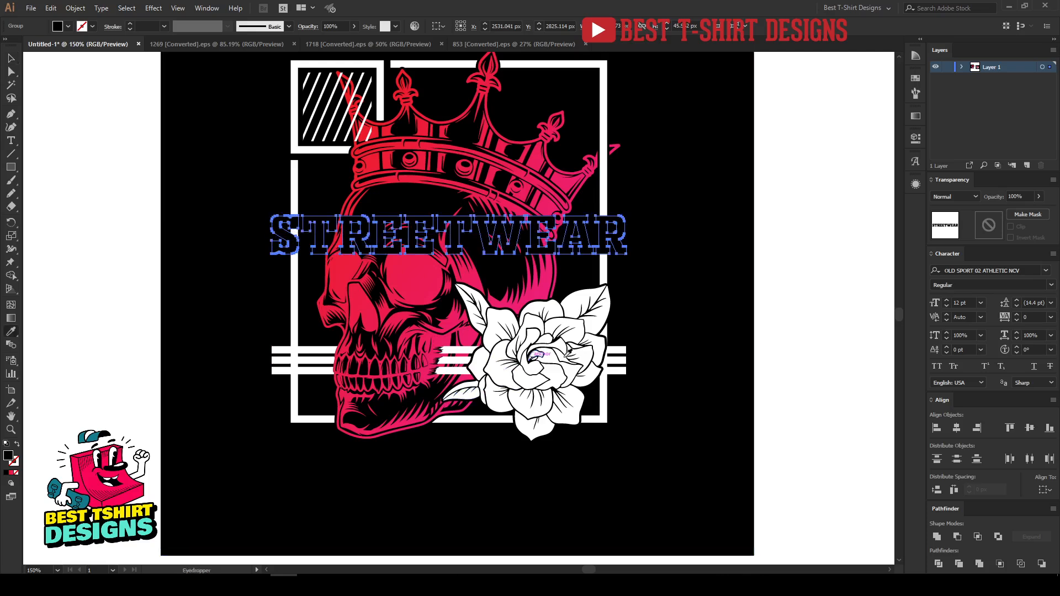
click(572, 357)
Nudge the STREETWEAR lettering slightly upwards on the skull's forehead.
key(v)
key(Up)
key(Up)
key(Up)
key(Up)
key(Up)
key(Up)
key(Up)
key(Up)
key(Up)
key(Up)
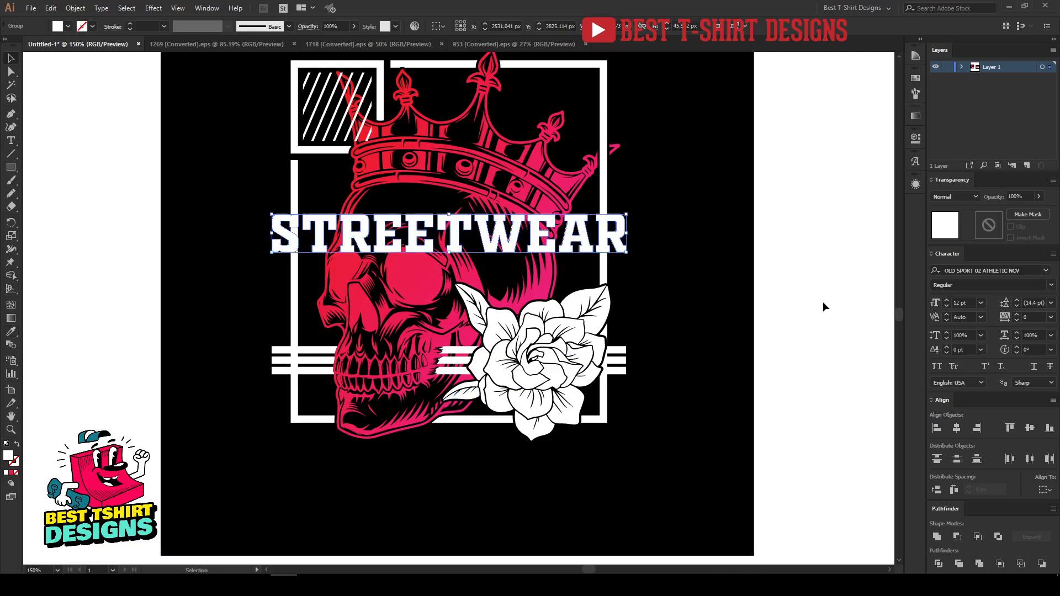
key(shift+Down)
key(shift+Down)
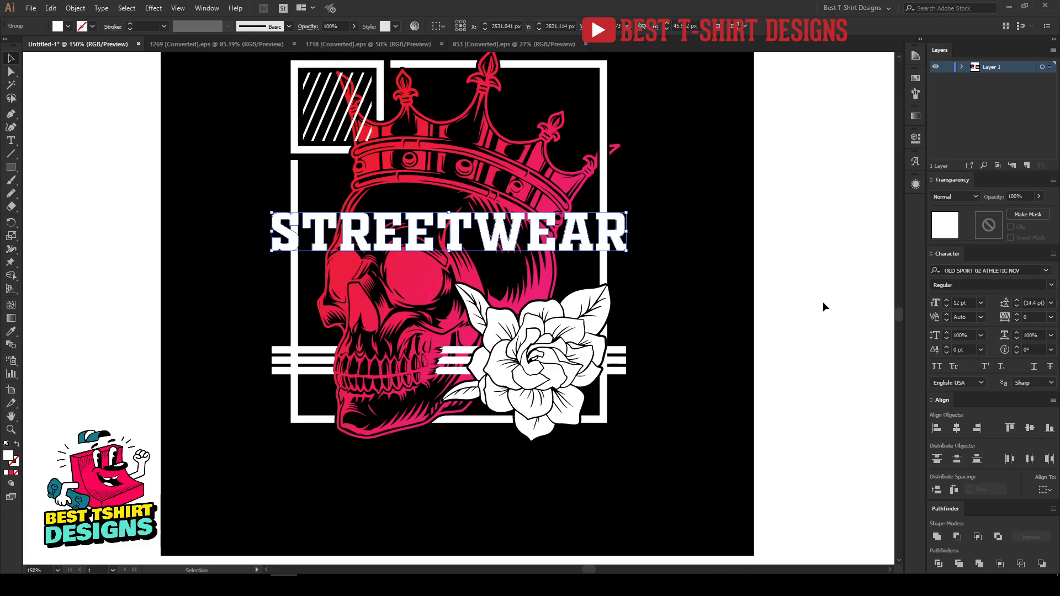
Add a separate text object reading Design, enlarge it to about 60 pt, and move it onto the empty canvas beside the artwork.
click(823, 301)
scroll(823, 300, up, 1)
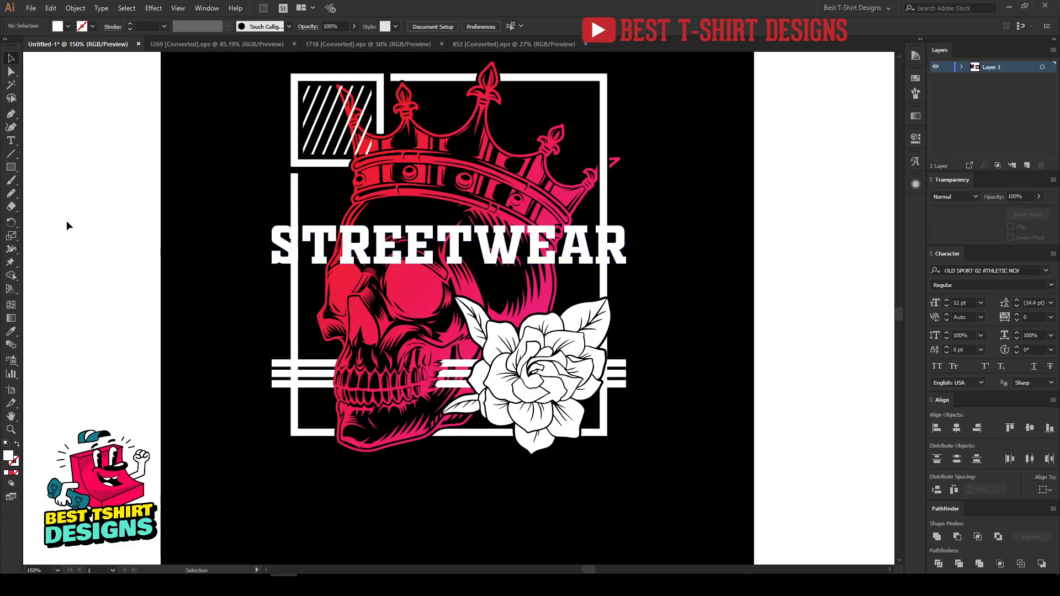
click(11, 141)
click(90, 276)
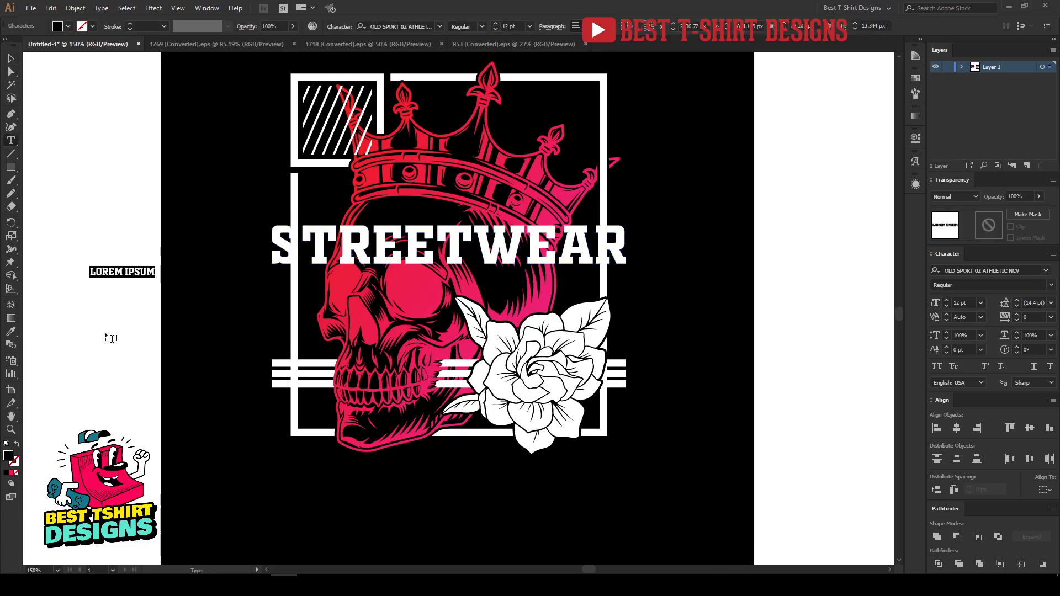
text(DESIGN)
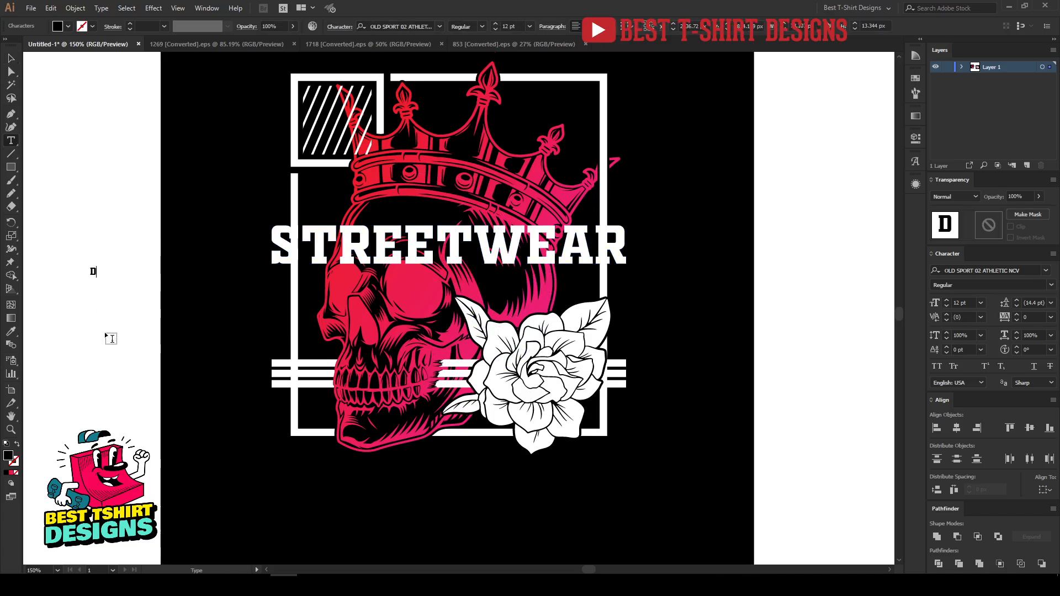
click(10, 60)
drag(125, 284, 263, 381)
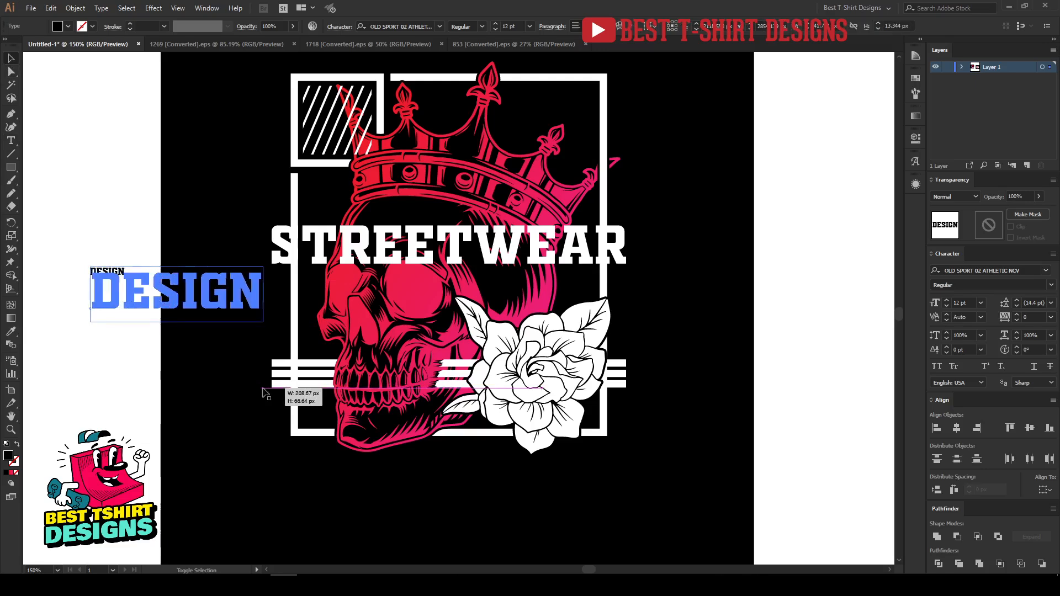
drag(495, 262, 495, 249)
scroll(573, 257, down, 1)
drag(313, 270, 214, 362)
Apply the Photograph Signature font to the Design text and place it over the skull's STREETWEAR lettering at about 104 pt.
click(430, 24)
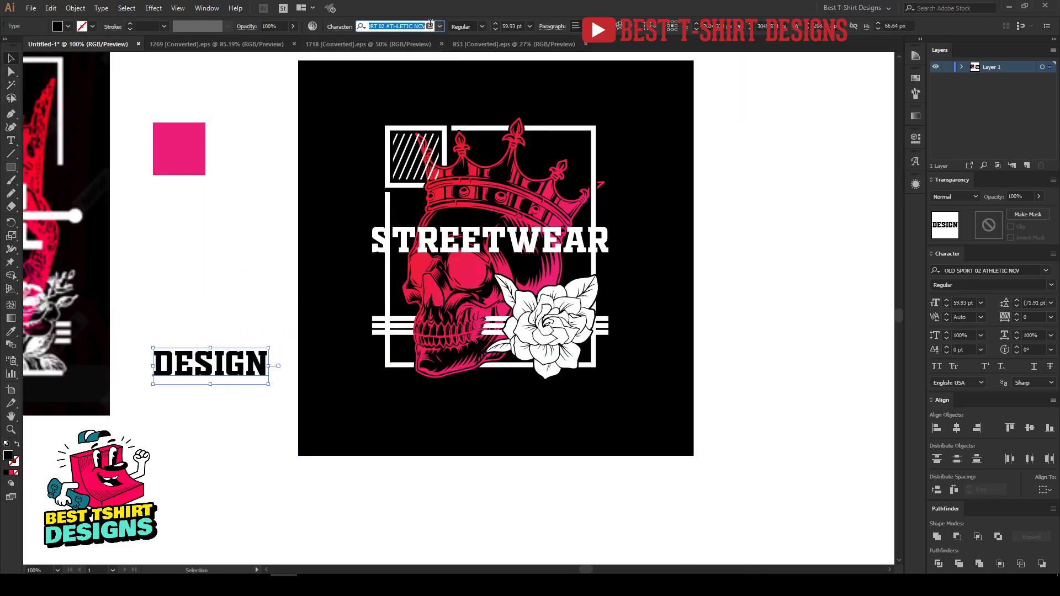
text(pho)
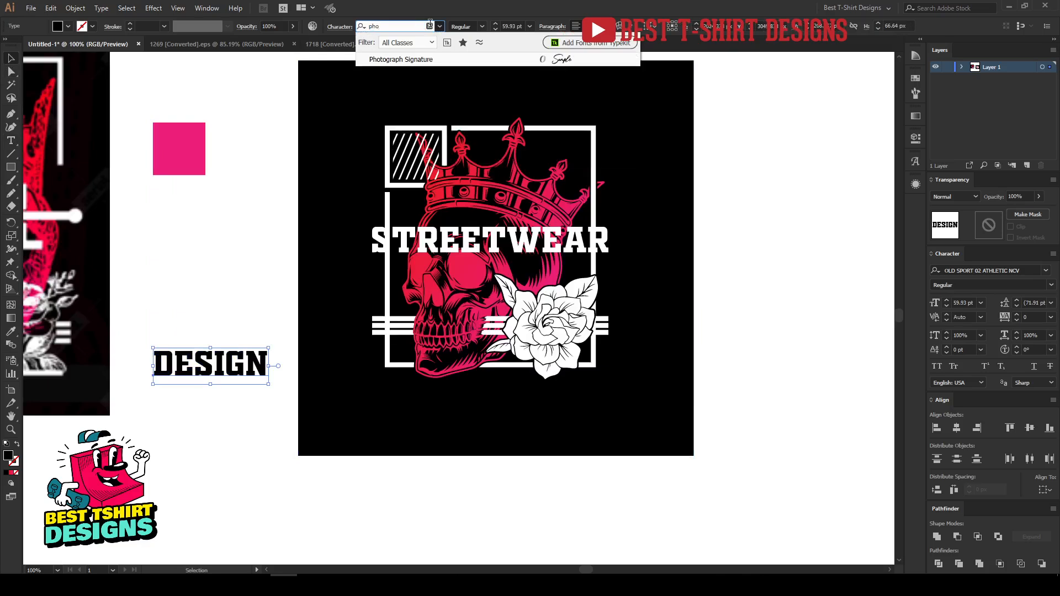
click(429, 61)
drag(227, 368, 522, 251)
scroll(522, 251, up, 2)
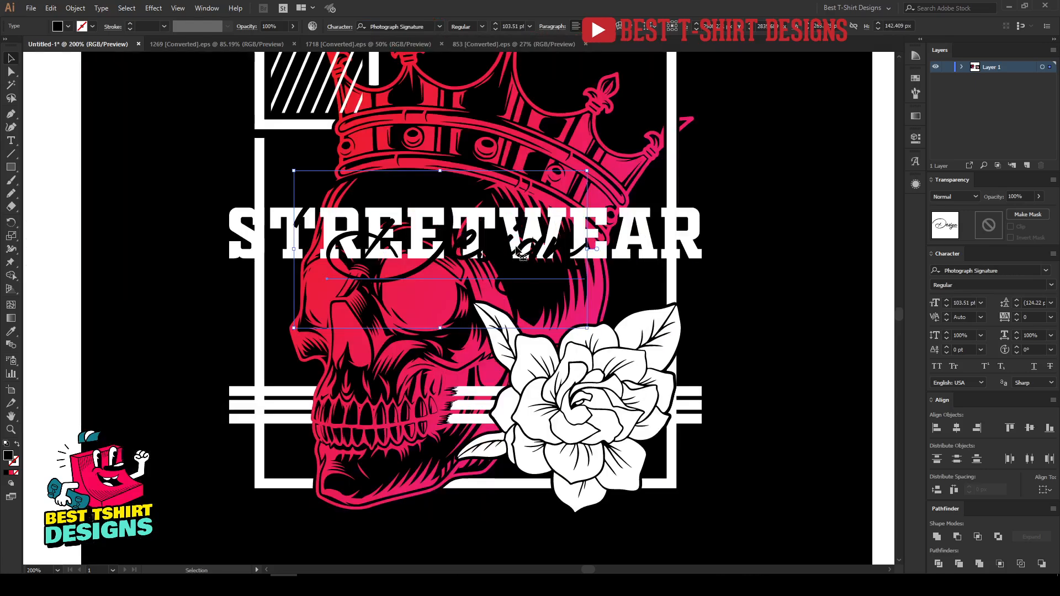
Convert the Design script text to outlines and fill it with cyan.
right_click(518, 251)
click(549, 324)
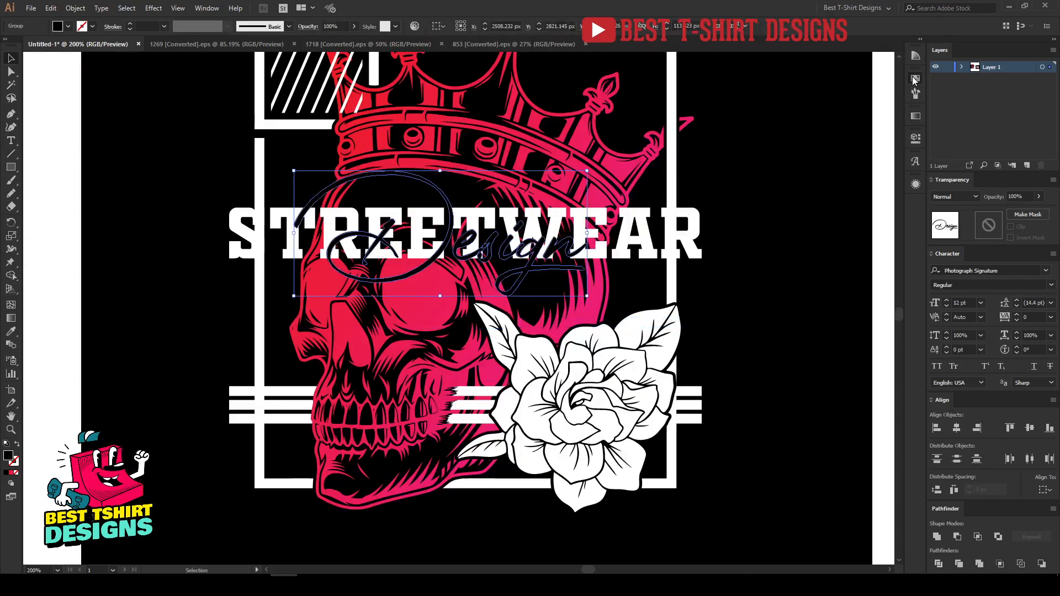
click(915, 79)
click(886, 107)
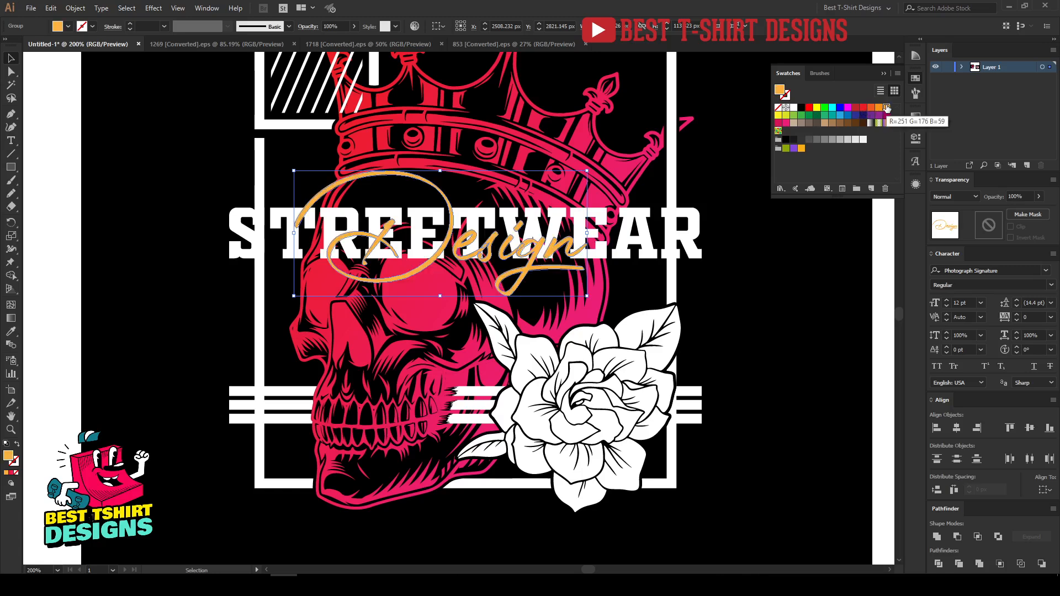
click(832, 108)
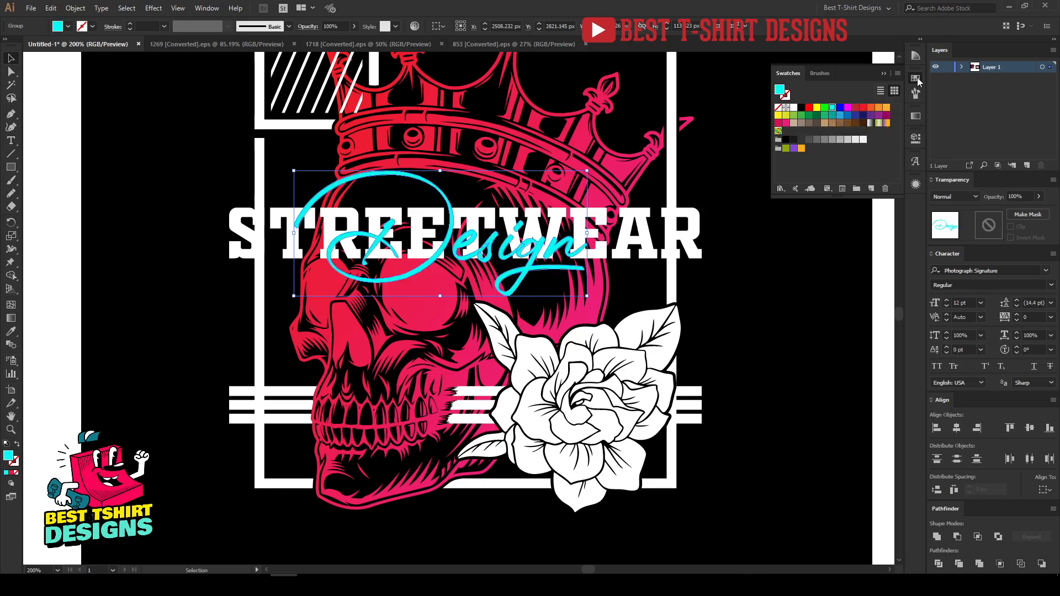
scroll(748, 270, up, 1)
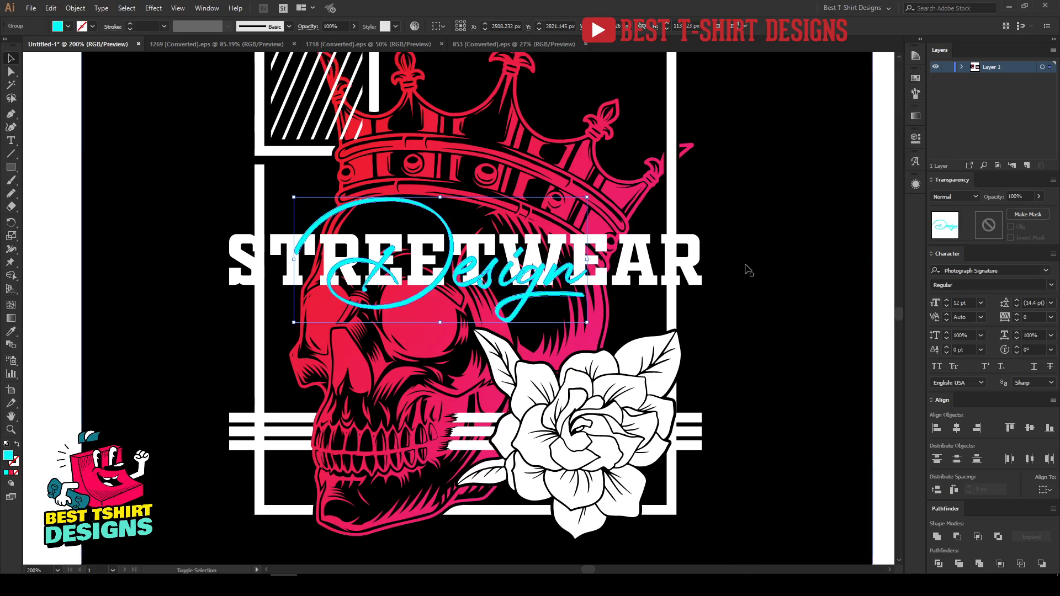
Shift the Design script about 20 px to the right and align its vertical centre with the STREETWEAR lettering behind it.
key(shift+Right)
key(shift+Right)
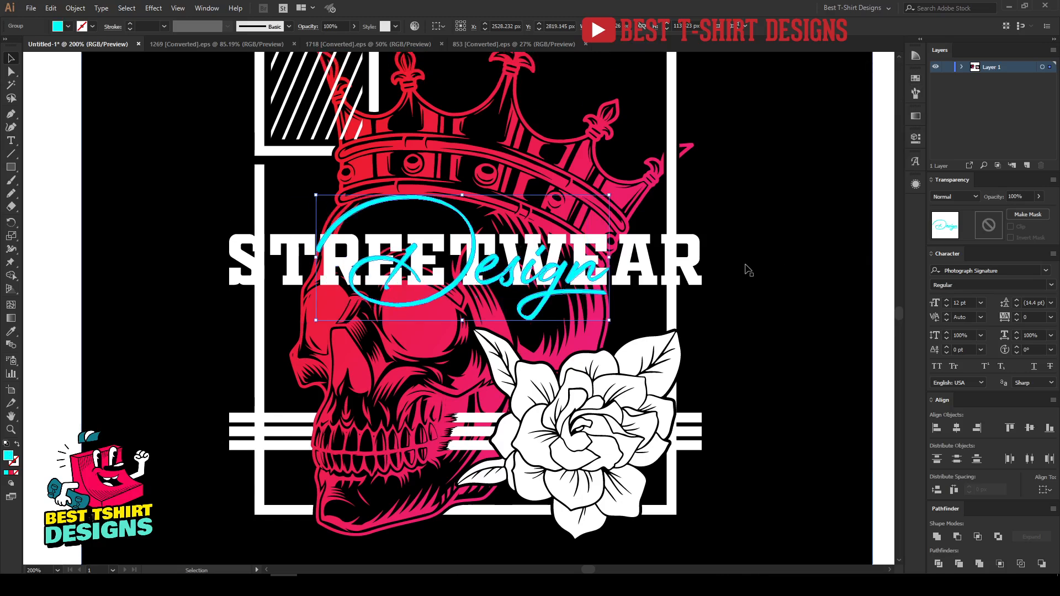
shift+click(698, 259)
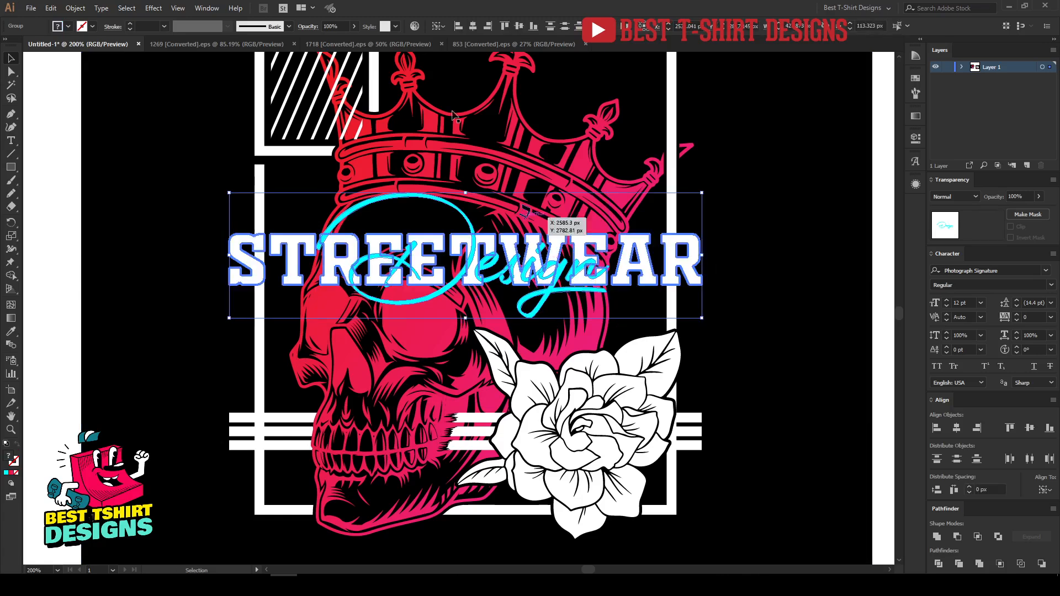
click(518, 26)
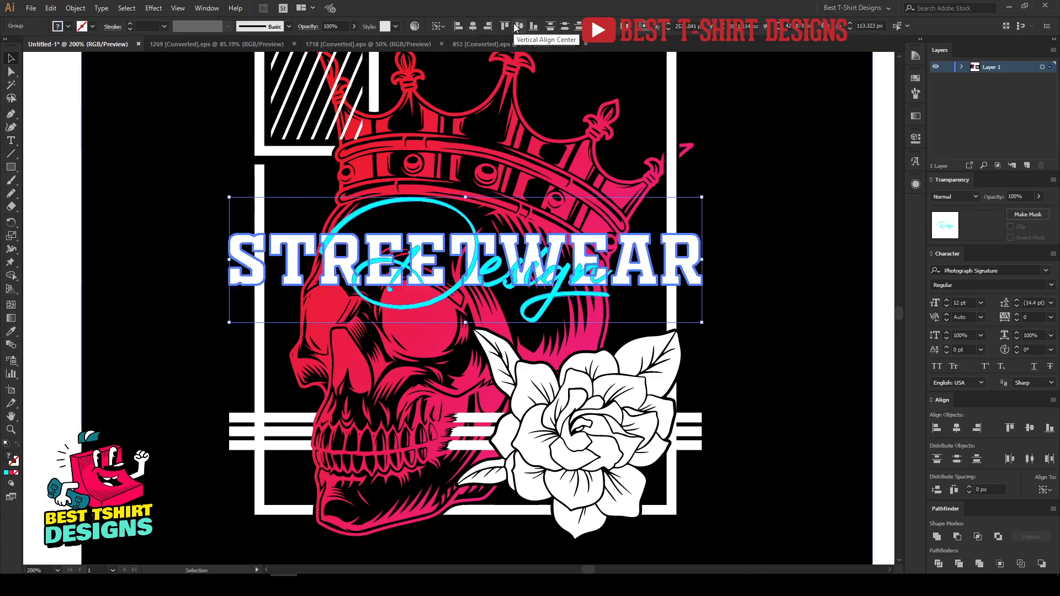
click(871, 280)
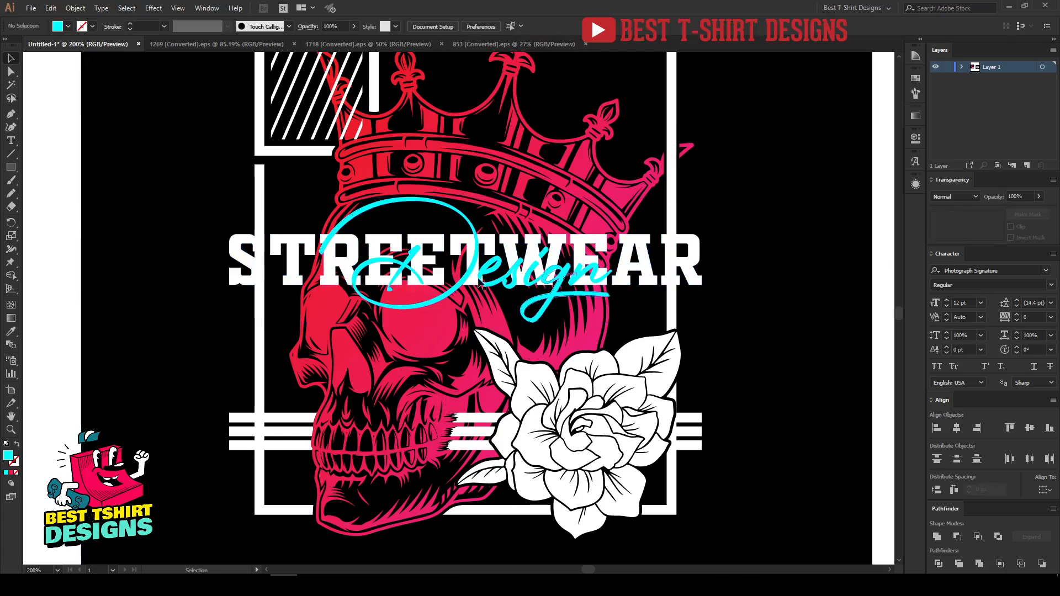
Duplicate the white STREETWEAR lettering below the skull and frame, keeping it in line with the original above.
key(ctrl+minus)
key(ctrl+minus)
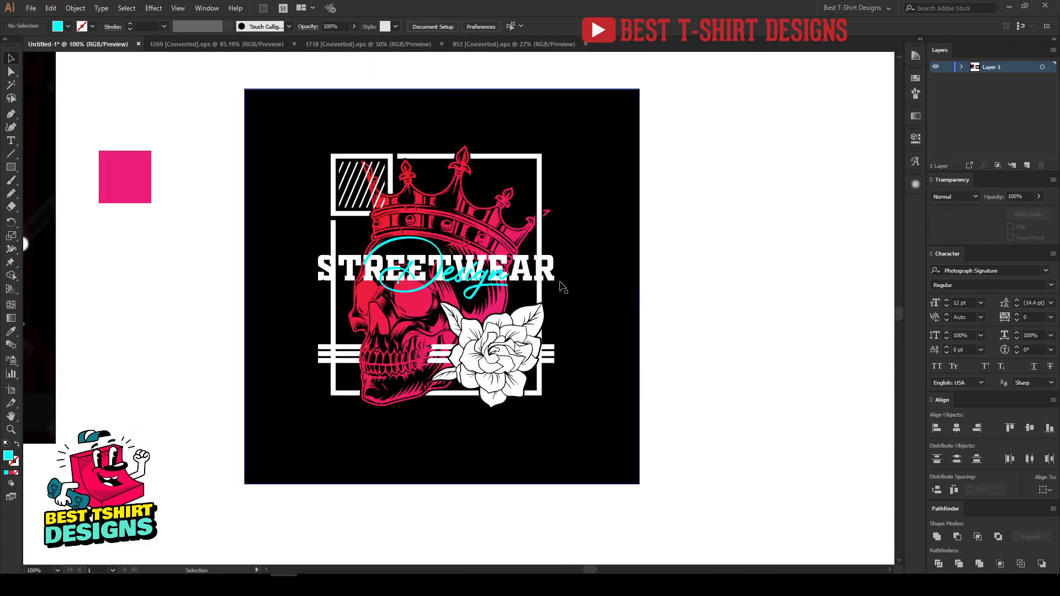
drag(544, 270, 540, 429)
key(ctrl+z)
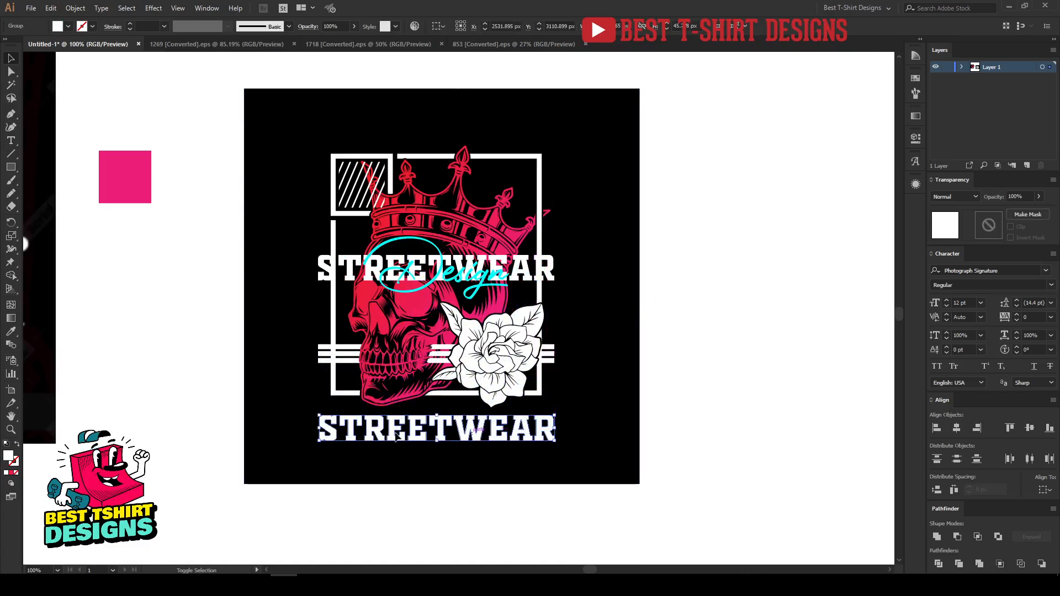
click(316, 434)
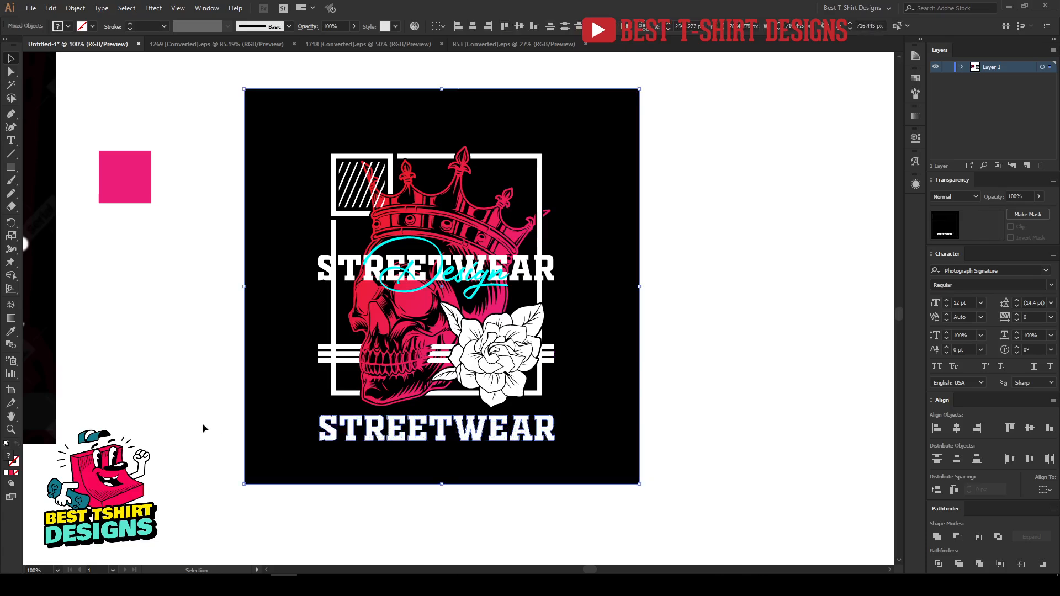
click(354, 429)
click(346, 429)
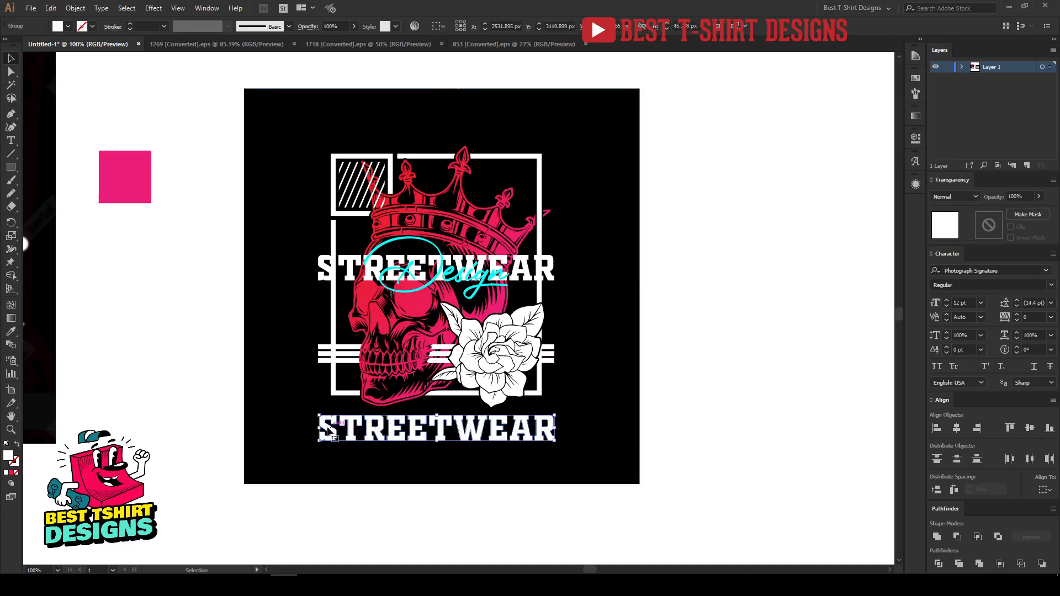
mouse_move(318, 429)
mouse_down()
mouse_move(334, 430)
mouse_move(319, 440)
mouse_move(320, 429)
mouse_up()
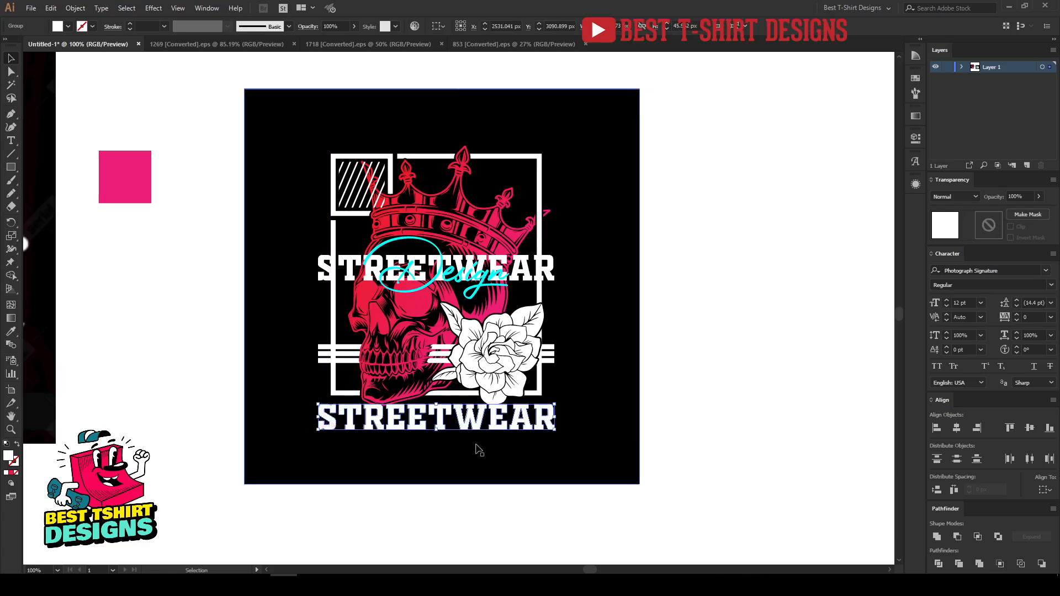
Copy the lower STREETWEAR lettering to above the crown and align both words on their horizontal centres.
drag(531, 424, 529, 145)
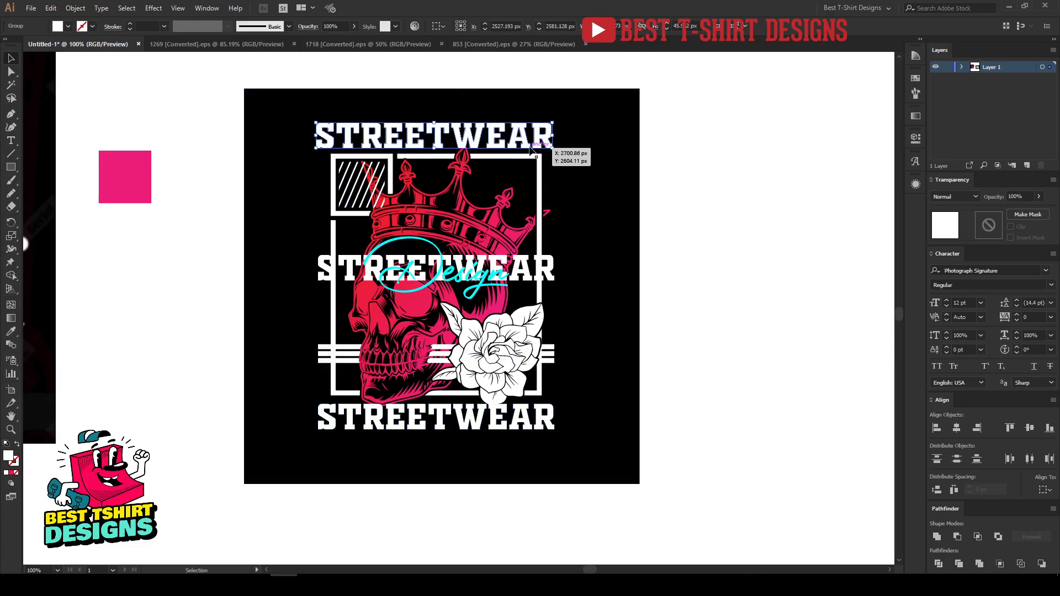
scroll(532, 147, up, 2)
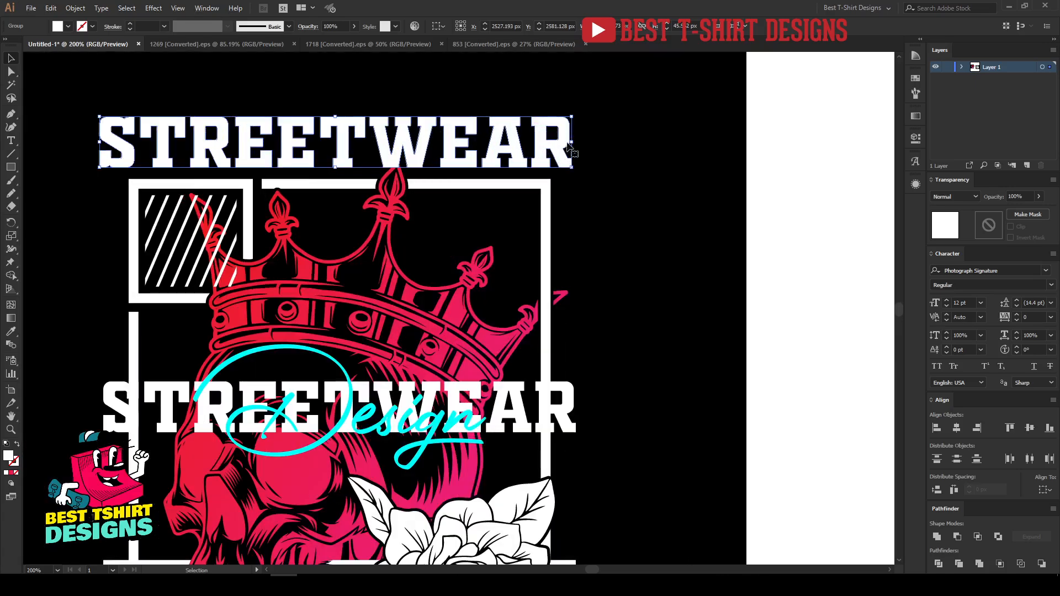
scroll(453, 164, down, 2)
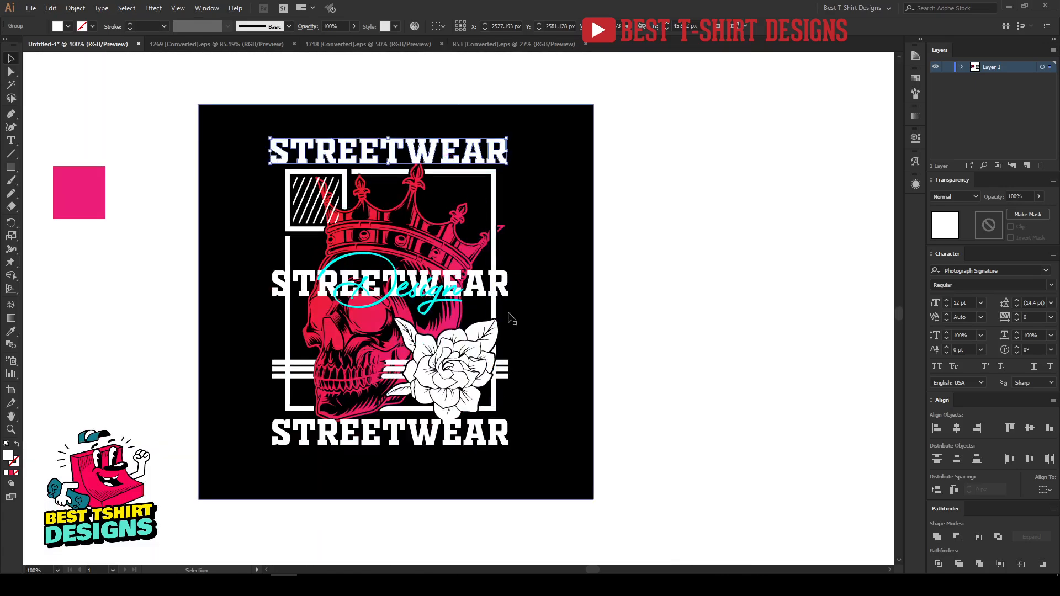
shift+click(500, 436)
shift+click(499, 436)
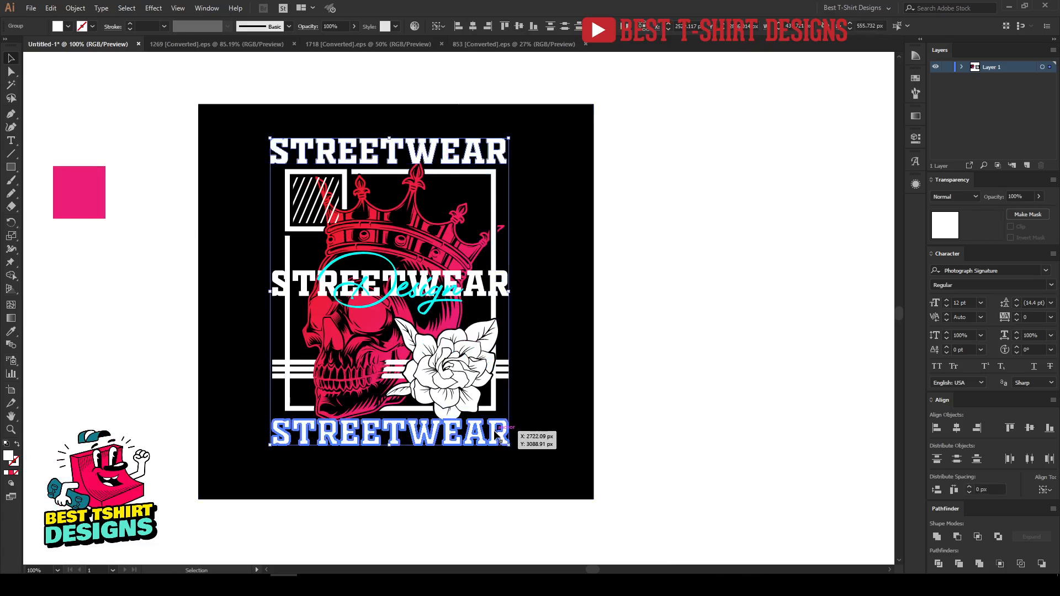
click(471, 25)
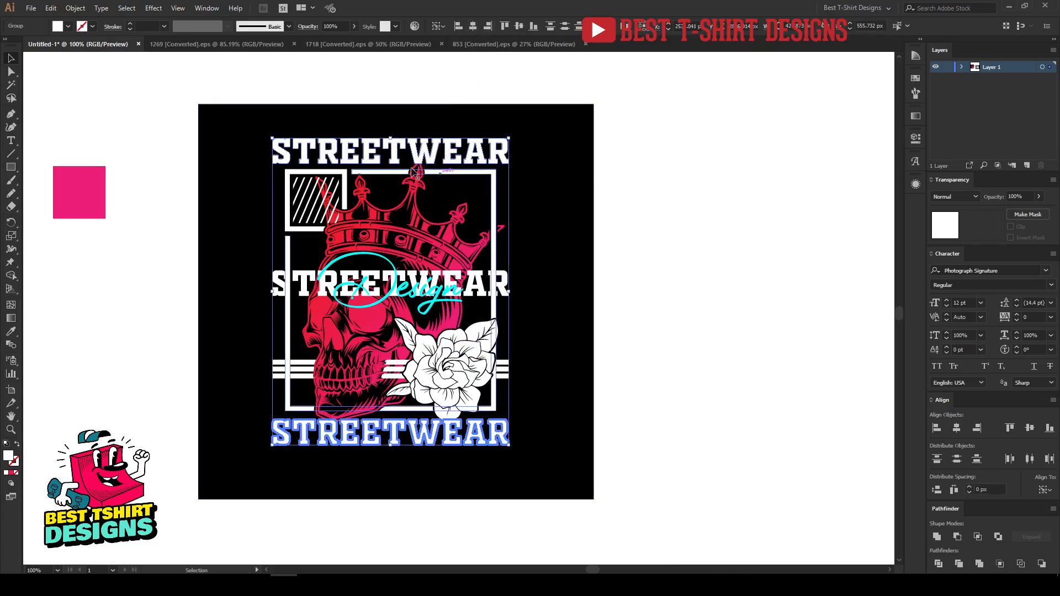
click(685, 322)
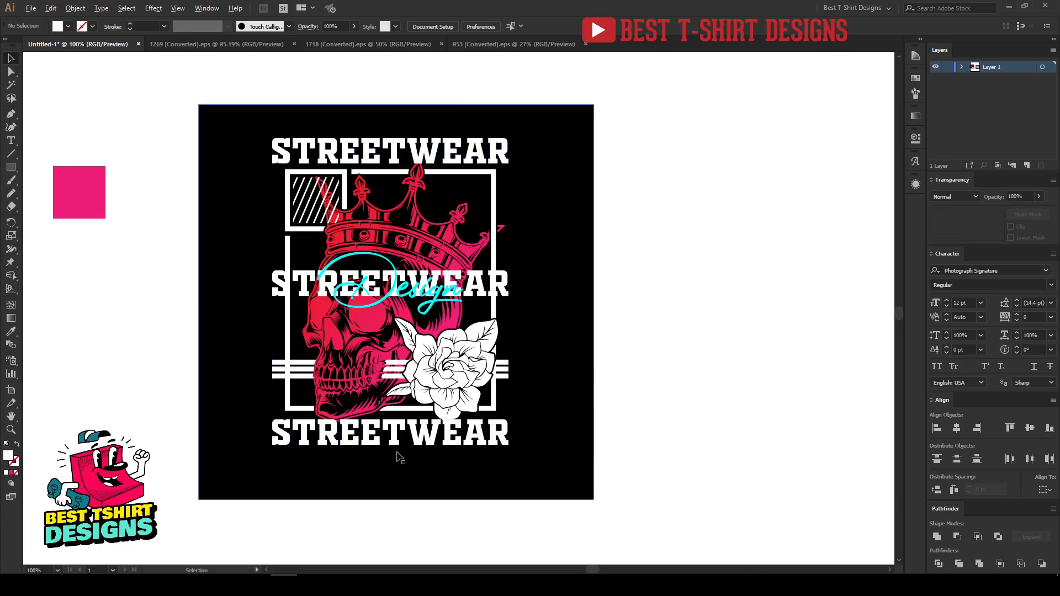
Erase the part of the upper STREETWEAR's W that covers the crown's tallest tip, using a smaller eraser.
scroll(423, 144, up, 5)
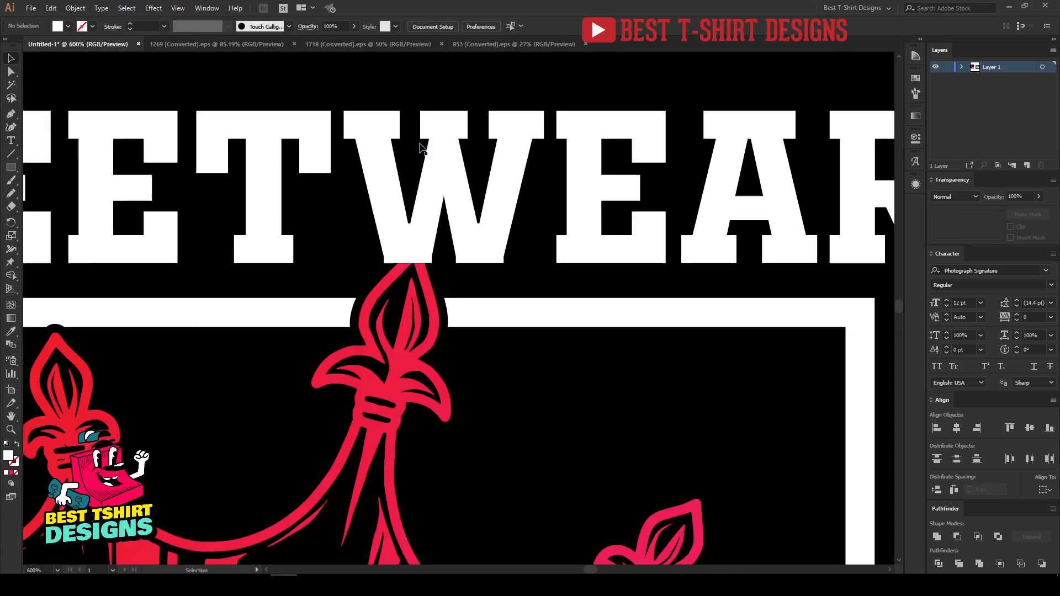
click(419, 213)
key(shift+e)
key(bracketleft)
key(bracketleft)
key(bracketleft)
key(bracketleft)
key(bracketleft)
key(bracketleft)
key(bracketleft)
key(bracketleft)
drag(413, 253, 414, 289)
key(v)
key(ctrl+minus)
key(ctrl+minus)
key(ctrl+minus)
key(ctrl+minus)
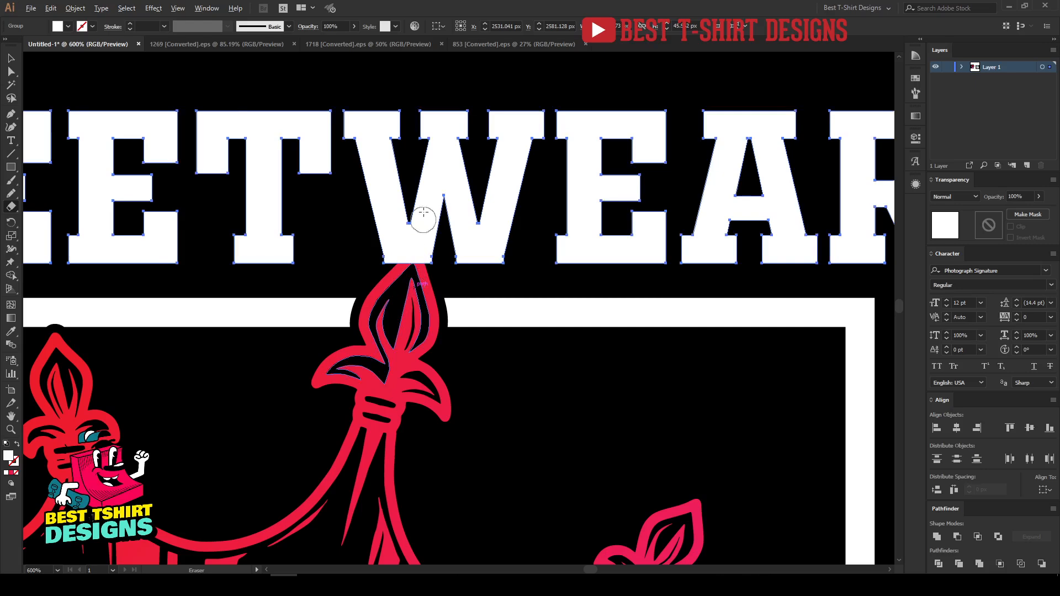
scroll(381, 203, down, 1)
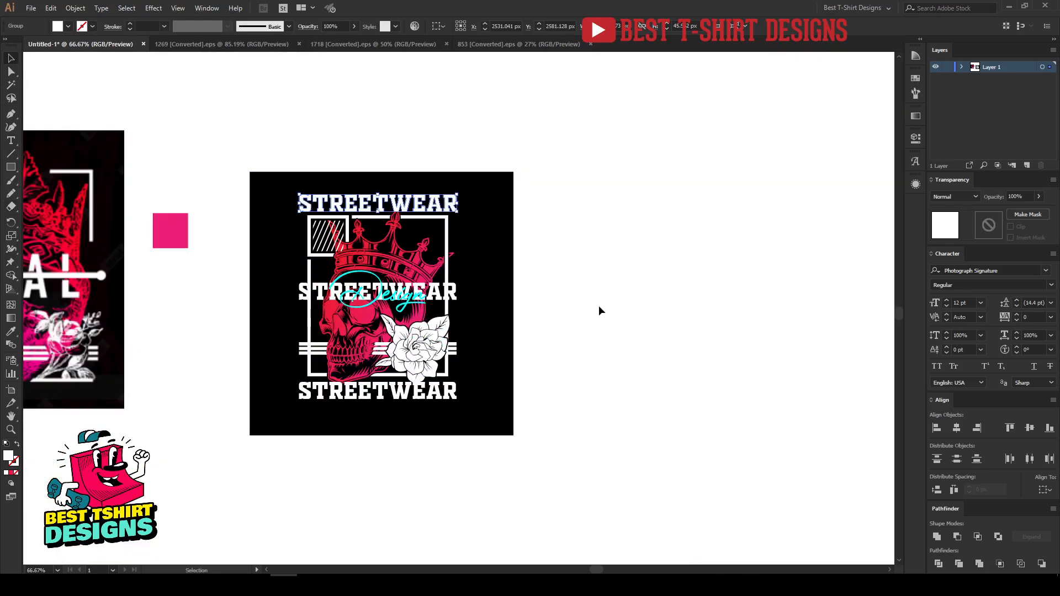
click(598, 306)
scroll(395, 394, up, 1)
scroll(394, 394, up, 2)
scroll(398, 402, up, 1)
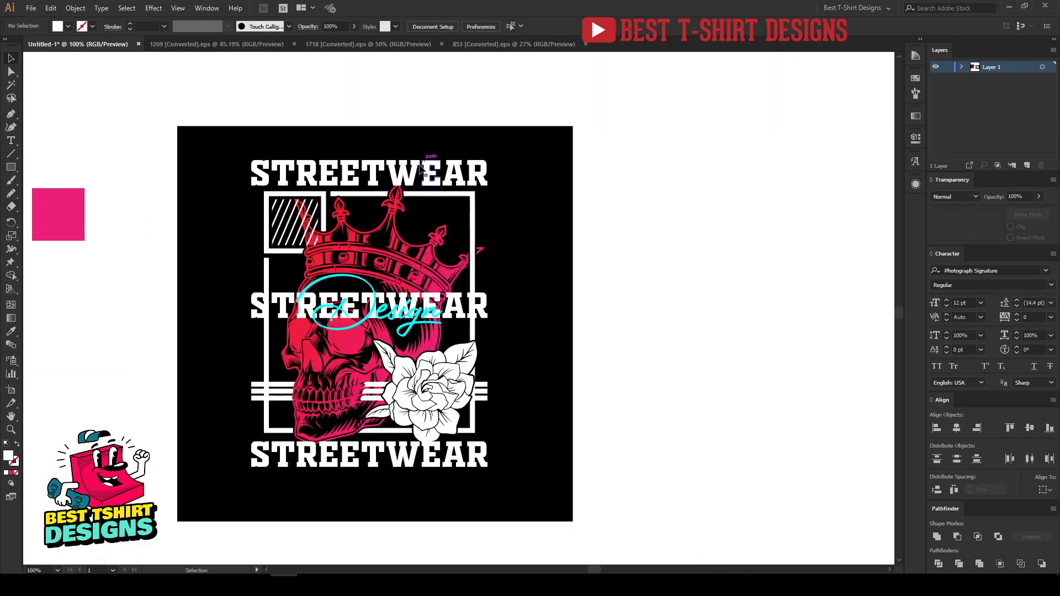
click(417, 173)
key(Delete)
click(393, 202)
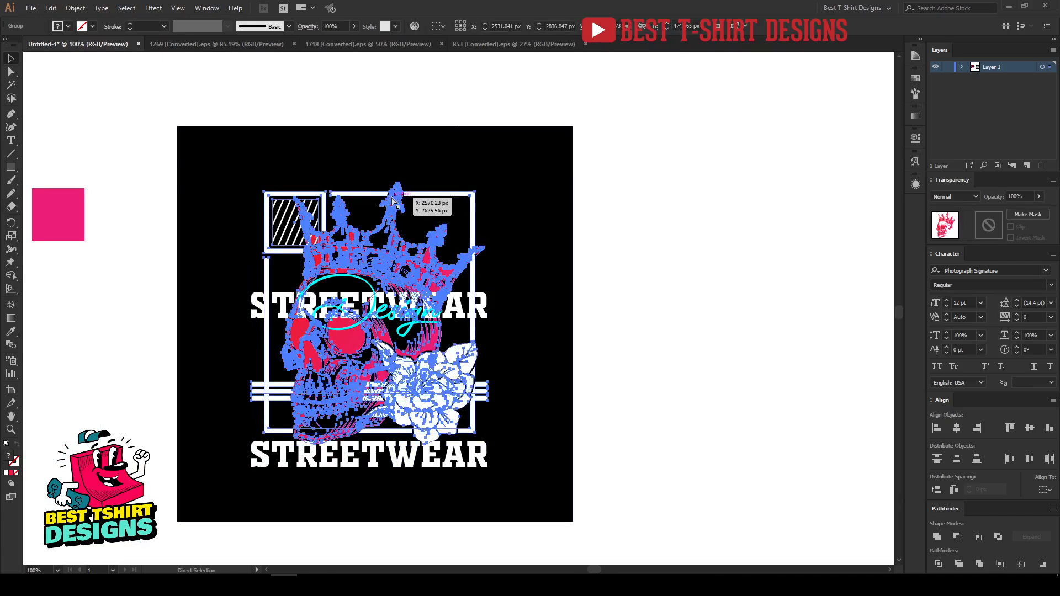
key(ctrl+z)
Inspect where the upper STREETWEAR lettering meets the crown tip and where the lower lettering meets the jaw and rose.
scroll(411, 172, up, 5)
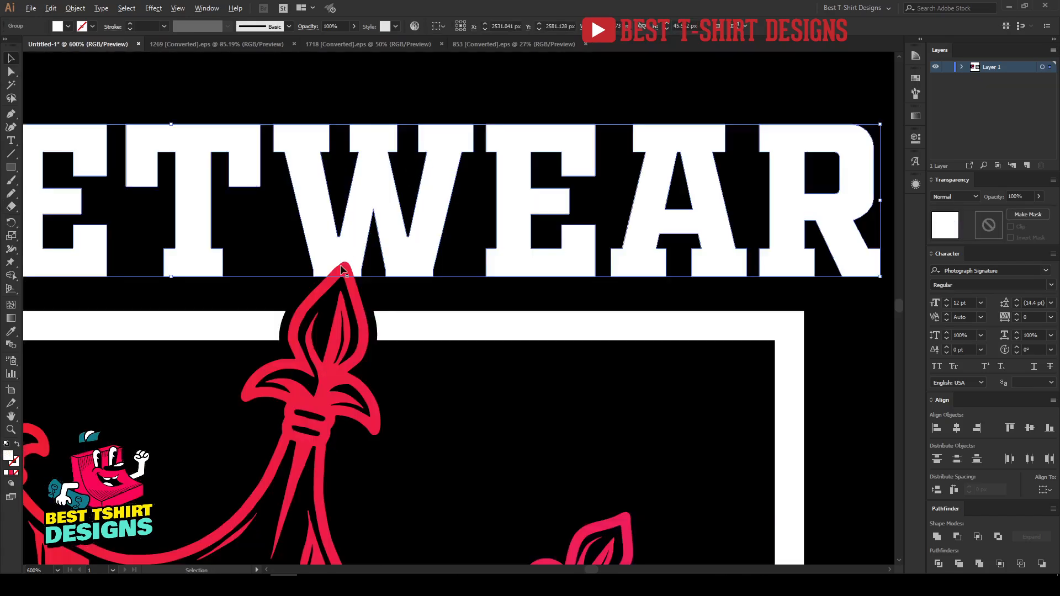
scroll(343, 265, up, 1)
scroll(352, 243, down, 5)
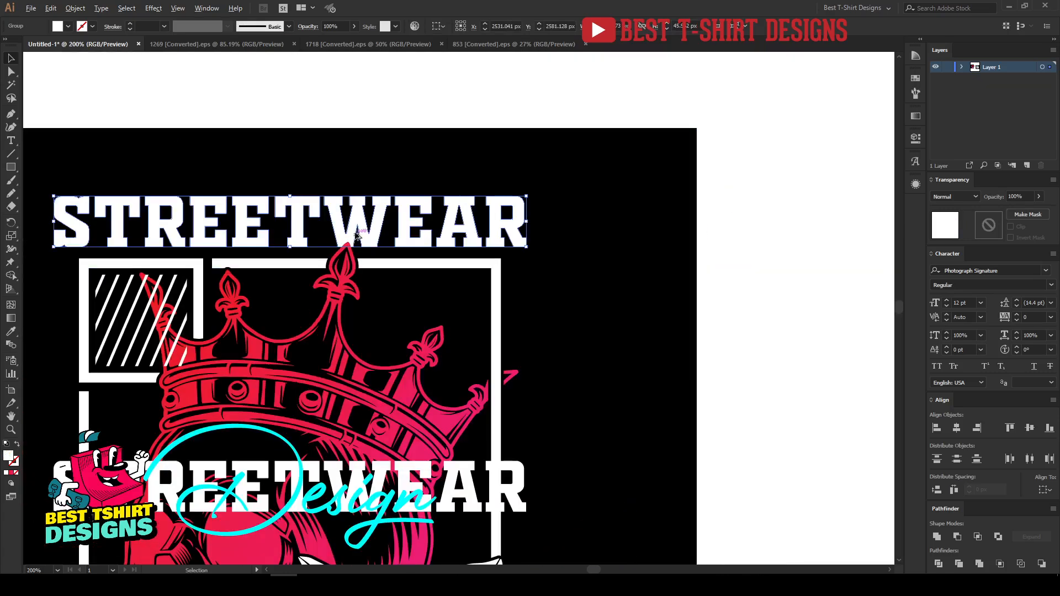
click(642, 319)
scroll(641, 317, down, 3)
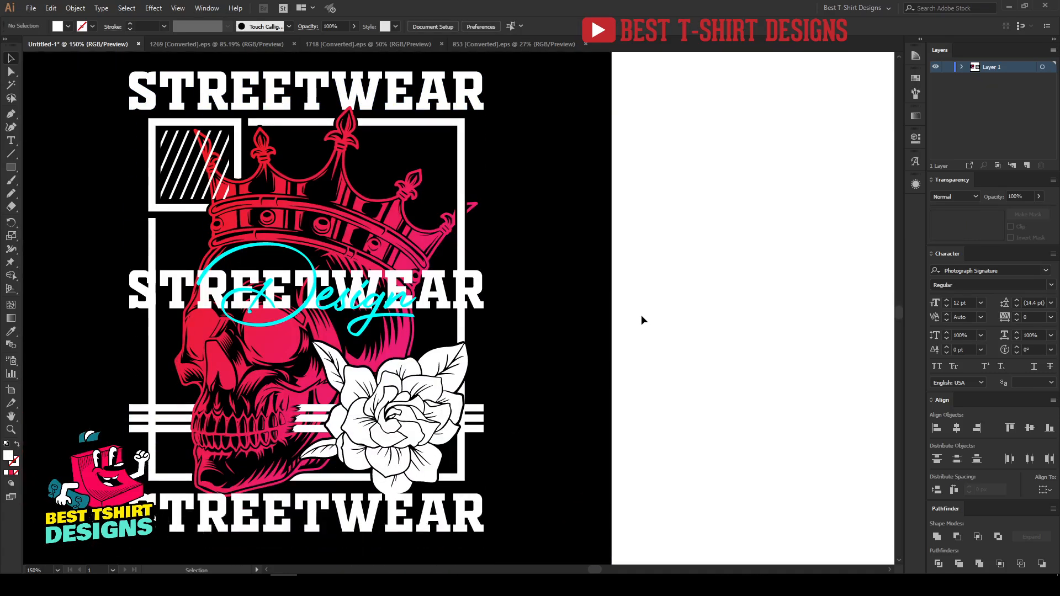
scroll(253, 520, down, 2)
scroll(267, 466, up, 2)
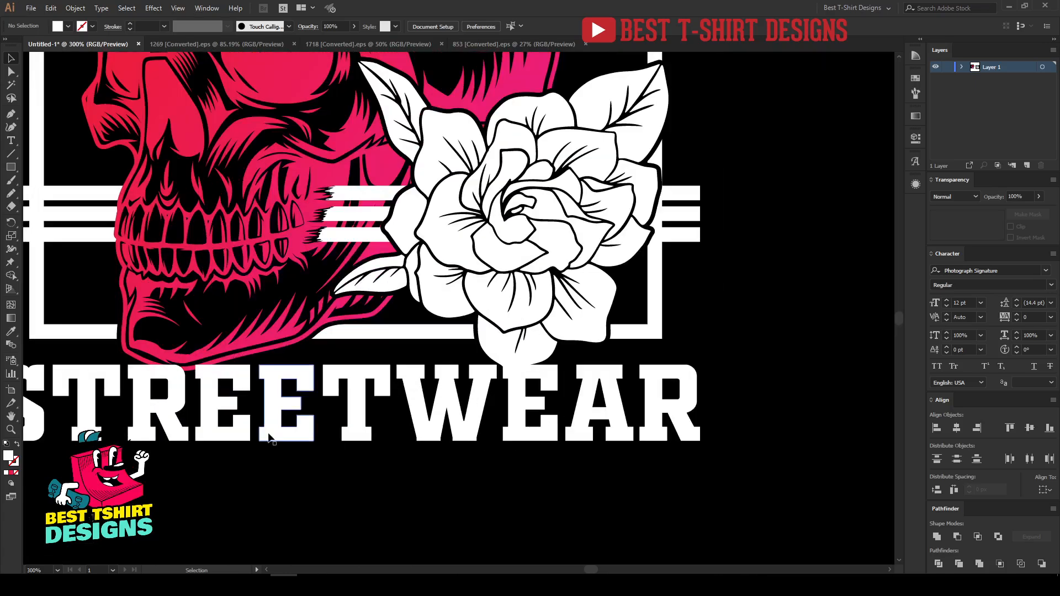
Move the lower white STREETWEAR lettering slightly up so that it tucks under the jaw and the rose's lowest petal.
click(269, 436)
key(Up)
key(Up)
key(Up)
key(Up)
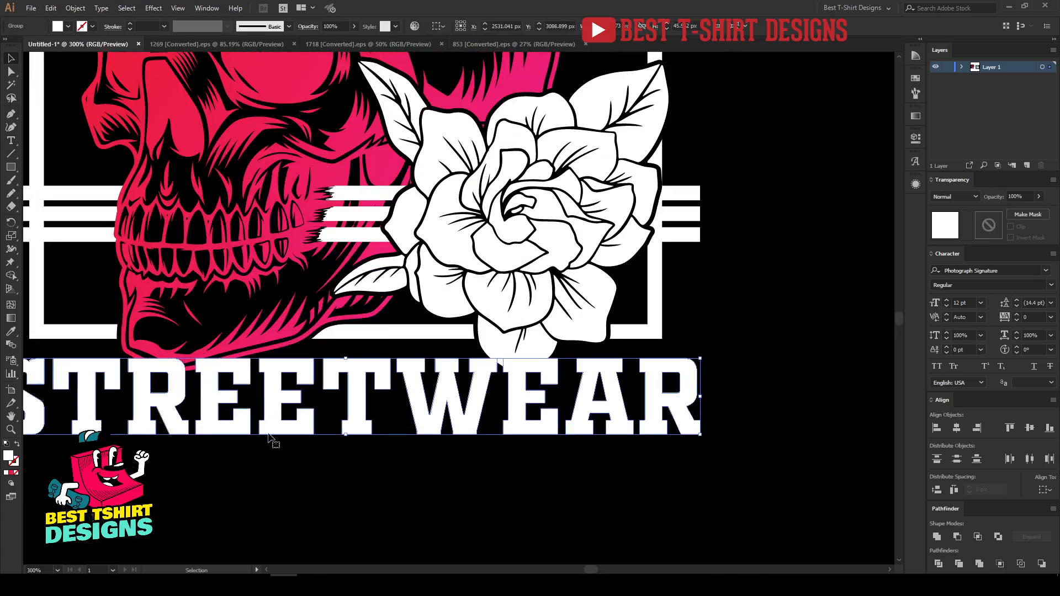
key(Delete)
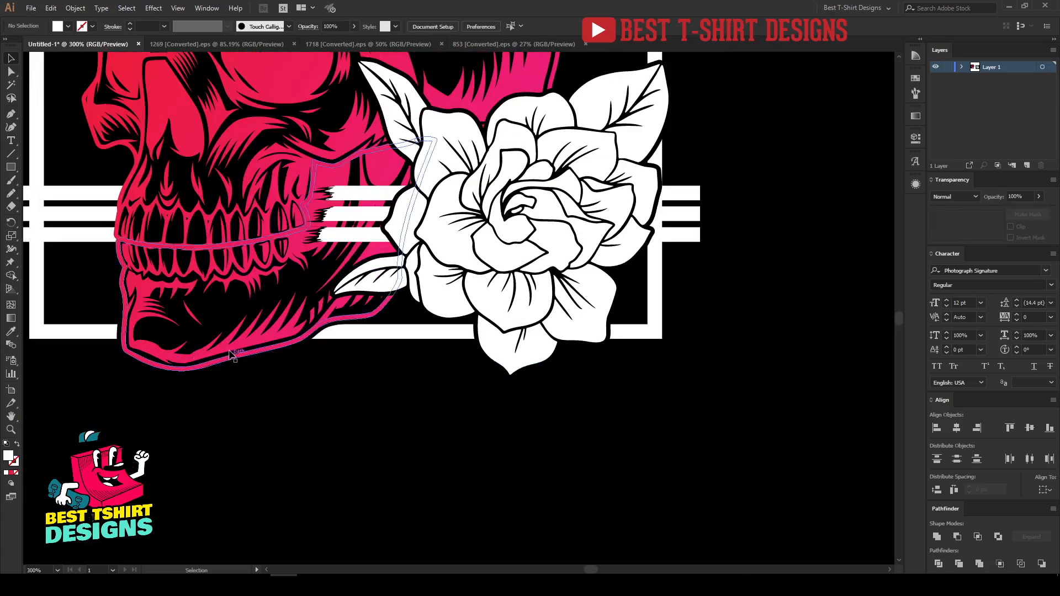
click(229, 353)
key(ctrl+z)
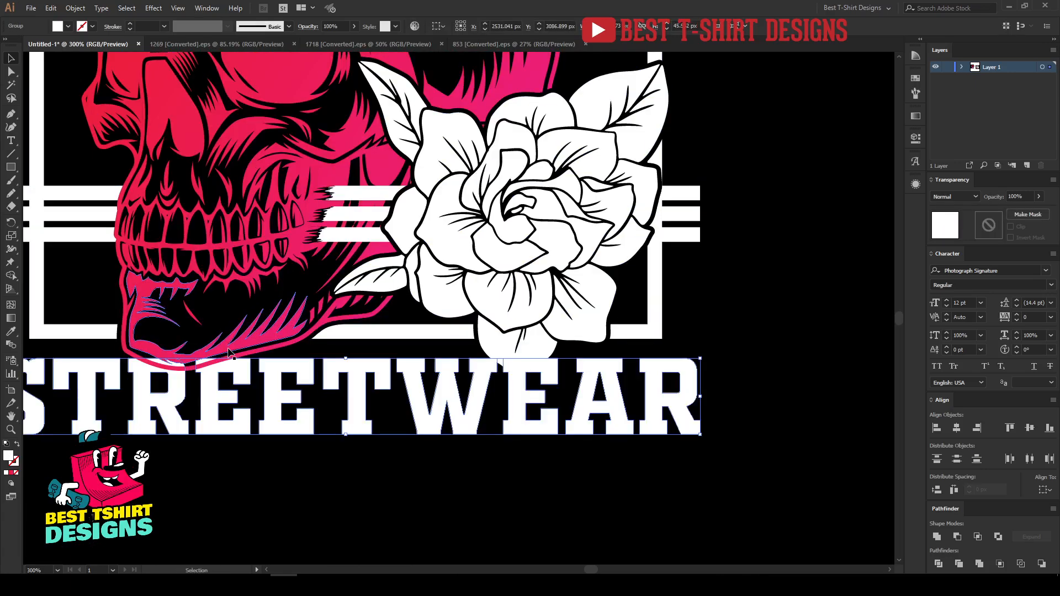
Erase the parts of the lower STREETWEAR's R and first E that show inside the jaw's bottom outline.
scroll(141, 371, up, 3)
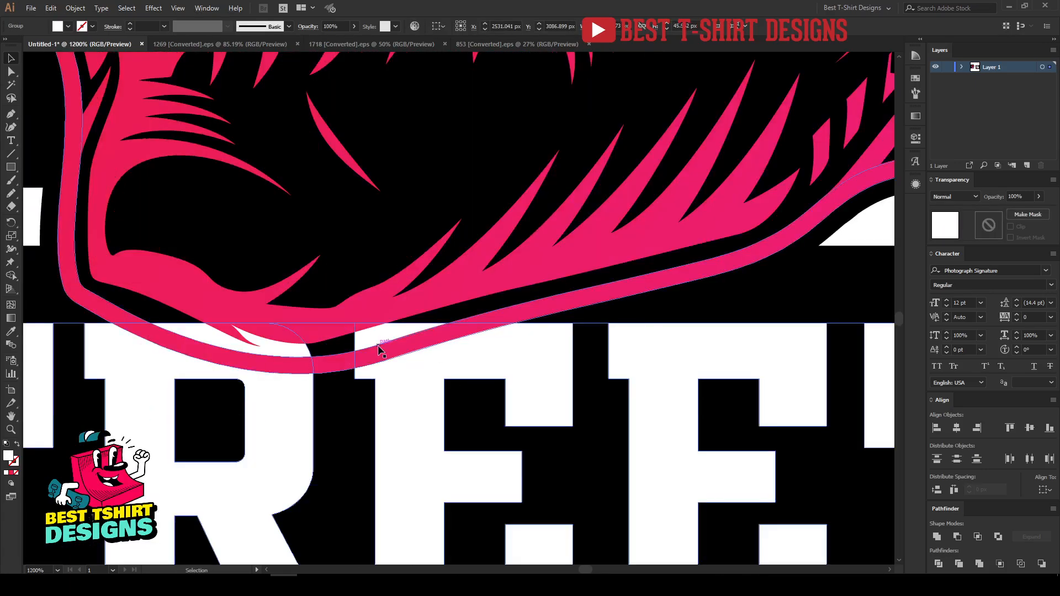
key(shift+e)
mouse_move(449, 291)
mouse_down()
mouse_move(360, 332)
mouse_move(249, 336)
mouse_move(156, 311)
mouse_move(113, 274)
mouse_up()
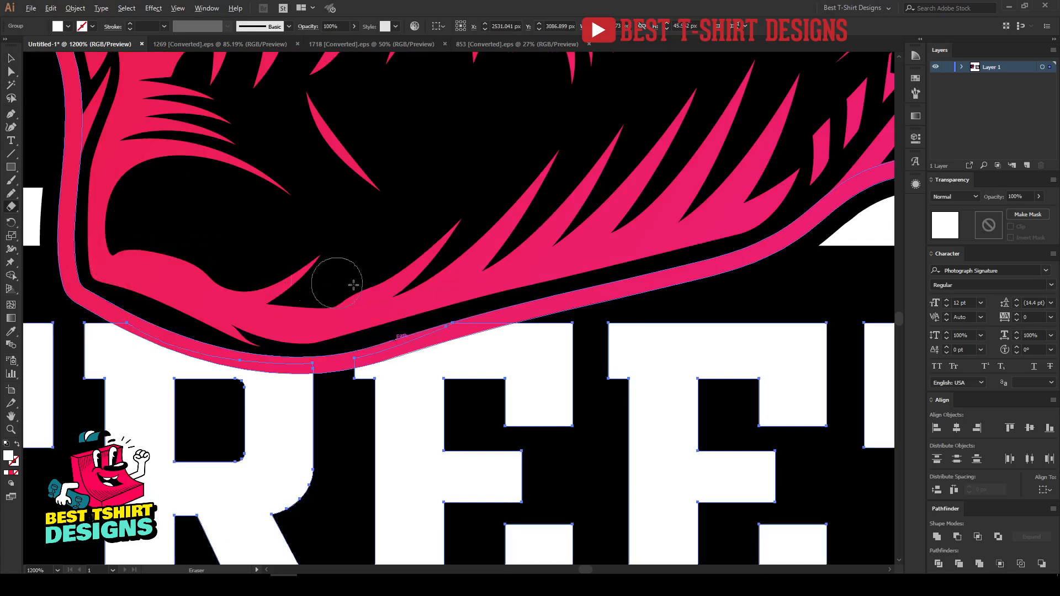
scroll(356, 285, down, 3)
scroll(356, 286, down, 3)
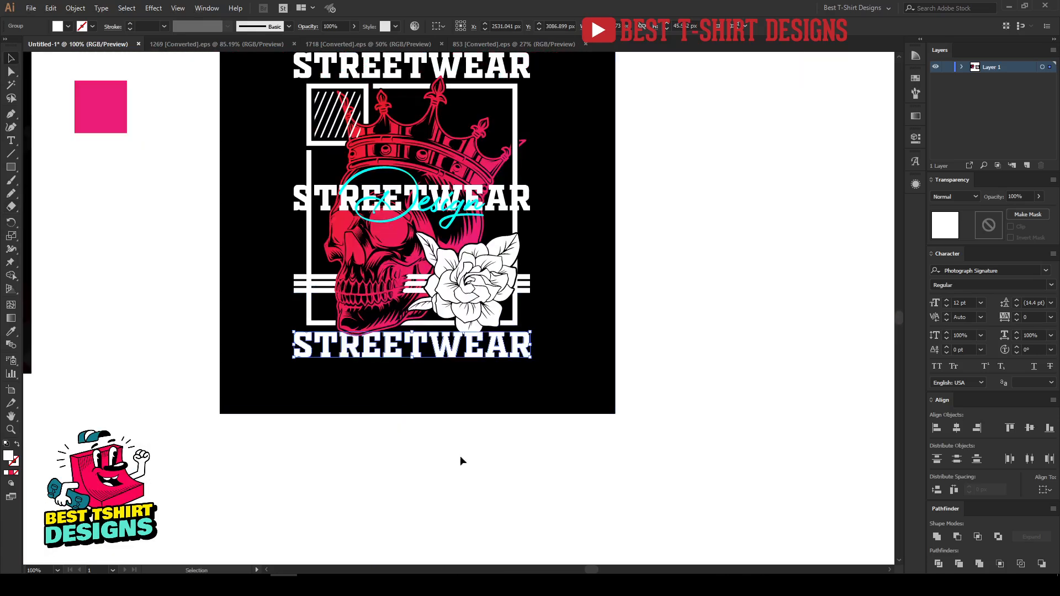
click(499, 466)
Duplicate the lower STREETWEAR lettering twice straight down in equal steps of about 17 px, so the copies overlap.
scroll(670, 366, up, 3)
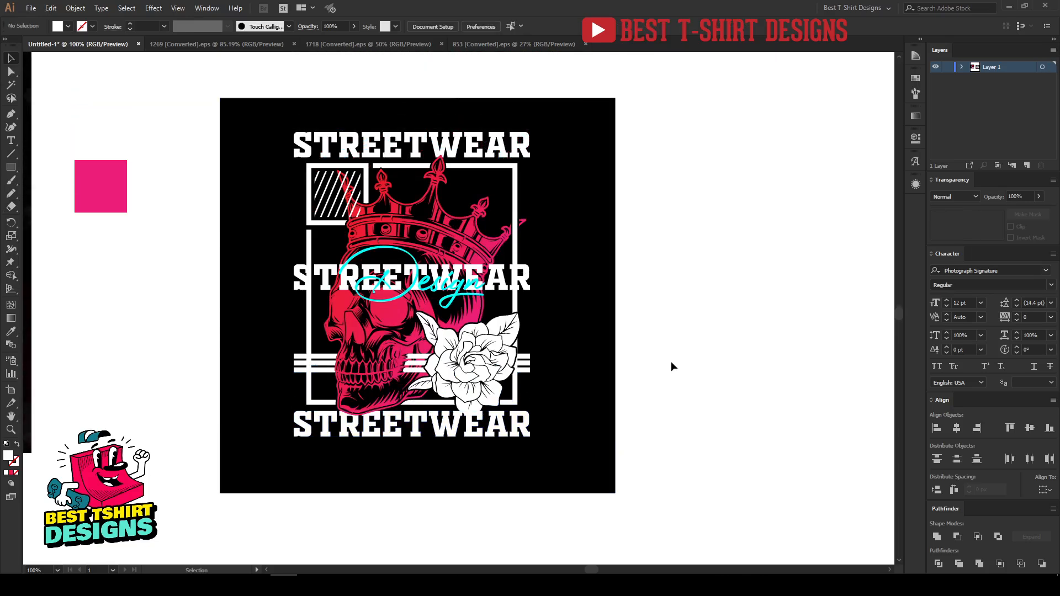
scroll(457, 436, up, 1)
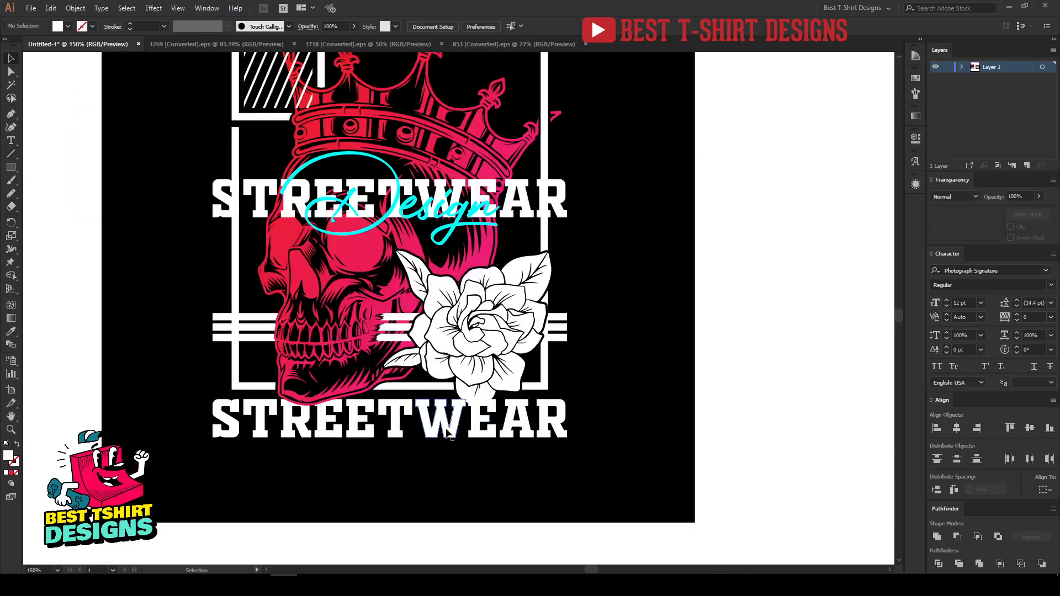
click(451, 436)
scroll(451, 436, up, 5)
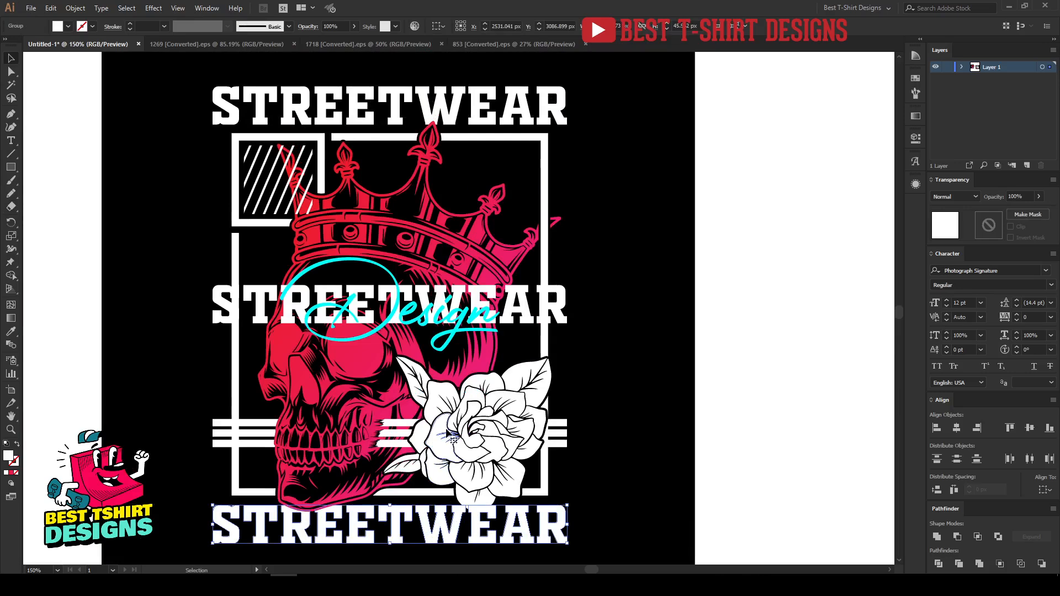
scroll(453, 439, down, 1)
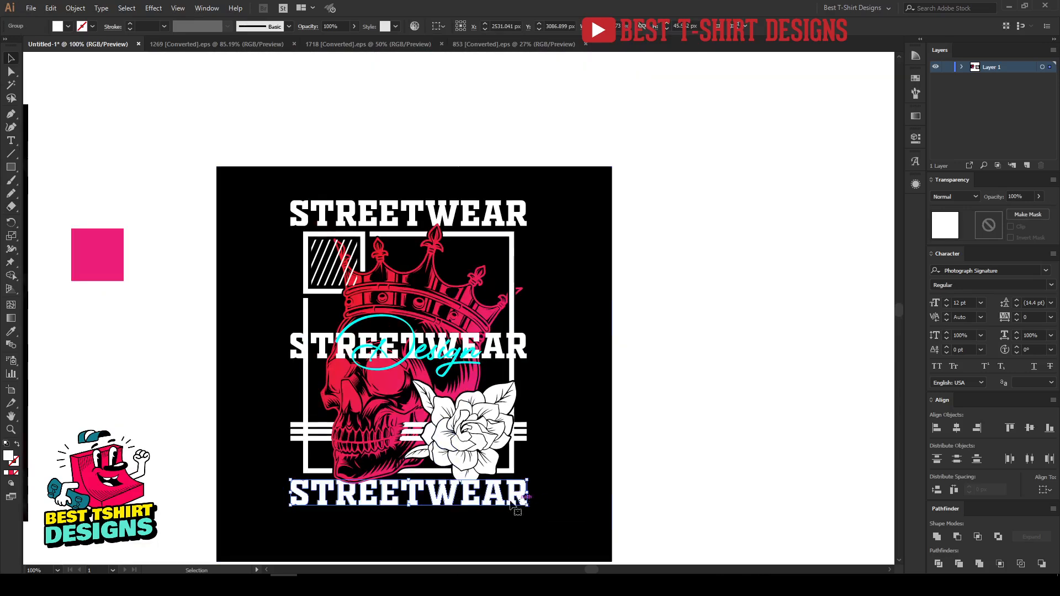
scroll(457, 531, up, 1)
scroll(468, 481, down, 2)
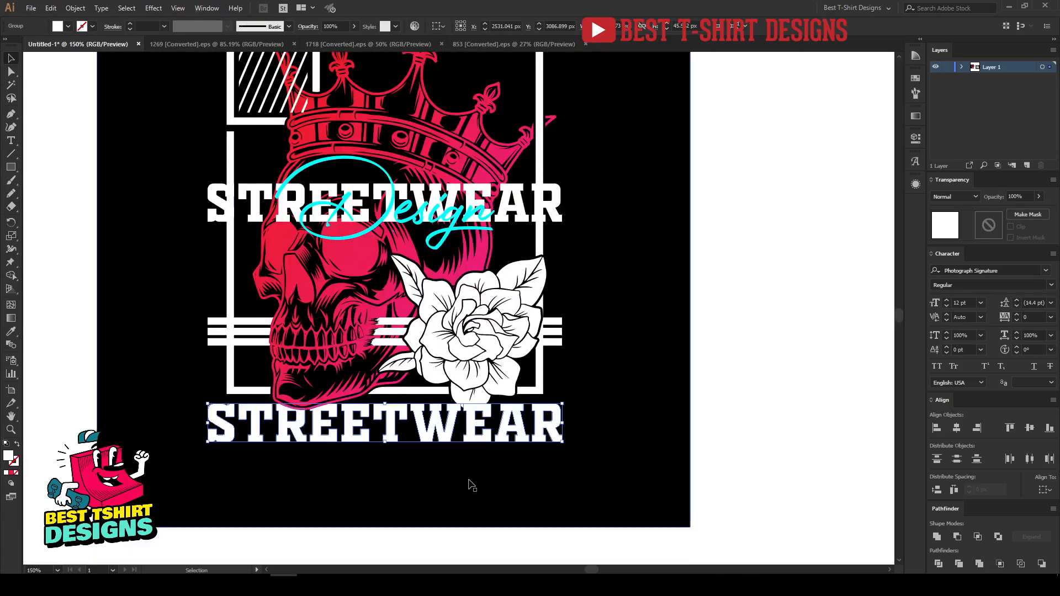
scroll(439, 436, up, 1)
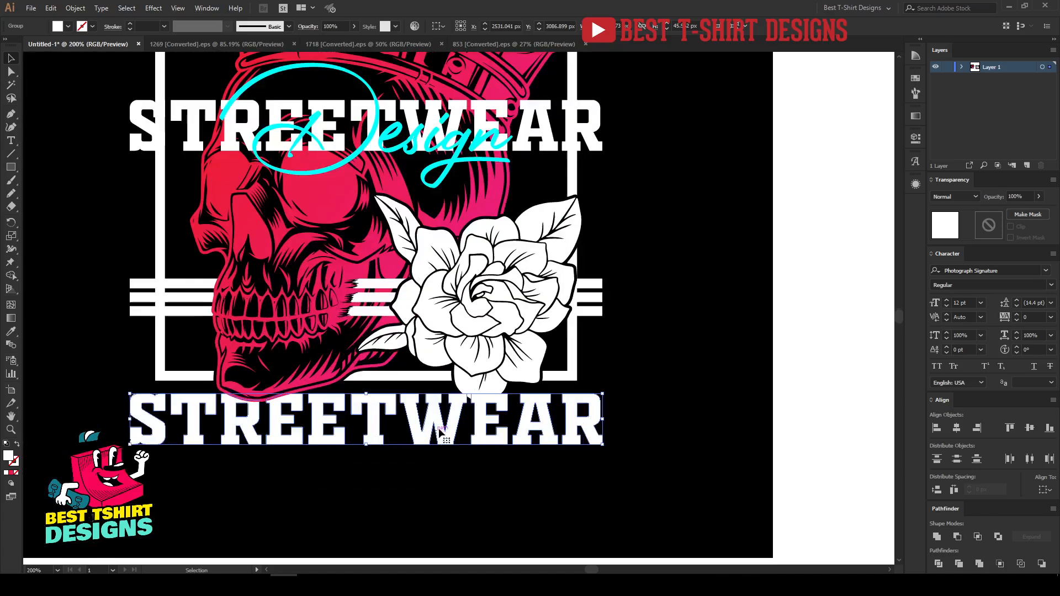
drag(439, 430, 440, 450)
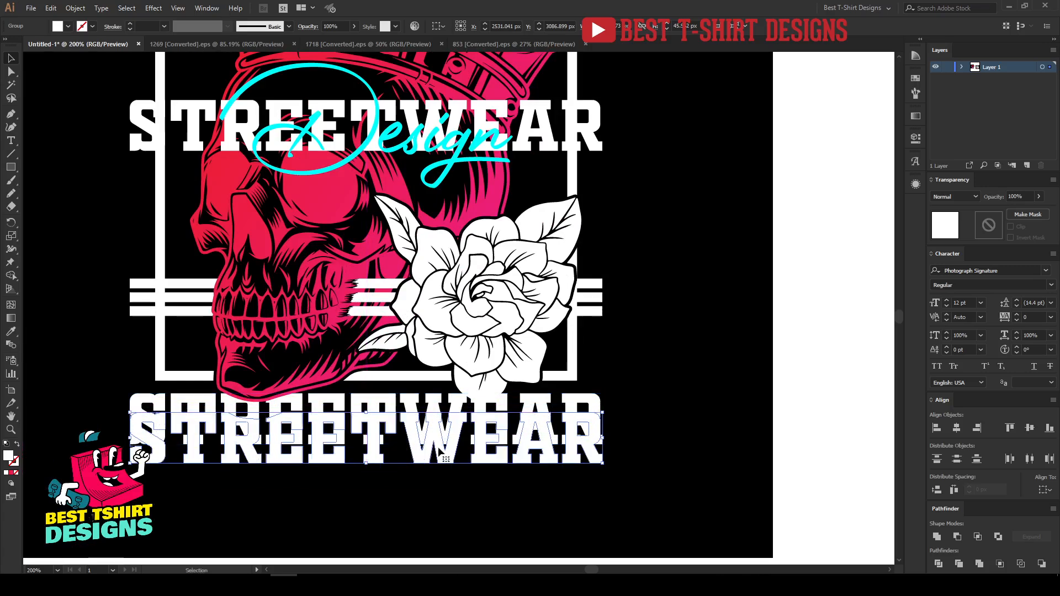
key(ctrl+d)
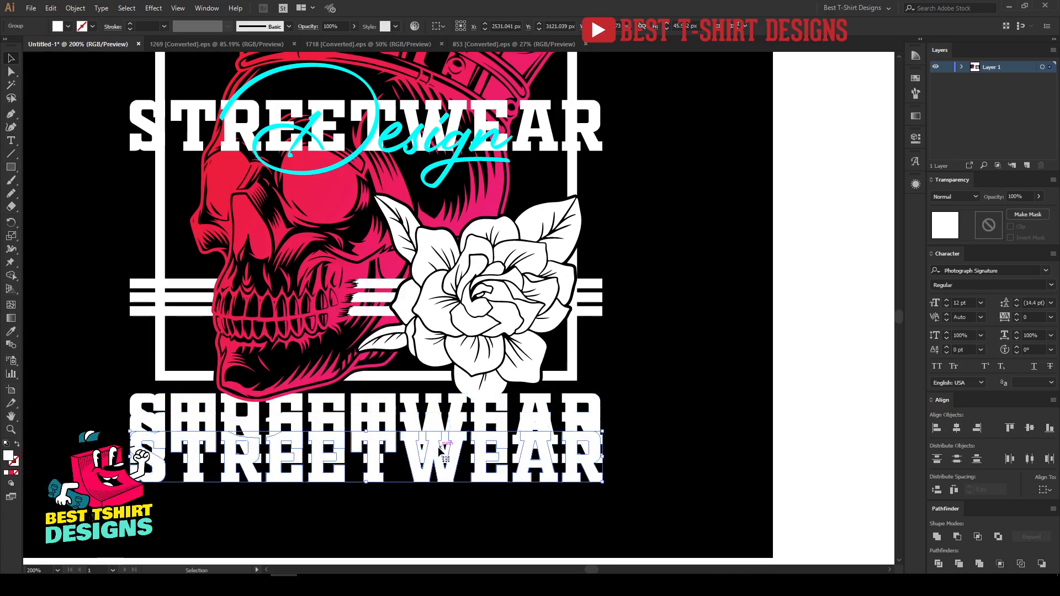
Erase the upper part of the middle STREETWEAR copy below the skull, keeping only the strip beneath the full word.
shift+click(435, 402)
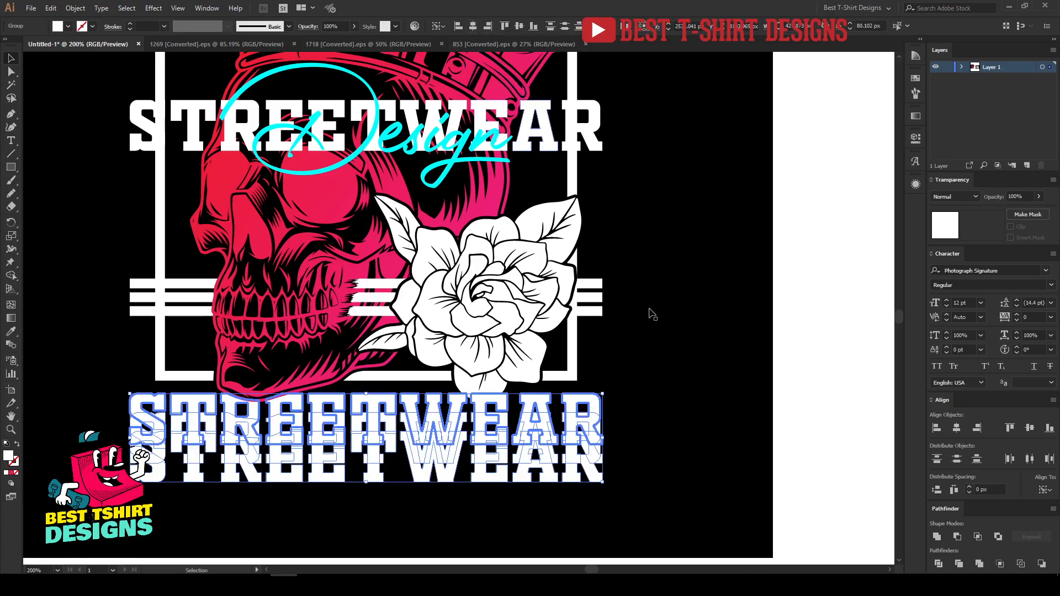
click(778, 466)
drag(571, 442, 560, 458)
key(shift+e)
drag(84, 333, 664, 446)
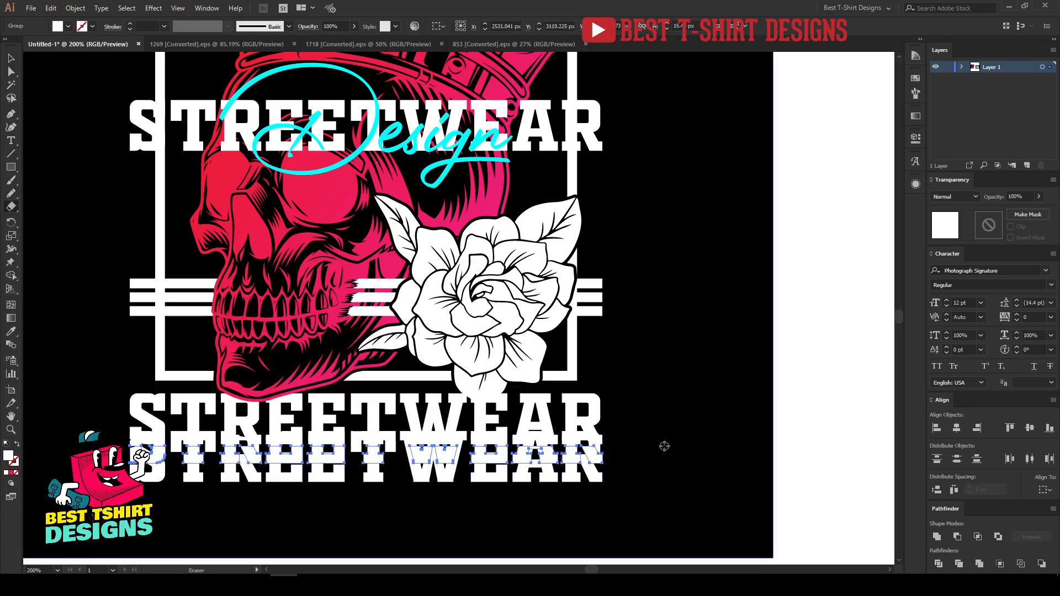
key(v)
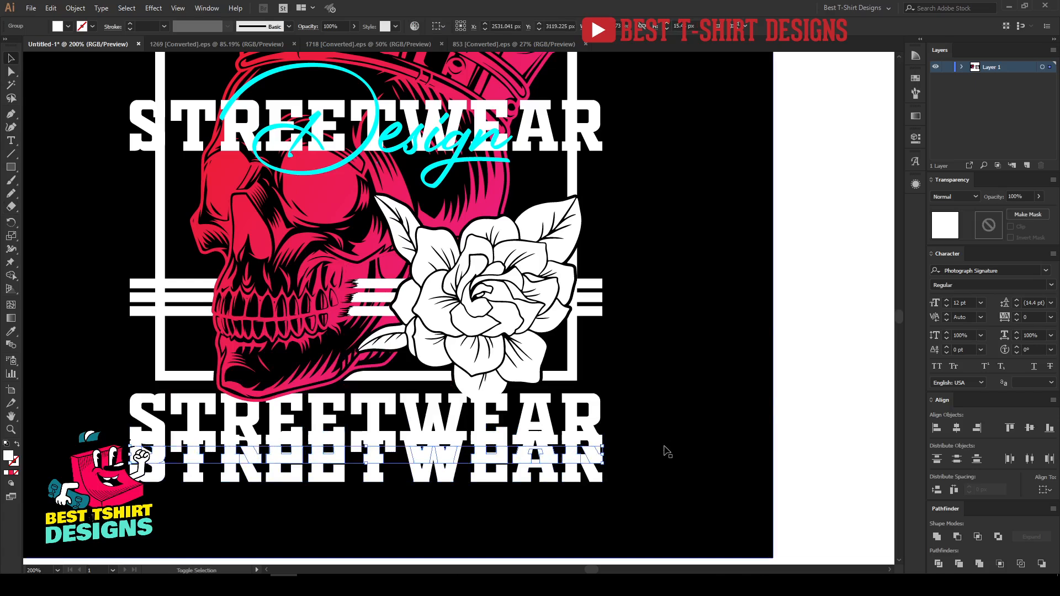
key(Down)
key(Down)
key(Down)
key(Down)
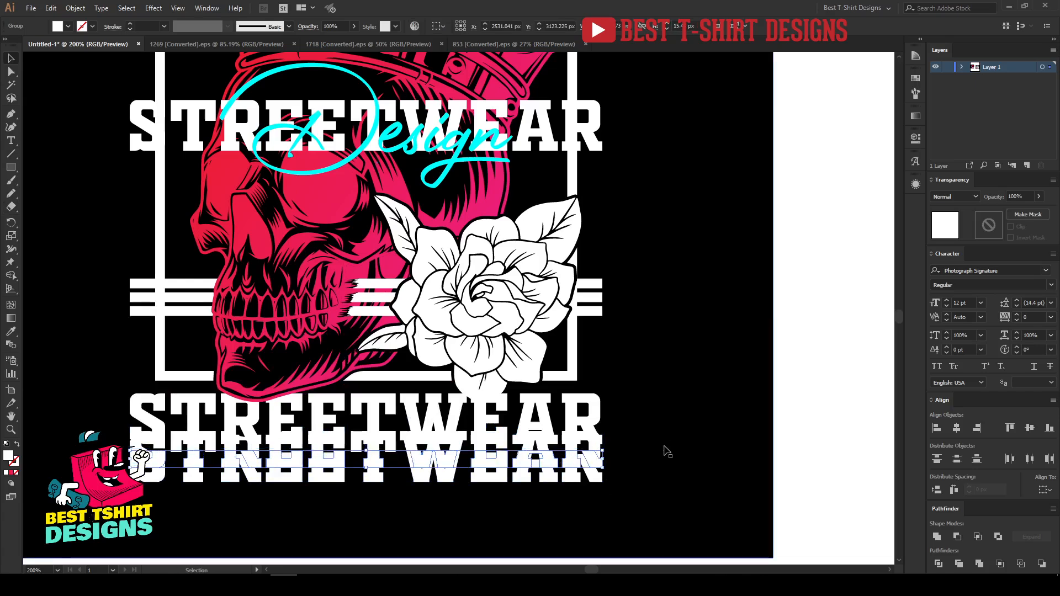
key(Up)
key(Up)
key(Up)
key(Up)
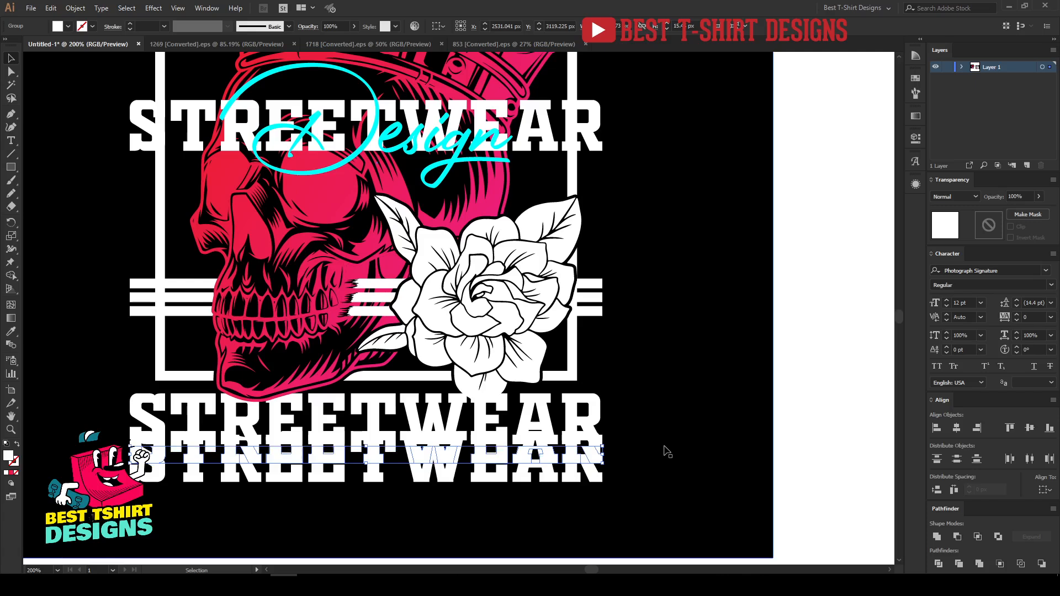
Erase the upper part of the lowest STREETWEAR copy, keeping only its bottom strip below the middle one.
key(shift+e)
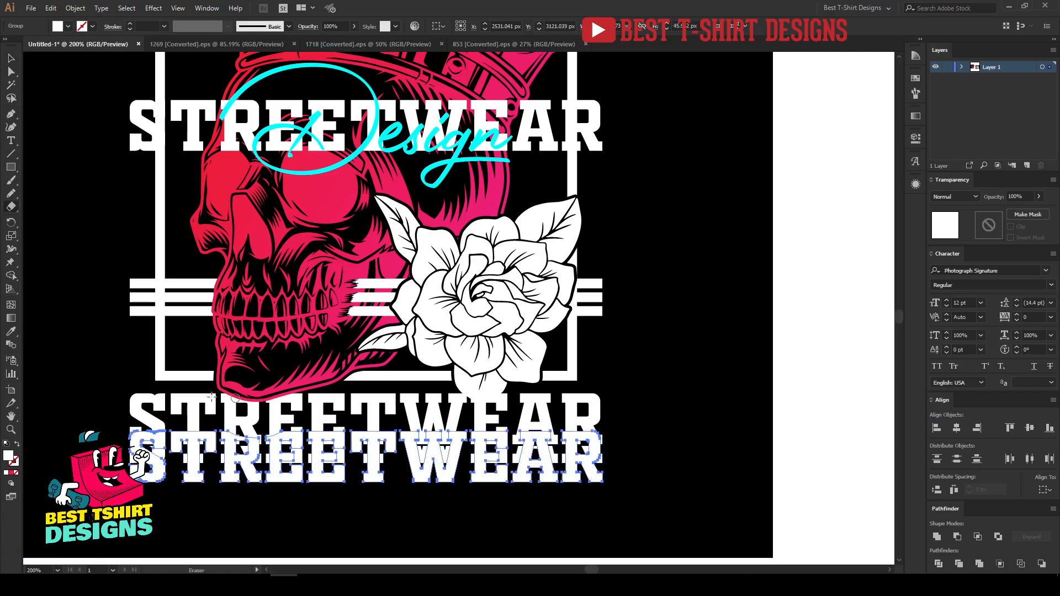
mouse_move(107, 391)
mouse_down()
mouse_move(458, 428)
mouse_move(681, 467)
mouse_up()
key(v)
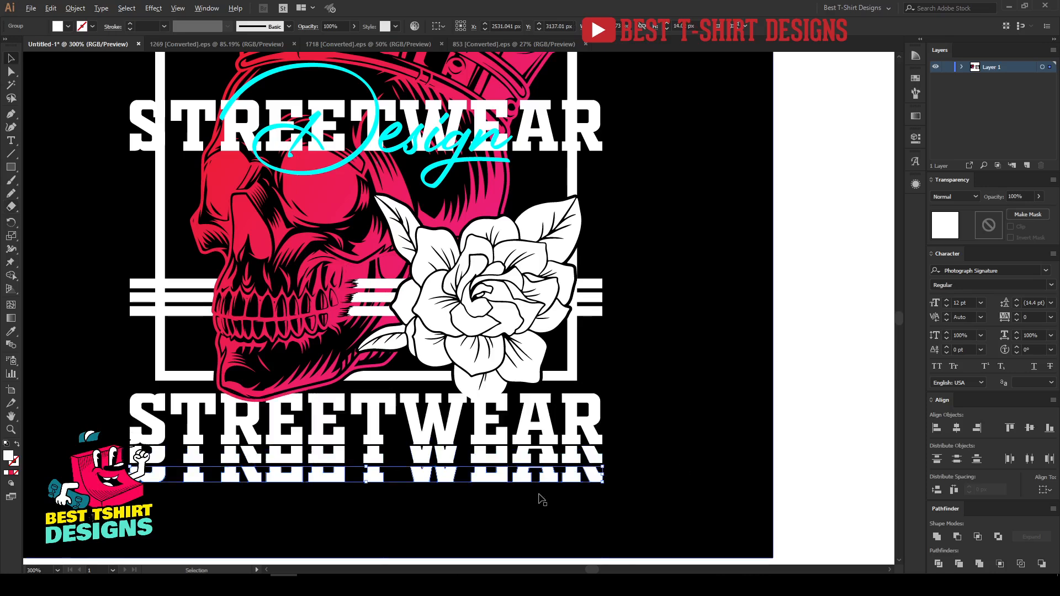
Nudge the lowest and the middle STREETWEAR strips down 2 px each to set the gaps between the stacked pieces.
scroll(542, 500, up, 2)
key(Down)
key(Down)
click(561, 435)
key(Down)
key(Down)
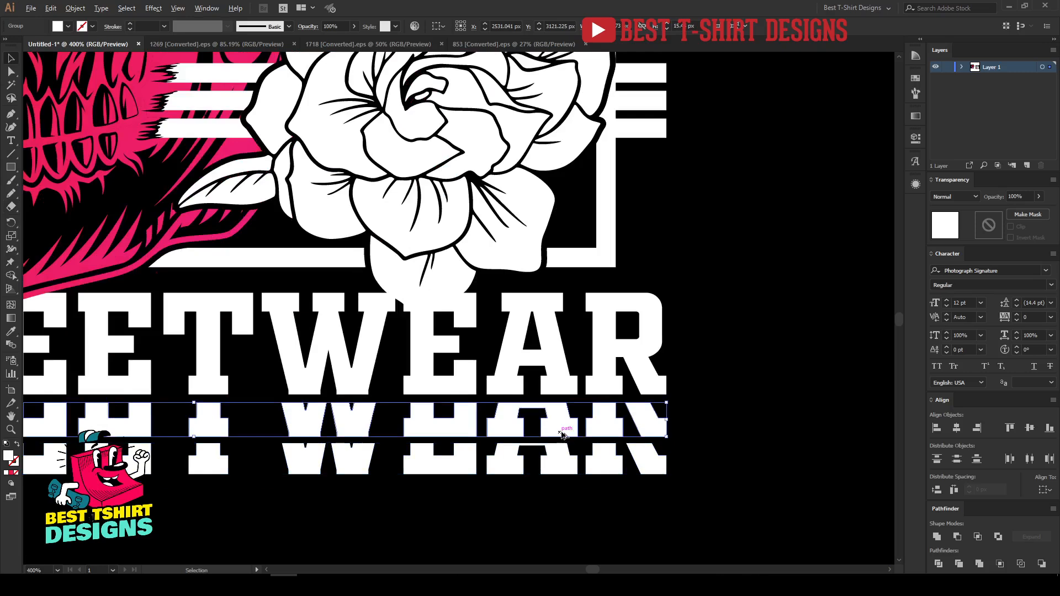
scroll(560, 433, down, 3)
click(757, 440)
scroll(757, 440, up, 11)
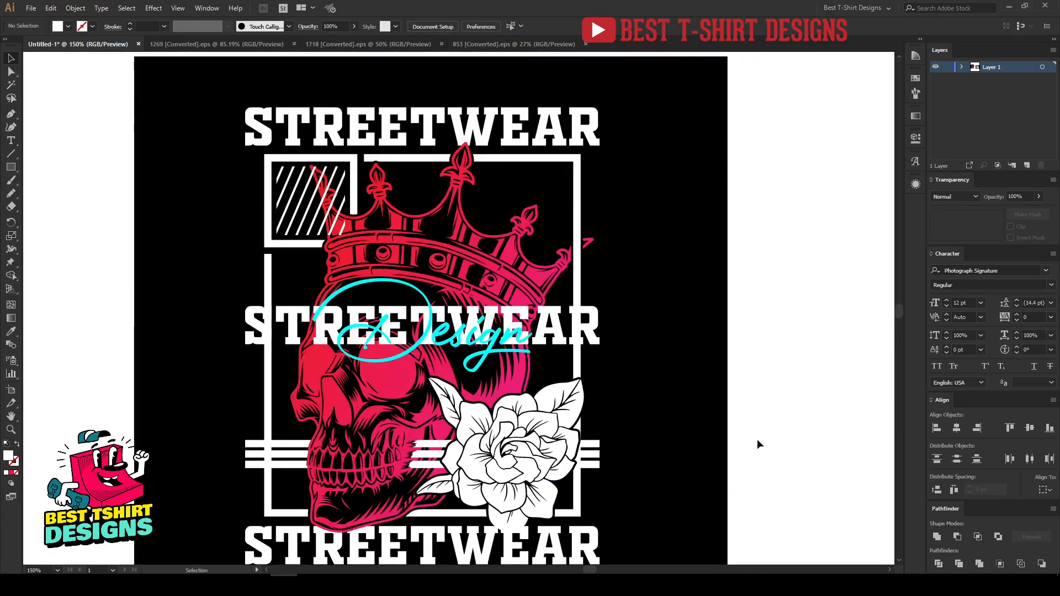
Duplicate the upper STREETWEAR lettering twice upward in equal overlapping steps and align the words on their horizontal centres.
scroll(756, 444, up, 2)
scroll(475, 196, up, 2)
click(478, 197)
drag(477, 197, 485, 161)
key(ctrl+d)
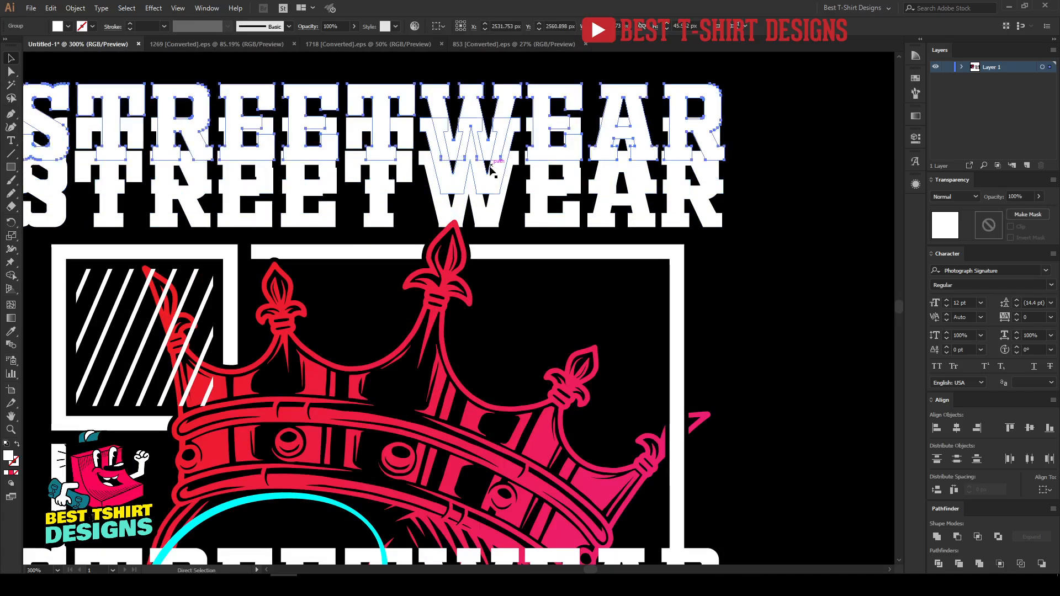
shift+click(494, 213)
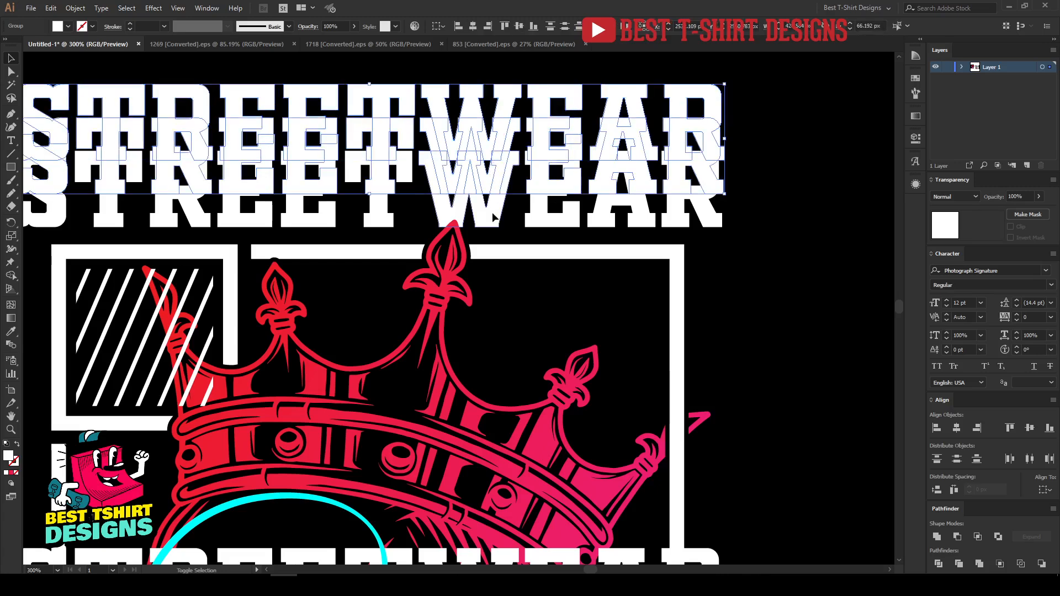
click(471, 27)
click(792, 298)
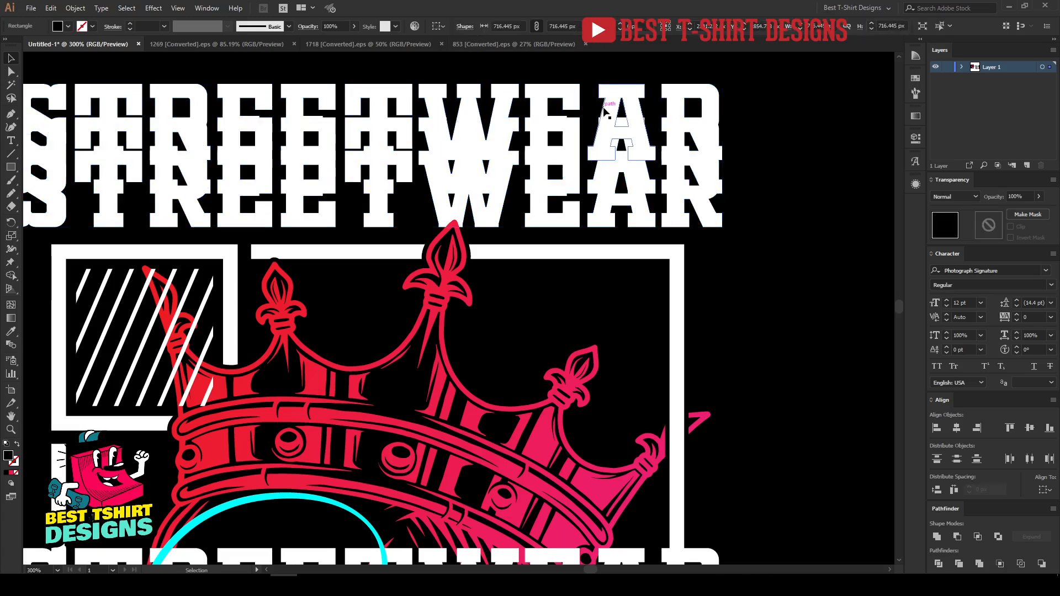
Erase the lower part of the middle STREETWEAR copy above the crown, keeping only the strip above the full word.
click(604, 110)
click(607, 176)
key(shift+e)
scroll(566, 188, left, 7)
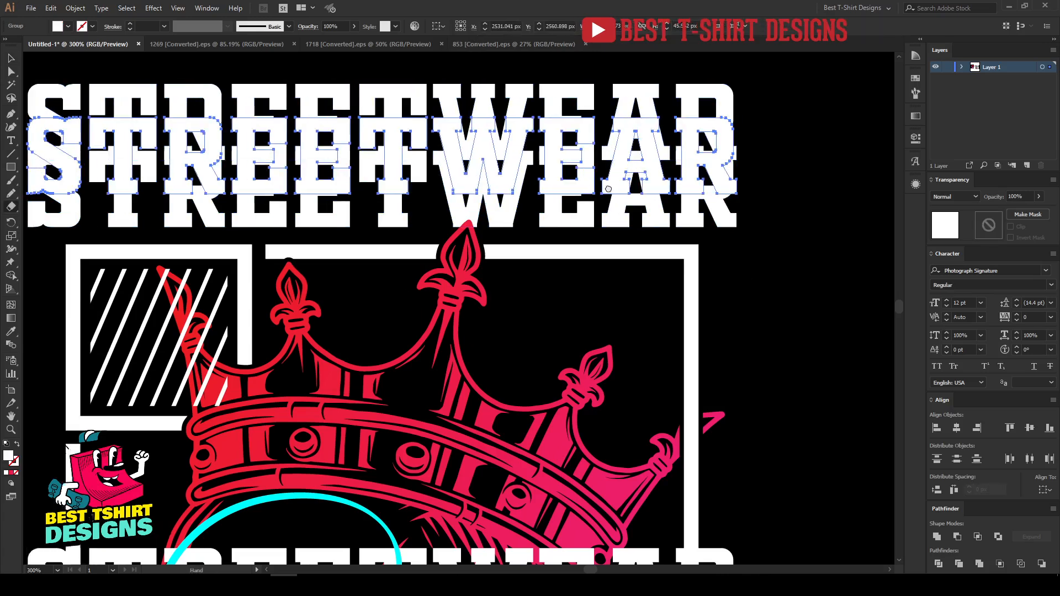
mouse_move(824, 232)
mouse_down()
mouse_move(585, 196)
mouse_move(82, 154)
mouse_move(51, 166)
mouse_move(51, 197)
mouse_move(44, 141)
mouse_up()
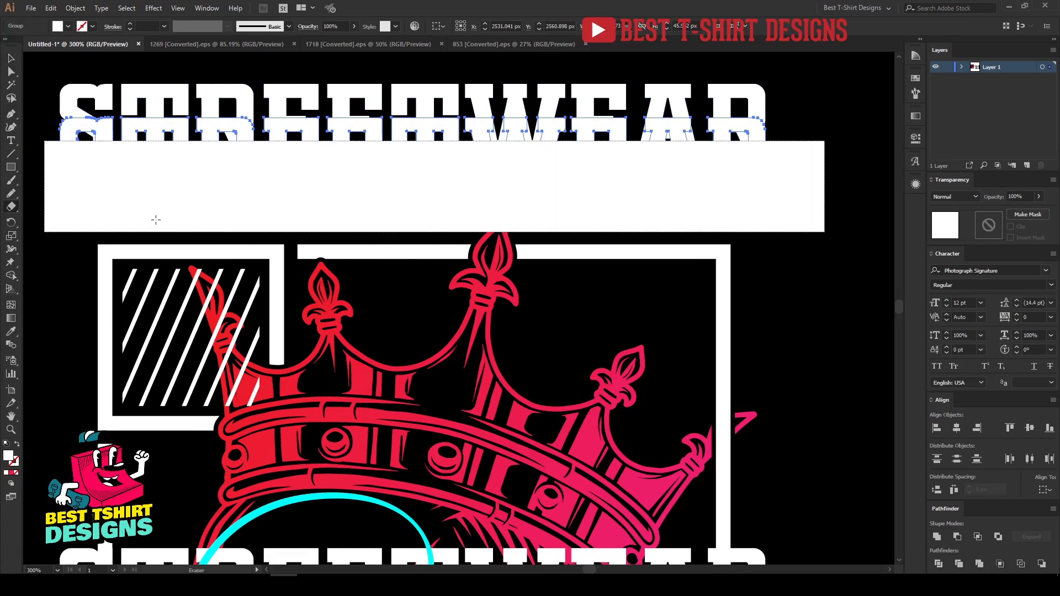
Erase the lower part of the topmost STREETWEAR copy, leaving only its upper strip above the middle one.
key(v)
click(505, 149)
key(shift+e)
mouse_move(813, 222)
mouse_down()
mouse_move(397, 154)
mouse_move(93, 128)
mouse_move(39, 109)
mouse_up()
key(v)
key(ctrl+1)
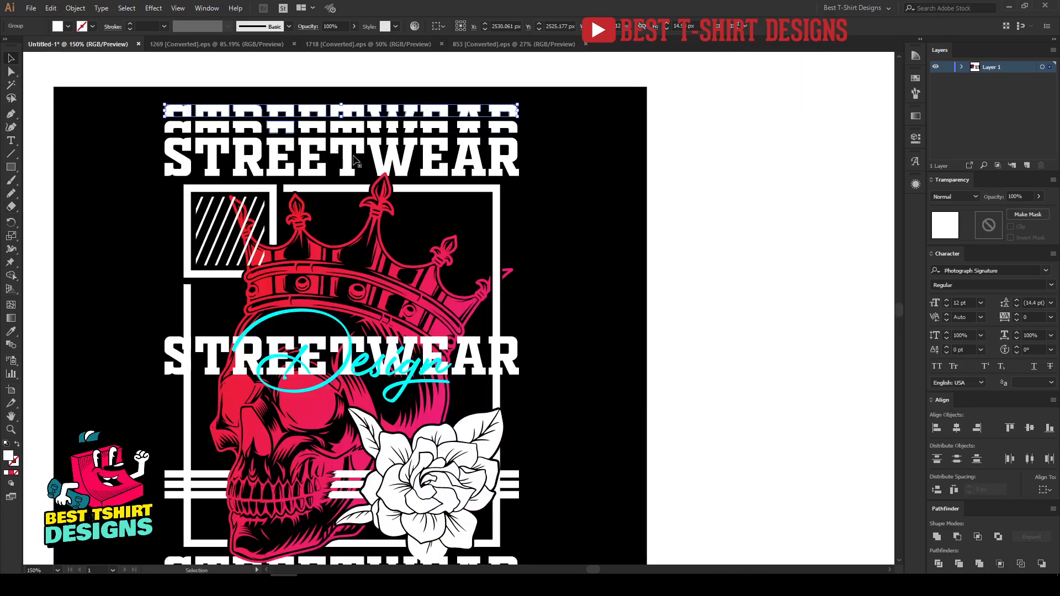
click(741, 241)
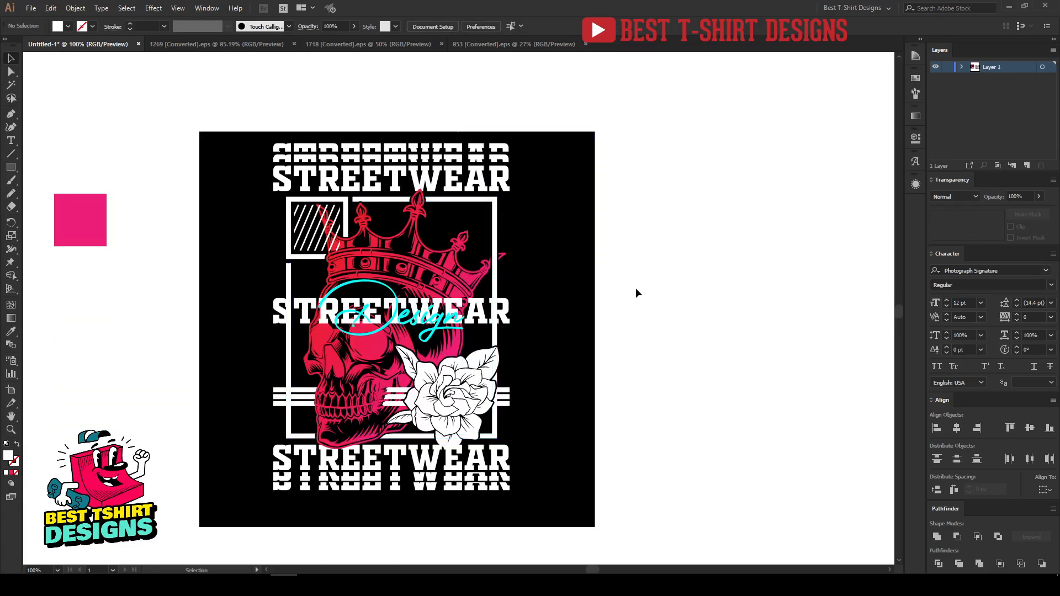
Move the complete skull, frame and lettering artwork right on the black background to free space on its left side.
drag(590, 543, 224, 116)
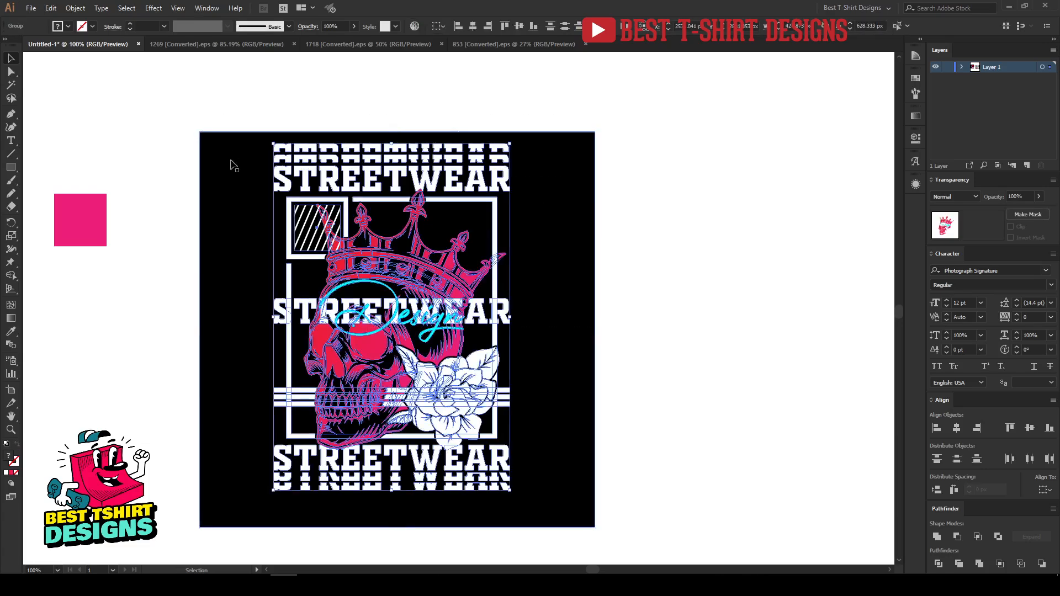
key(shift+Right)
key(shift+Right)
key(shift+Right)
key(shift+Right)
key(shift+Right)
key(shift+Right)
key(shift+Right)
key(shift+Right)
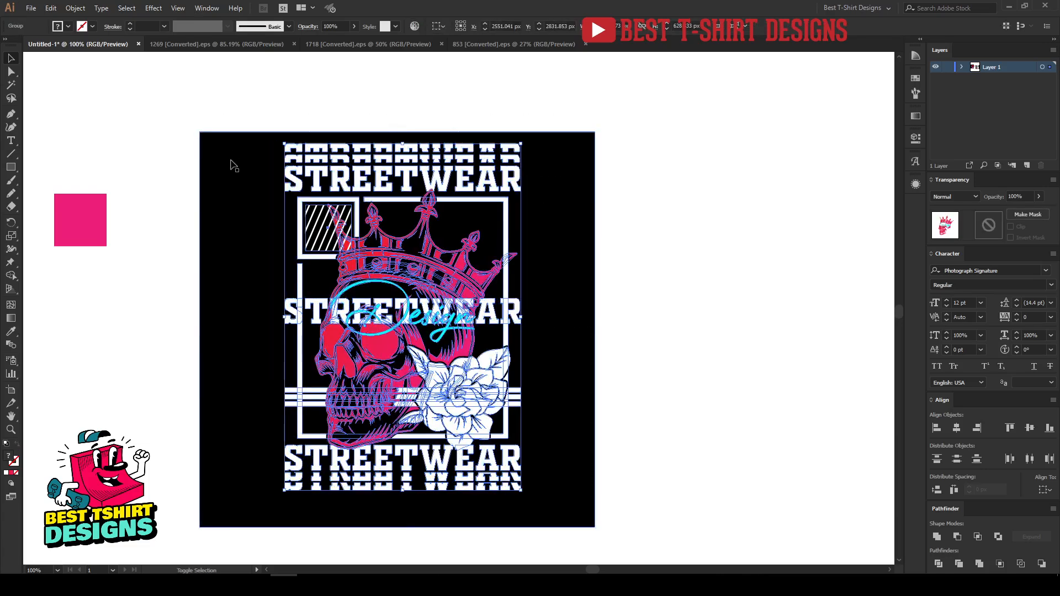
click(102, 173)
Add the text FASHION in 12 pt Photograph Signature on the black area left of the artwork and select it.
click(11, 140)
click(219, 276)
key(BackSpace)
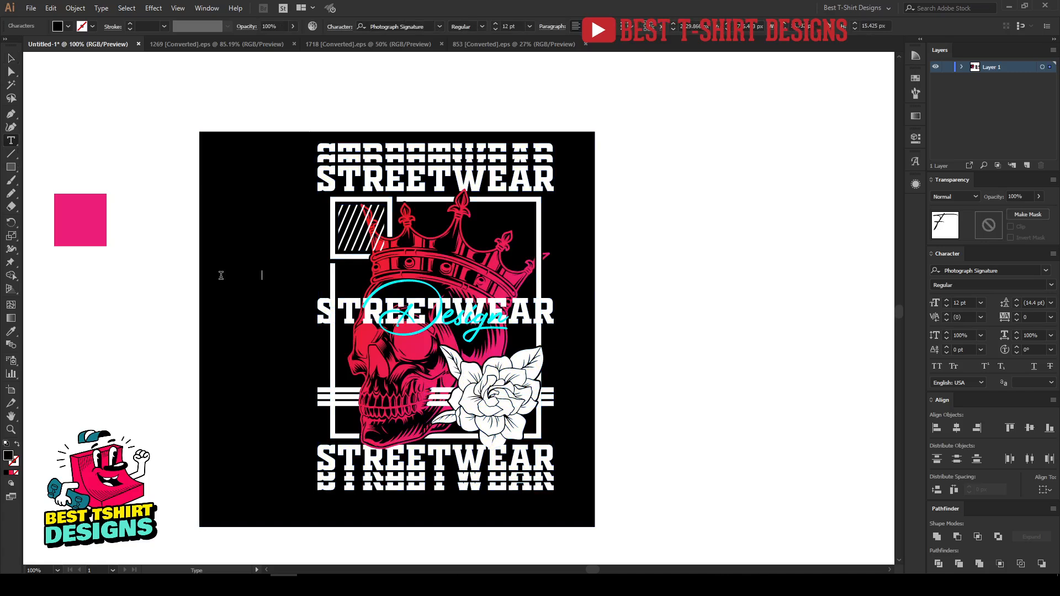
click(11, 59)
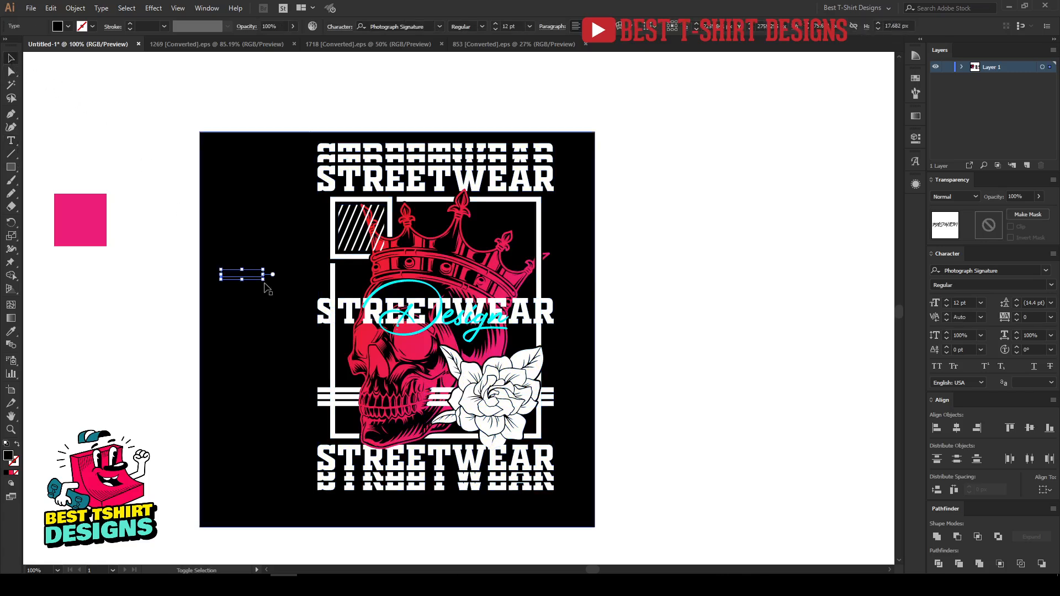
click(267, 287)
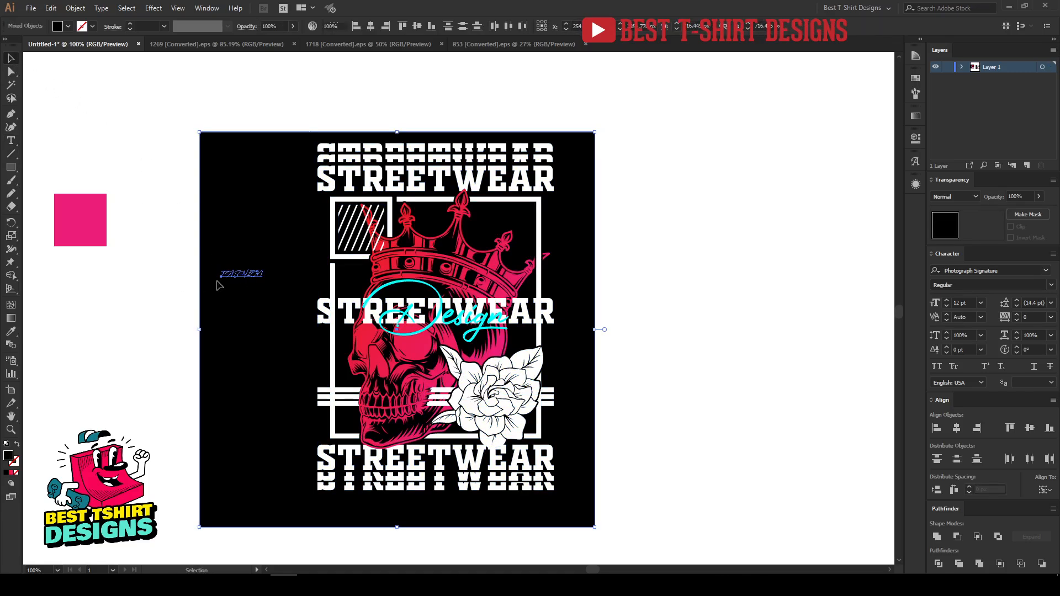
Lock the black background and move the FASHION text, enlarged to about 64.5 pt, onto the white area below it.
key(ctrl+2)
click(263, 277)
drag(262, 279, 445, 413)
drag(303, 312, 380, 510)
Set the FASHION text's font to OLD SPORT 02 ATHLETIC NCV.
right_click(380, 509)
mouse_move(431, 345)
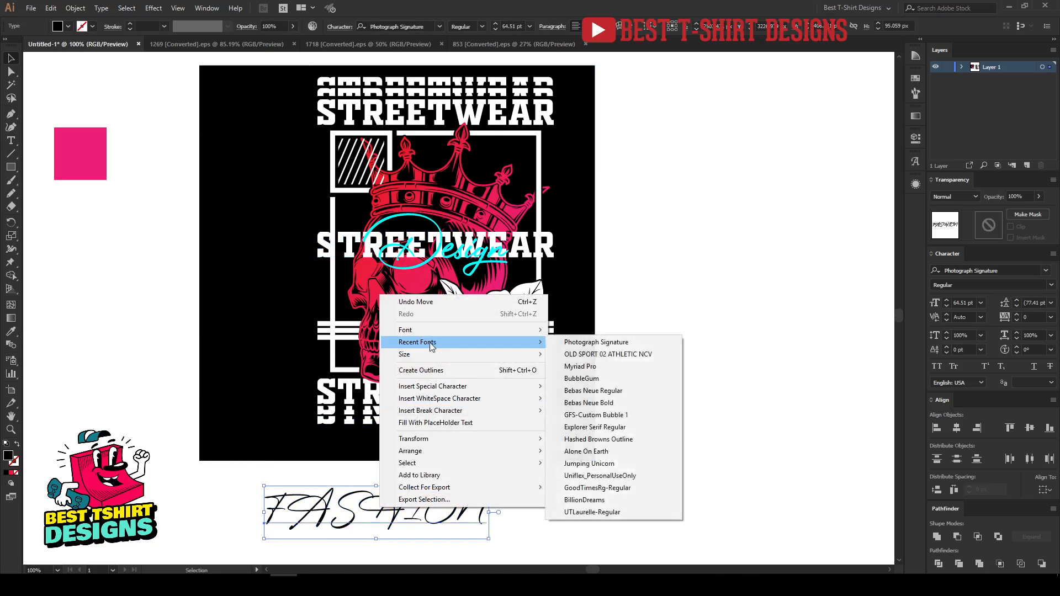
click(602, 354)
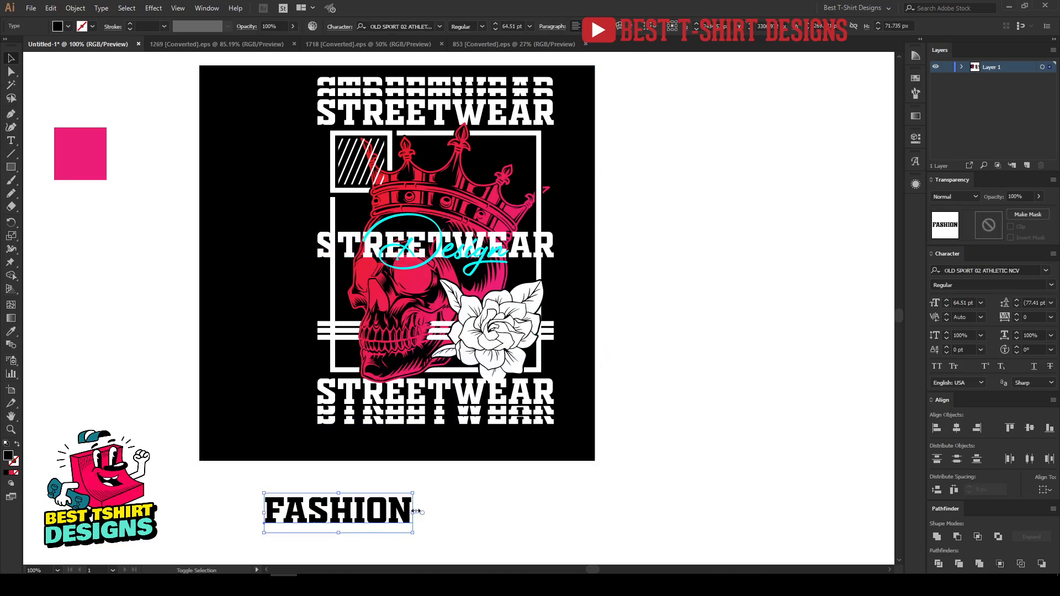
Stand FASHION vertically, reading upward, on the black area left of the artwork and convert it to white outlines.
drag(418, 512, 282, 269)
key(i)
click(465, 354)
key(v)
right_click(289, 296)
click(326, 371)
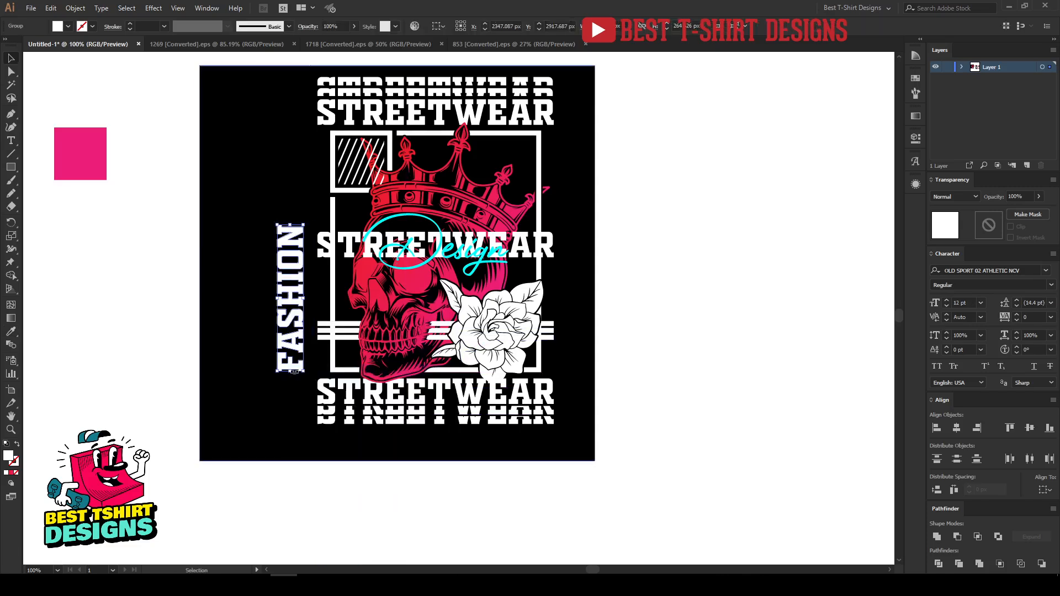
Enlarge the vertical FASHION lettering to span from the topmost STREETWEAR copy to the lowest one.
drag(291, 372, 298, 426)
scroll(322, 282, up, 2)
drag(293, 265, 298, 119)
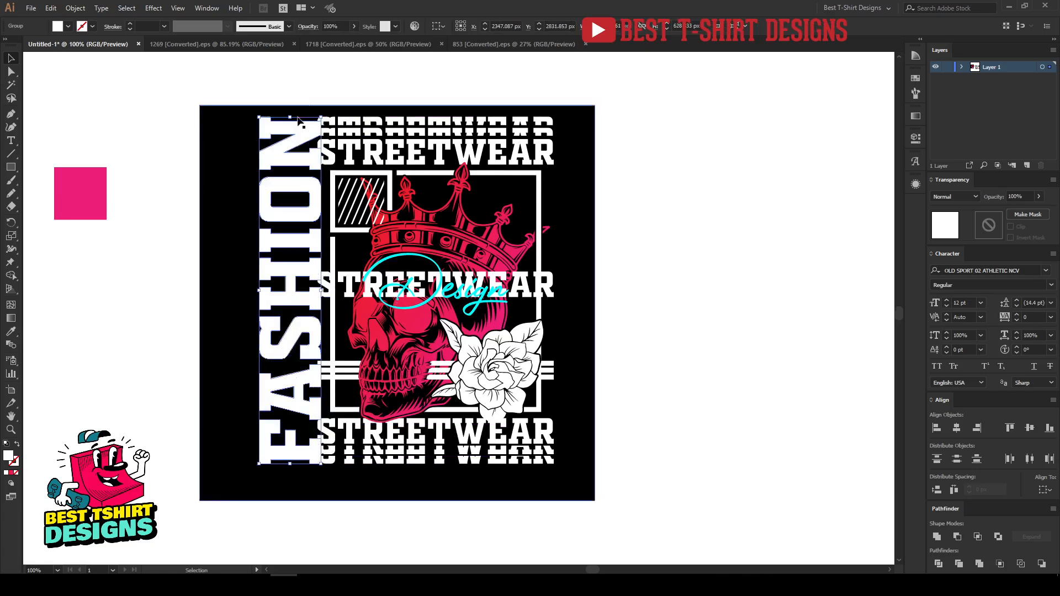
Nudge the enlarged FASHION left so it clears the STREETWEAR lettering with a small gap.
key(shift+Left)
key(shift+Left)
key(shift+Left)
key(shift+Left)
key(Right)
key(Right)
key(Right)
key(Right)
key(Right)
key(Right)
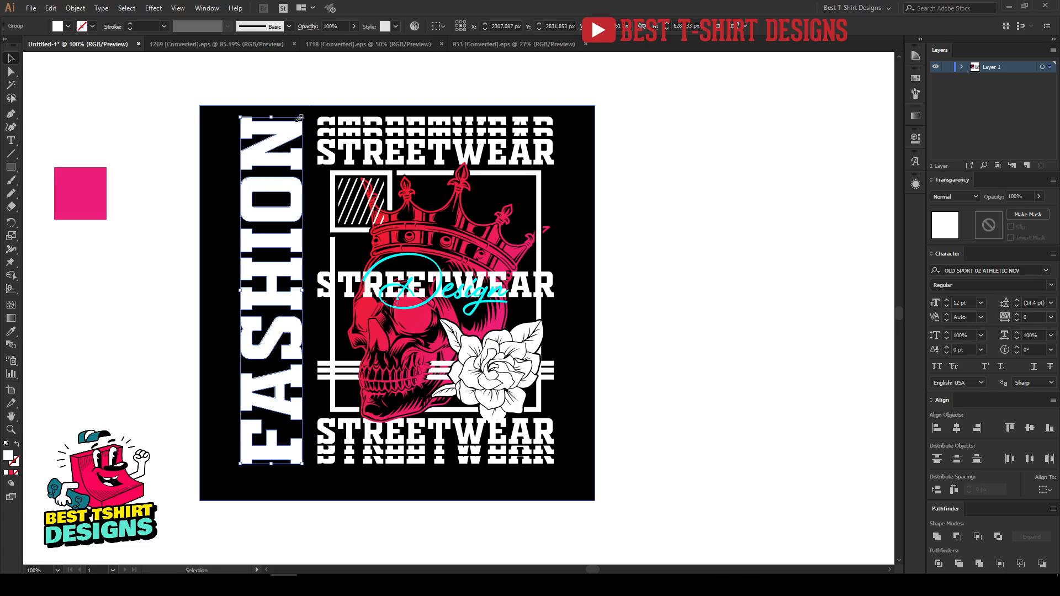
key(Right)
key(Right)
key(Right)
key(Right)
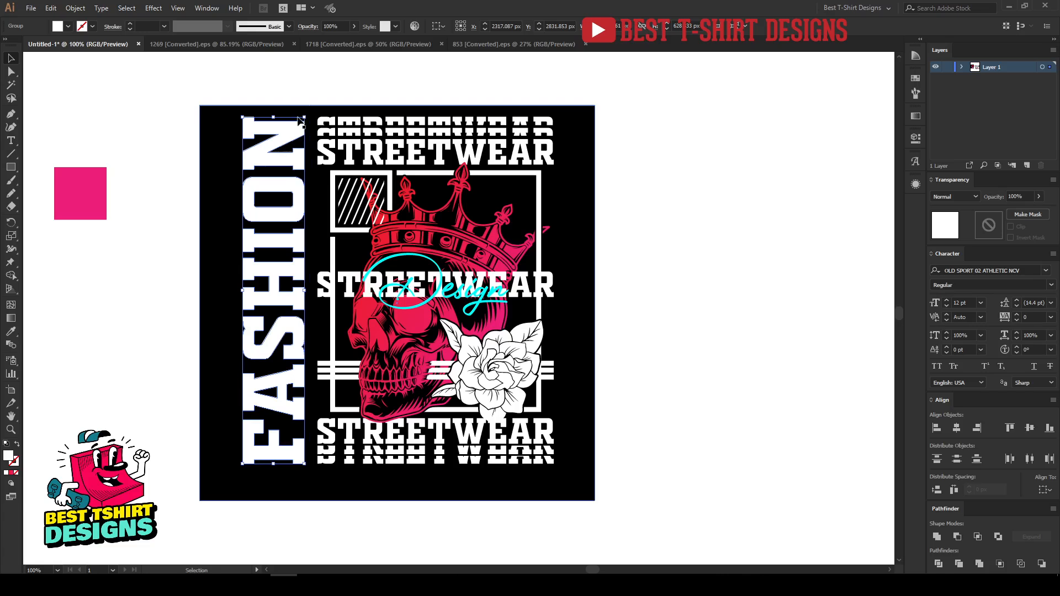
Fill FASHION with the cyan of the Design script and nudge it closer to the STREETWEAR lettering.
key(i)
click(425, 263)
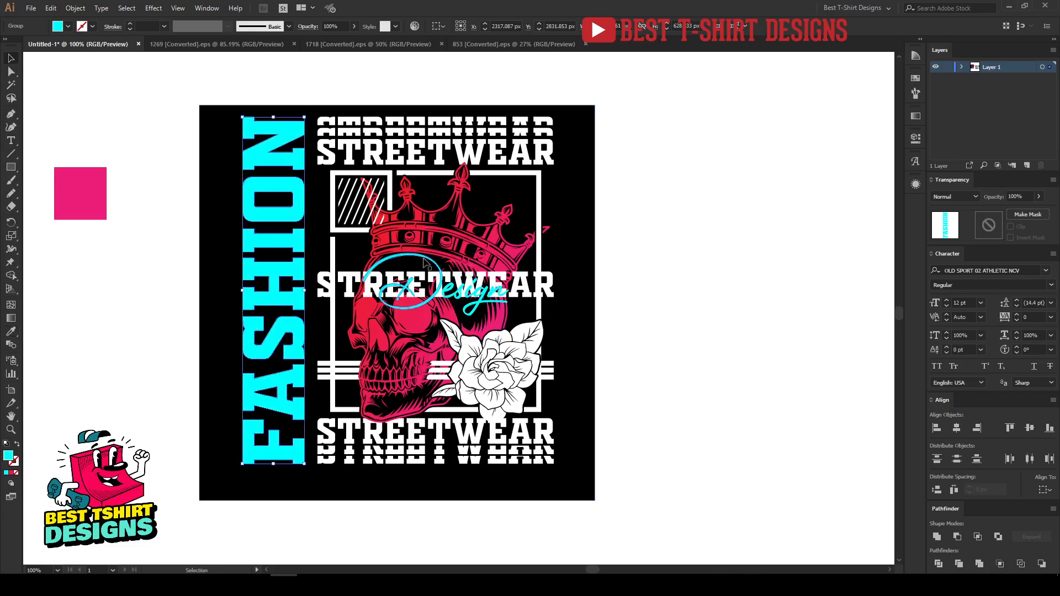
key(shift+Right)
key(shift+Right)
key(Left)
key(Left)
key(Left)
key(Left)
key(Left)
key(Left)
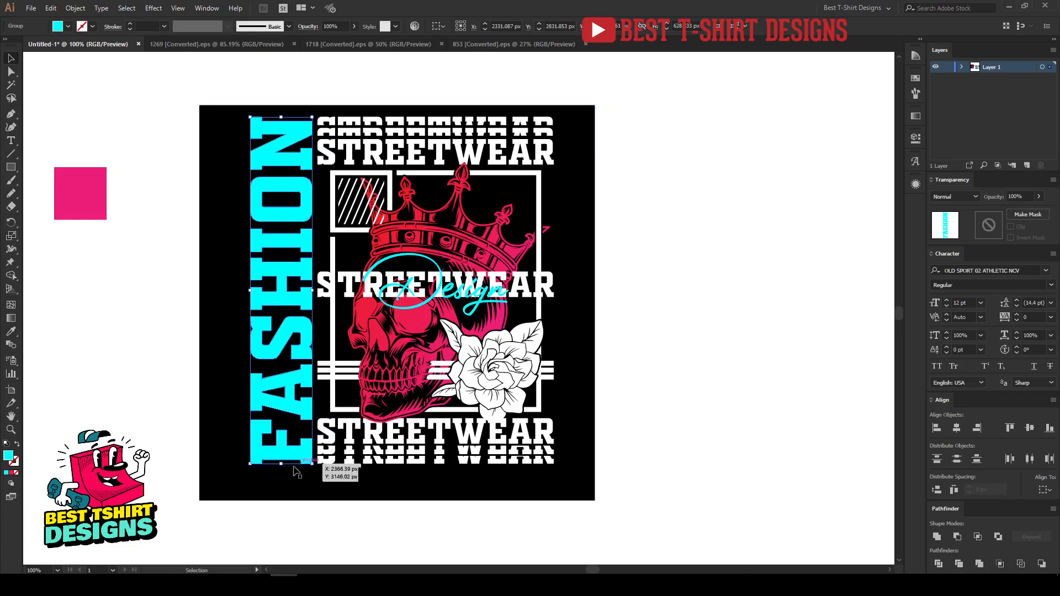
Scale FASHION down slightly about its centre to about 614 px high.
scroll(268, 469, up, 4)
drag(313, 450, 314, 432)
scroll(315, 444, down, 1)
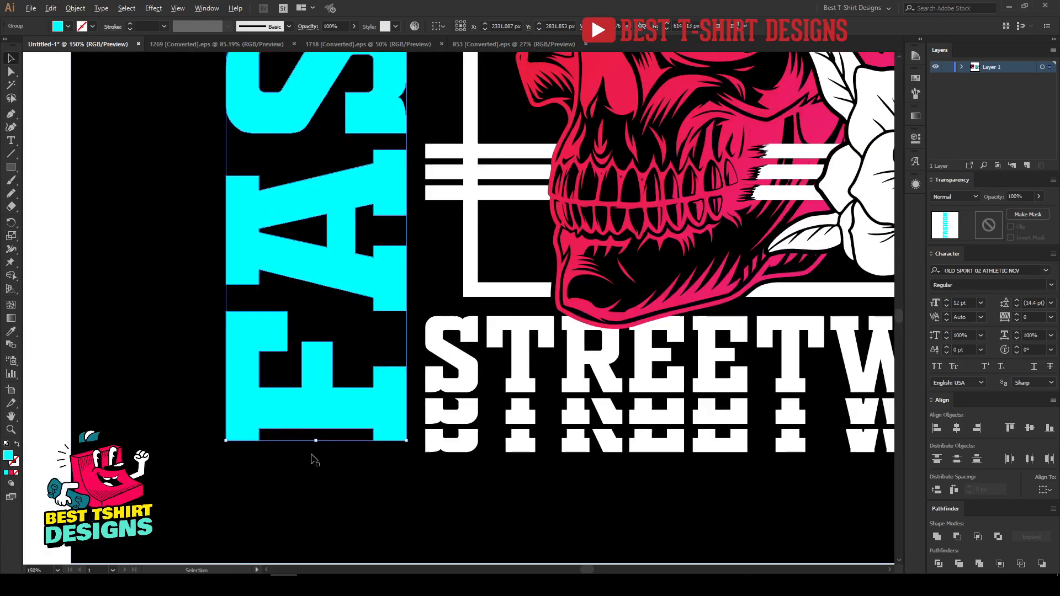
scroll(316, 455, down, 3)
Turn FASHION into unfilled lettering with a 5 pt cyan stroke and deselect it.
key(shift+x)
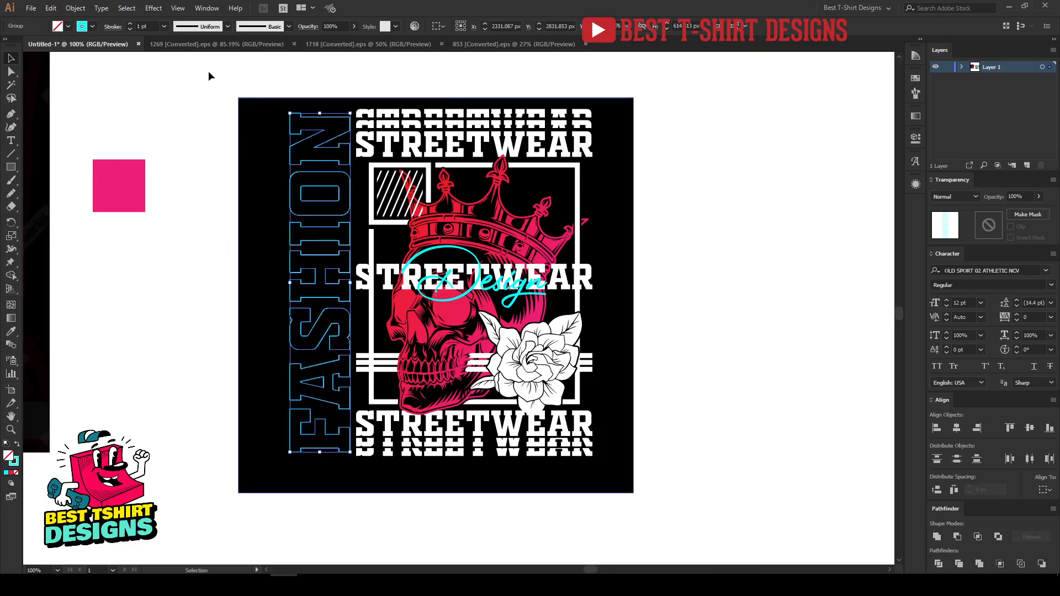
scroll(150, 26, up, 9)
scroll(151, 26, down, 5)
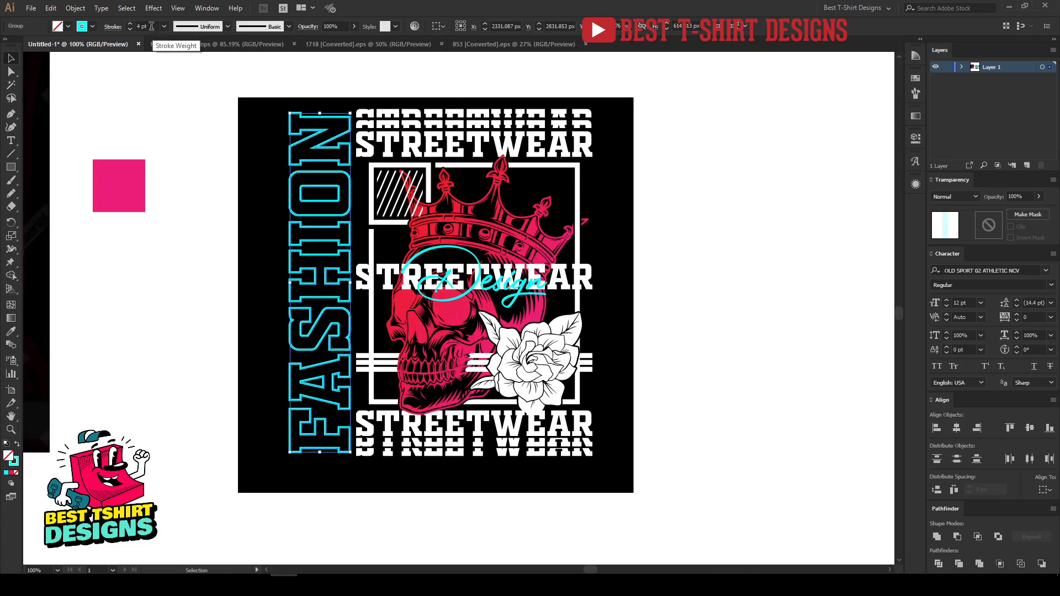
click(215, 157)
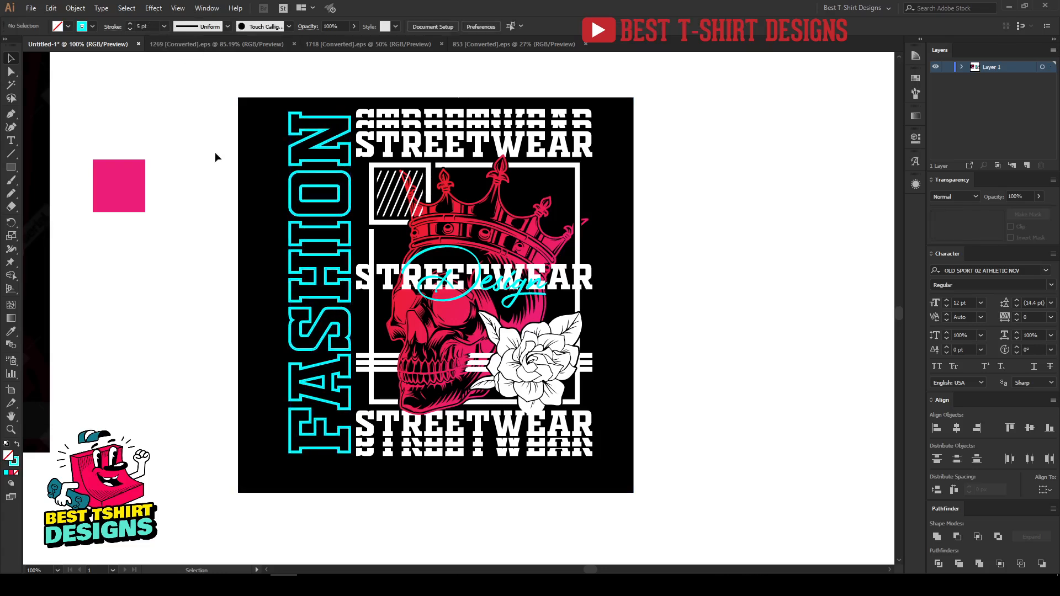
Add the text Lifestyle on the white area right of the design and enlarge it to about 52 pt.
drag(519, 277, 457, 270)
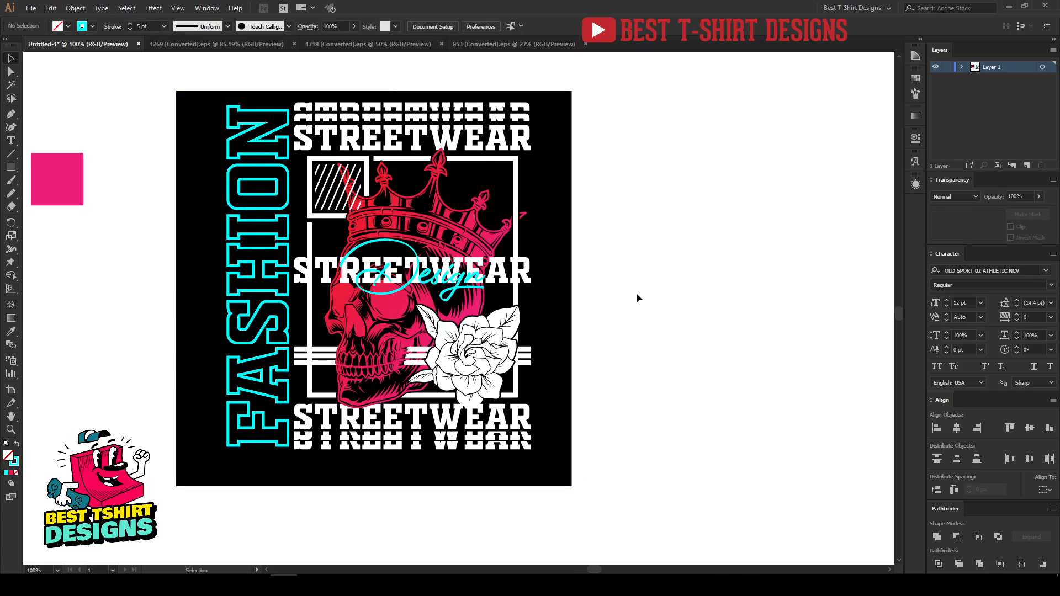
key(t)
click(672, 381)
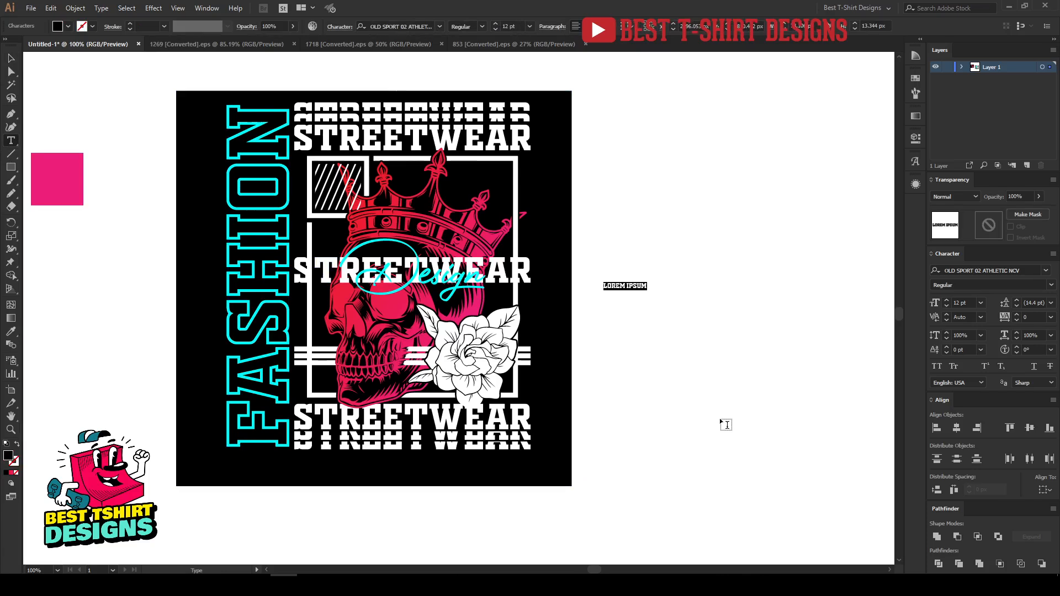
text(LIFESTYLE)
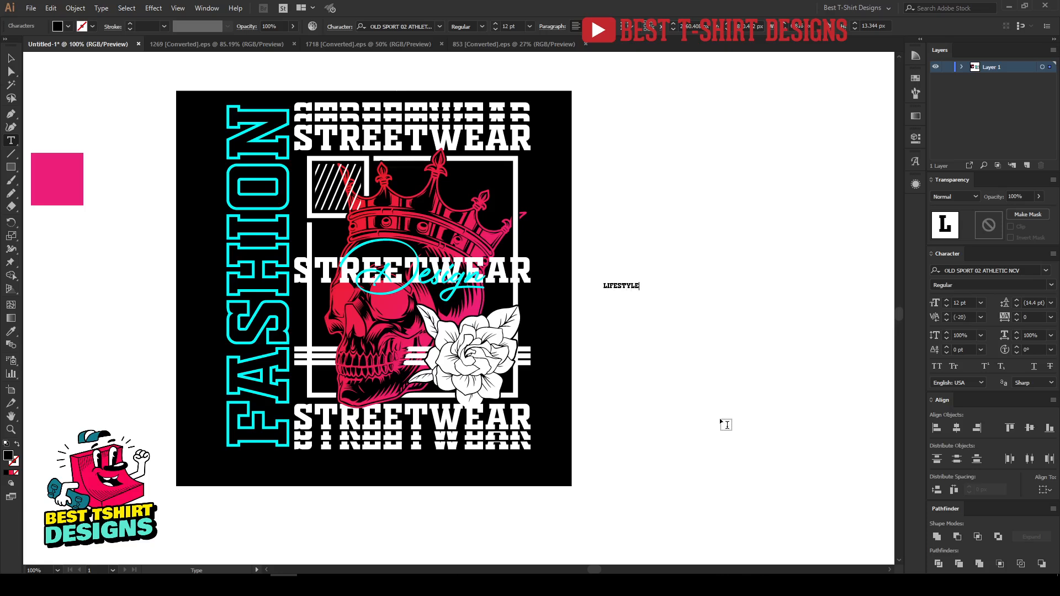
click(9, 58)
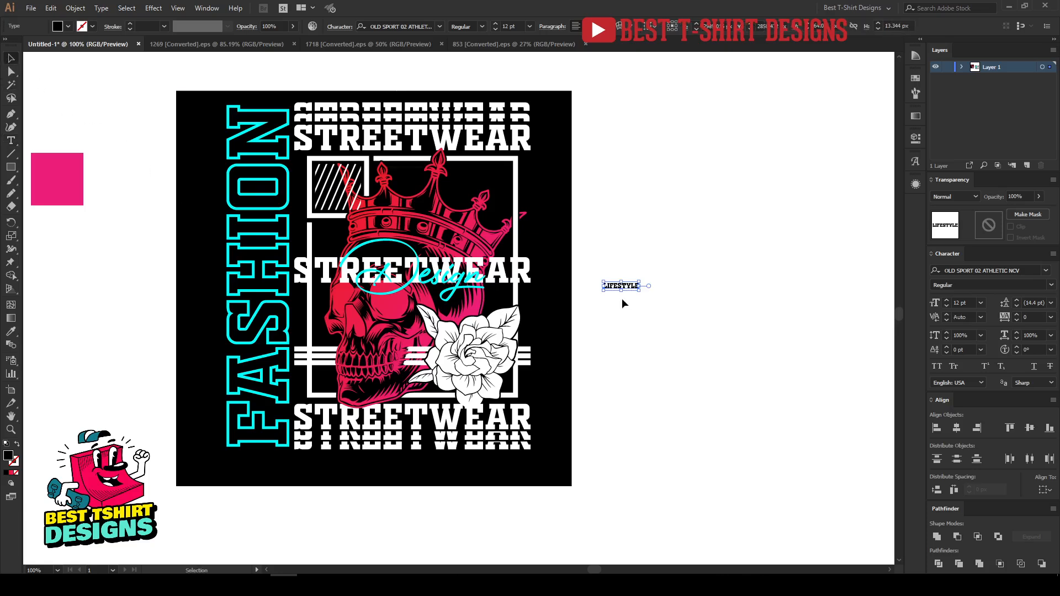
drag(639, 292, 757, 317)
Set Lifestyle in Photograph Signature, enlarged to about 145 pt and rotated vertically to read upward.
right_click(701, 304)
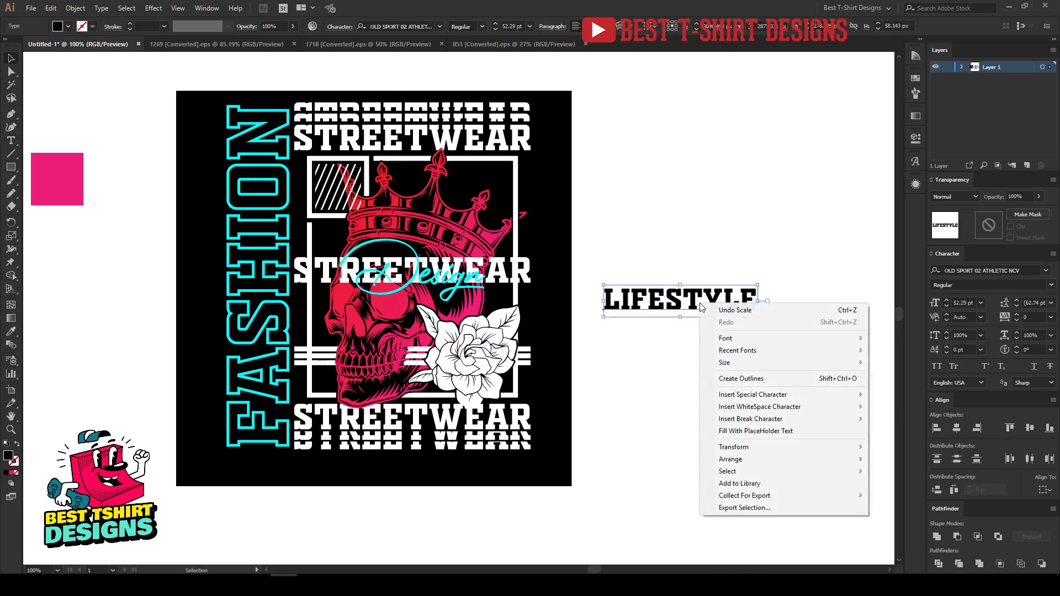
mouse_move(731, 351)
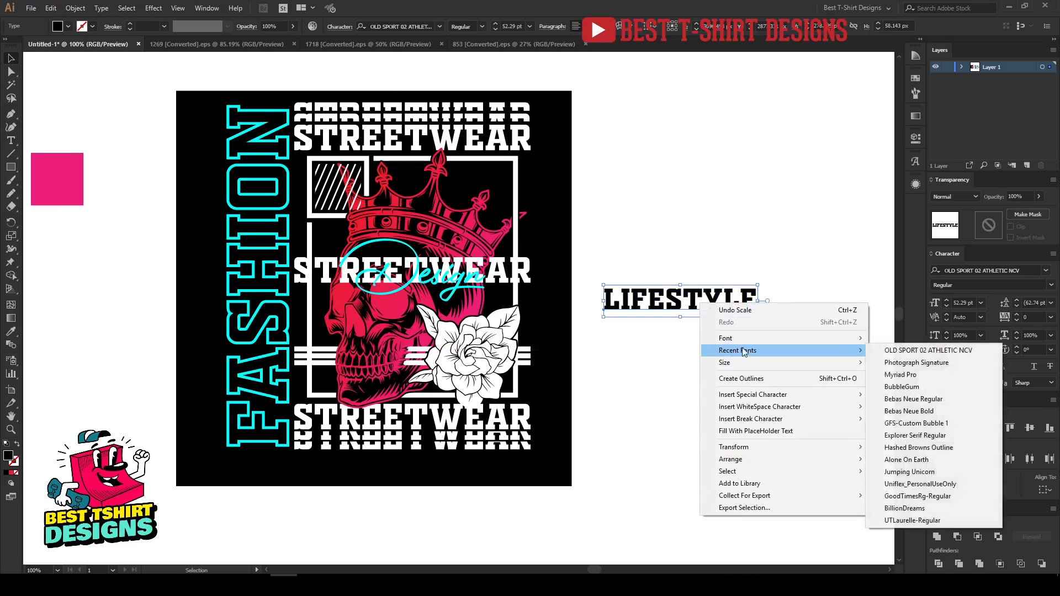
click(911, 362)
drag(679, 301, 648, 217)
Convert the Lifestyle script to outlines and centre it horizontally and vertically over the FASHION lettering.
right_click(653, 284)
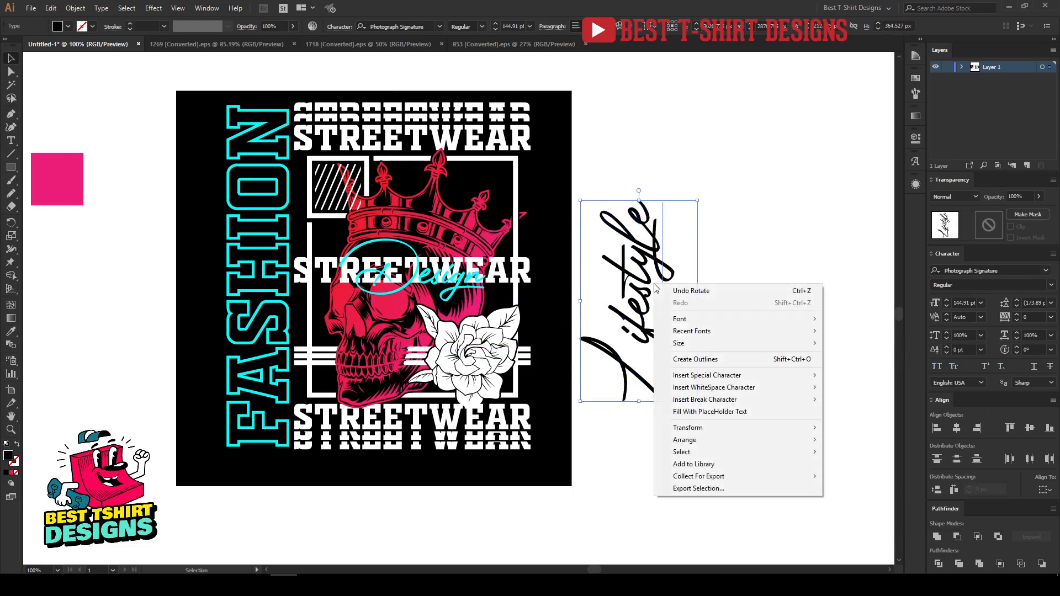
click(690, 360)
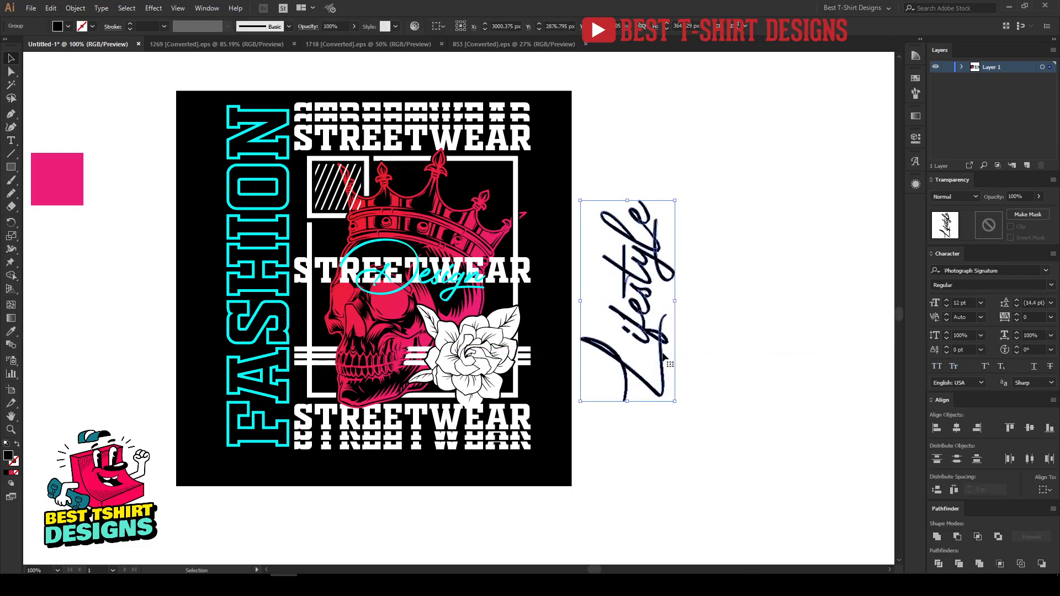
drag(649, 340, 375, 298)
drag(275, 293, 265, 297)
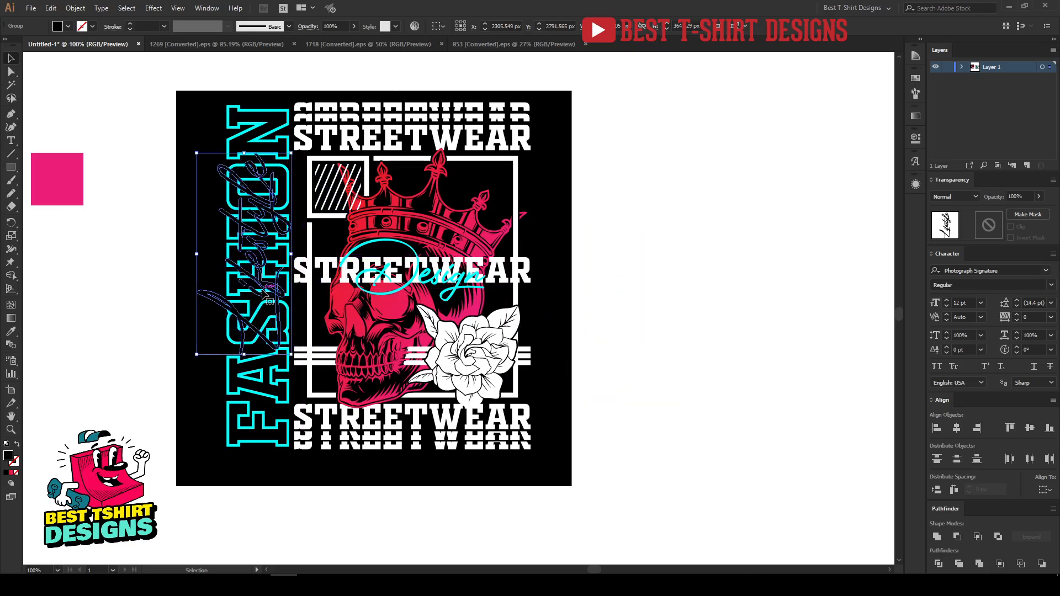
shift+click(266, 396)
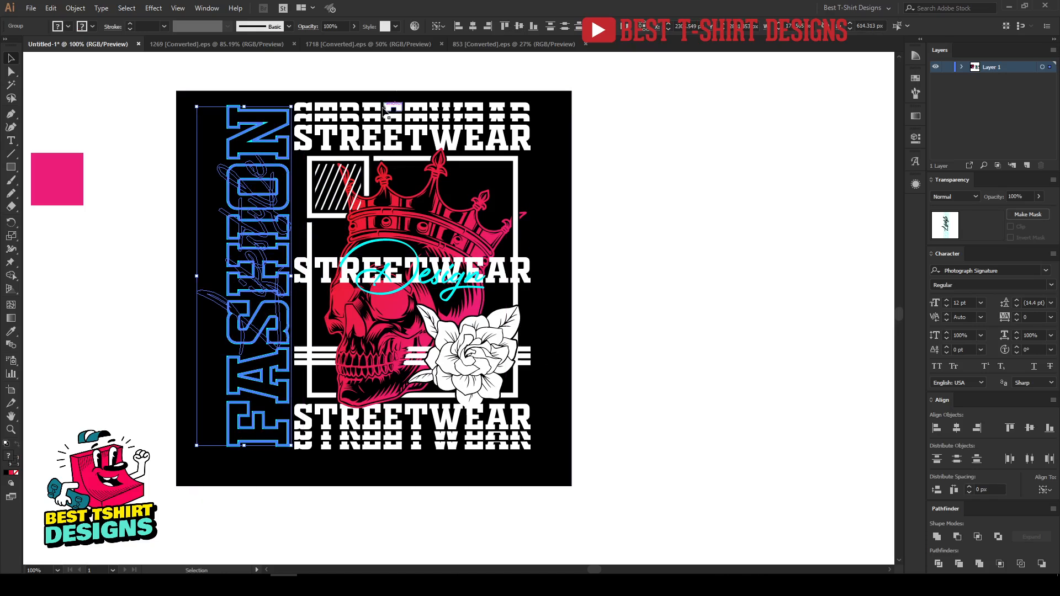
click(473, 27)
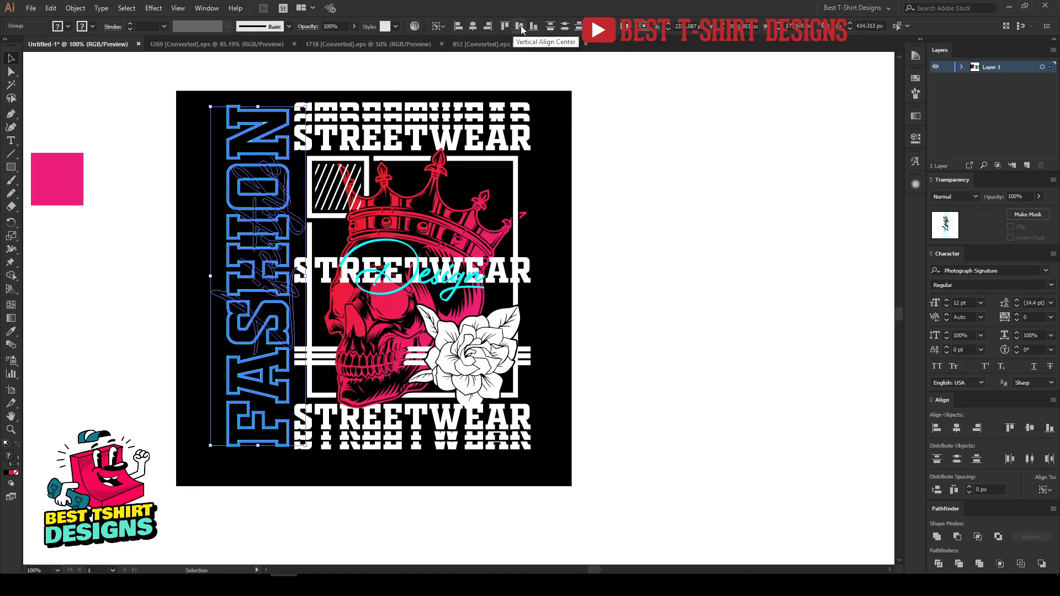
click(653, 260)
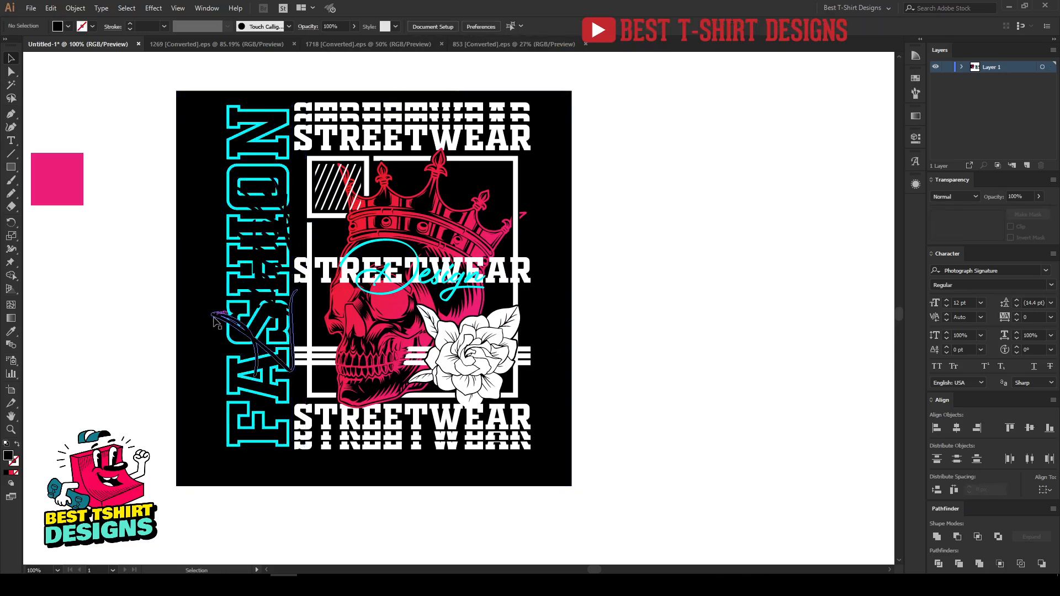
Recolour the Lifestyle script with the pink-red gradient sampled from the skull artwork.
click(218, 317)
key(i)
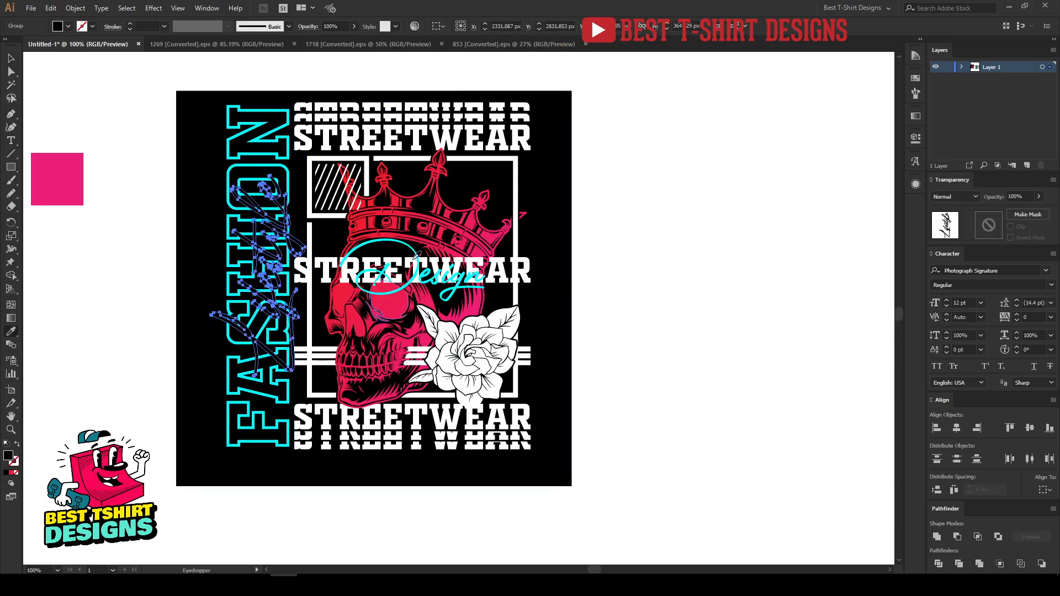
click(409, 223)
key(v)
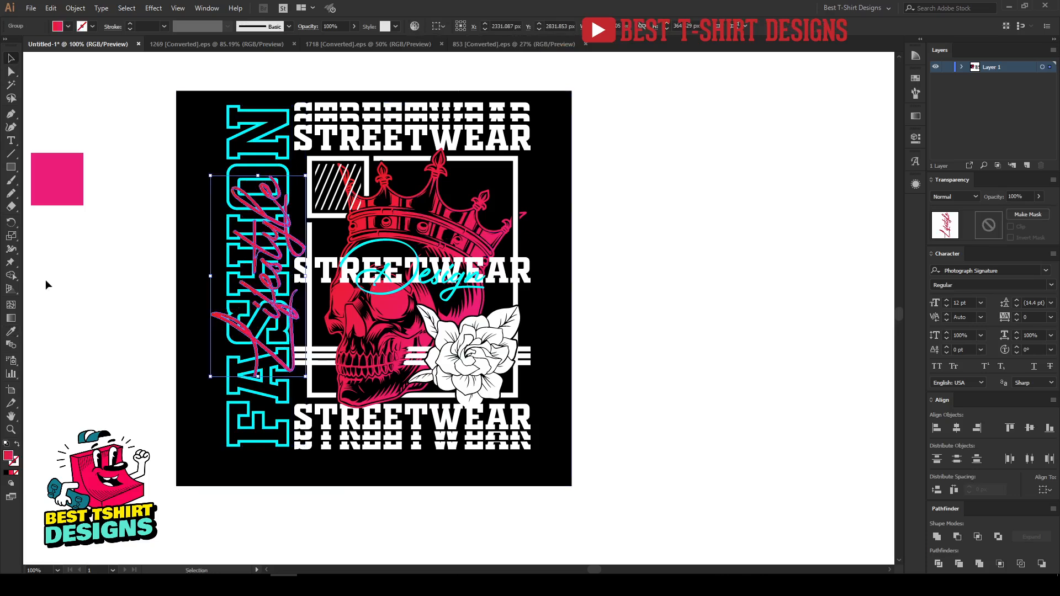
Nudge the Lifestyle script 6 px left and enlarge it about its centre to about 422 px high.
key(Left)
key(Left)
key(Left)
key(Left)
key(Left)
key(Left)
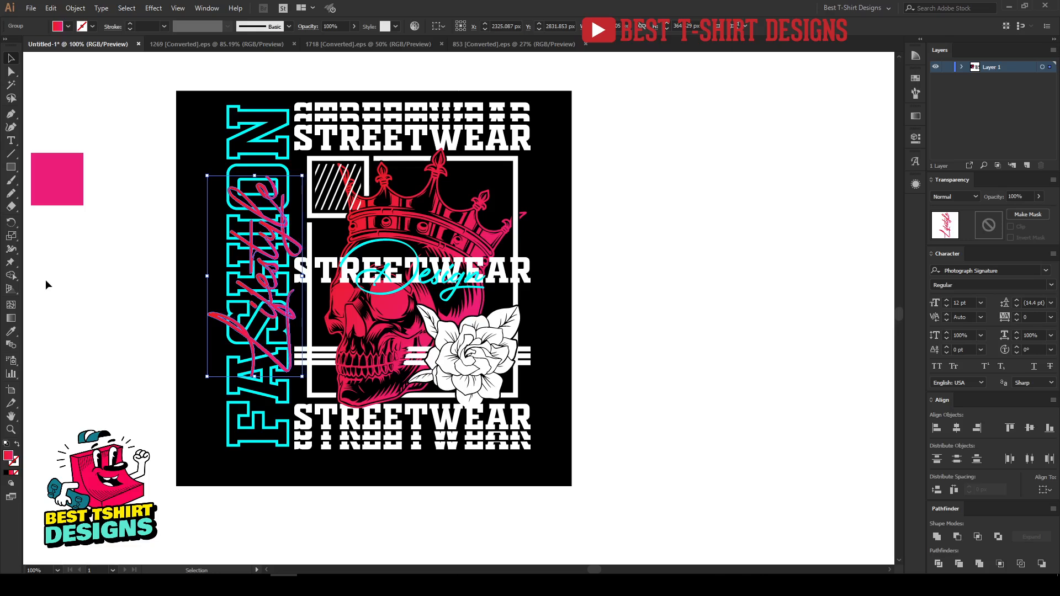
drag(254, 377, 252, 393)
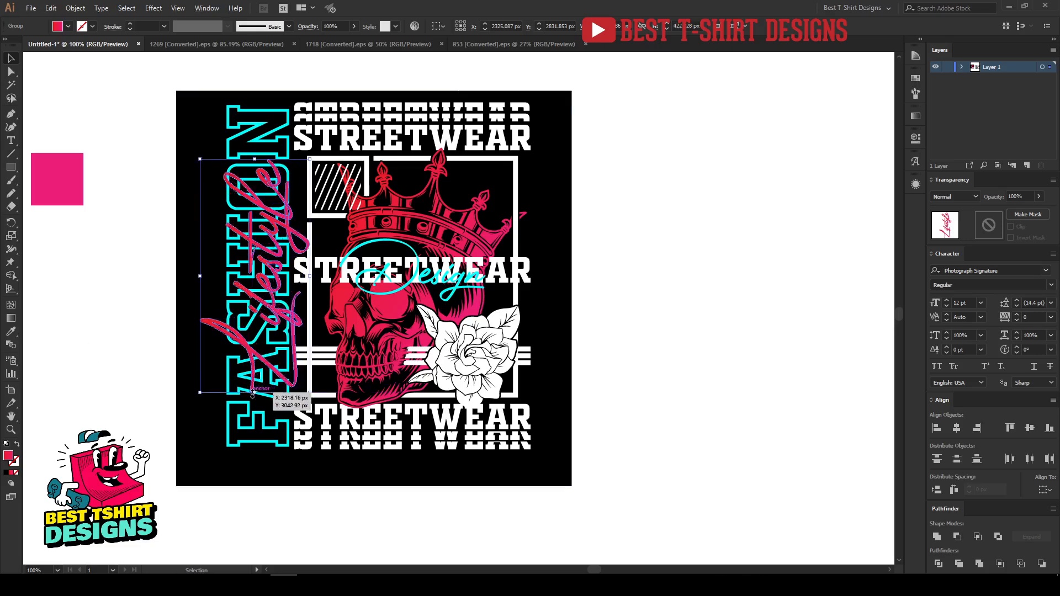
Fine-tune the Lifestyle script's position over FASHION, 2 px higher and 2 px further left.
key(Up)
key(Up)
key(Left)
key(Left)
key(Right)
key(Right)
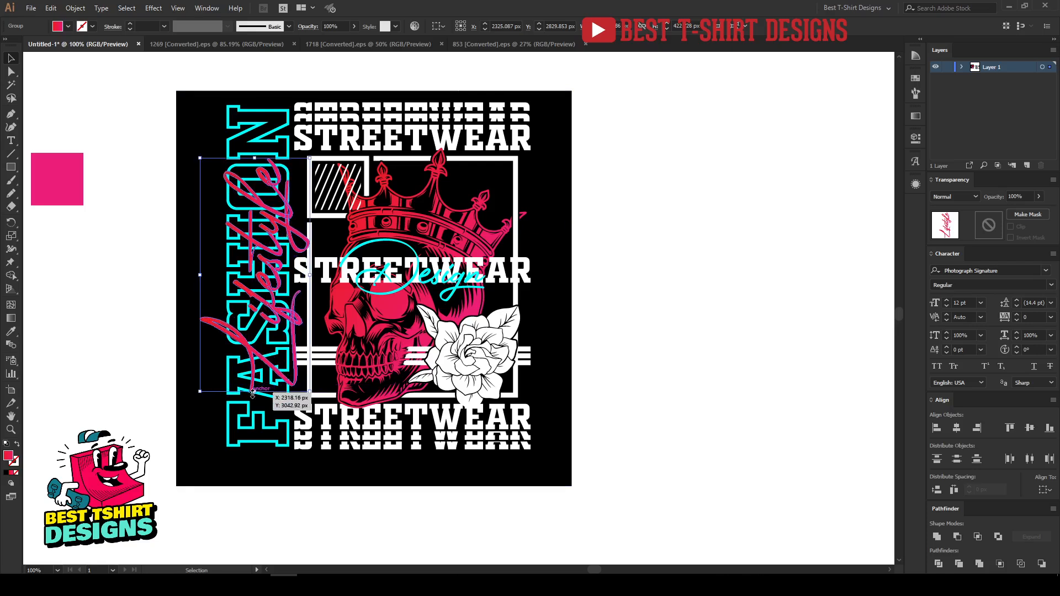
key(Left)
key(Left)
key(Right)
key(Right)
key(Right)
key(Right)
key(Right)
key(Right)
key(Left)
key(Left)
key(Left)
key(Left)
Apply a 3 px Offset Path with Miter joins and a miter limit of 4 to the Lifestyle script.
scroll(269, 359, up, 1)
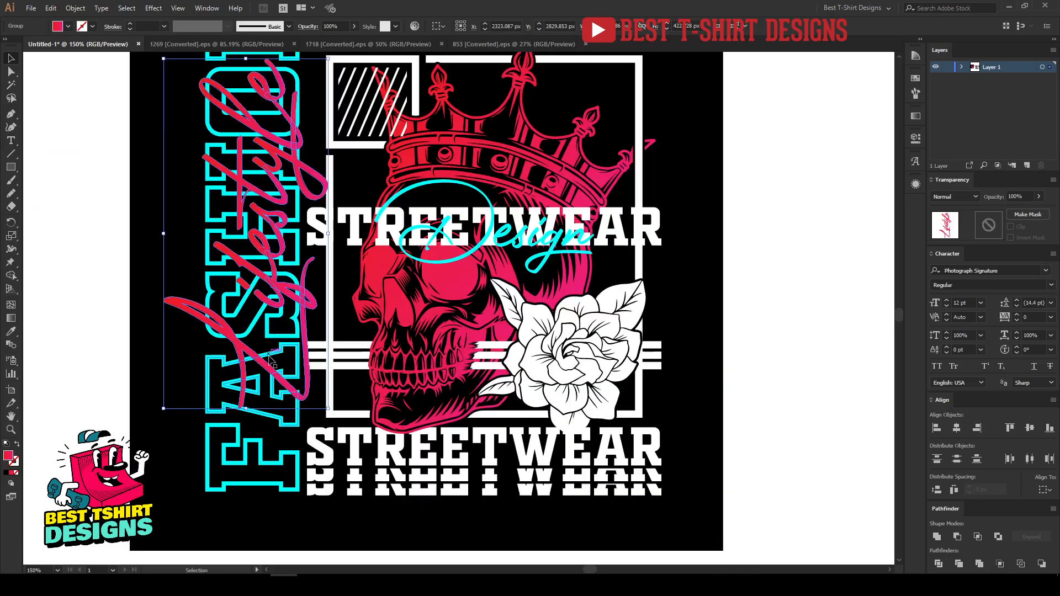
scroll(269, 360, up, 1)
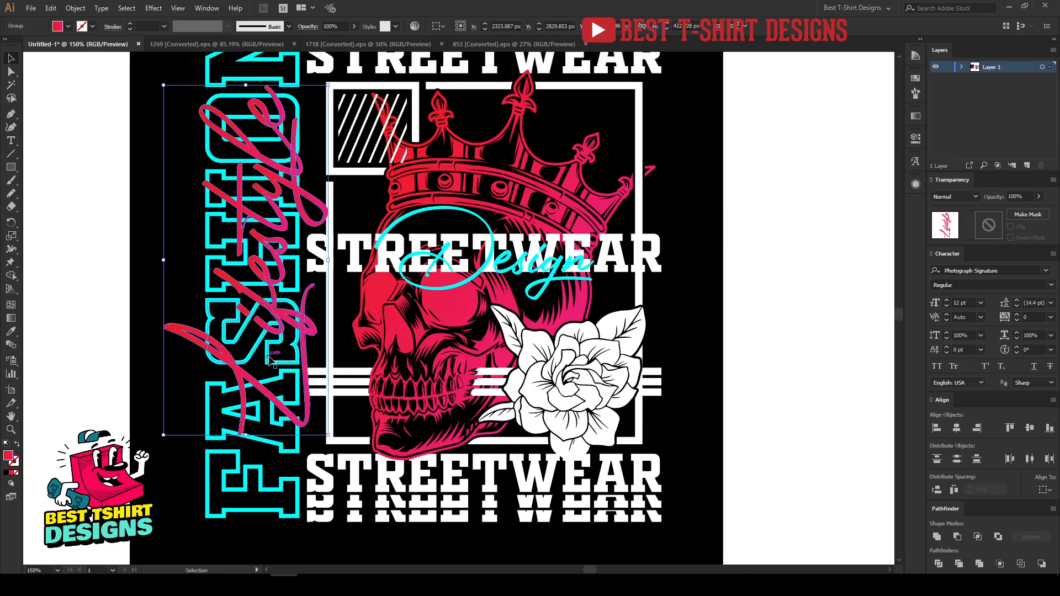
key(ctrl+alt+o)
click(326, 312)
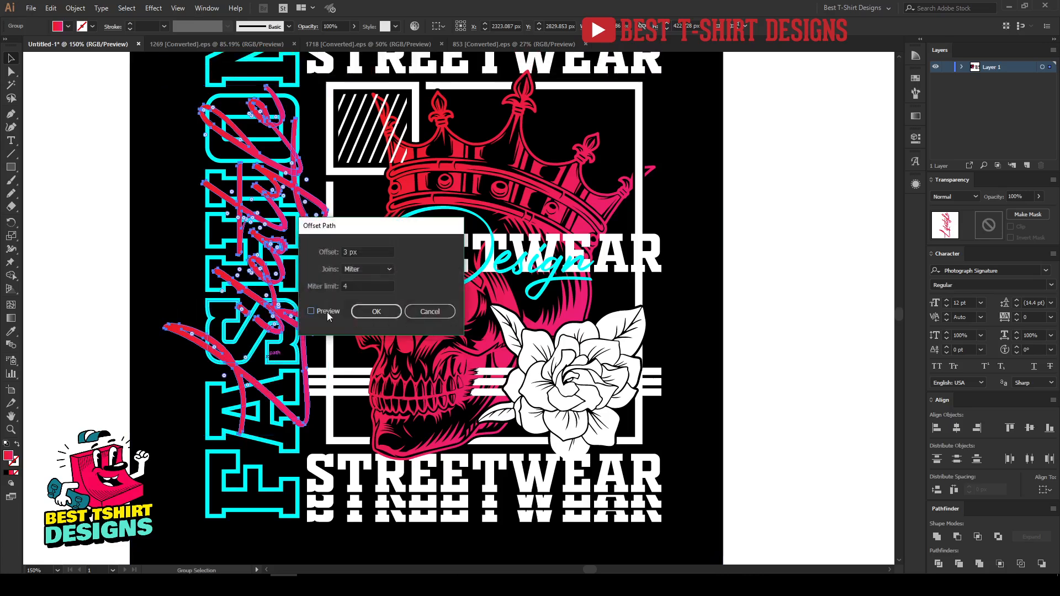
click(370, 310)
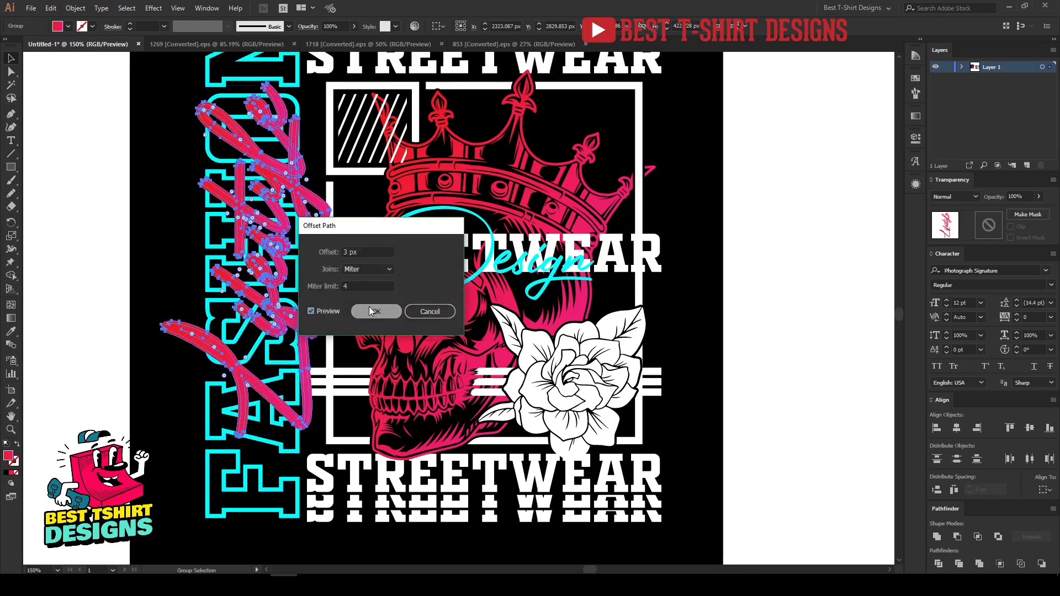
Cut the Lifestyle script's offset outline and paste it in place, filled black, into an unclipped opacity mask on the FASHION lettering.
key(ctrl+x)
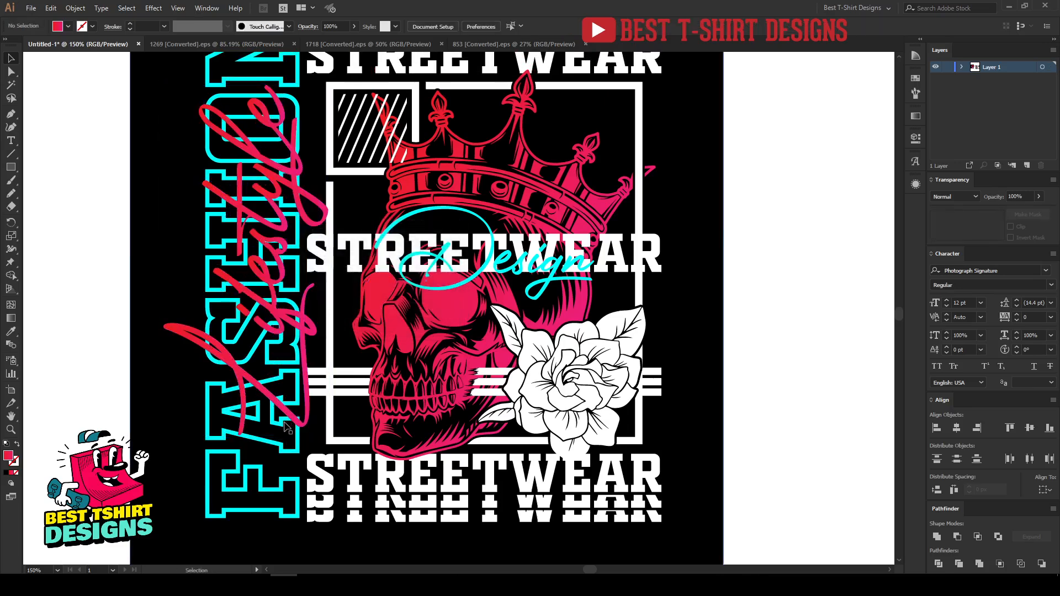
click(280, 422)
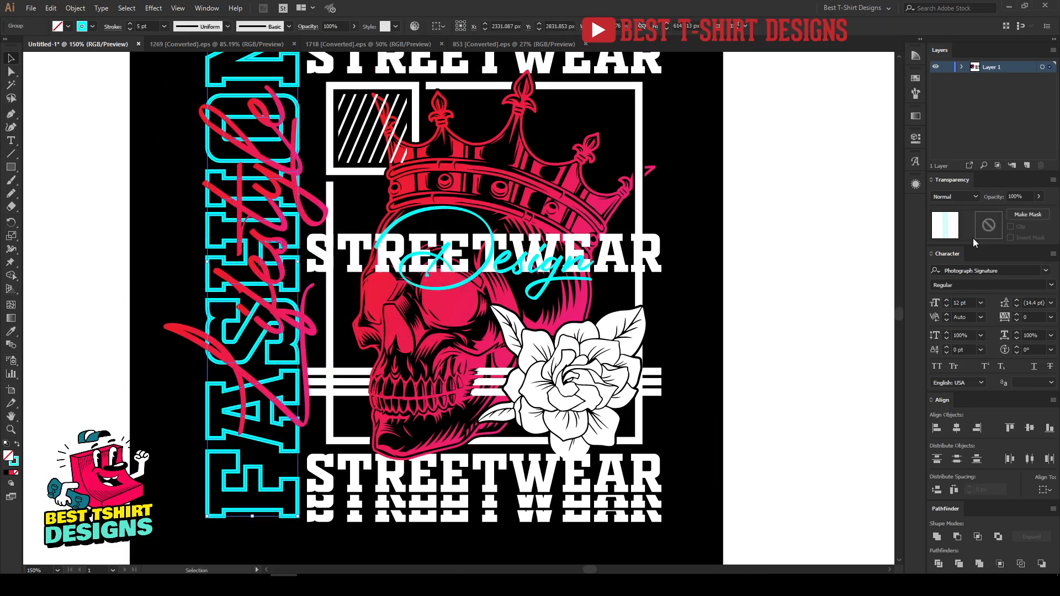
click(987, 226)
key(ctrl+f)
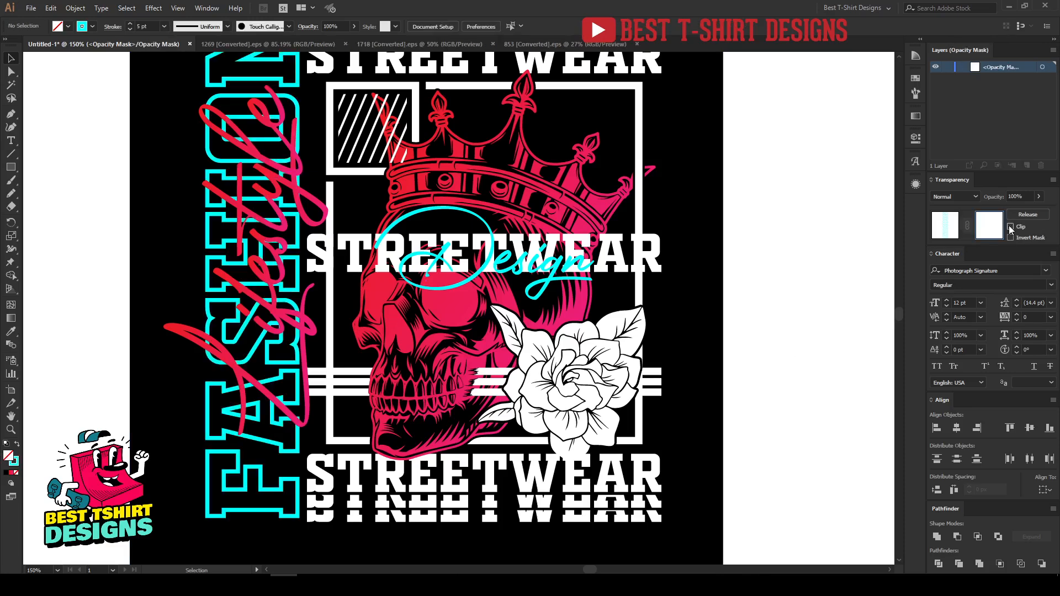
click(68, 26)
click(30, 44)
click(81, 201)
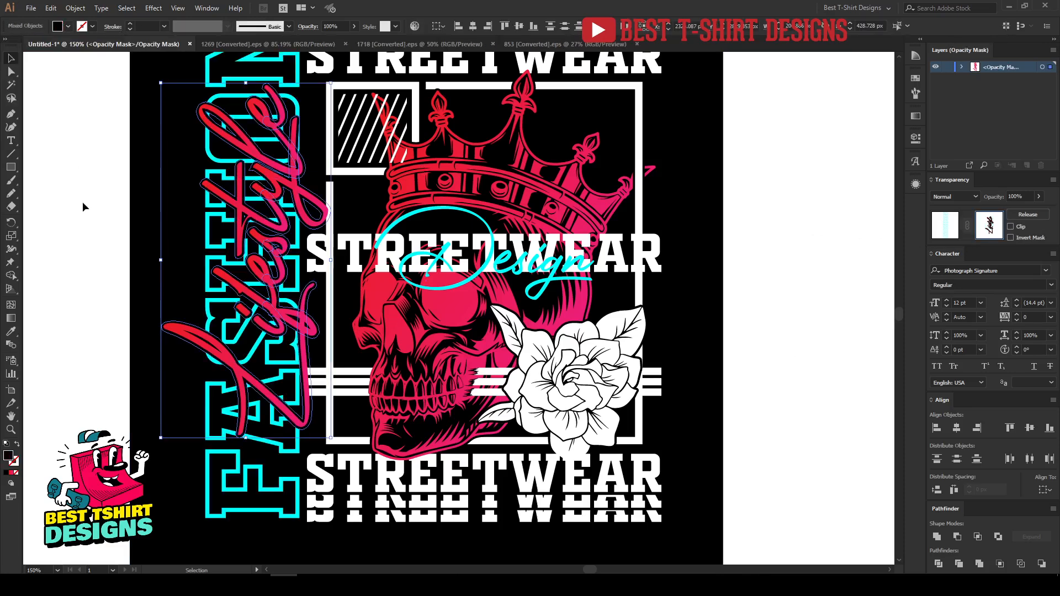
click(81, 201)
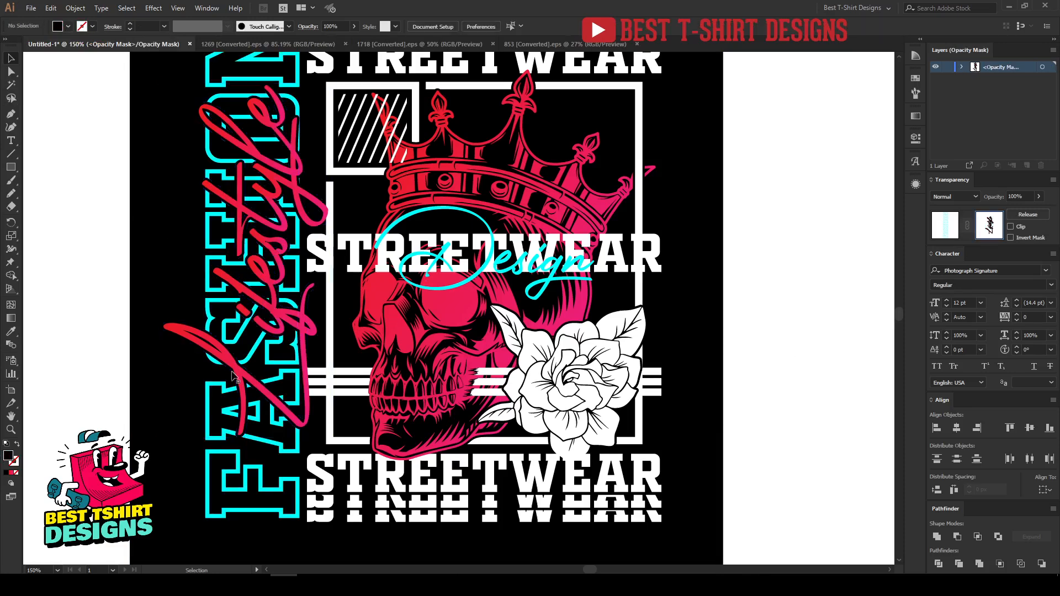
click(953, 223)
click(1042, 487)
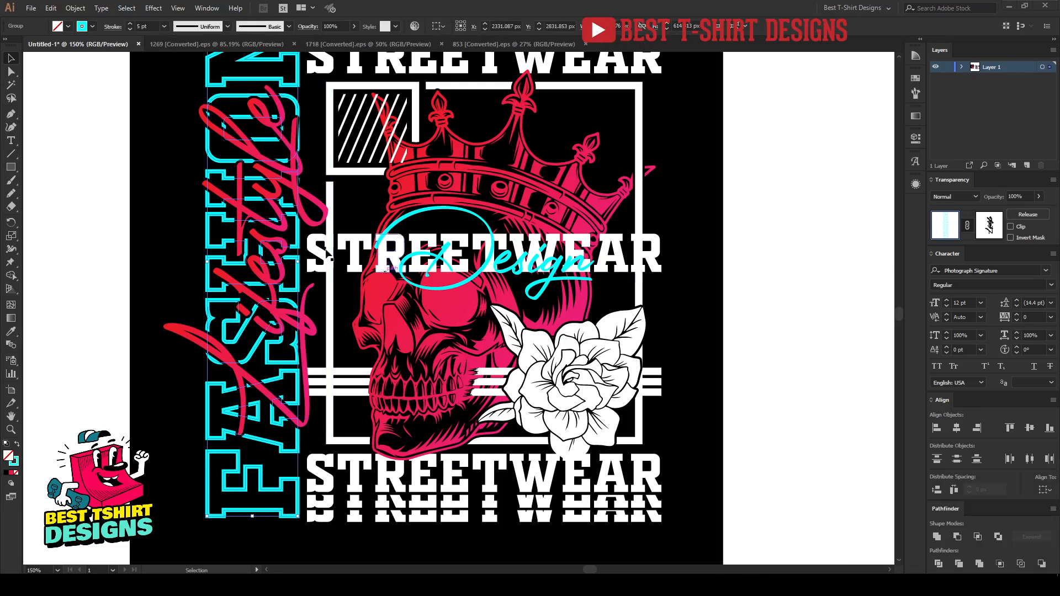
Add an unclipped opacity mask to the skull artwork group and paste the Lifestyle offset outline in place within it, filled black.
click(331, 199)
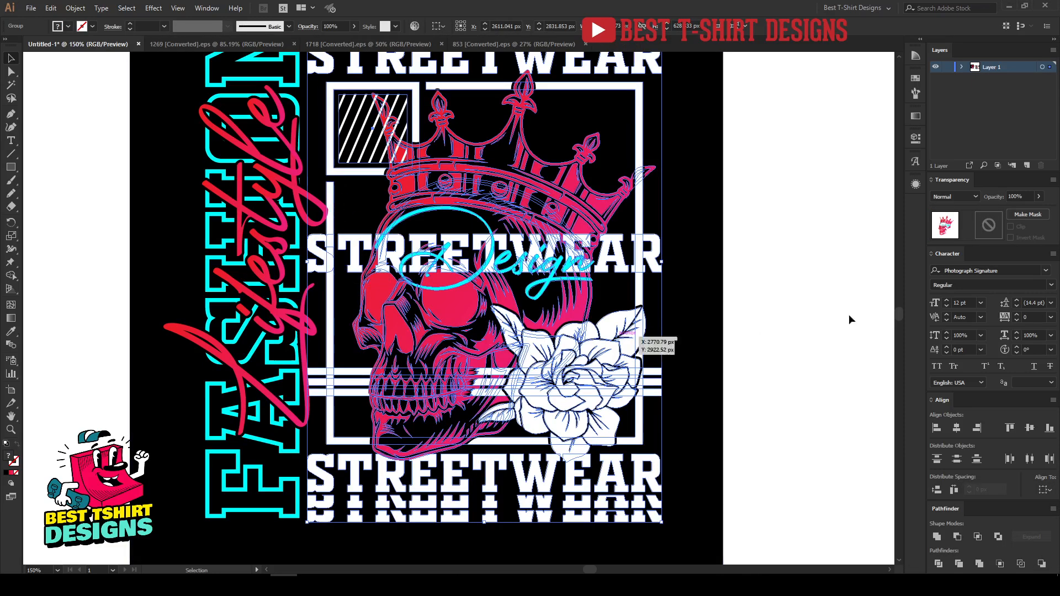
click(991, 228)
click(1010, 225)
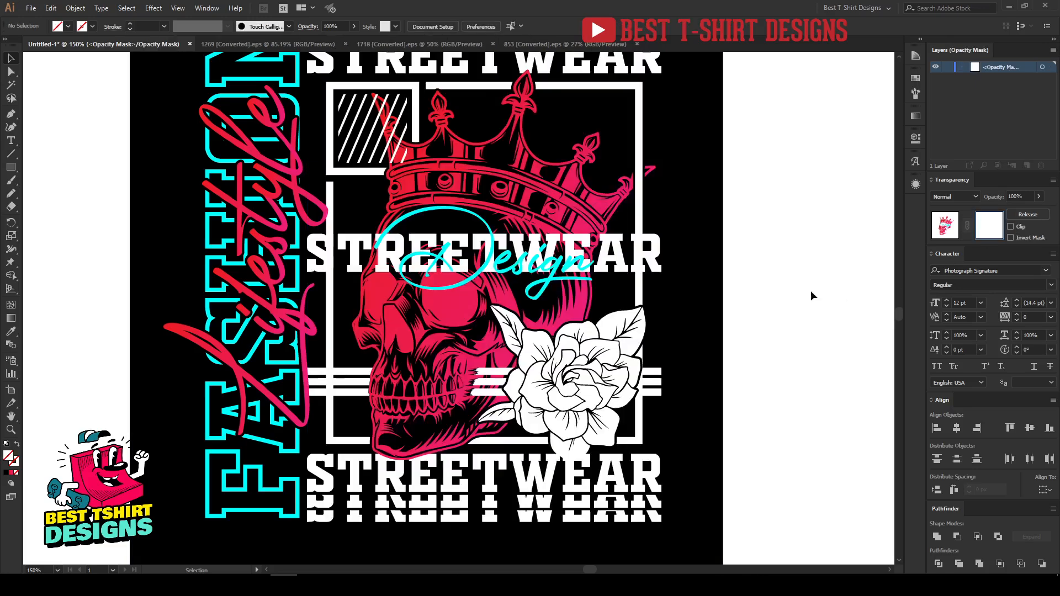
key(ctrl+f)
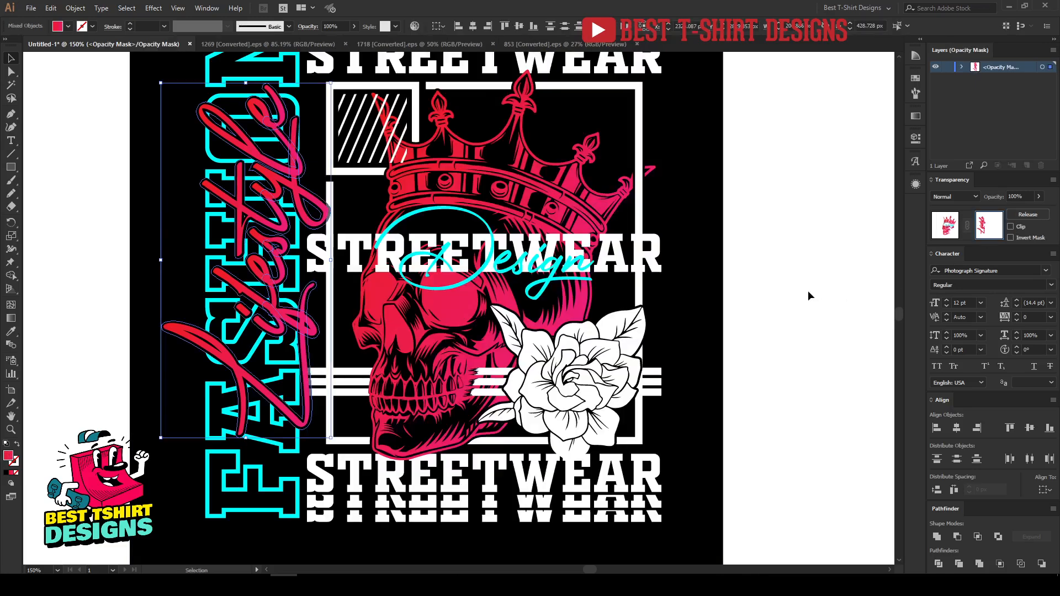
click(62, 26)
click(30, 45)
click(68, 207)
click(98, 295)
scroll(339, 240, up, 3)
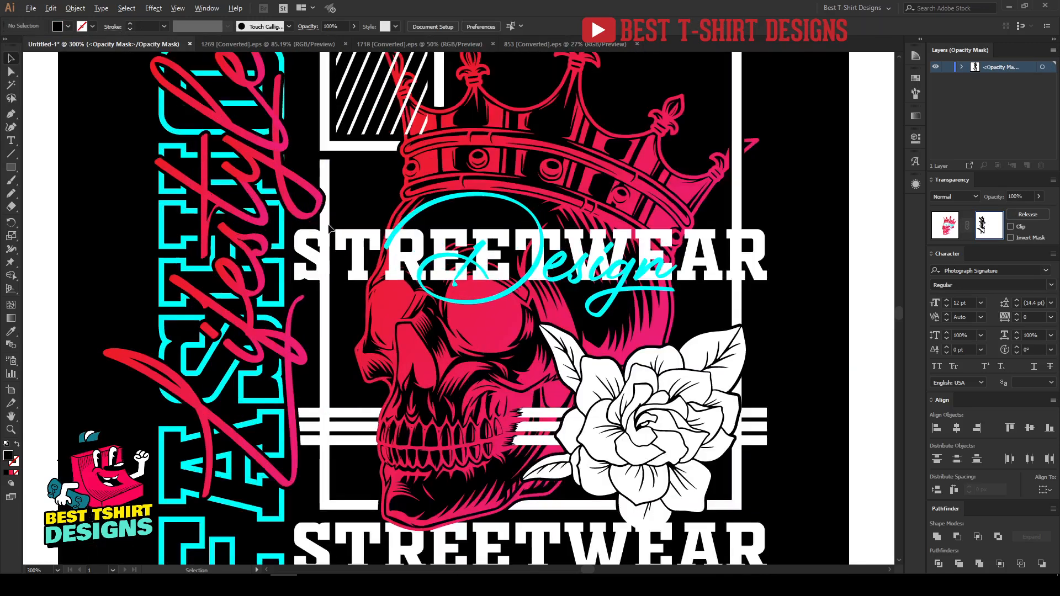
scroll(306, 260, down, 3)
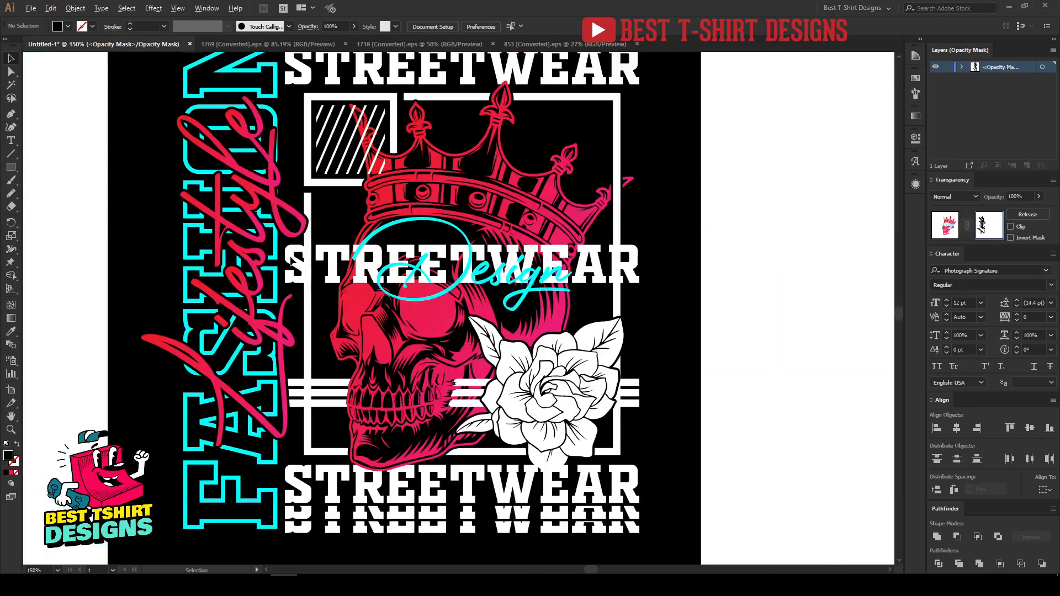
scroll(324, 270, up, 1)
click(945, 226)
Isolate the skull artwork group for editing.
click(571, 272)
double_click(572, 271)
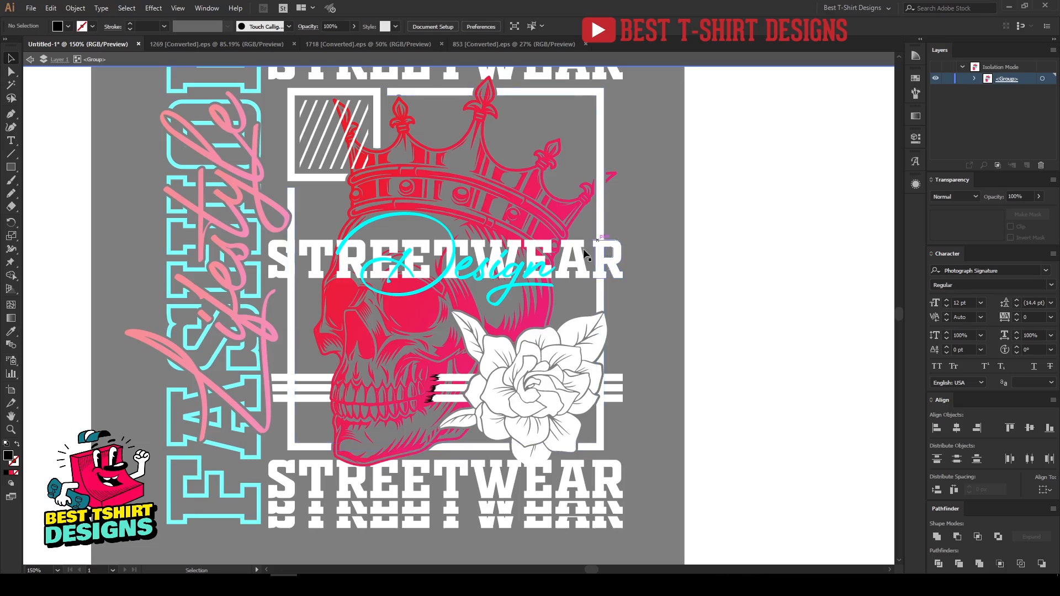
scroll(506, 289, up, 3)
Apply a 3 px Offset Path with Miter joins and a miter limit of 4 to the cyan Design script.
click(504, 291)
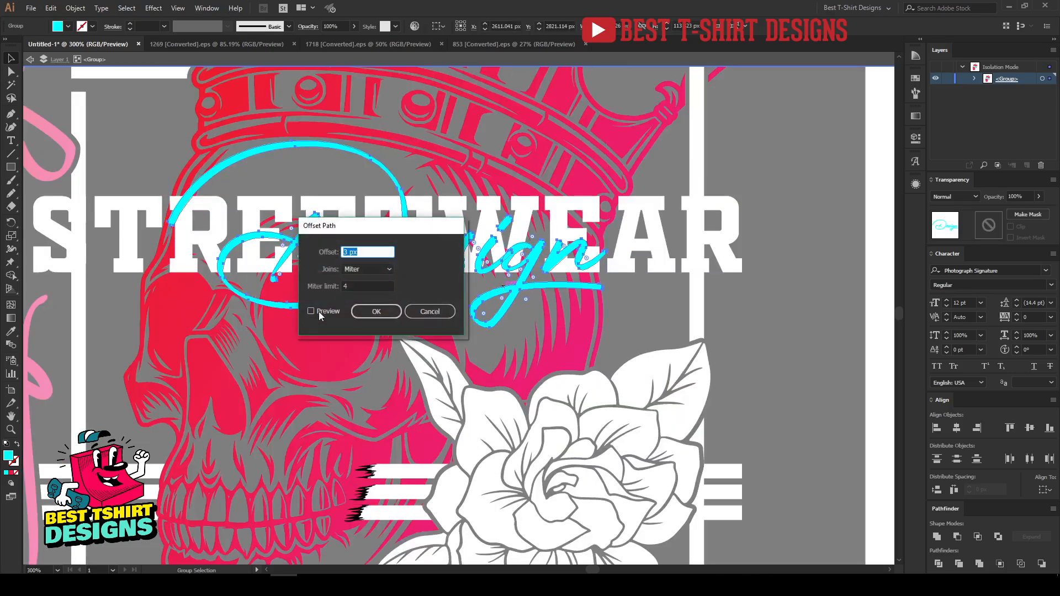
click(319, 312)
click(361, 312)
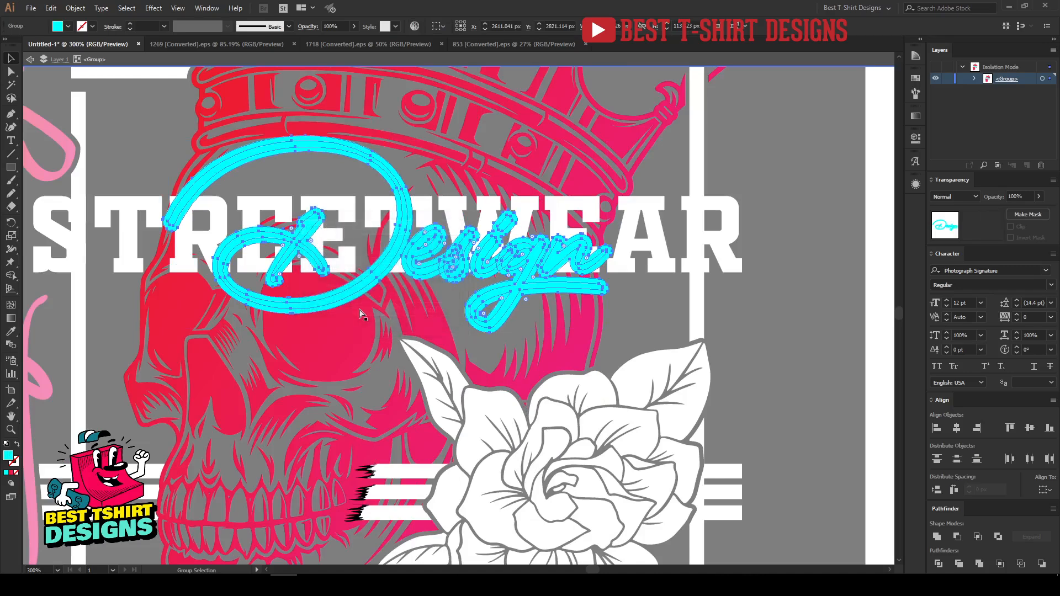
Try to cut the Design outline through the middle STREETWEAR lettering by pasting it, filled black, into an unclipped opacity mask.
click(639, 243)
click(639, 243)
click(1028, 214)
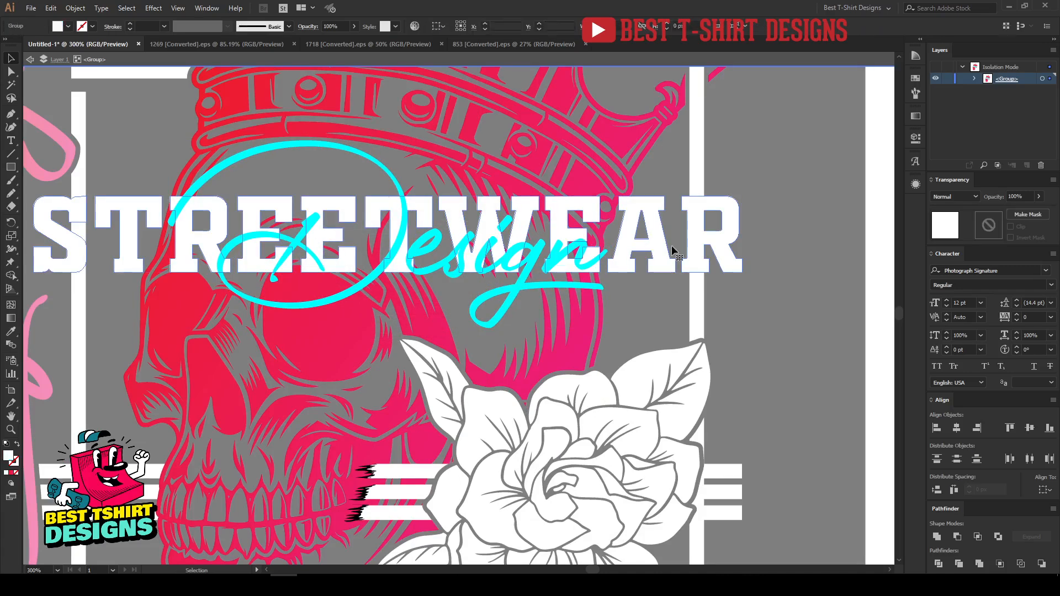
click(1010, 228)
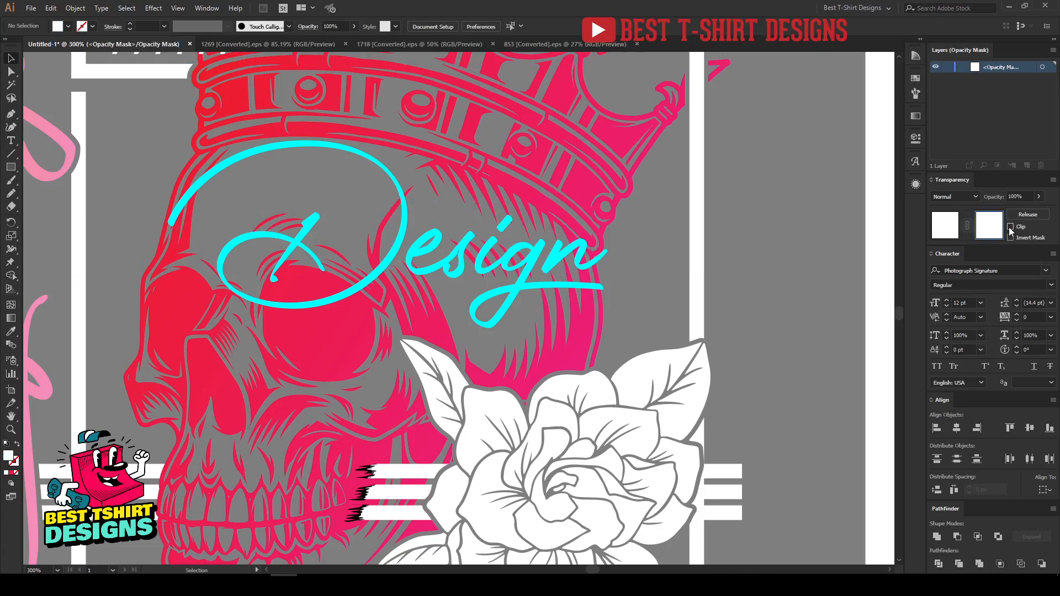
key(ctrl+f)
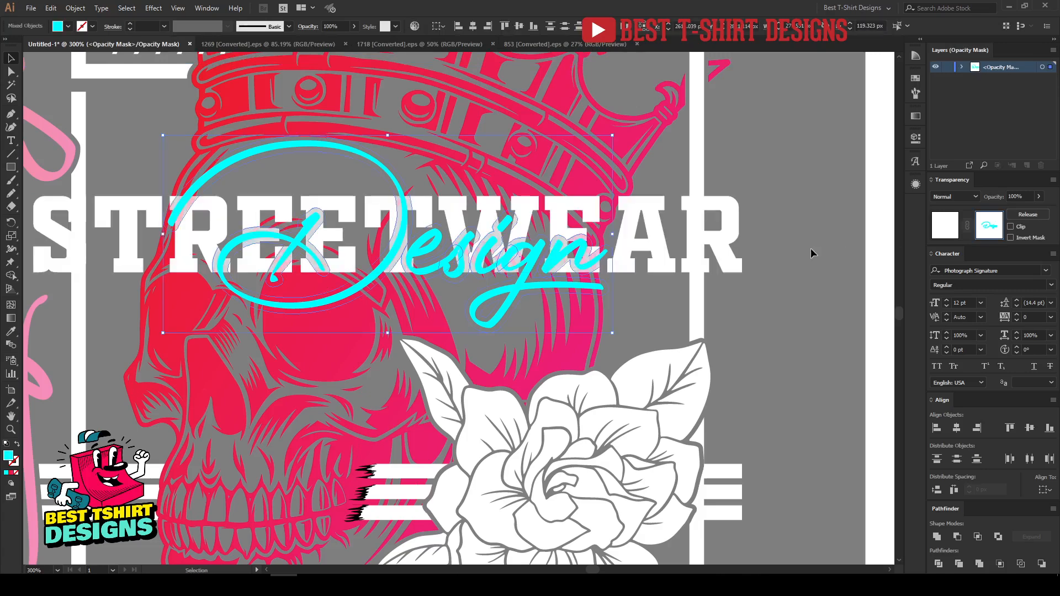
click(915, 78)
click(800, 108)
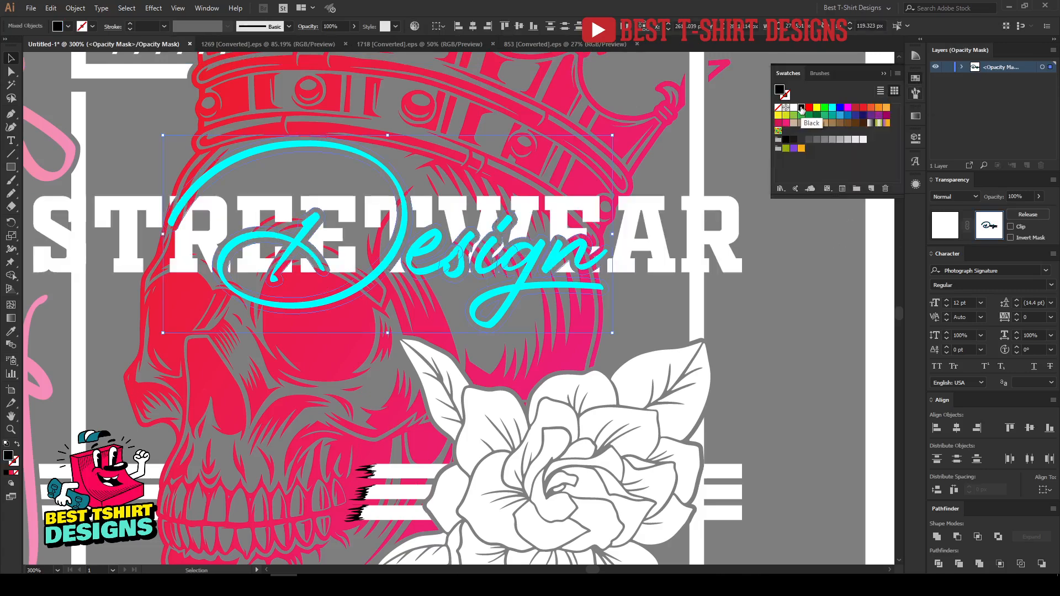
click(915, 80)
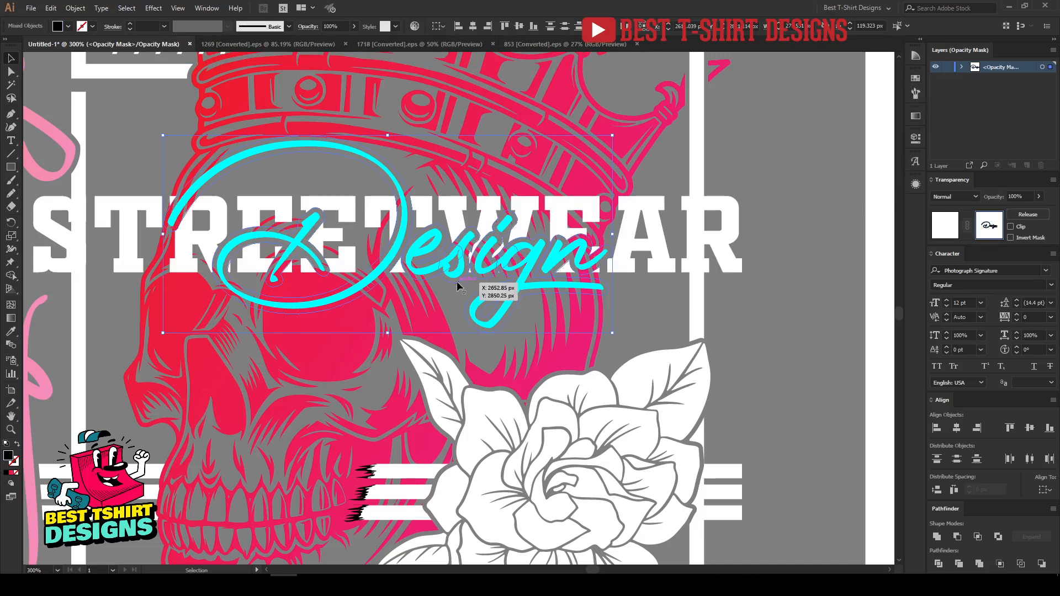
Delete the black Design outline from the middle STREETWEAR lettering's opacity mask and return to editing the artwork.
key(Delete)
scroll(453, 284, down, 1)
click(946, 227)
Offset the middle STREETWEAR lettering by 3 px with Miter joins and a miter limit of 4, and cut the resulting outline.
click(624, 259)
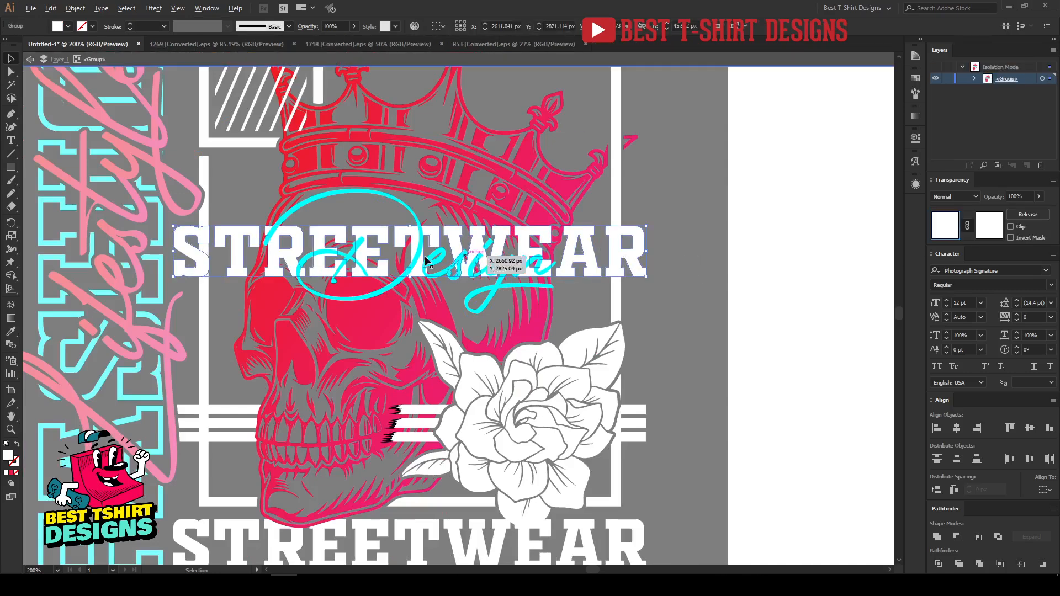
key(ctrl+minus)
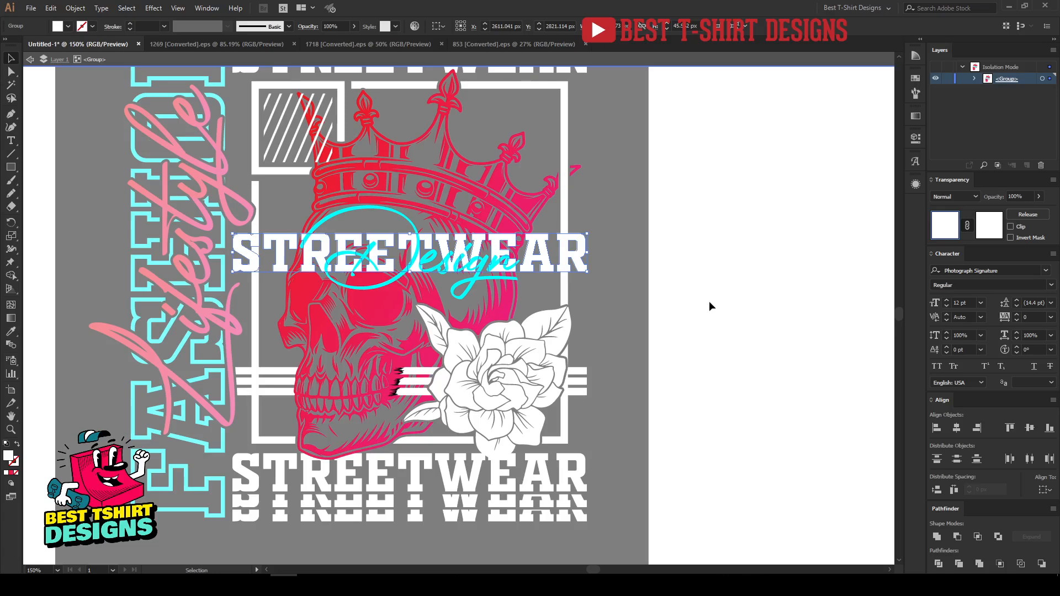
scroll(709, 306, up, 1)
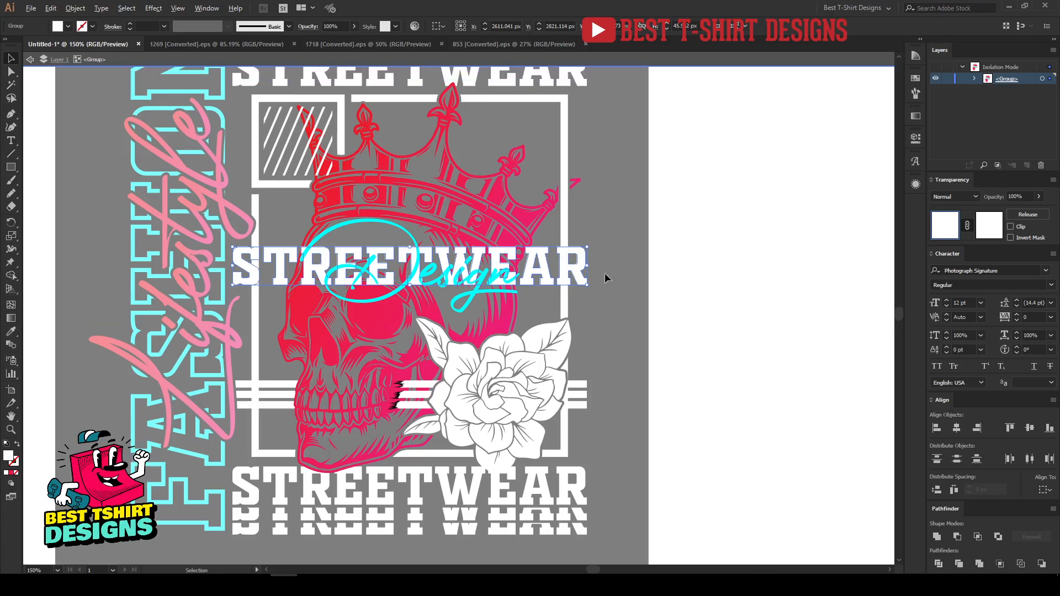
scroll(577, 273, up, 1)
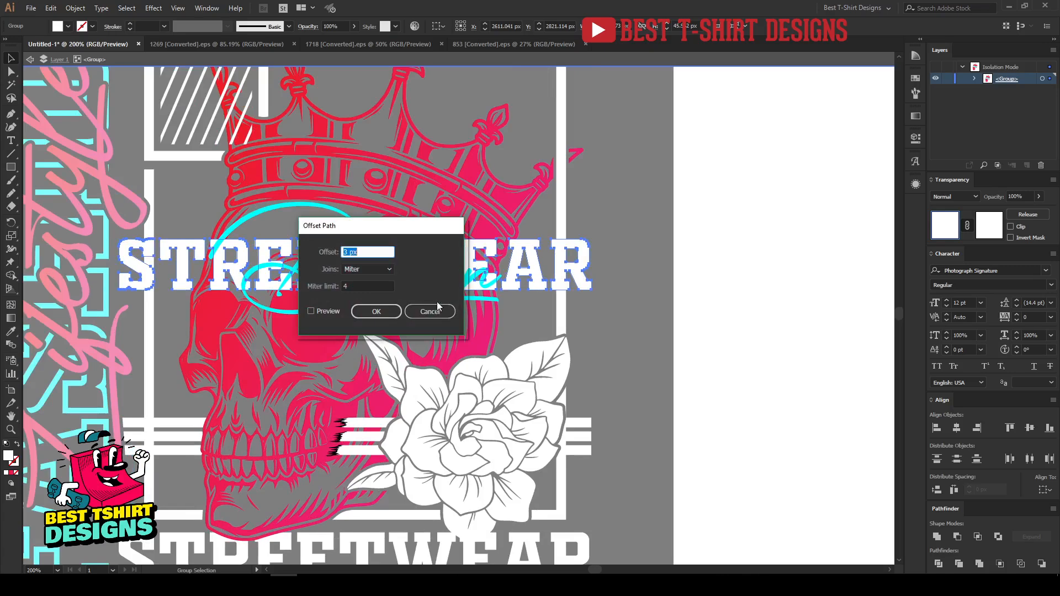
click(379, 306)
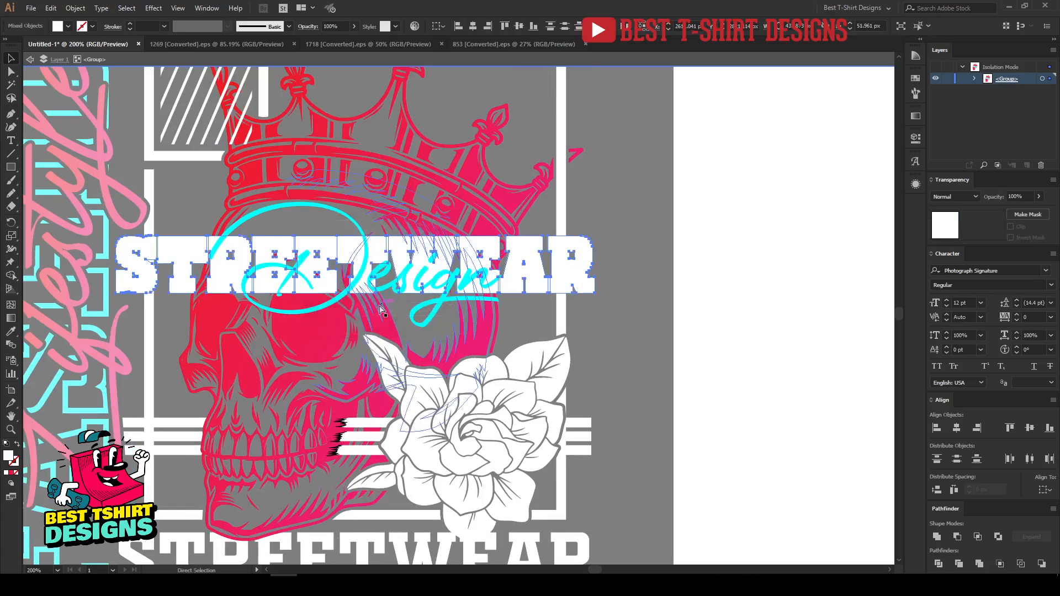
key(ctrl+x)
Erase rectangular sections of the white frame's two vertical sides where they pass behind the middle STREETWEAR lettering.
click(566, 222)
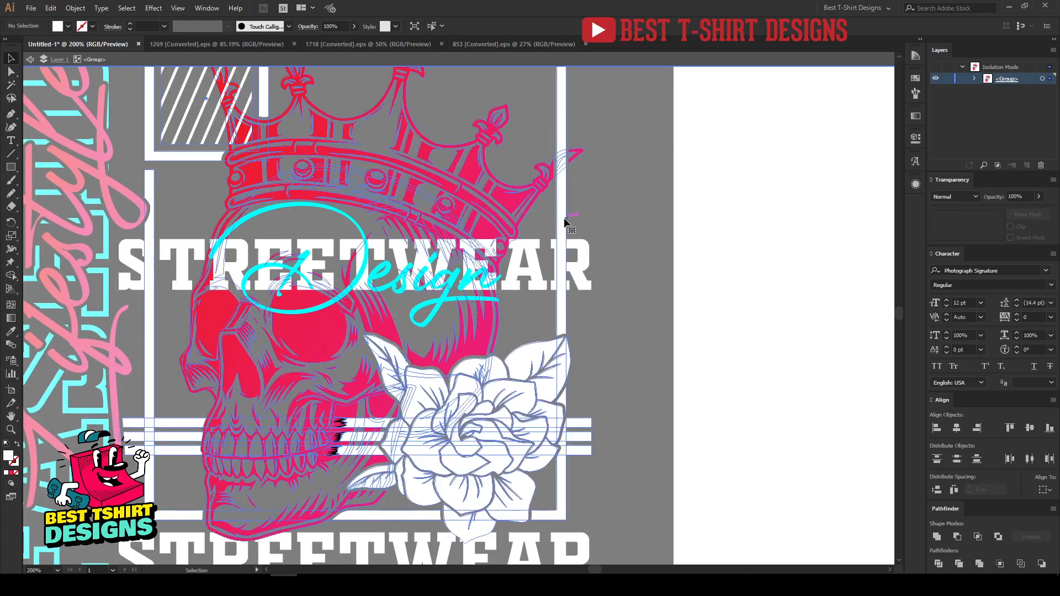
key(shift+e)
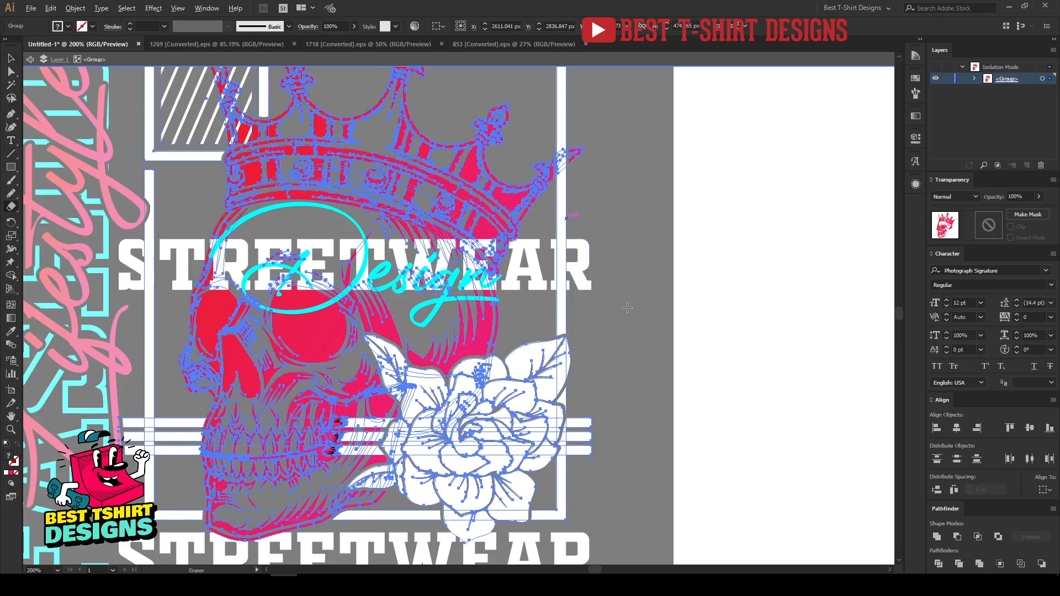
drag(627, 308, 541, 235)
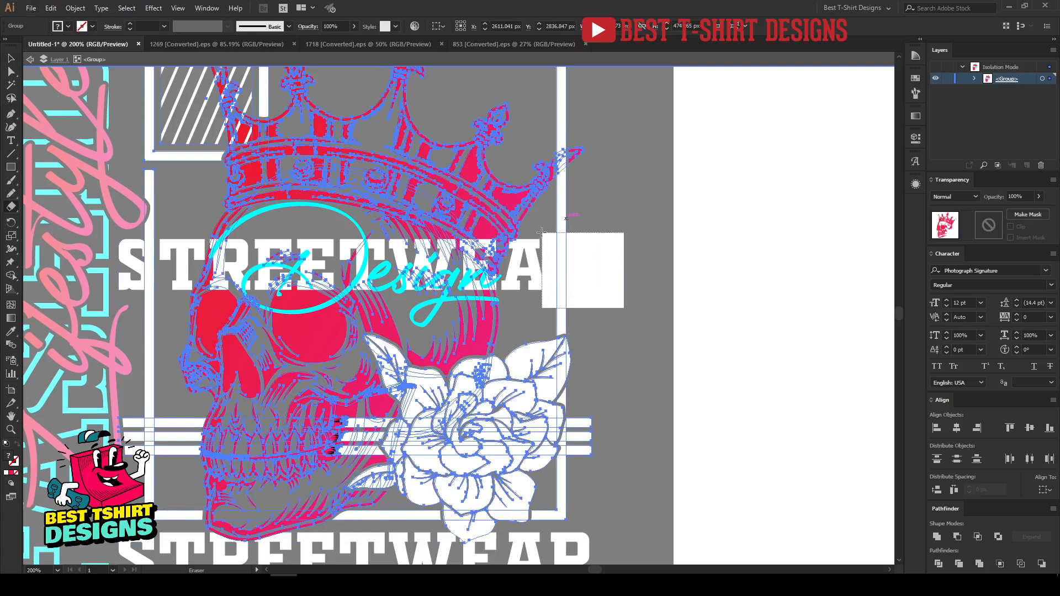
scroll(560, 273, up, 2)
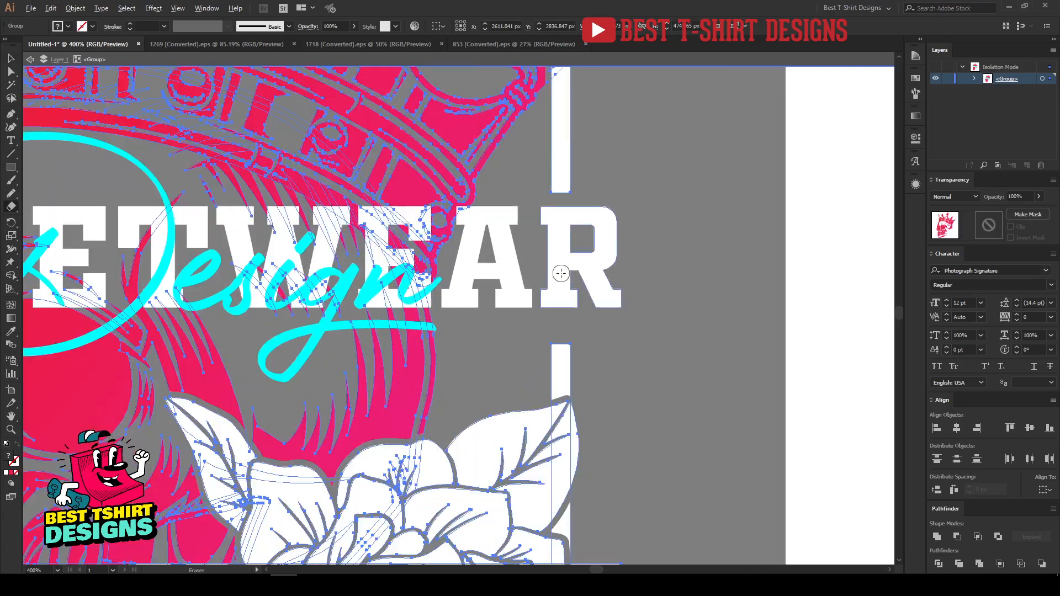
scroll(704, 280, down, 2)
scroll(231, 269, up, 1)
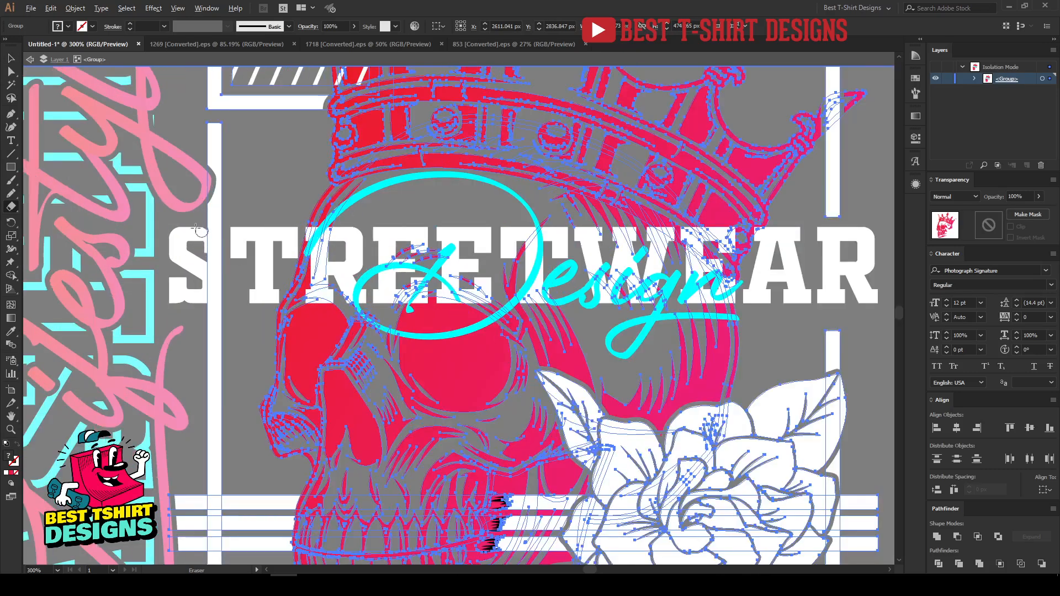
mouse_move(175, 213)
mouse_down()
mouse_move(223, 264)
mouse_move(241, 319)
mouse_up()
key(v)
scroll(216, 331, up, 1)
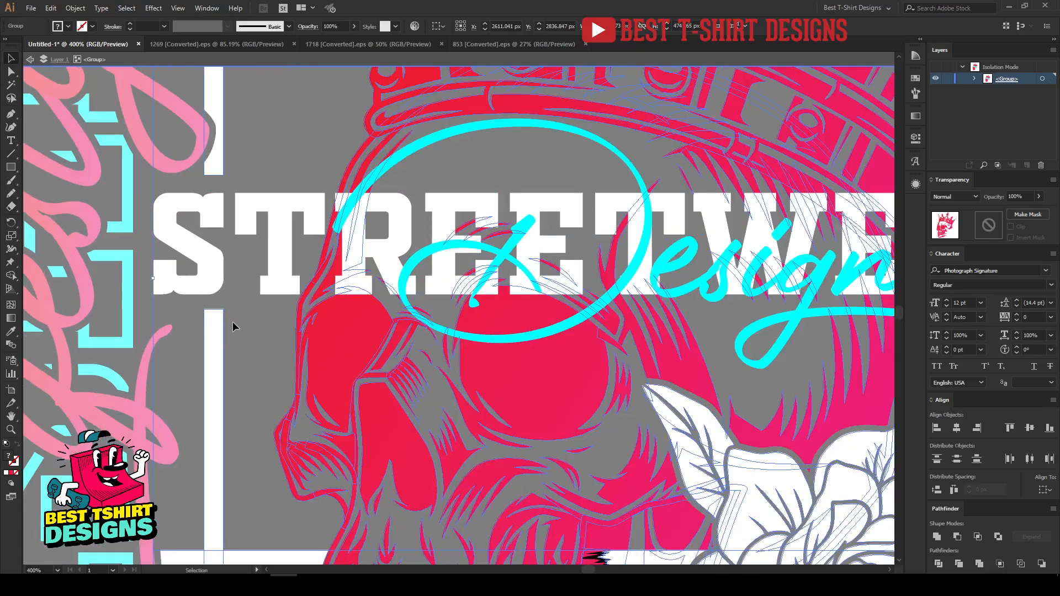
click(236, 327)
Raise the upper ends of the frame's lower side bars to leave a narrow gap beneath the middle STREETWEAR lettering.
key(space)
drag(869, 305, 572, 292)
key(a)
click(748, 318)
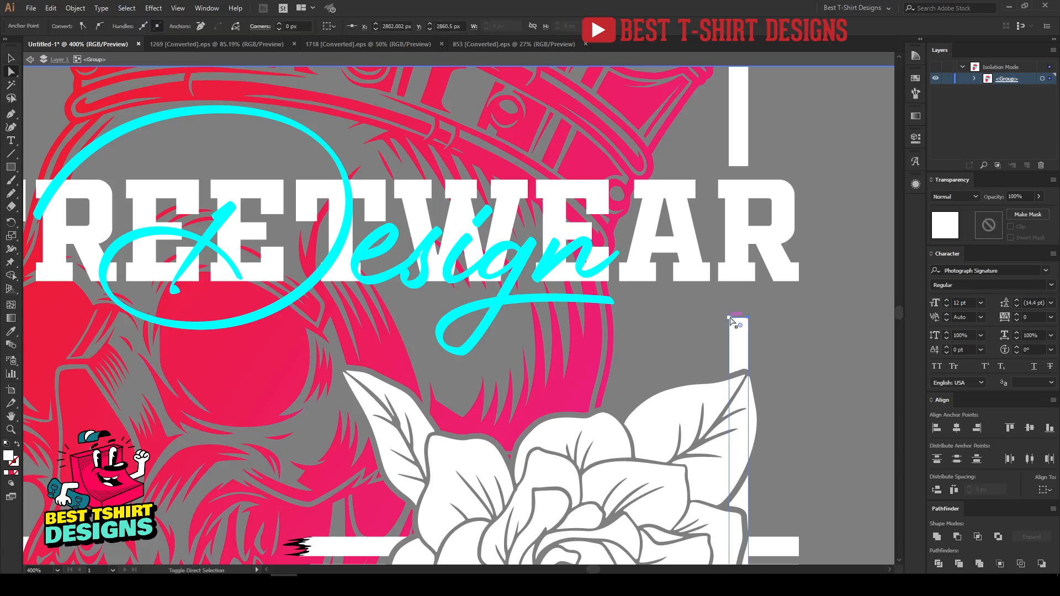
key(shift+Up)
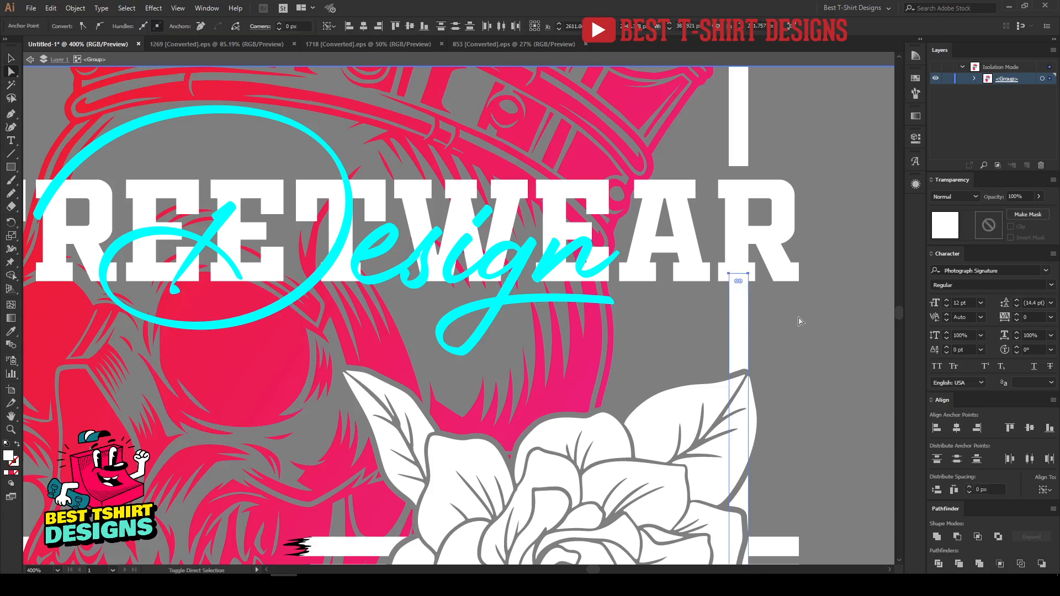
key(Down)
key(Down)
key(Down)
key(Down)
key(Down)
key(Down)
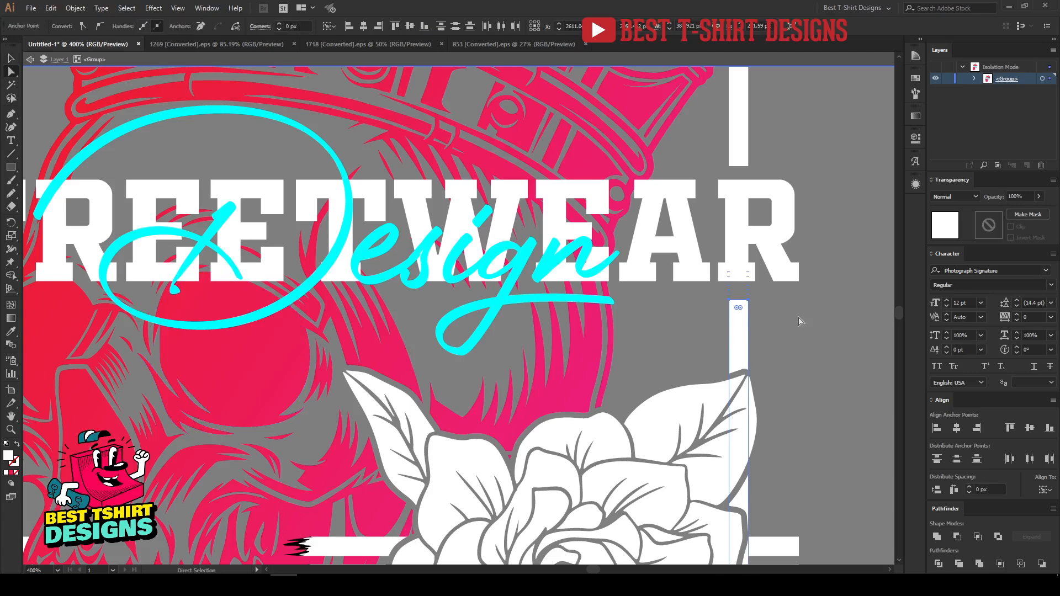
click(798, 319)
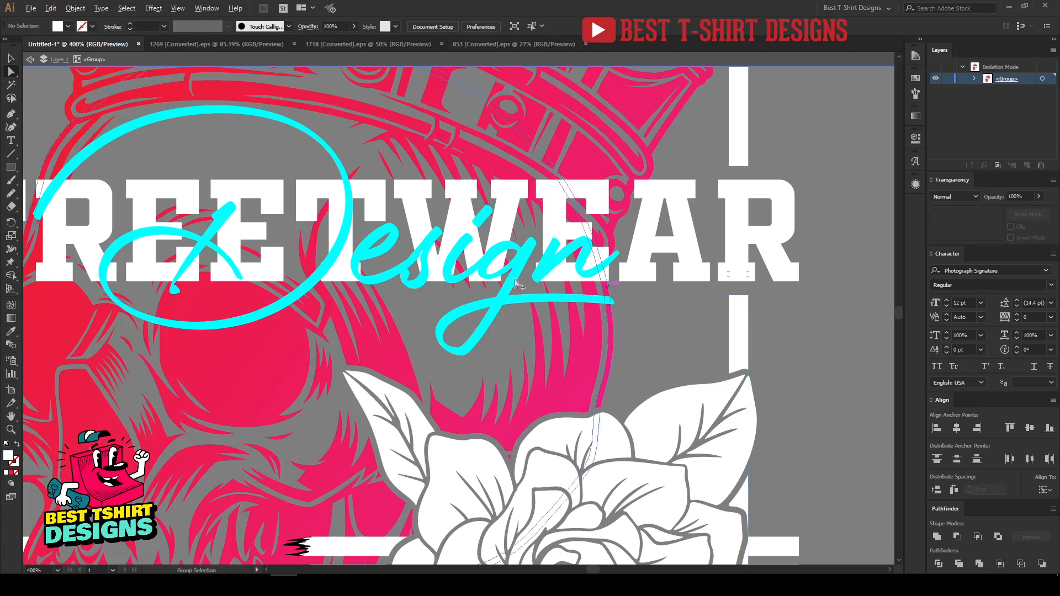
scroll(499, 276, down, 2)
scroll(681, 325, down, 1)
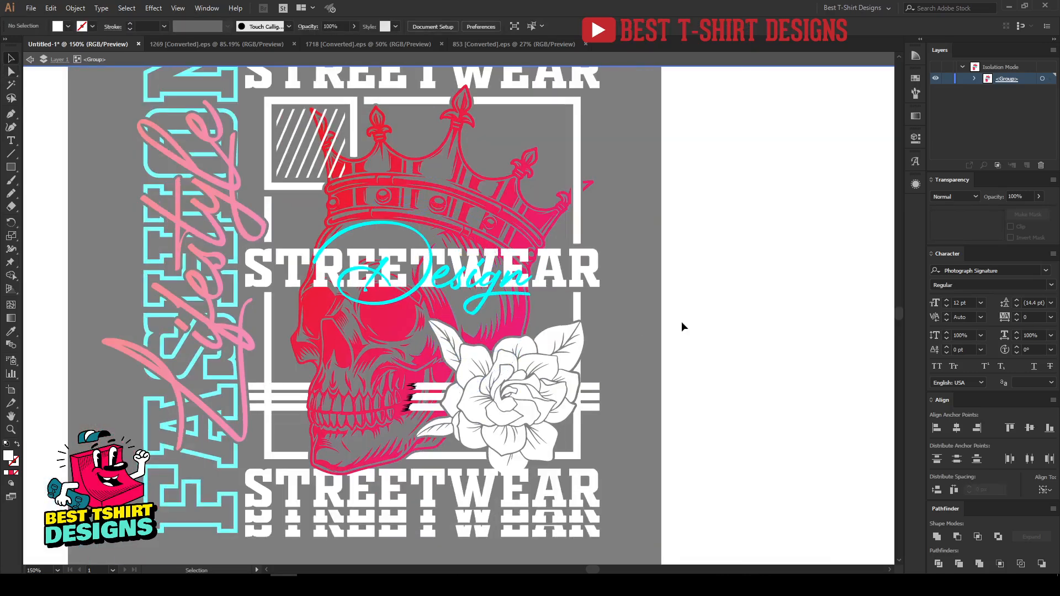
Exit isolation, hide the black background rectangle to check the artwork and the stripes' jagged ends for remaining black areas, and show it again.
double_click(681, 326)
scroll(681, 326, down, 4)
scroll(620, 387, up, 4)
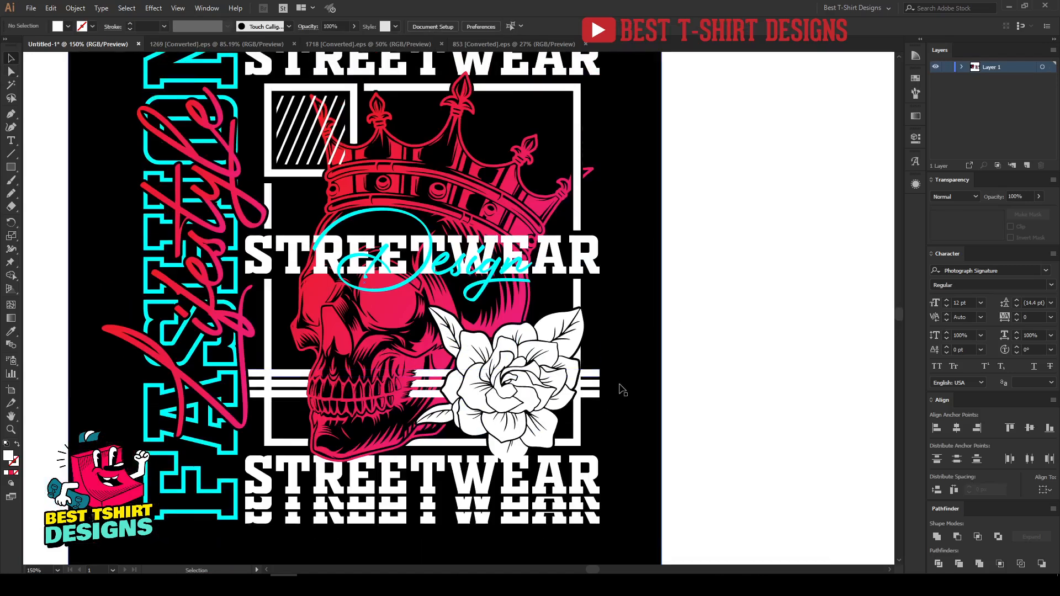
scroll(494, 354, down, 1)
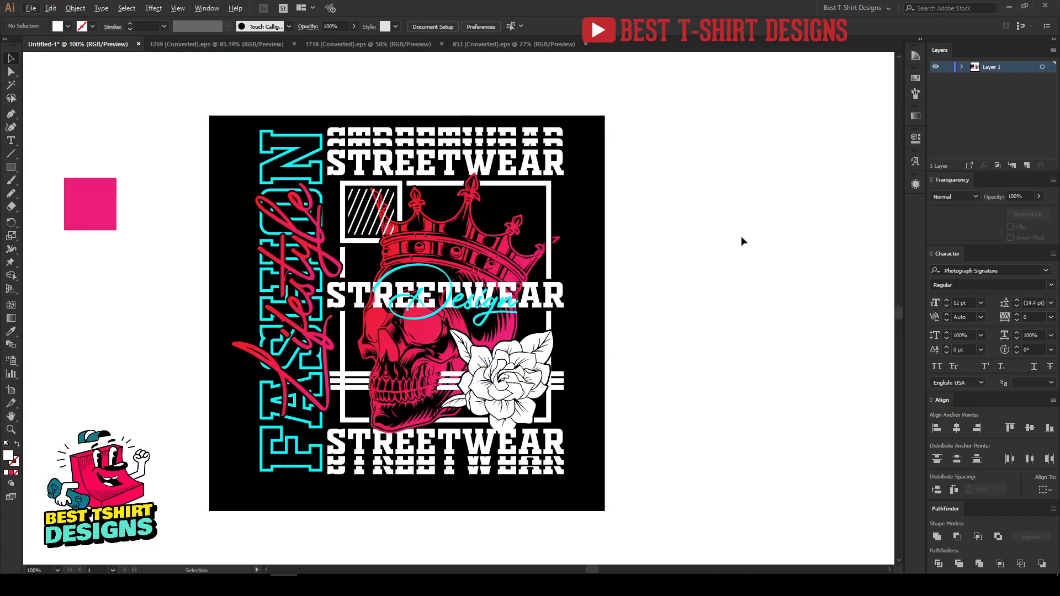
click(961, 67)
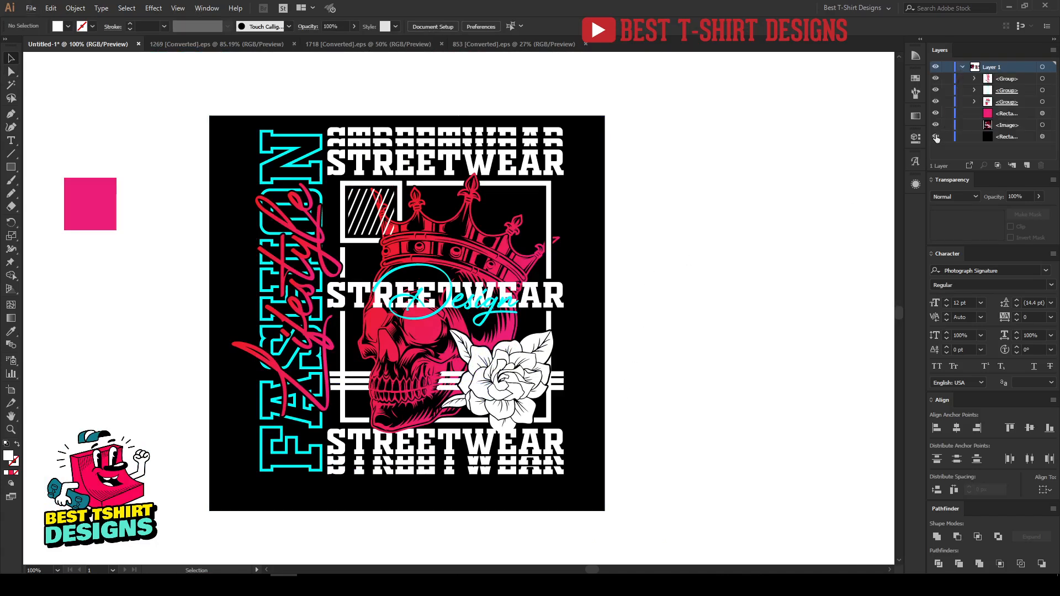
click(936, 137)
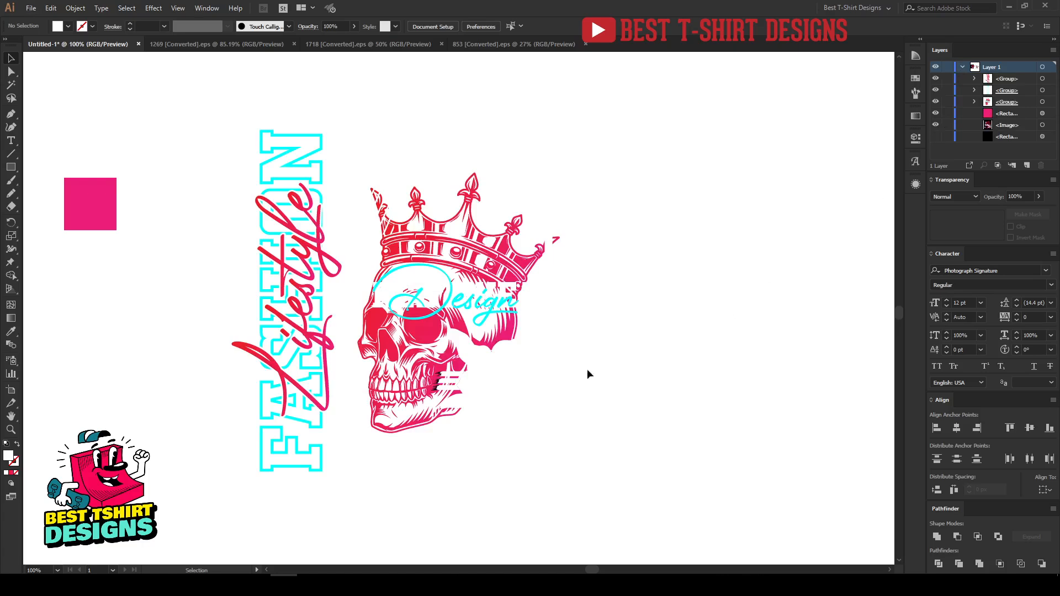
scroll(434, 380, up, 5)
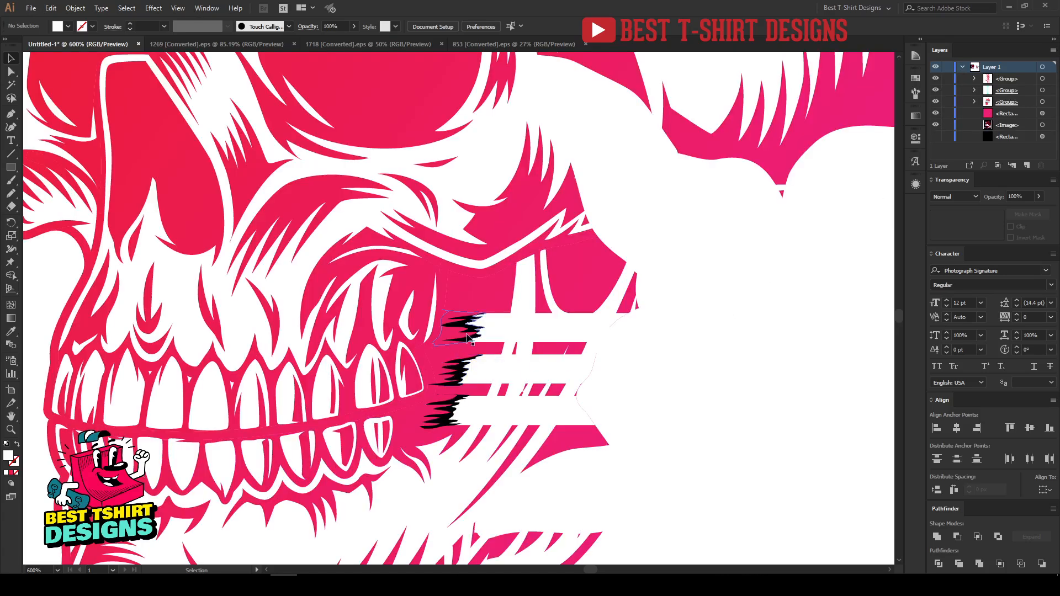
click(936, 138)
Isolate the nested group with the three black jagged shapes at the white stripes' torn ends beside the jaw, and cut all three shapes.
scroll(441, 407, up, 2)
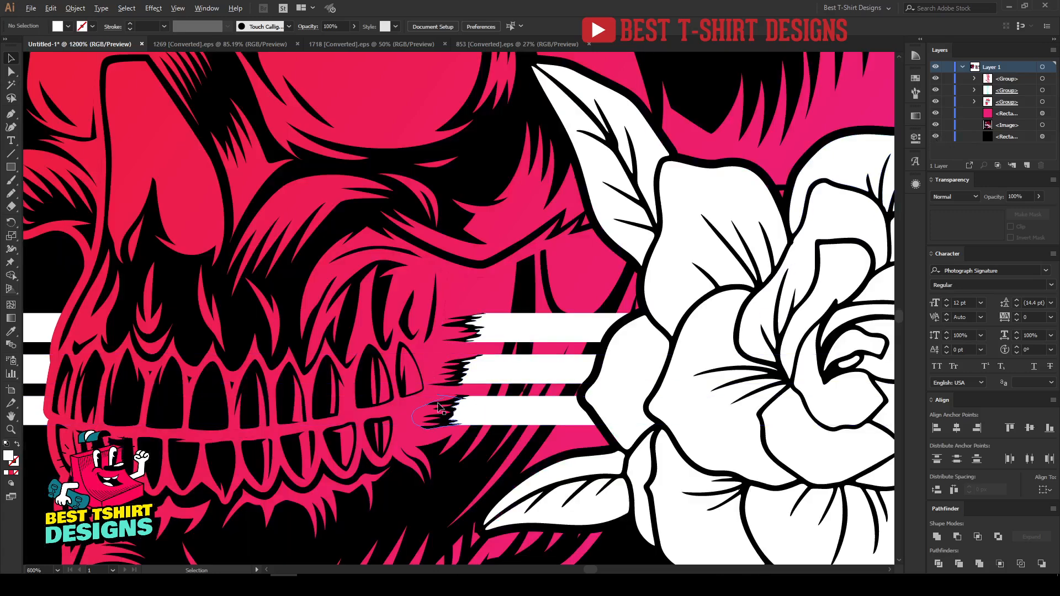
double_click(437, 407)
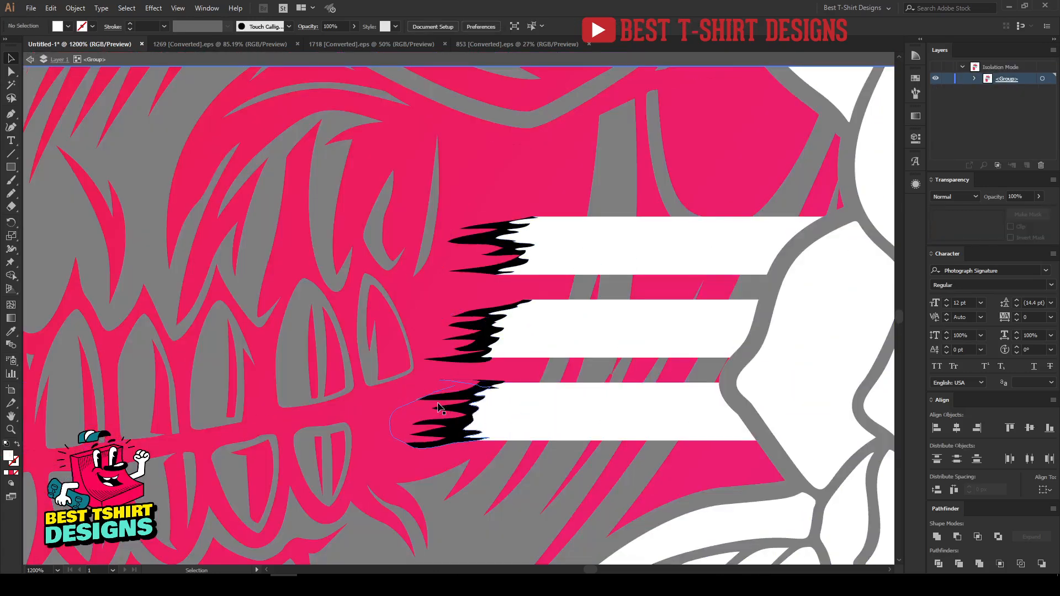
double_click(492, 405)
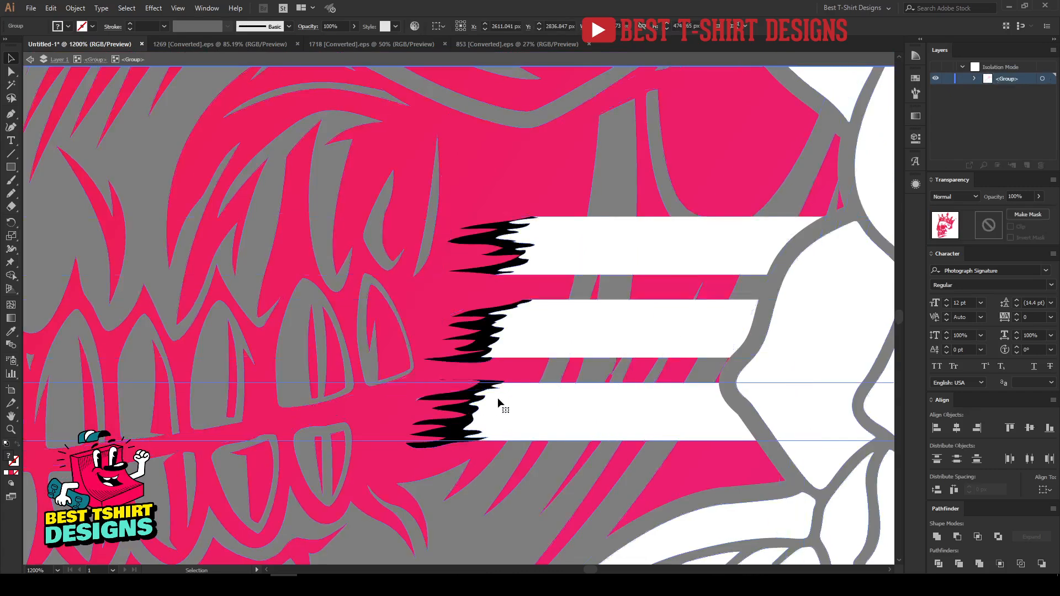
click(458, 407)
double_click(467, 407)
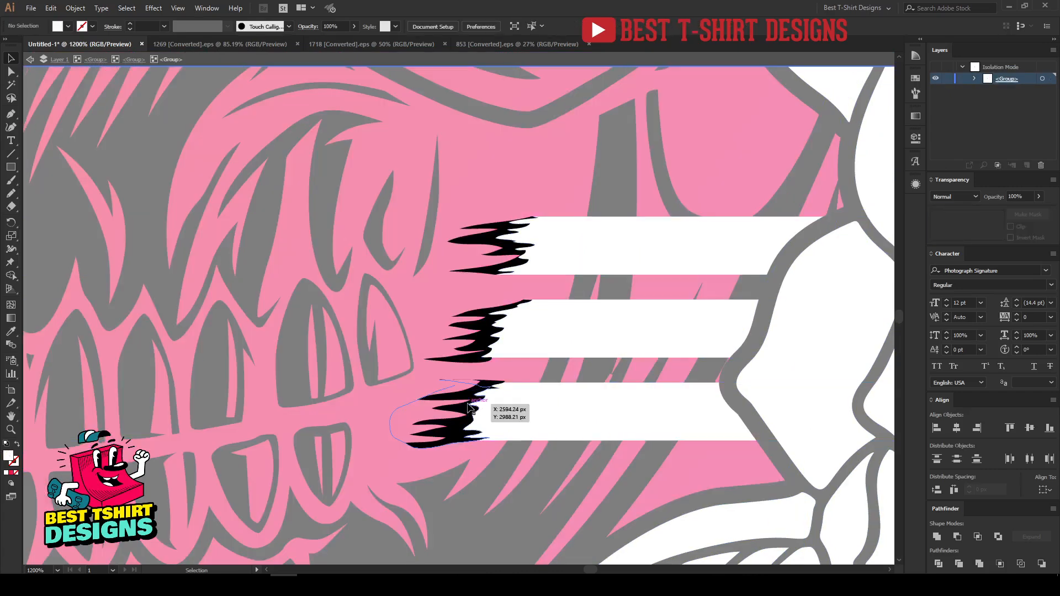
click(468, 407)
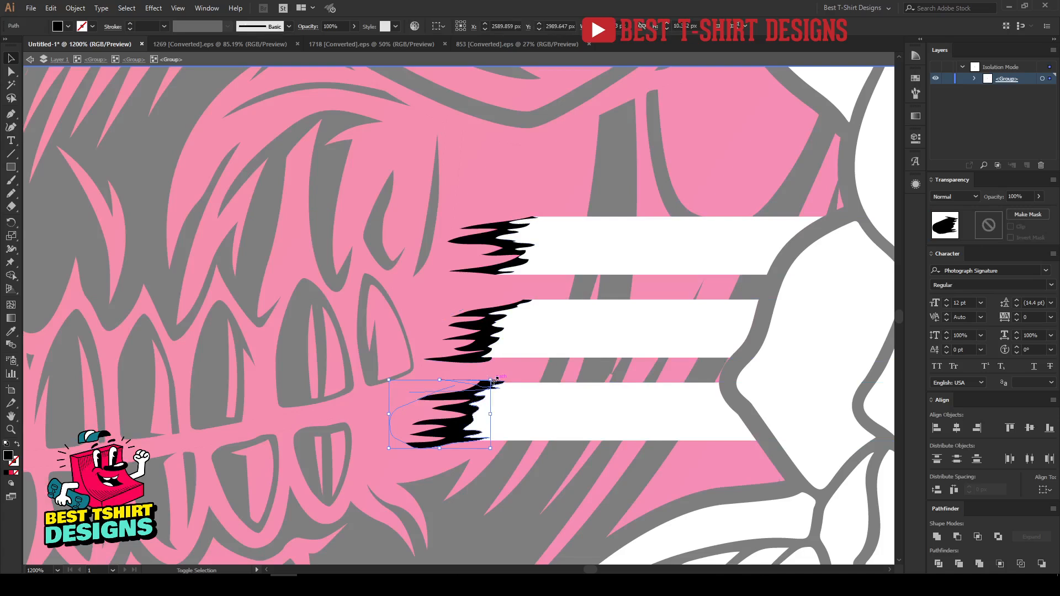
key(ctrl+a)
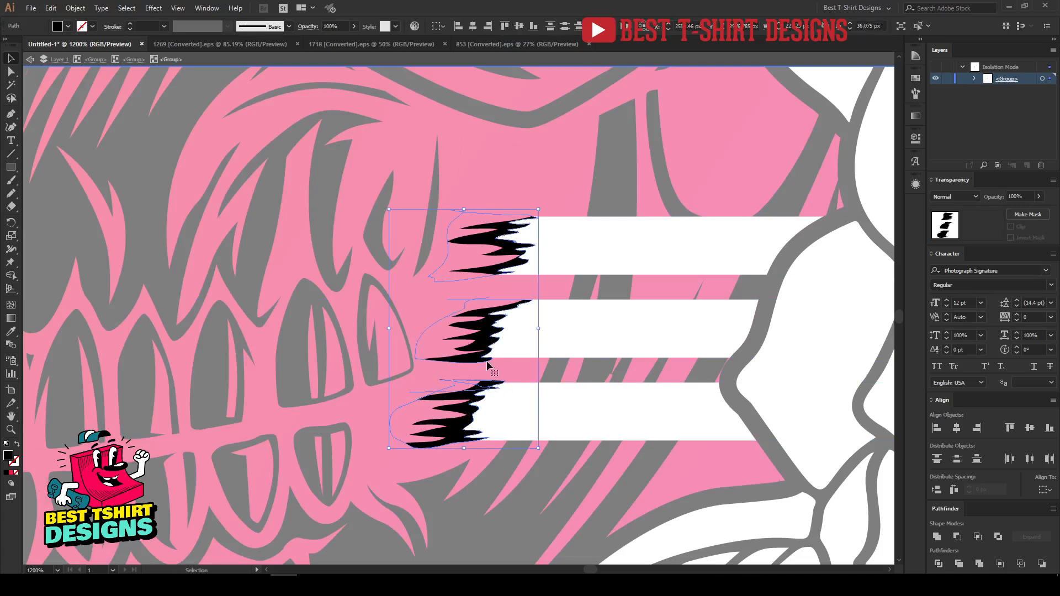
key(ctrl+minus)
key(a)
key(Delete)
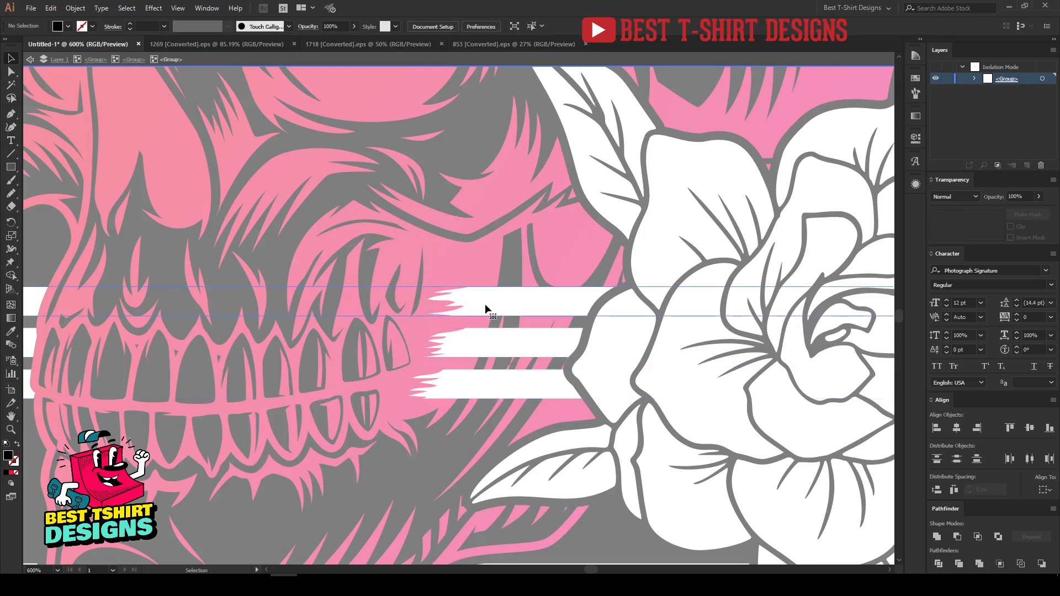
Paste the three jagged shapes in place into the opacity mask of the white stripes group and return to editing the artwork.
click(486, 308)
key(ctrl+minus)
key(ctrl+minus)
key(ctrl+minus)
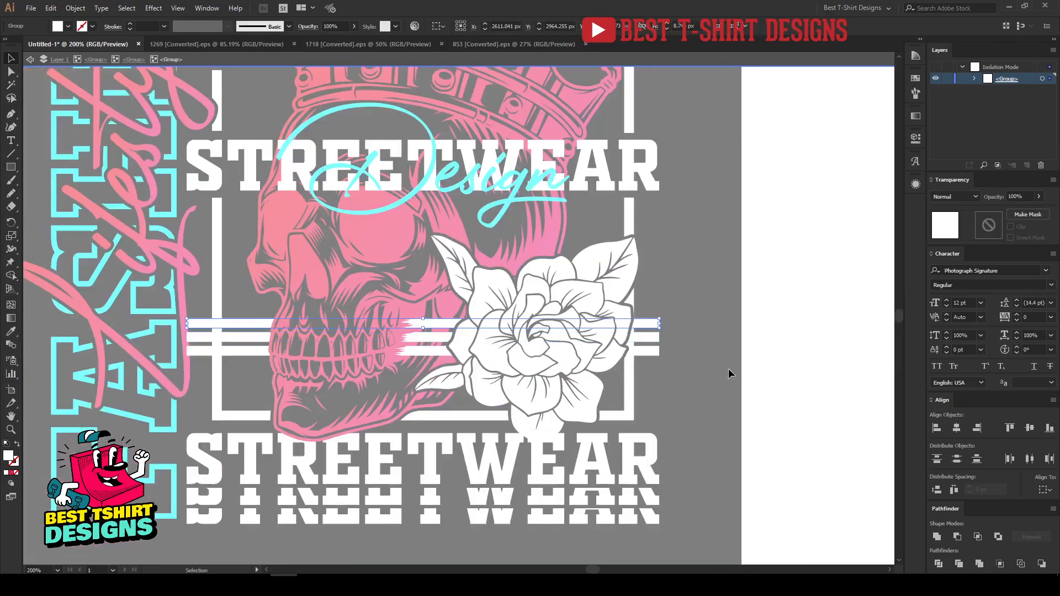
double_click(745, 372)
click(645, 339)
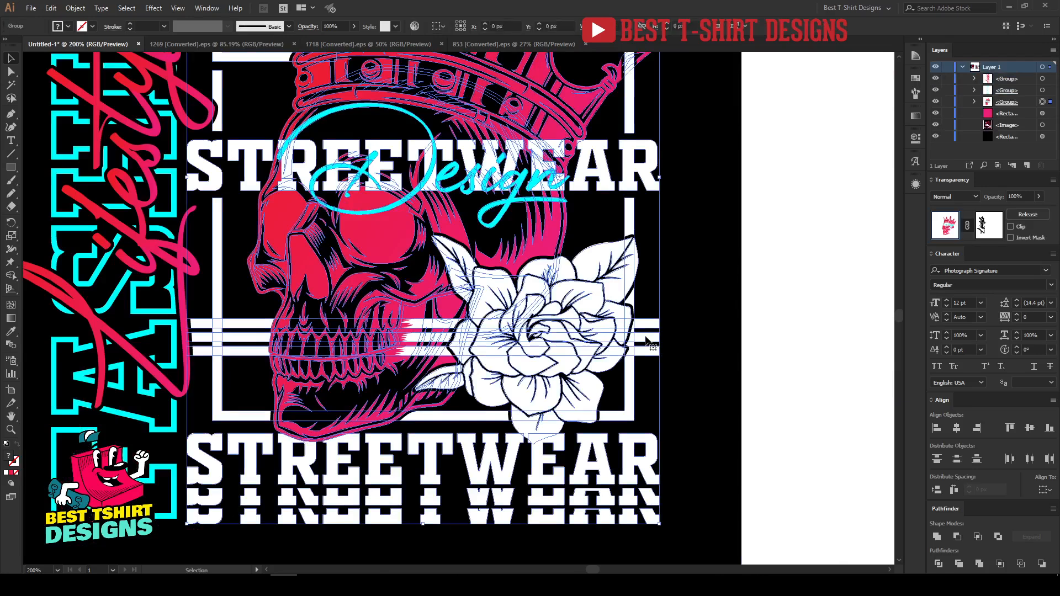
double_click(646, 339)
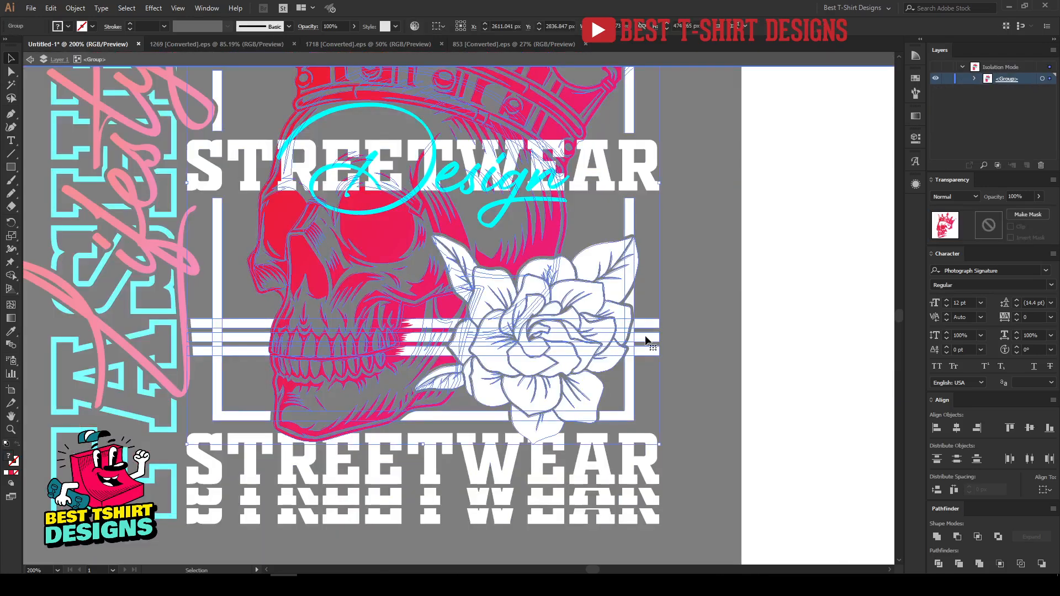
click(644, 336)
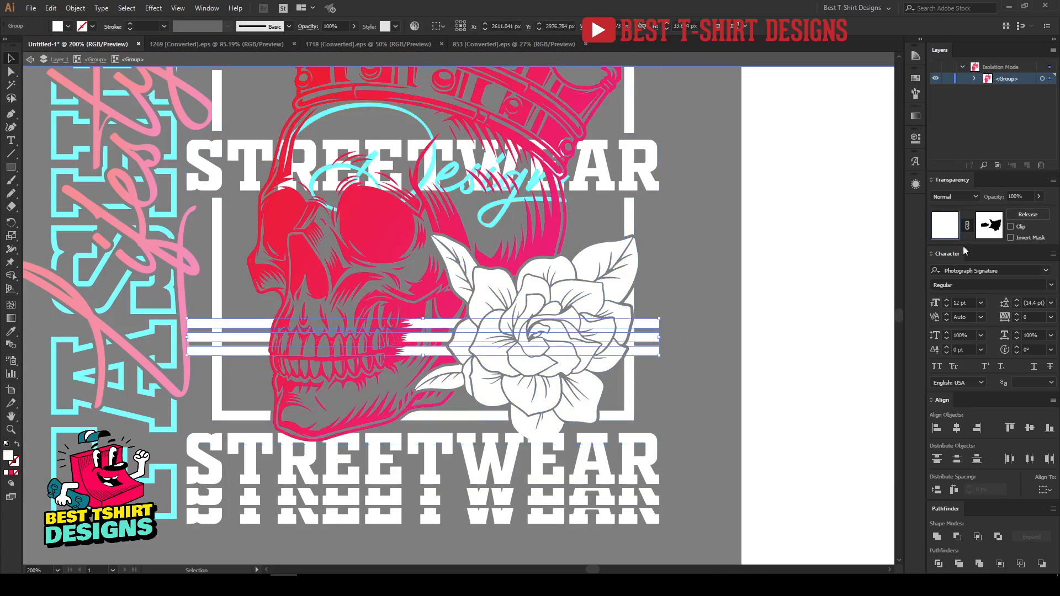
click(986, 225)
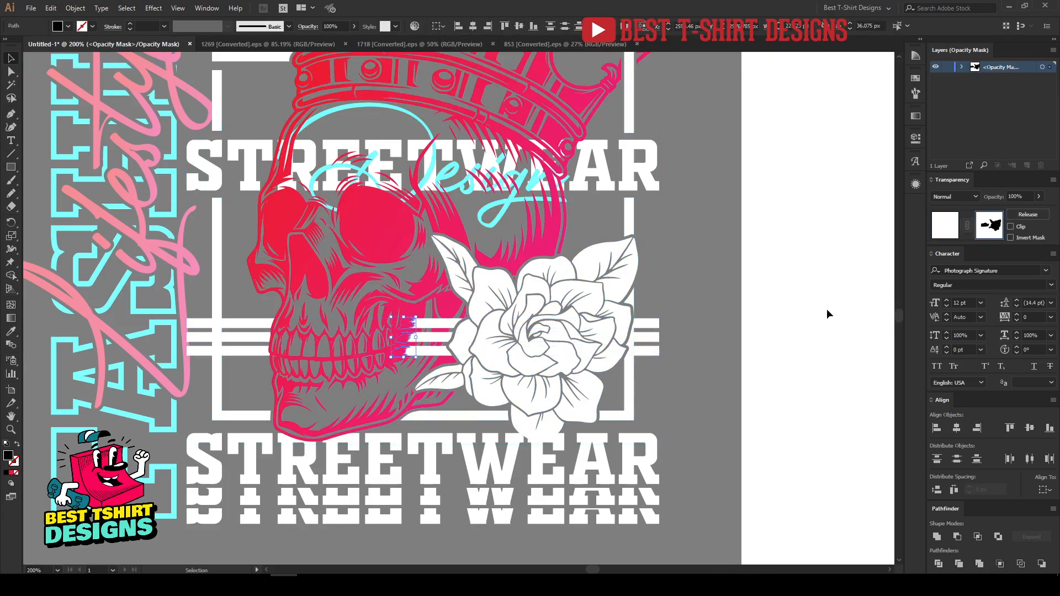
click(941, 234)
click(760, 387)
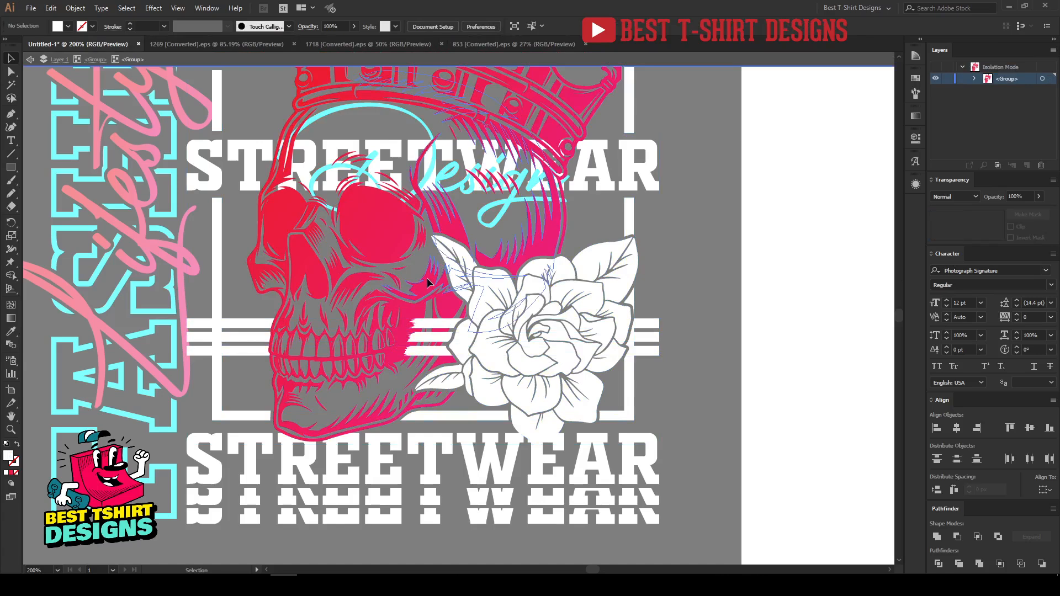
Try pasting the jagged shapes into the skull's opacity mask, and return to editing the artwork.
click(426, 277)
click(989, 225)
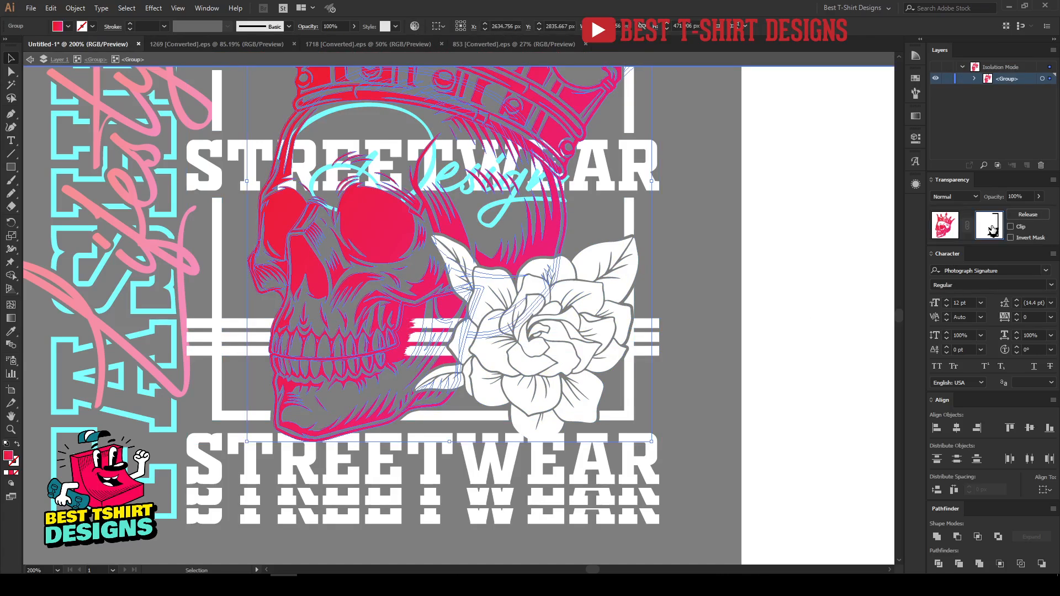
key(ctrl+a)
click(770, 354)
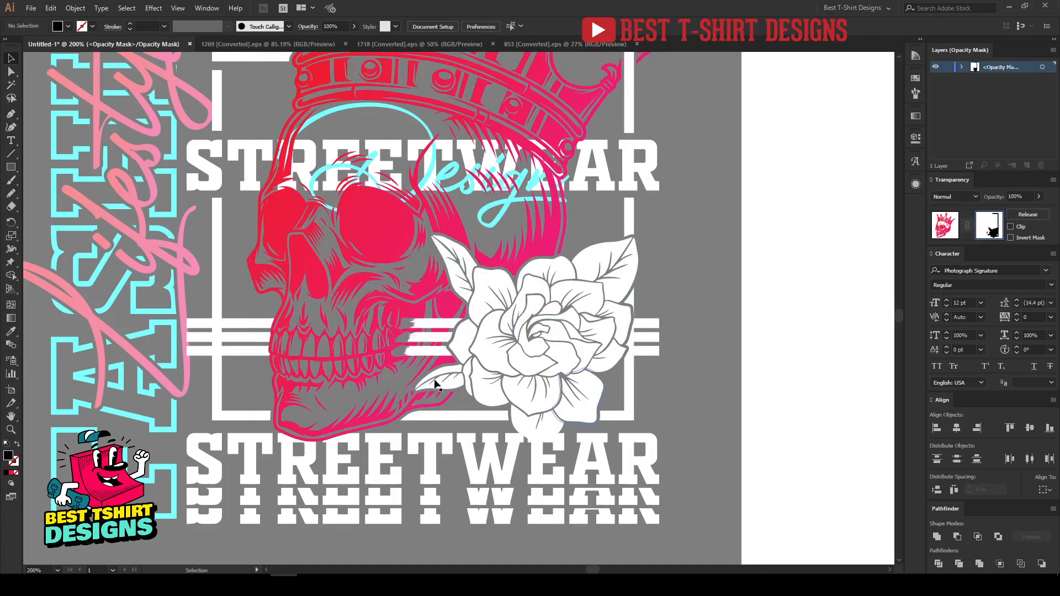
scroll(412, 344, up, 3)
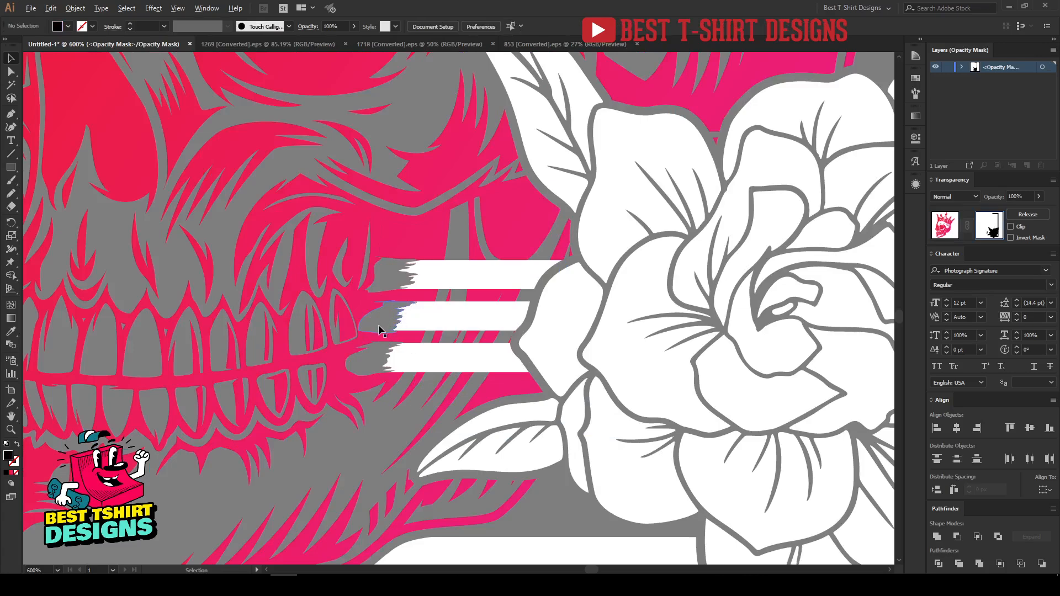
scroll(379, 327, down, 3)
click(951, 232)
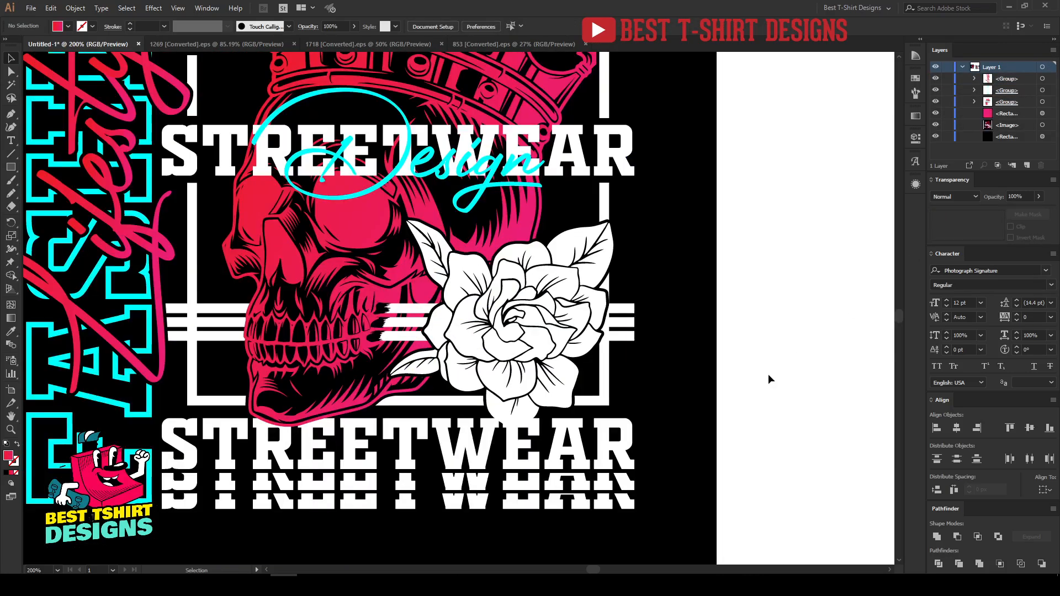
Examine the torn stripe ends against the skull's jaw and check the overall composition.
key(ctrl+z)
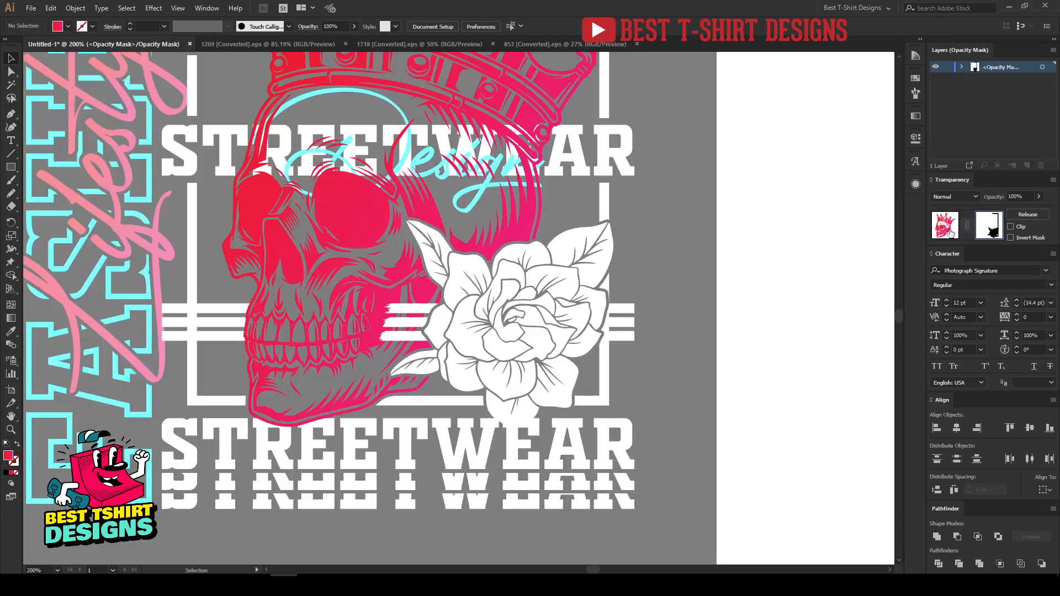
key(ctrl+shift+z)
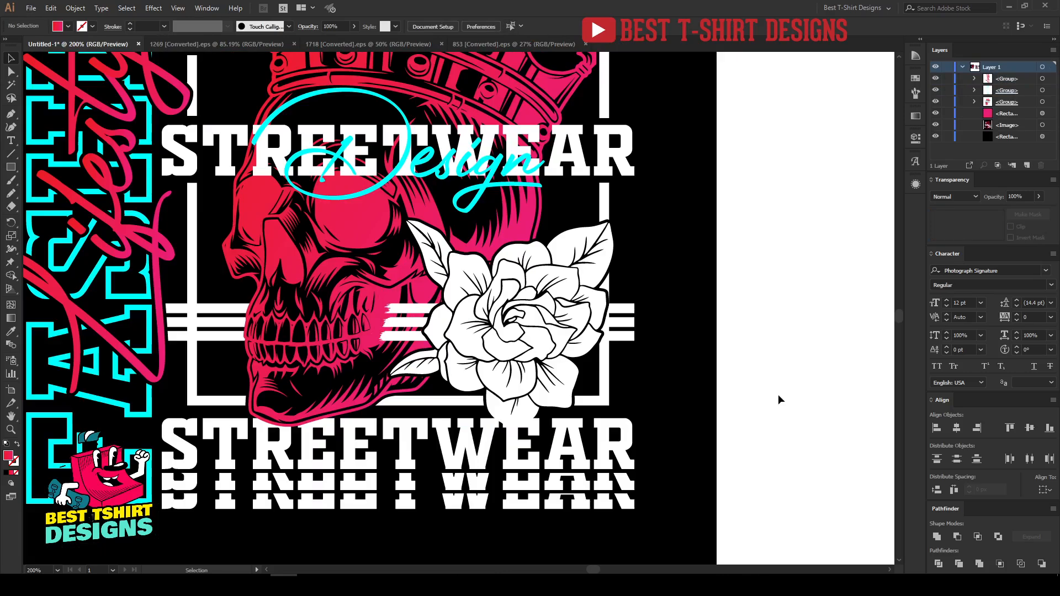
scroll(749, 395, down, 1)
scroll(503, 352, up, 3)
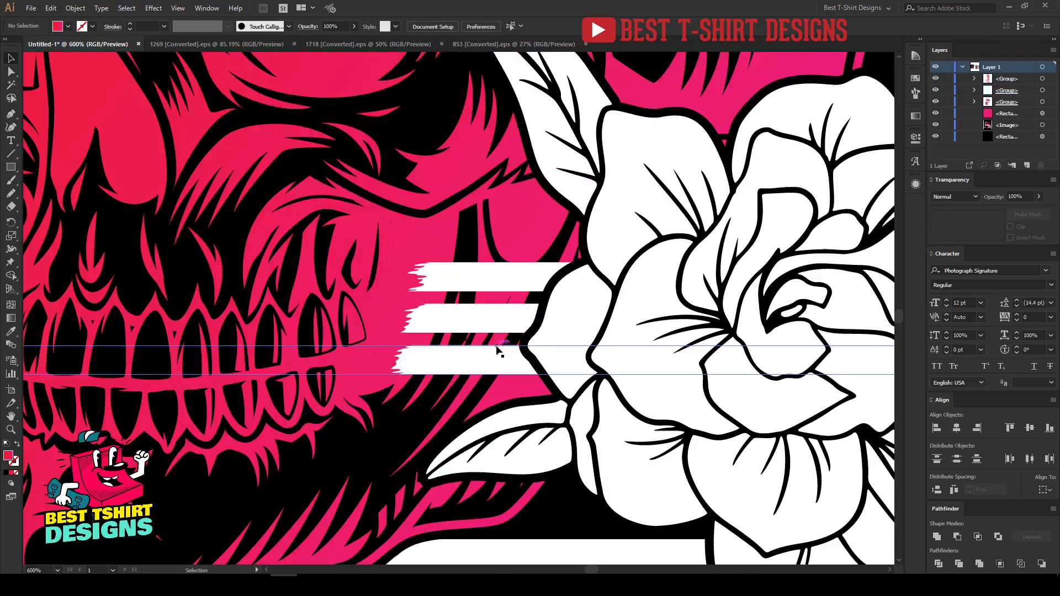
scroll(417, 331, down, 1)
scroll(417, 330, down, 1)
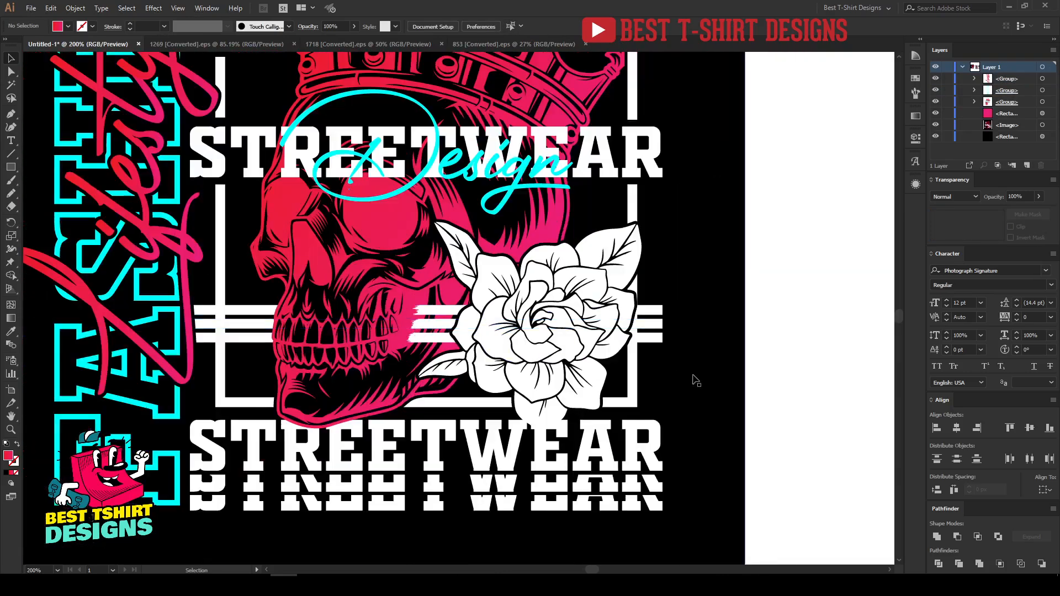
scroll(496, 366, down, 1)
scroll(724, 389, up, 1)
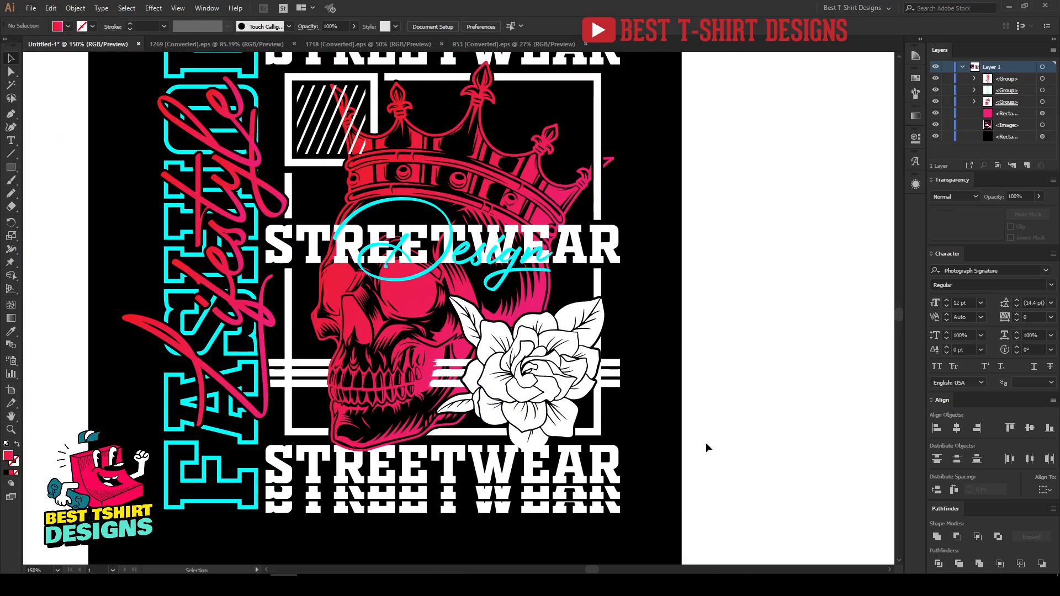
Isolate the rose and recolour its petals and the upper half of the upper-right leaf with the cyan sampled from the Design script.
scroll(587, 411, up, 2)
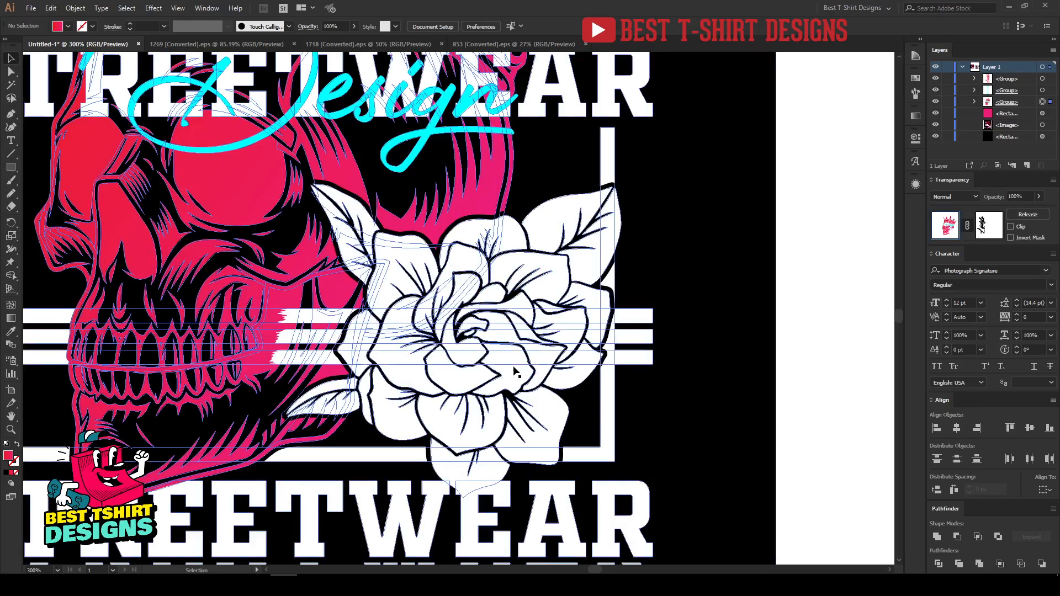
double_click(513, 366)
double_click(512, 365)
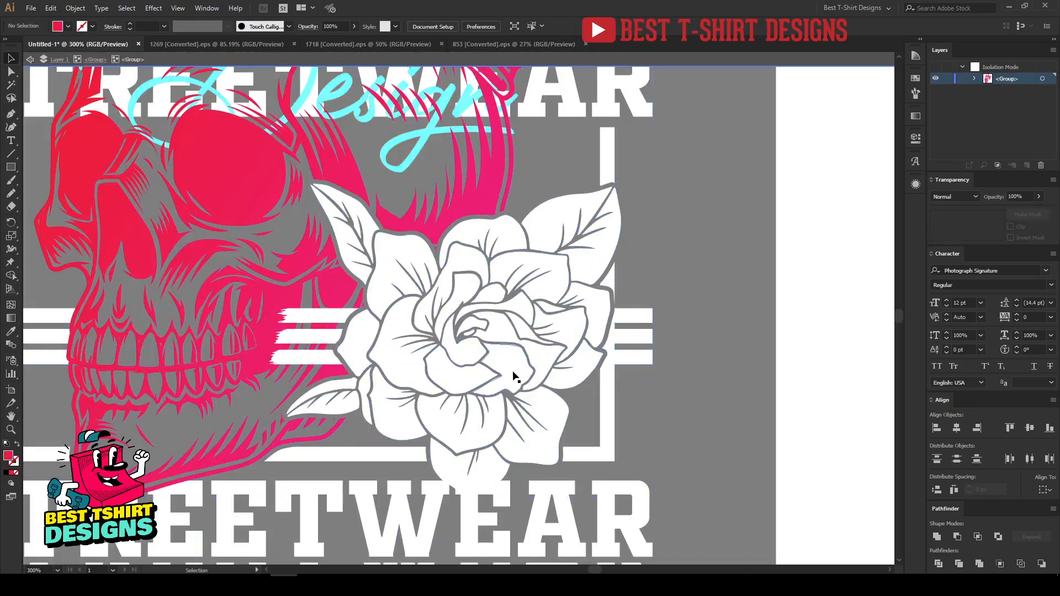
double_click(512, 371)
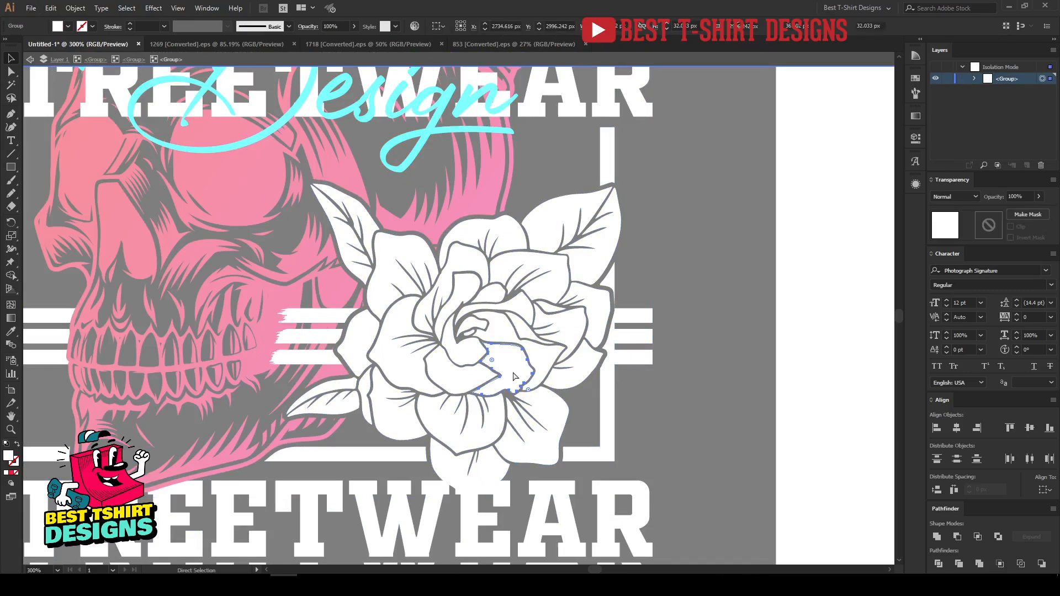
click(548, 361)
shift+click(595, 268)
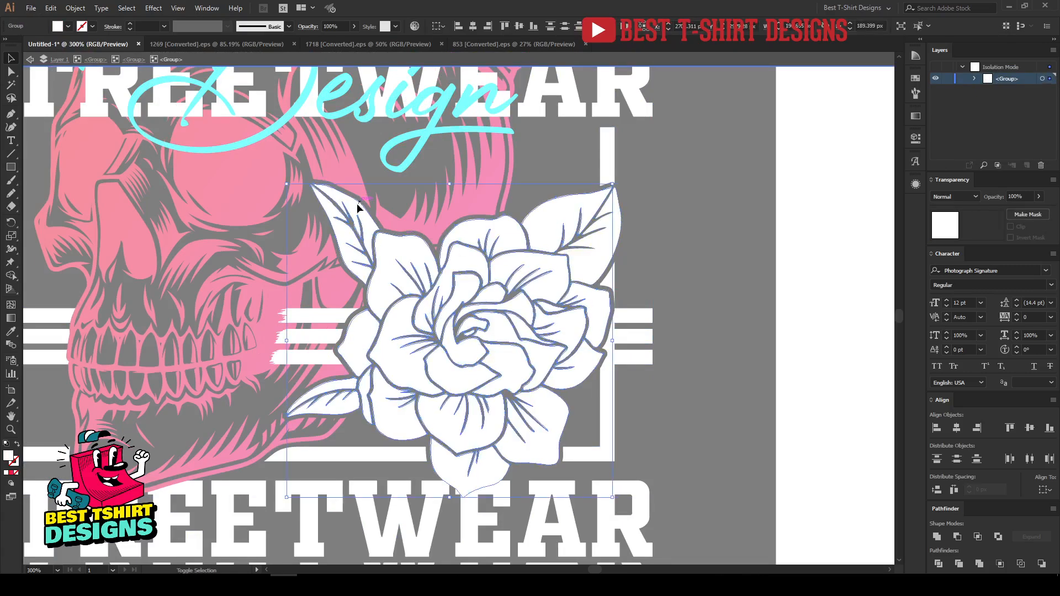
shift+click(347, 243)
shift+click(335, 389)
shift+click(335, 389)
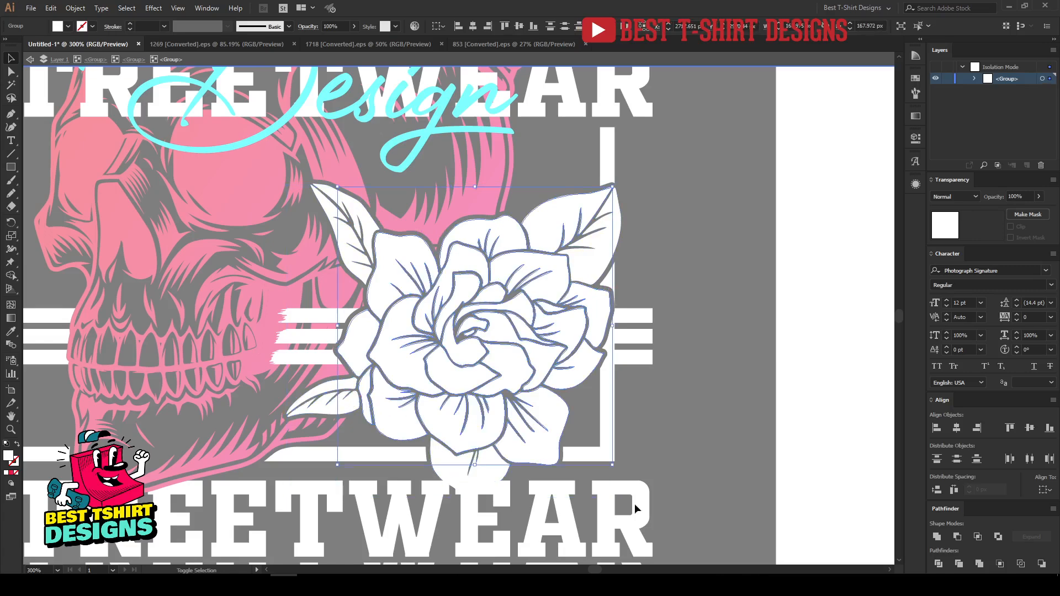
scroll(667, 476, down, 1)
key(i)
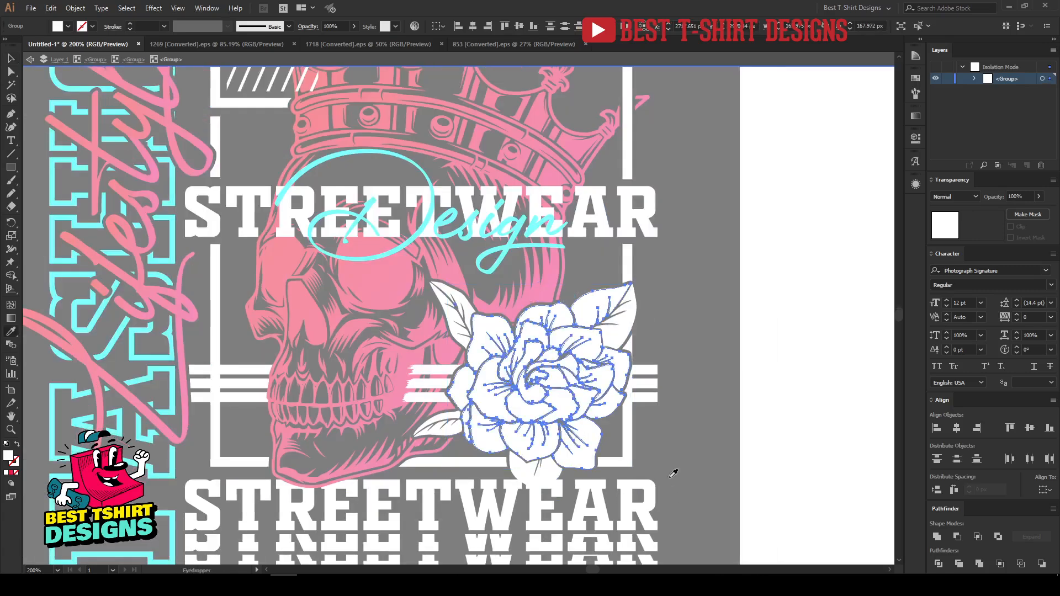
click(366, 259)
key(v)
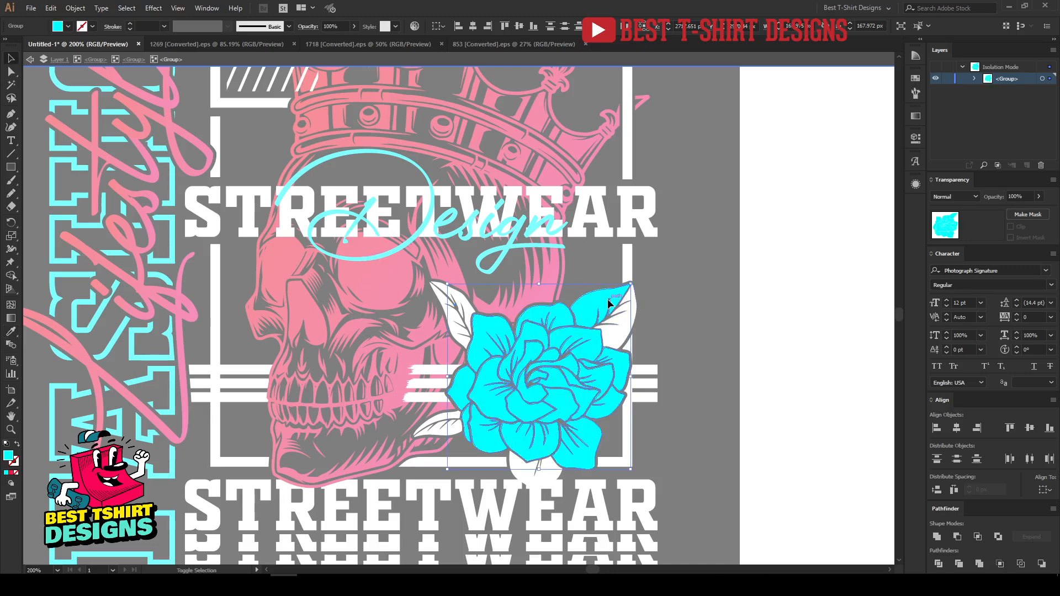
click(782, 333)
scroll(648, 424, up, 1)
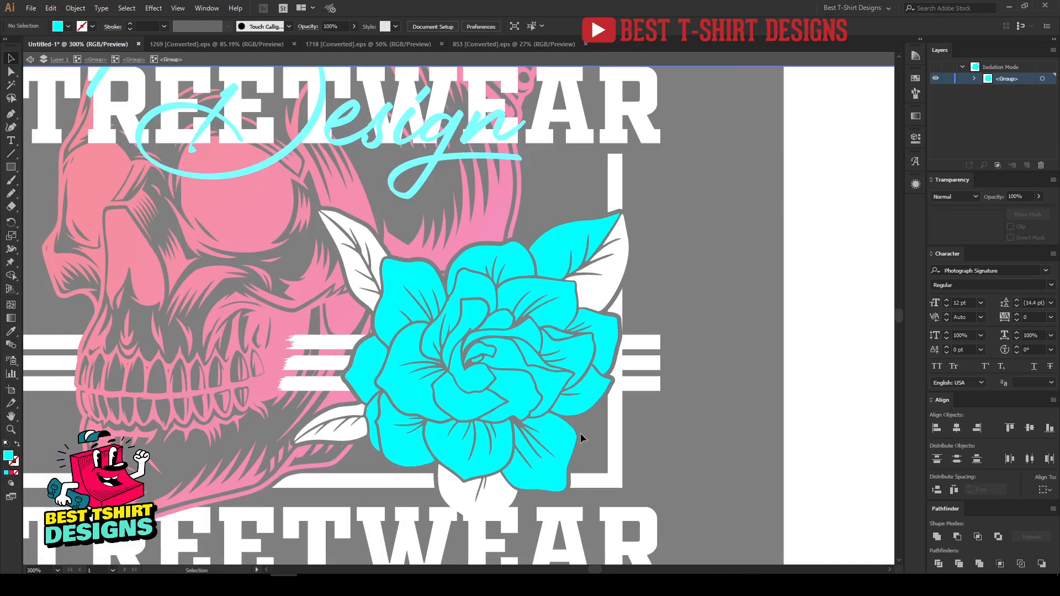
Return the upper half of the rose's upper-right leaf to white and leave isolation mode.
click(579, 237)
key(i)
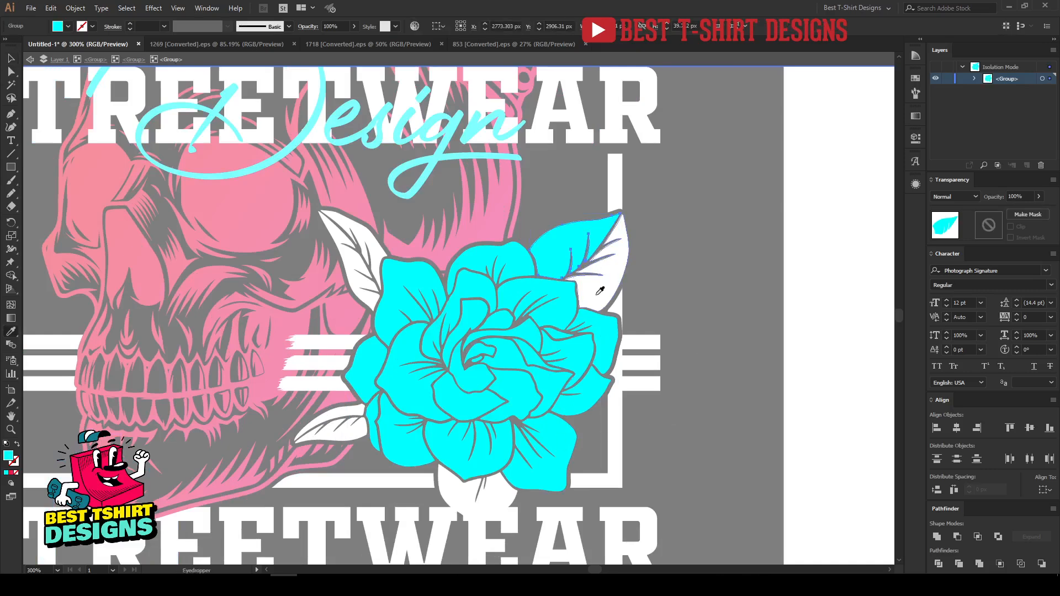
key(ctrl+z)
key(v)
click(709, 307)
scroll(525, 309, down, 2)
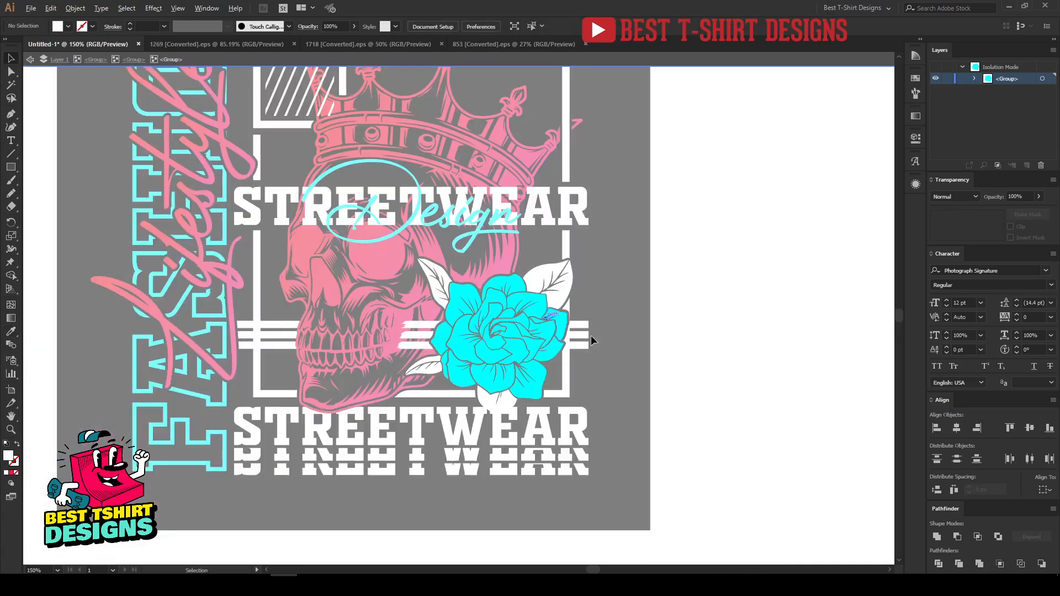
double_click(704, 363)
scroll(670, 393, down, 1)
scroll(670, 393, up, 1)
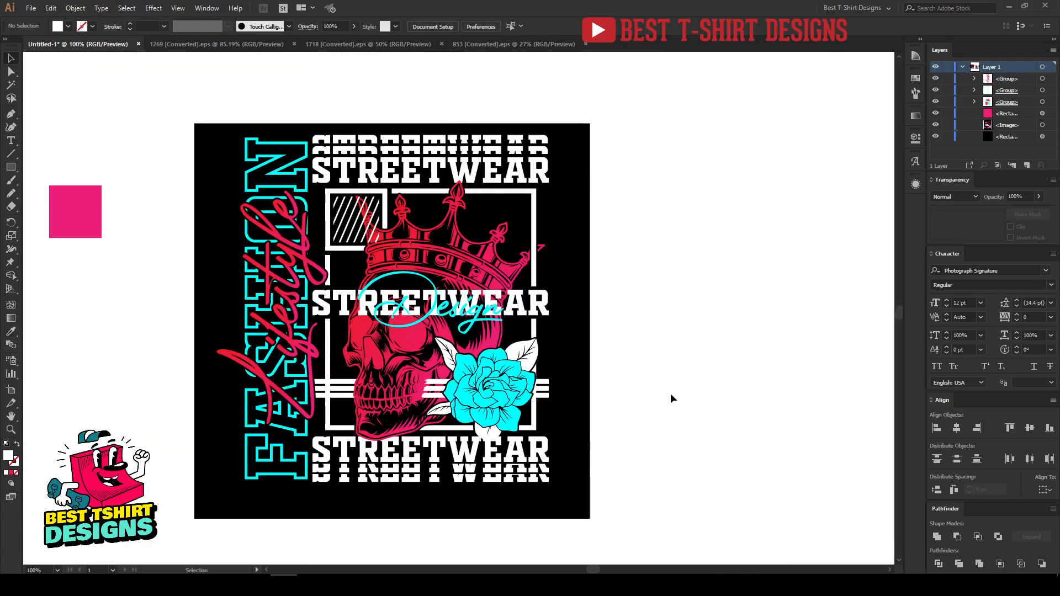
Enlarge the black background square from its centre to leave a wider margin around the artwork.
click(587, 390)
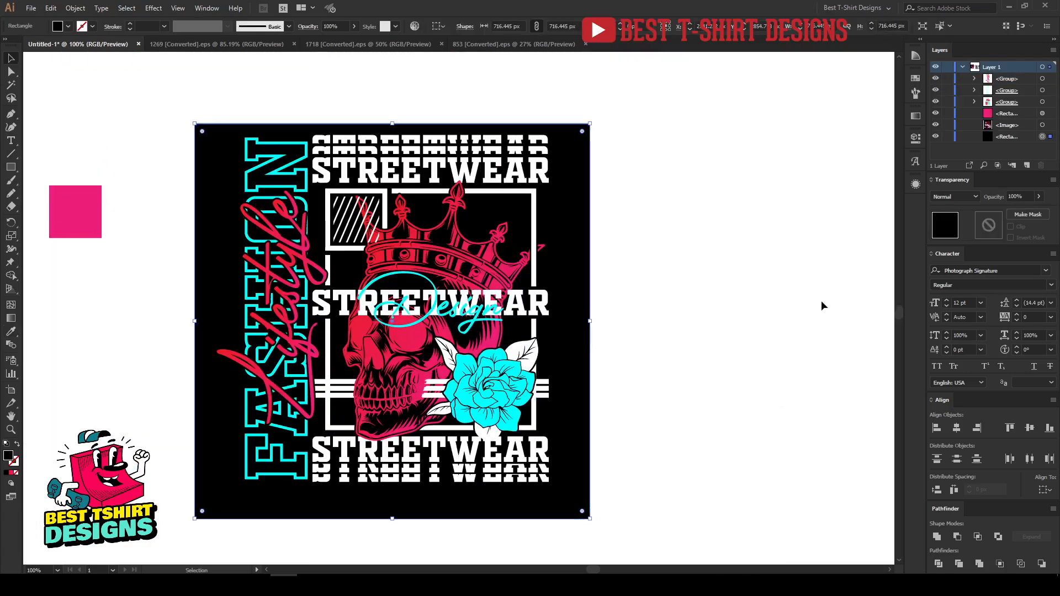
drag(590, 518, 659, 574)
click(716, 396)
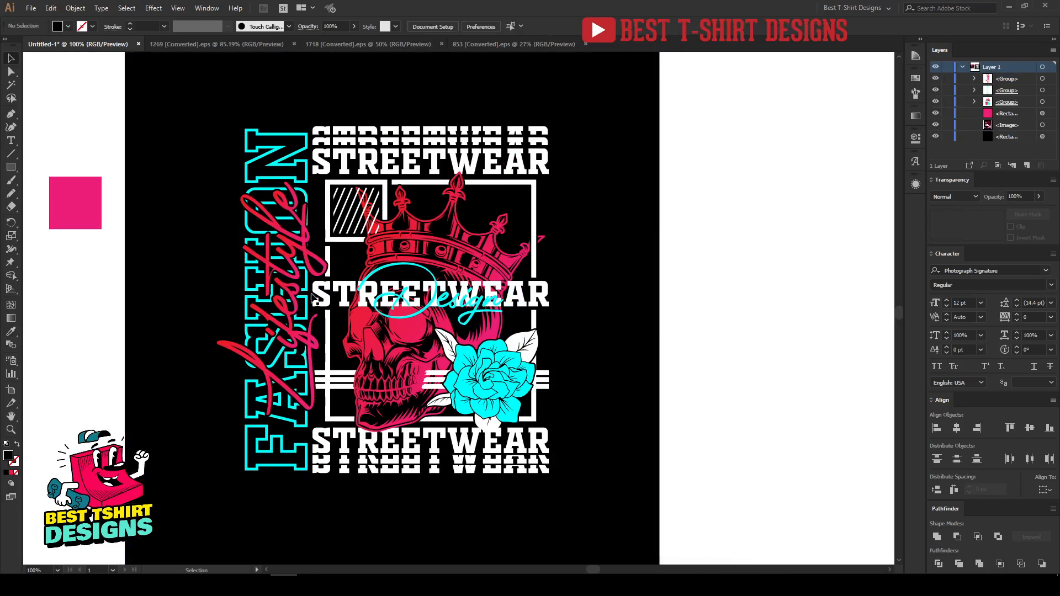
scroll(314, 299, up, 1)
scroll(490, 318, down, 1)
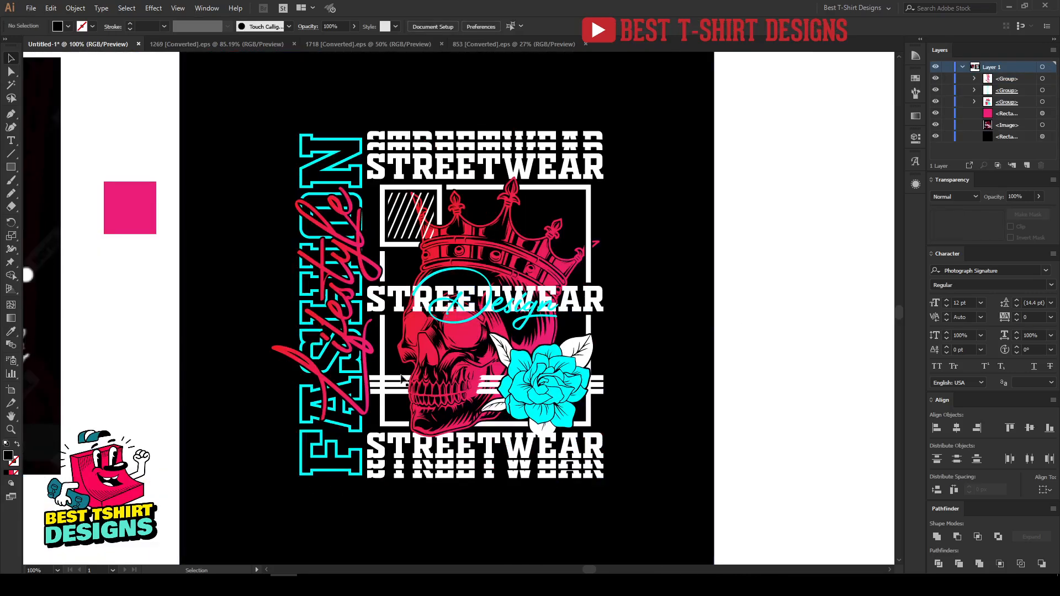
click(10, 430)
drag(272, 104, 635, 519)
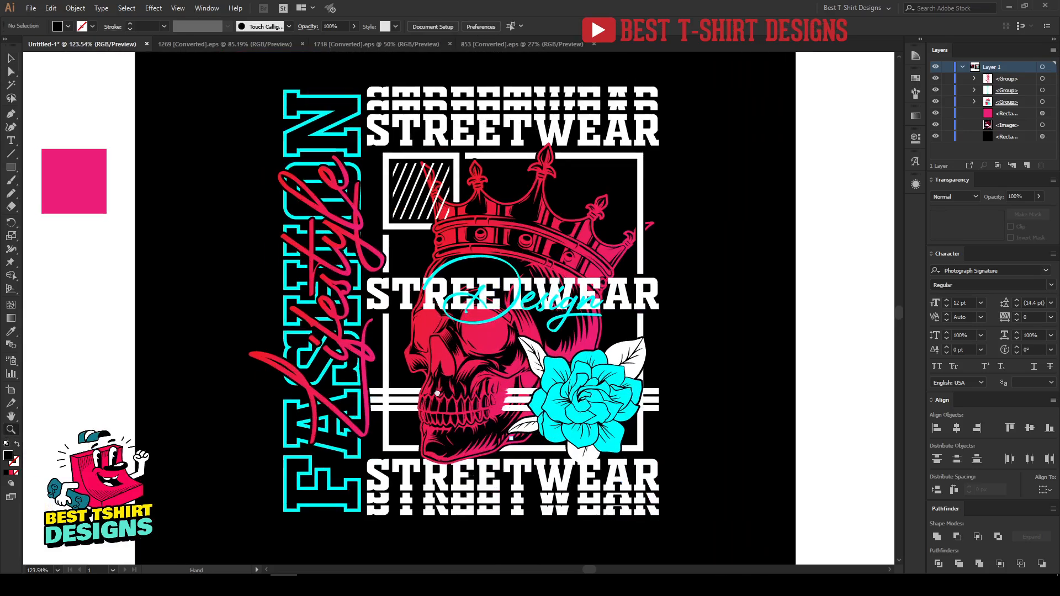
key(v)
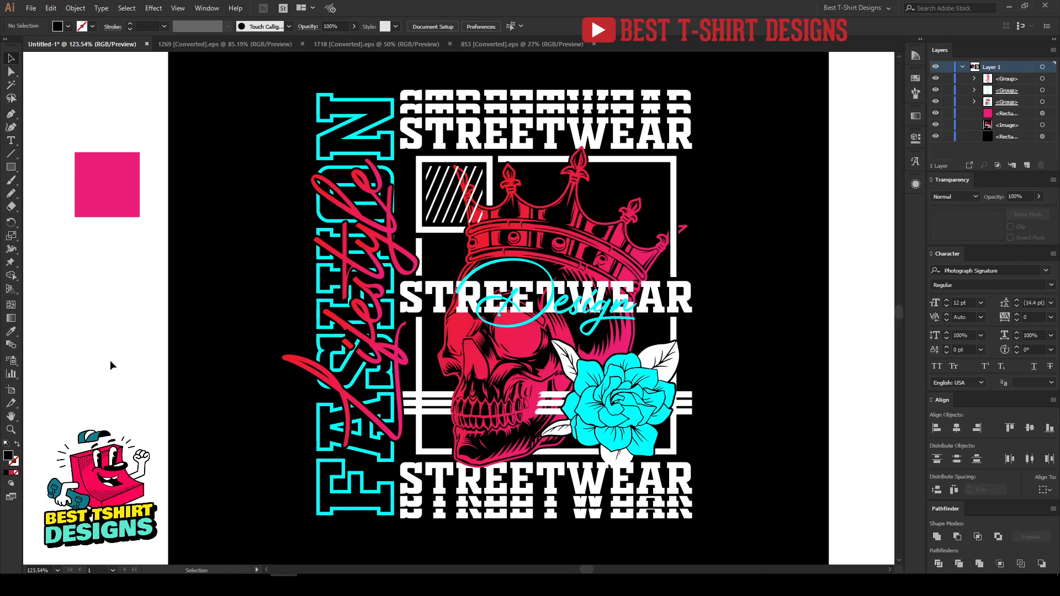
Copy the rose silhouette from the white stripes' opacity mask and return to editing the artwork.
double_click(675, 441)
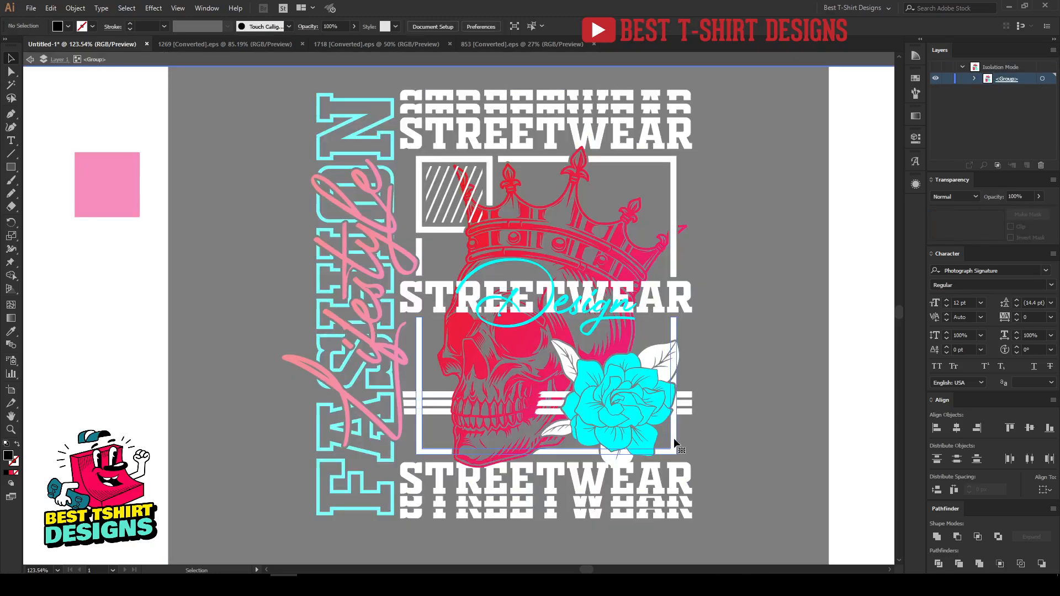
click(674, 439)
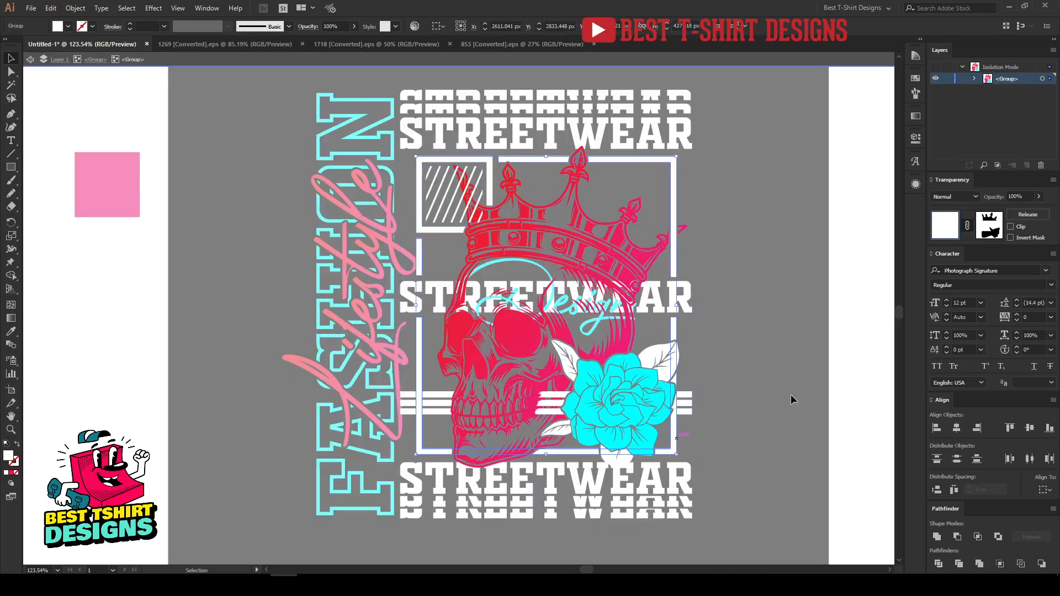
click(522, 411)
click(989, 225)
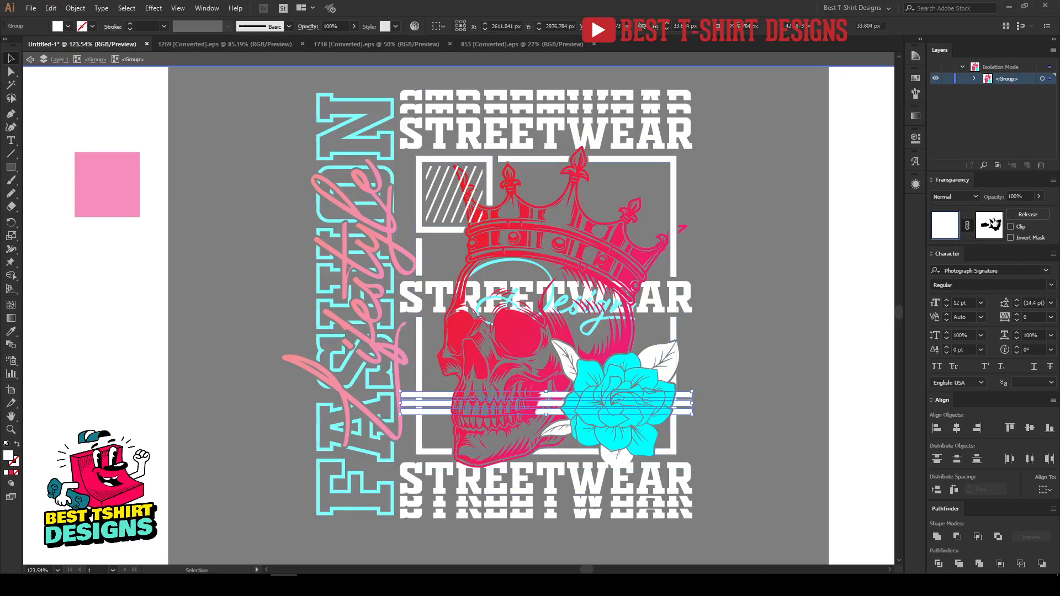
key(a)
key(ctrl+a)
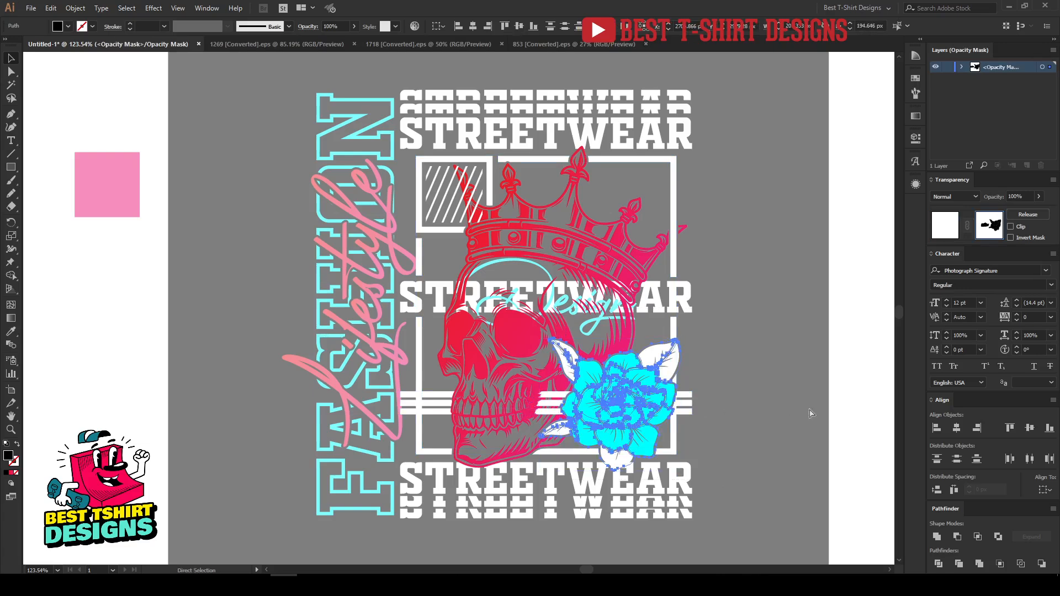
click(944, 222)
click(842, 362)
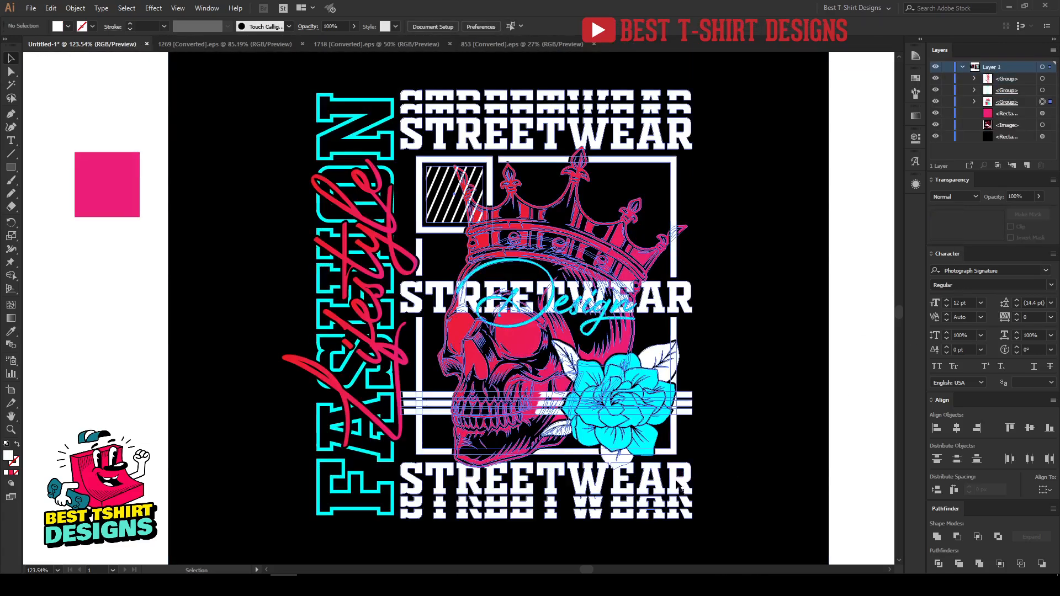
Give the solid STREETWEAR line below the skull an unclipped opacity mask, paste the rose silhouette in place, and return to the artwork.
double_click(681, 489)
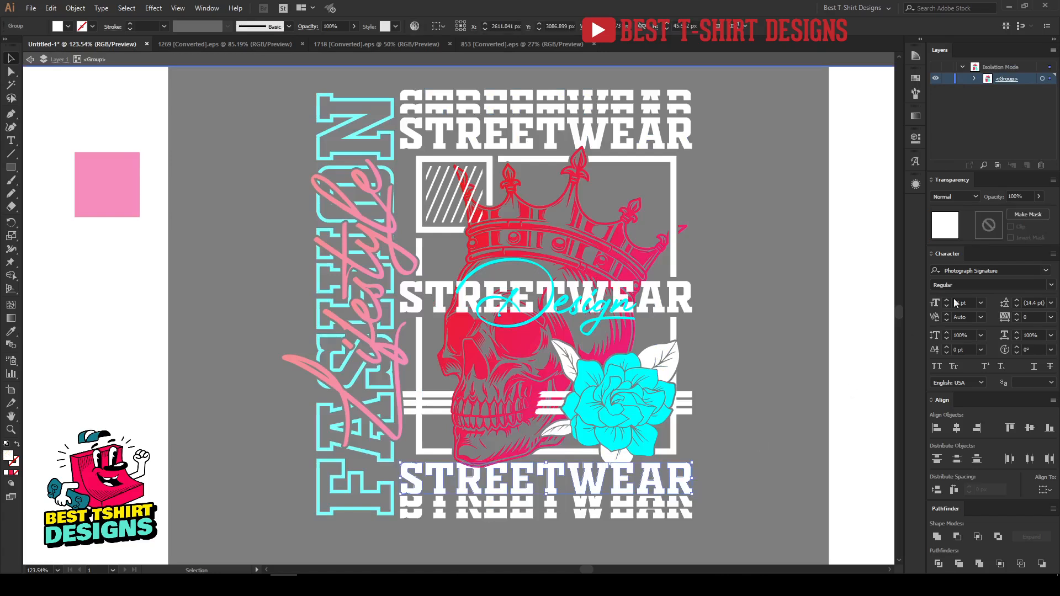
click(989, 227)
click(1010, 226)
key(ctrl+f)
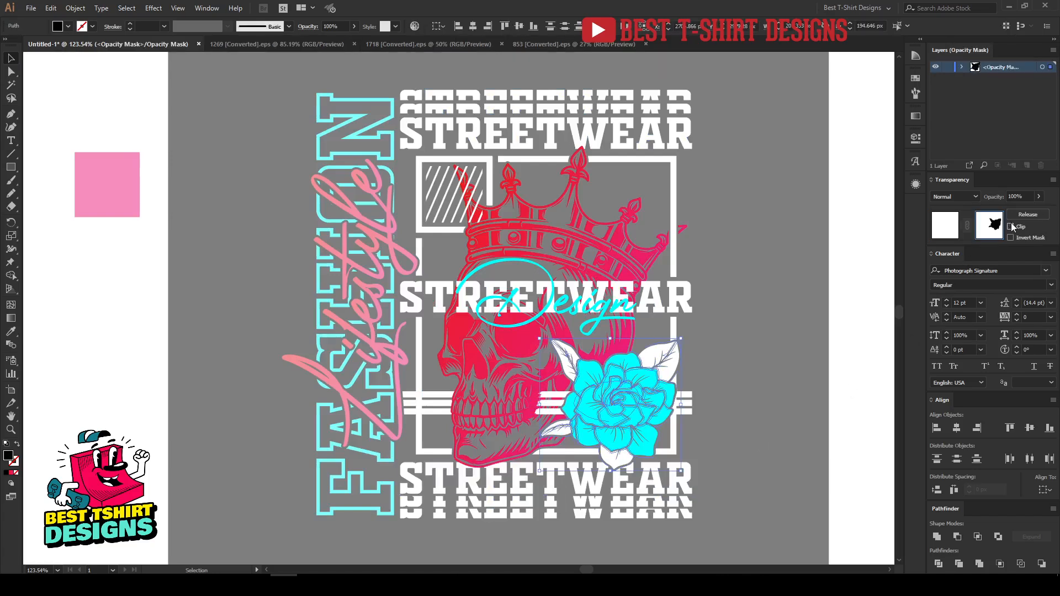
click(953, 228)
double_click(812, 371)
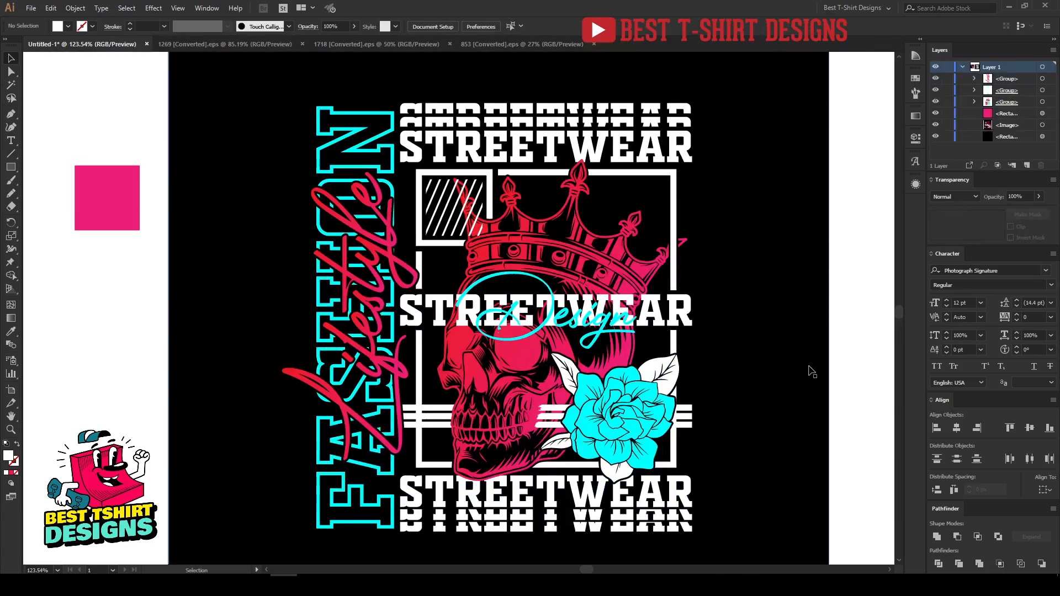